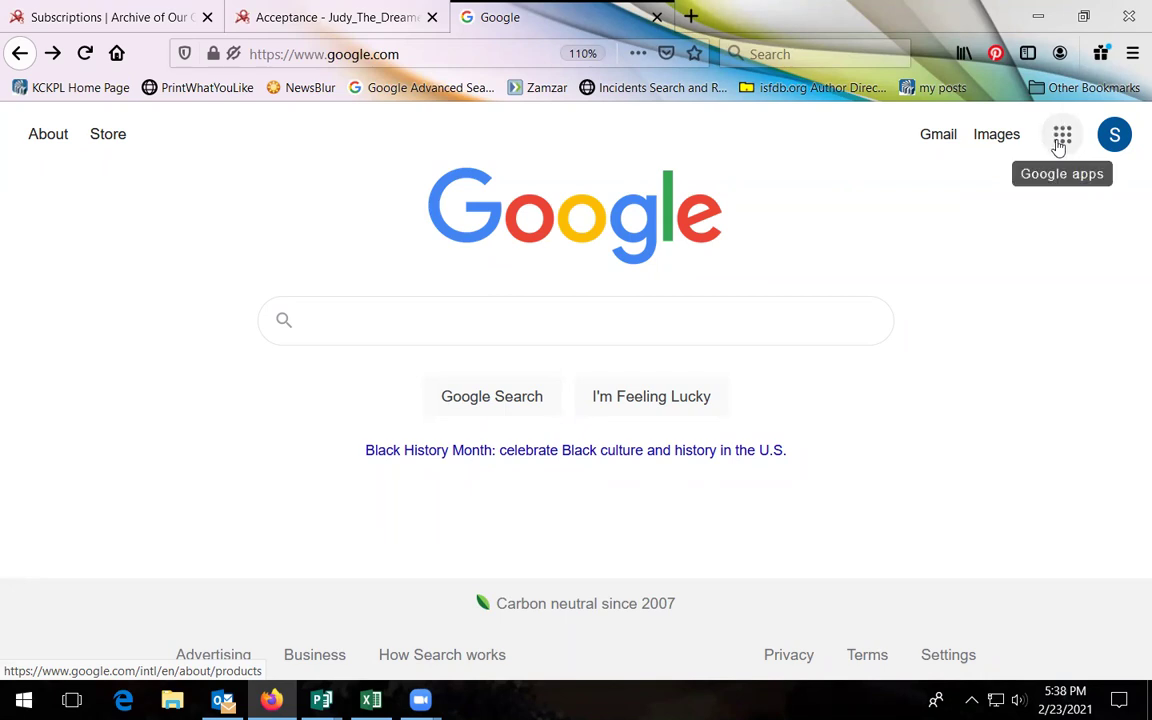
# - Open Google Docs from the list of Google apps
pyautogui.click(1061, 146)
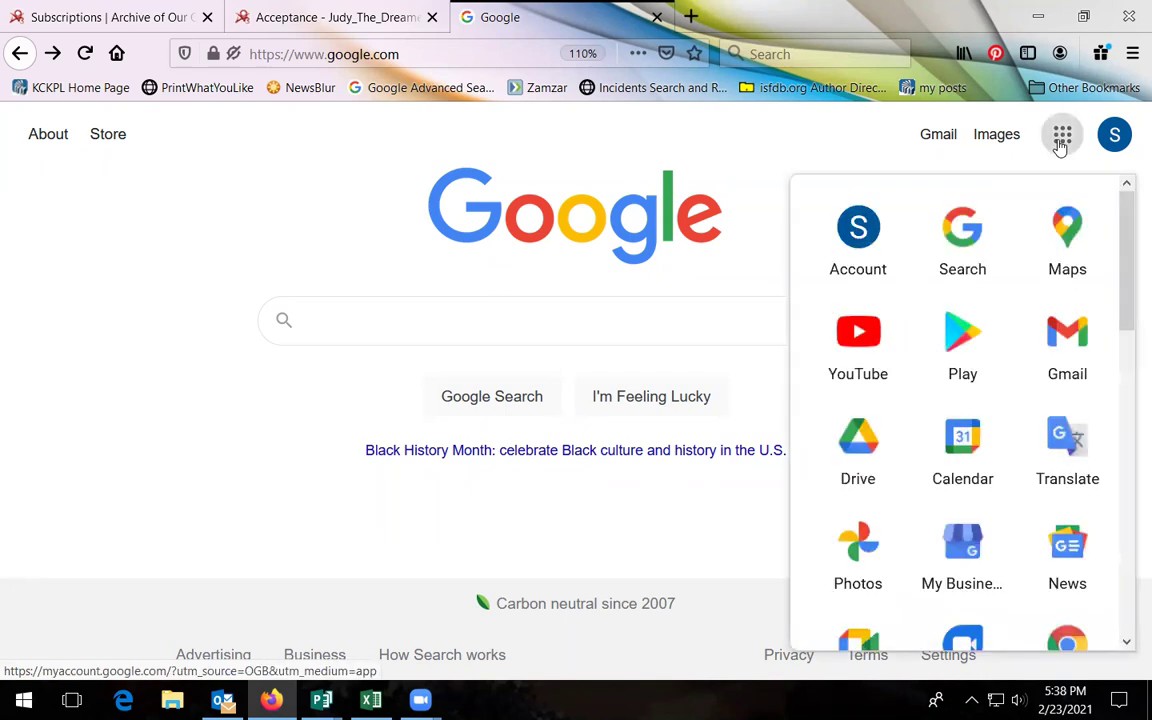
pyautogui.scroll(-3, 1053, 303)
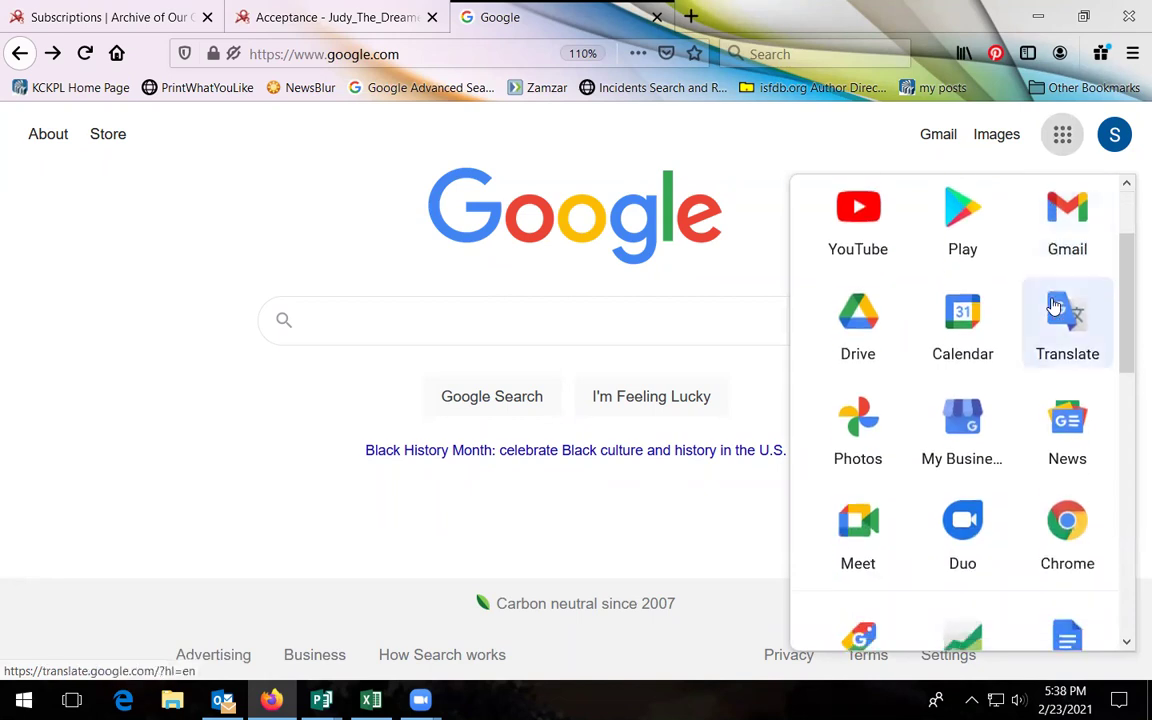
pyautogui.scroll(-1, 1053, 305)
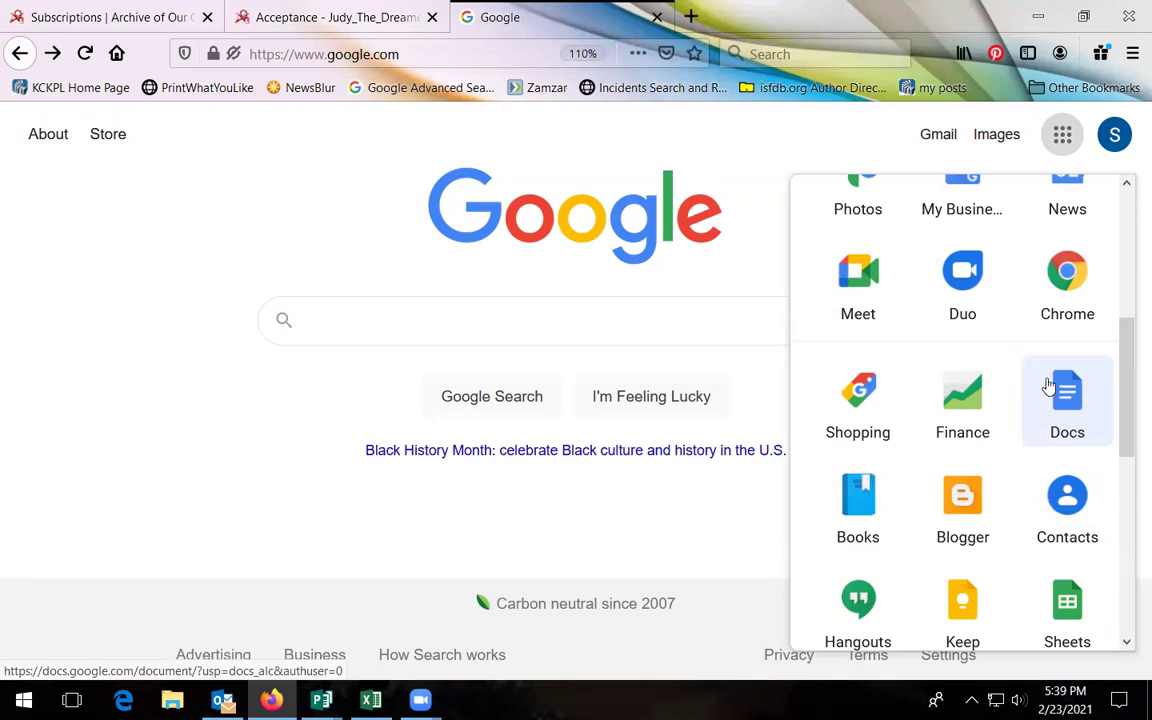
pyautogui.scroll(-2, 1048, 386)
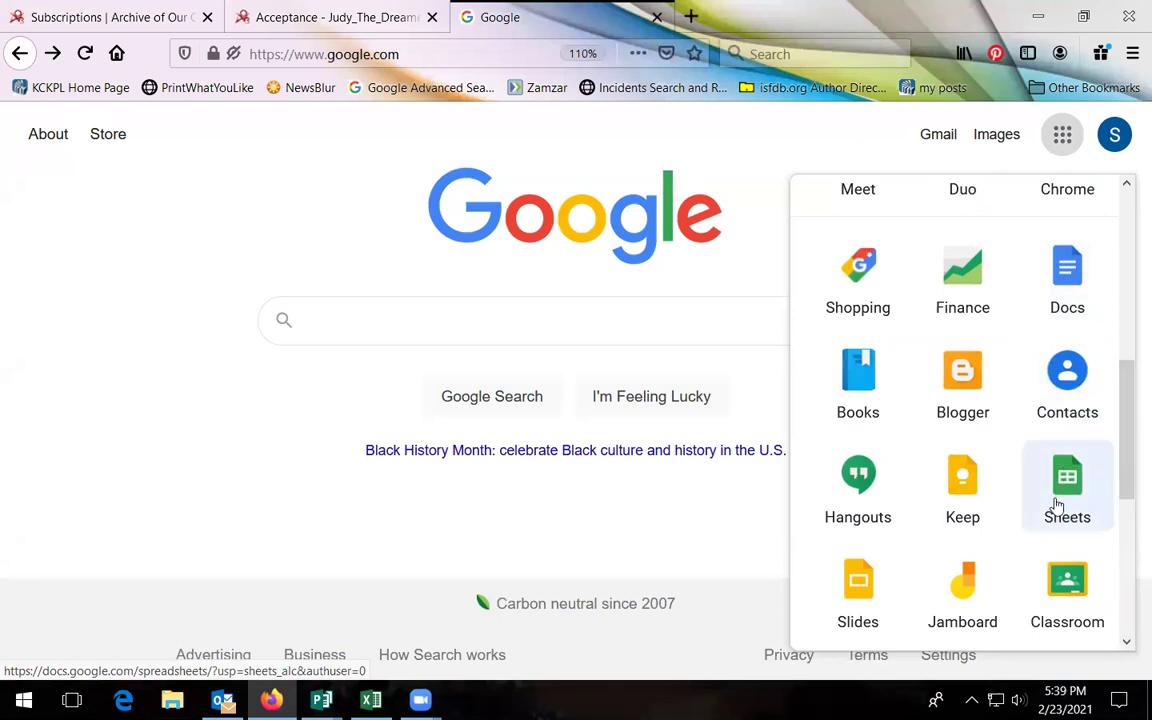
pyautogui.scroll(-1, 1045, 468)
pyautogui.scroll(-1, 1045, 468)
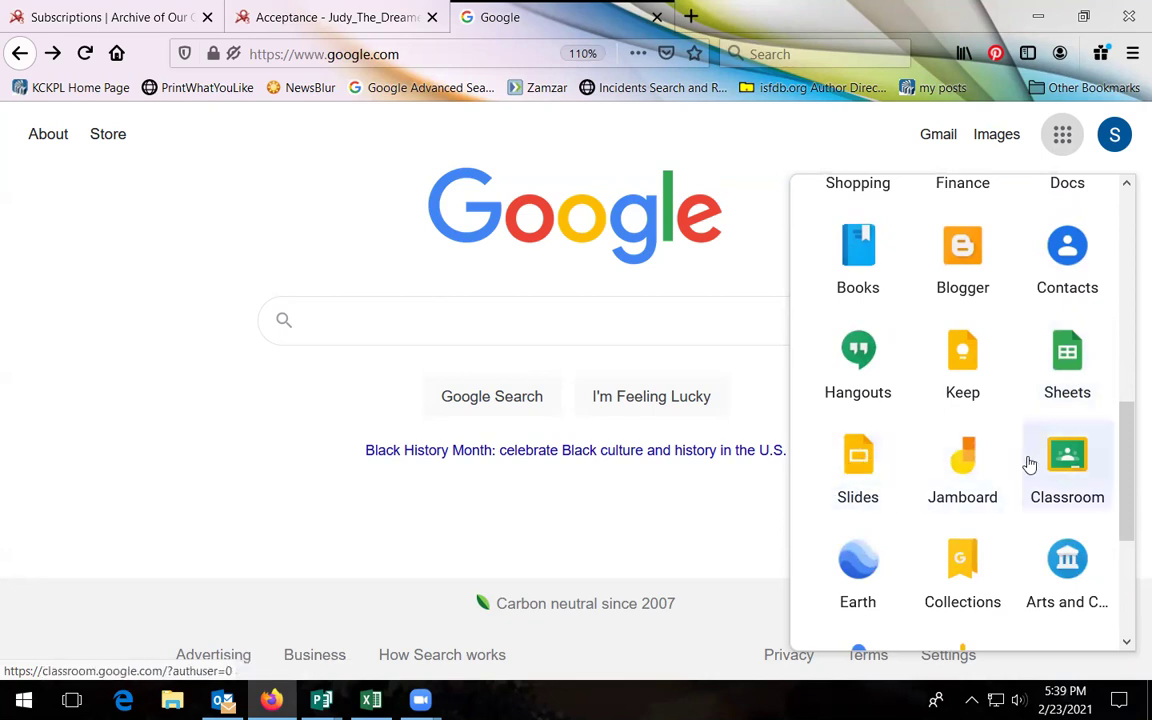
pyautogui.scroll(1, 1028, 465)
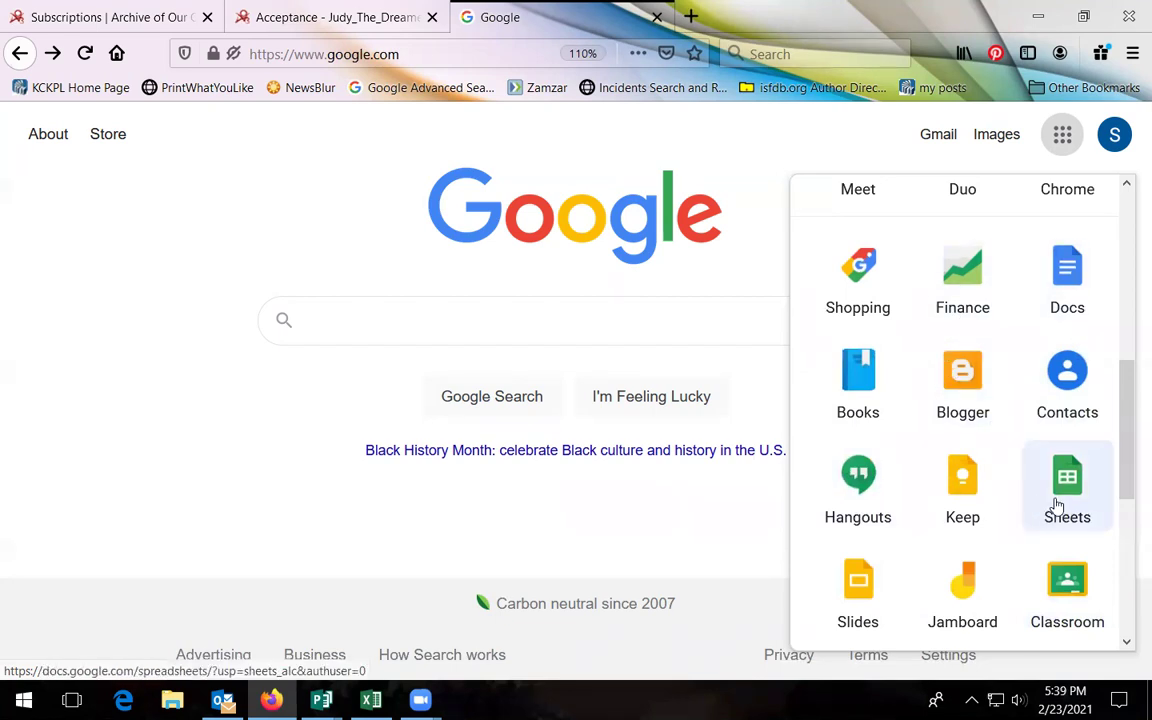
pyautogui.click(1063, 275)
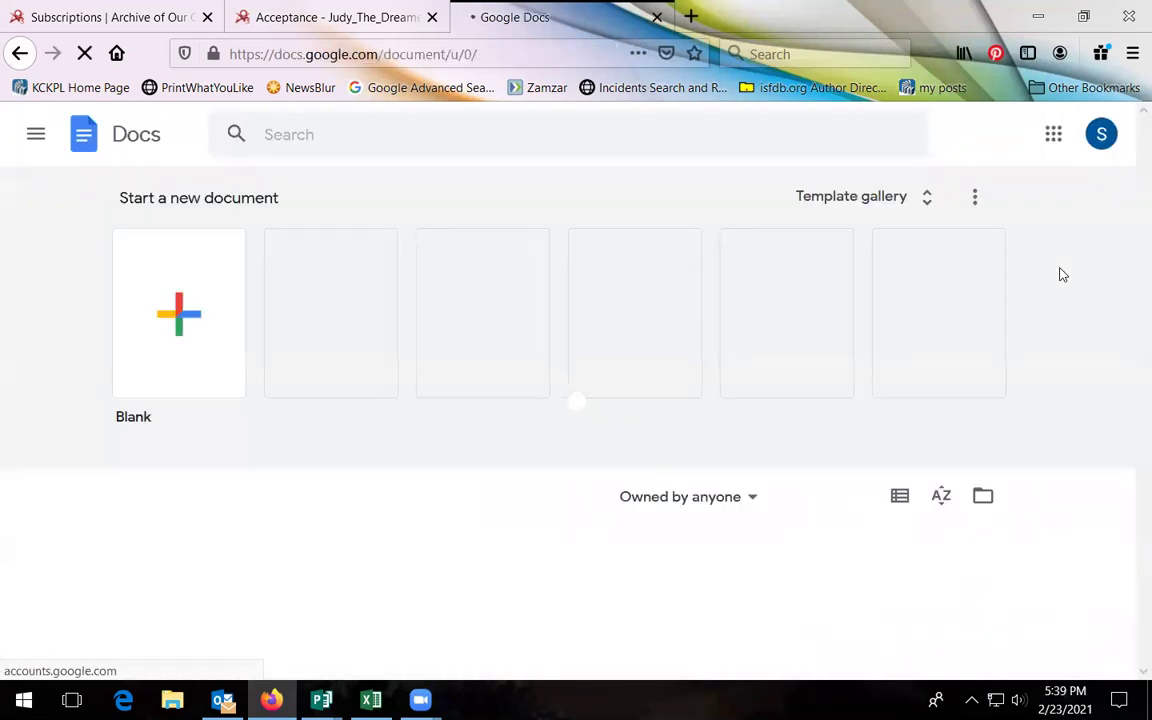
# - Look over the Docs home page and skim the template gallery, returning to the home page
pyautogui.scroll(-2, 1128, 300)
pyautogui.scroll(2, 1128, 320)
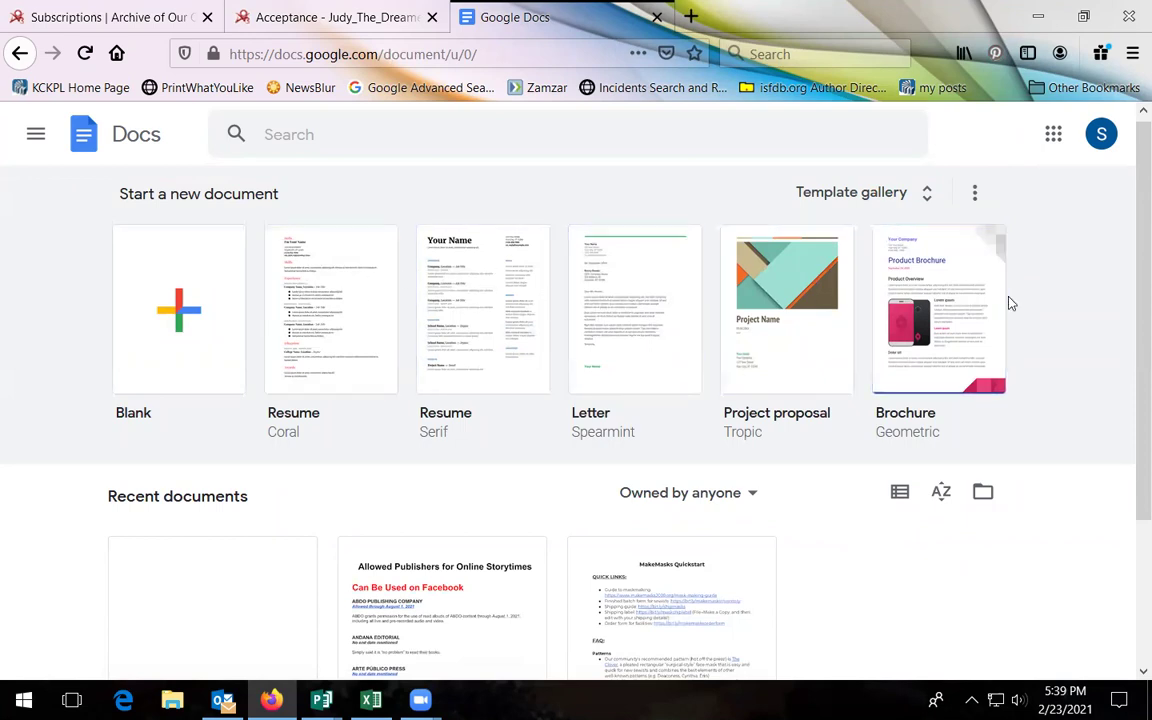
pyautogui.click(928, 204)
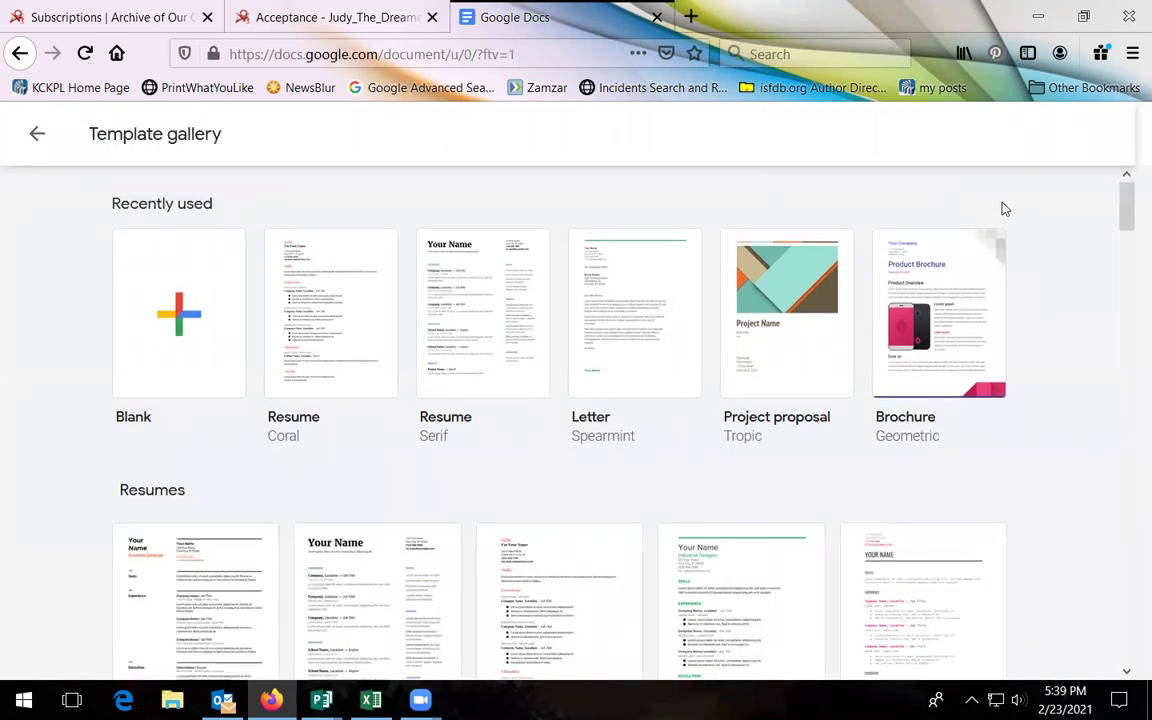
pyautogui.moveTo(1128, 213); pyautogui.dragTo(1128, 313)
pyautogui.scroll(-10, 1128, 320)
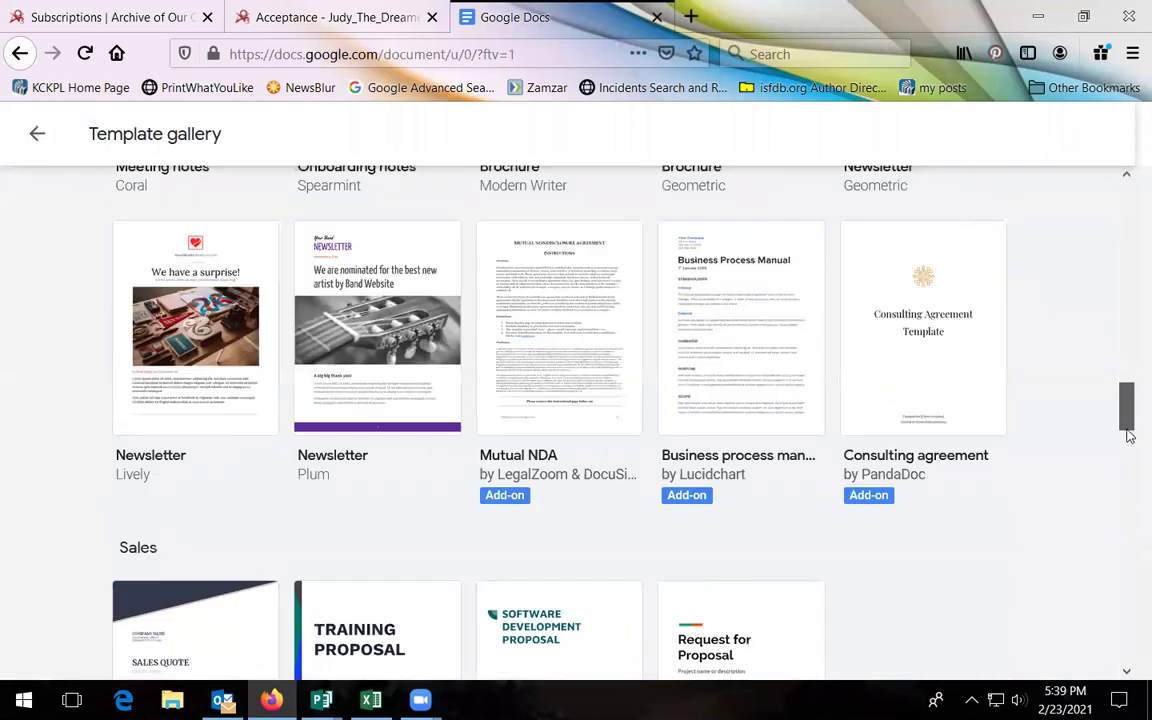
pyautogui.moveTo(1127, 410); pyautogui.dragTo(1126, 193)
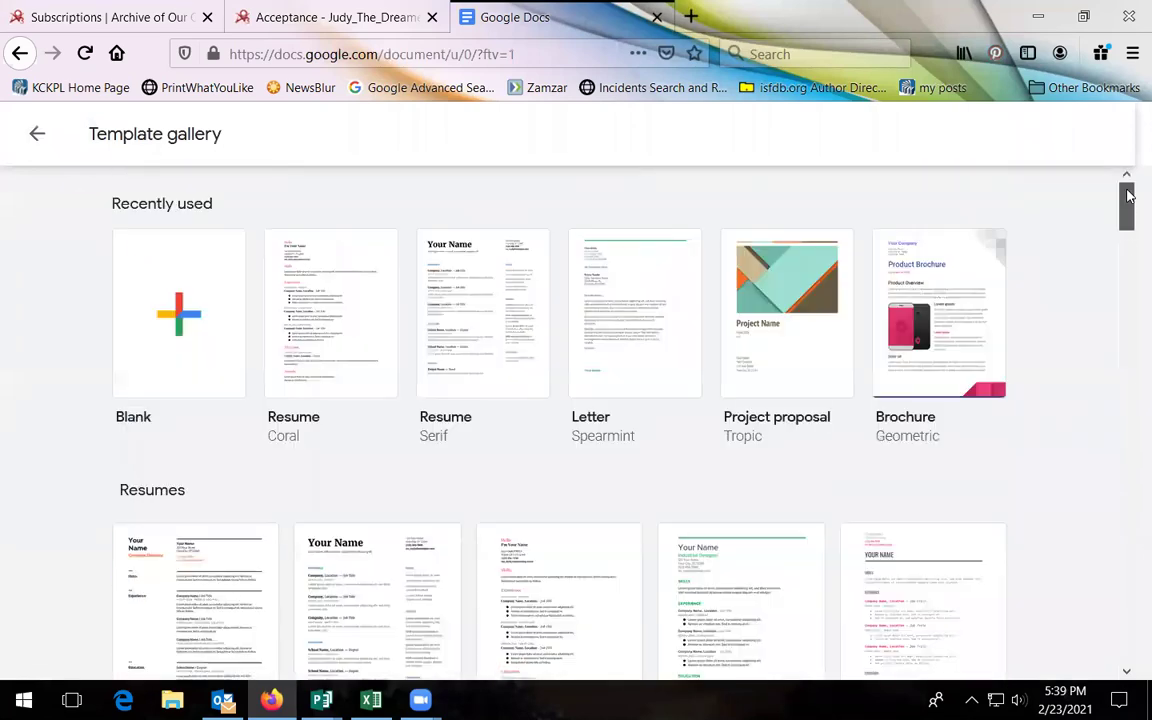
pyautogui.click(36, 134)
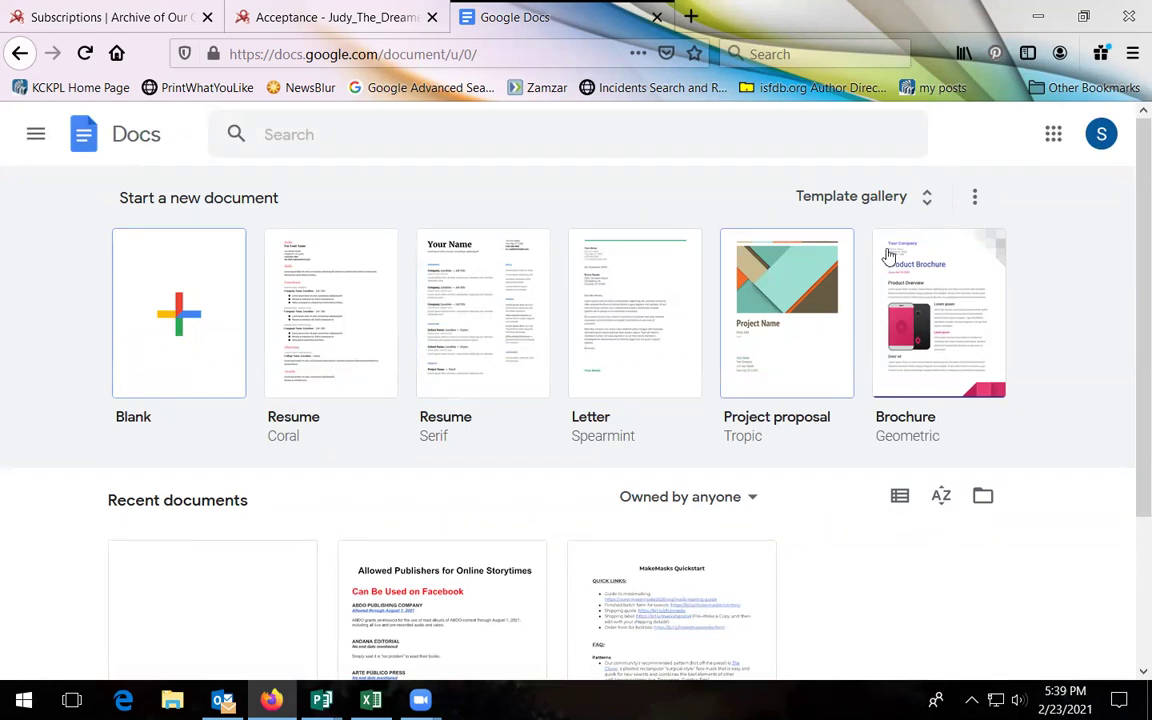
# - Examine the template gallery's Resumes, Letters, Personal, Work and Sales categories, and return to the Docs home page
pyautogui.click(928, 197)
pyautogui.scroll(-2, 936, 421)
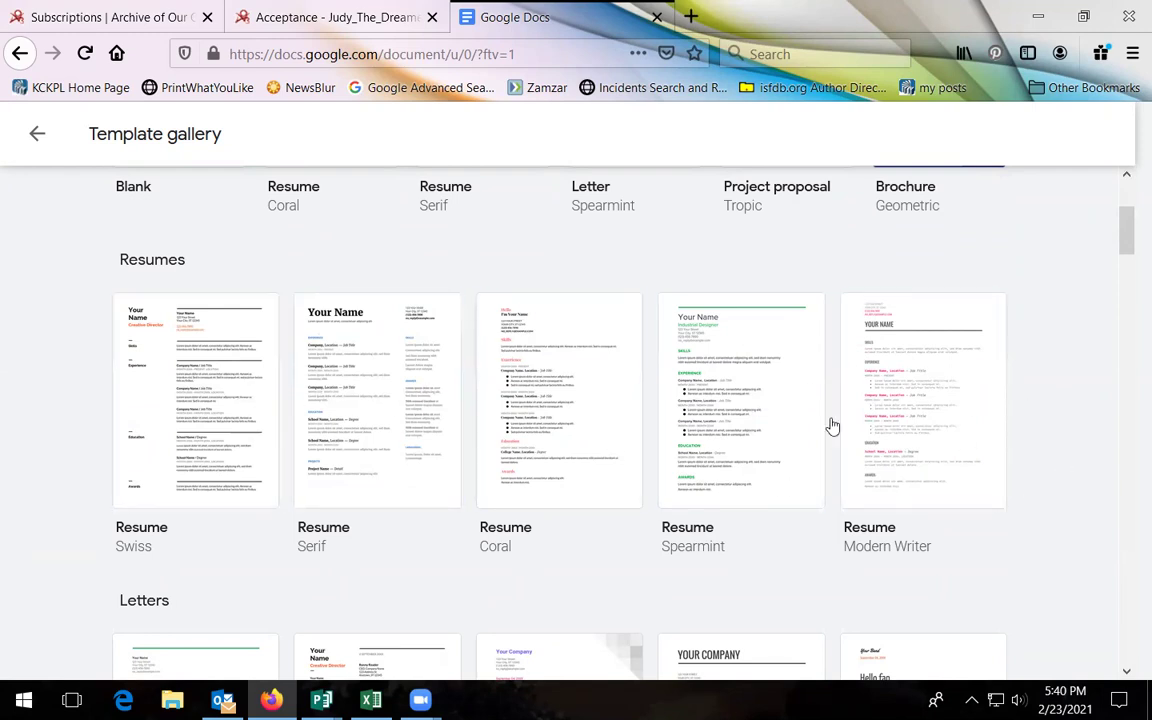
pyautogui.scroll(-2, 920, 450)
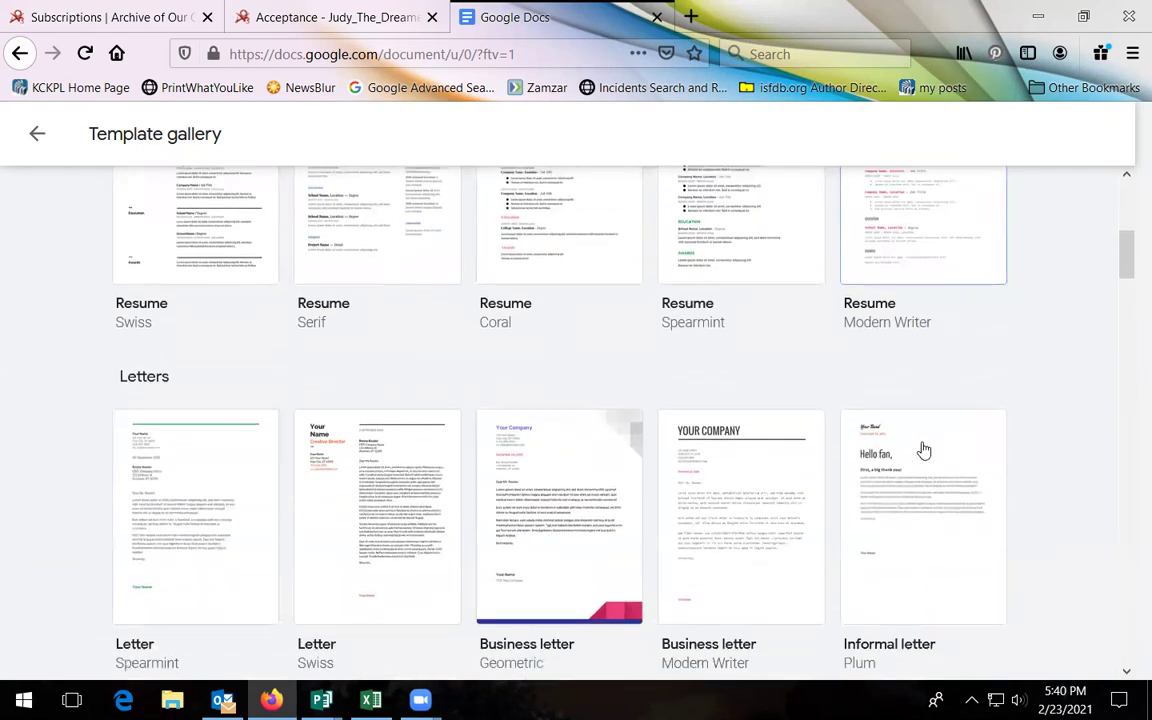
pyautogui.scroll(2, 77, 296)
pyautogui.scroll(-2, 519, 433)
pyautogui.scroll(-5, 519, 433)
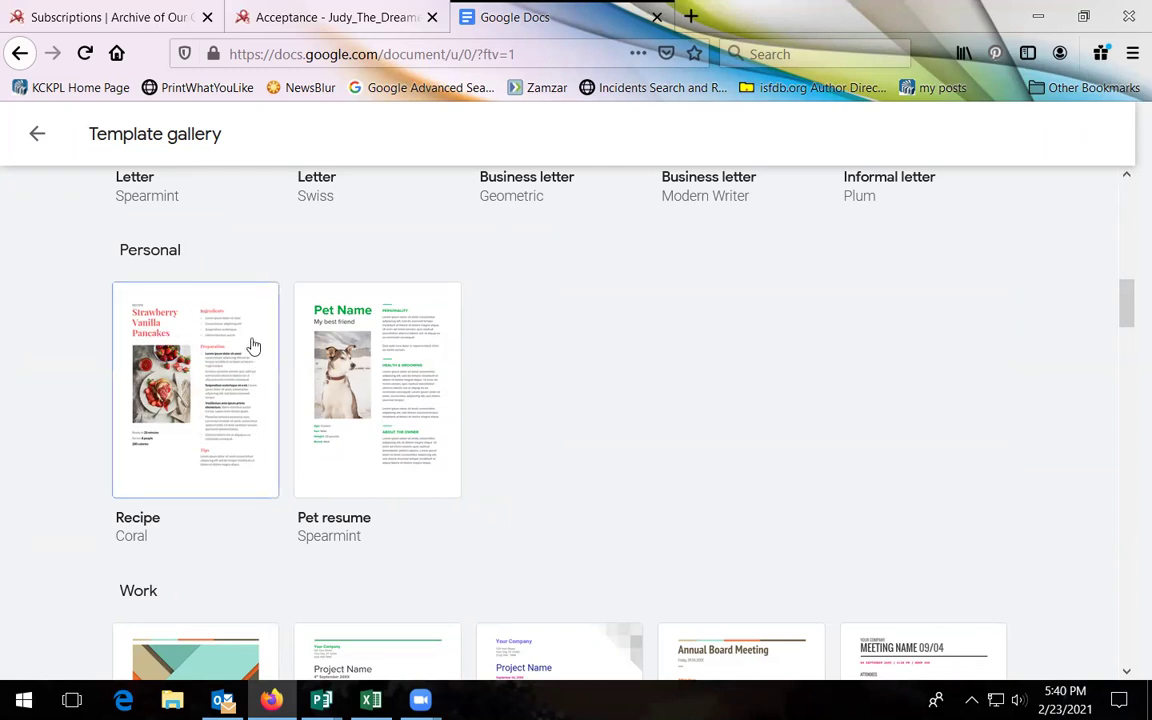
pyautogui.scroll(-2, 700, 480)
pyautogui.scroll(-1, 739, 476)
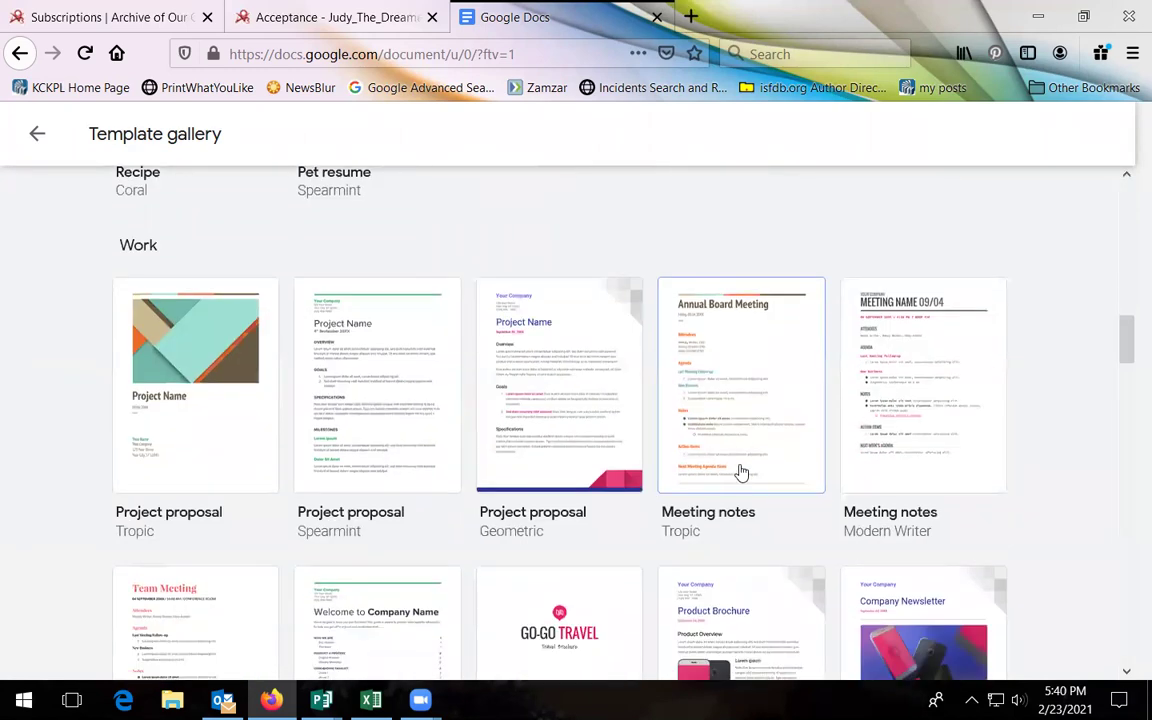
pyautogui.scroll(-5, 741, 472)
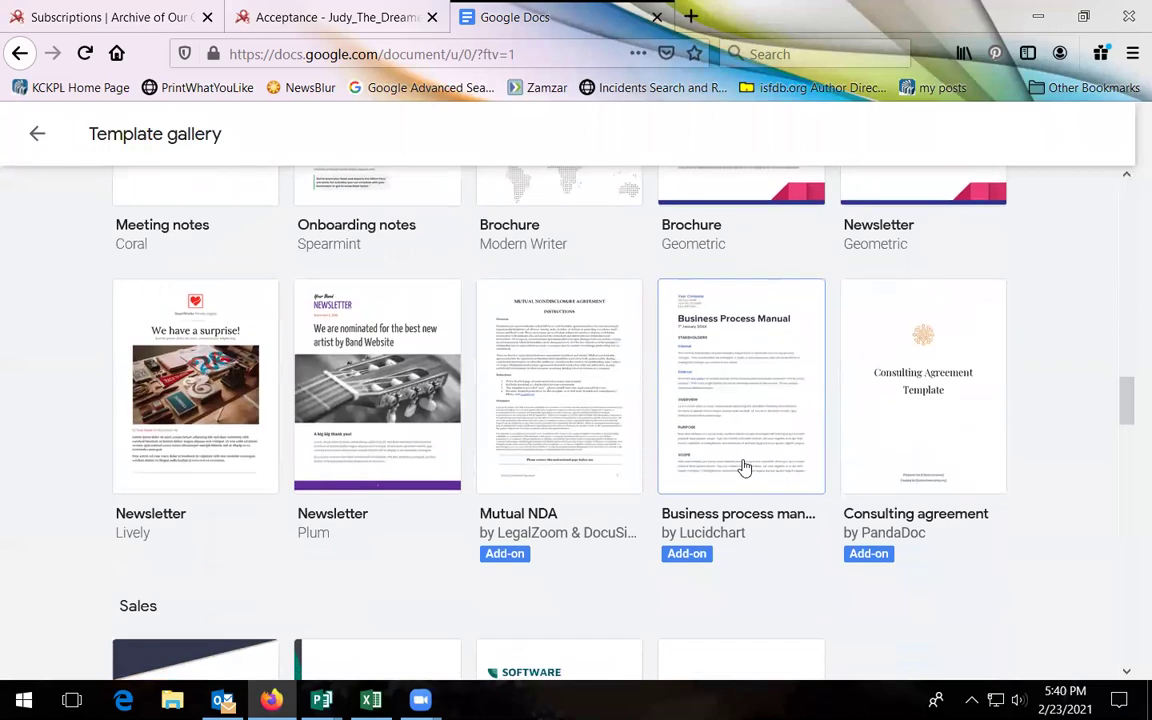
pyautogui.scroll(-7, 743, 467)
pyautogui.scroll(5, 490, 372)
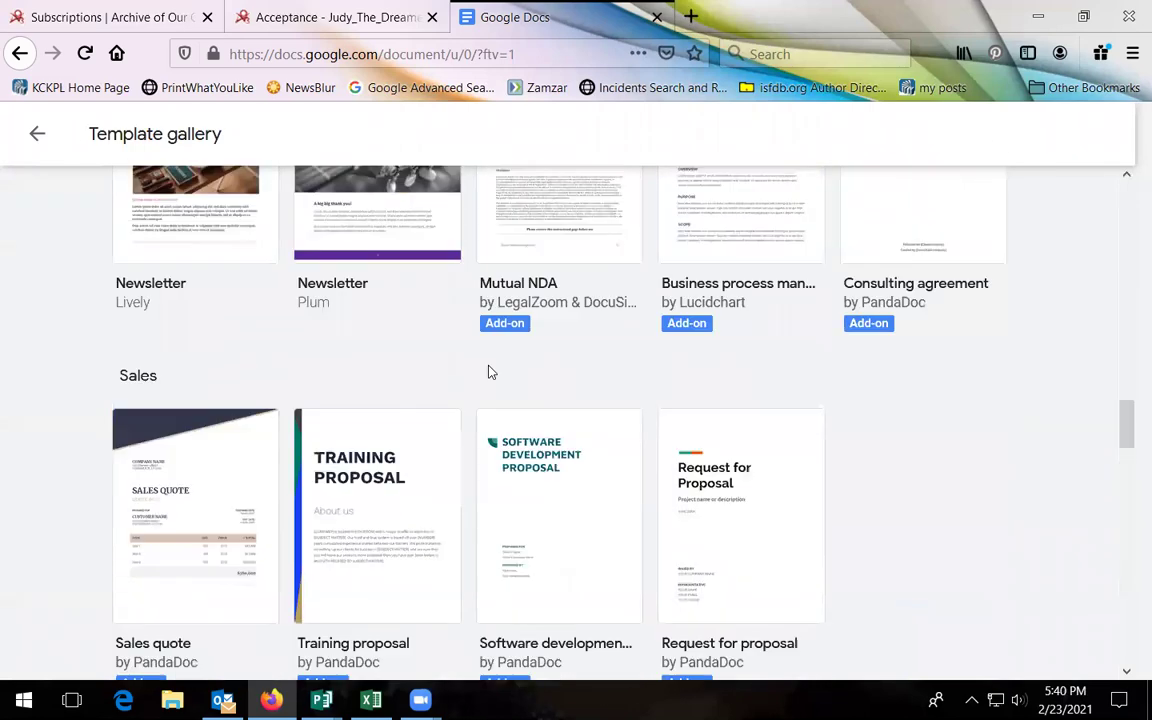
pyautogui.click(32, 131)
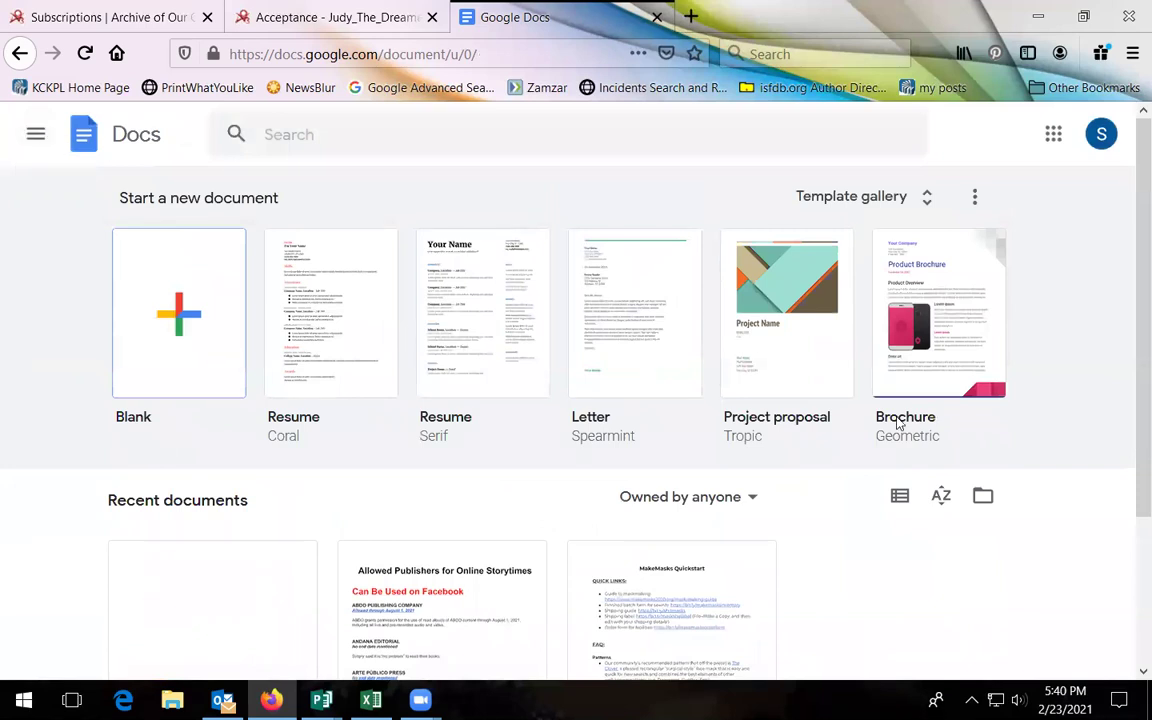
# - Filter the recent documents to those owned by me and view the list
pyautogui.scroll(-2, 880, 410)
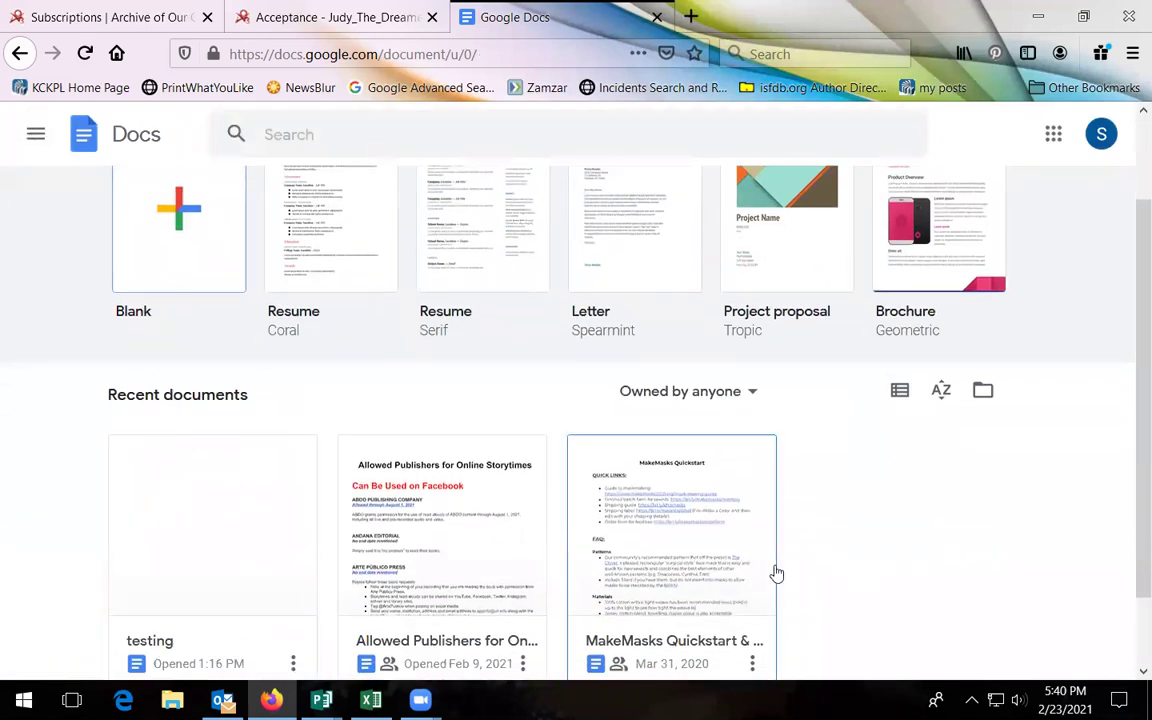
pyautogui.scroll(-1, 1075, 446)
pyautogui.scroll(-1, 1100, 448)
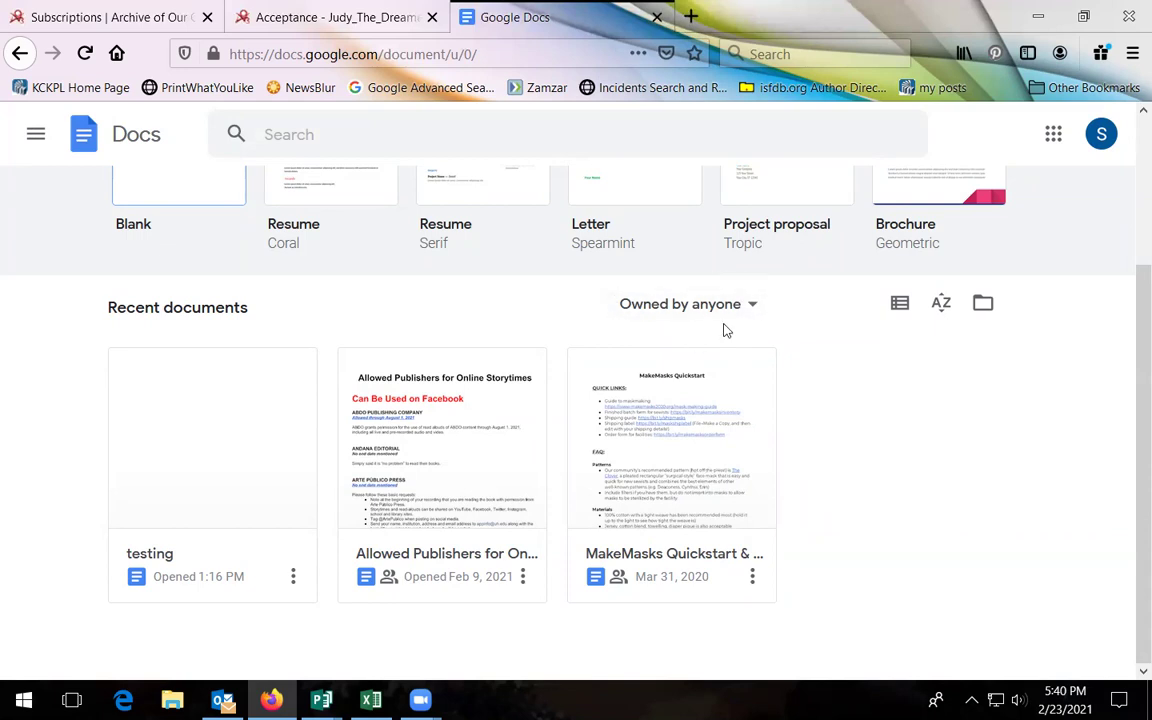
pyautogui.click(755, 306)
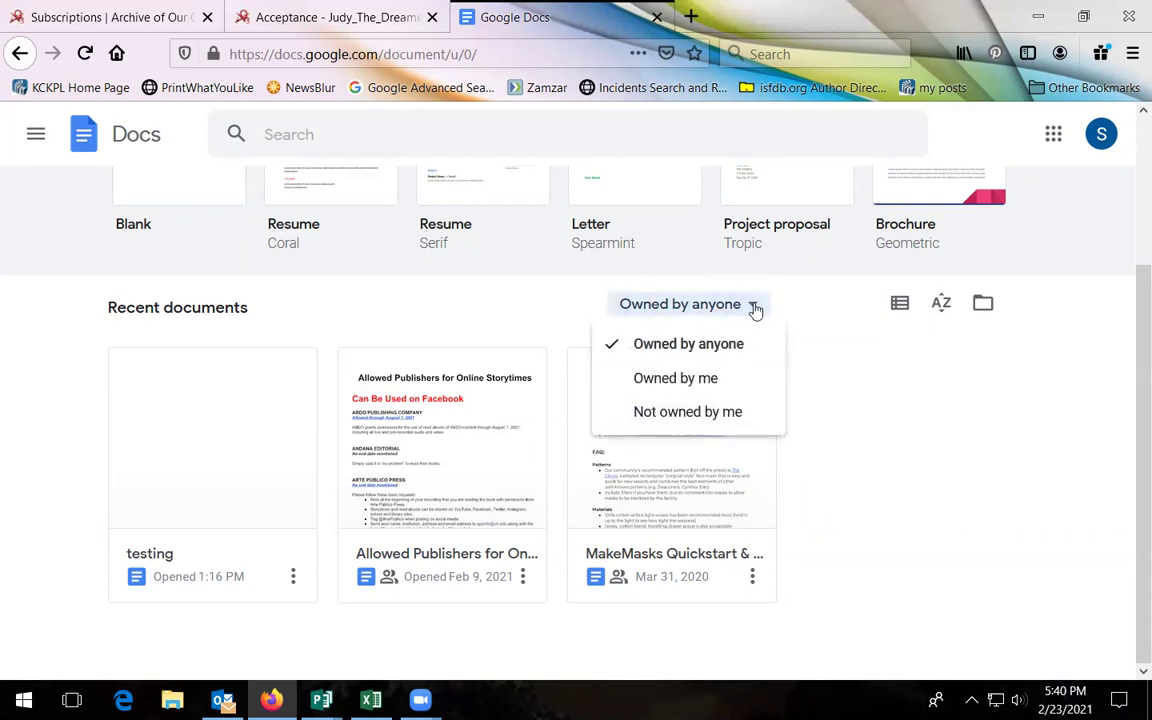
pyautogui.click(760, 387)
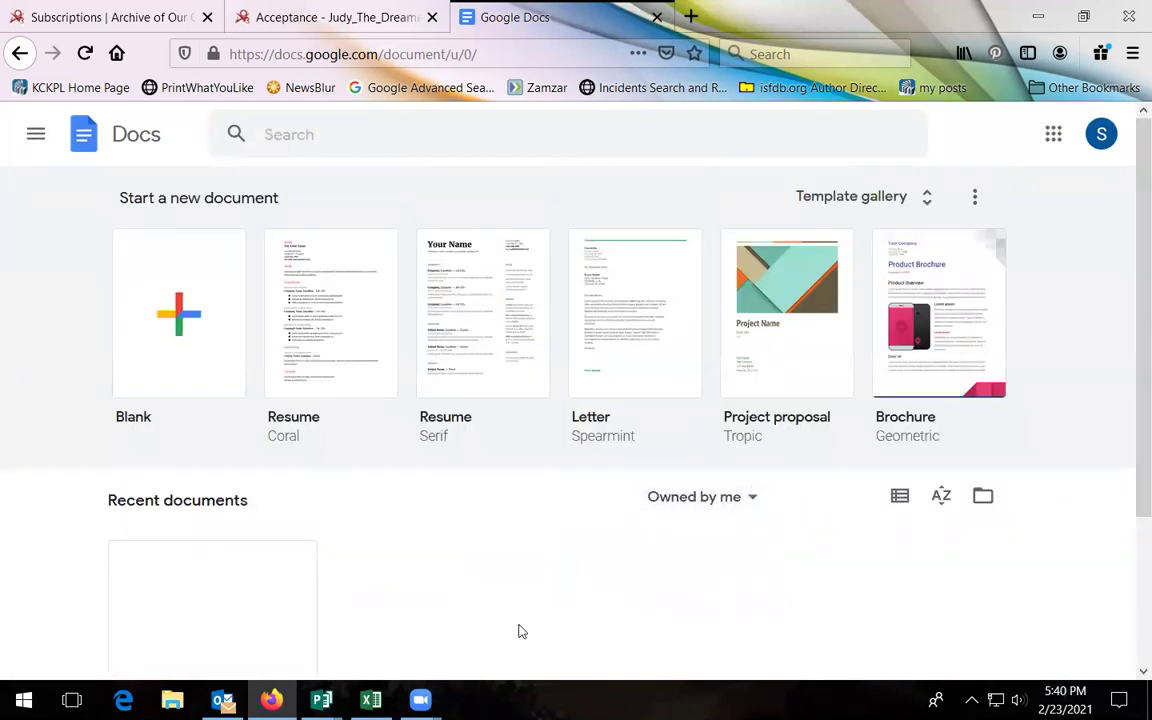
pyautogui.scroll(-3, 507, 612)
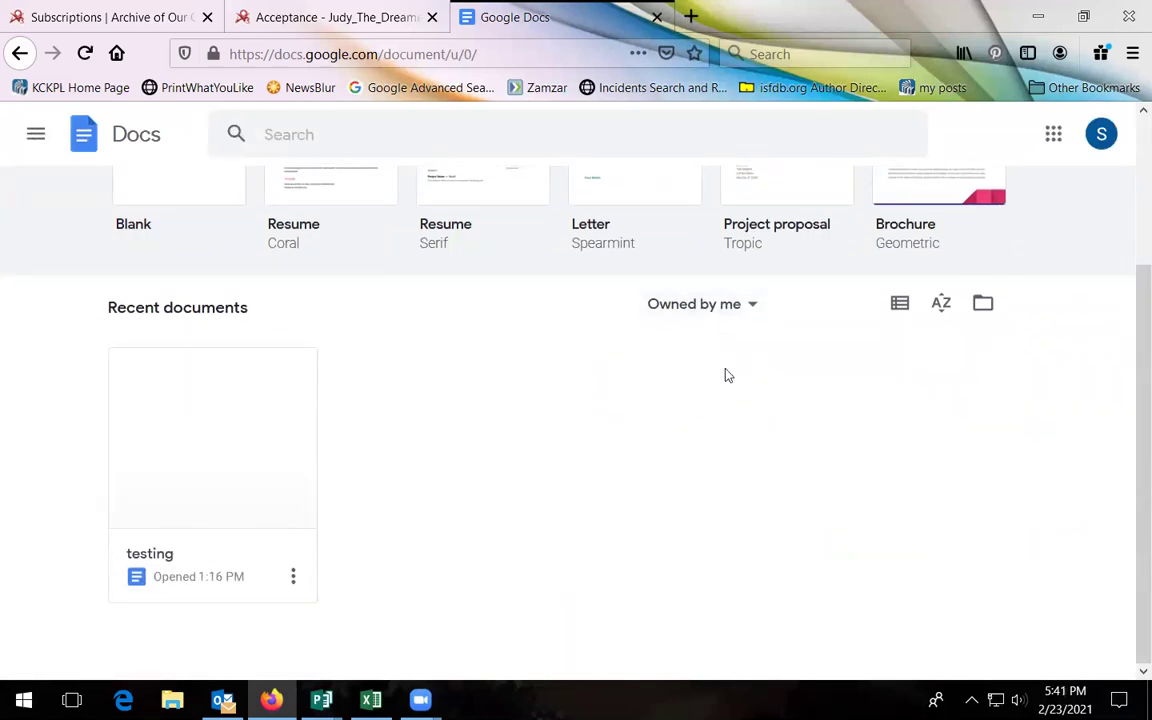
# - Filter the recent documents to those not owned by me and view the list
pyautogui.click(757, 308)
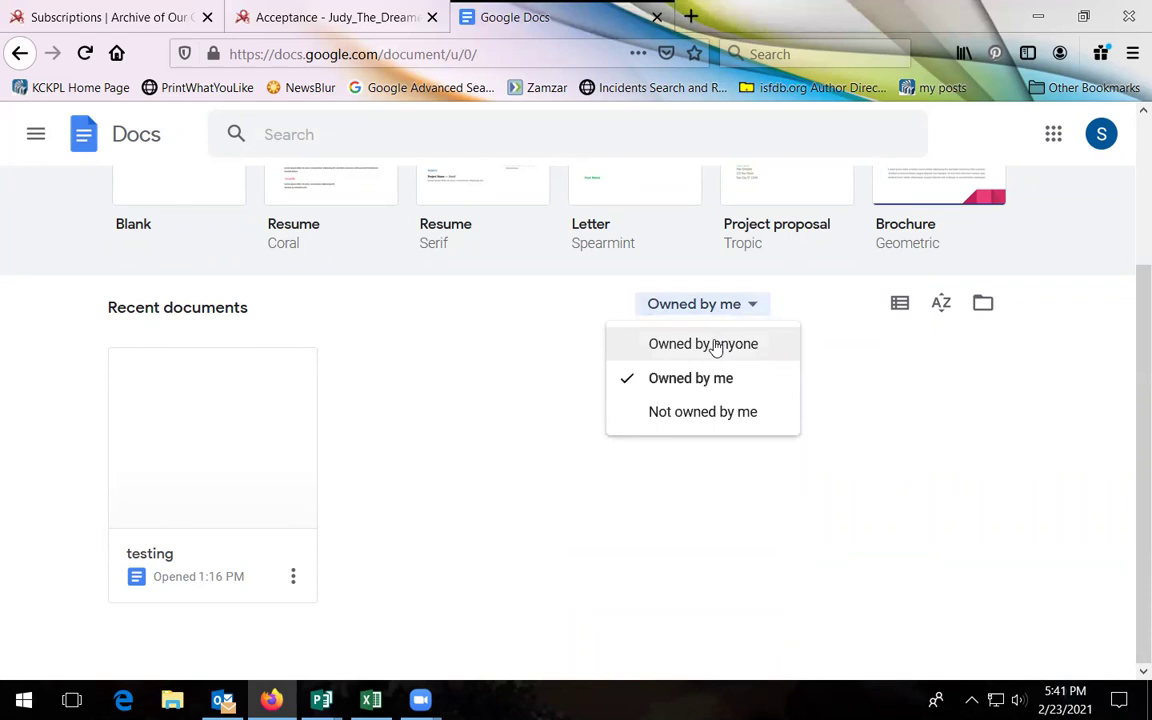
pyautogui.click(689, 416)
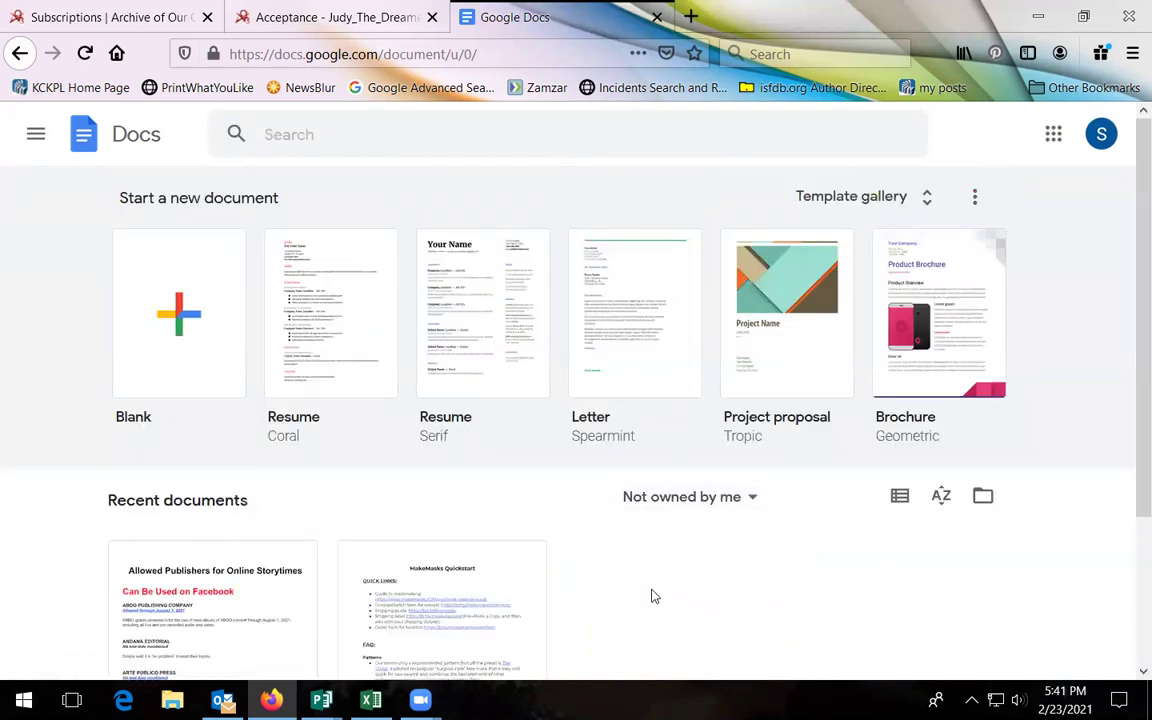
pyautogui.scroll(-3, 651, 596)
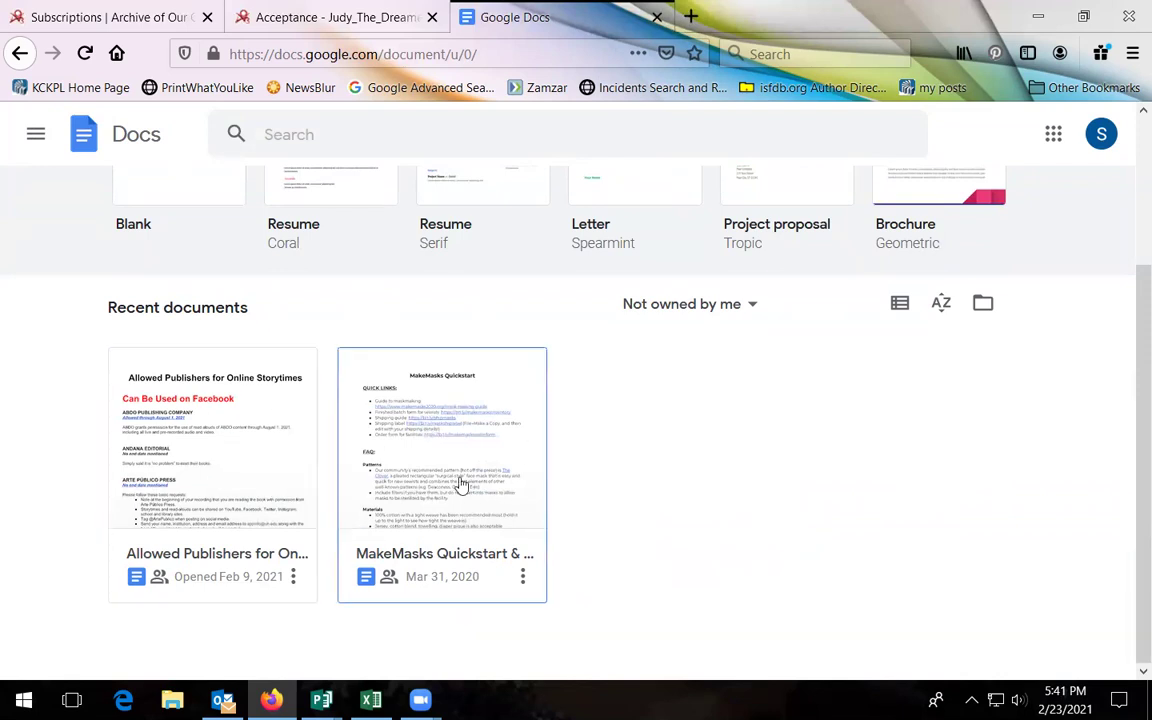
# - Set the recent documents' ownership filter back to Owned by anyone and view the list
pyautogui.click(748, 309)
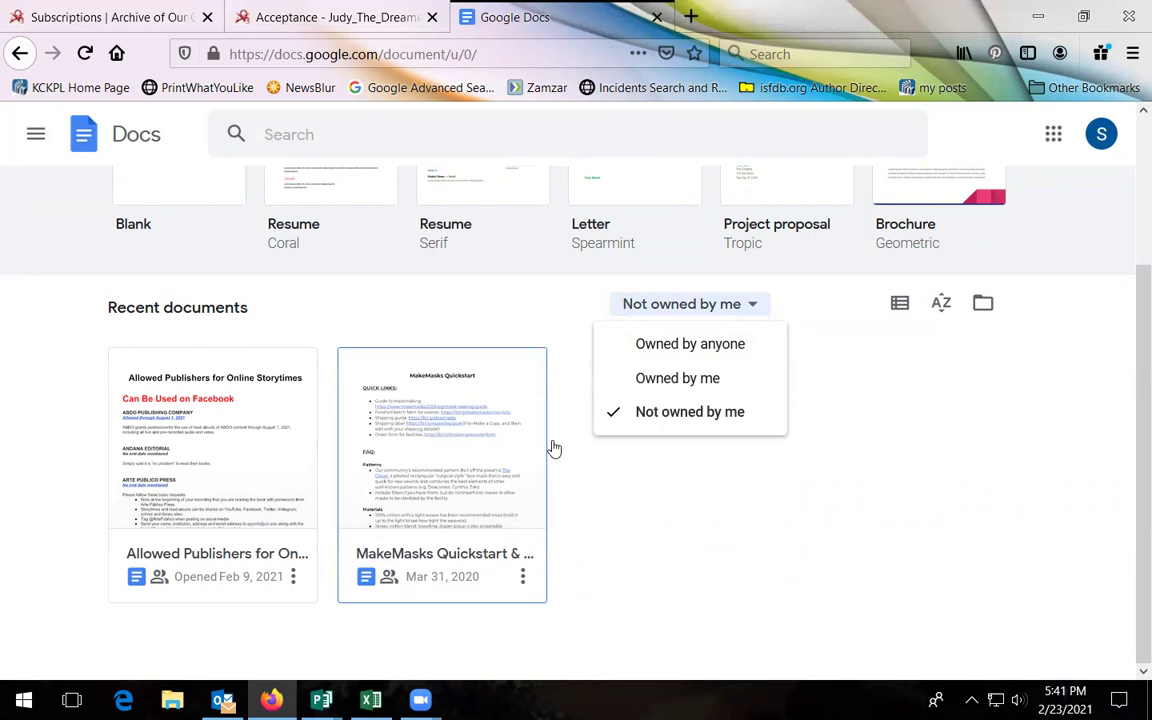
pyautogui.click(672, 345)
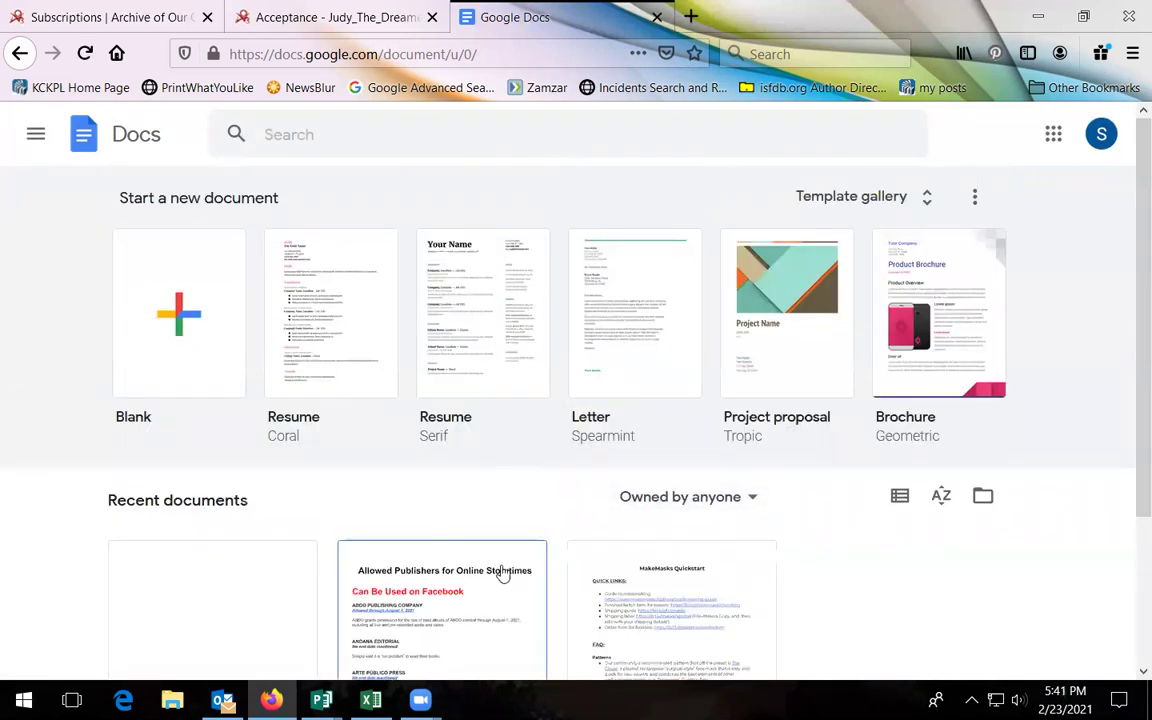
pyautogui.scroll(-3, 500, 560)
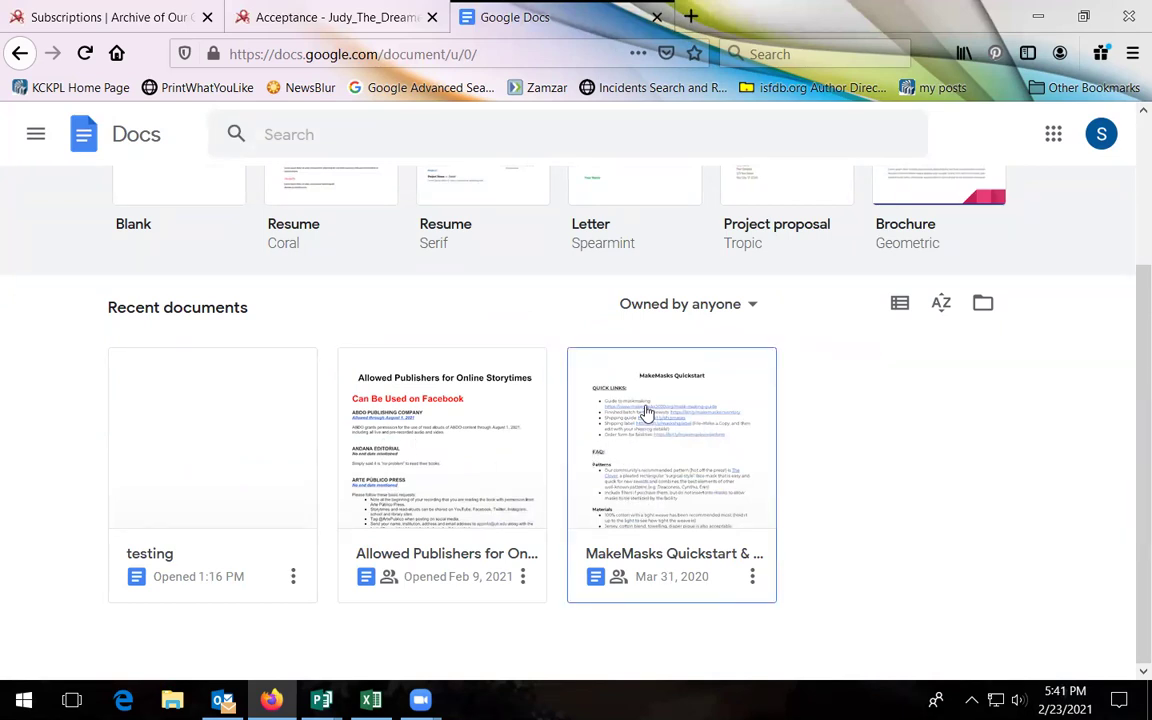
# - Create a new blank document and look over its empty page
pyautogui.scroll(2, 645, 410)
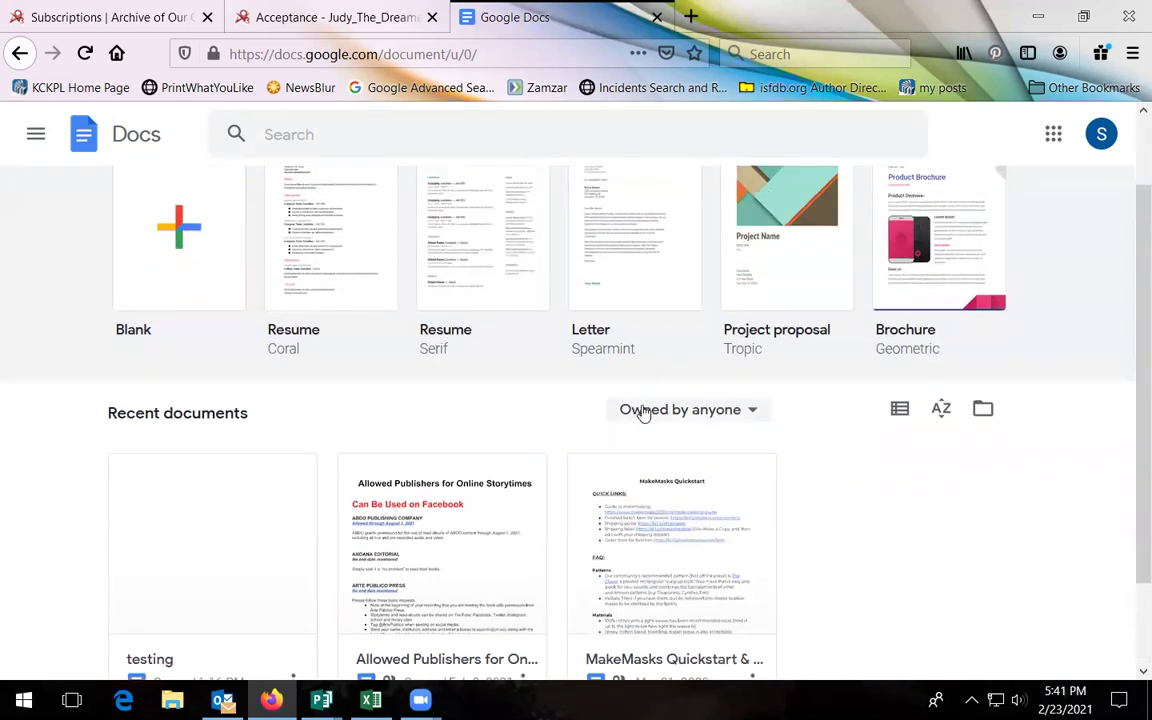
pyautogui.scroll(2, 220, 340)
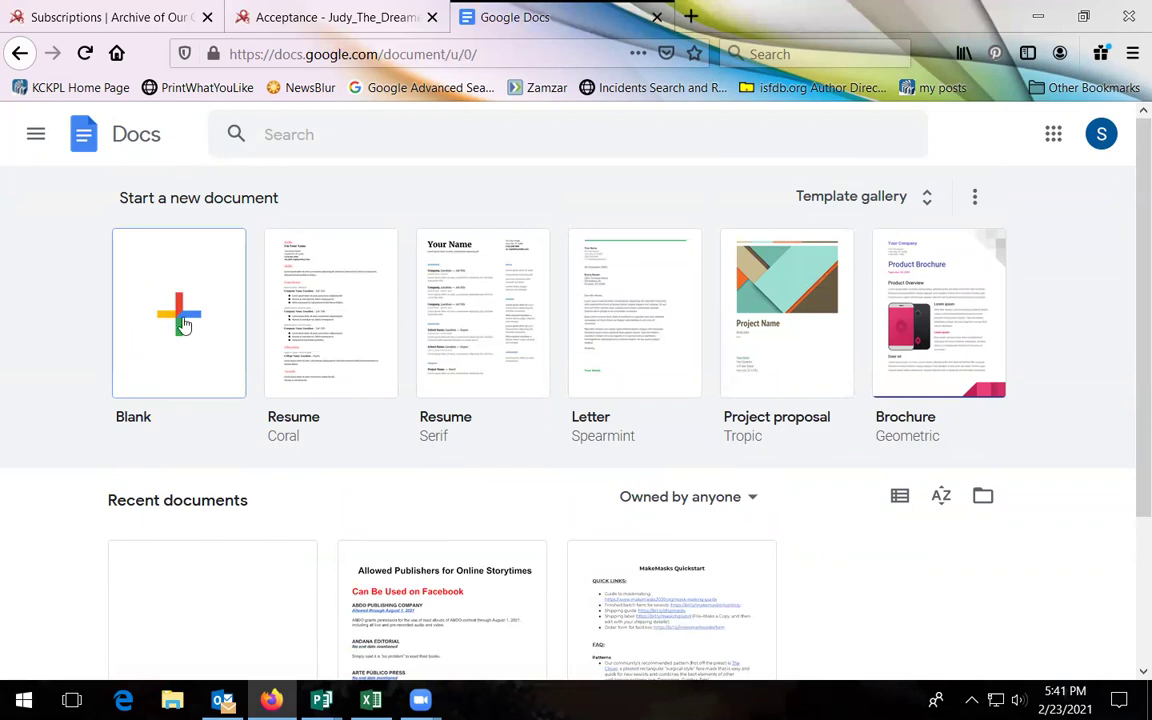
pyautogui.click(183, 324)
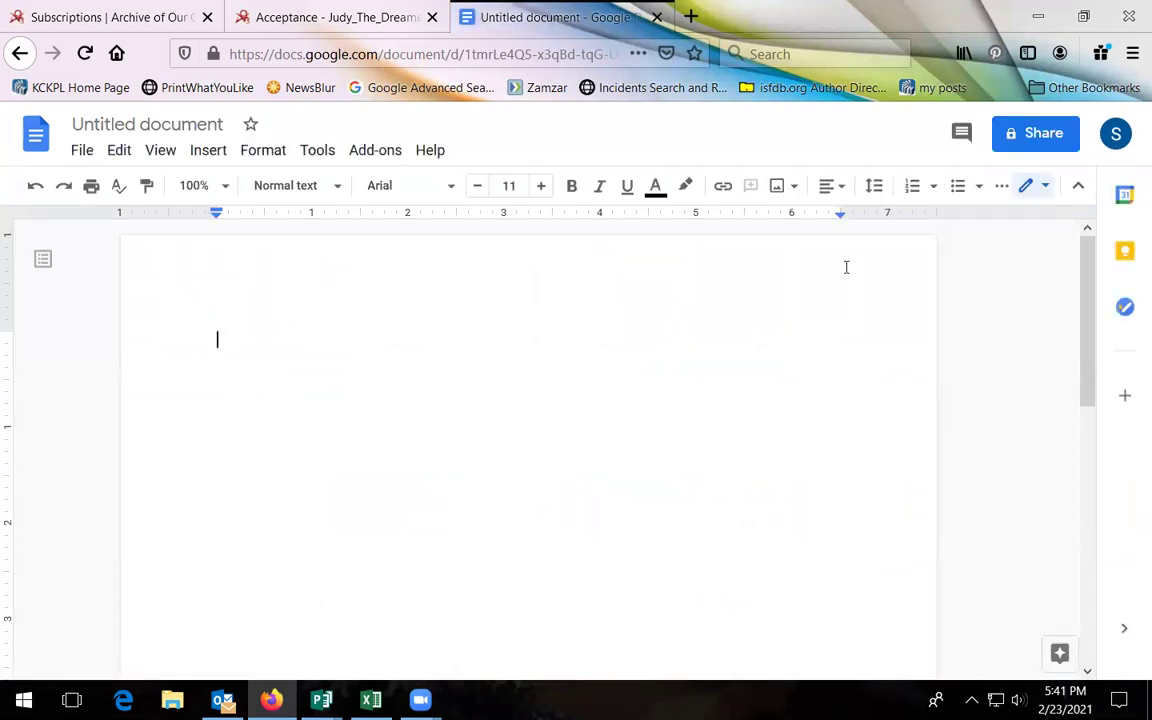
pyautogui.scroll(-10, 831, 435)
pyautogui.scroll(10, 822, 430)
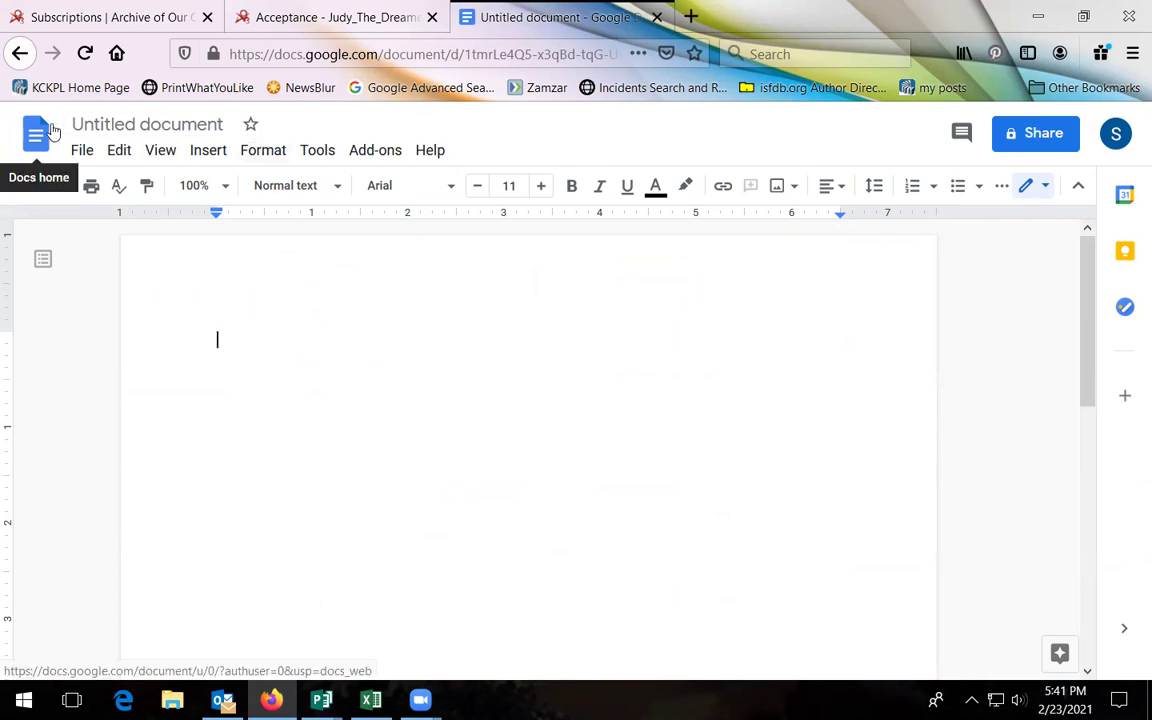
# - Rename the document as "Testing for class"
pyautogui.click(210, 123)
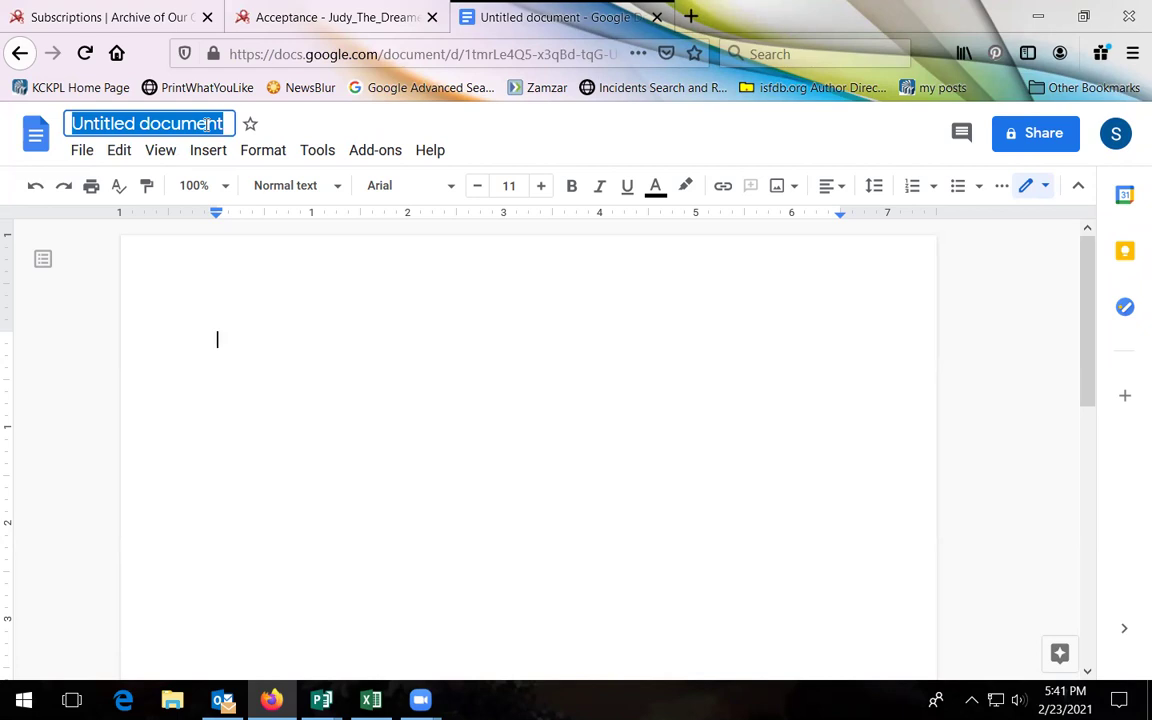
pyautogui.press('BackSpace')
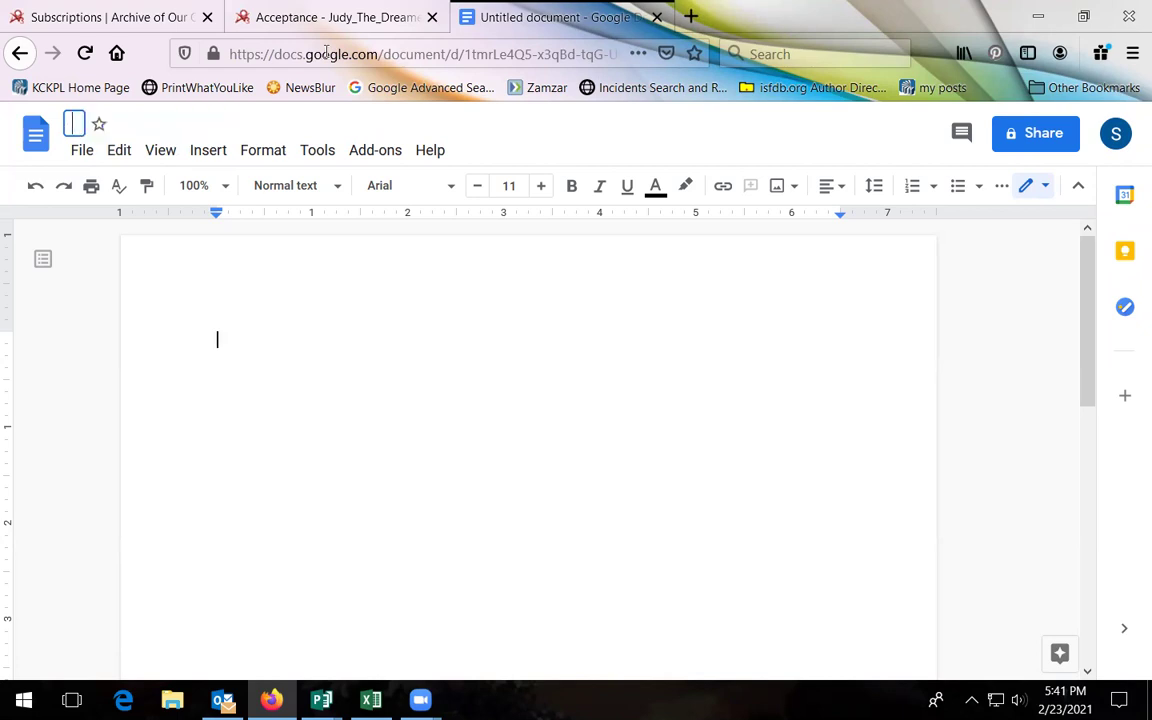
pyautogui.write('Testing for class')
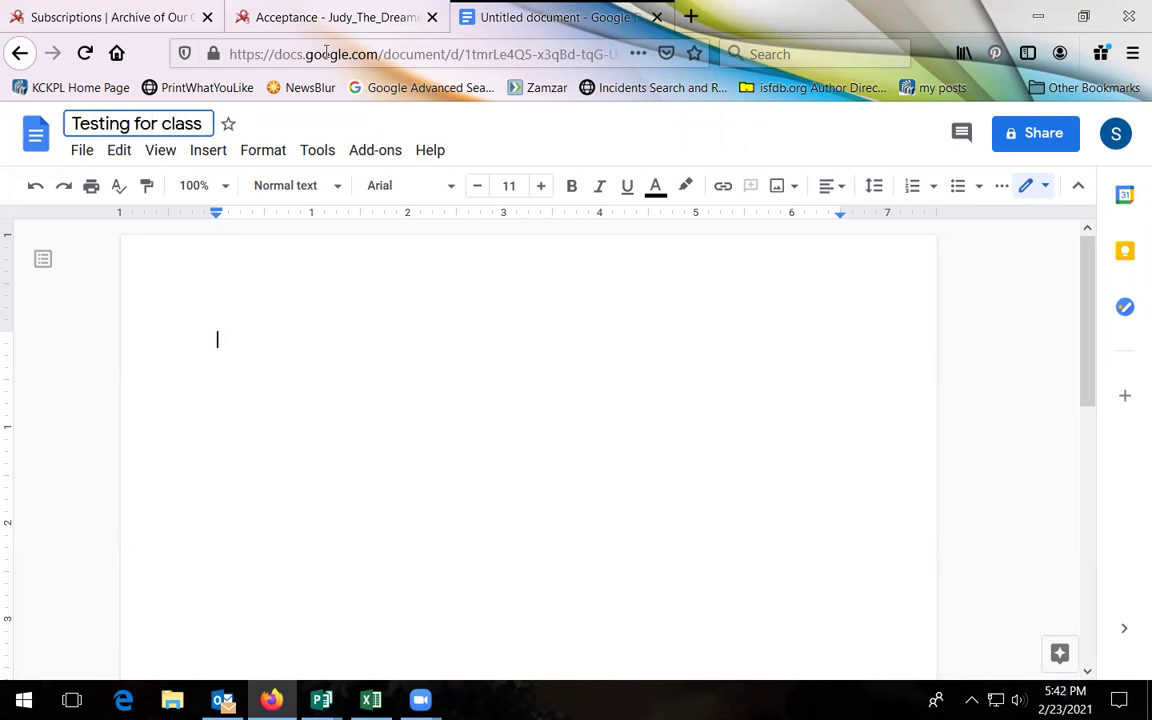
pyautogui.press('Return')
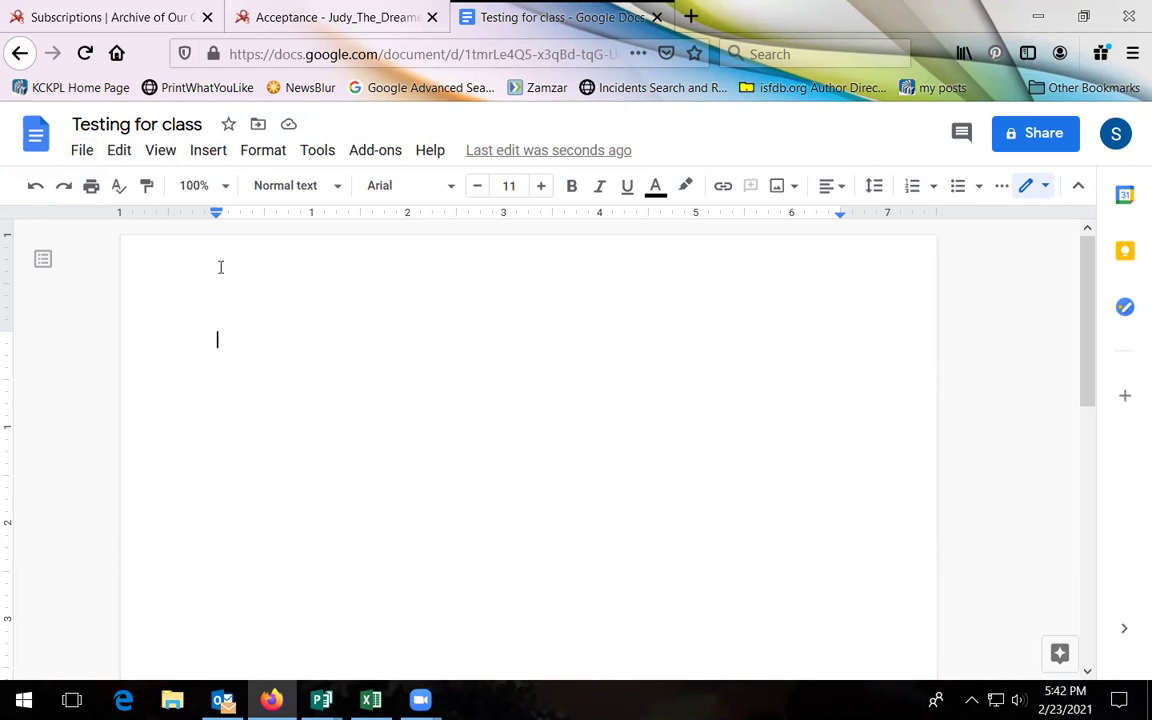
# - Look over the available file commands, and show and hide the empty document outline
pyautogui.click(82, 151)
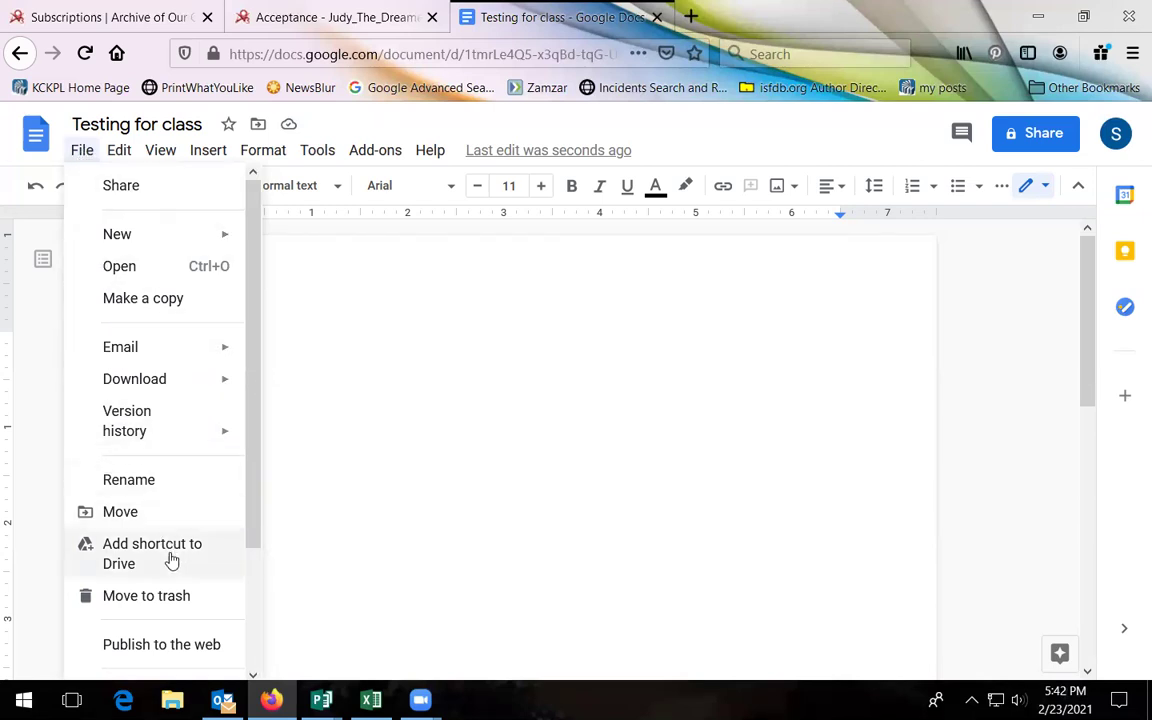
pyautogui.click(88, 155)
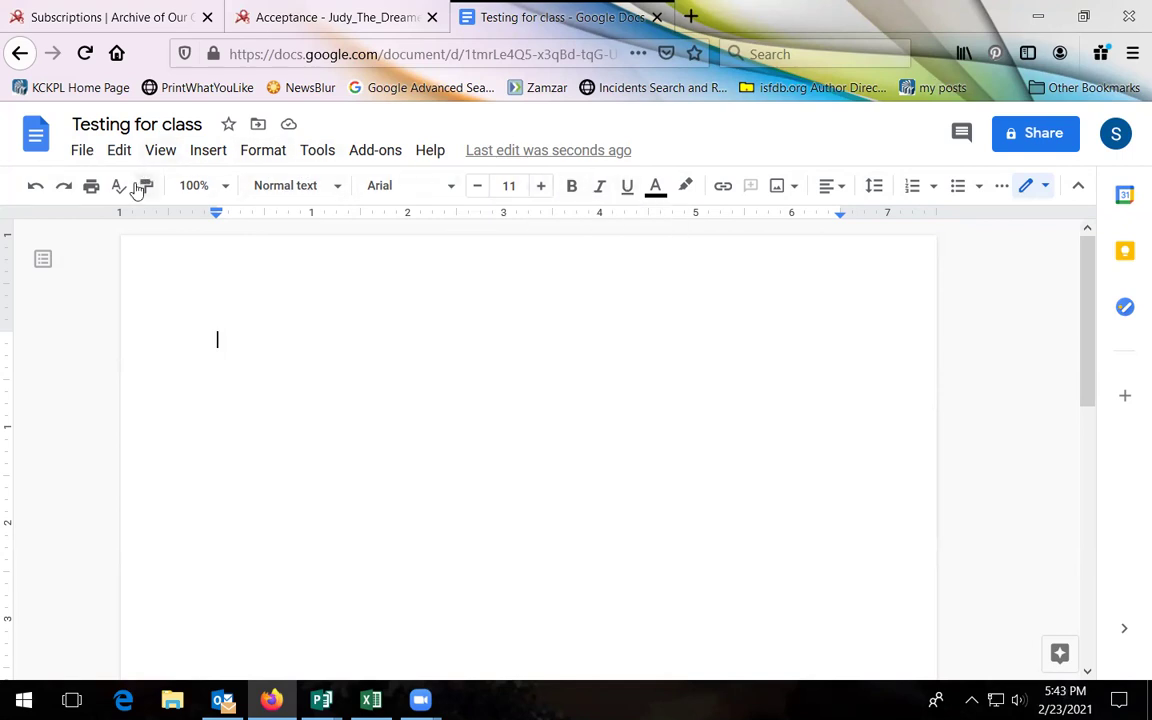
pyautogui.click(40, 265)
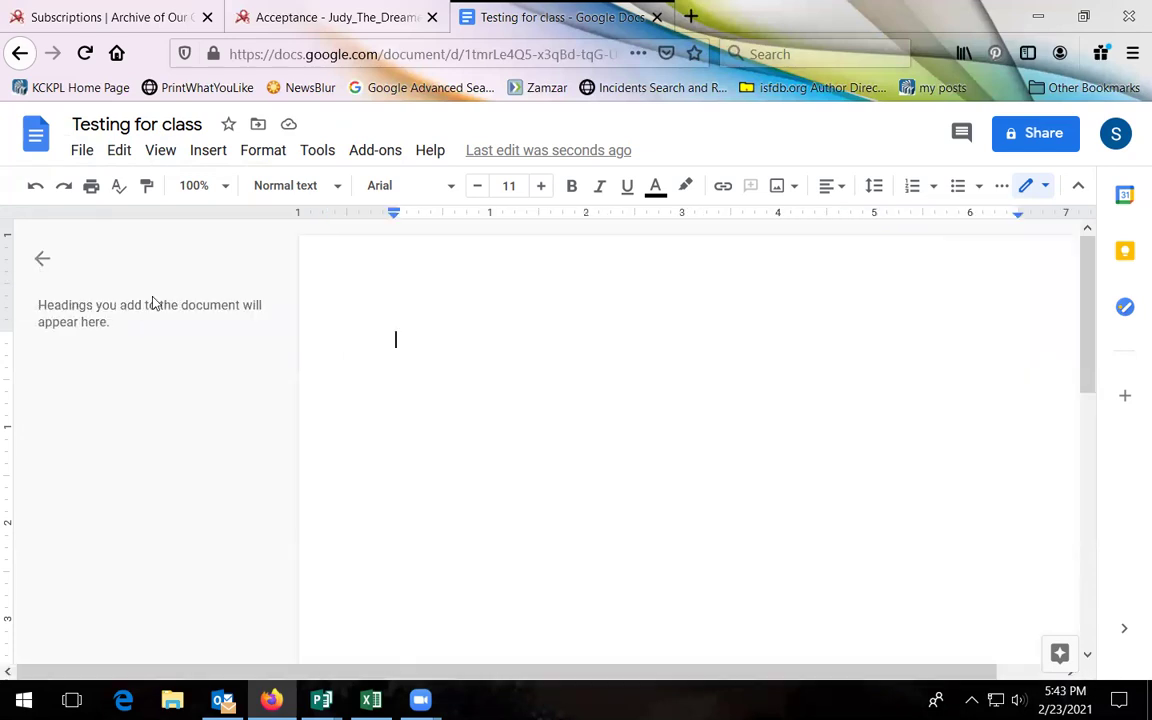
pyautogui.click(45, 263)
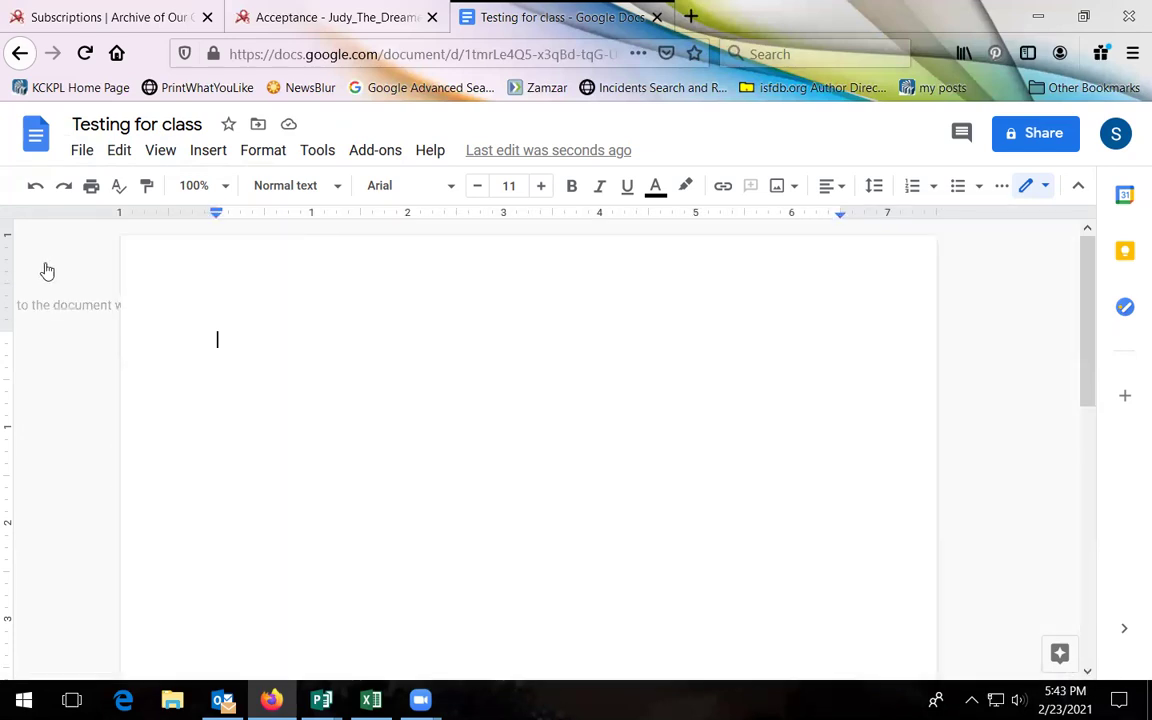
# - Review the paragraph styles from Normal text to Heading 3 and view the outline area where headings are listed
pyautogui.click(336, 190)
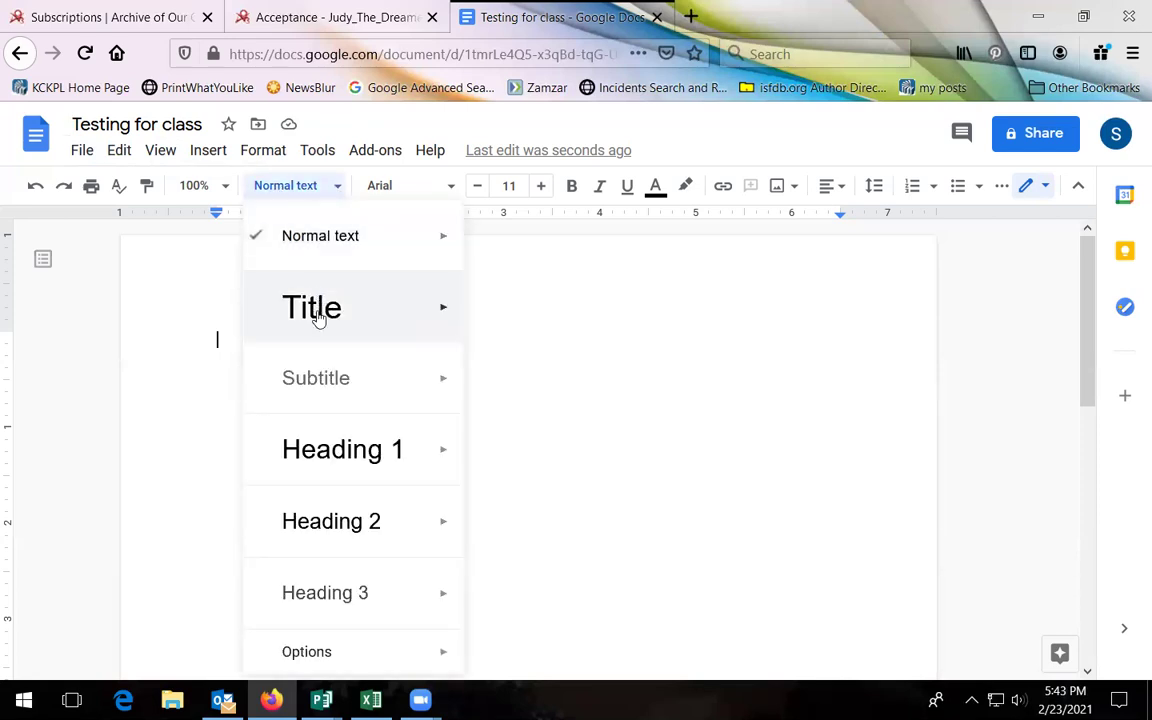
pyautogui.click(333, 185)
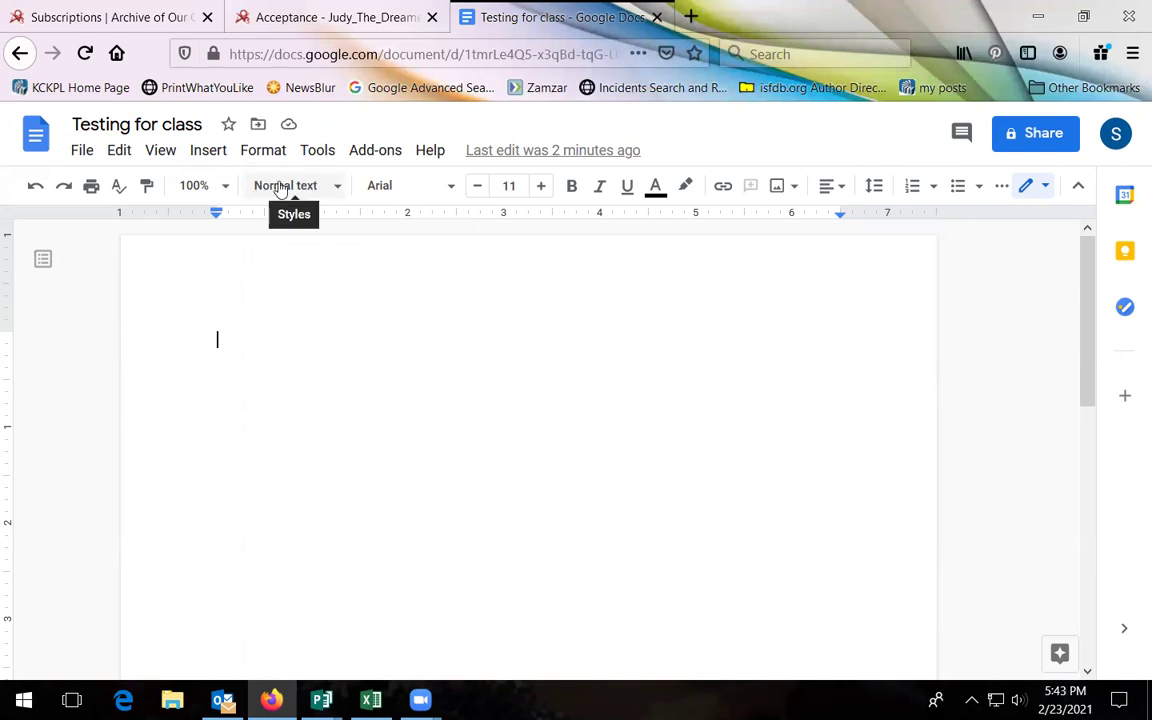
pyautogui.click(40, 262)
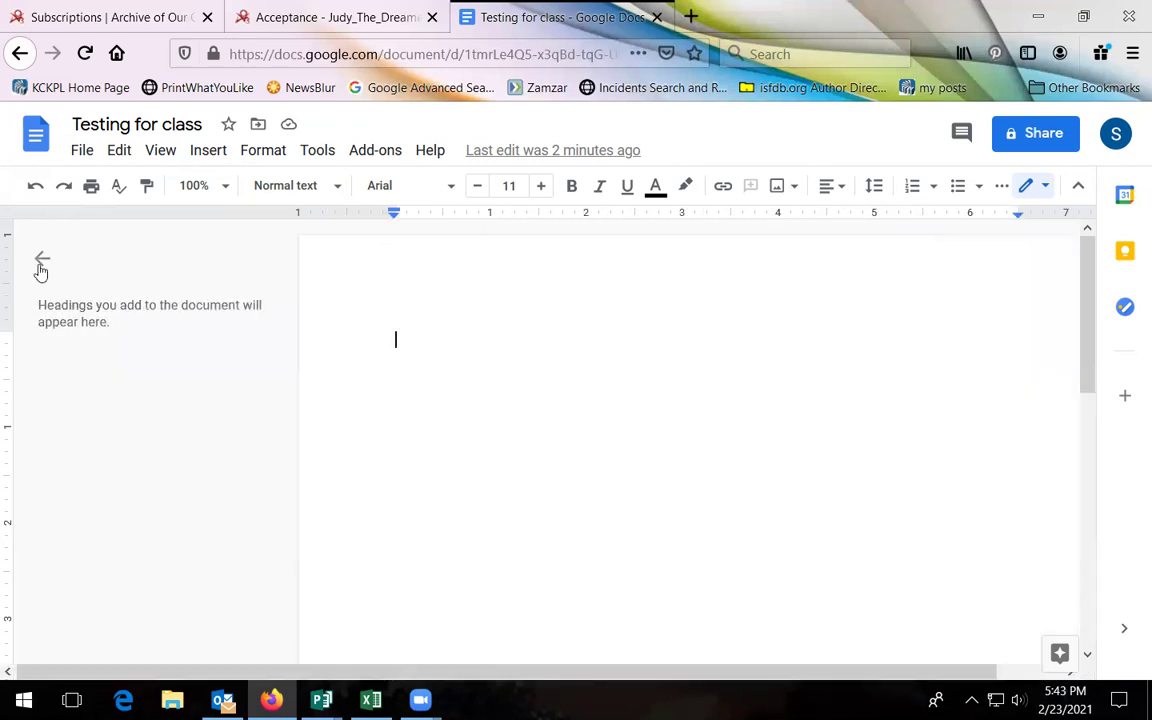
pyautogui.click(44, 258)
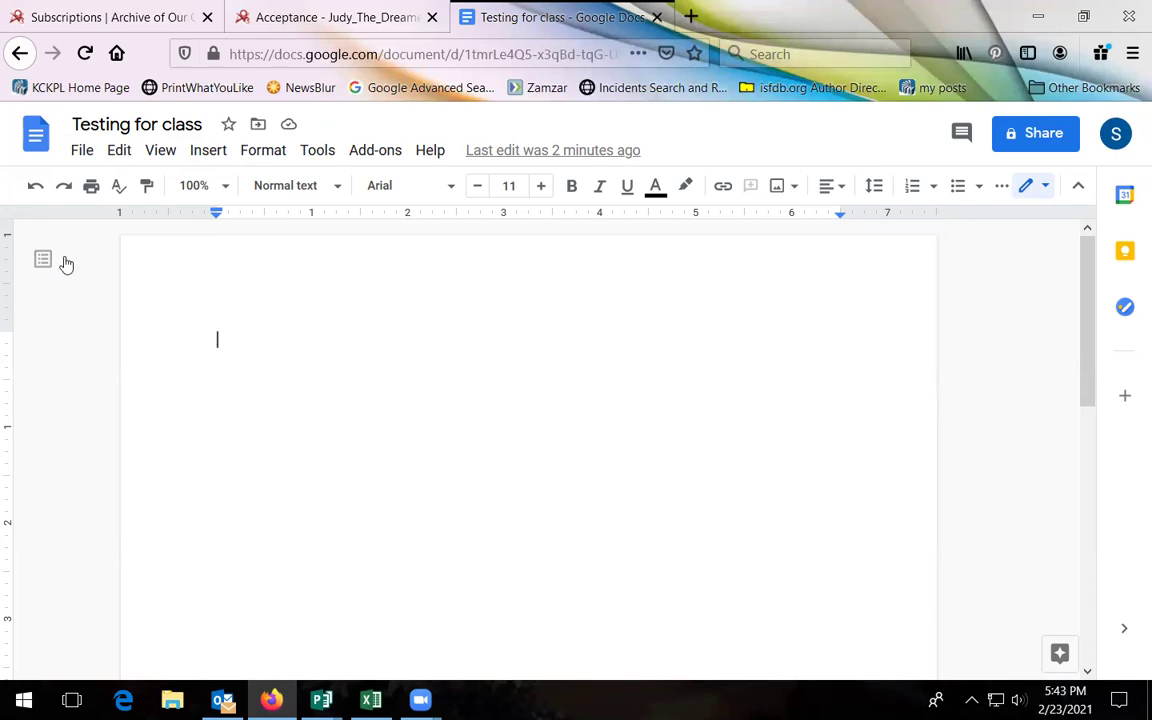
pyautogui.click(339, 195)
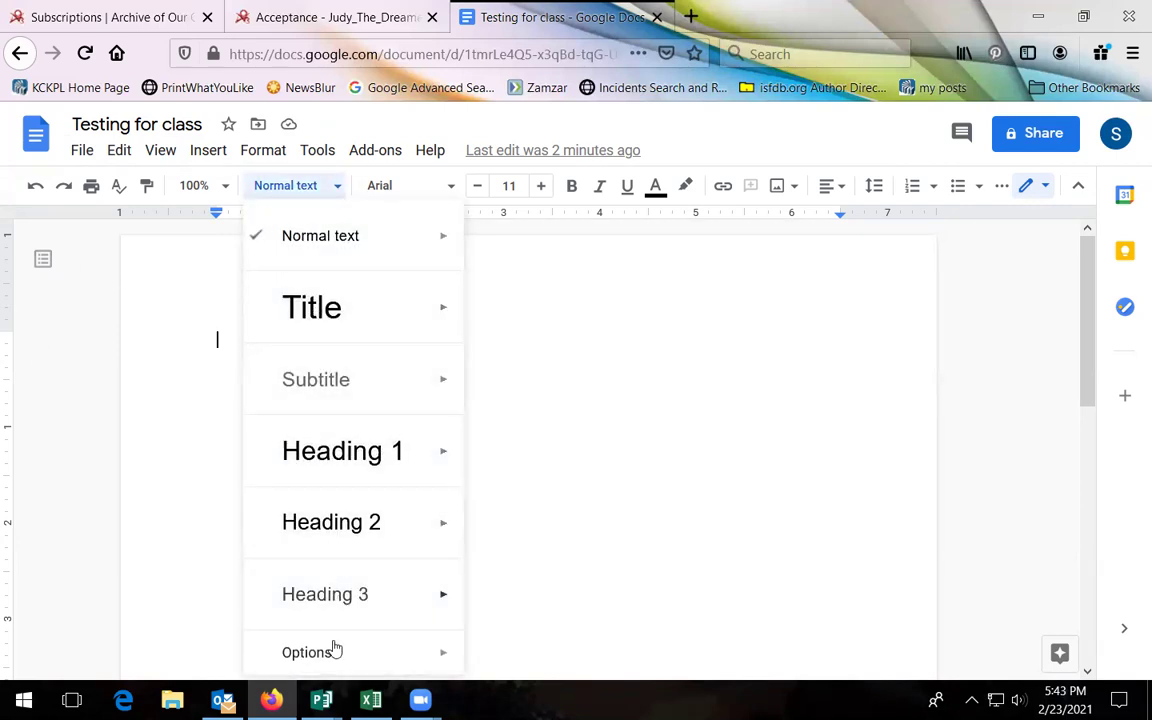
pyautogui.click(333, 188)
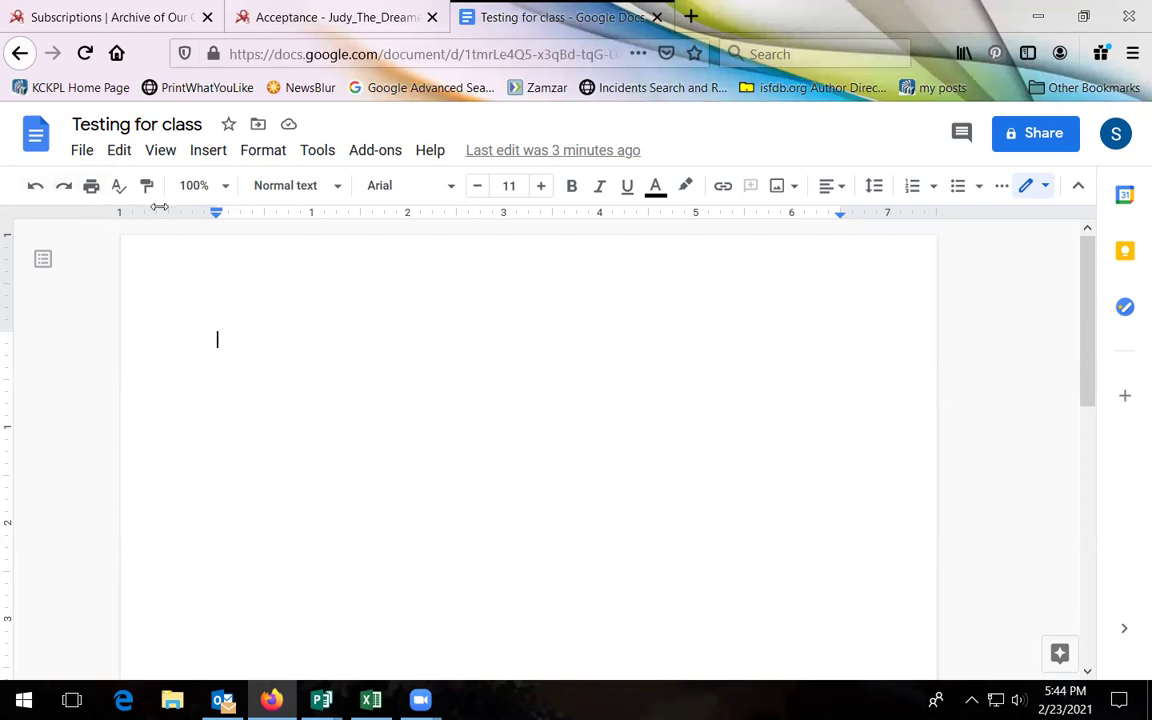
# - Print the document as a PDF, try the Adobe Acrobat Reader and Save File options, and cancel
pyautogui.click(91, 189)
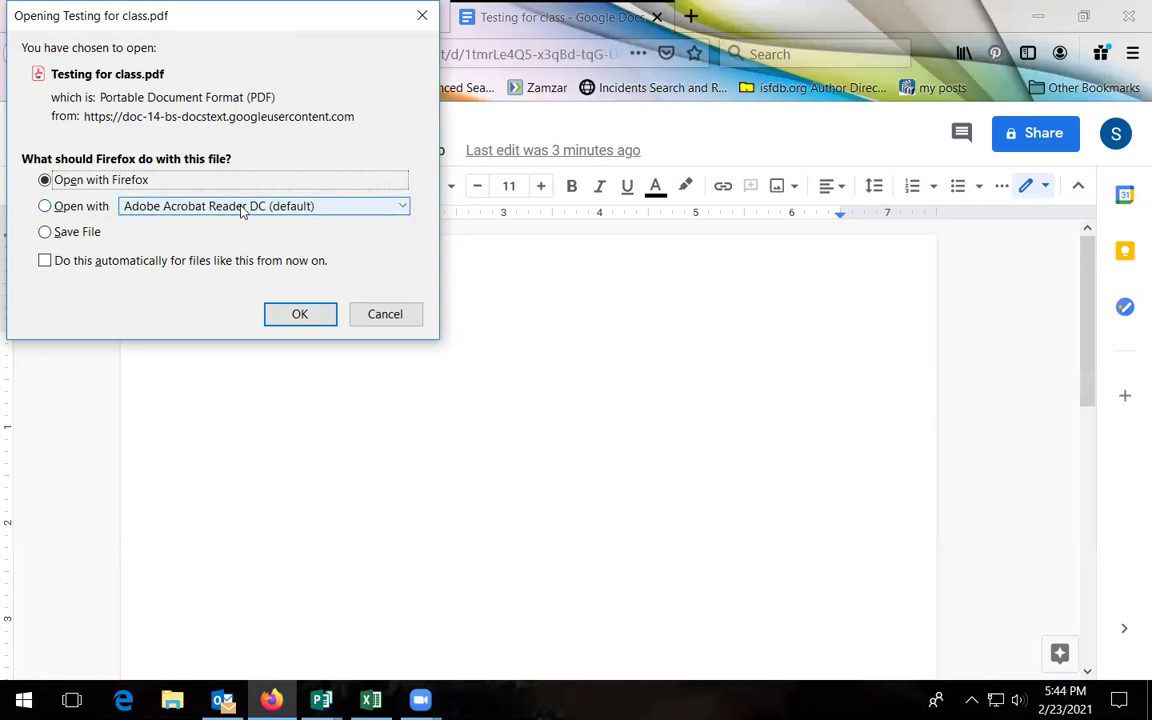
pyautogui.click(44, 206)
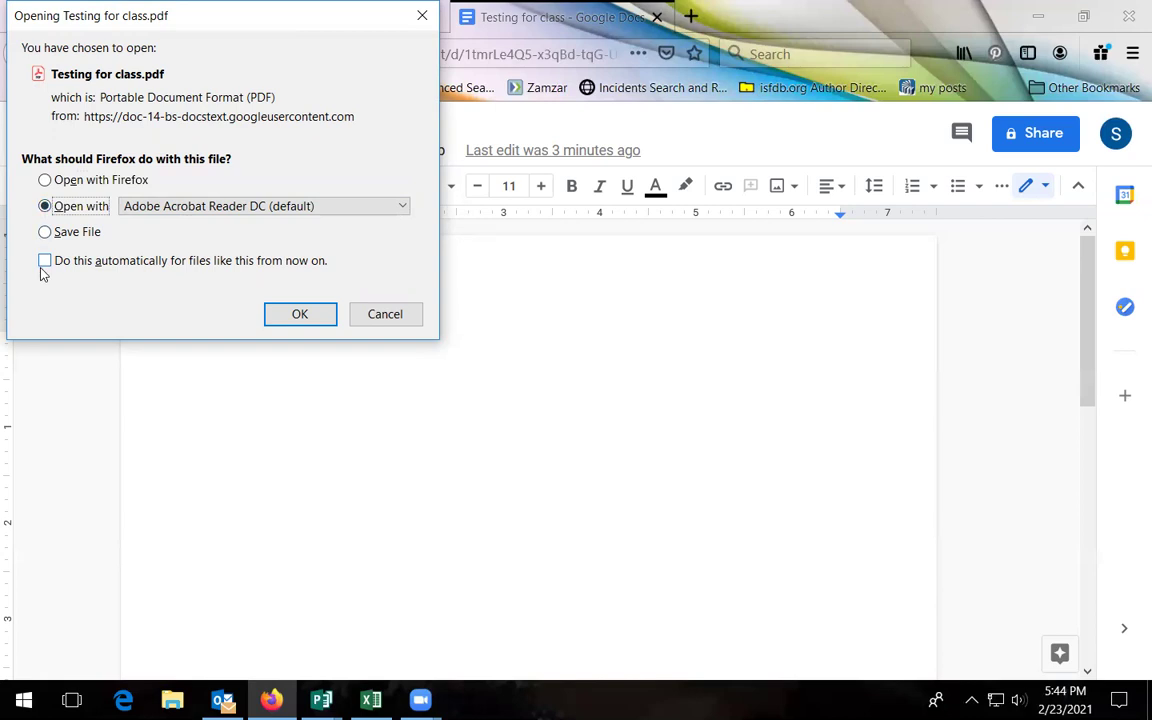
pyautogui.click(44, 231)
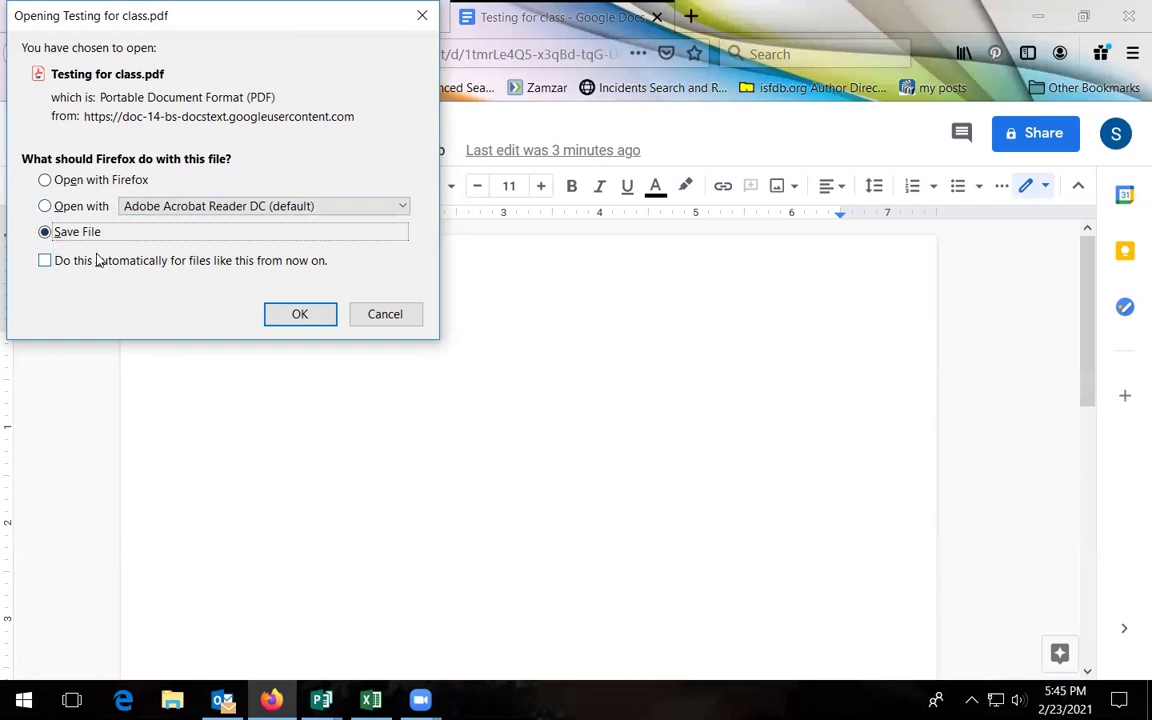
pyautogui.click(360, 316)
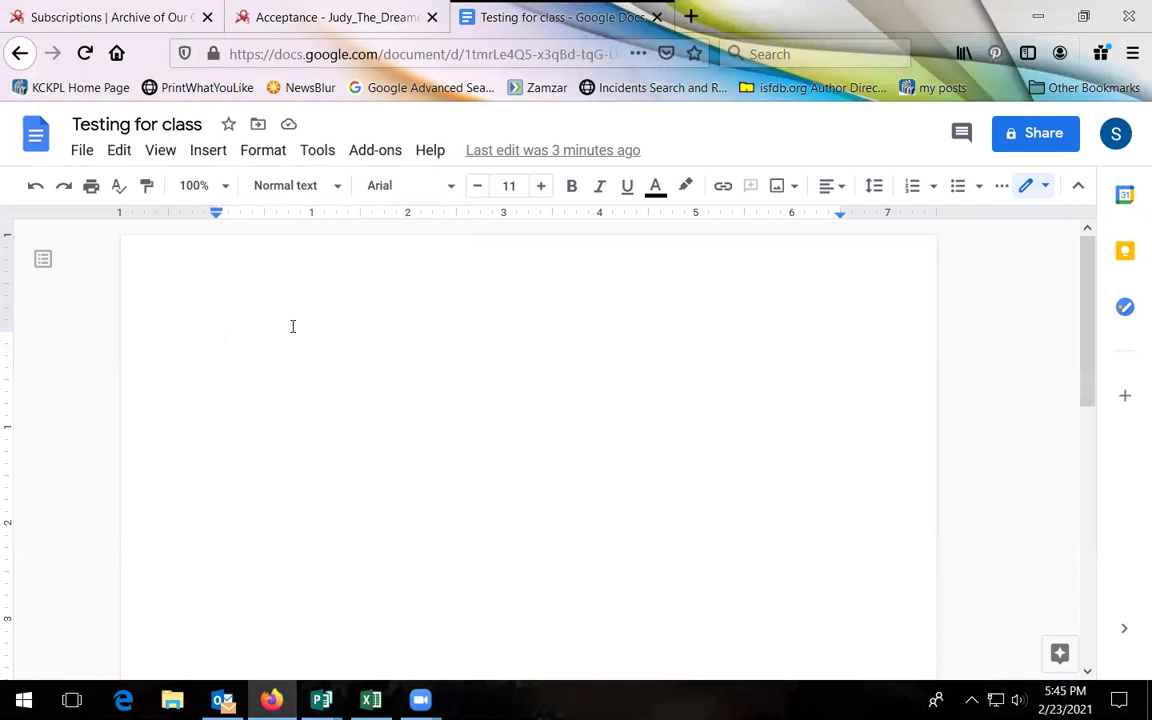
# - Print the document again with Save File chosen, examine the file name and format for saving, and cancel
pyautogui.click(90, 187)
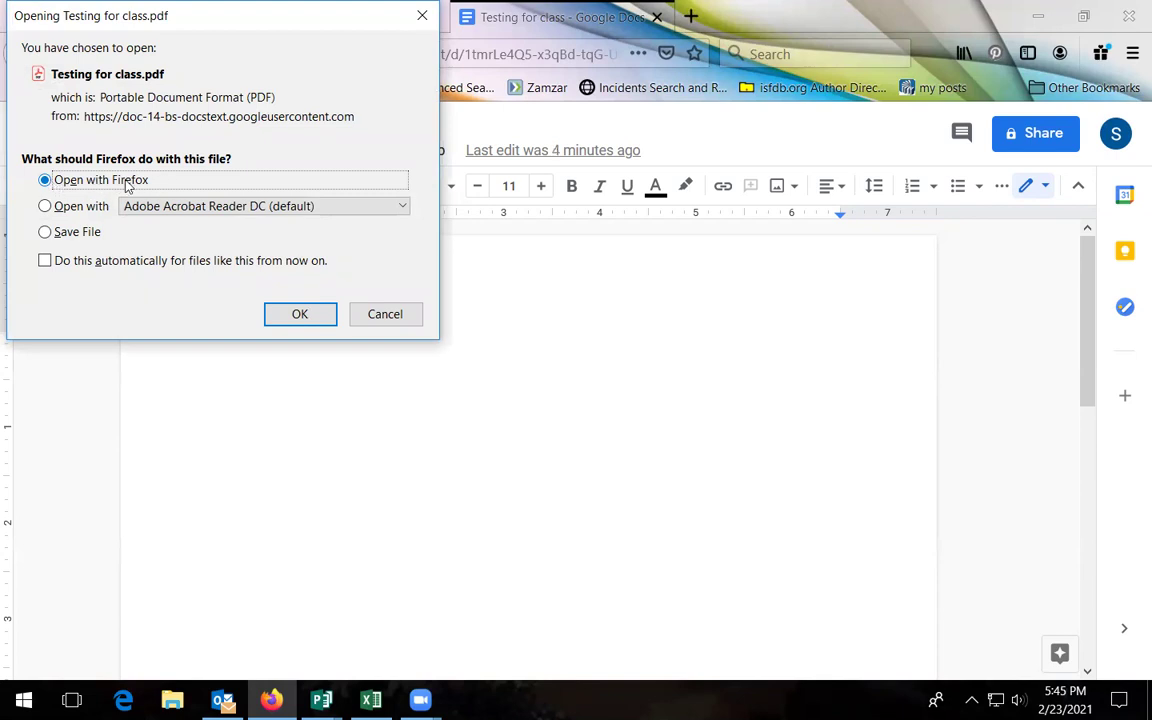
pyautogui.click(45, 233)
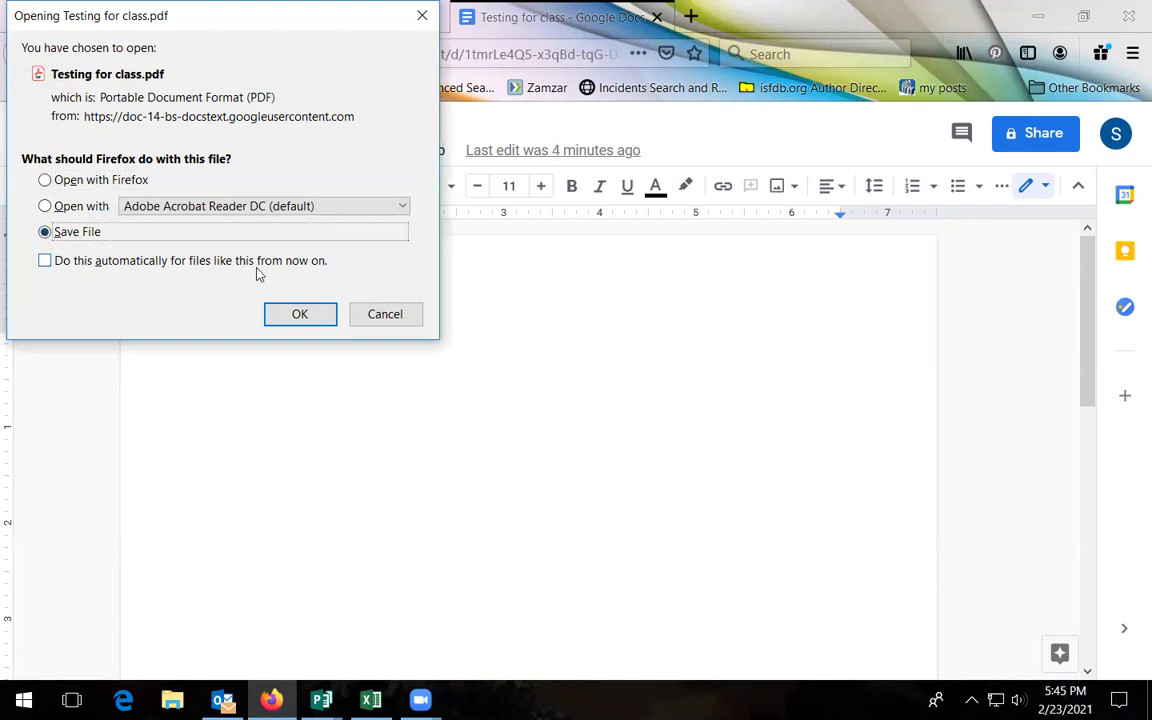
pyautogui.click(300, 314)
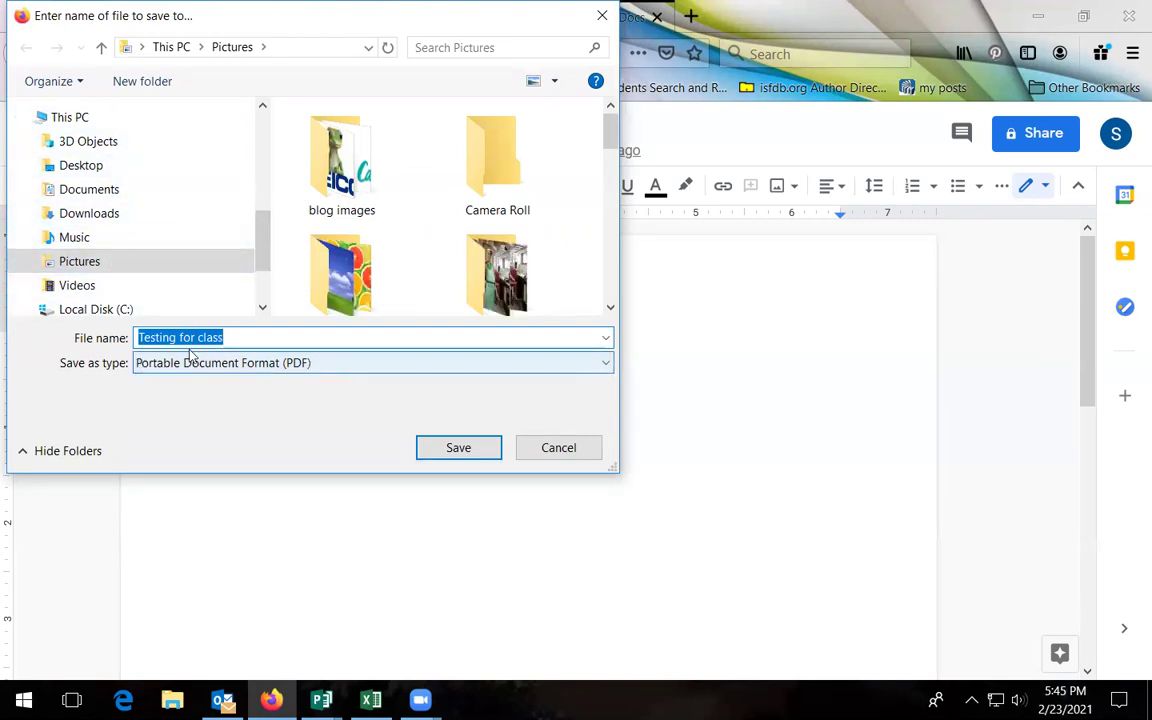
pyautogui.click(550, 452)
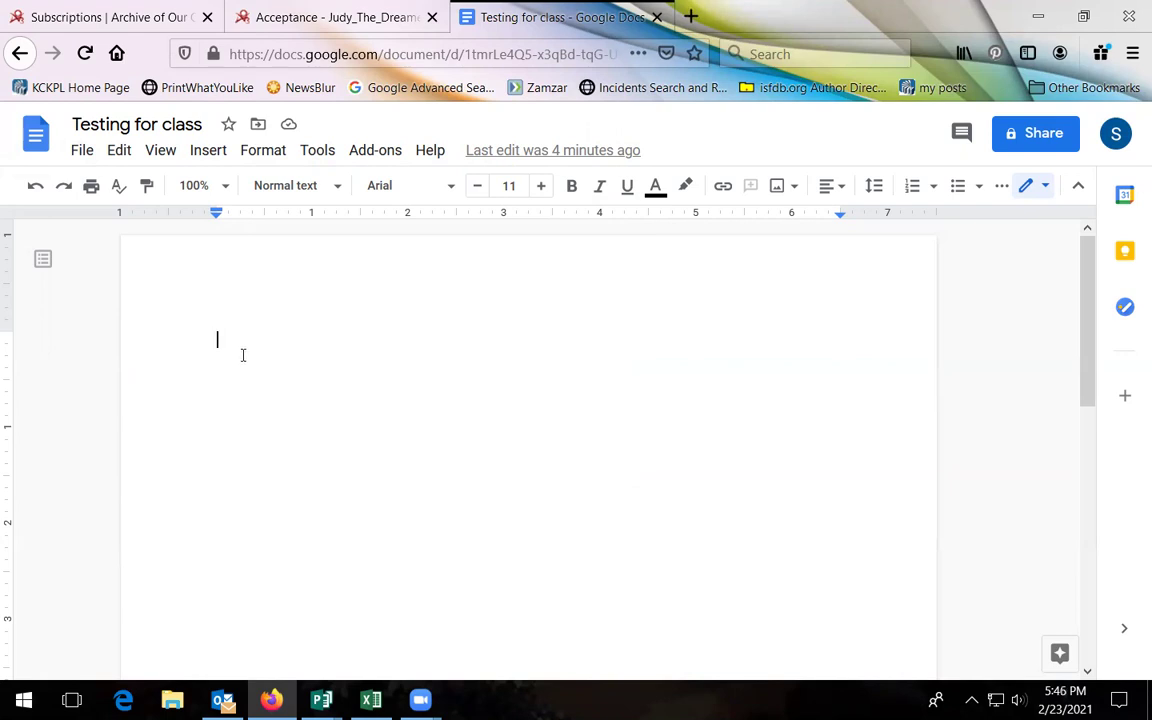
# - Examine the document's download formats and the remaining file commands without choosing any
pyautogui.click(80, 152)
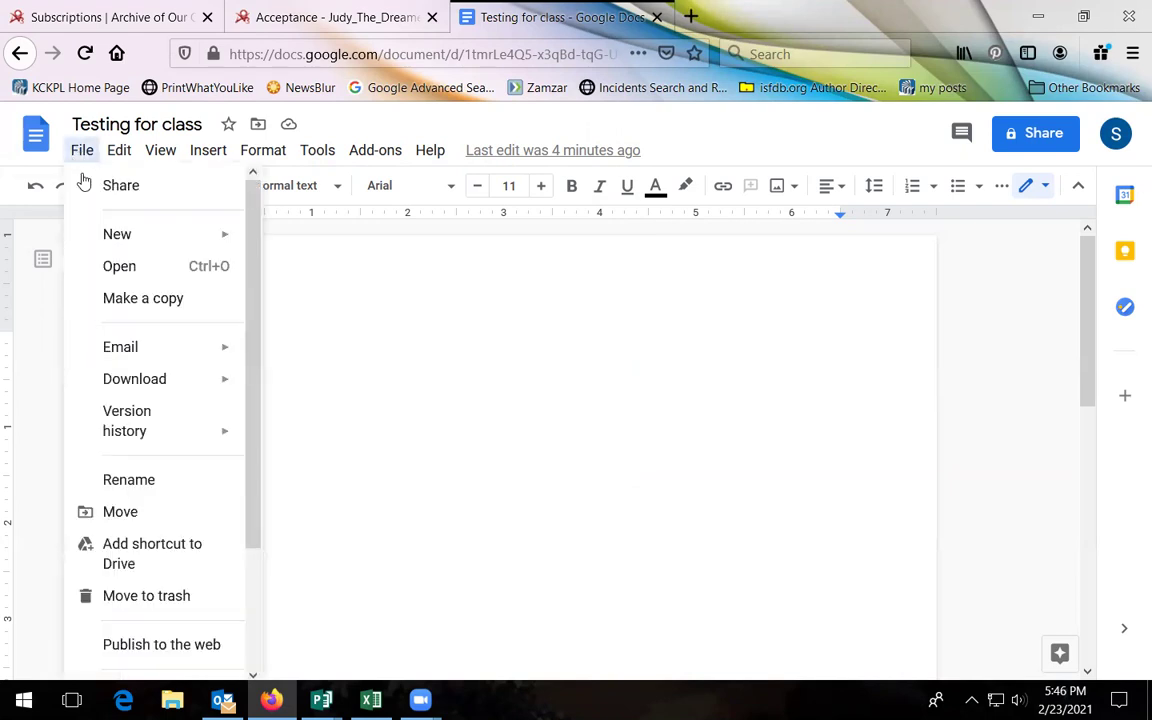
pyautogui.moveTo(138, 388)
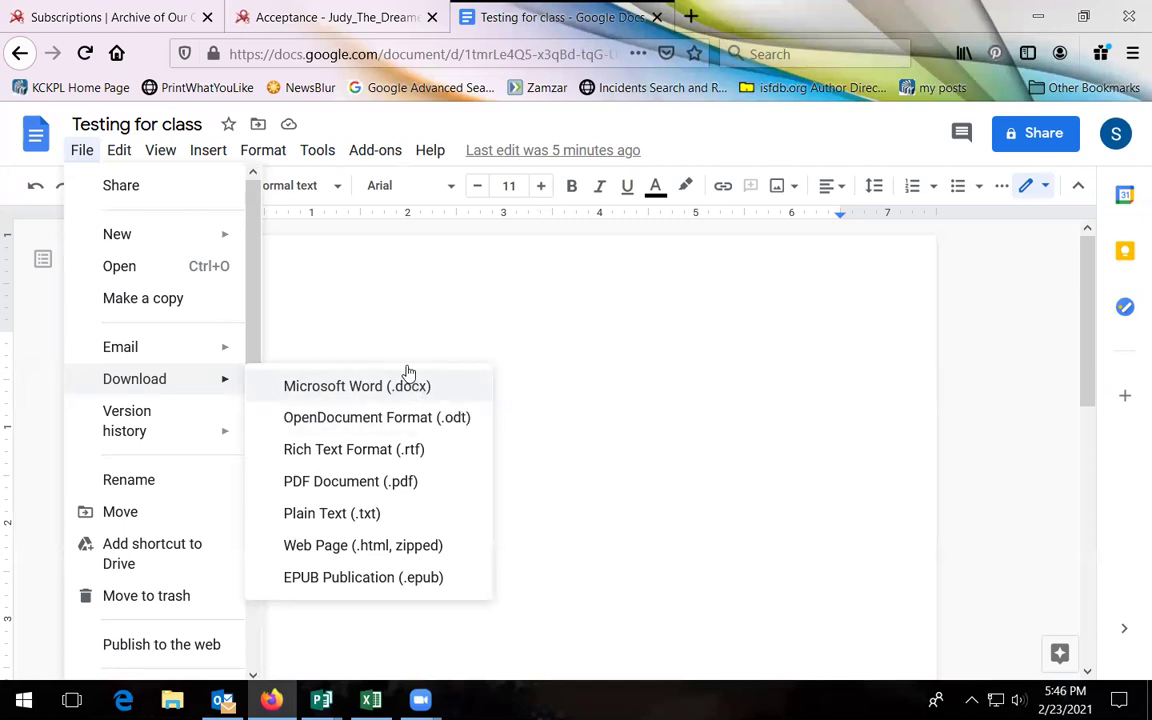
pyautogui.click(82, 150)
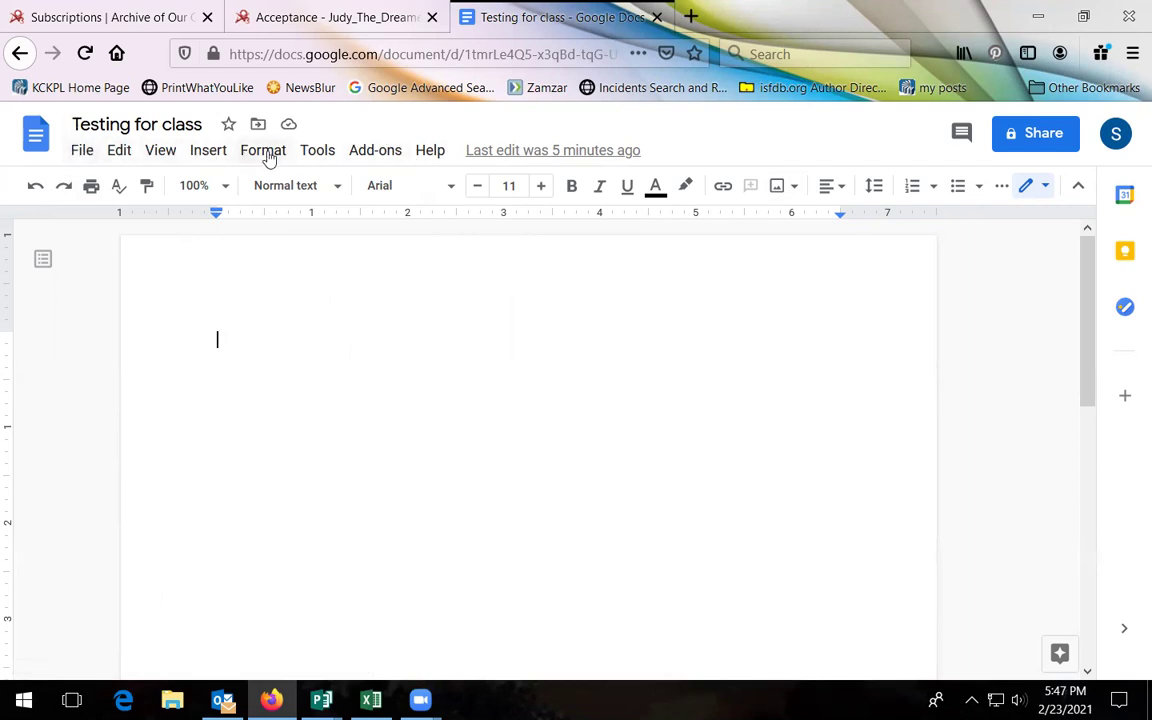
pyautogui.click(90, 155)
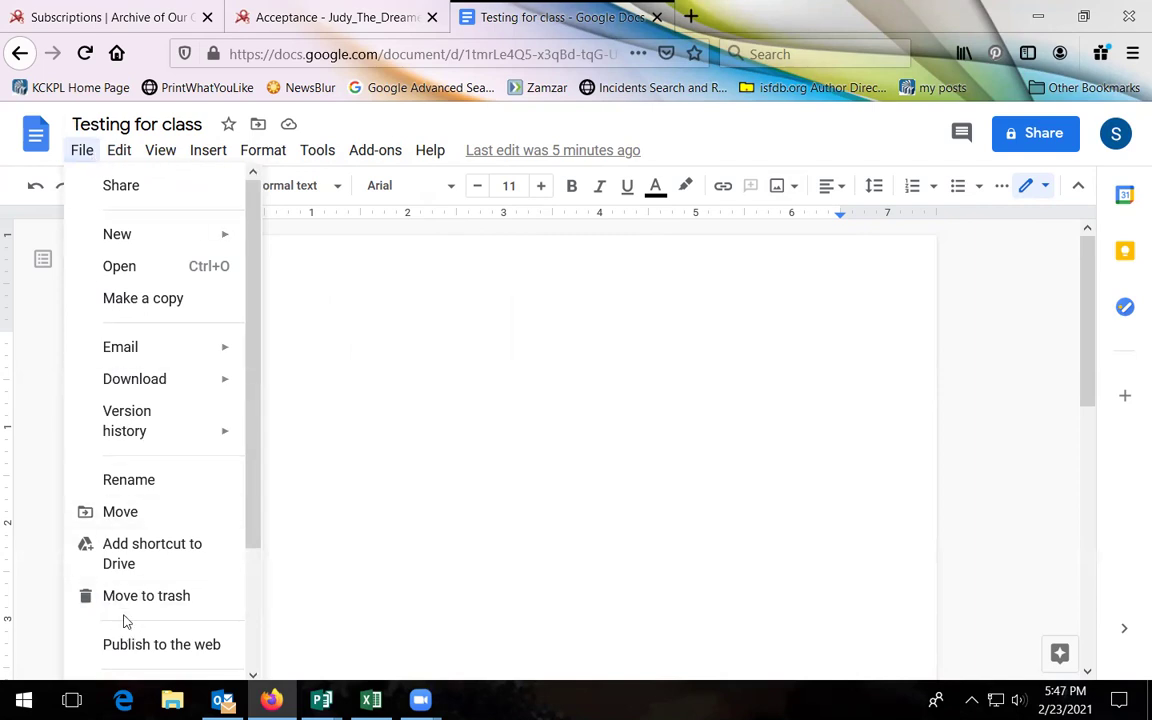
pyautogui.click(83, 155)
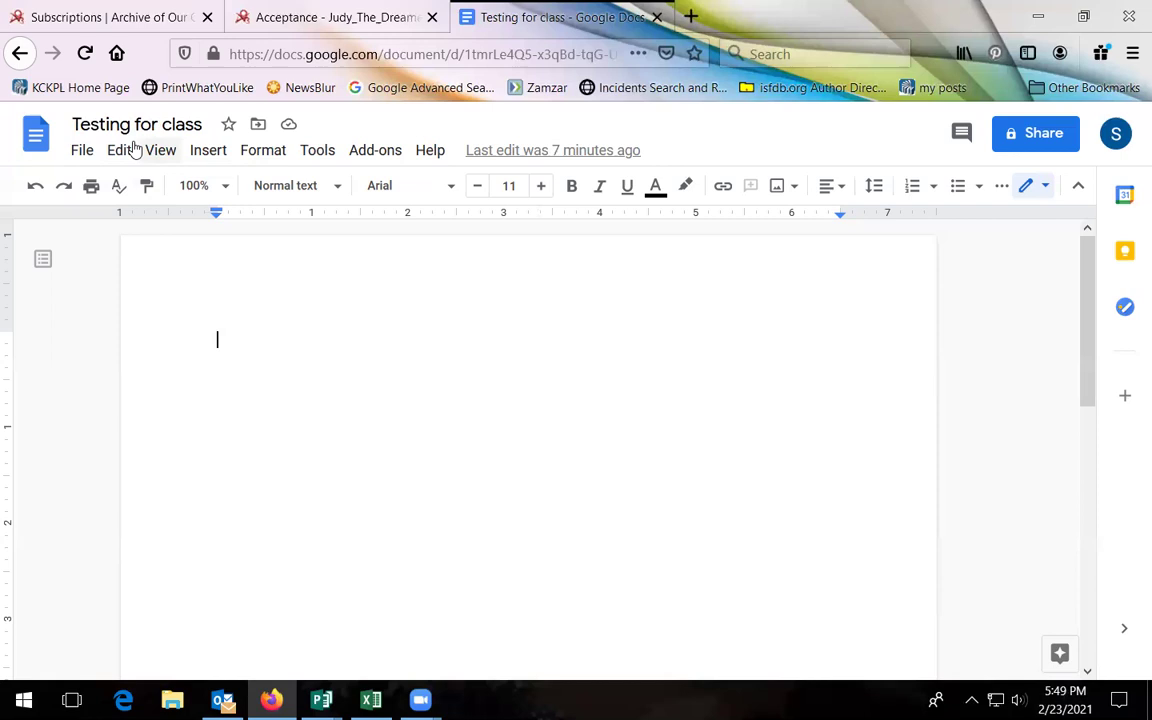
# - Zoom the page out to 50%, return it to 100%, and review the other zoom levels
pyautogui.click(226, 188)
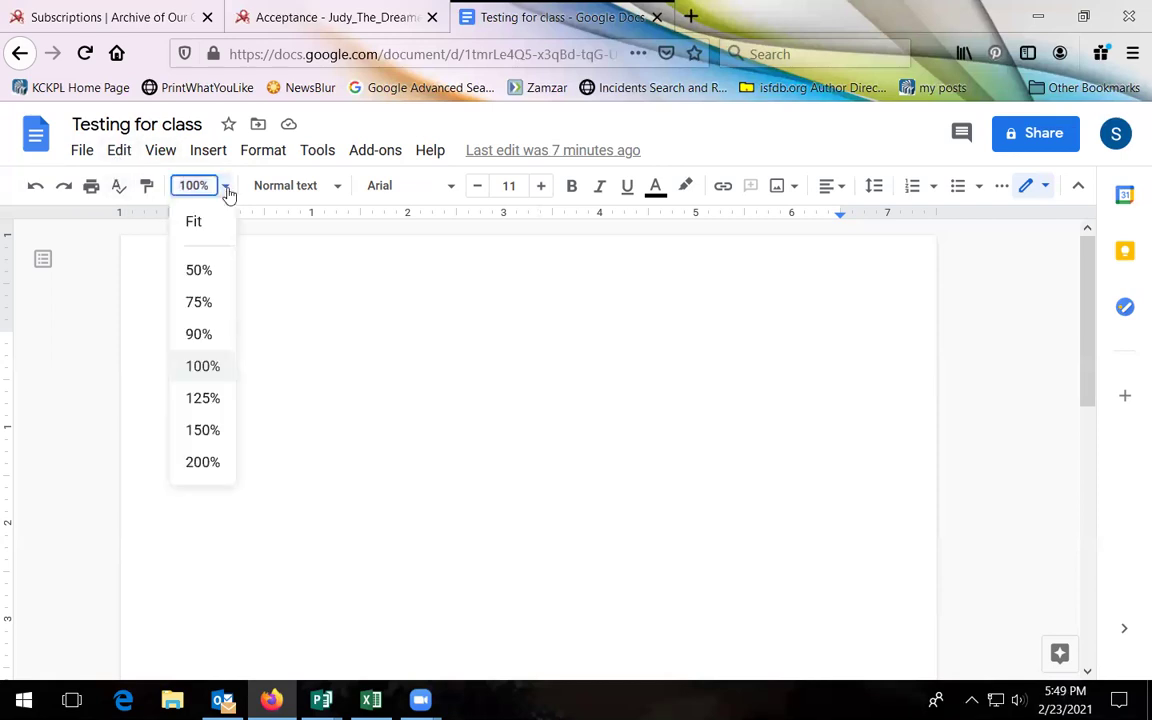
pyautogui.click(194, 268)
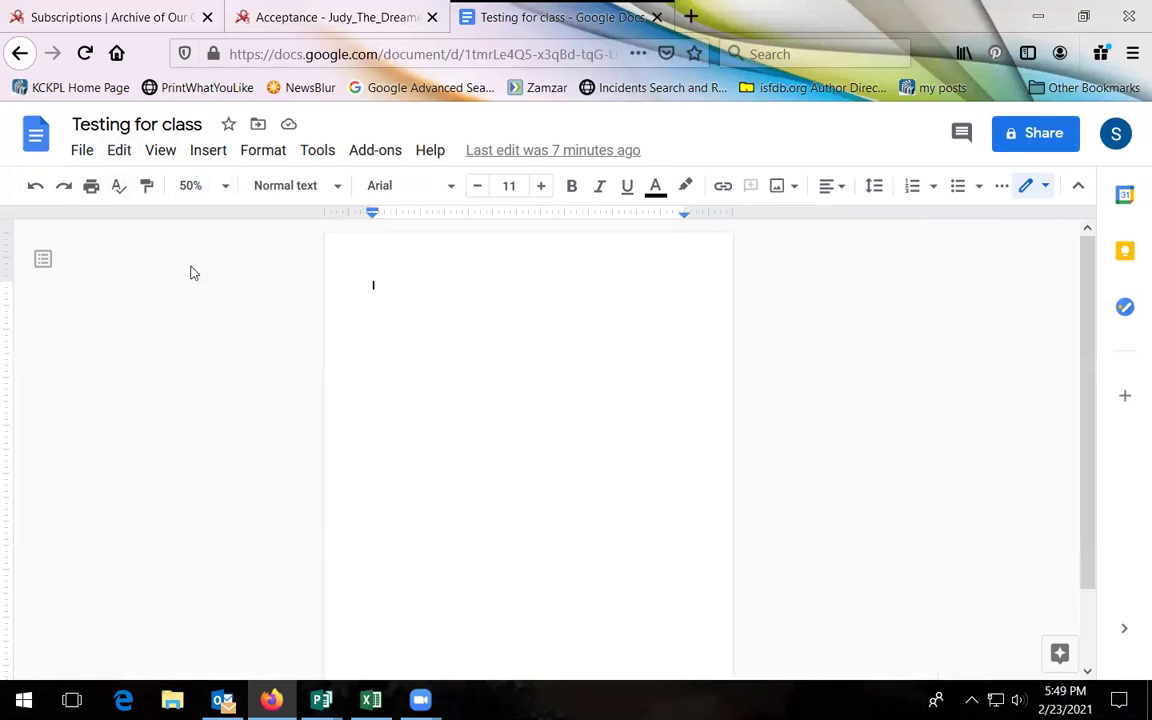
pyautogui.click(225, 190)
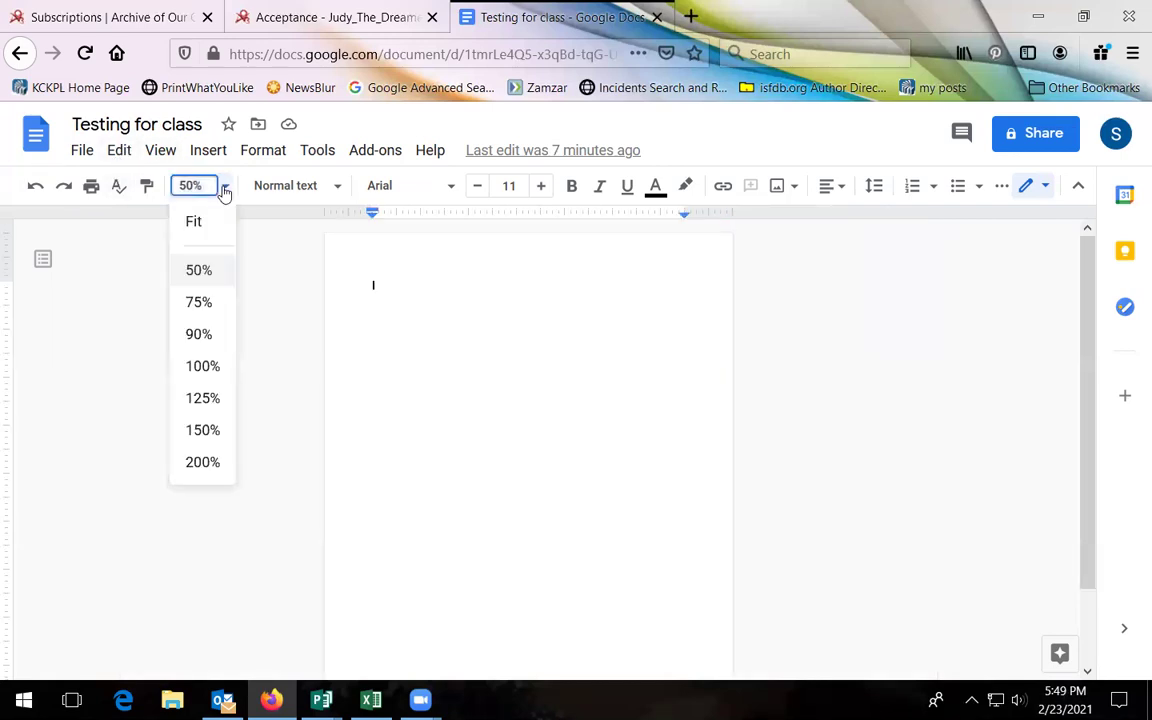
pyautogui.click(202, 367)
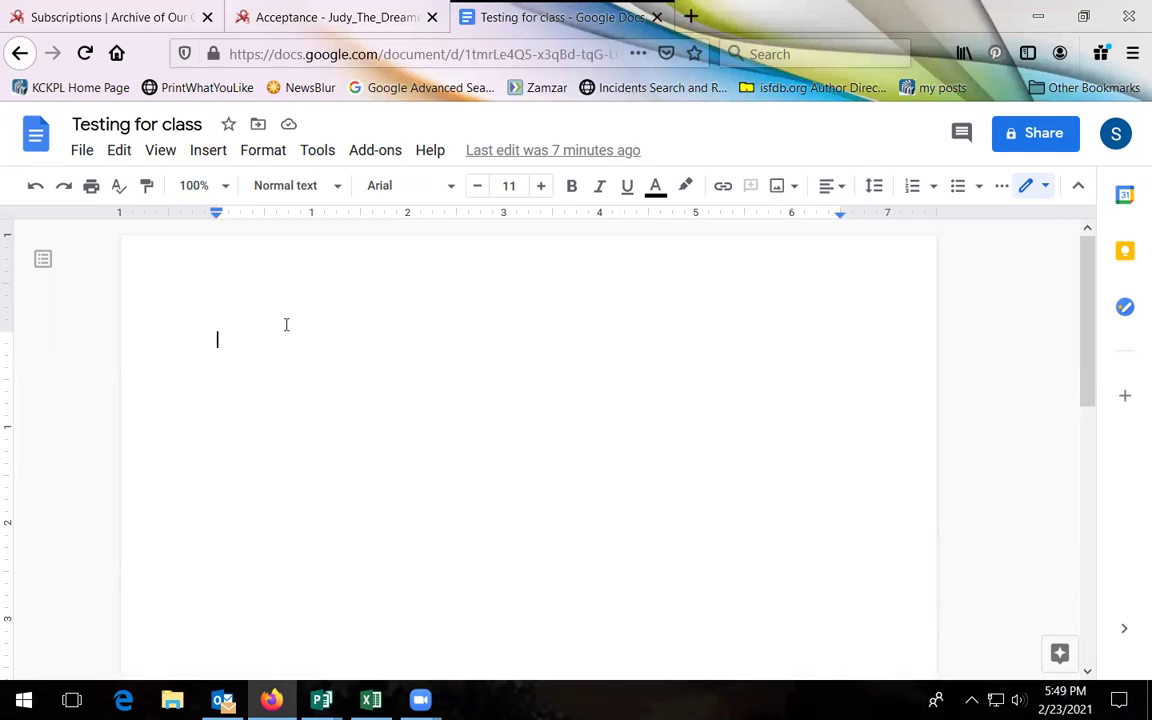
pyautogui.click(225, 189)
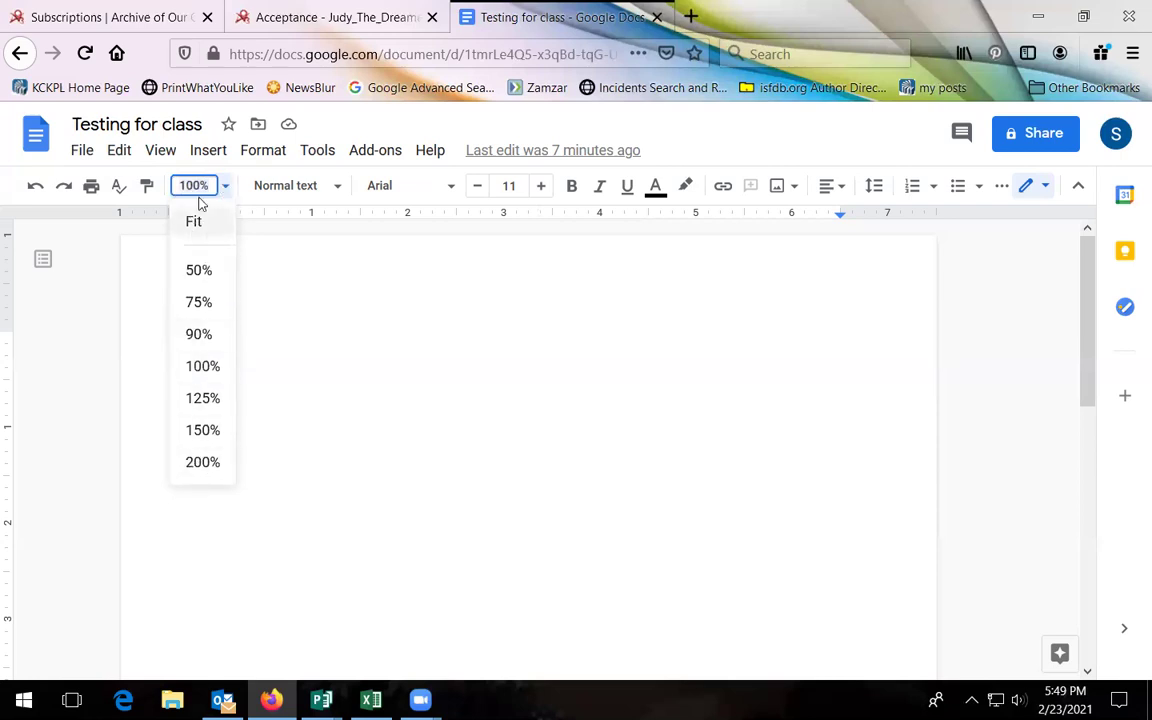
pyautogui.click(228, 189)
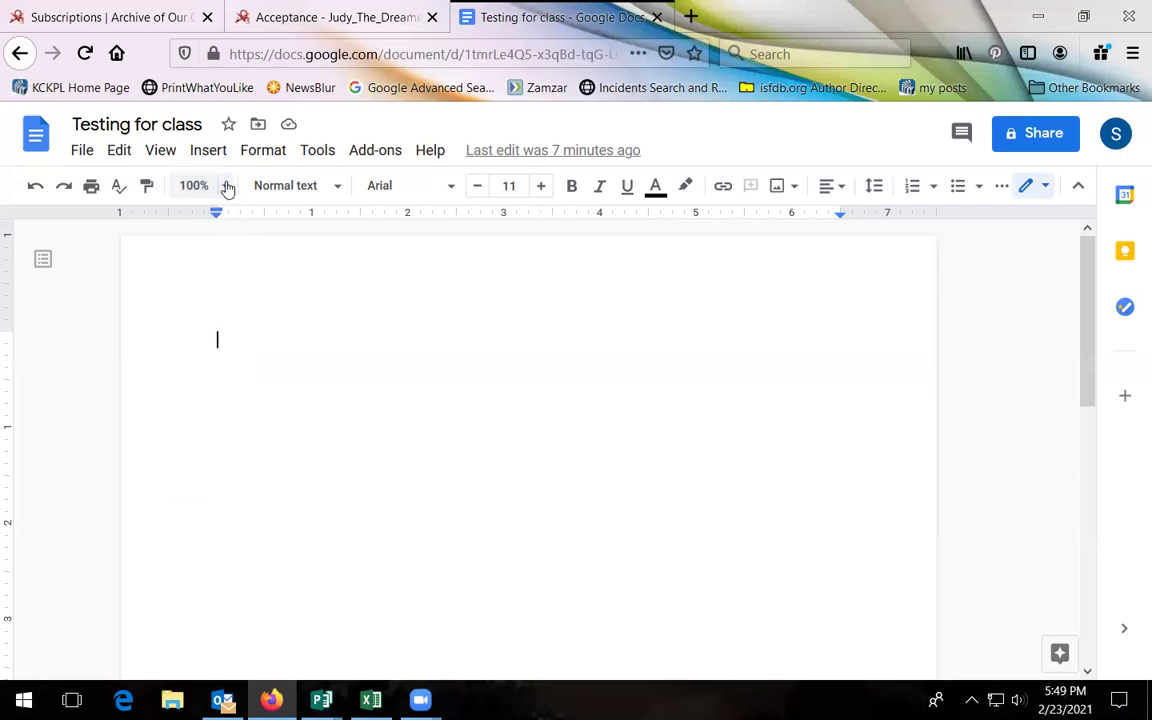
# - Review the available paragraph styles, from Normal text and Title to the headings, without applying any
pyautogui.click(339, 187)
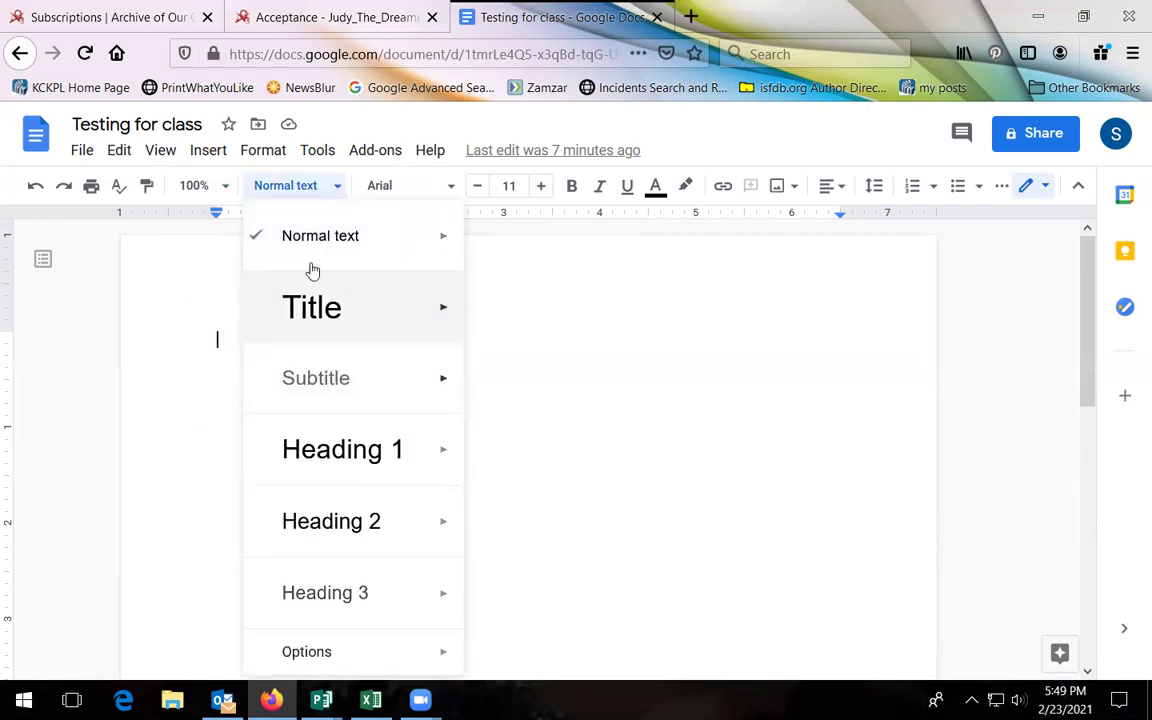
pyautogui.moveTo(366, 465)
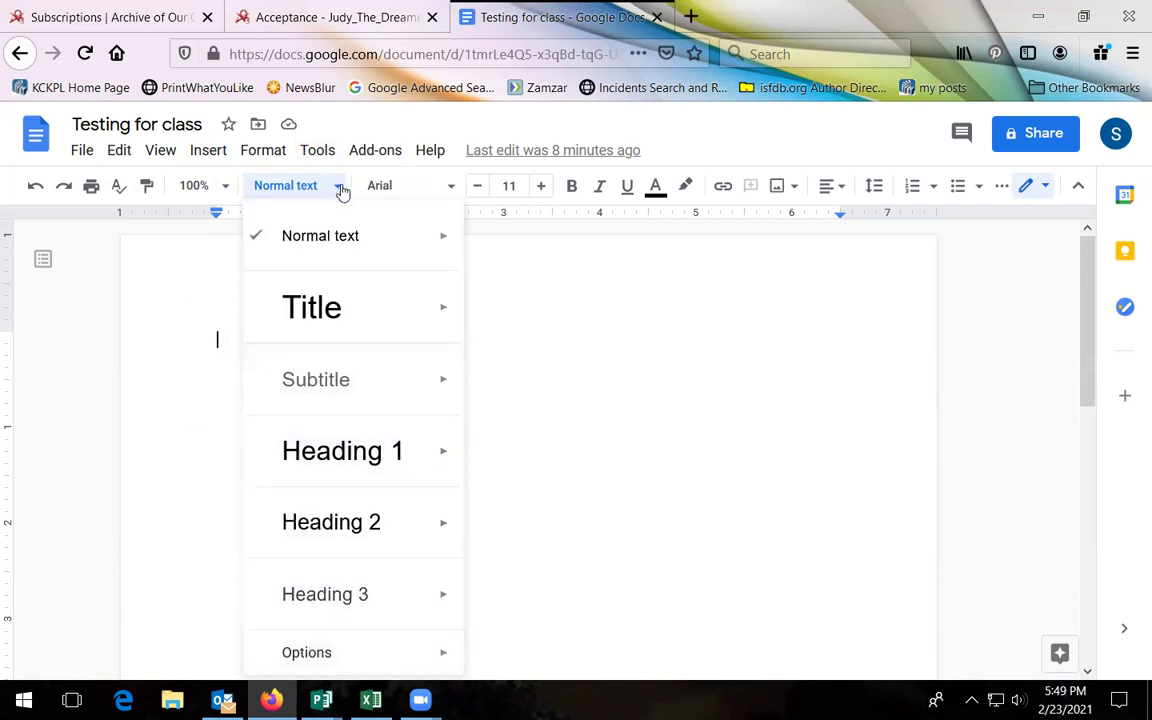
pyautogui.click(312, 182)
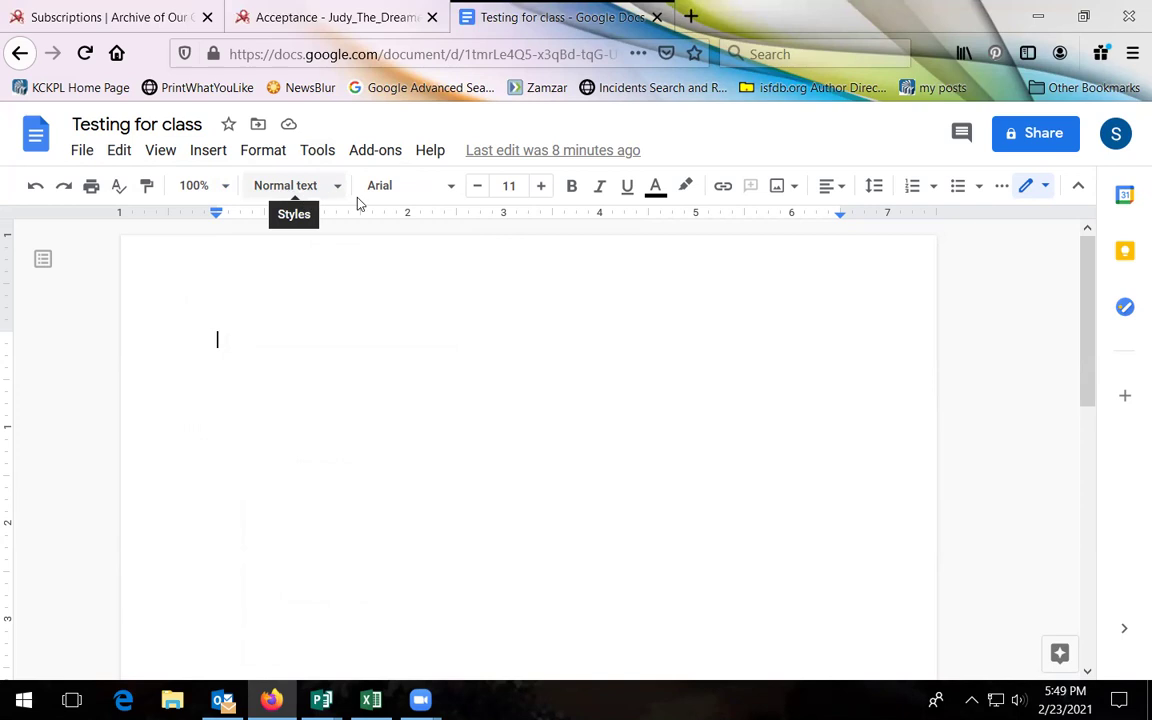
# - Browse the font list and the weight variants of Caveat, keeping Arial as the font
pyautogui.click(446, 190)
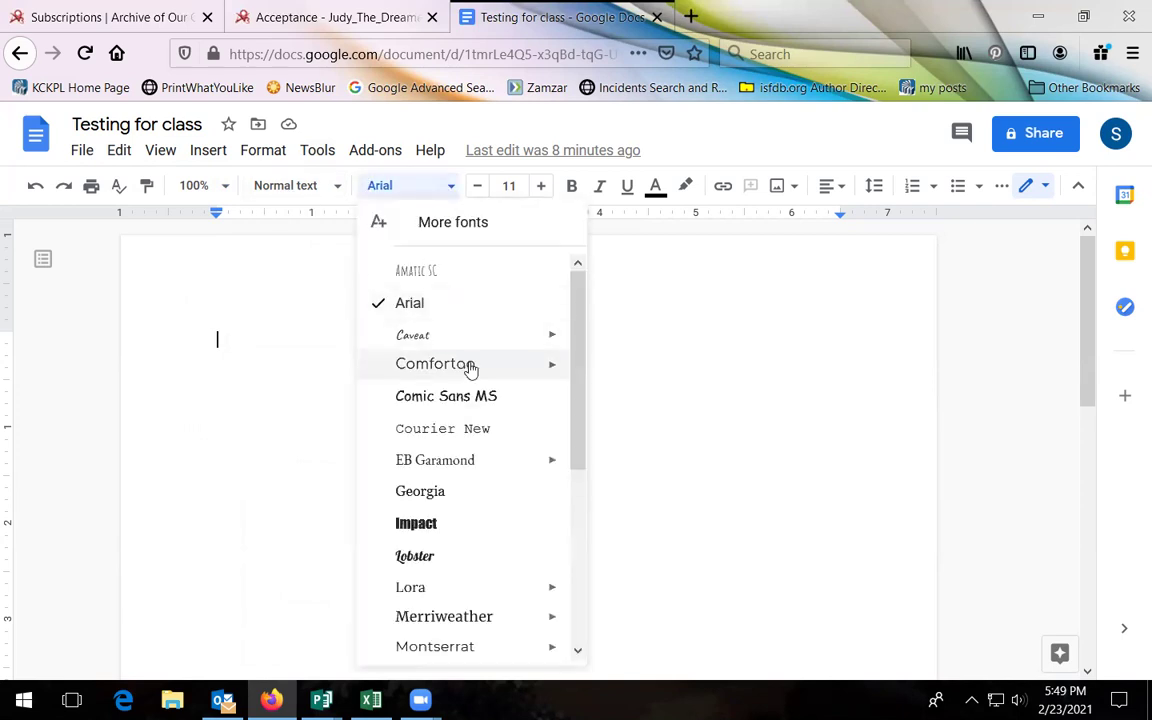
pyautogui.scroll(-5, 468, 368)
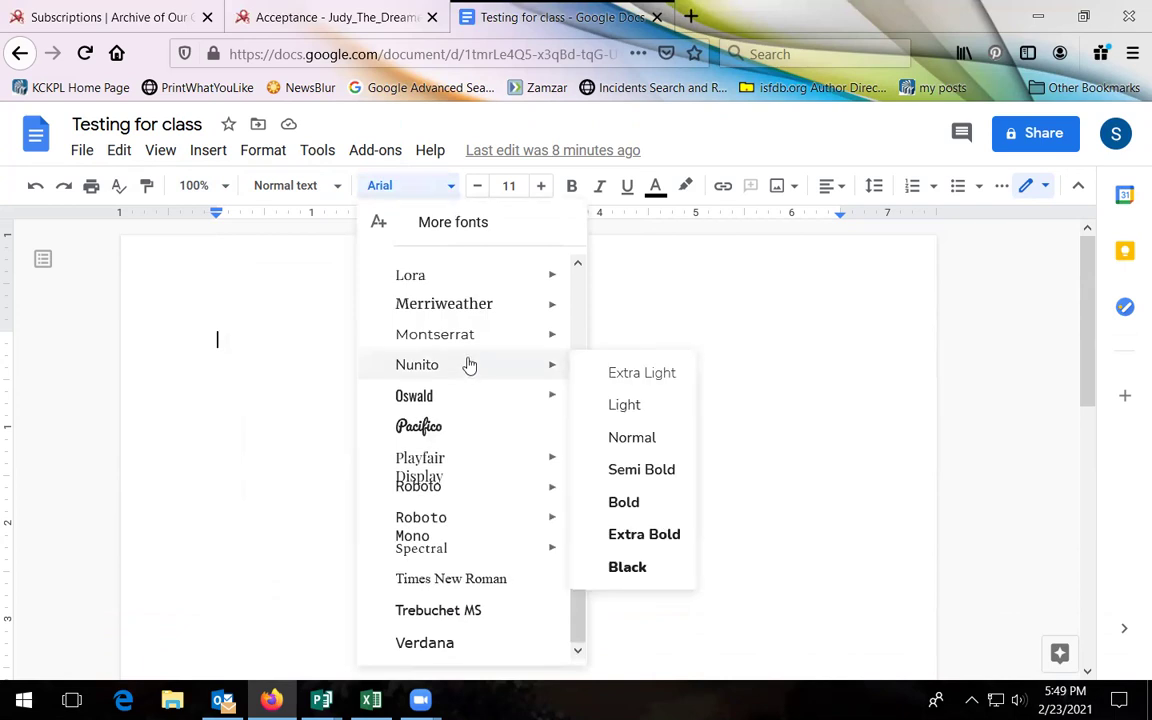
pyautogui.scroll(5, 475, 350)
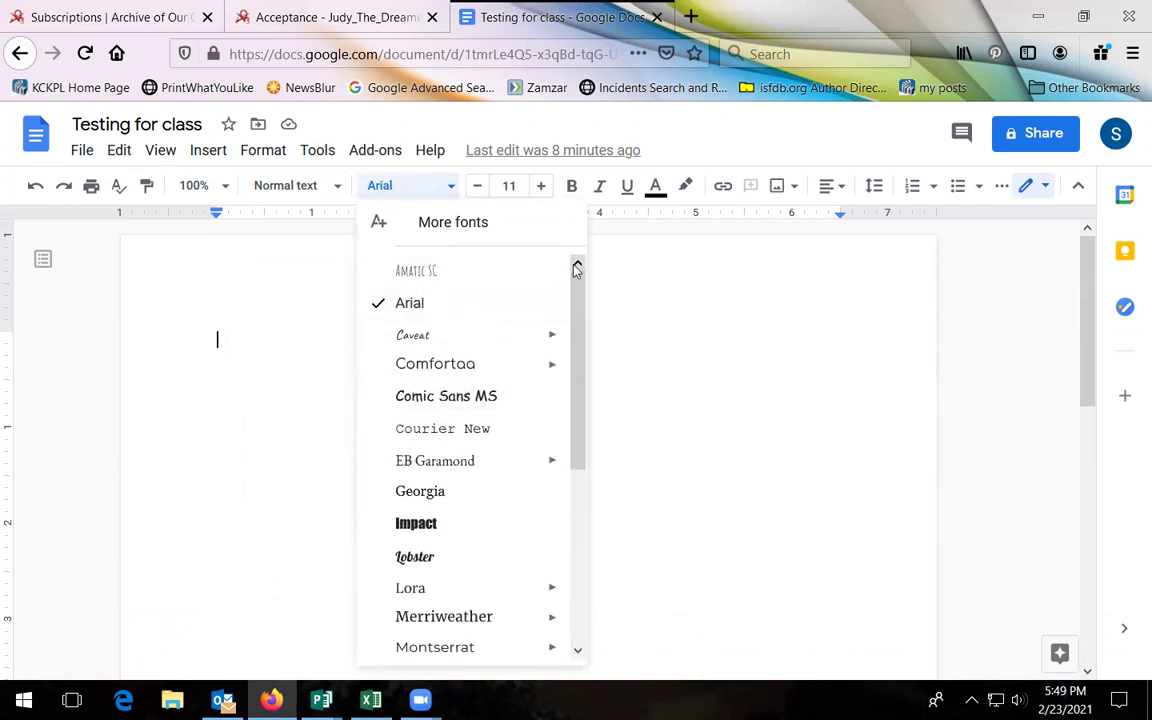
pyautogui.scroll(-5, 542, 348)
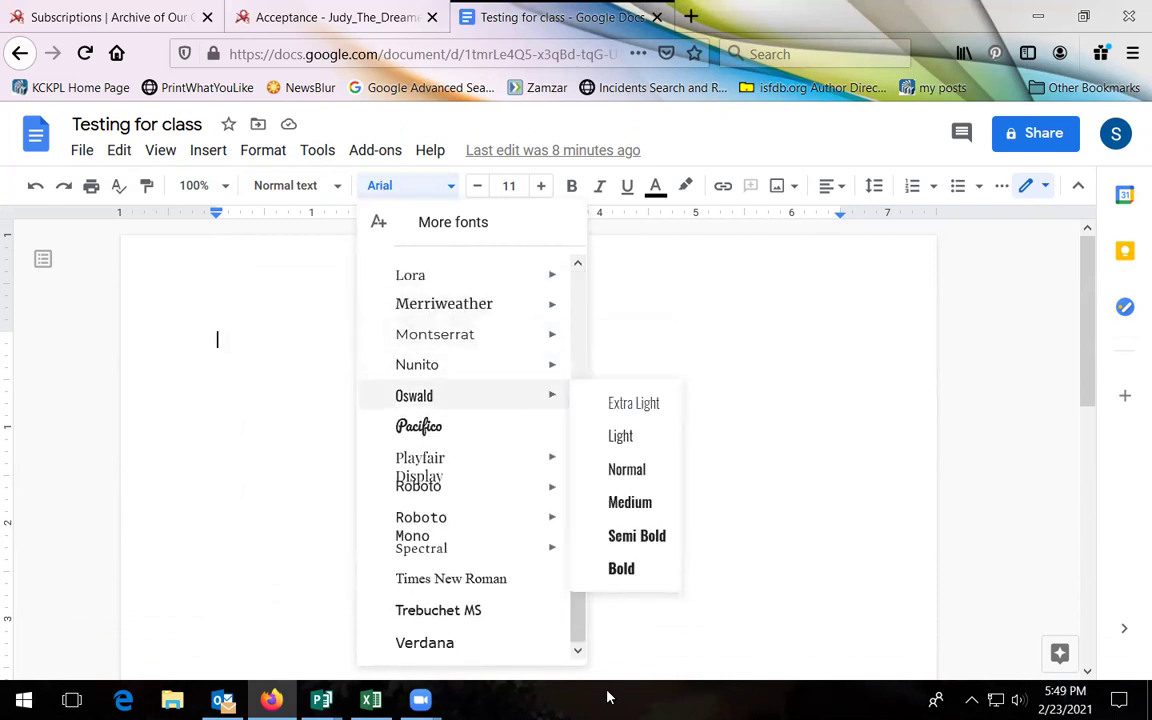
pyautogui.moveTo(580, 625); pyautogui.dragTo(591, 309)
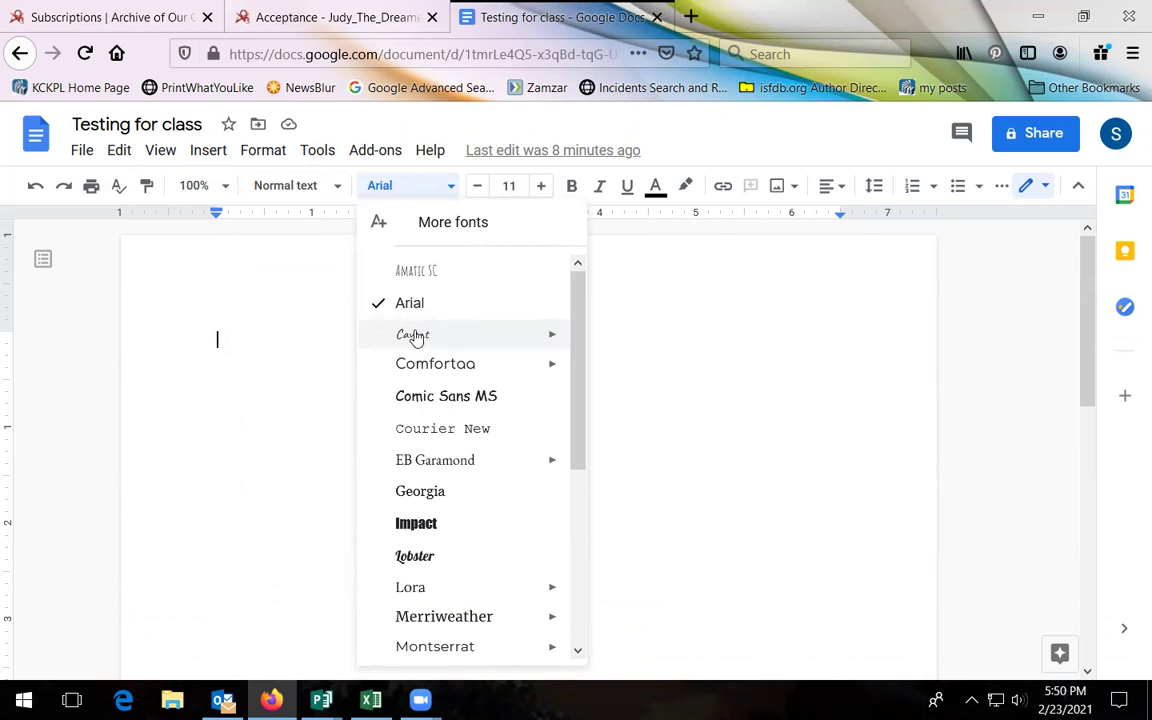
pyautogui.moveTo(553, 336)
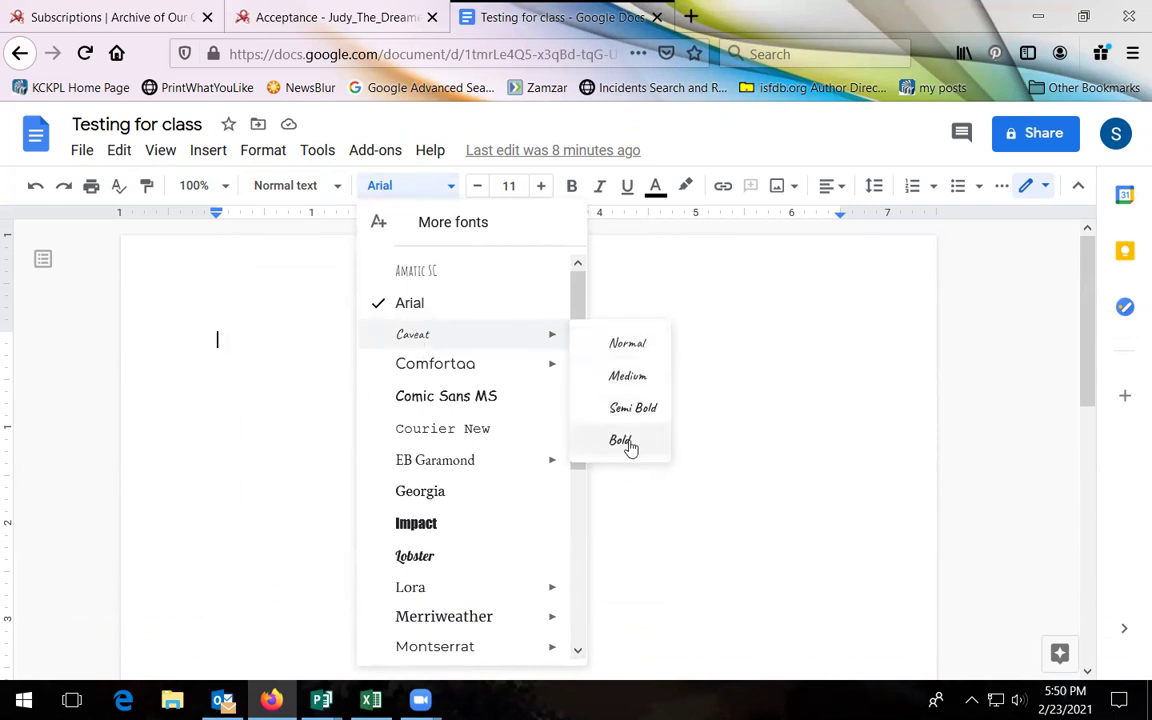
pyautogui.moveTo(555, 366)
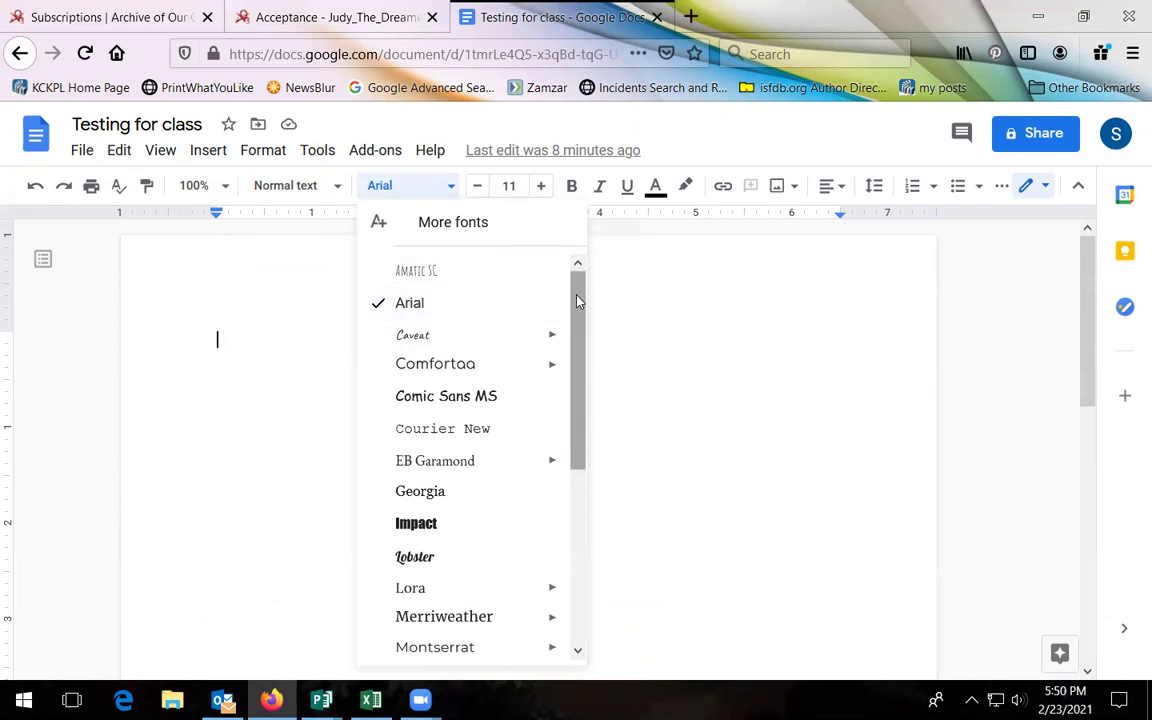
pyautogui.moveTo(577, 301); pyautogui.dragTo(576, 309)
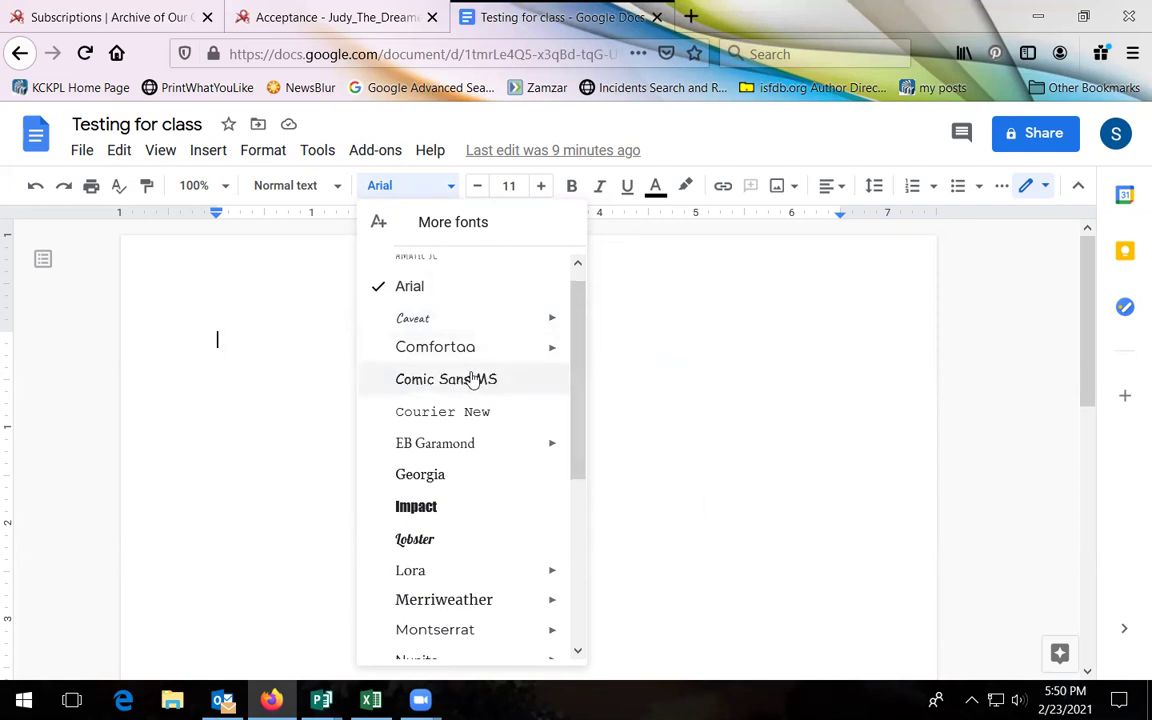
pyautogui.click(427, 288)
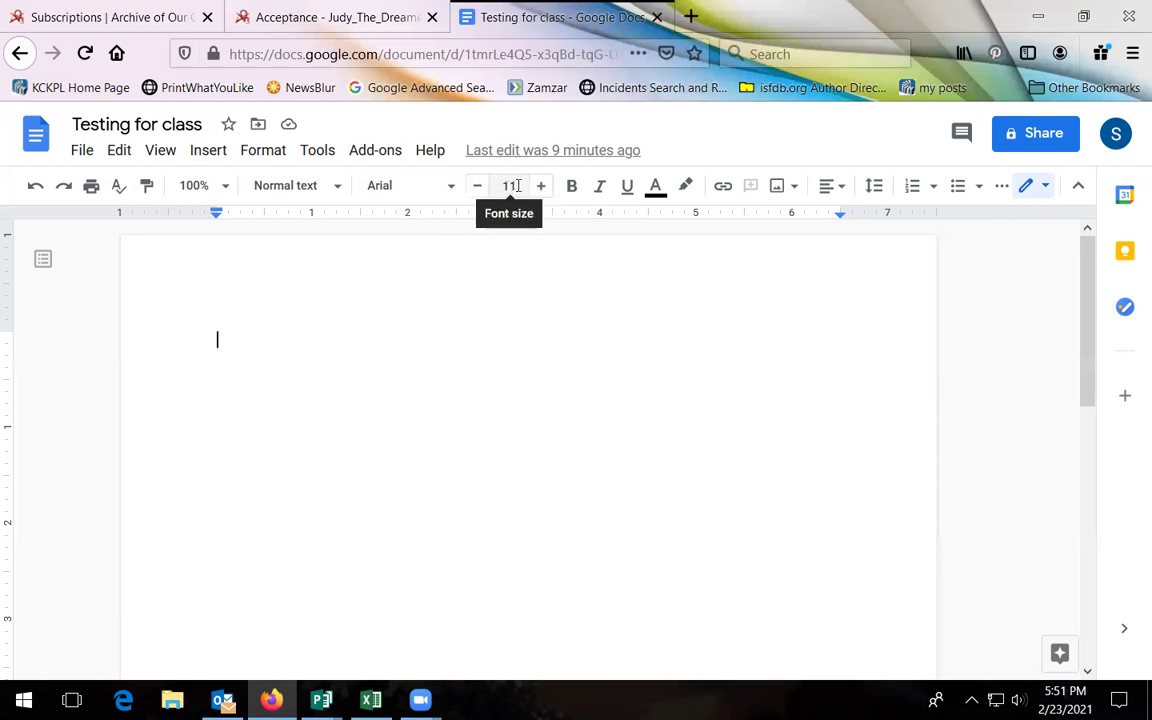
# - Set the font size to 33
pyautogui.click(518, 186)
pyautogui.scroll(-3, 478, 381)
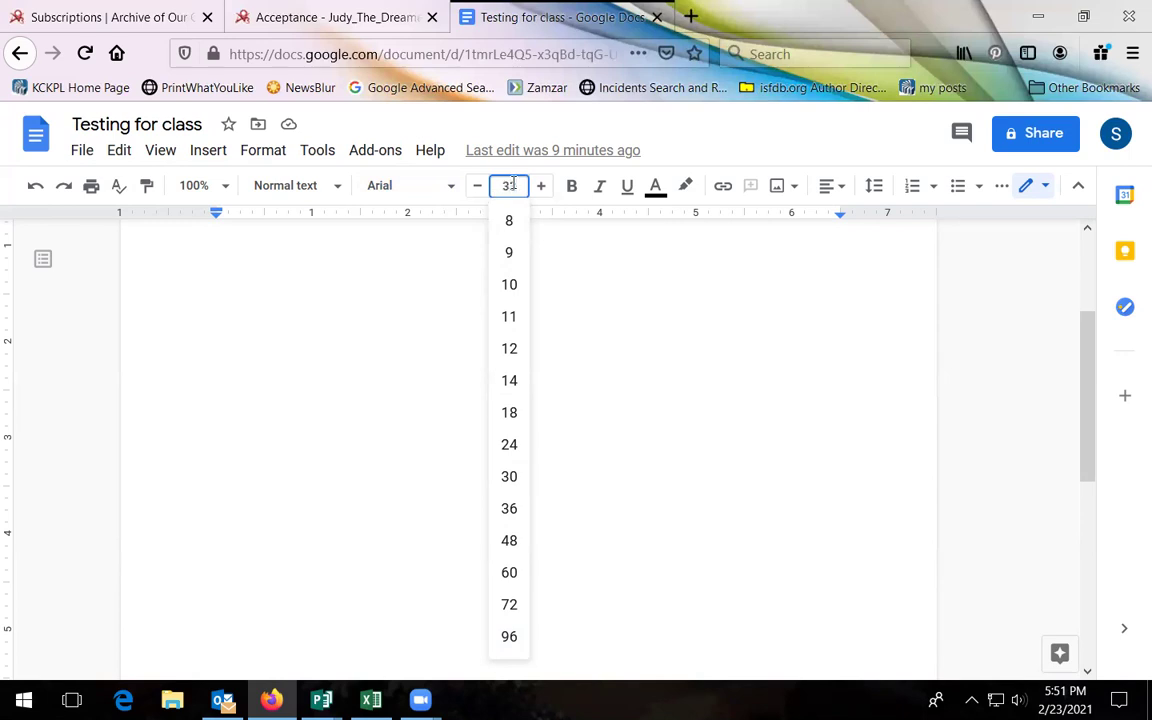
pyautogui.press('Return')
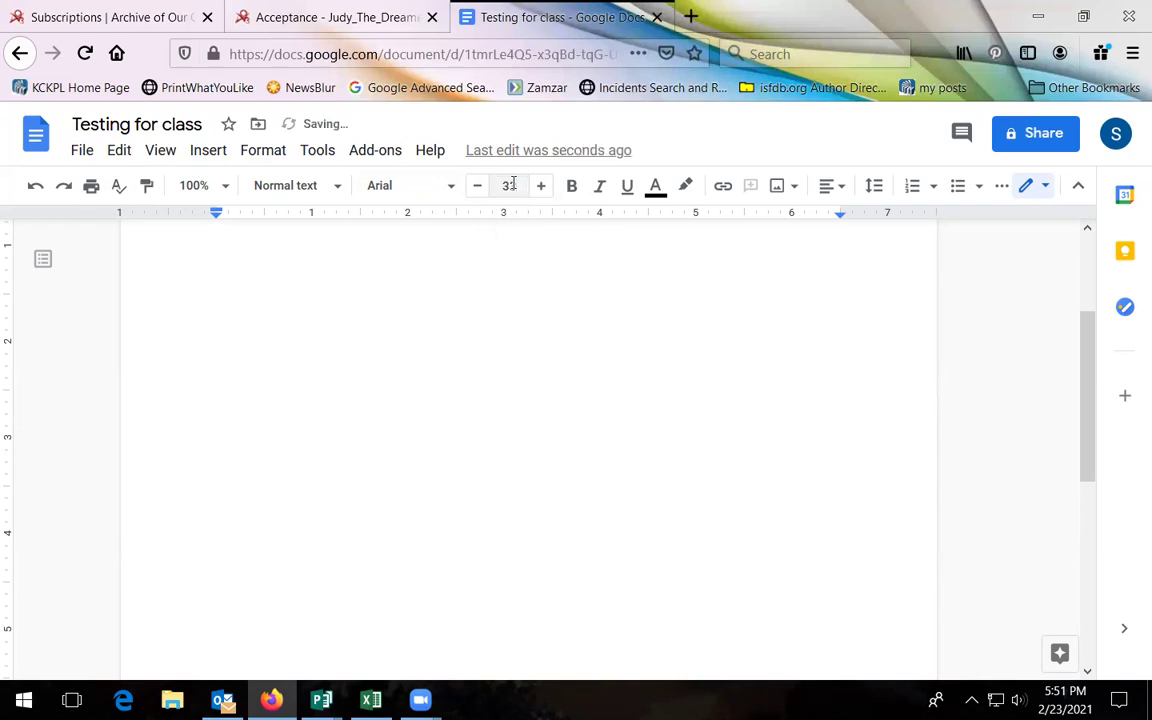
# - Set the font size to the custom value 150
pyautogui.click(512, 184)
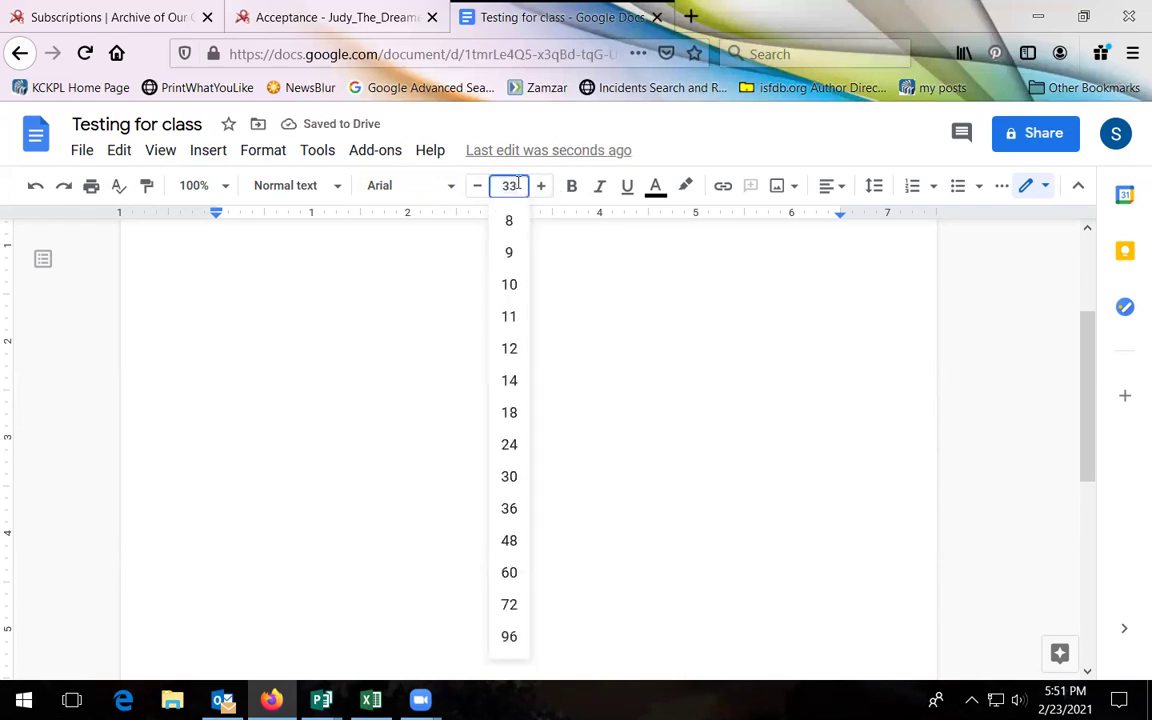
pyautogui.press('BackSpace')
pyautogui.press('BackSpace')
pyautogui.write('150')
pyautogui.press('Return')
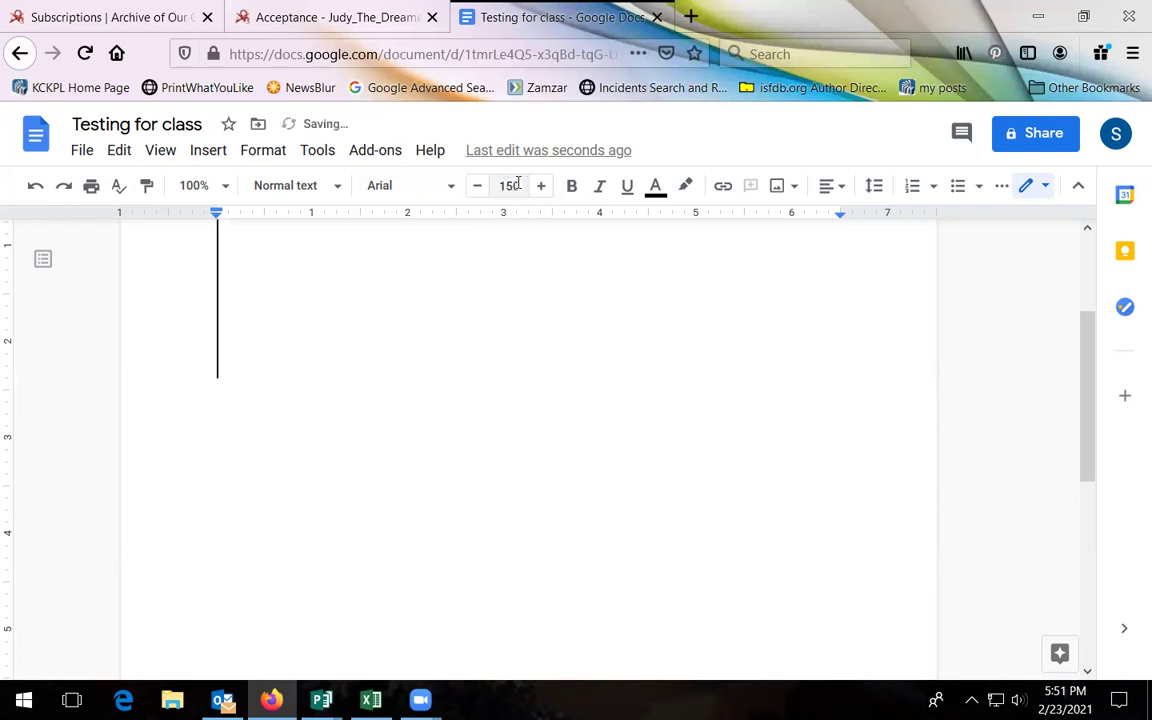
# - Set the font size to 12 from the preset sizes
pyautogui.scroll(2, 226, 273)
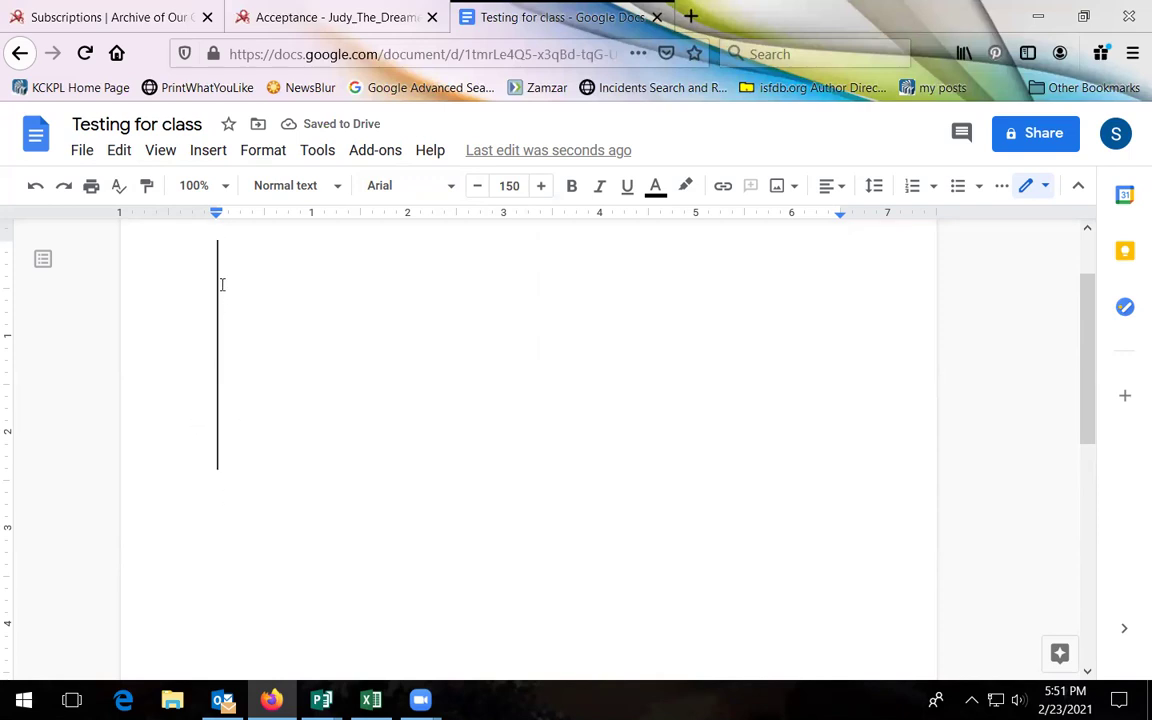
pyautogui.click(510, 185)
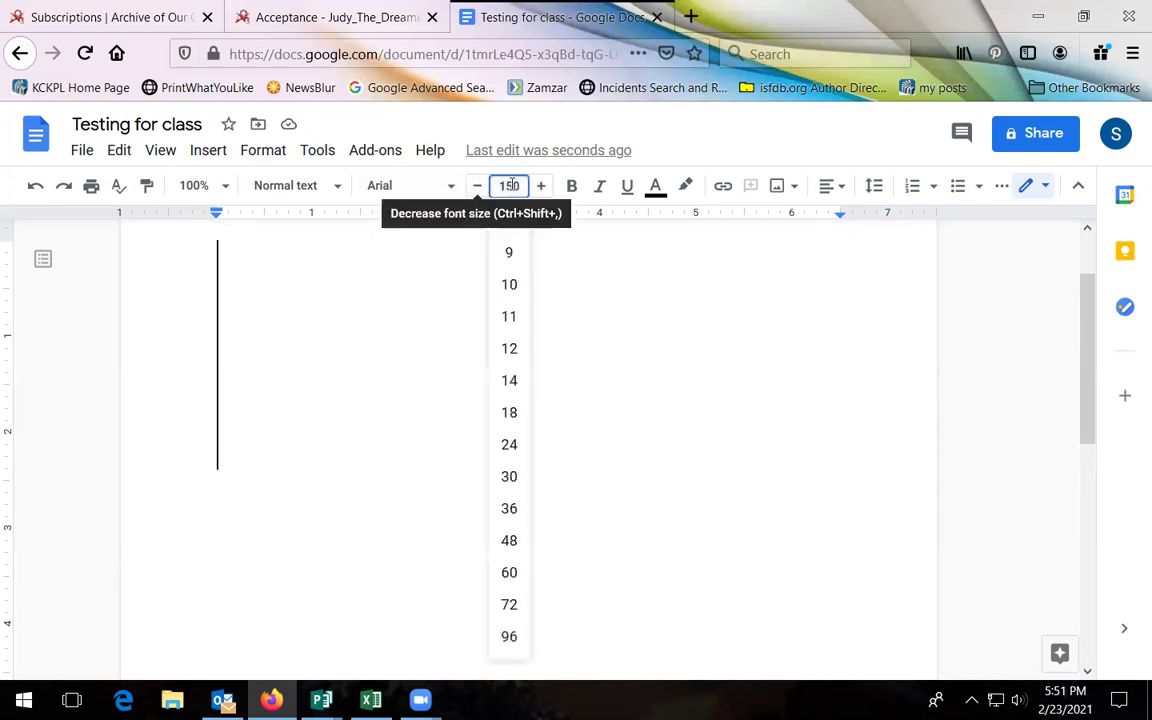
pyautogui.click(508, 350)
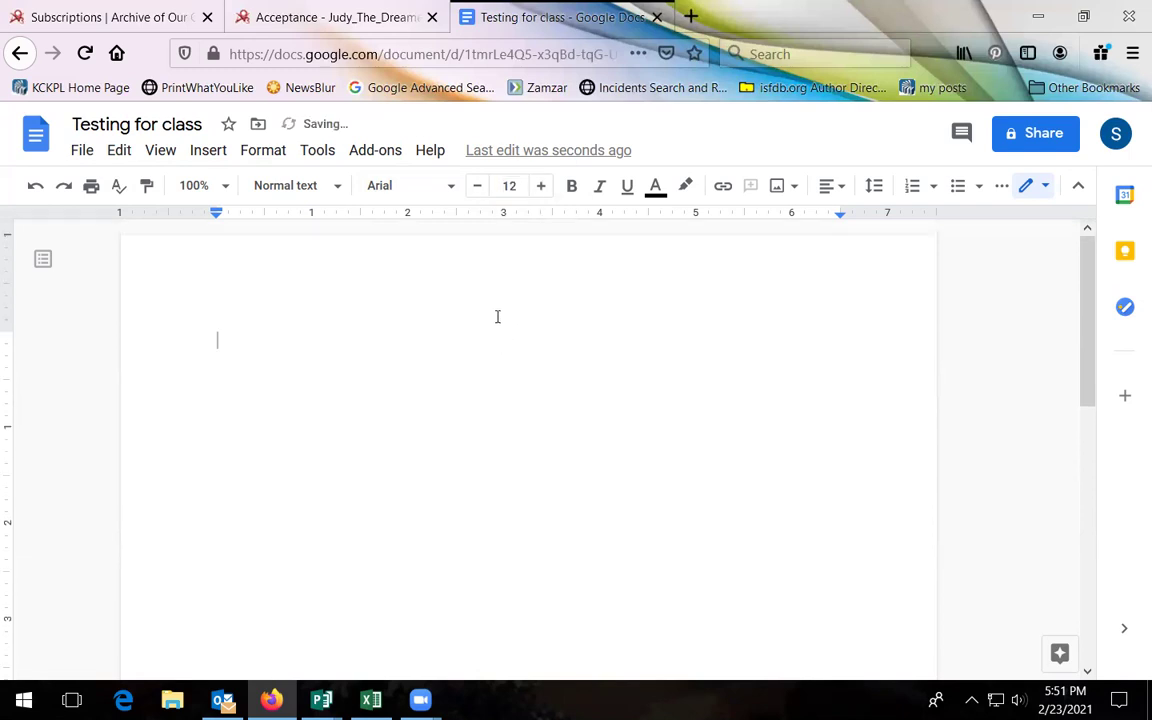
# - Write "Now is the time for all good men to come to the aid of their country." in the empty document
pyautogui.scroll(2, 531, 260)
pyautogui.write('Now is the tim')
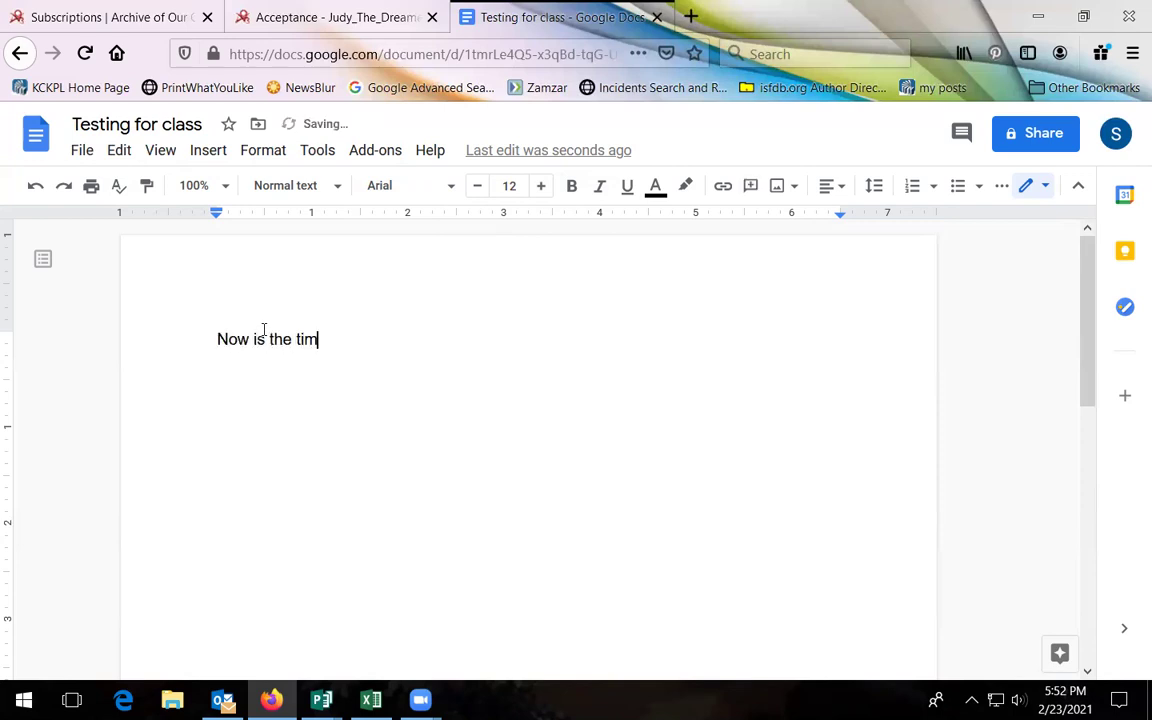
pyautogui.write('e for all good')
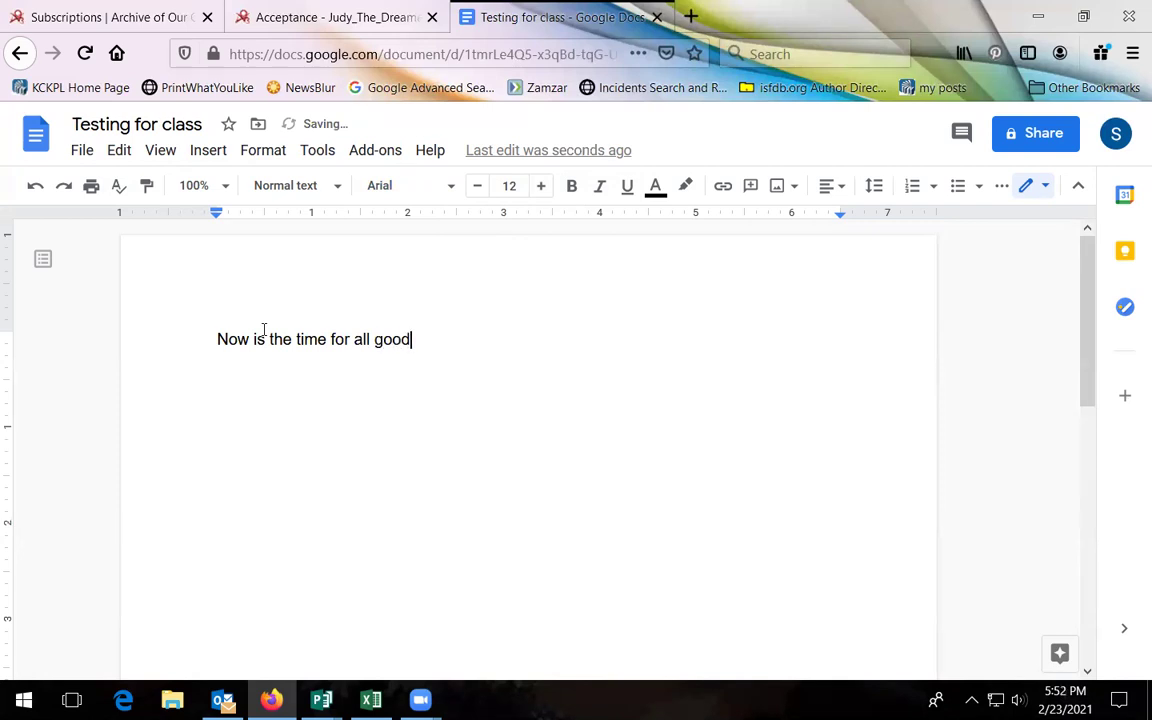
pyautogui.write(' men to come t')
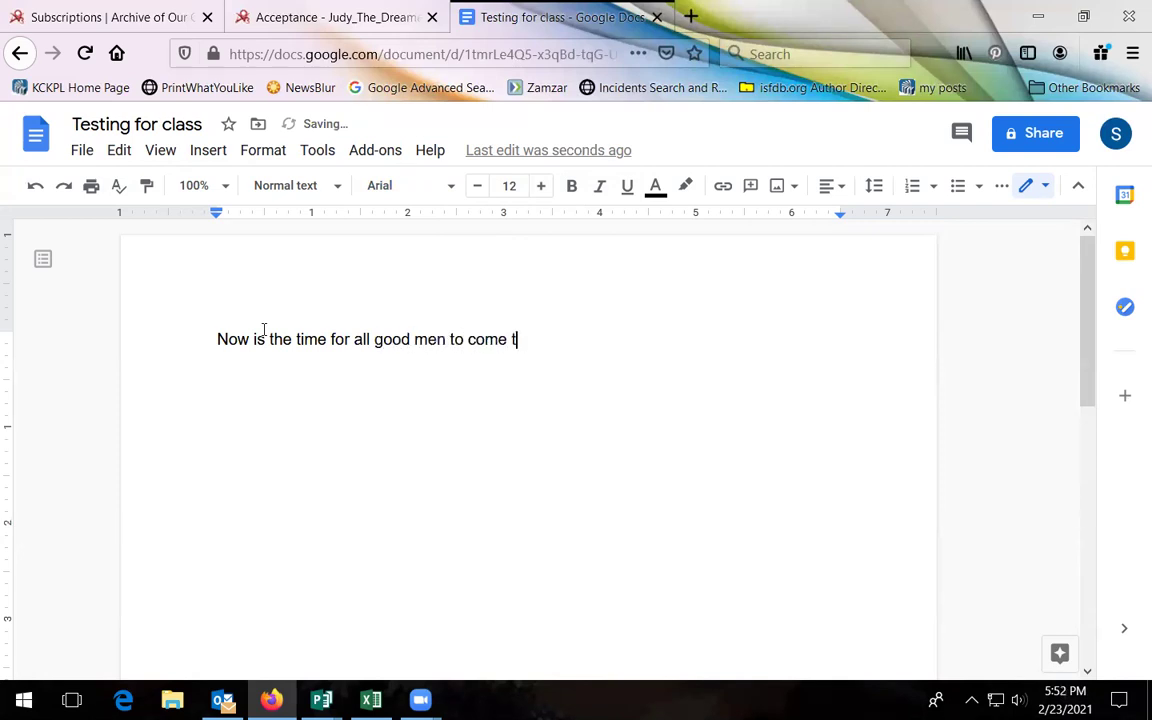
pyautogui.write('o the aid of their country.')
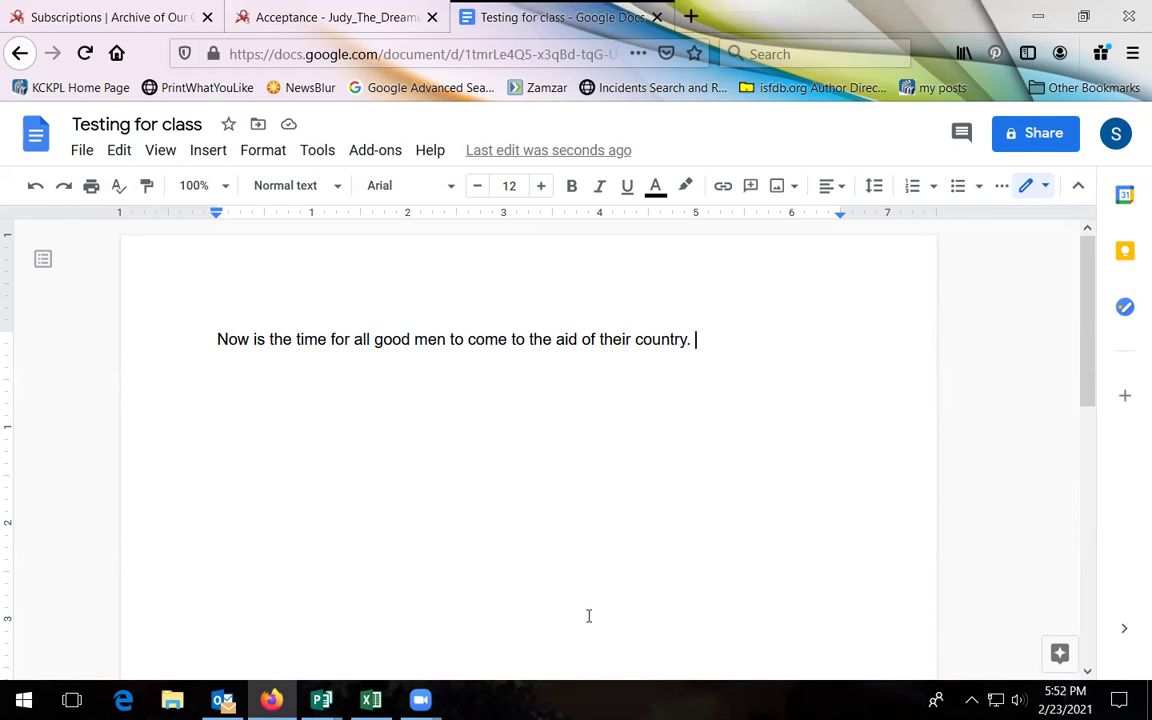
# - Select single words of the sentence one after another: "country", "come" and "men"
pyautogui.doubleClick(661, 338)
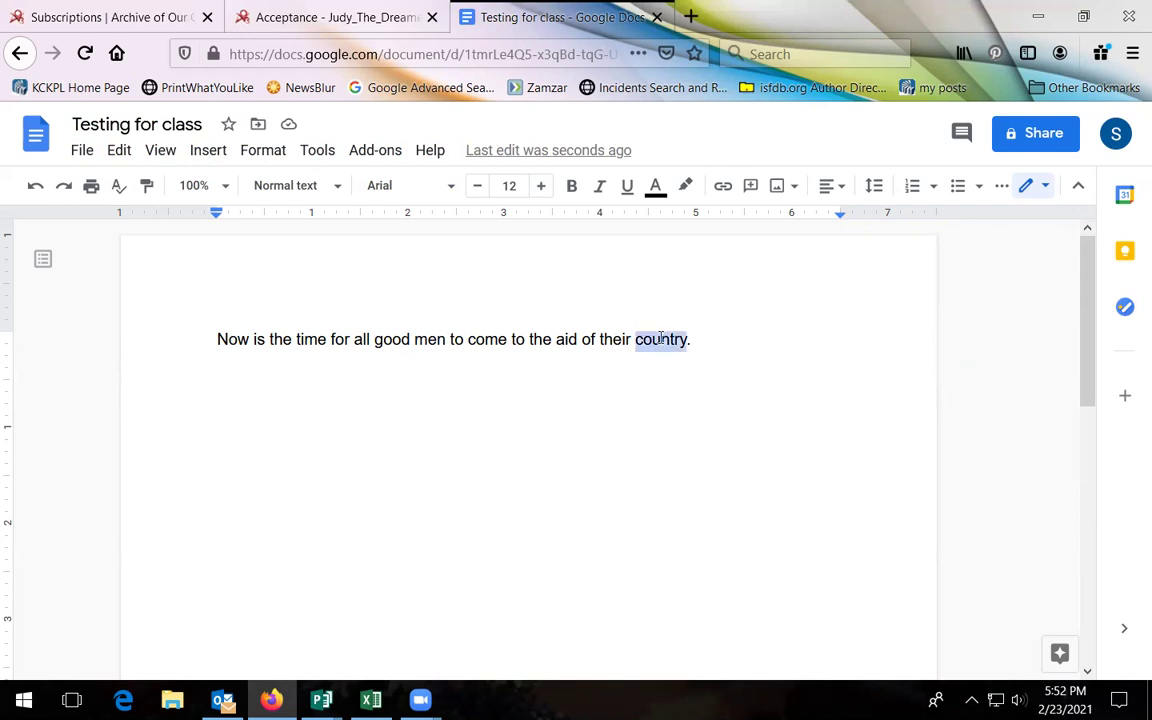
pyautogui.click(468, 338)
pyautogui.moveTo(468, 338); pyautogui.dragTo(509, 338)
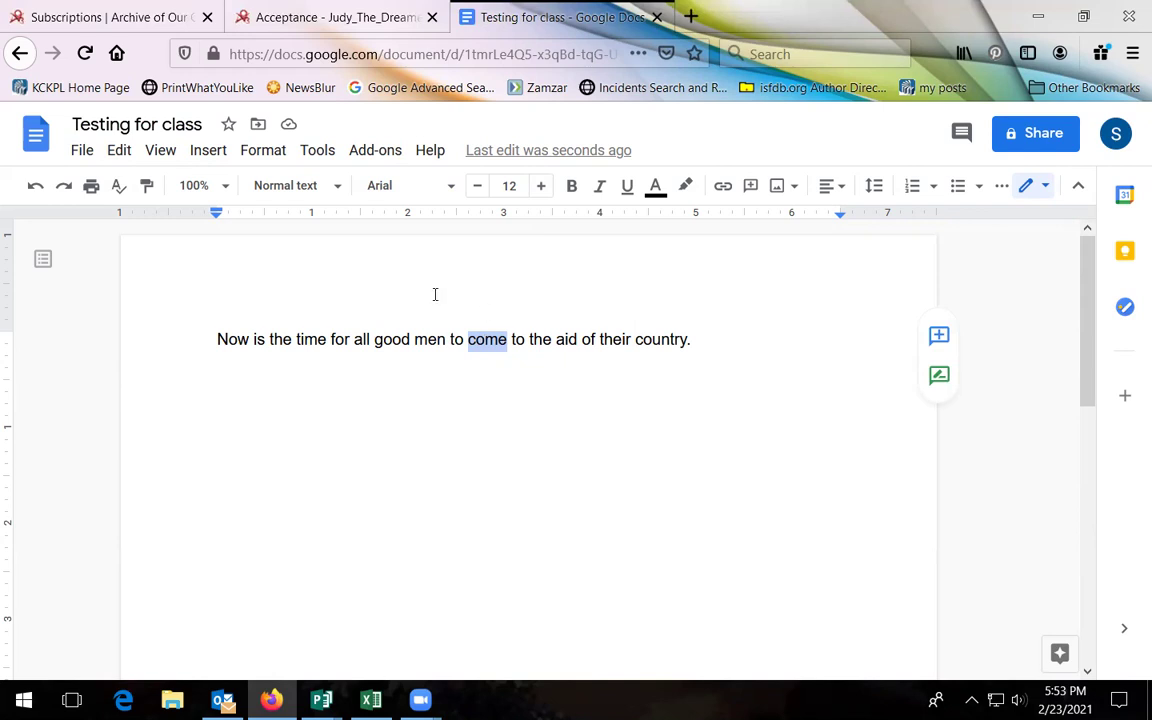
pyautogui.click(414, 338)
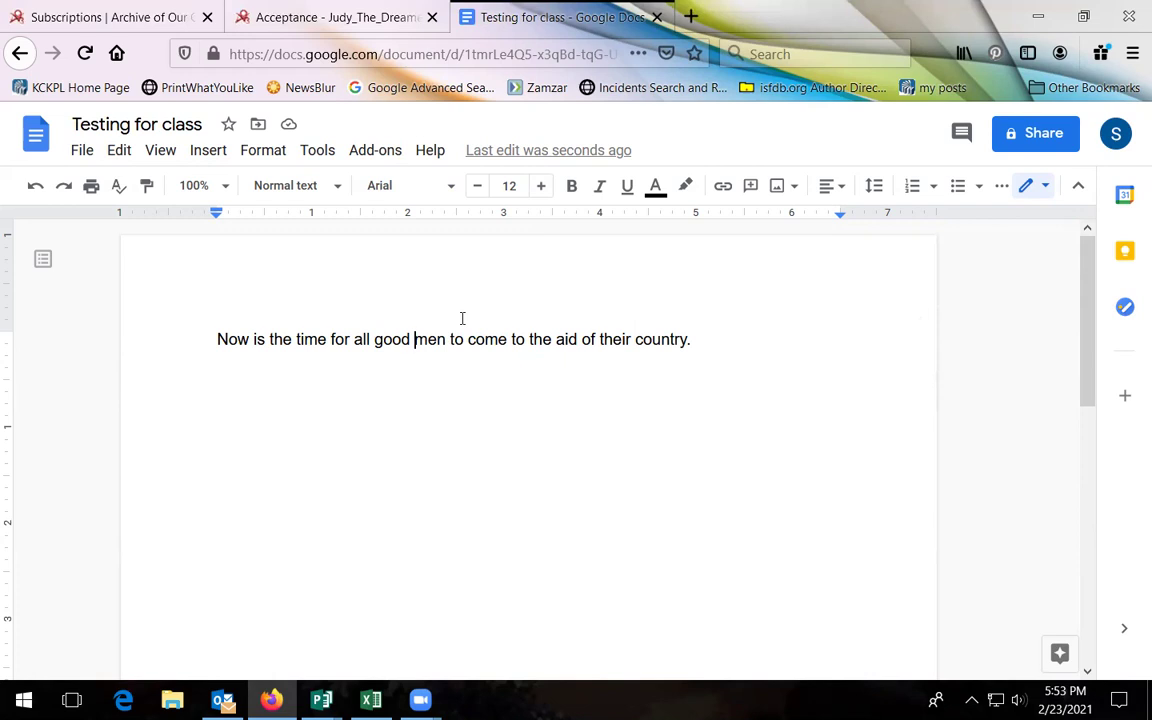
pyautogui.hotkey('ctrl', 'shift', 'Right')
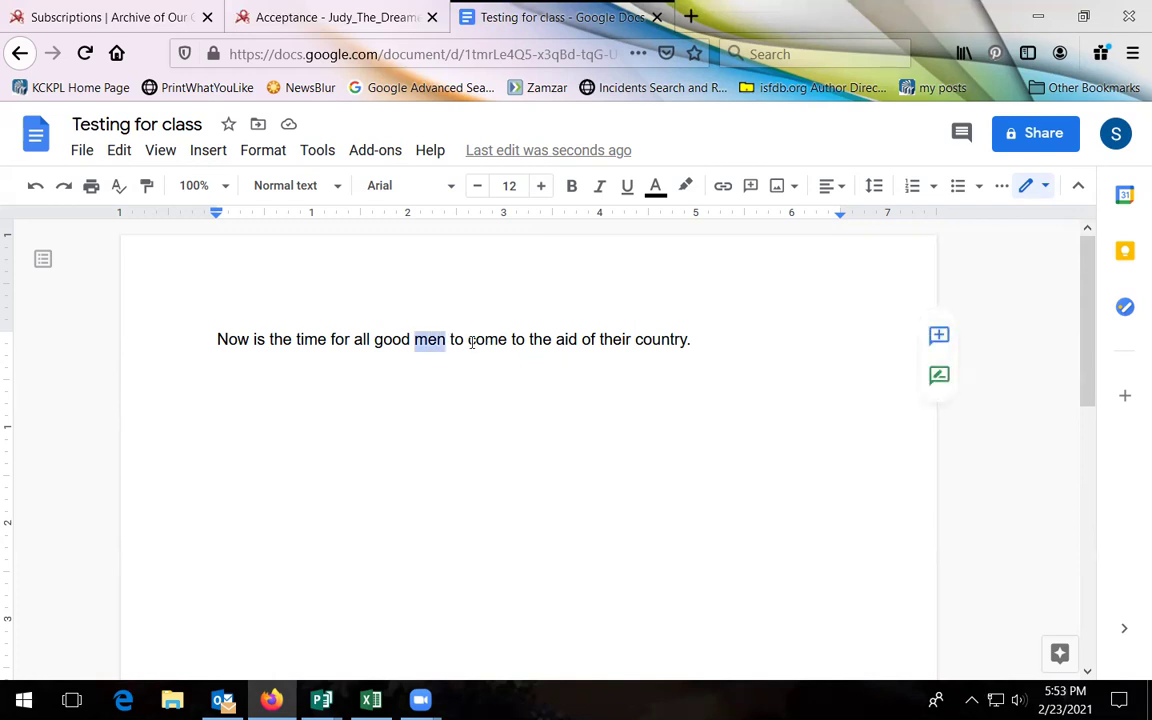
# - Select the phrase "come to the aid" in the sentence, extending the selection from the start of "come"
pyautogui.click(469, 341)
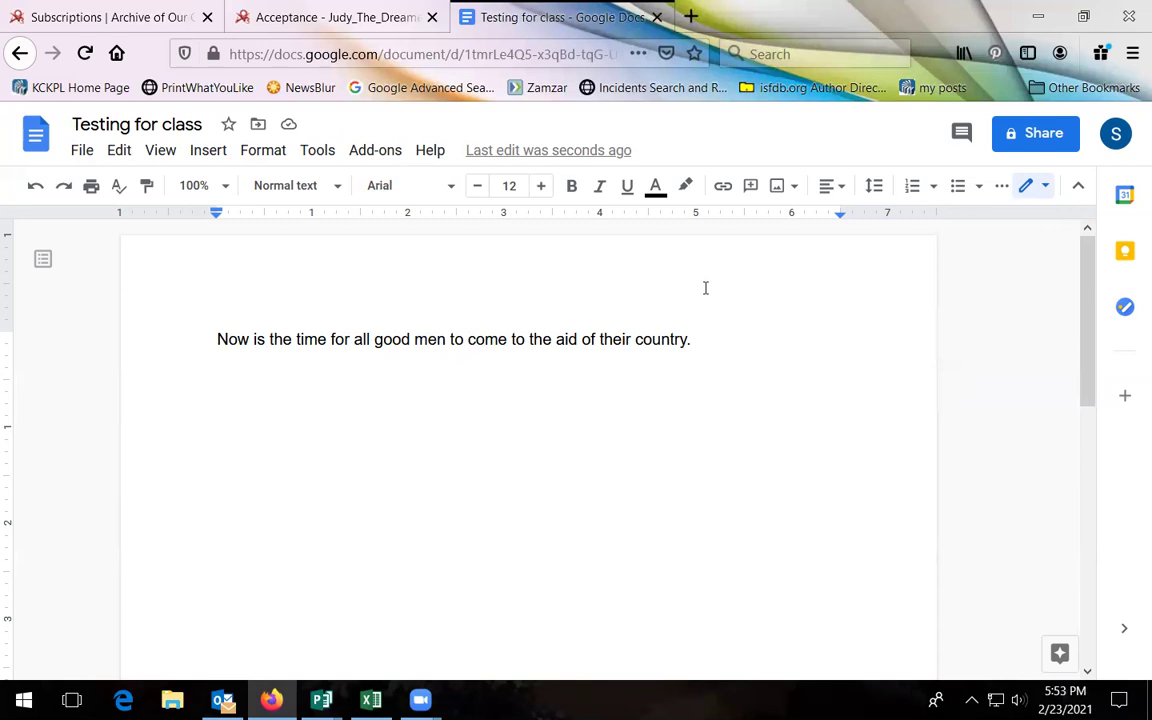
pyautogui.hotkey('shift', 'Right')
pyautogui.hotkey('shift', 'Right')
pyautogui.hotkey('shift', 'Right')
pyautogui.hotkey('shift', 'Right')
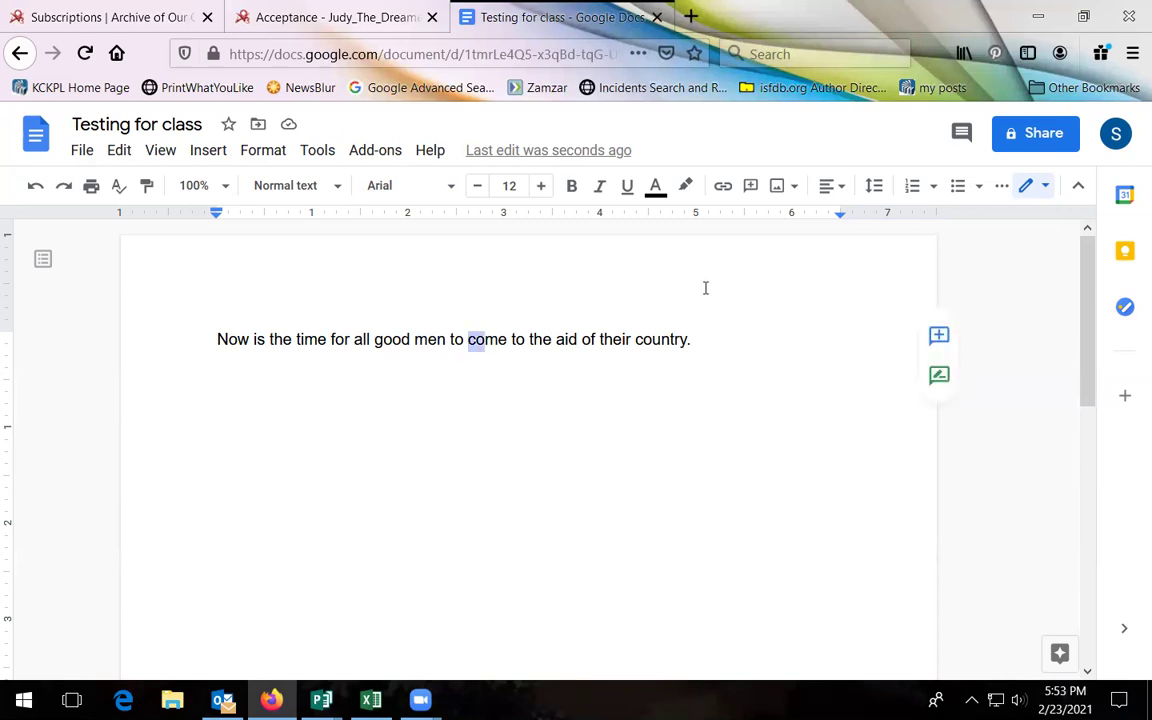
pyautogui.hotkey('shift', 'Right')
pyautogui.hotkey('shift', 'Right')
pyautogui.hotkey('shift', 'Right')
pyautogui.hotkey('shift', 'Right')
pyautogui.hotkey('shift', 'Right')
pyautogui.hotkey('shift', 'Right')
pyautogui.hotkey('shift', 'Right')
pyautogui.hotkey('shift', 'Right')
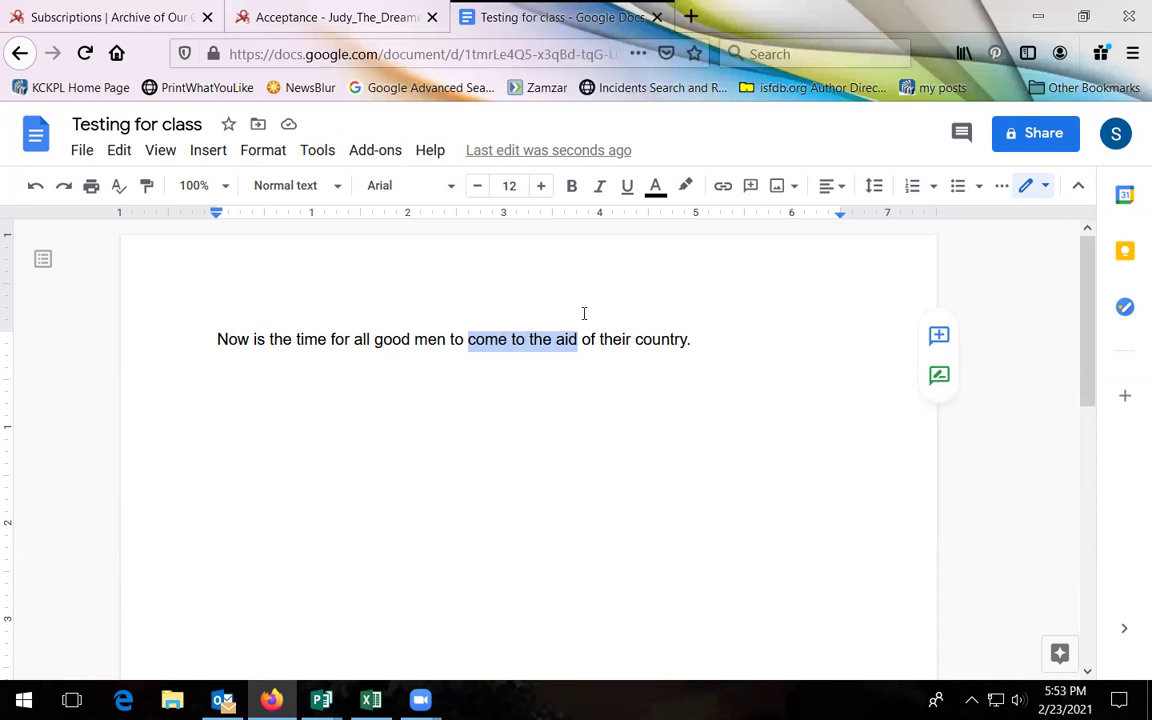
# - Try underline and italic formatting on the selected phrase, and remove both
pyautogui.click(627, 186)
pyautogui.click(601, 188)
pyautogui.click(601, 188)
pyautogui.click(627, 187)
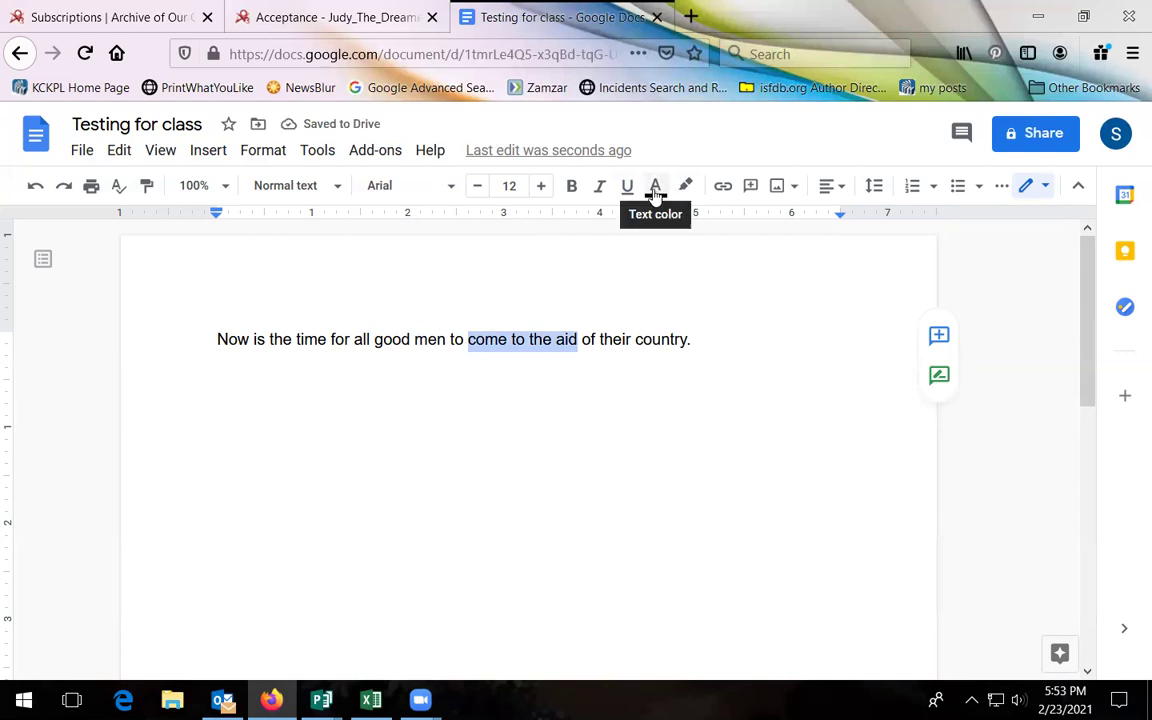
# - Set the text color of the phrase "come to the aid" to purple
pyautogui.click(655, 188)
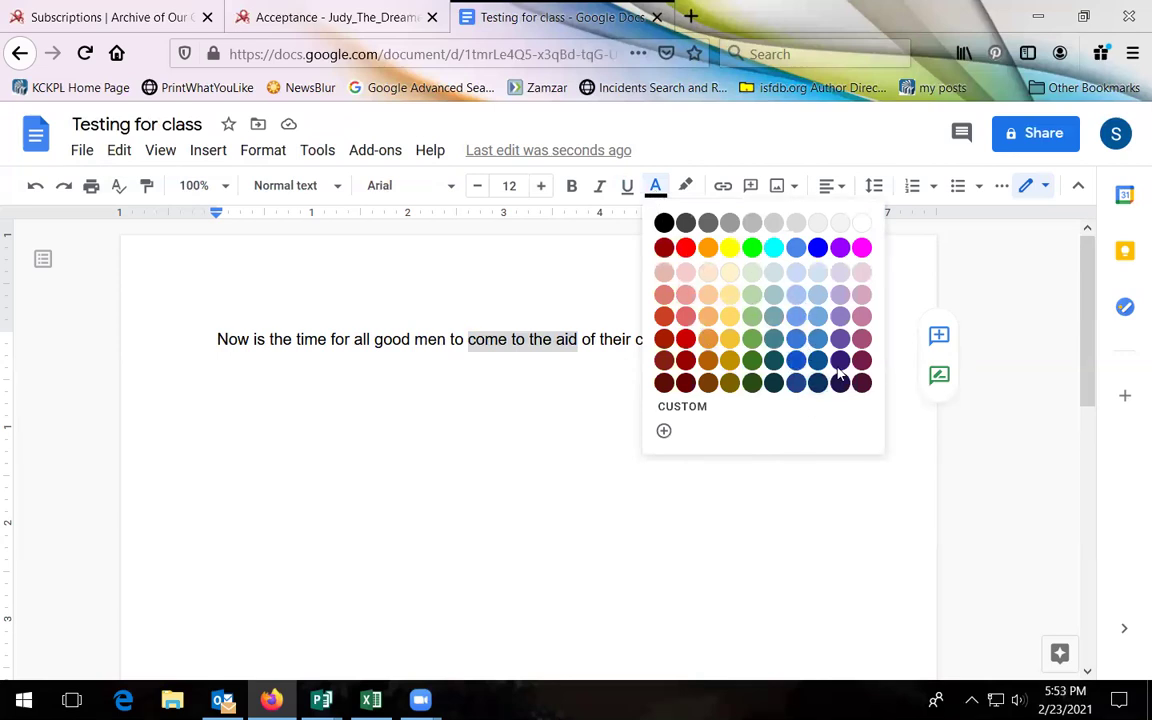
pyautogui.click(840, 248)
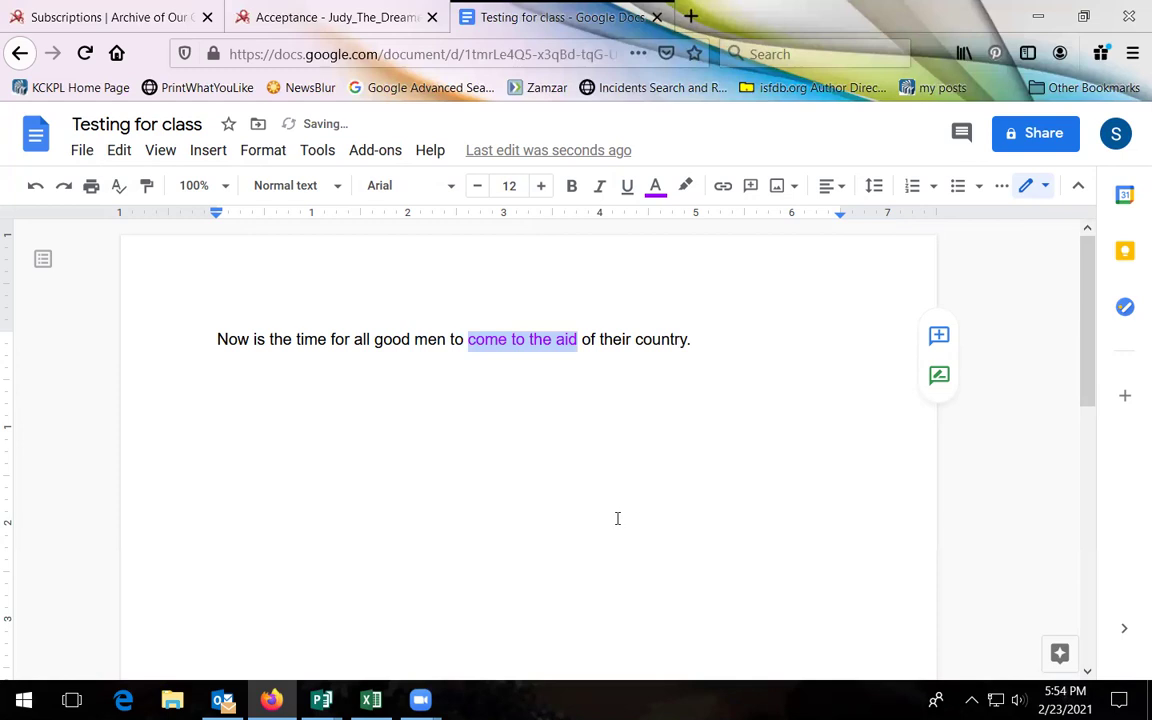
# - Start a custom text color for the phrase "come to the aid" and shift its hue to green, #00ff0b
pyautogui.click(656, 188)
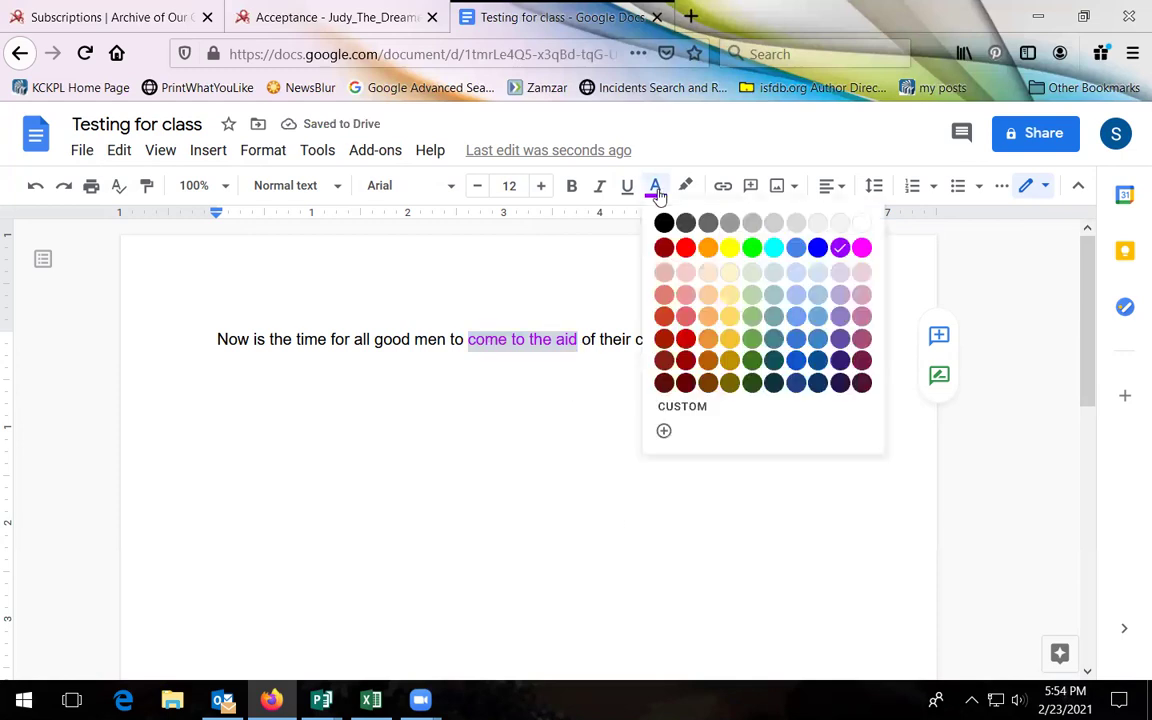
pyautogui.click(672, 410)
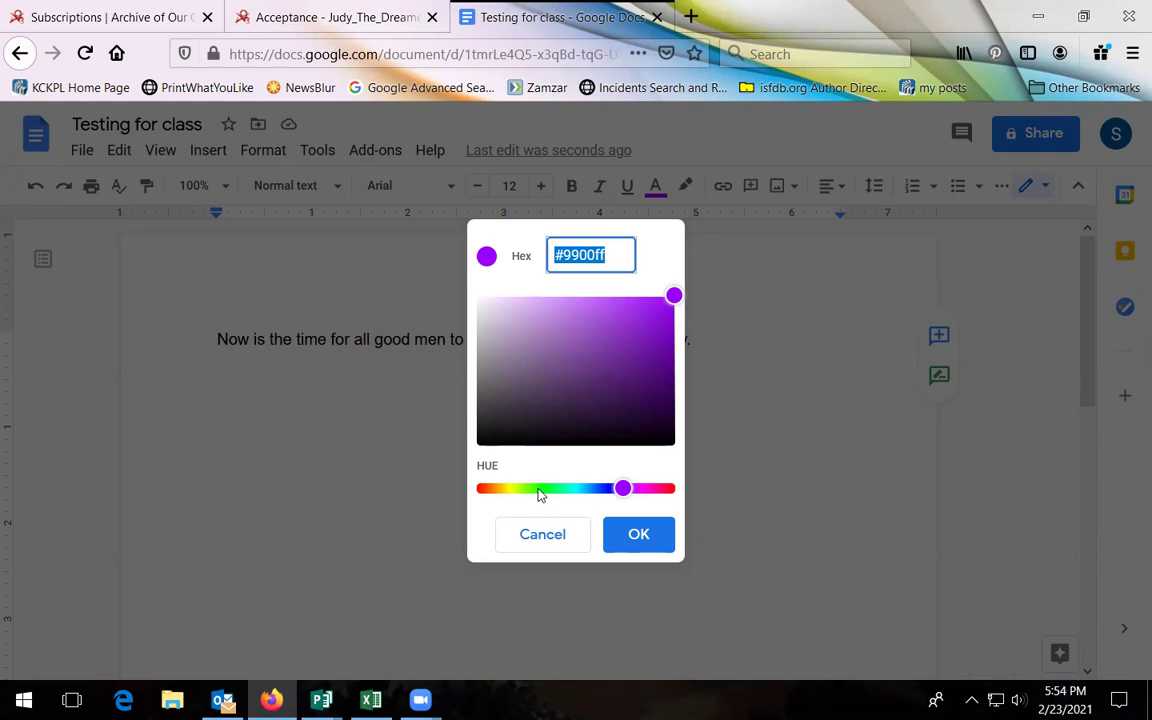
pyautogui.write('#6f00ff')
pyautogui.press('Tab')
pyautogui.press('Left')
pyautogui.press('Left')
pyautogui.press('Left')
pyautogui.press('Left')
pyautogui.press('Left')
pyautogui.press('Left')
pyautogui.press('Left')
pyautogui.press('Left')
pyautogui.press('Left')
pyautogui.press('Left')
pyautogui.press('Left')
pyautogui.press('Left')
pyautogui.press('Left')
pyautogui.press('Left')
pyautogui.press('Left')
pyautogui.press('Left')
pyautogui.press('Left')
pyautogui.press('Left')
pyautogui.press('Left')
pyautogui.press('Left')
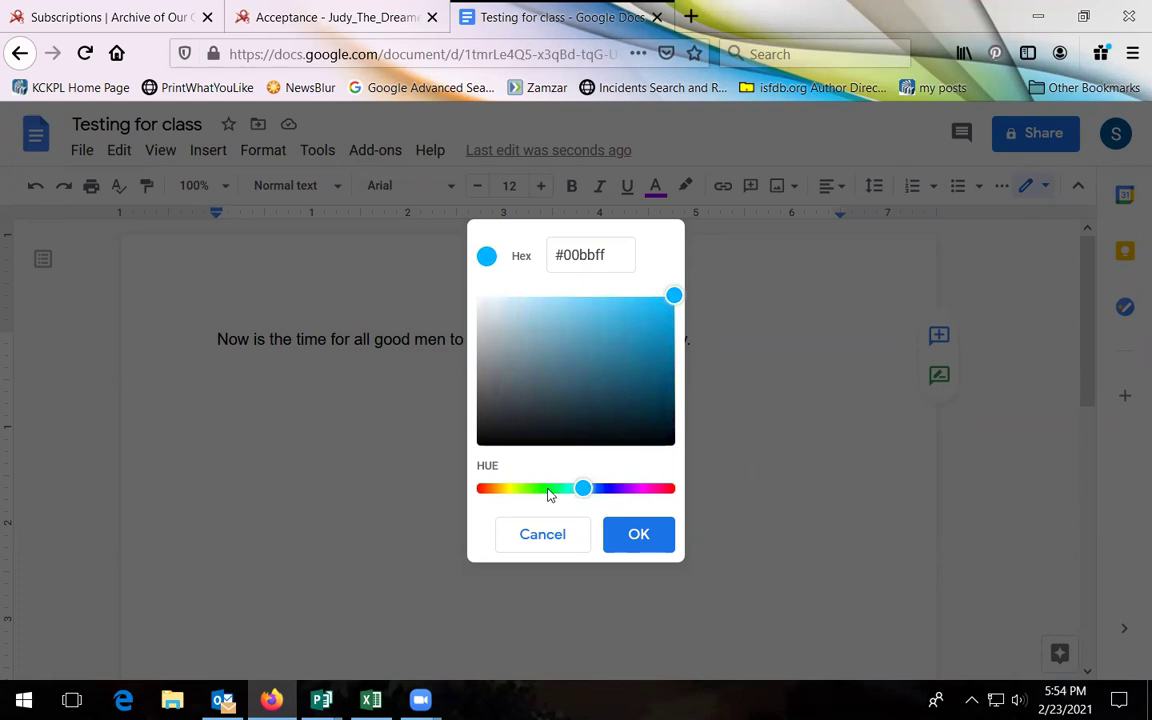
pyautogui.moveTo(588, 495); pyautogui.dragTo(552, 498)
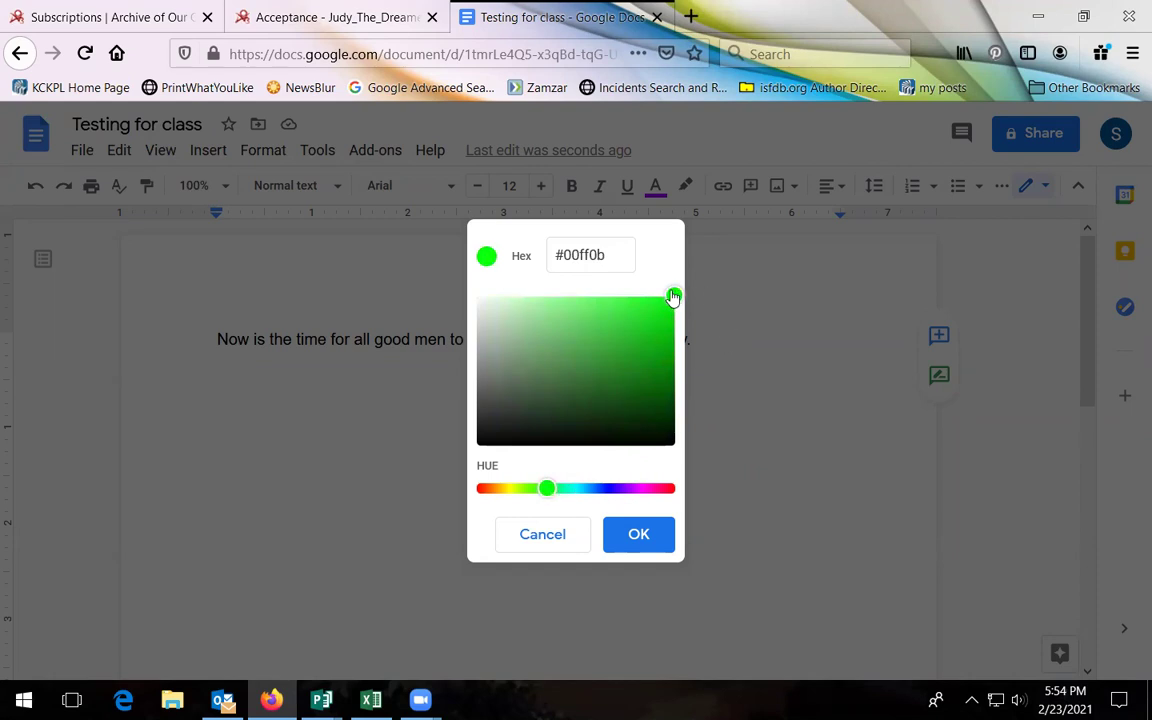
# - Try lighter and darker shades of the custom green, settle on dark green #075b0b, and apply it to the phrase
pyautogui.moveTo(675, 298); pyautogui.dragTo(611, 343)
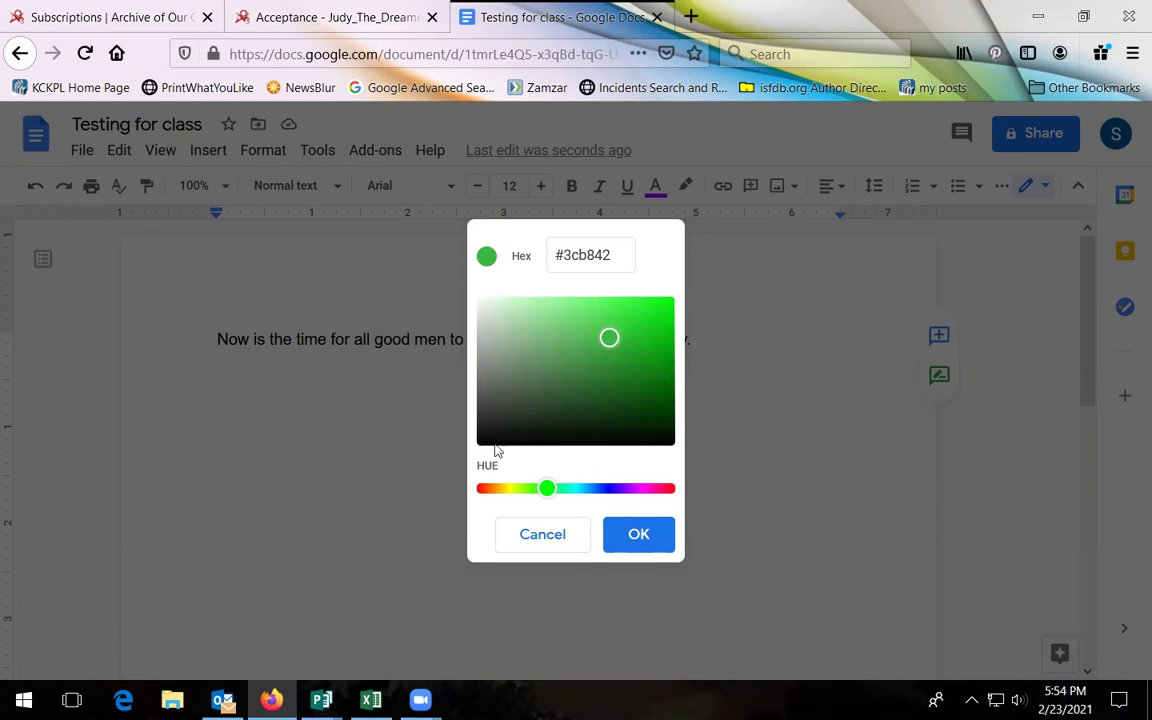
pyautogui.moveTo(607, 341)
pyautogui.mouseDown()
pyautogui.moveTo(602, 306)
pyautogui.moveTo(601, 428)
pyautogui.mouseUp()
pyautogui.moveTo(578, 360)
pyautogui.mouseDown()
pyautogui.moveTo(504, 306)
pyautogui.moveTo(668, 313)
pyautogui.mouseUp()
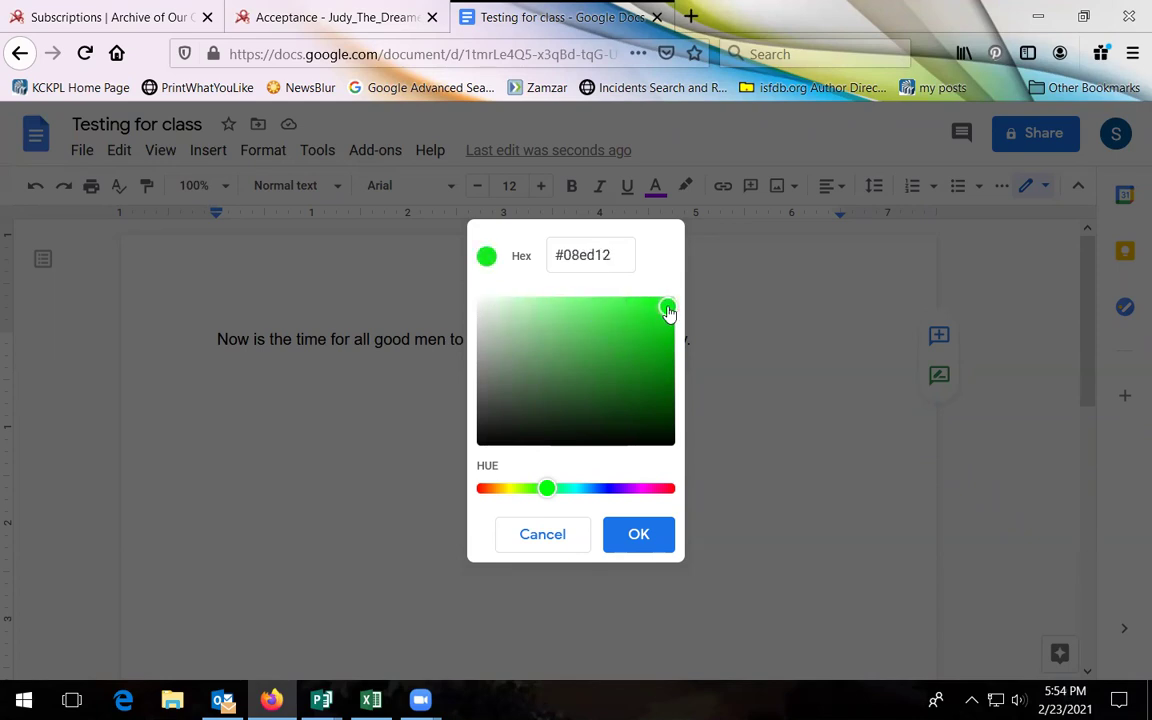
pyautogui.moveTo(668, 313)
pyautogui.mouseDown()
pyautogui.moveTo(586, 351)
pyautogui.moveTo(619, 395)
pyautogui.moveTo(660, 398)
pyautogui.mouseUp()
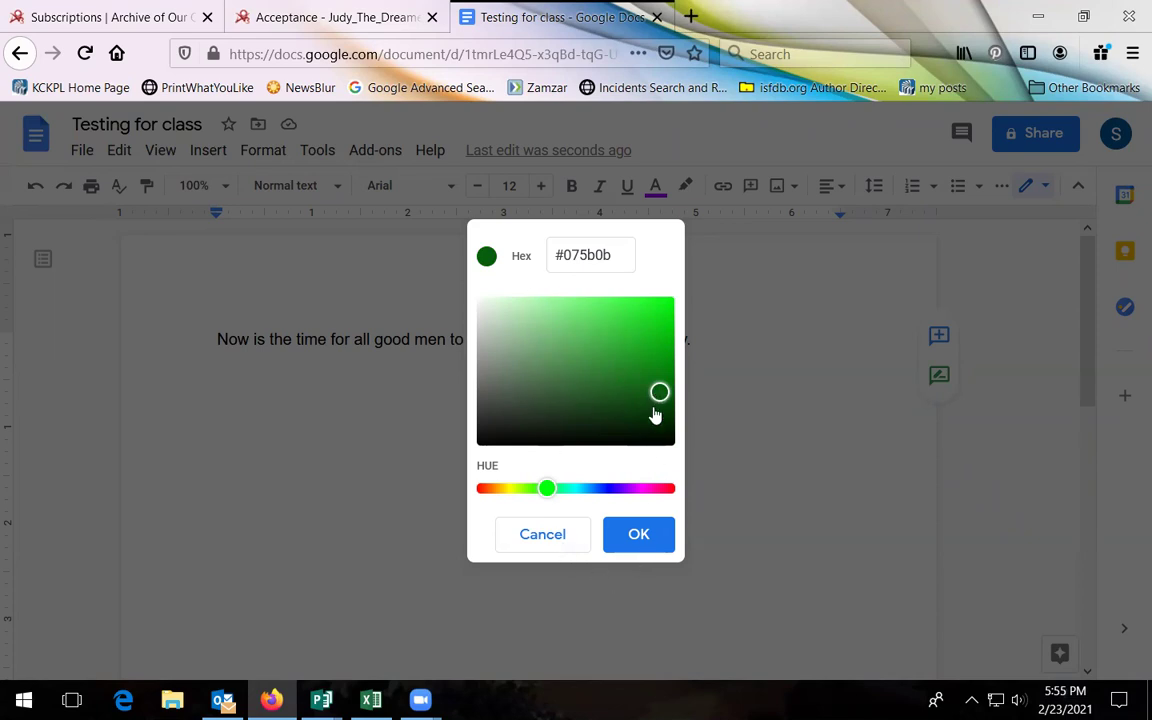
pyautogui.click(630, 540)
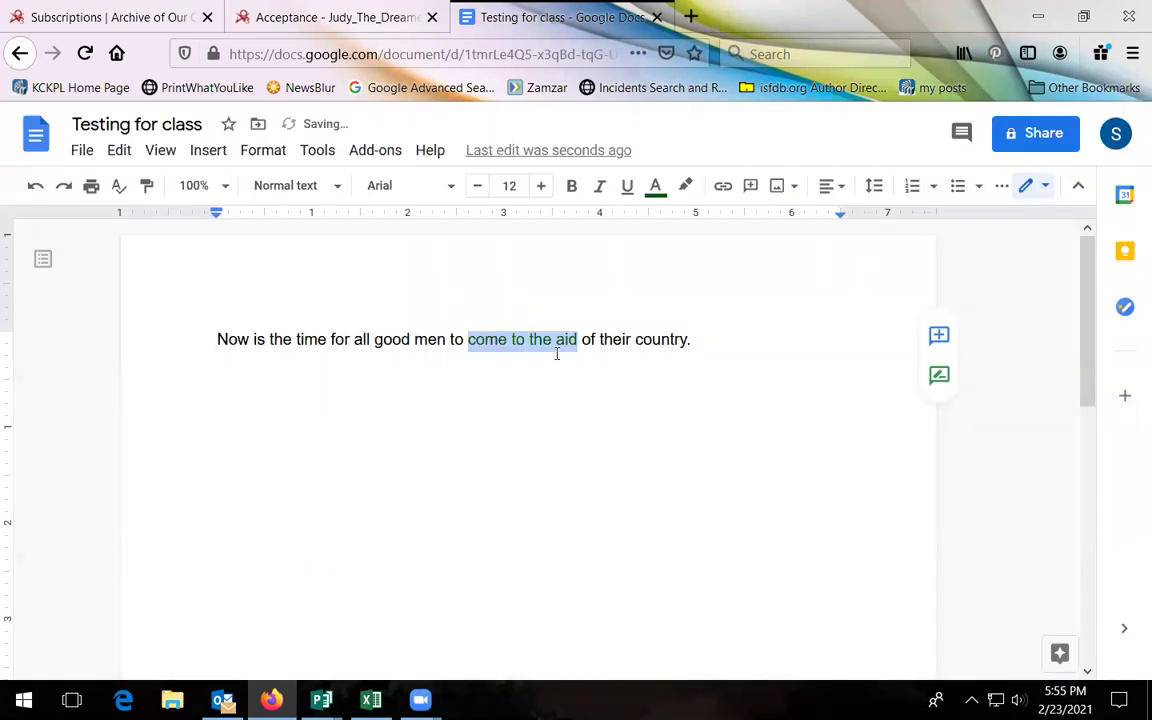
pyautogui.click(524, 362)
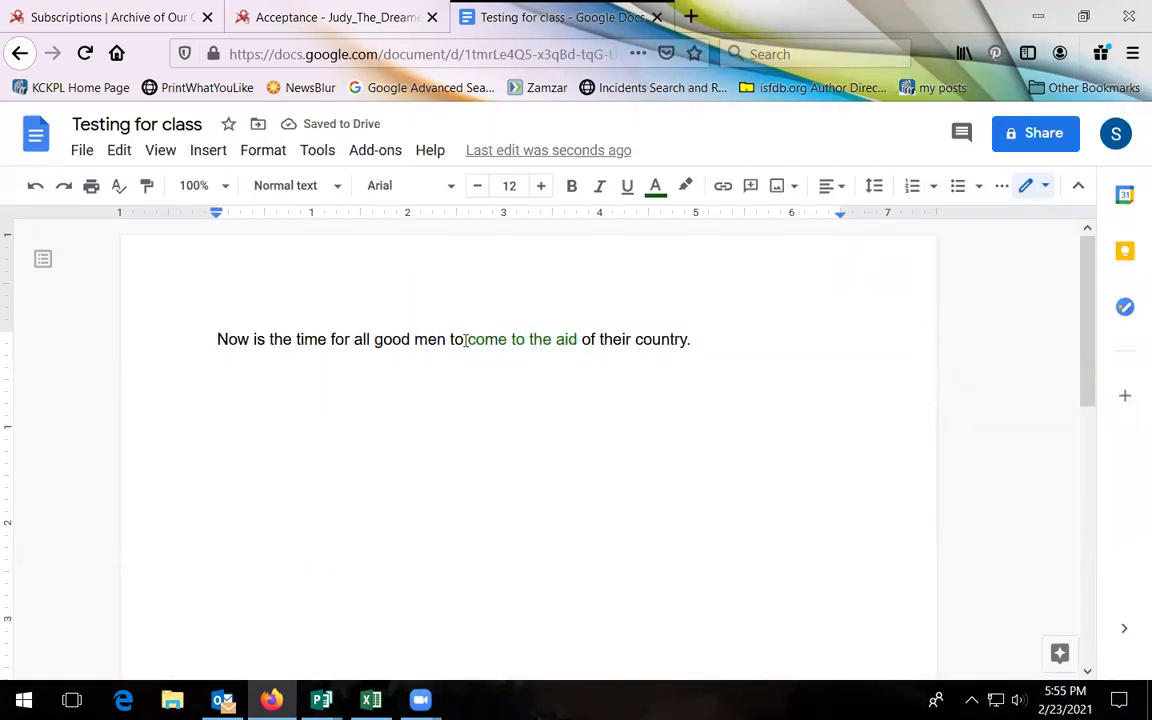
# - Try bold formatting on the green phrase "come to the aid" and remove it
pyautogui.moveTo(468, 340); pyautogui.dragTo(578, 340)
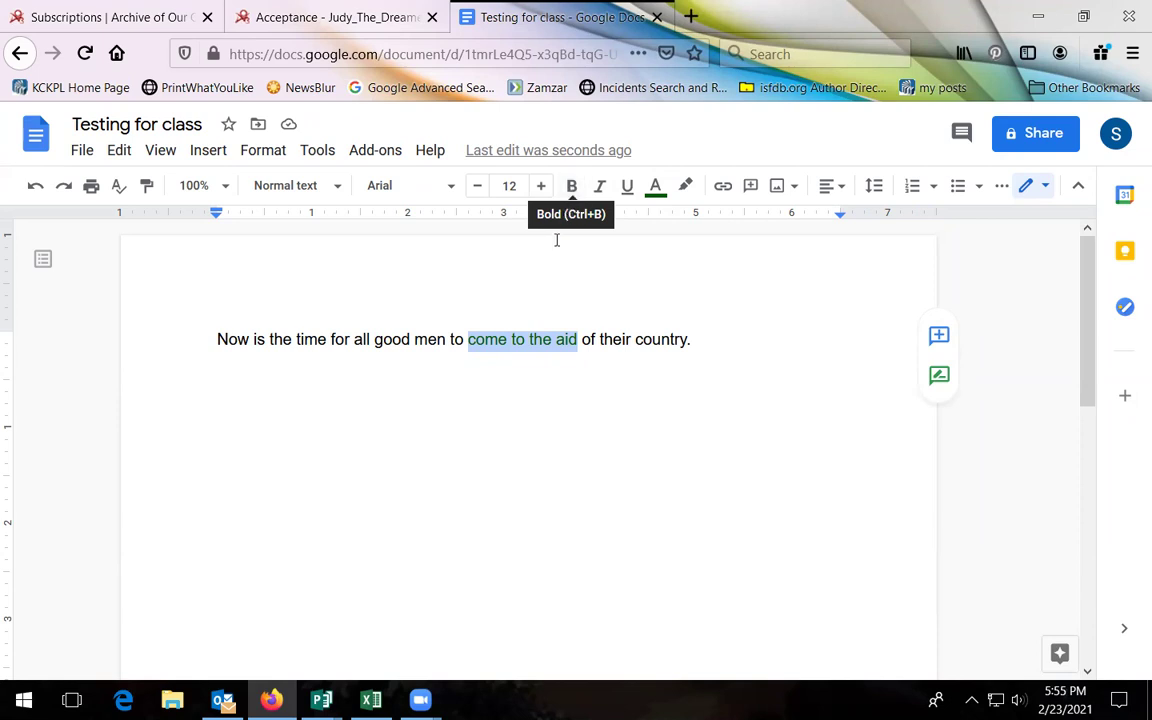
pyautogui.click(573, 188)
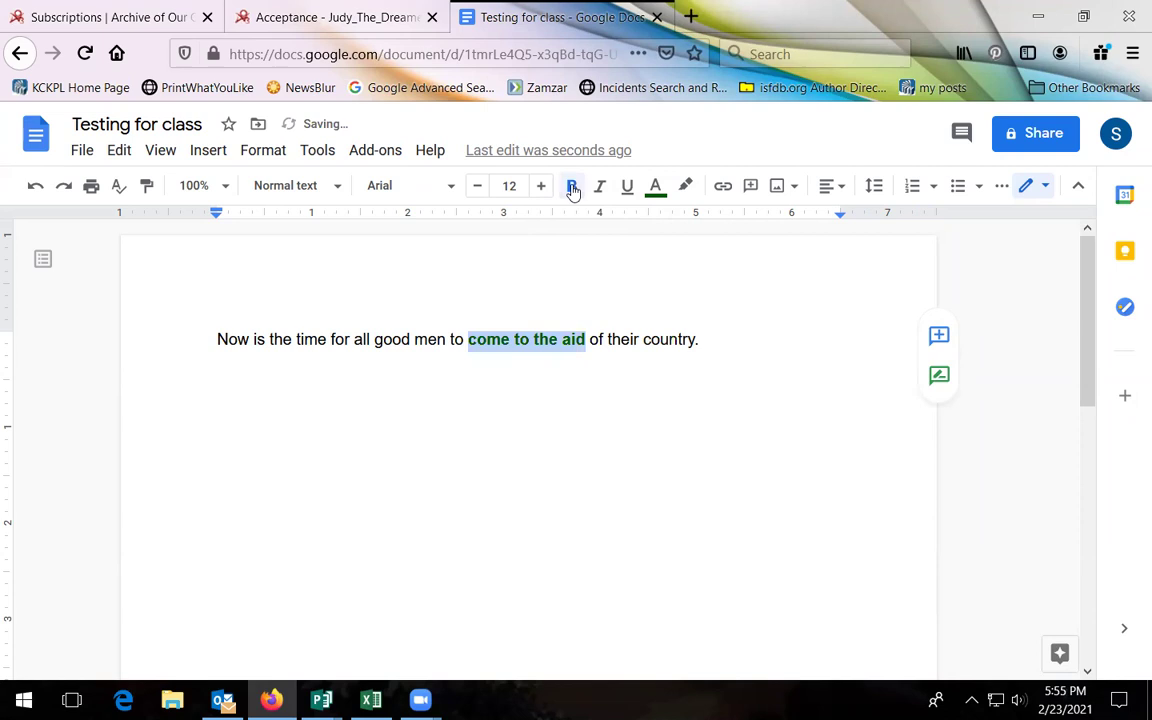
pyautogui.click(516, 400)
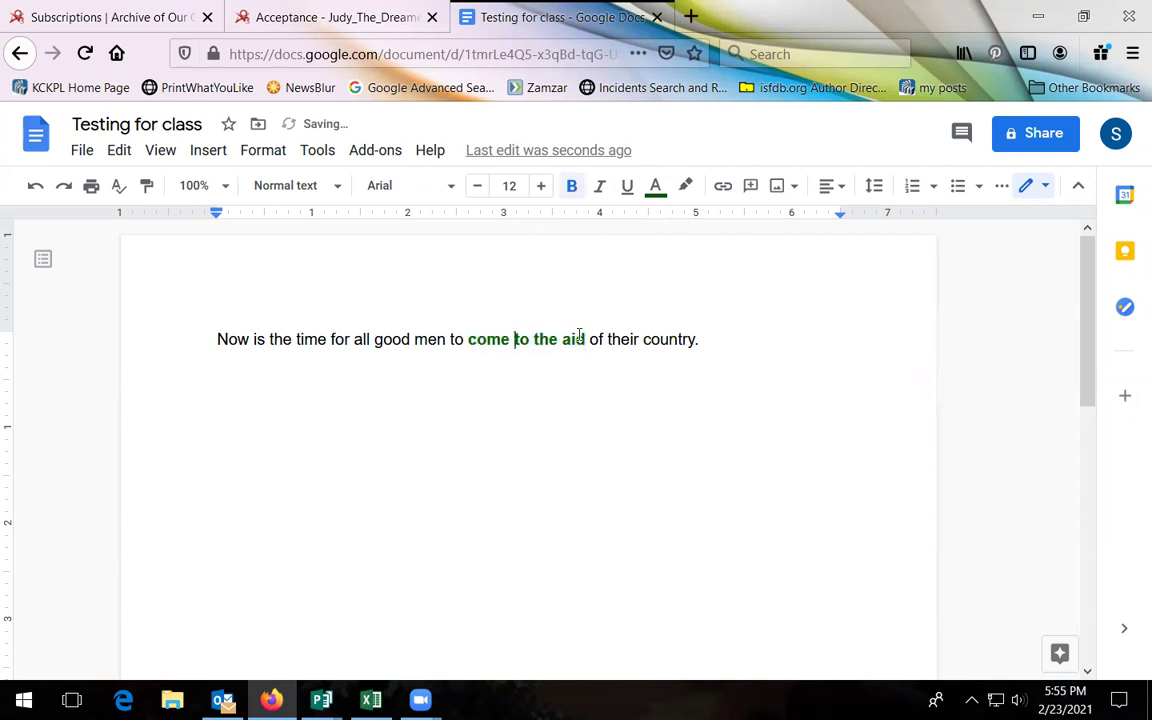
pyautogui.moveTo(469, 340); pyautogui.dragTo(585, 340)
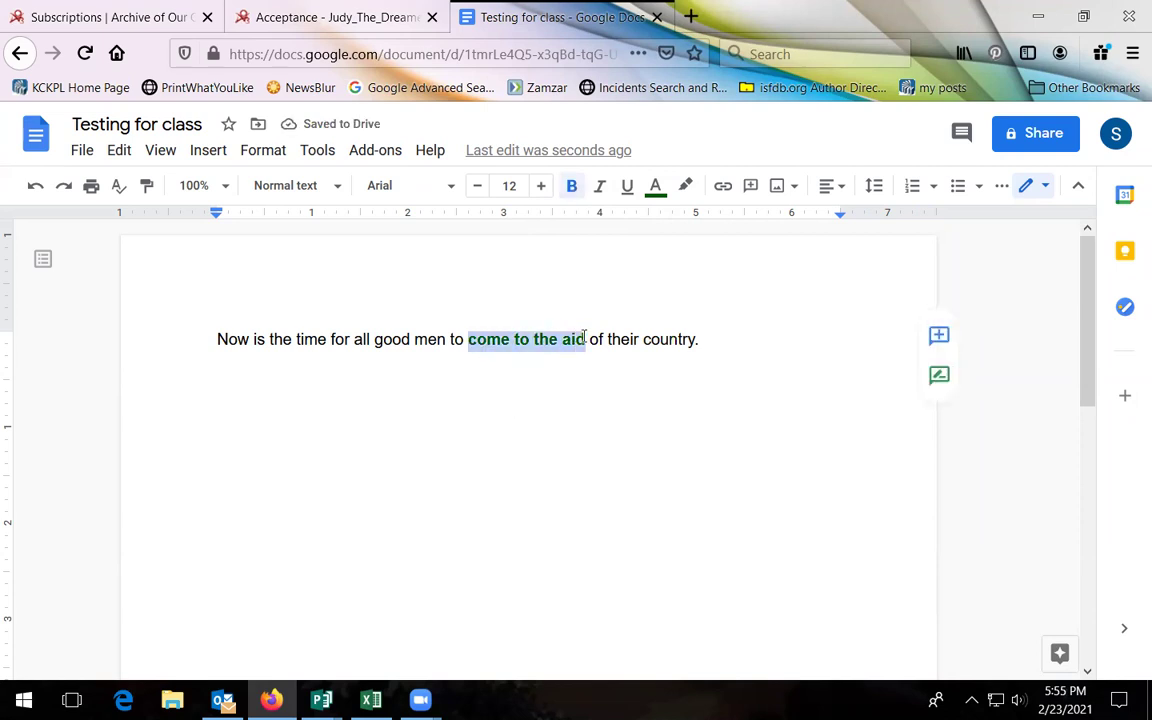
pyautogui.click(572, 187)
# - Look at the custom color entry in the text color and highlight color palettes with "come to the aid" selected
pyautogui.click(656, 188)
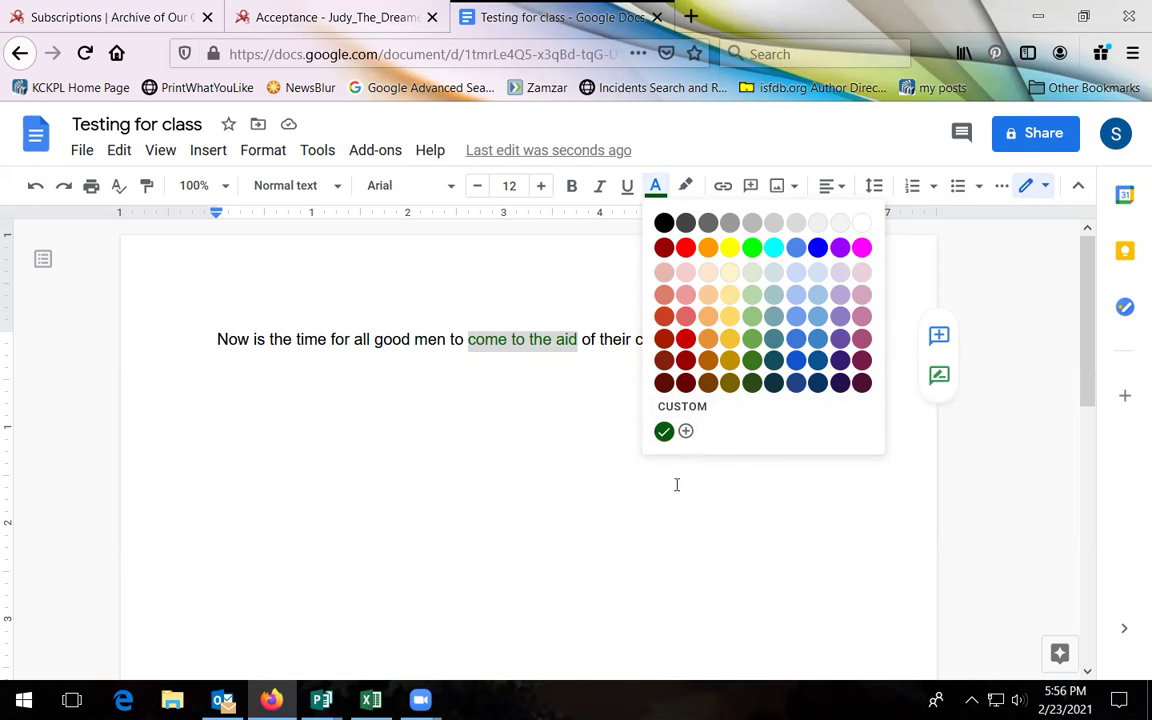
pyautogui.click(573, 357)
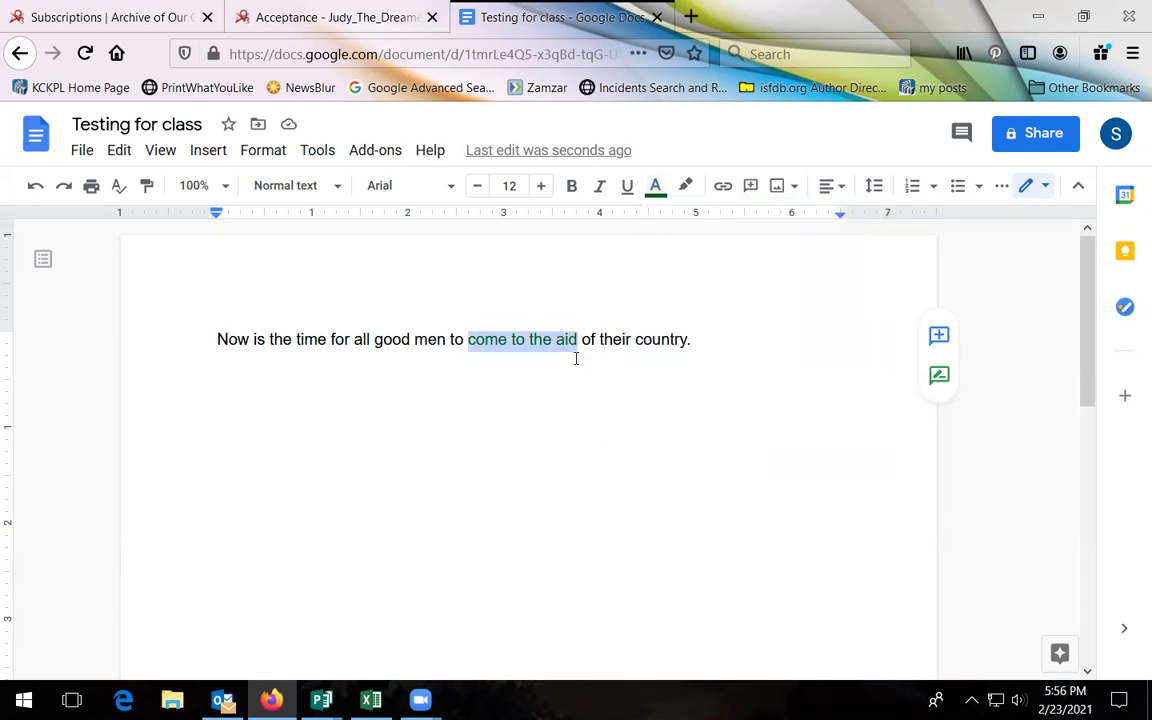
pyautogui.click(586, 345)
pyautogui.moveTo(581, 338); pyautogui.dragTo(467, 340)
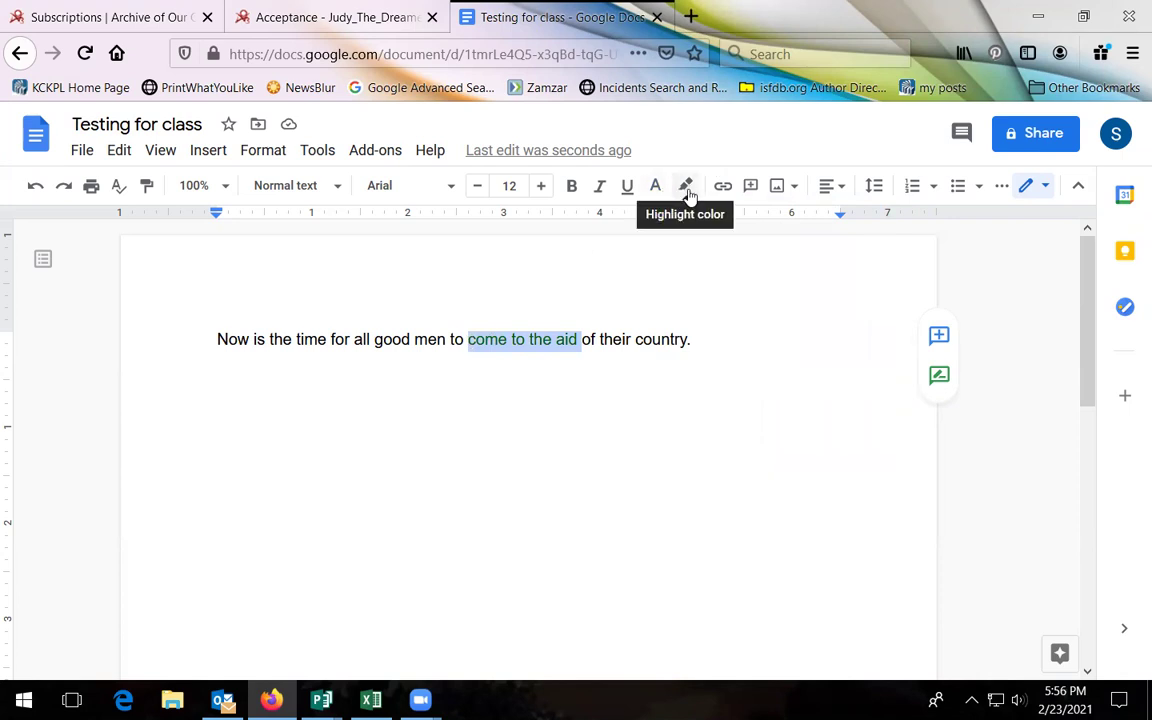
pyautogui.click(688, 187)
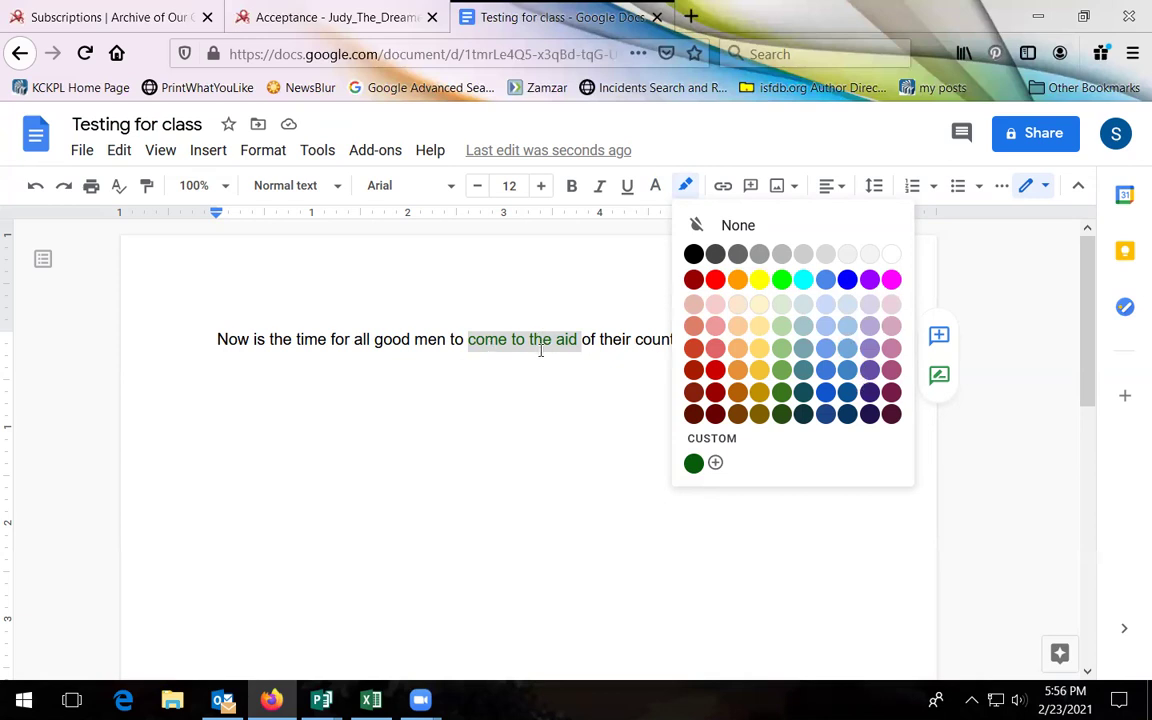
# - Highlight the words "good men" in light green
pyautogui.moveTo(377, 338); pyautogui.dragTo(443, 339)
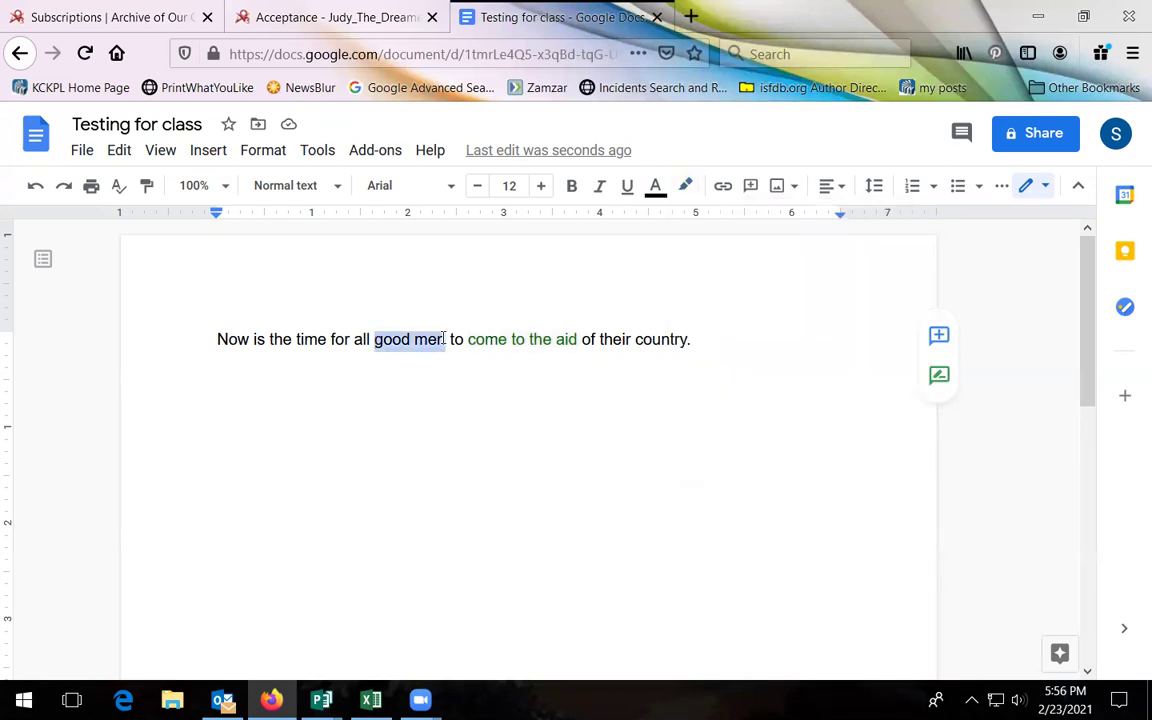
pyautogui.click(685, 187)
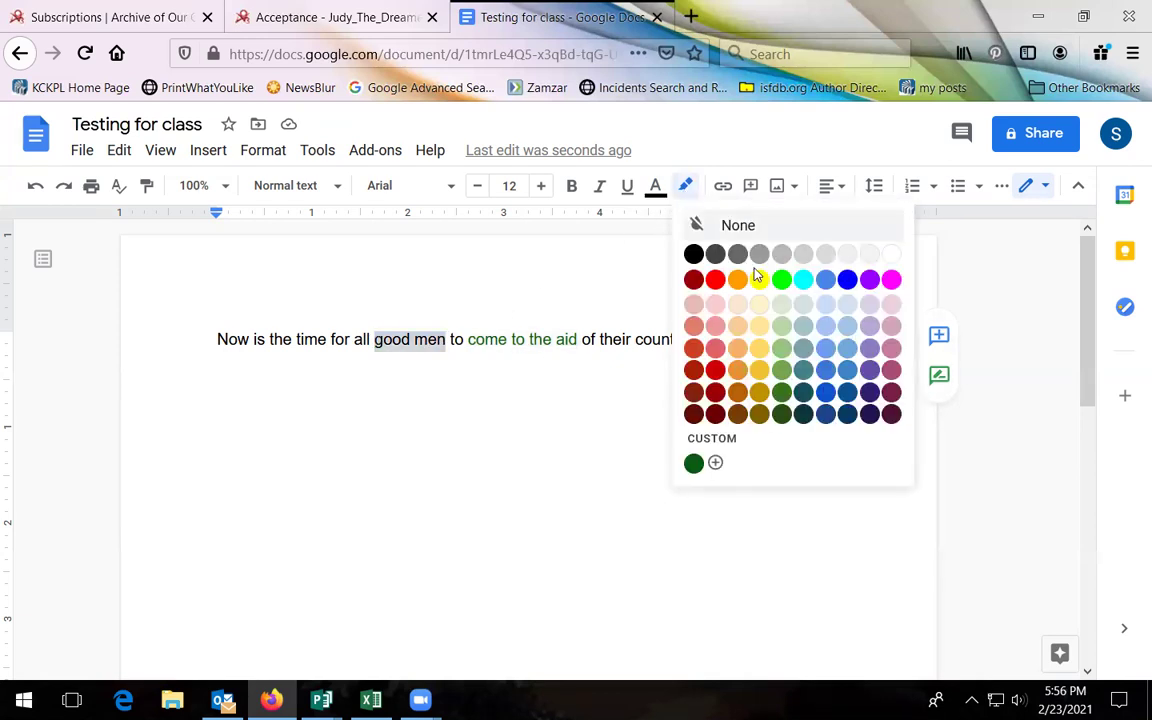
pyautogui.click(783, 327)
pyautogui.click(585, 404)
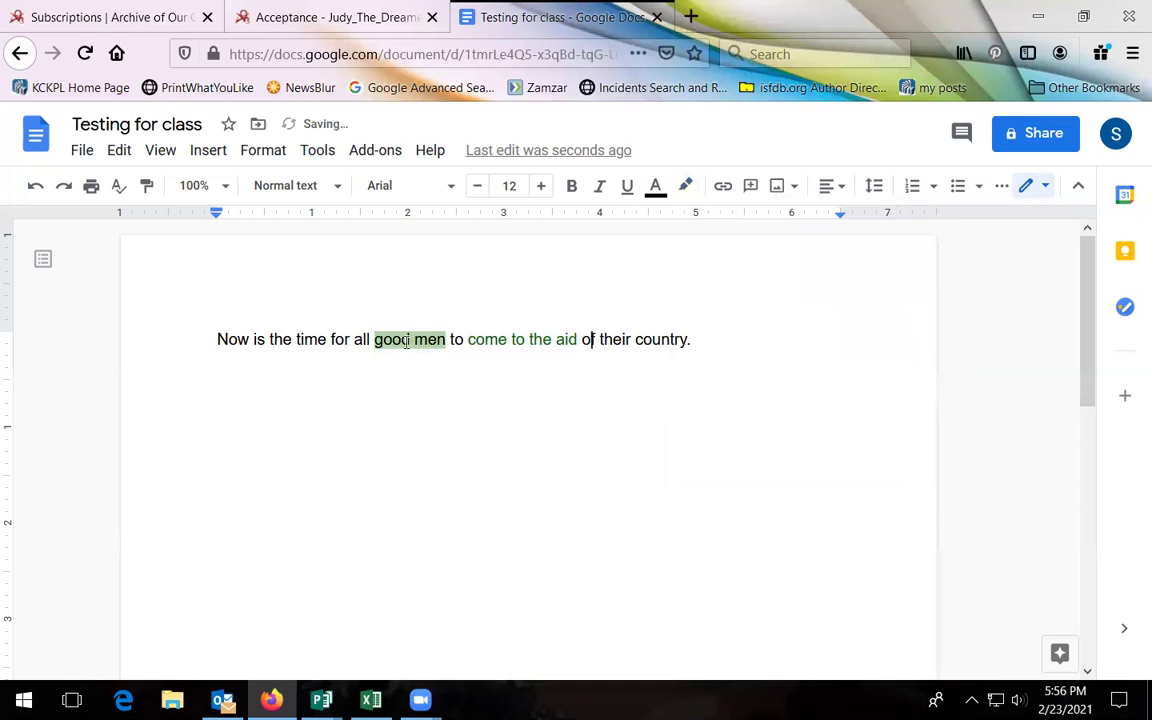
# - Try a dark green highlight on "good men", undo it, and look over the highlight colors
pyautogui.moveTo(376, 339); pyautogui.dragTo(446, 340)
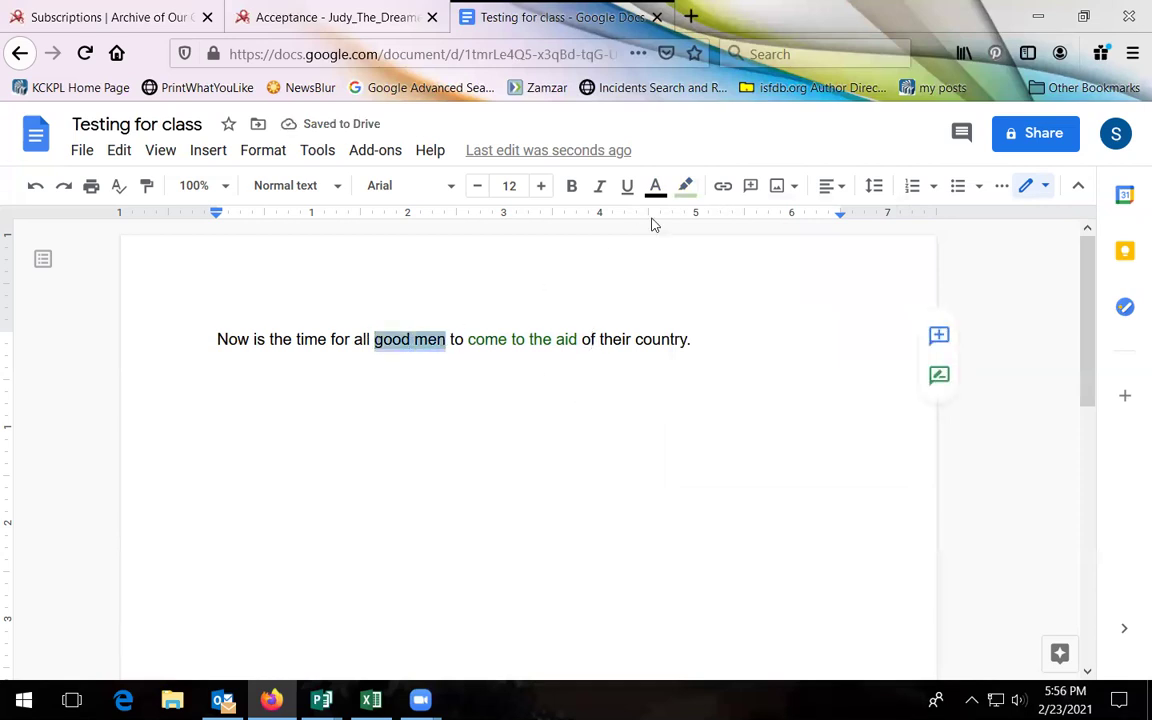
pyautogui.click(687, 187)
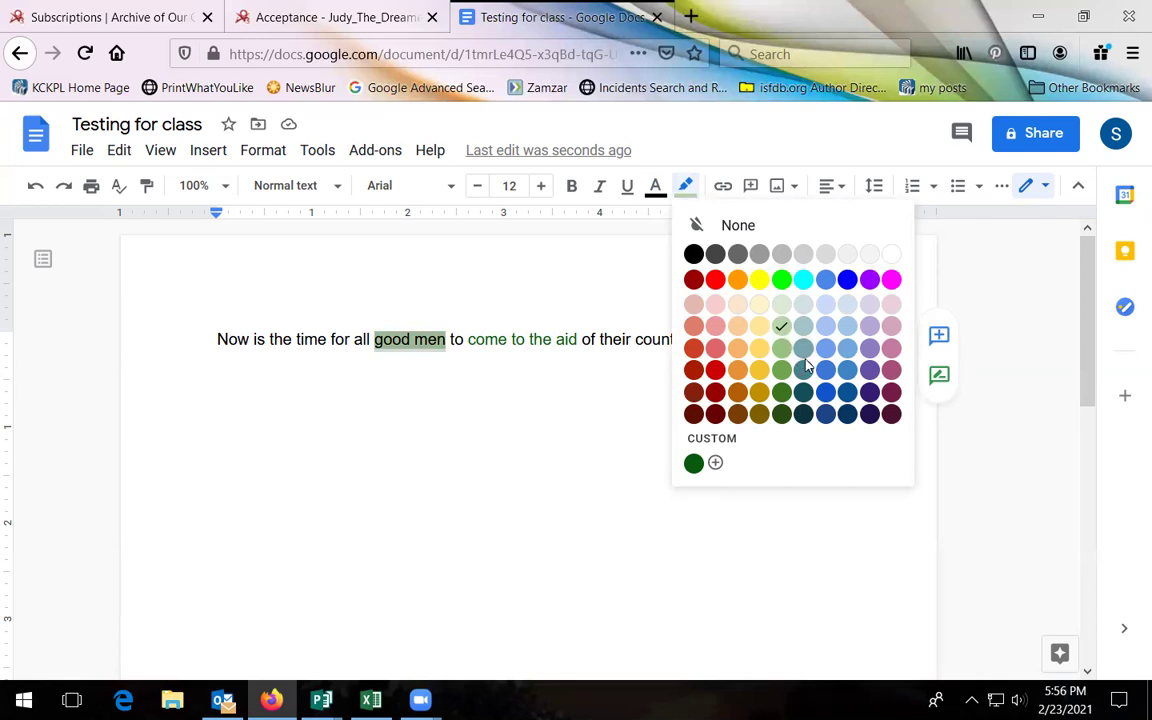
pyautogui.click(782, 389)
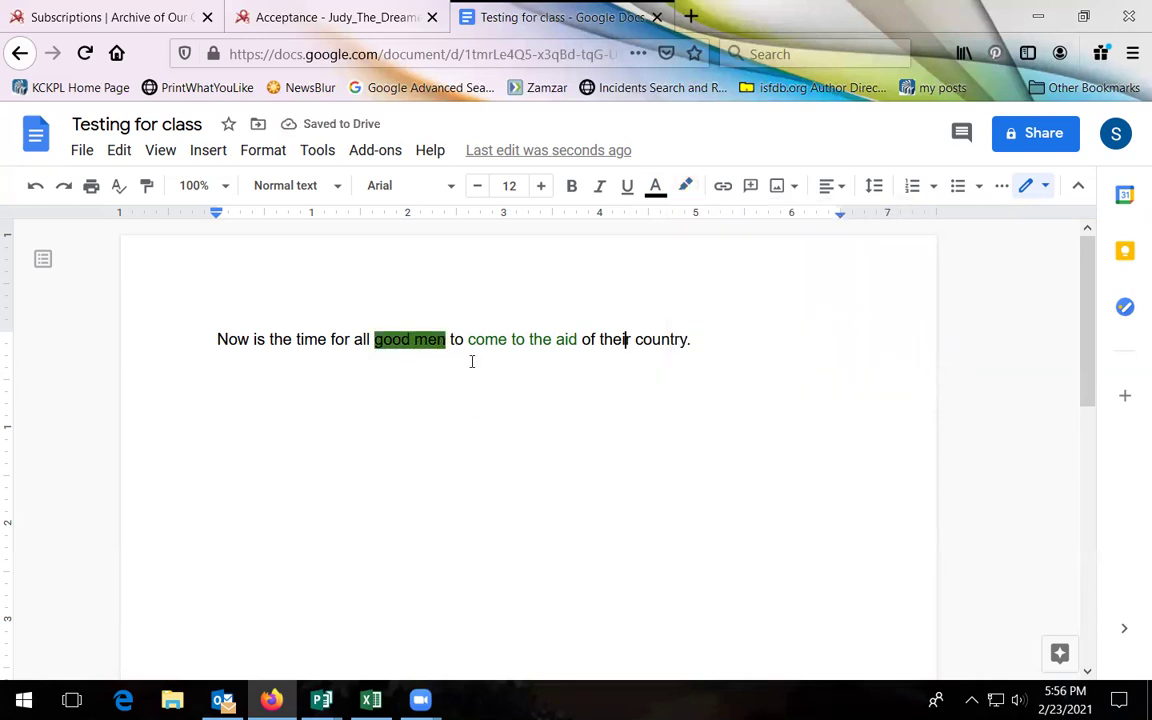
pyautogui.click(33, 190)
pyautogui.click(686, 190)
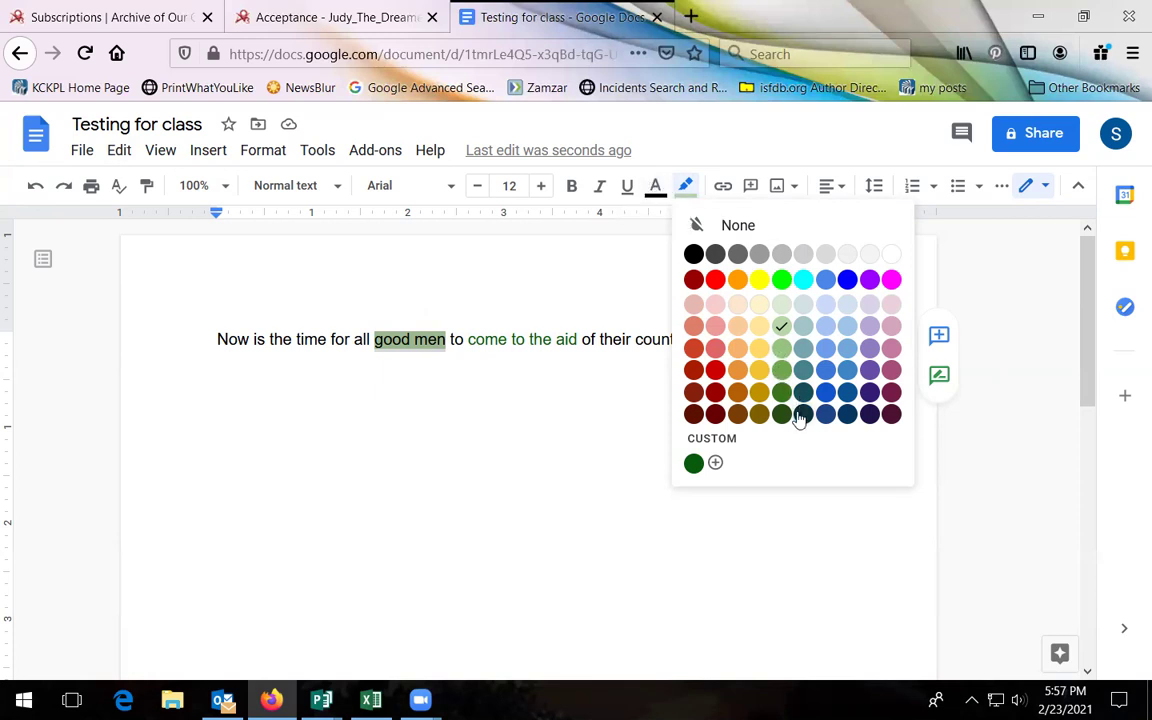
pyautogui.click(627, 320)
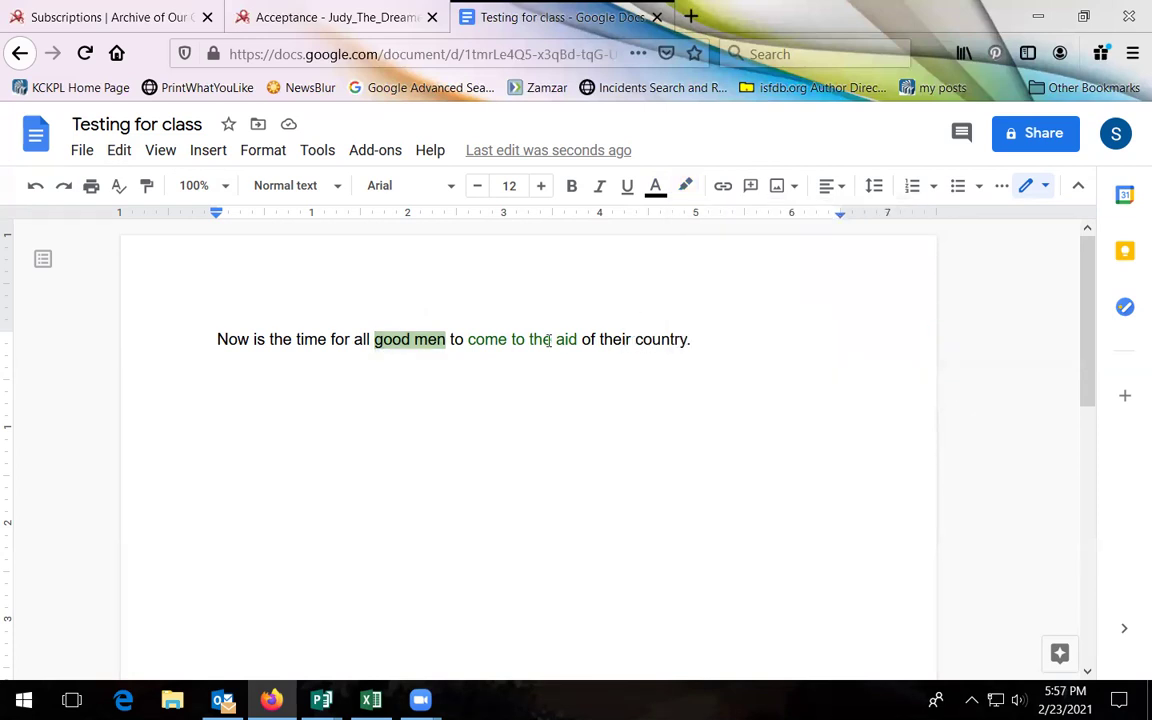
pyautogui.moveTo(447, 339); pyautogui.dragTo(374, 339)
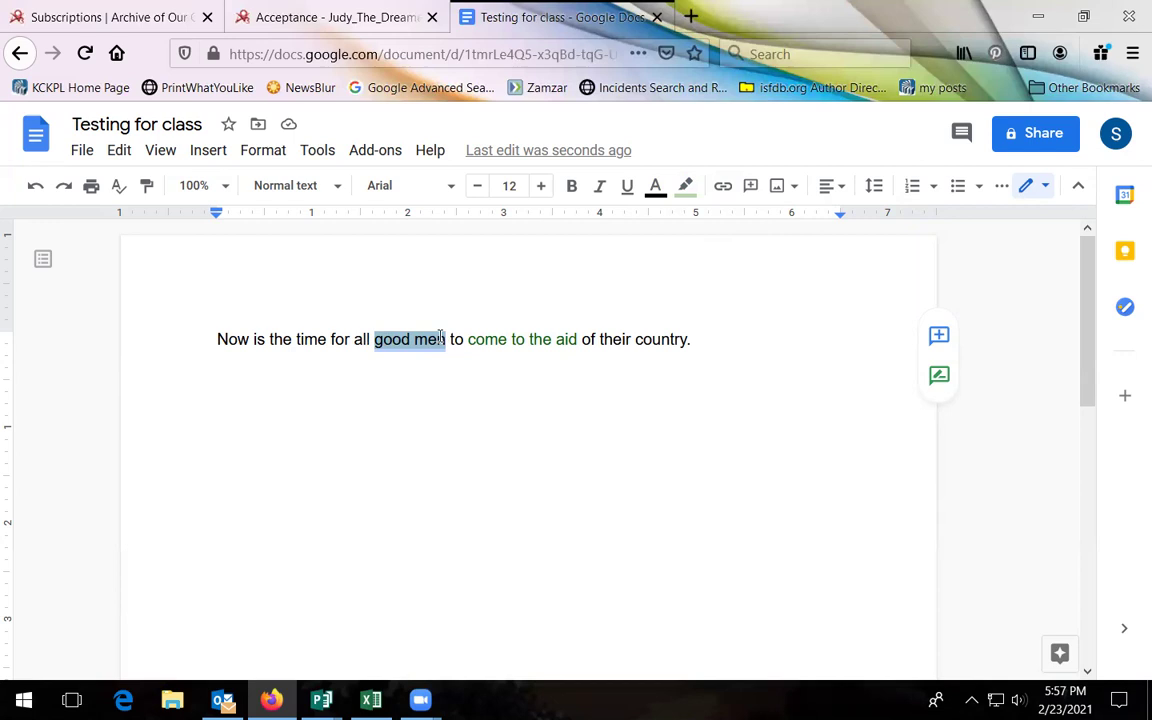
pyautogui.click(724, 189)
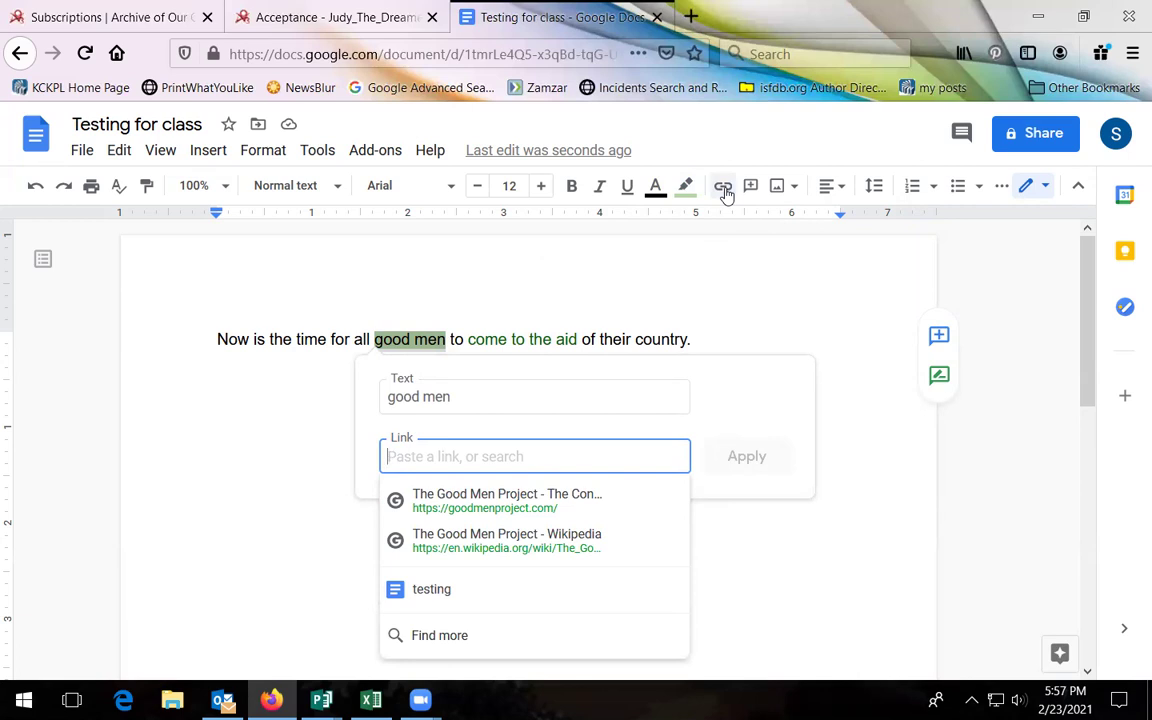
pyautogui.write('www.kckpl.org')
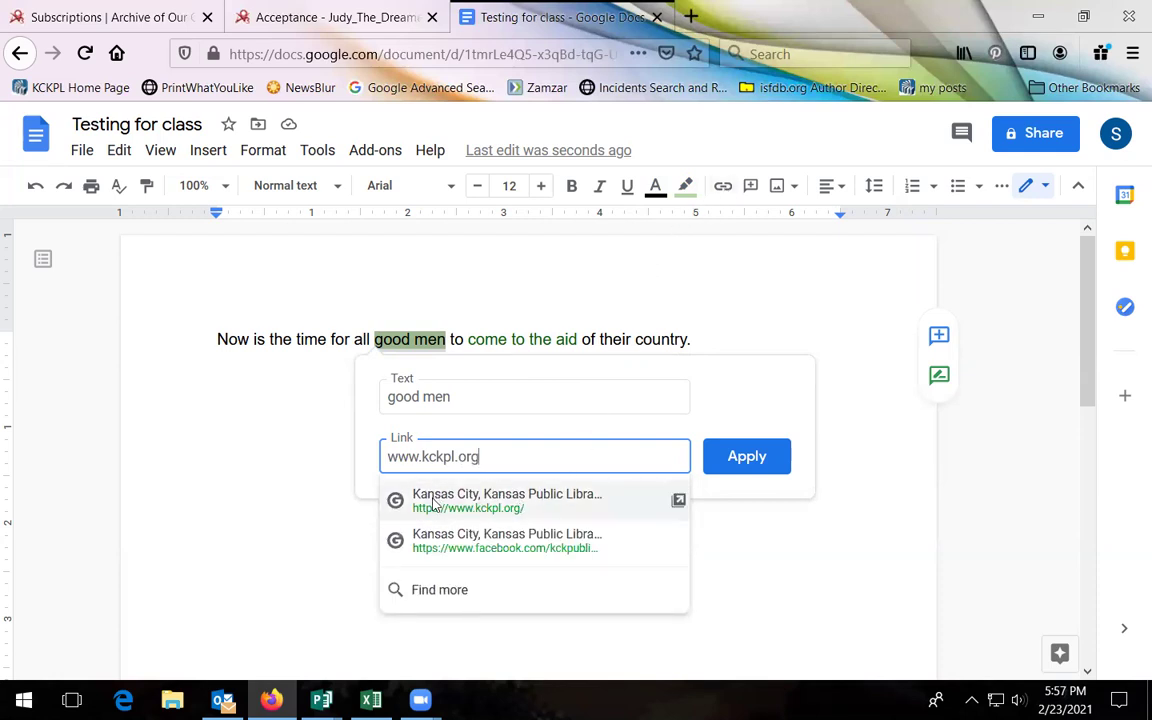
pyautogui.click(468, 505)
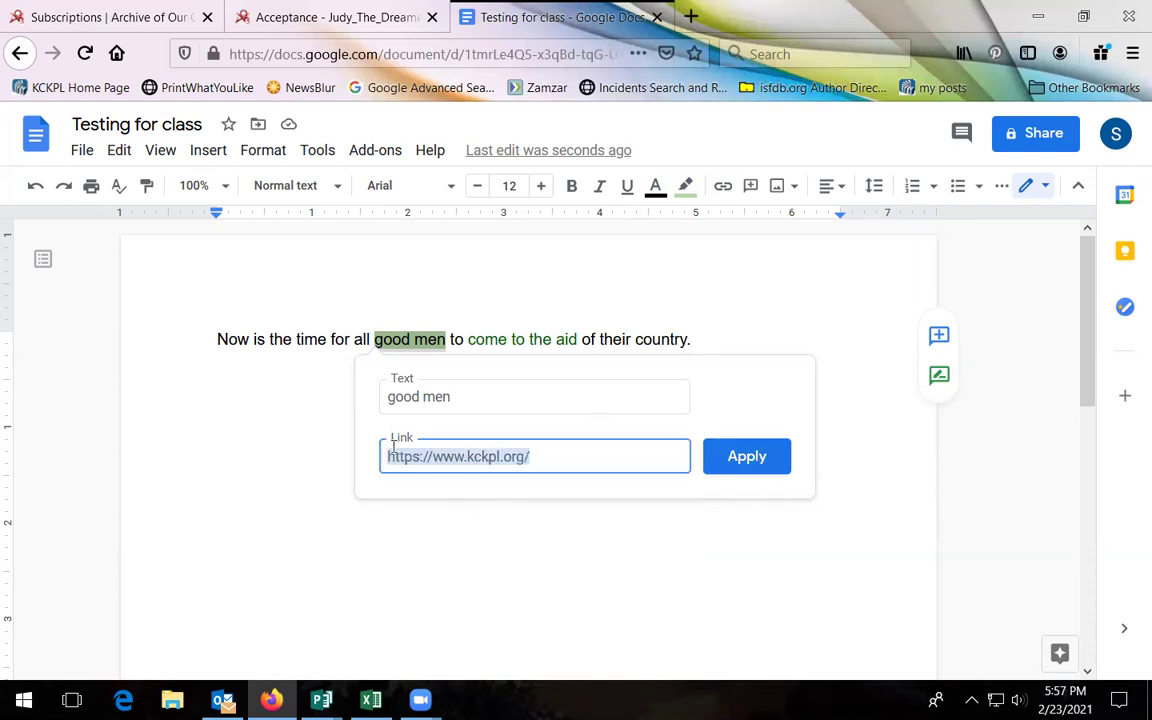
pyautogui.click(756, 463)
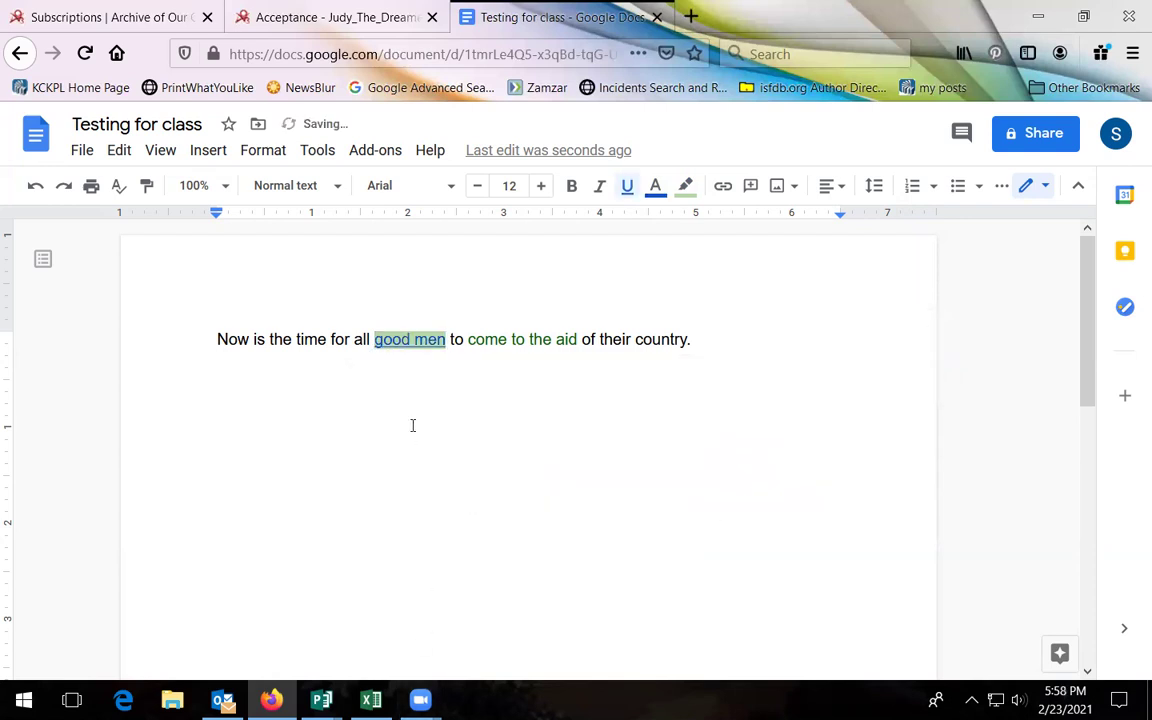
# - View the link preview for "good men", dismiss it, and show it again
pyautogui.click(416, 391)
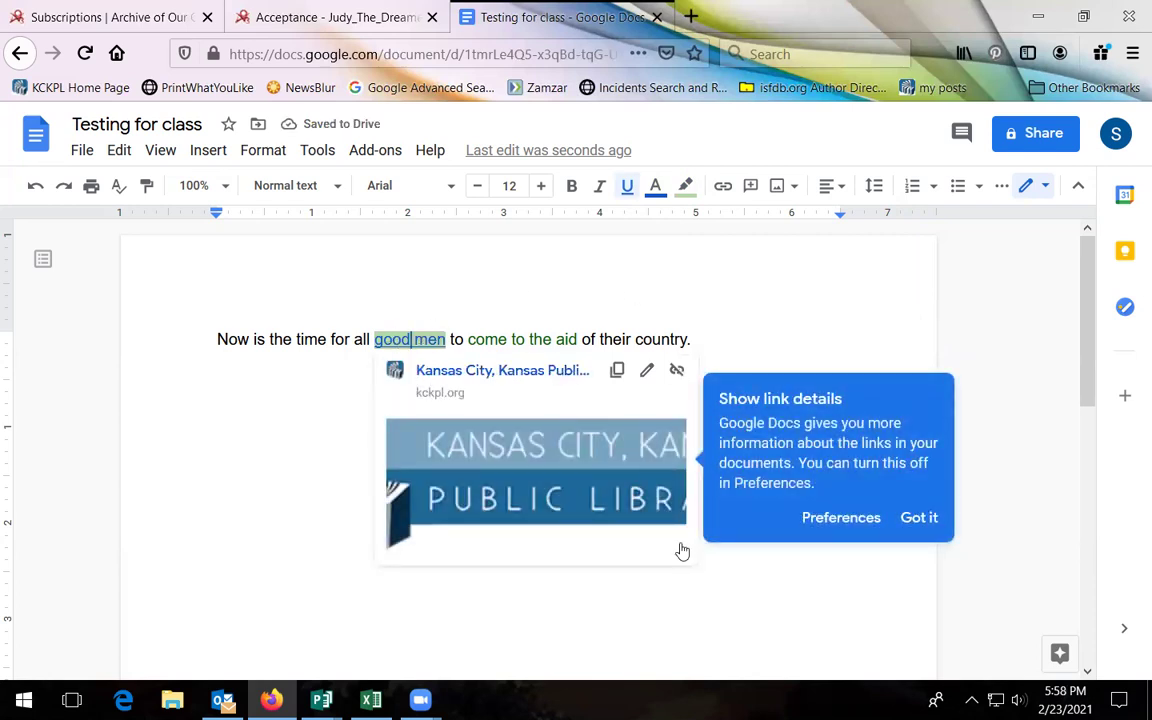
pyautogui.click(658, 599)
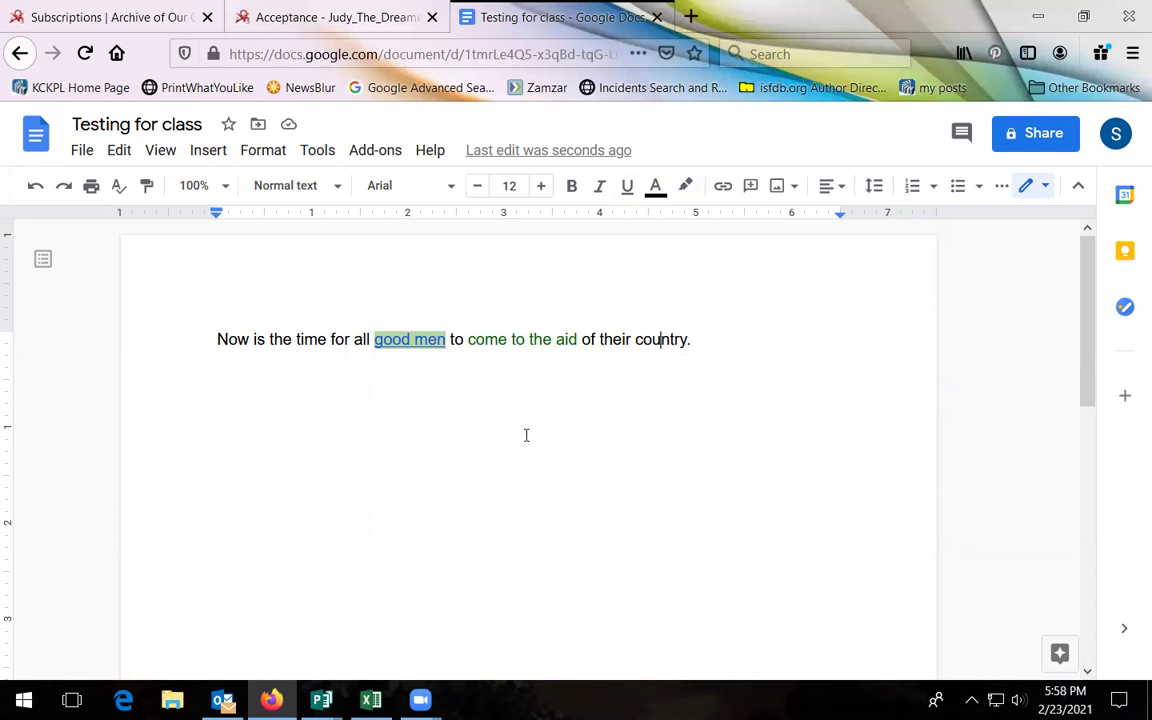
pyautogui.click(409, 340)
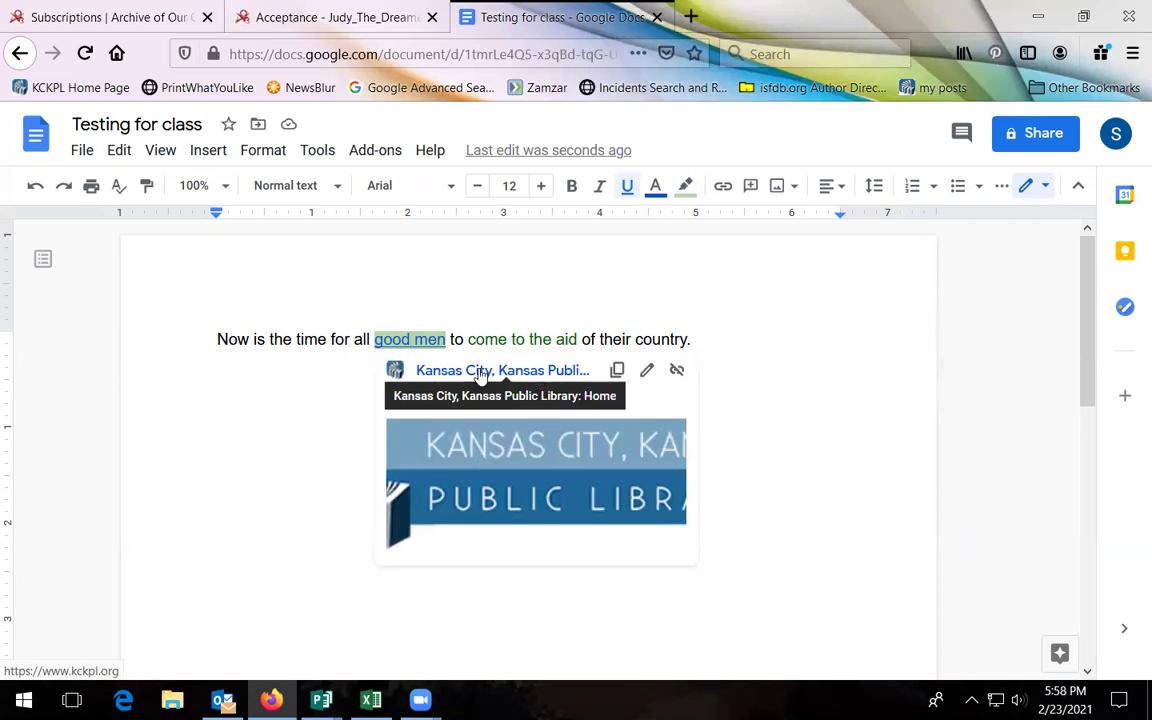
# - Undo the link and light green highlight on "good men" and the removal of bold from "come to the aid"
pyautogui.click(713, 326)
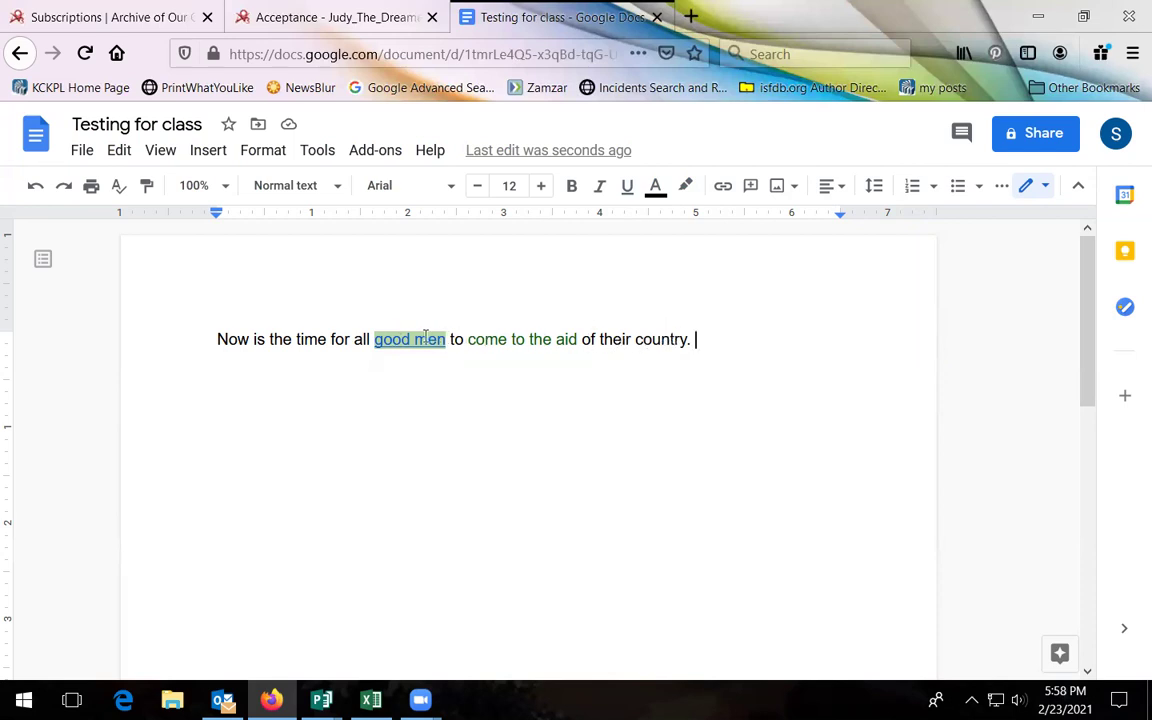
pyautogui.click(34, 187)
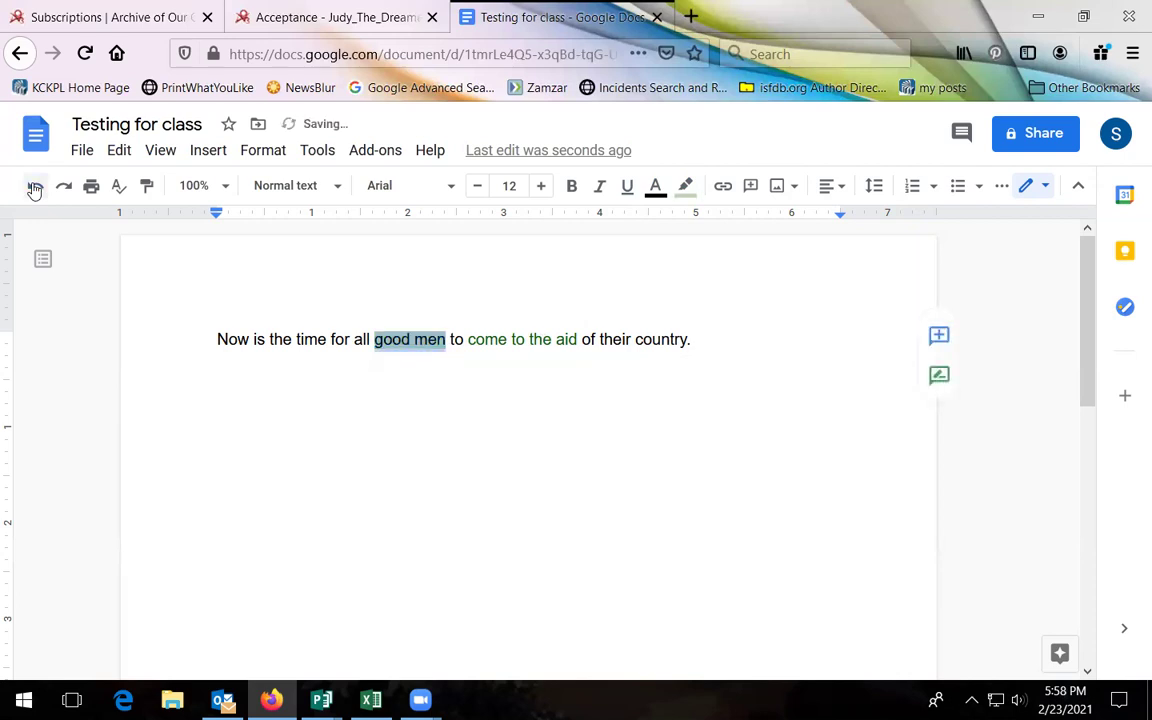
pyautogui.click(34, 187)
pyautogui.click(461, 310)
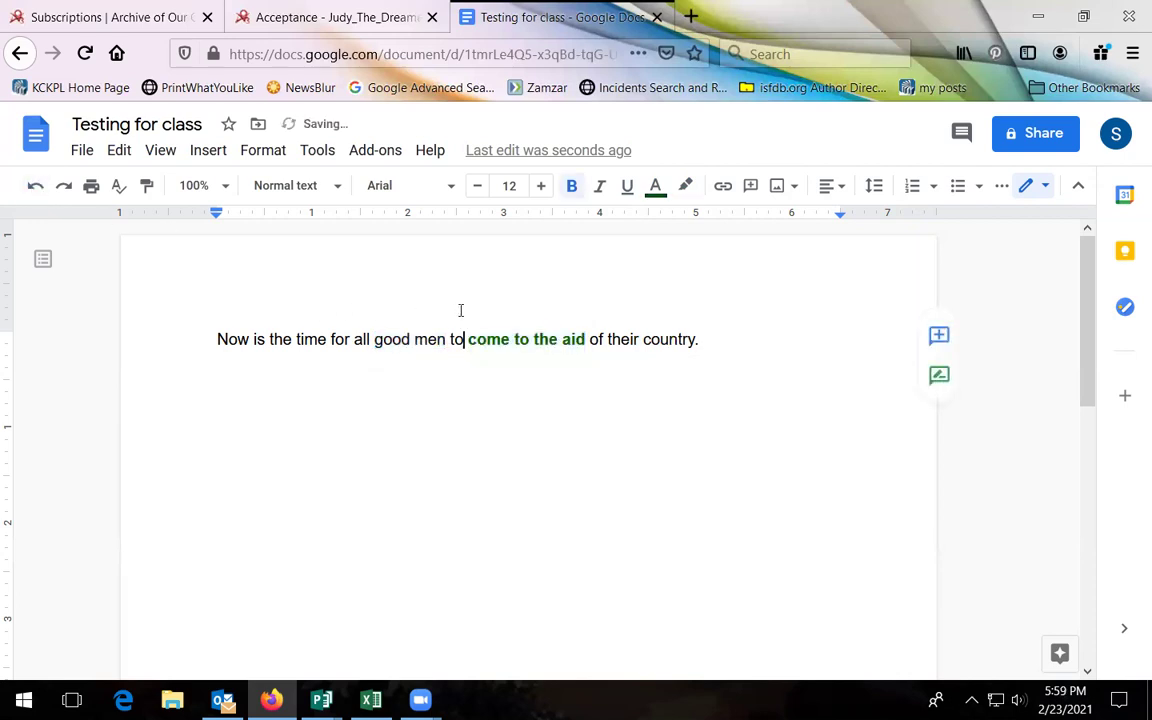
# - Add the comment "Maybe consider adding "and women"?" to the word "men"
pyautogui.moveTo(376, 341); pyautogui.dragTo(485, 341)
pyautogui.click(453, 340)
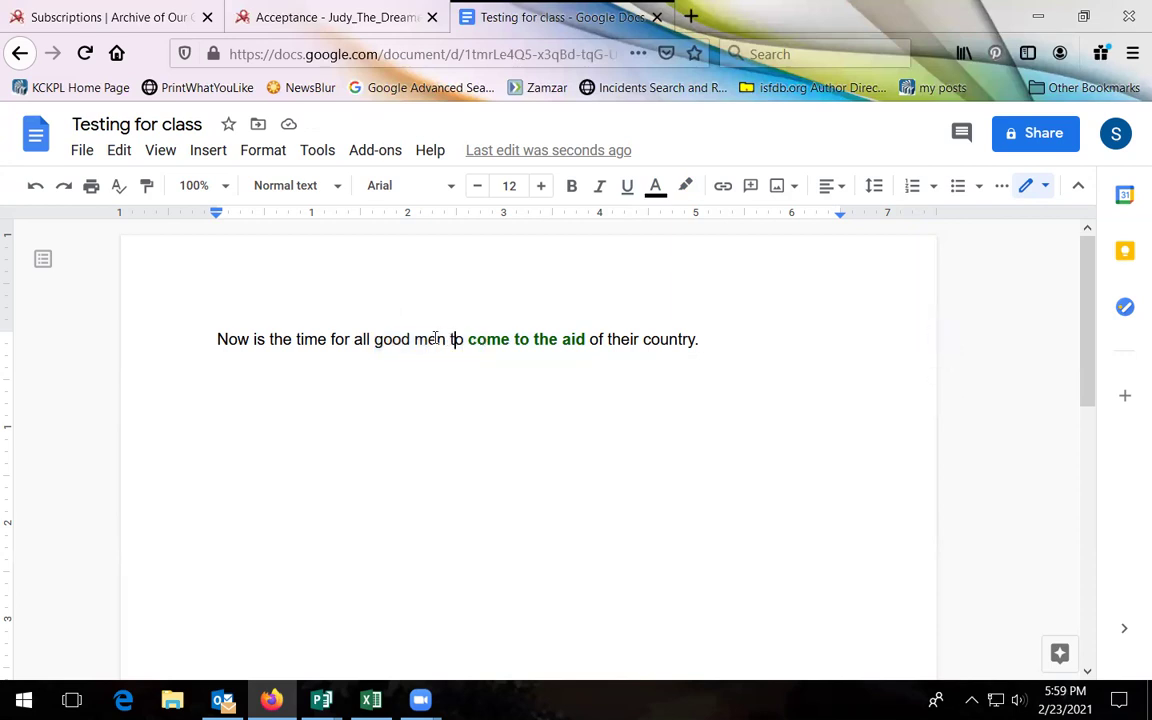
pyautogui.doubleClick(415, 341)
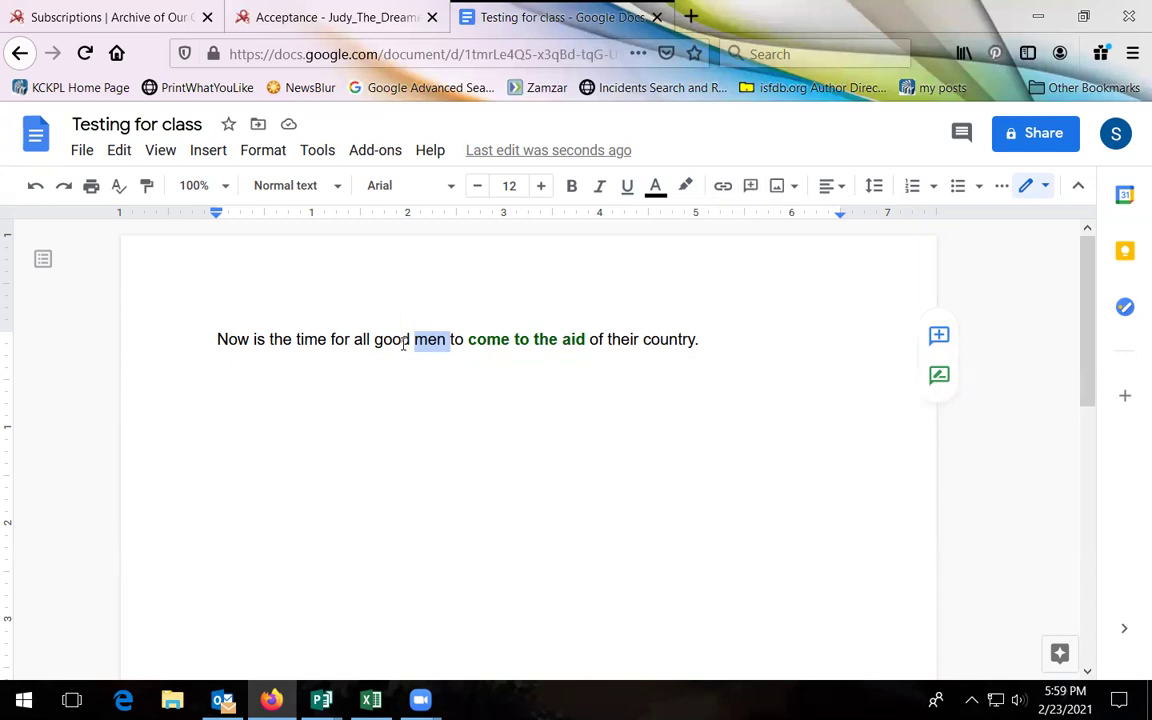
pyautogui.click(752, 187)
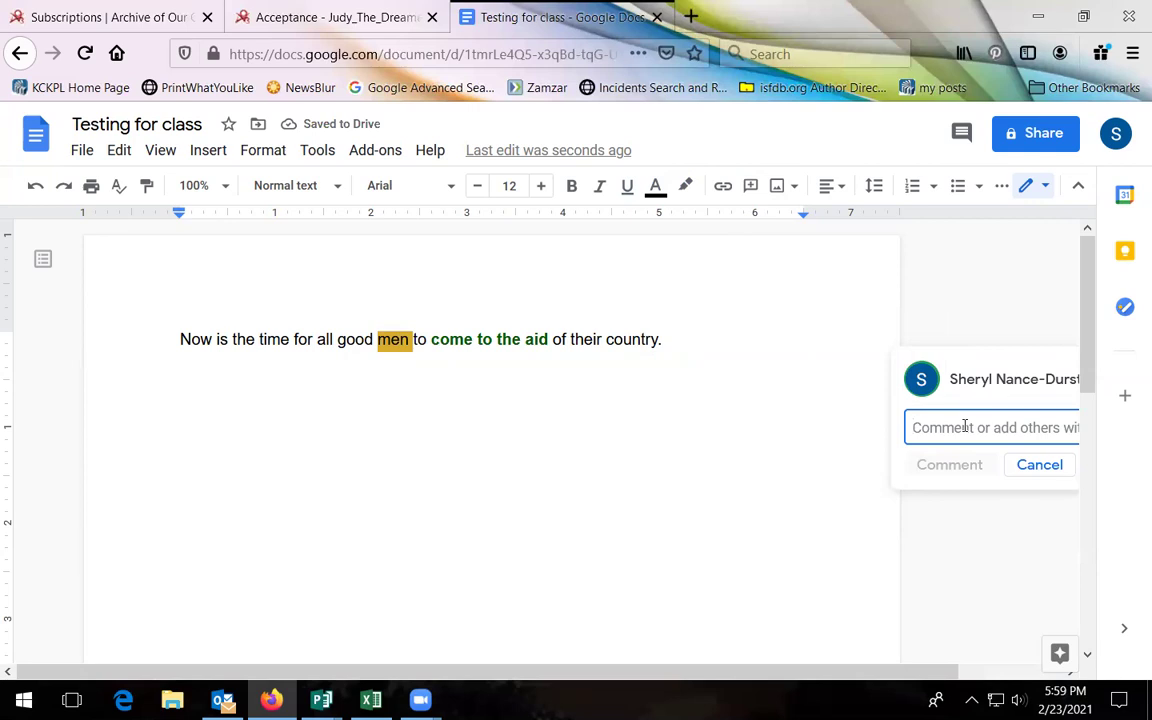
pyautogui.write('Maybe consider adding "and women?')
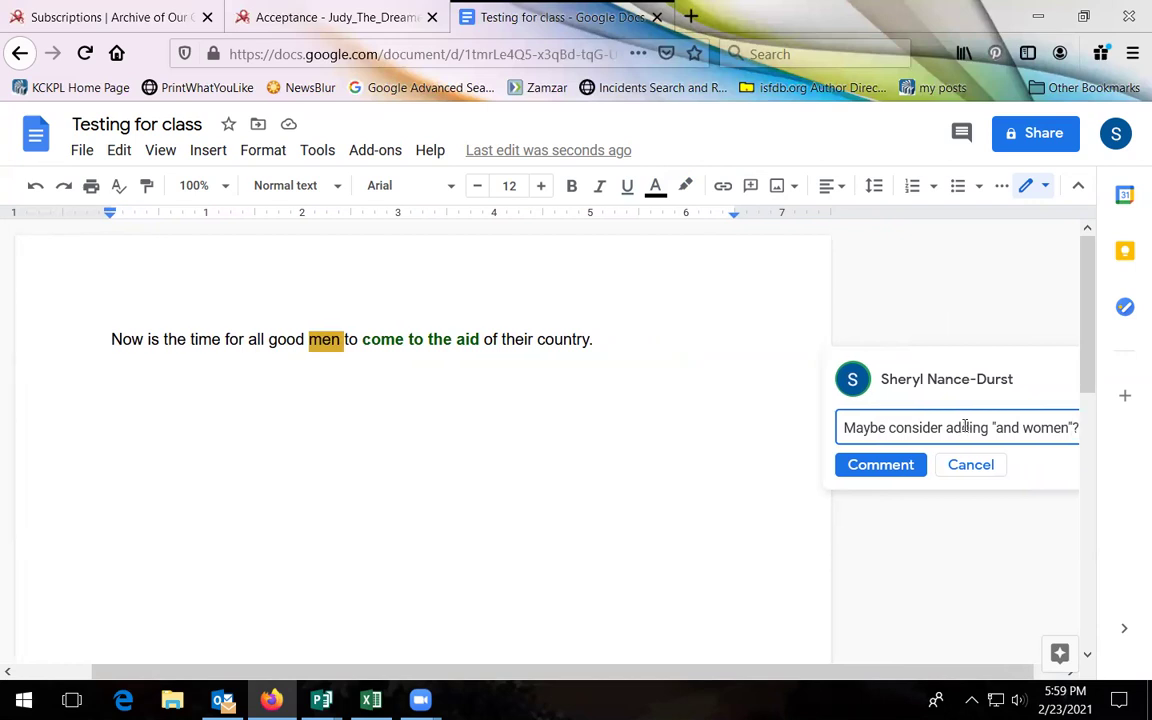
pyautogui.click(890, 465)
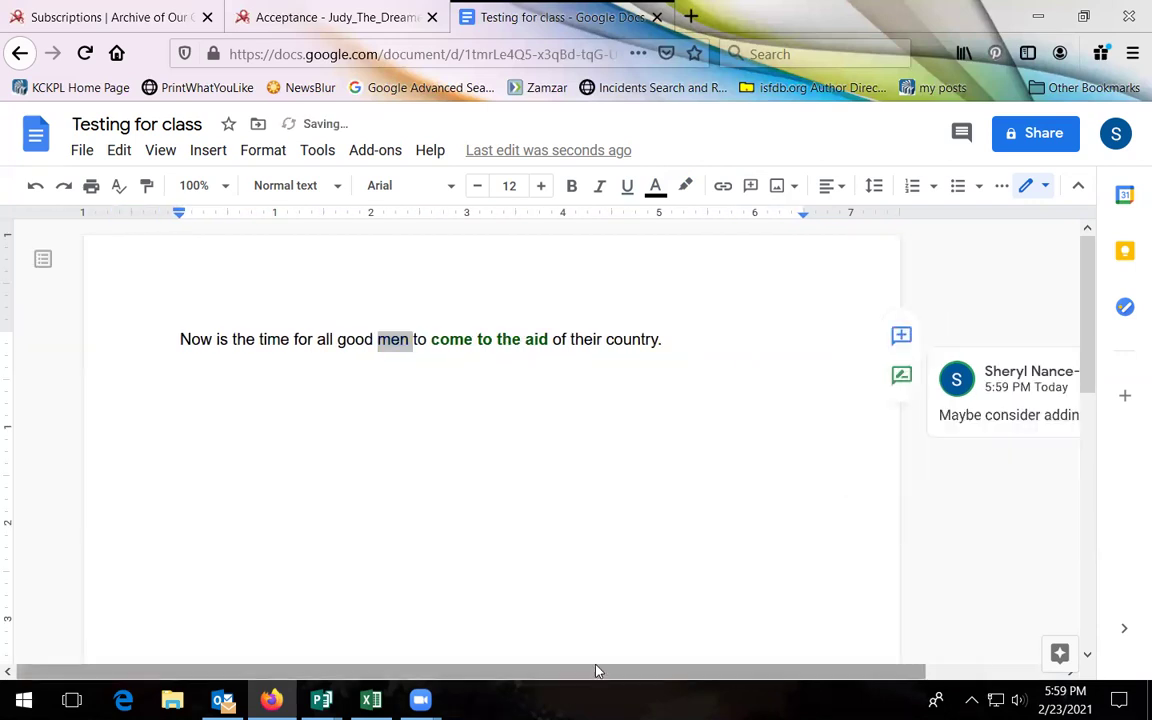
# - Open the comment thread on "men", look over its resolve and reply options, and leave it without replying
pyautogui.click(542, 513)
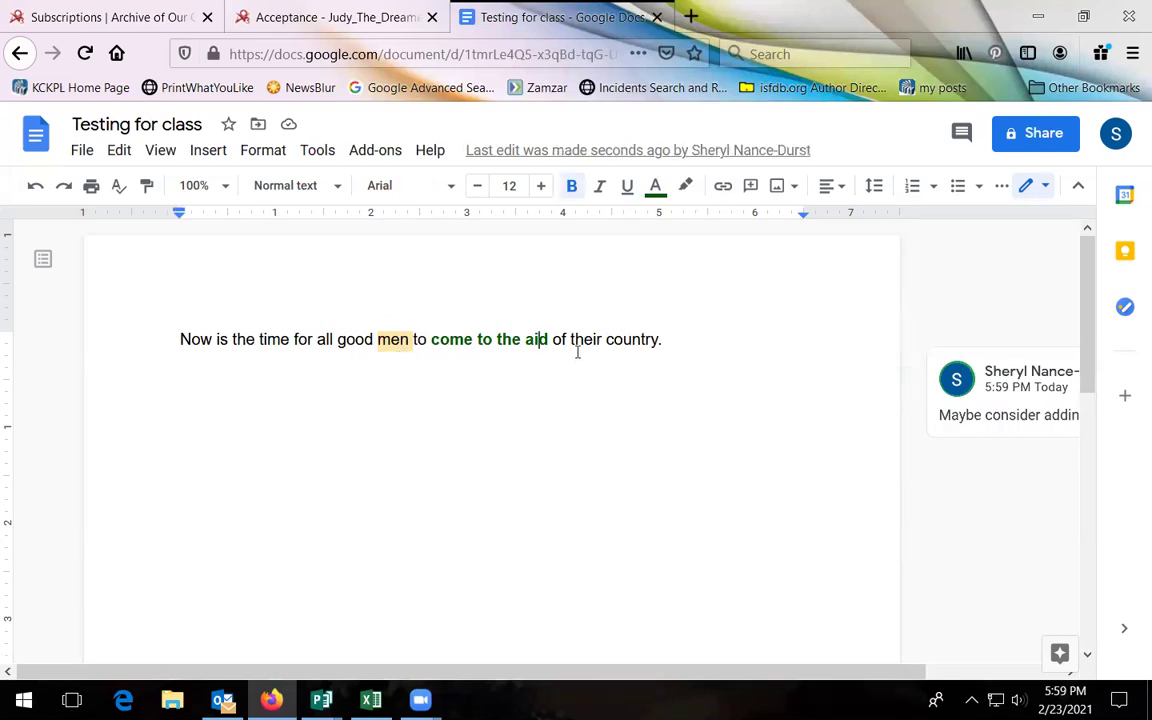
pyautogui.click(408, 410)
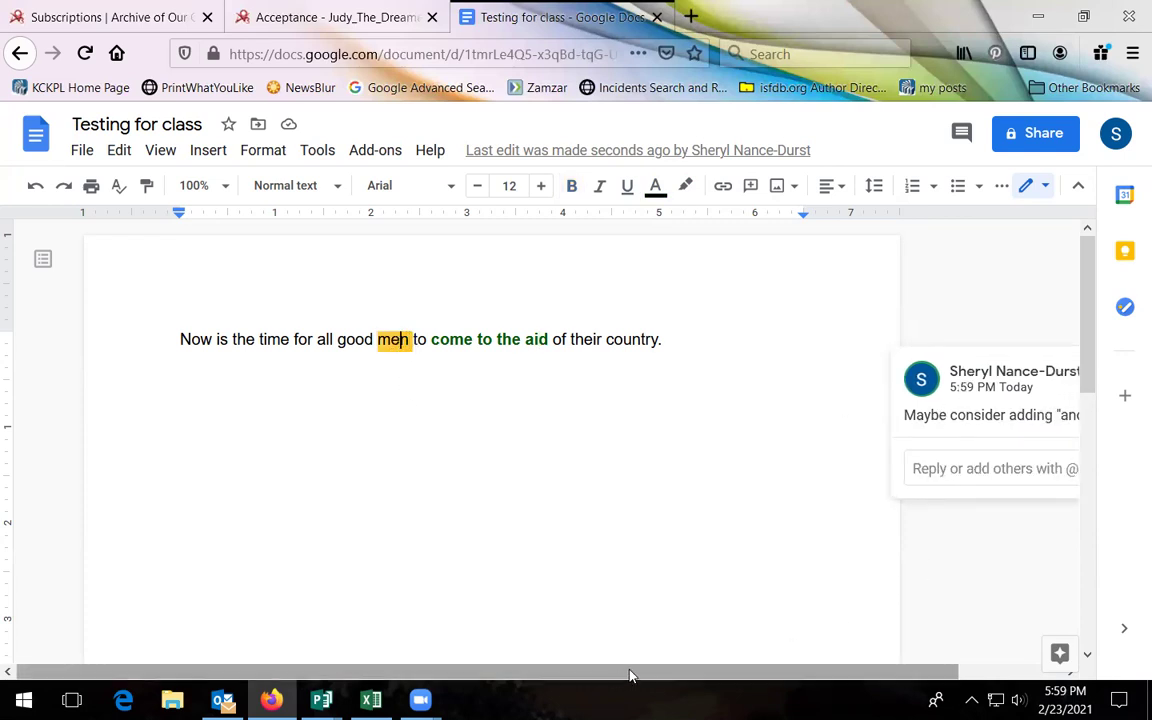
pyautogui.moveTo(630, 676); pyautogui.dragTo(800, 675)
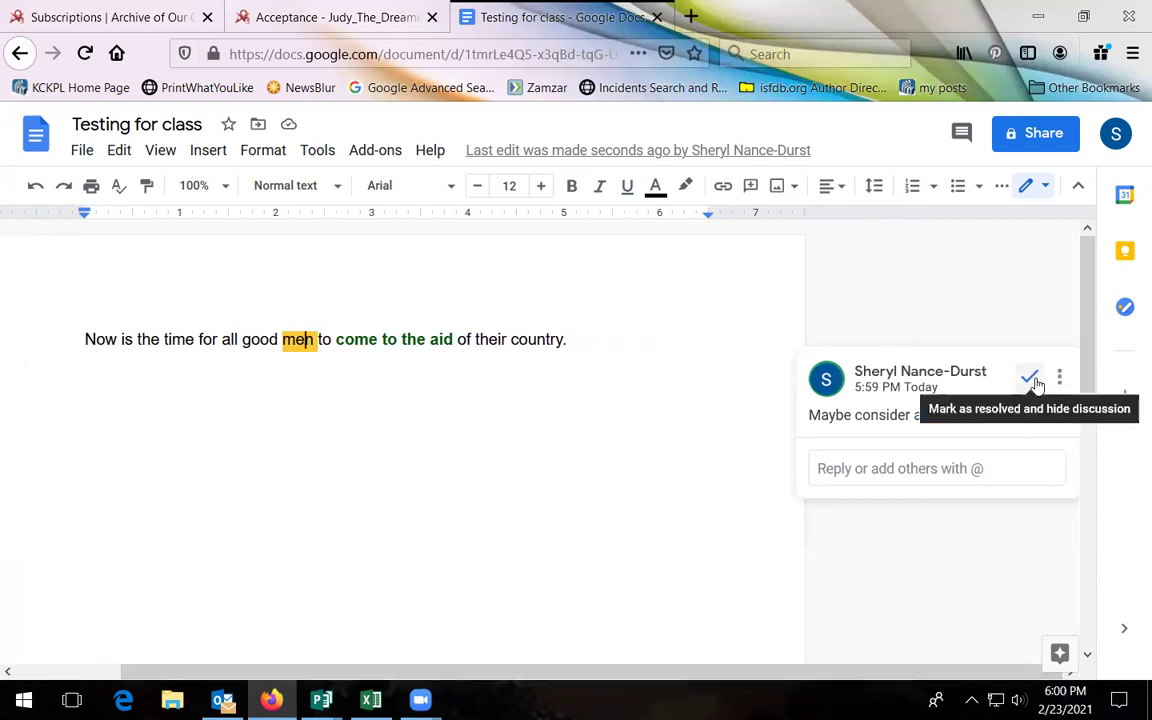
pyautogui.click(855, 468)
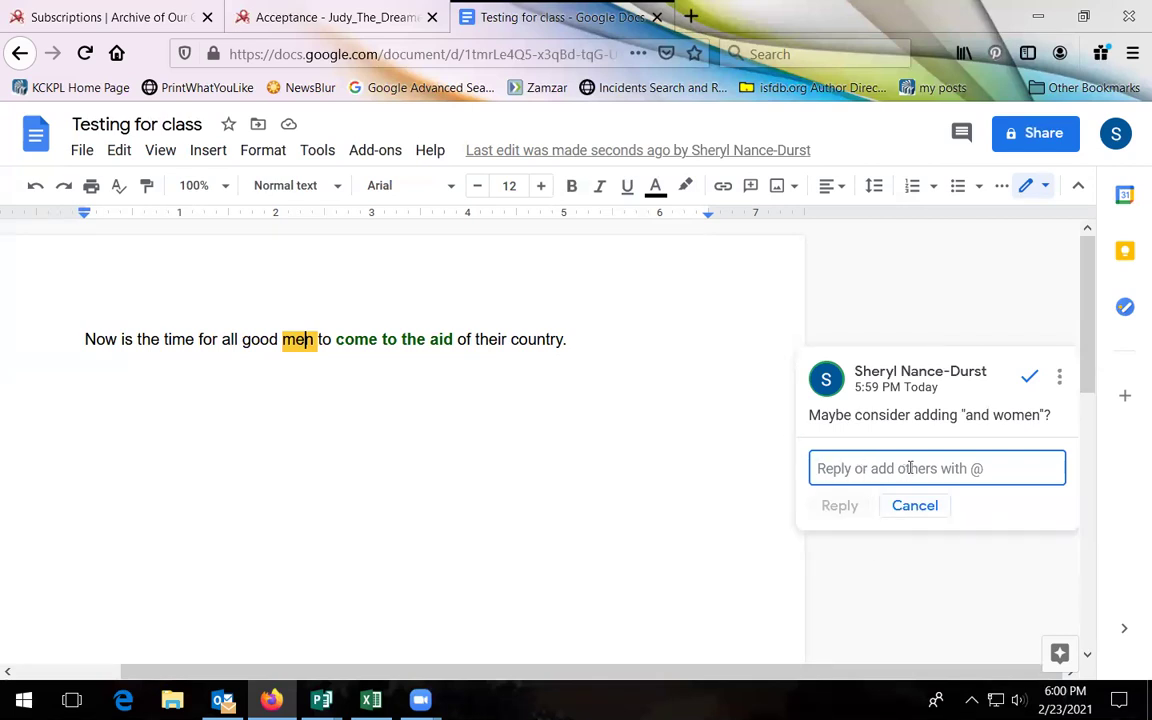
pyautogui.click(731, 435)
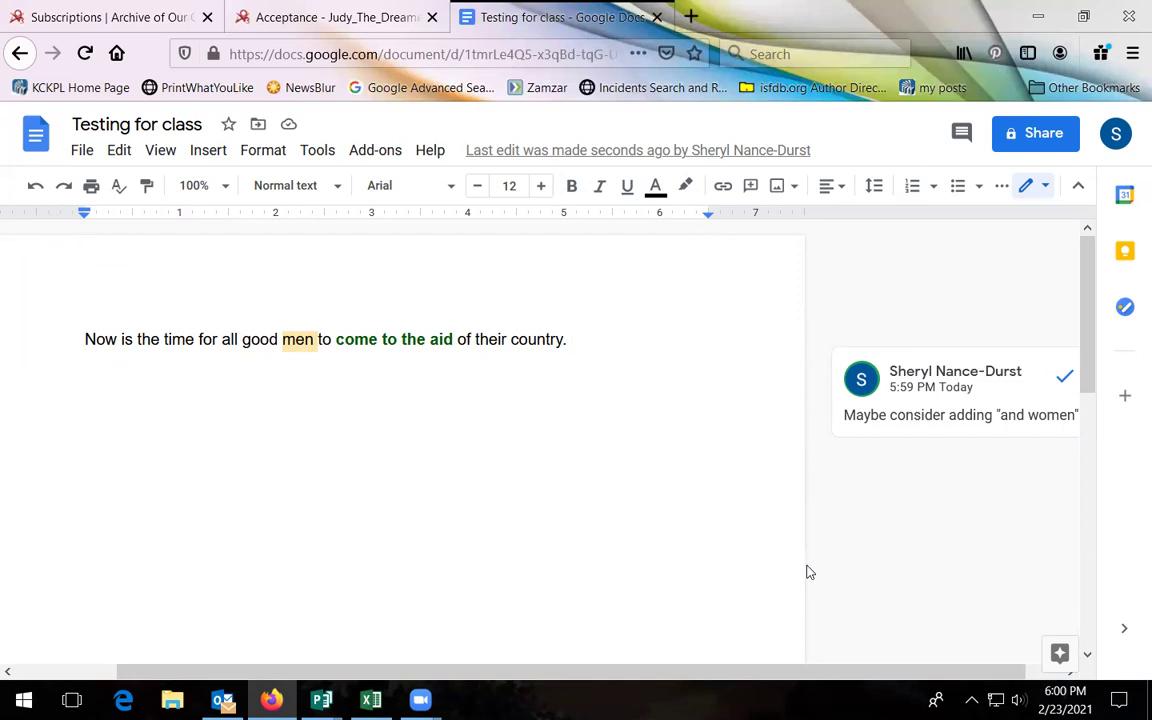
pyautogui.press('XF86AudioLowerVolume')
pyautogui.moveTo(85, 340); pyautogui.dragTo(573, 340)
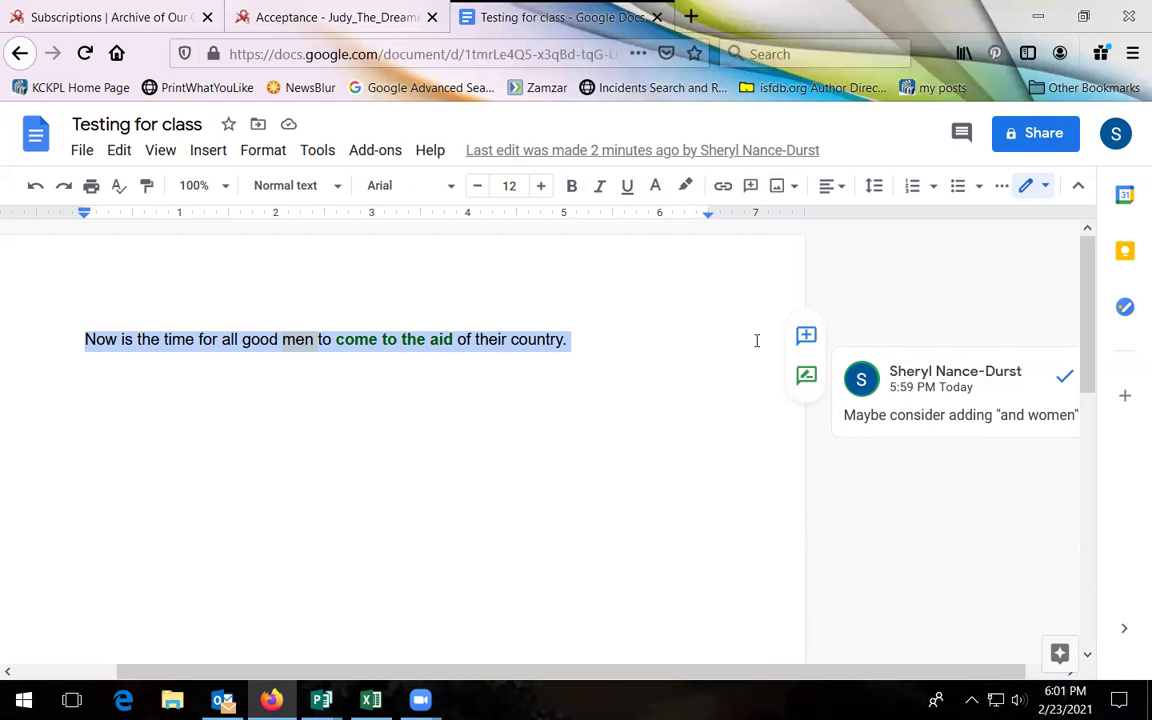
pyautogui.press('XF86AudioRaiseVolume')
pyautogui.click(697, 427)
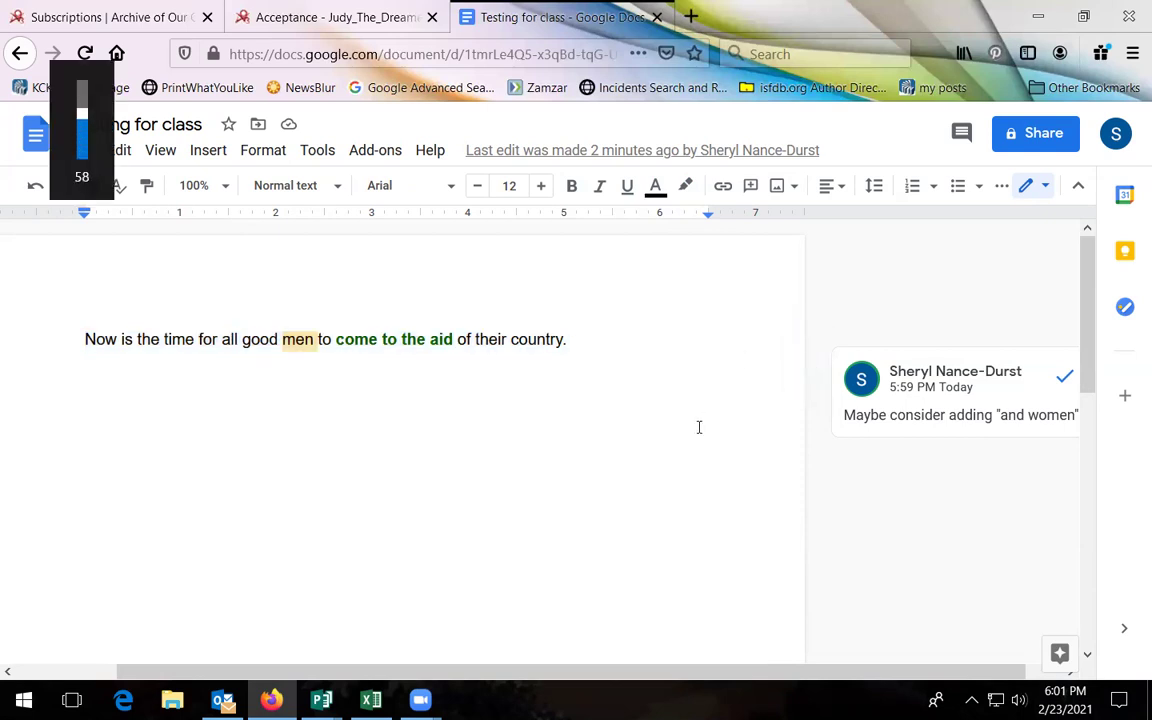
pyautogui.press('XF86AudioRaiseVolume')
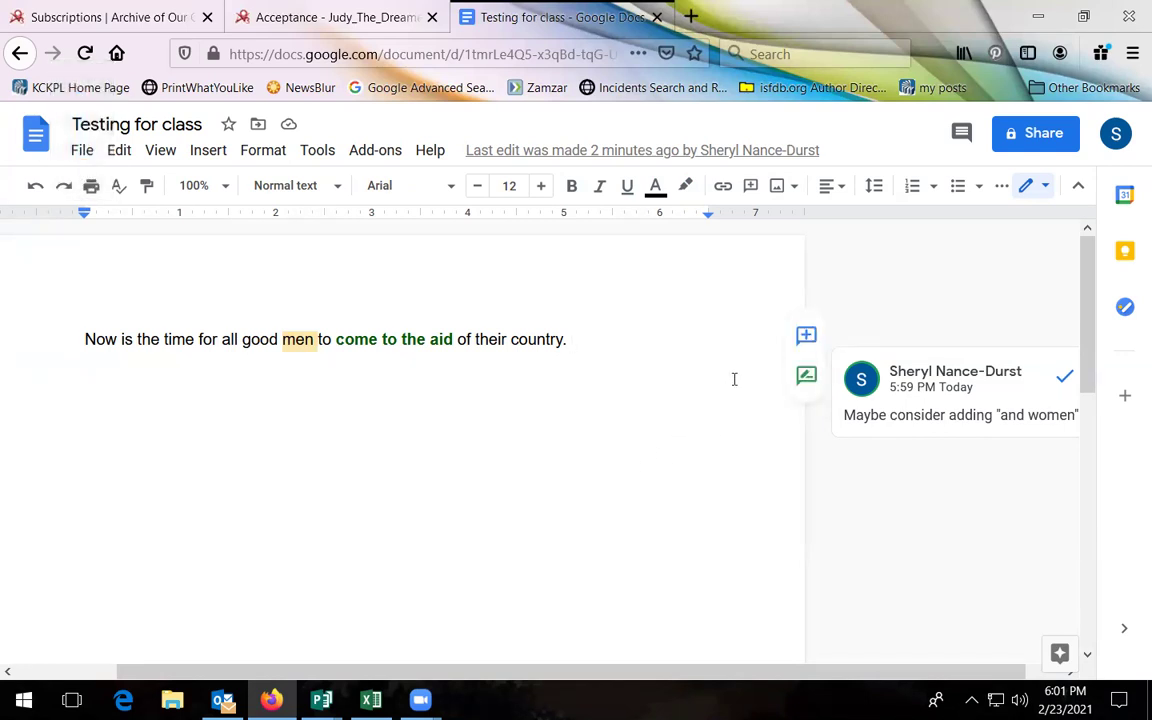
pyautogui.press('XF86AudioLowerVolume')
pyautogui.press('XF86AudioLowerVolume')
pyautogui.press('XF86AudioLowerVolume')
pyautogui.press('XF86AudioLowerVolume')
pyautogui.press('XF86AudioLowerVolume')
pyautogui.press('XF86AudioLowerVolume')
pyautogui.press('XF86AudioLowerVolume')
pyautogui.press('XF86AudioLowerVolume')
pyautogui.press('XF86AudioLowerVolume')
pyautogui.press('XF86AudioLowerVolume')
pyautogui.press('XF86AudioLowerVolume')
pyautogui.press('XF86AudioLowerVolume')
pyautogui.press('XF86AudioLowerVolume')
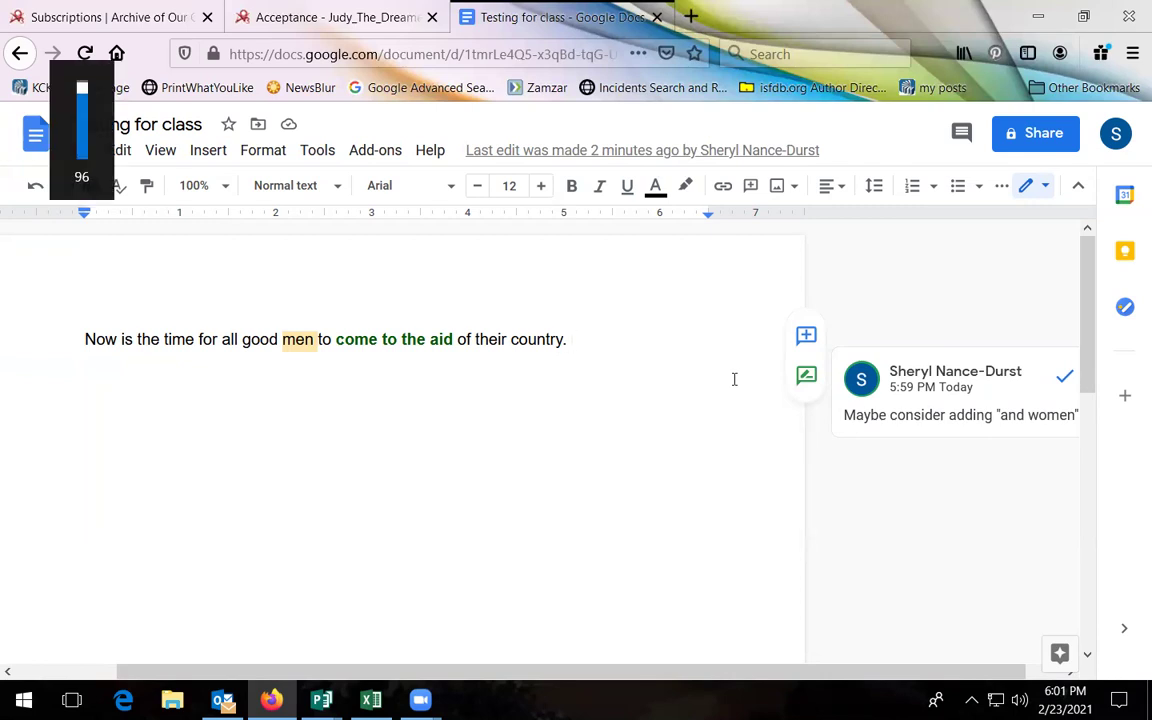
pyautogui.press('XF86AudioLowerVolume')
pyautogui.press('XF86AudioLowerVolume')
pyautogui.press('XF86AudioLowerVolume')
pyautogui.press('XF86AudioLowerVolume')
pyautogui.press('XF86AudioLowerVolume')
pyautogui.press('XF86AudioLowerVolume')
pyautogui.press('XF86AudioLowerVolume')
pyautogui.press('XF86AudioLowerVolume')
pyautogui.press('XF86AudioLowerVolume')
pyautogui.press('XF86AudioLowerVolume')
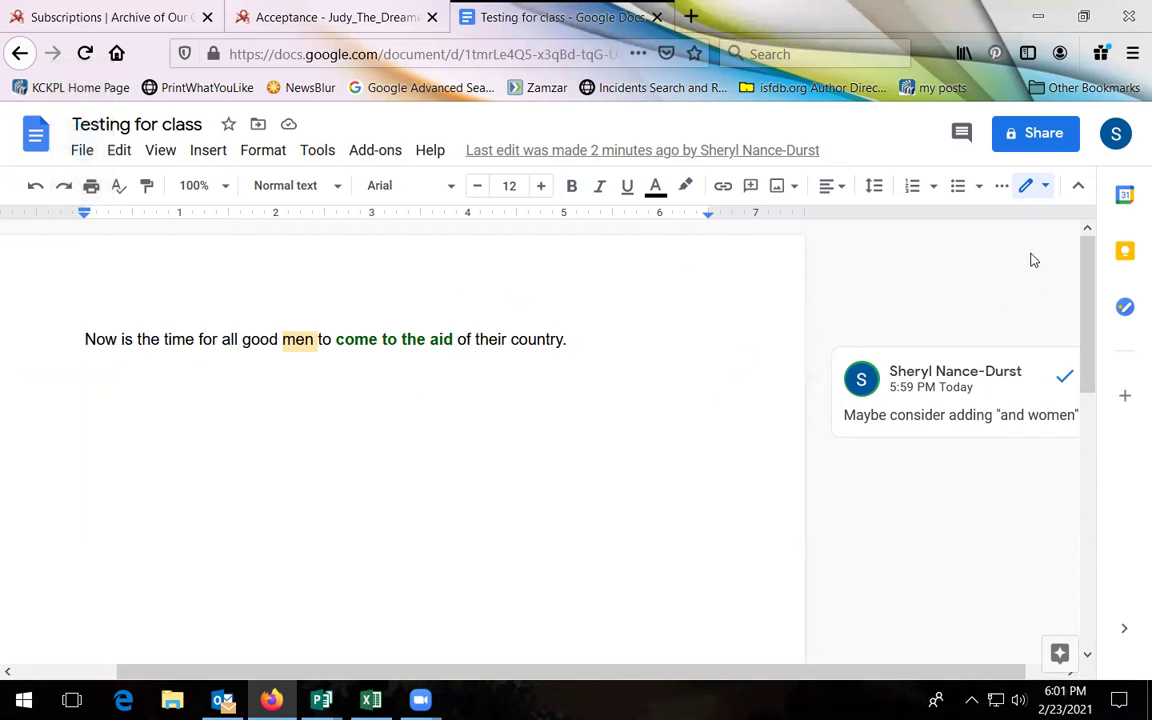
# - Switch the document to Viewing mode to look over its menus, and return it to Editing mode
pyautogui.click(1045, 193)
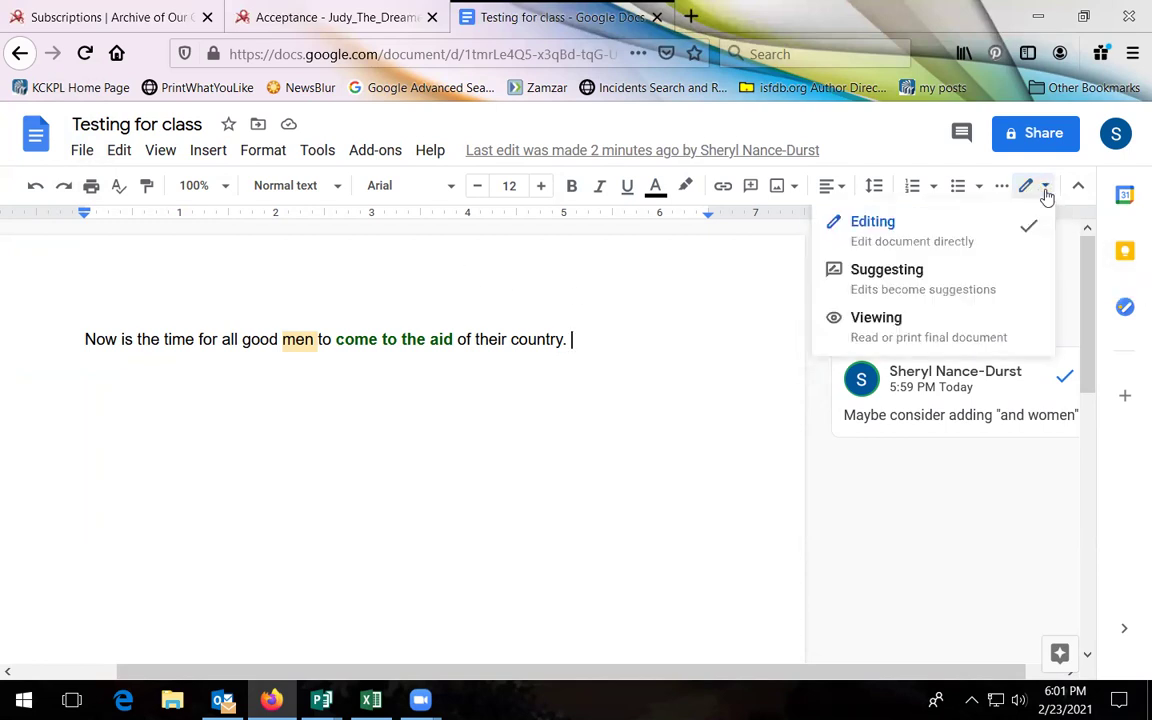
pyautogui.click(885, 338)
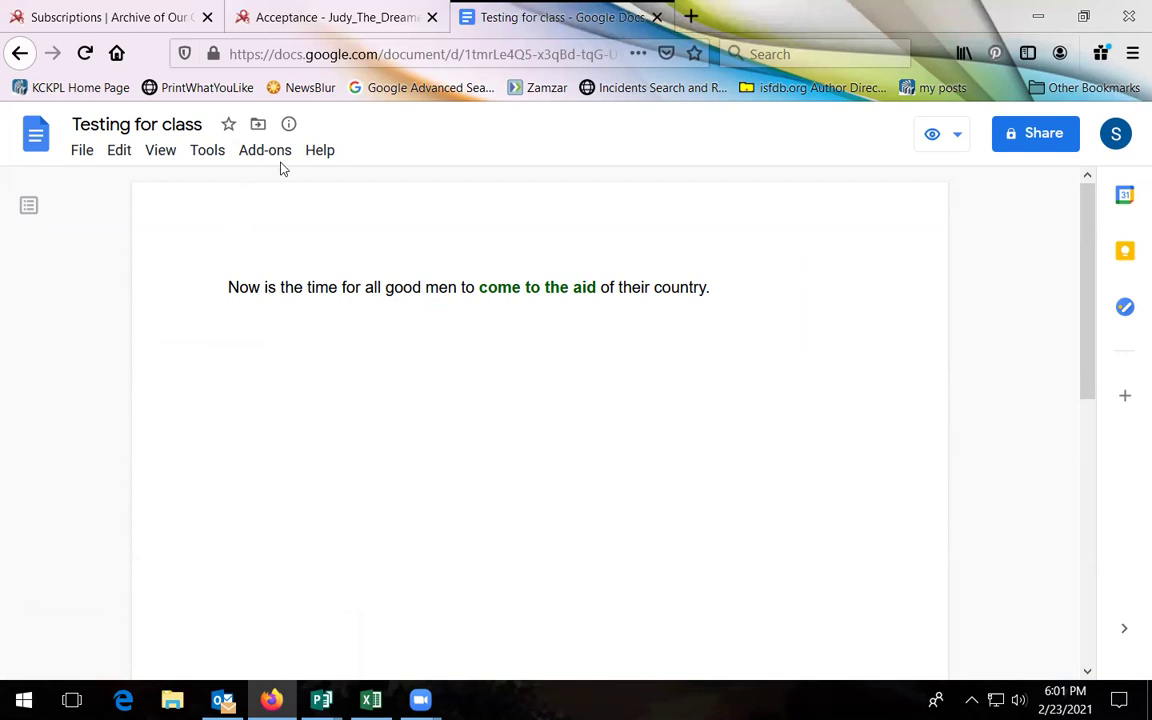
pyautogui.click(209, 160)
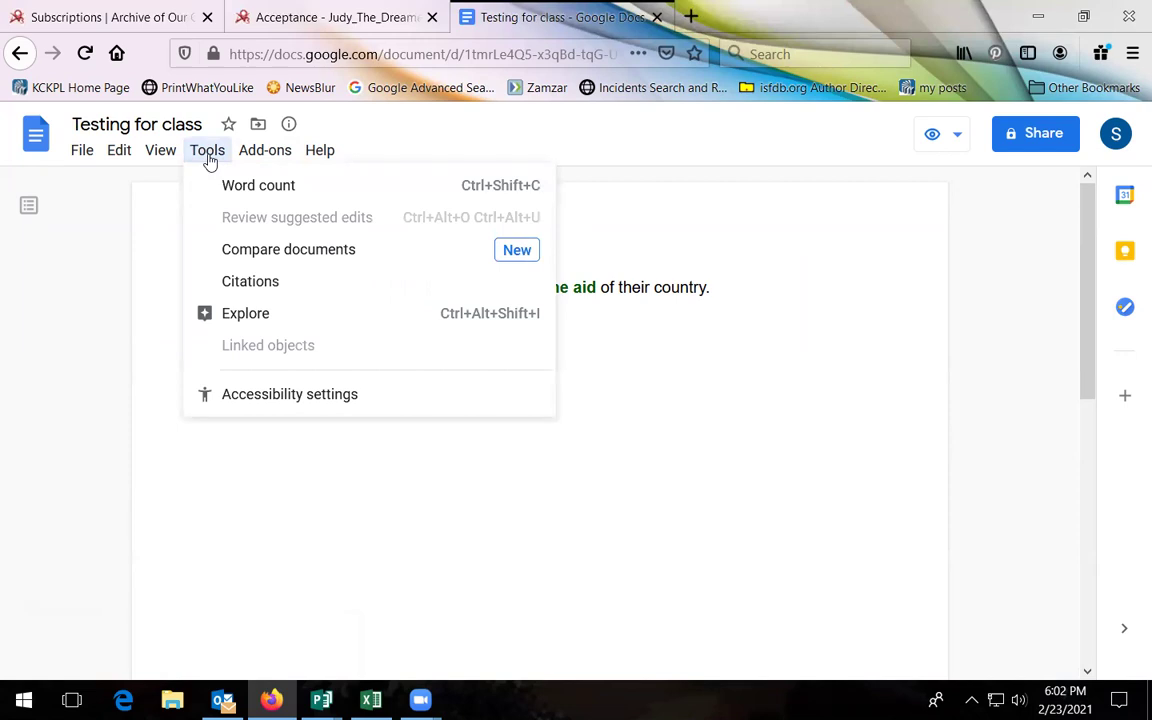
pyautogui.click(208, 157)
pyautogui.click(164, 154)
pyautogui.click(163, 154)
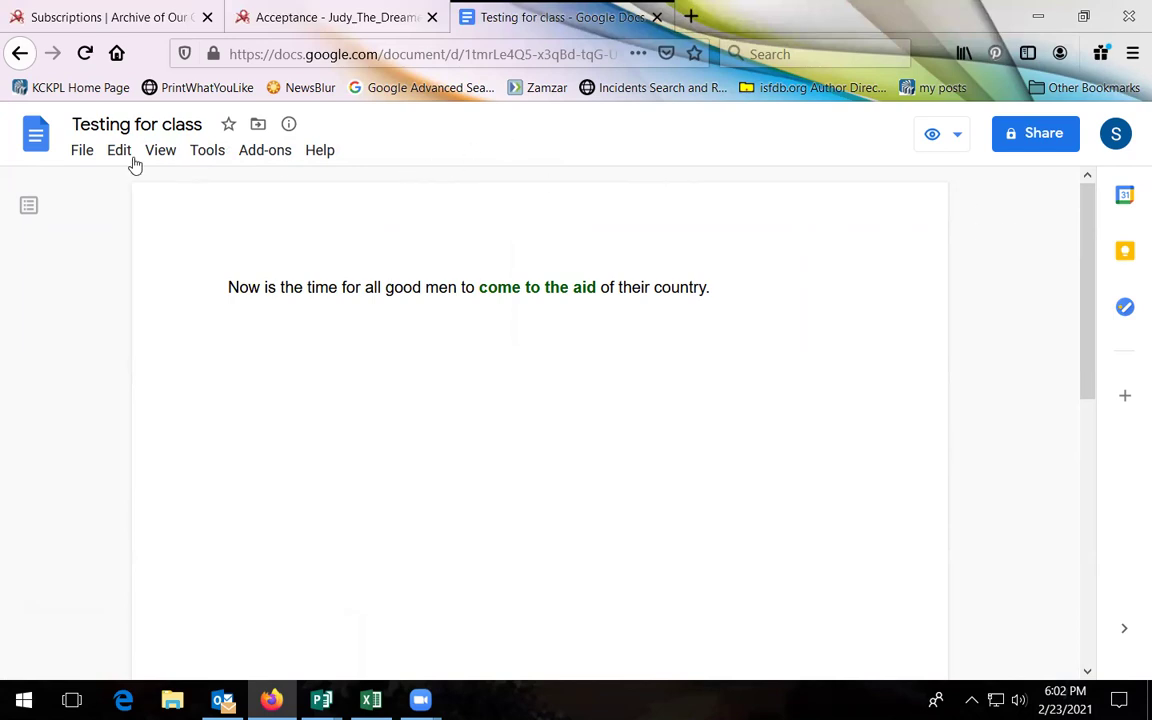
pyautogui.click(164, 154)
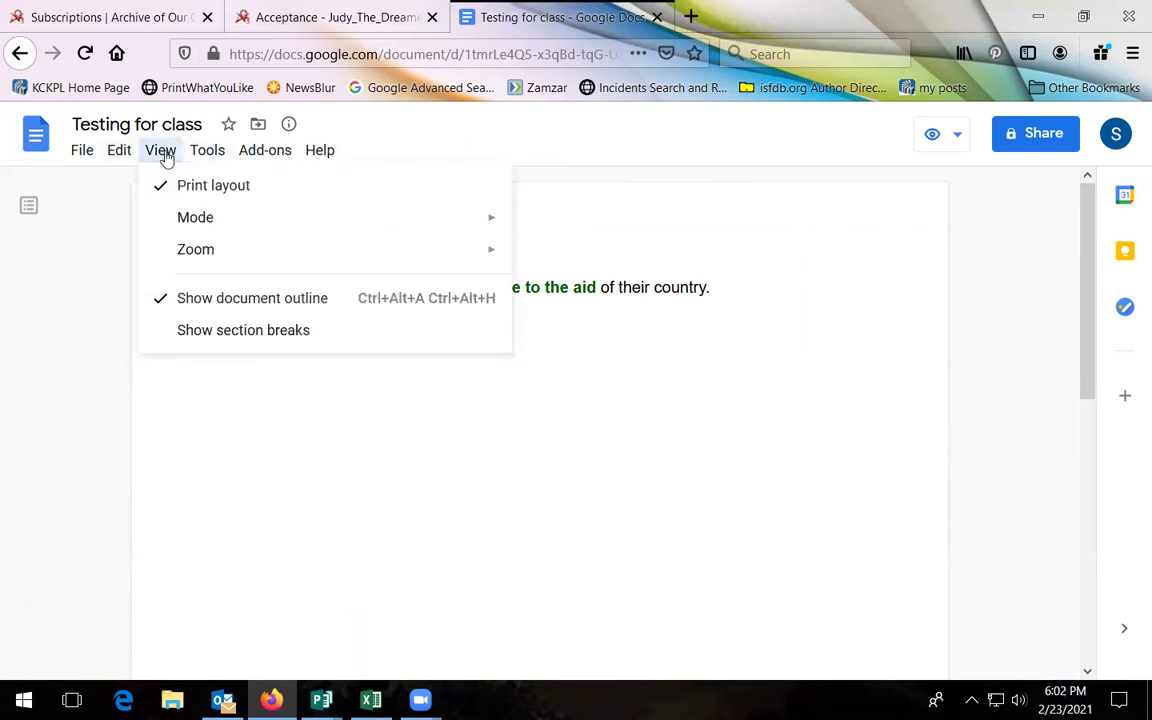
pyautogui.moveTo(219, 228)
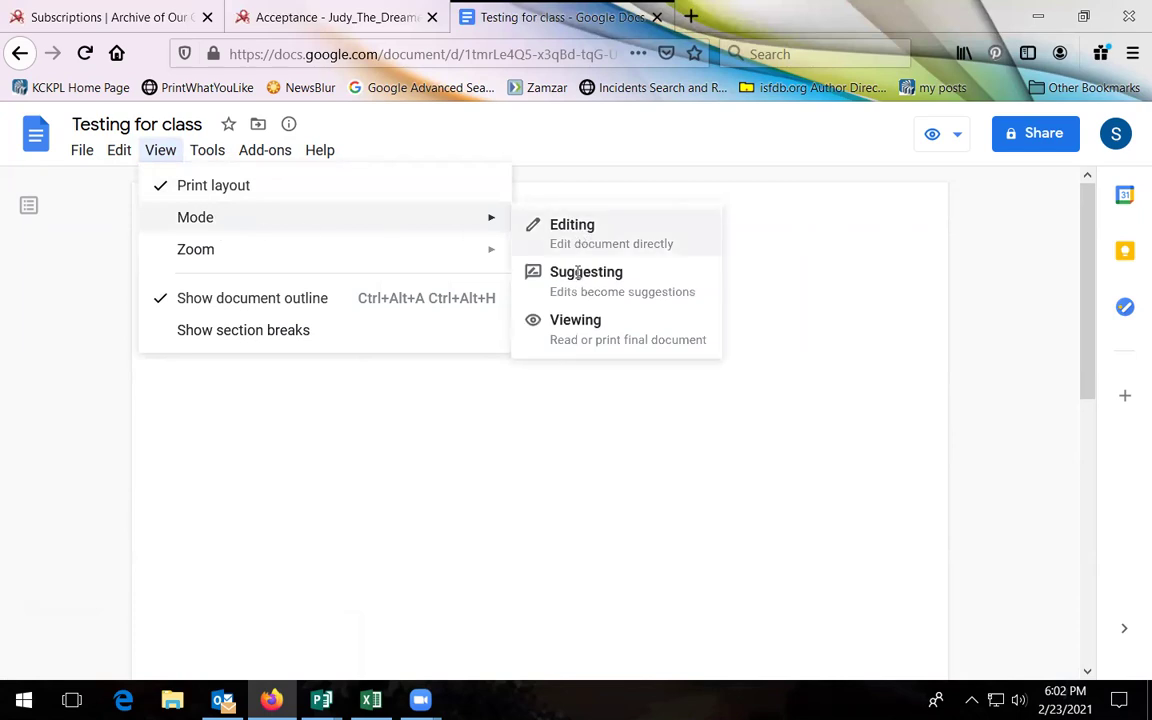
pyautogui.click(581, 230)
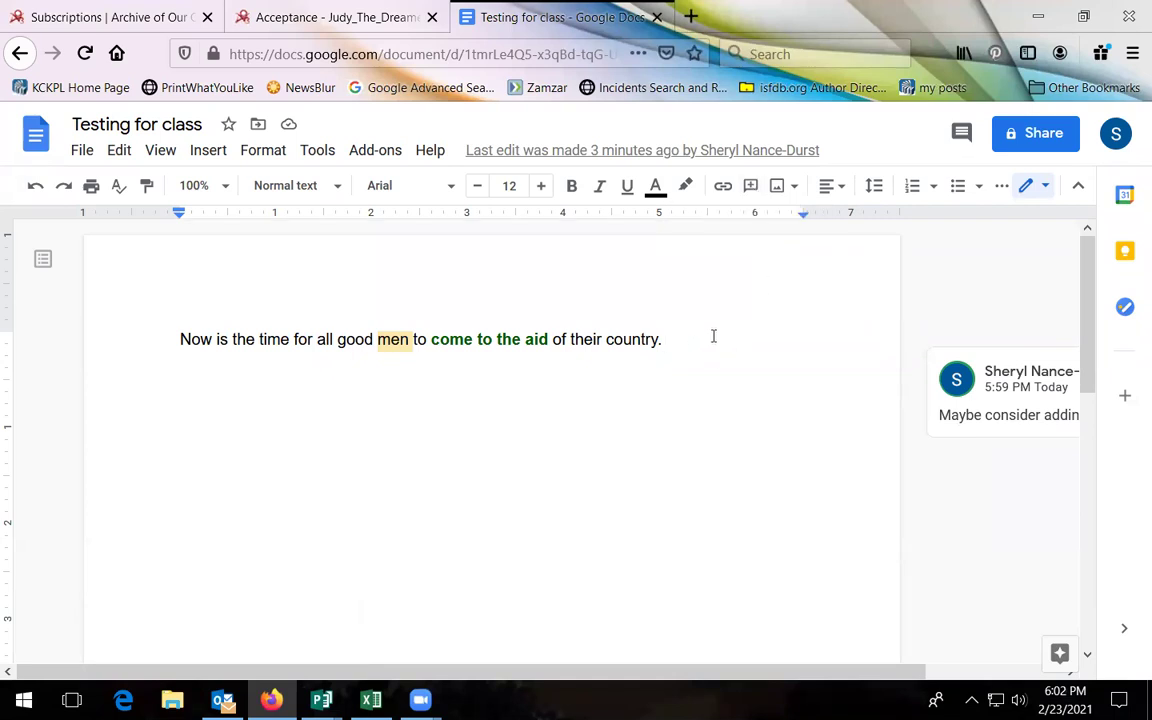
# - Search the web for "usa flag" images to insert after the sentence and select the first flag result
pyautogui.click(794, 191)
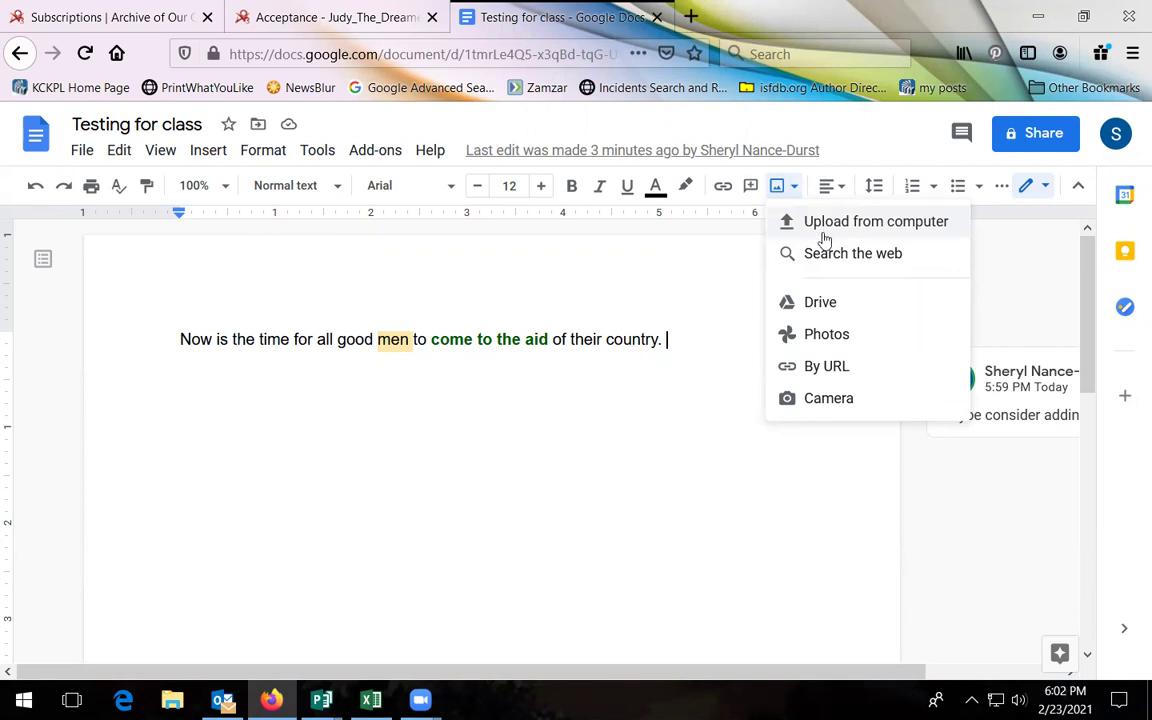
pyautogui.press('XF86AudioRaiseVolume')
pyautogui.press('XF86AudioRaiseVolume')
pyautogui.press('XF86AudioRaiseVolume')
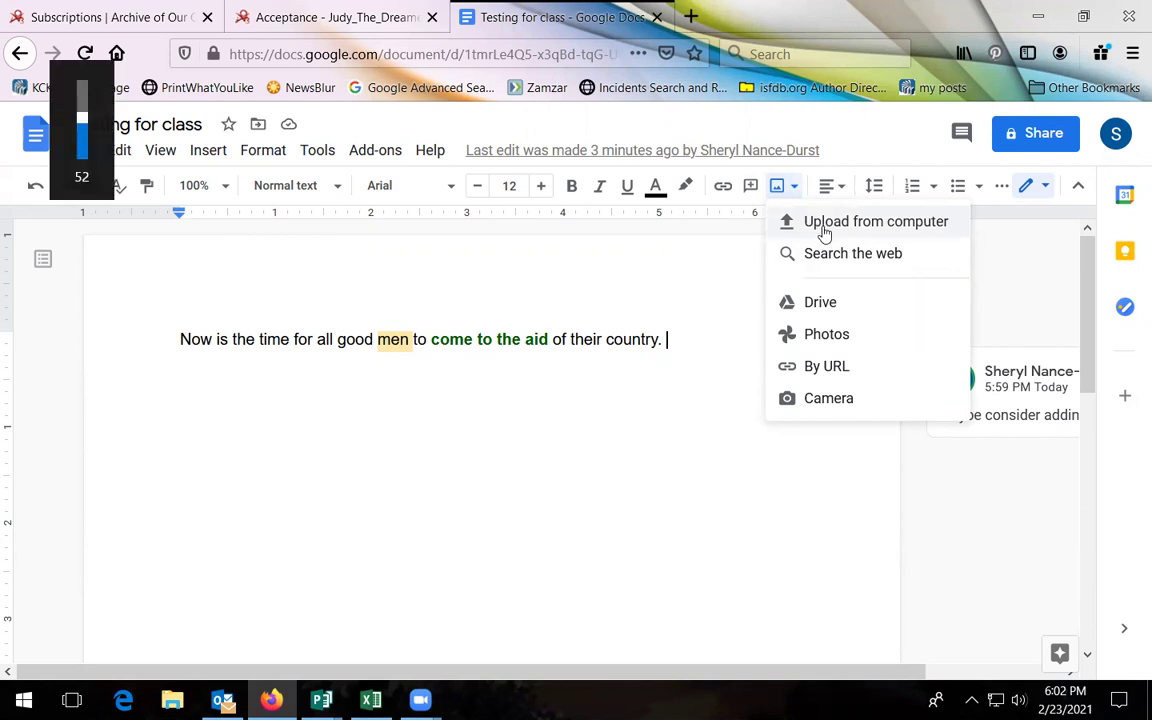
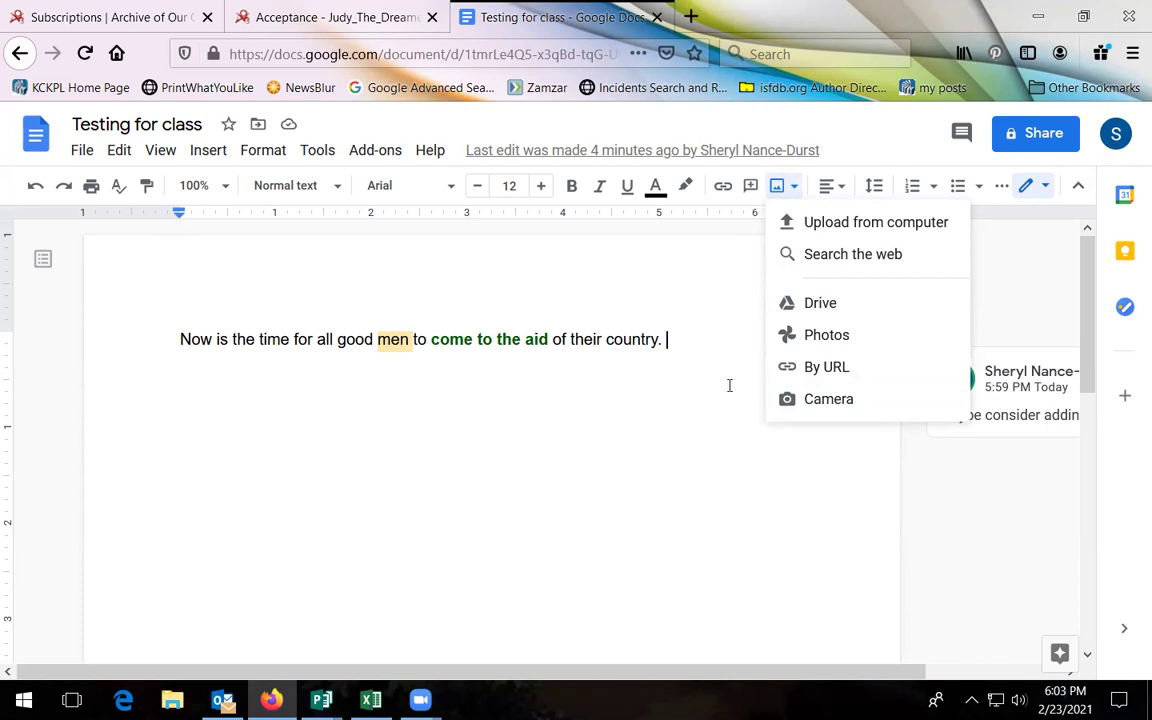
pyautogui.click(840, 256)
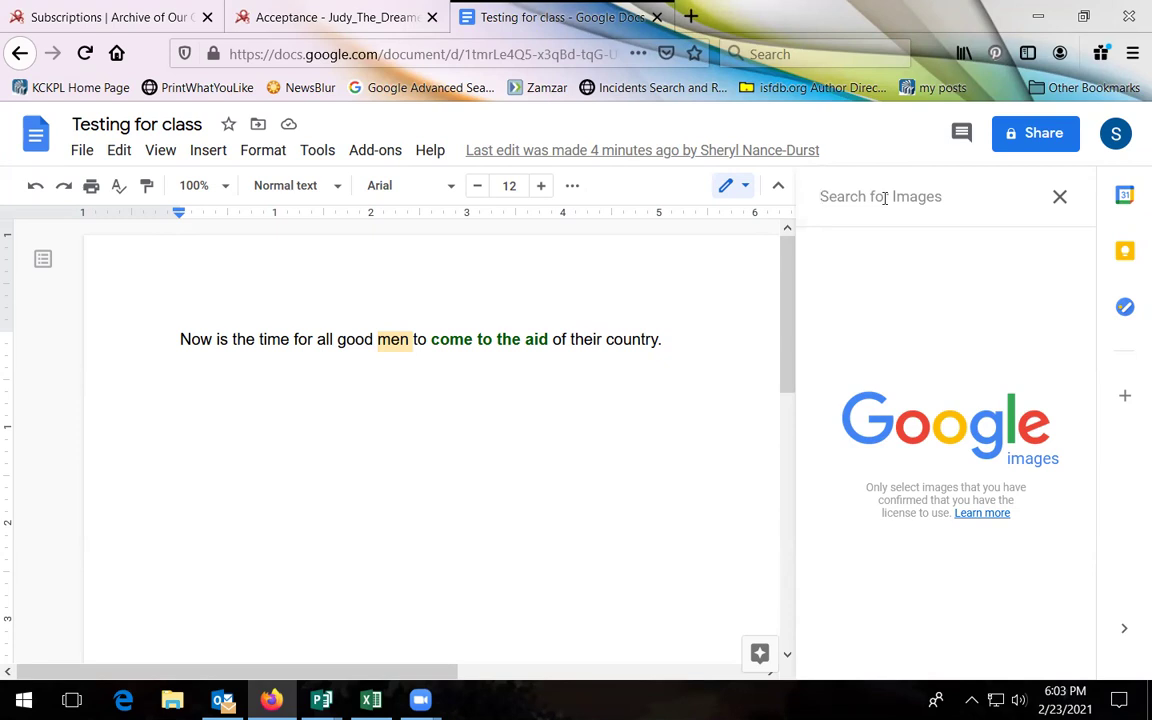
pyautogui.click(884, 197)
pyautogui.write('usa flag')
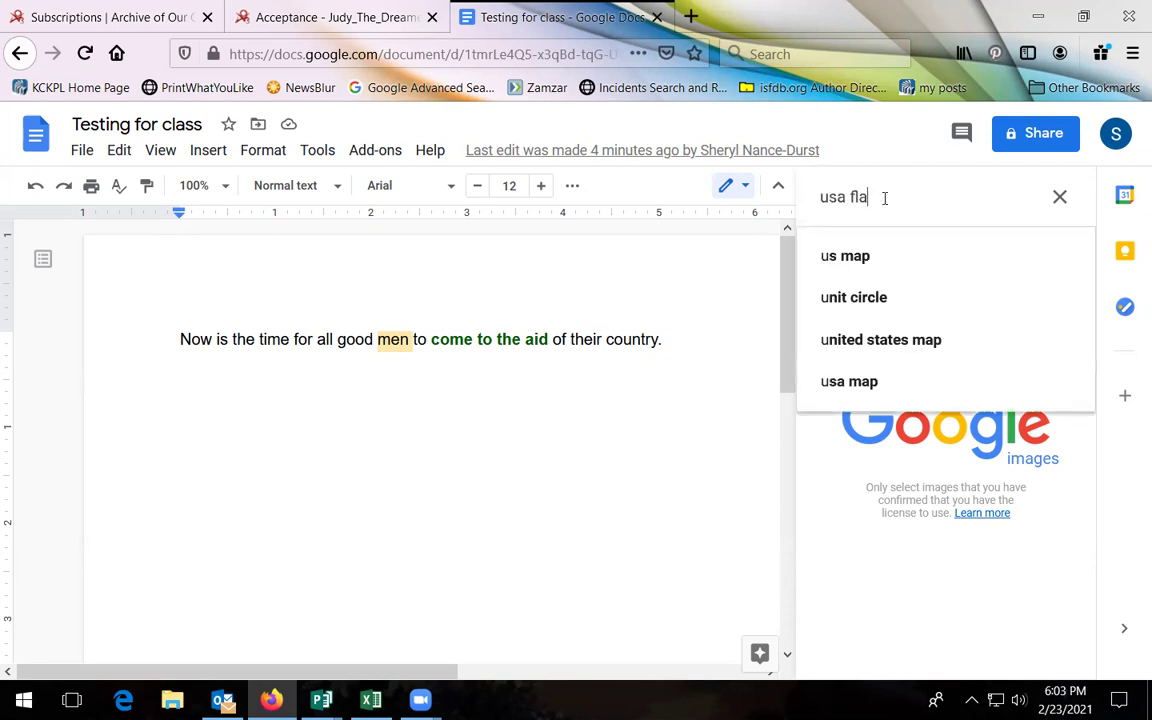
pyautogui.press('Return')
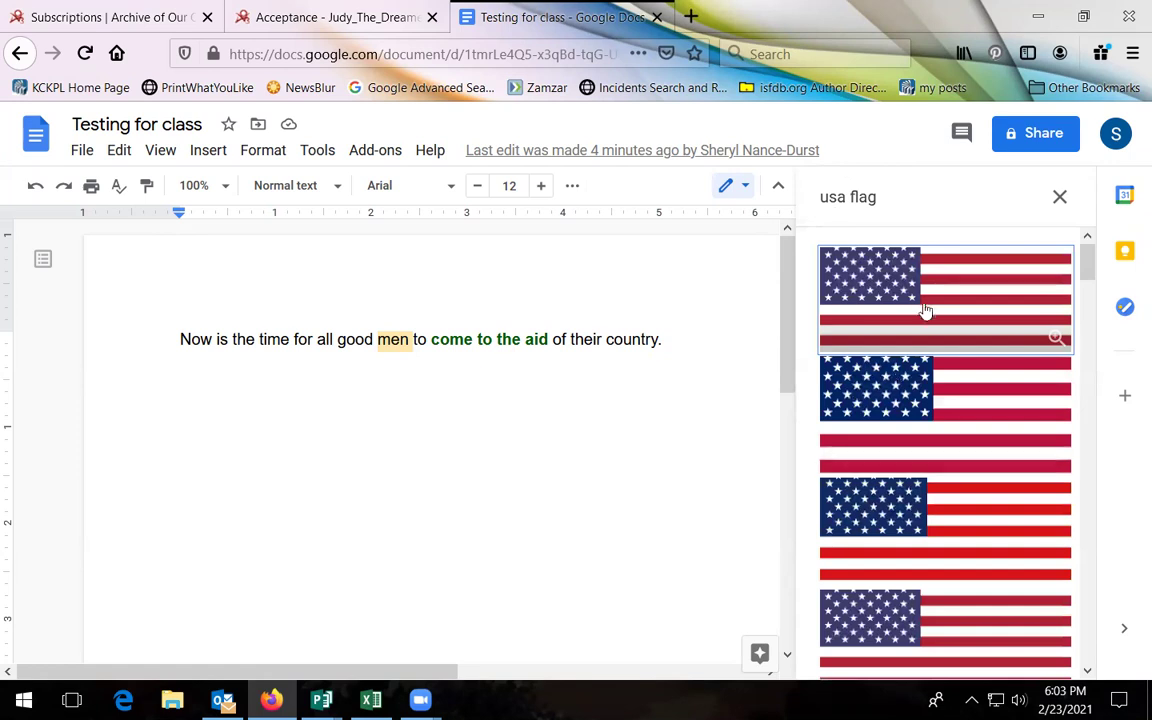
pyautogui.click(925, 308)
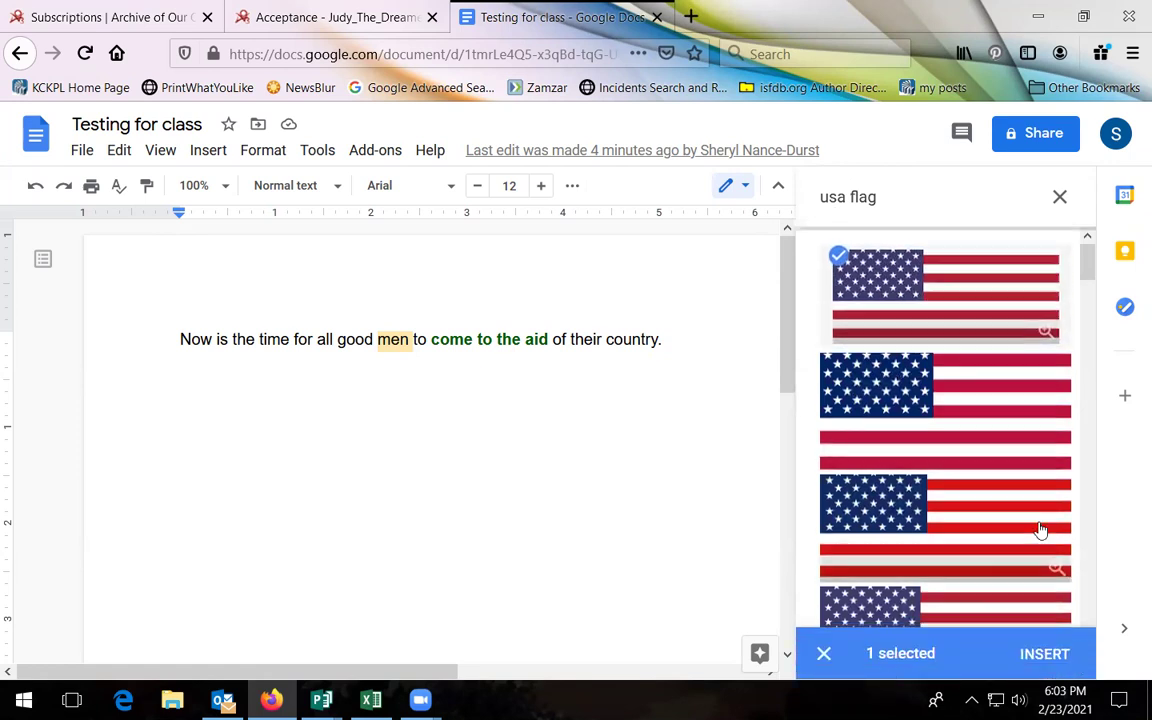
pyautogui.scroll(-1, 1040, 530)
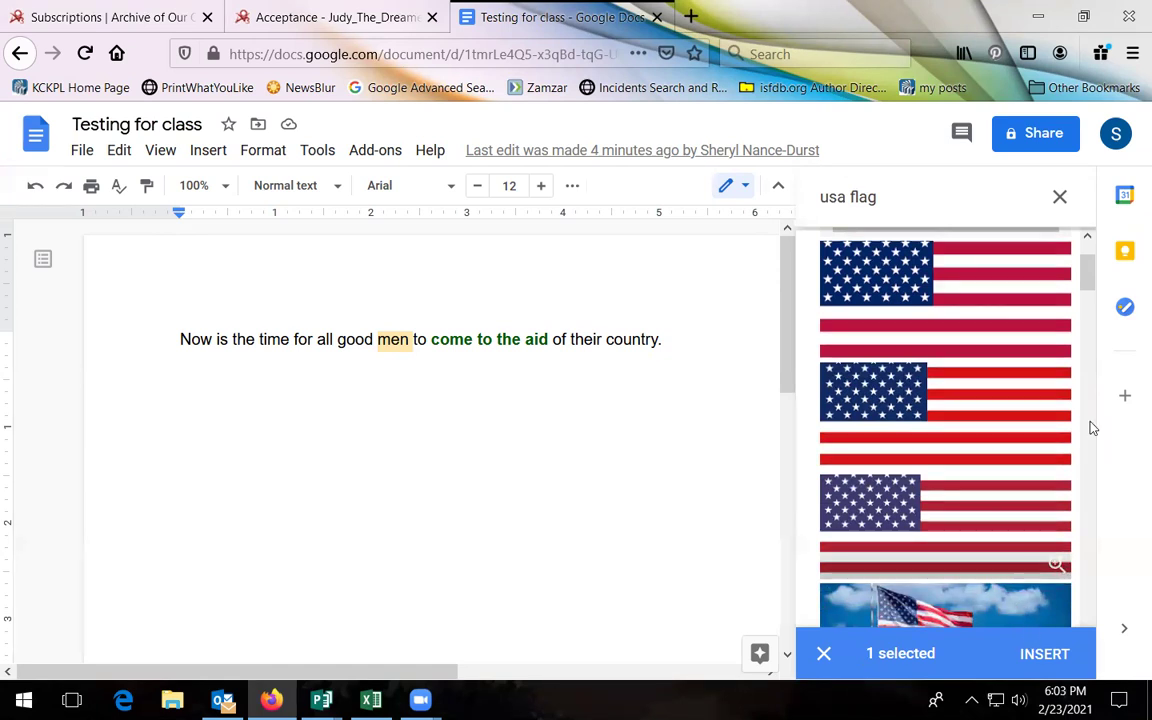
# - Close the web image search and reopen it
pyautogui.click(1059, 197)
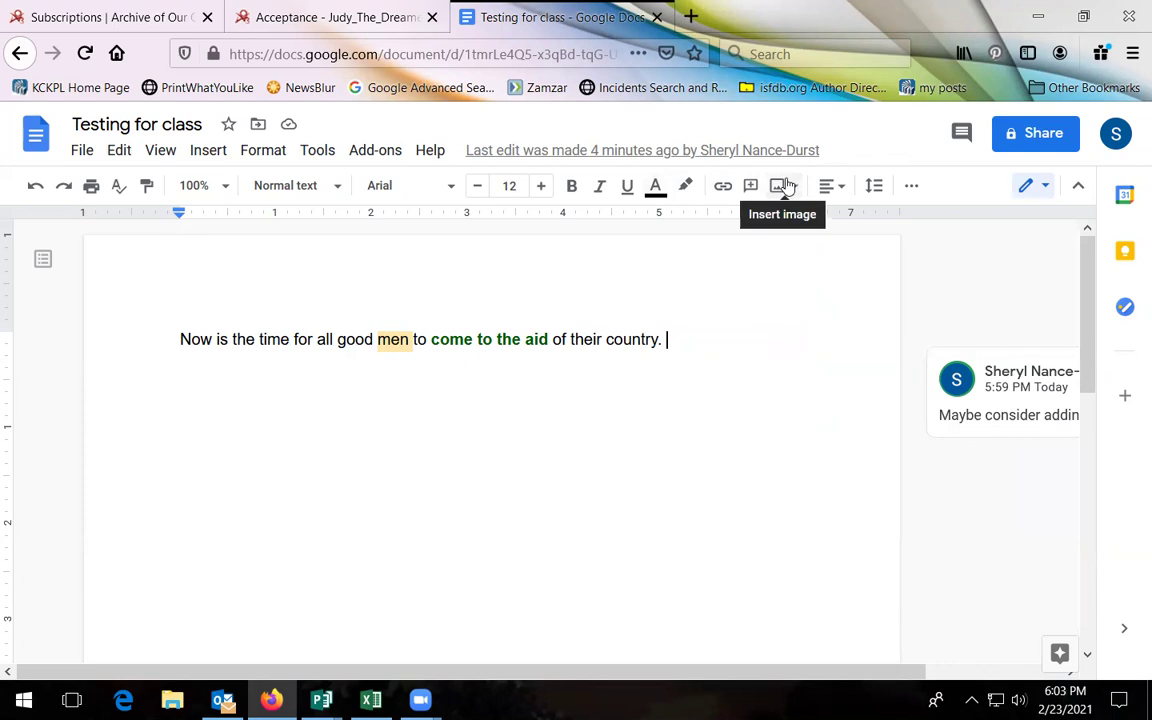
pyautogui.click(785, 186)
pyautogui.click(813, 251)
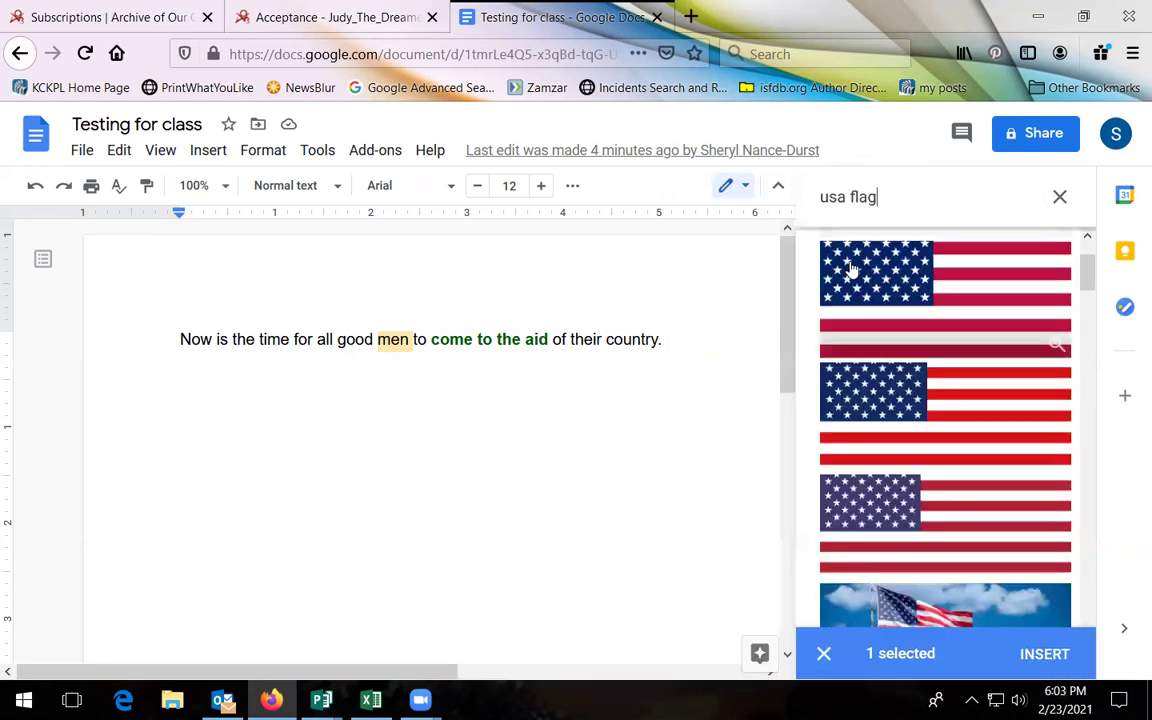
# - Insert a USA flag from the web image results after the sentence and shrink it proportionally to about 2.6 inches wide
pyautogui.click(887, 267)
pyautogui.doubleClick(886, 318)
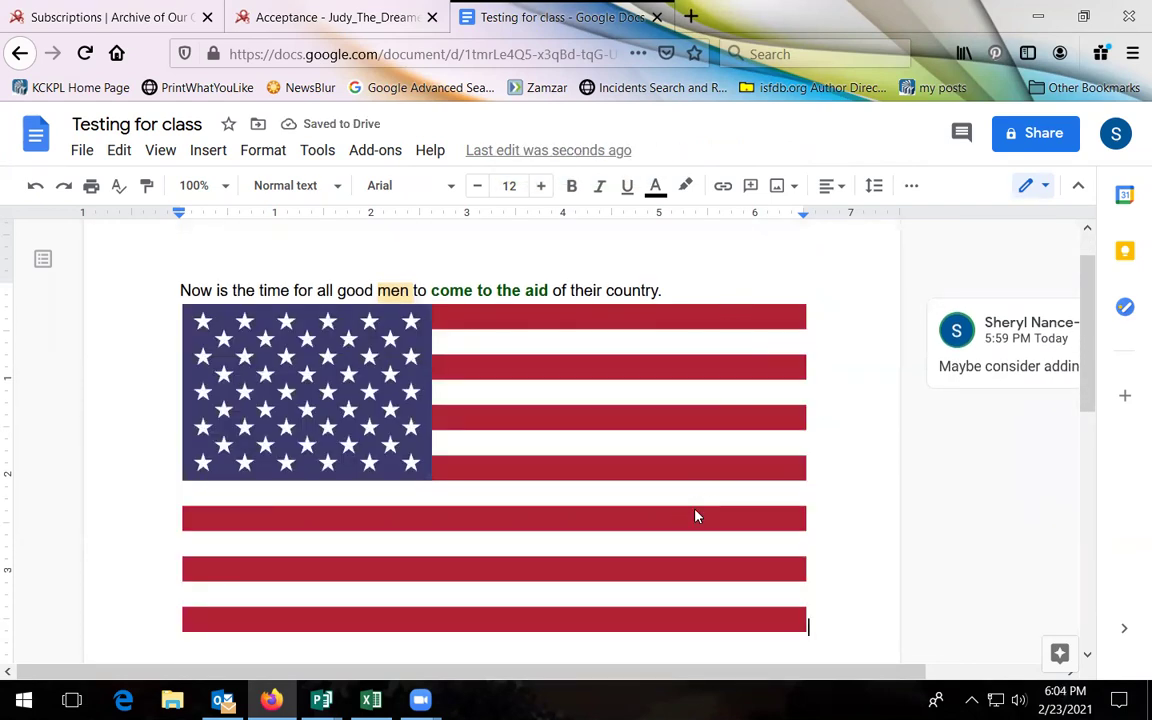
pyautogui.click(697, 516)
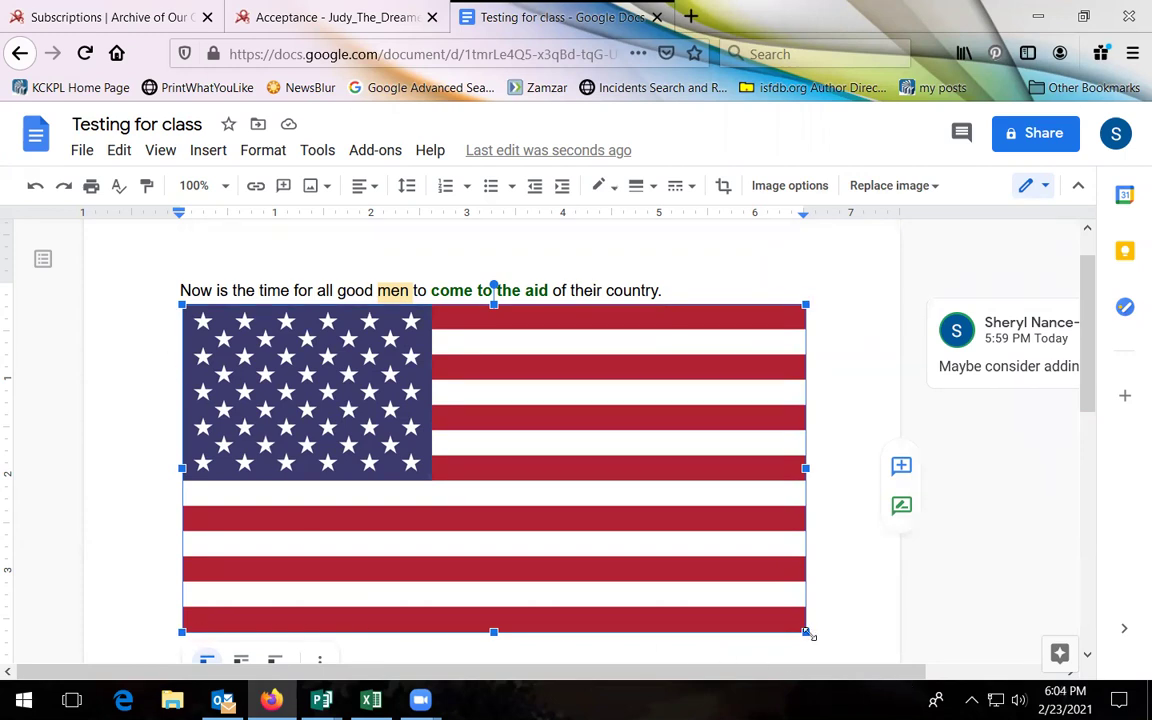
pyautogui.moveTo(806, 633); pyautogui.dragTo(427, 428)
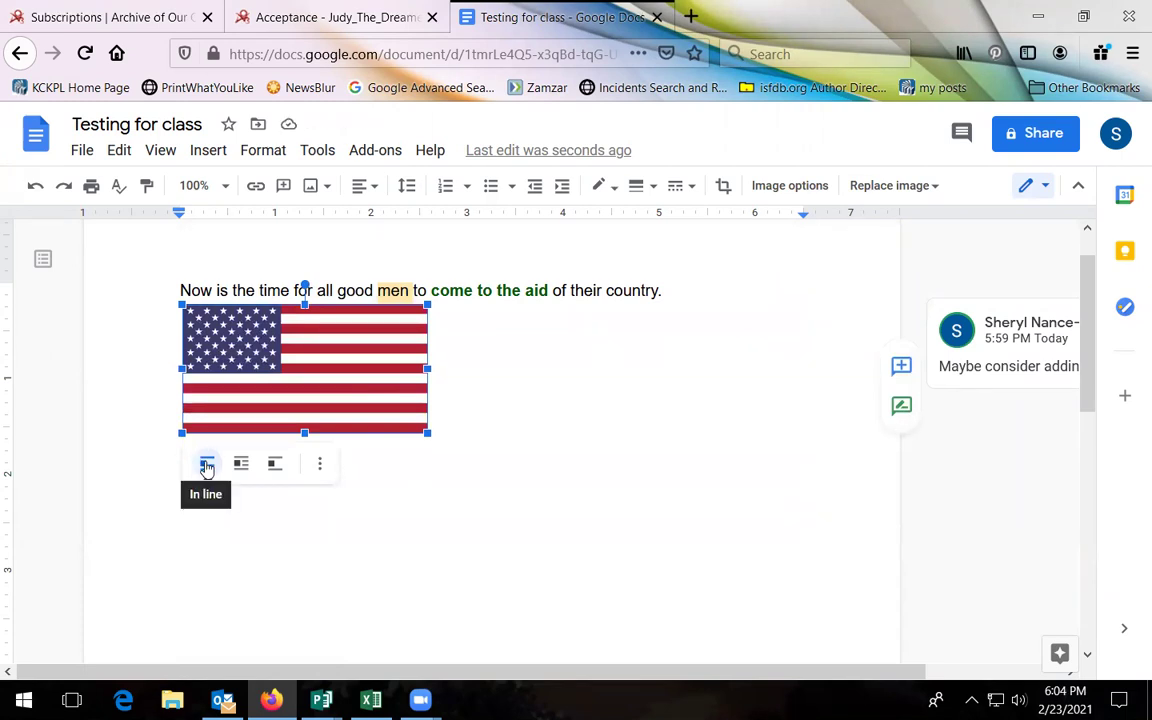
pyautogui.click(674, 291)
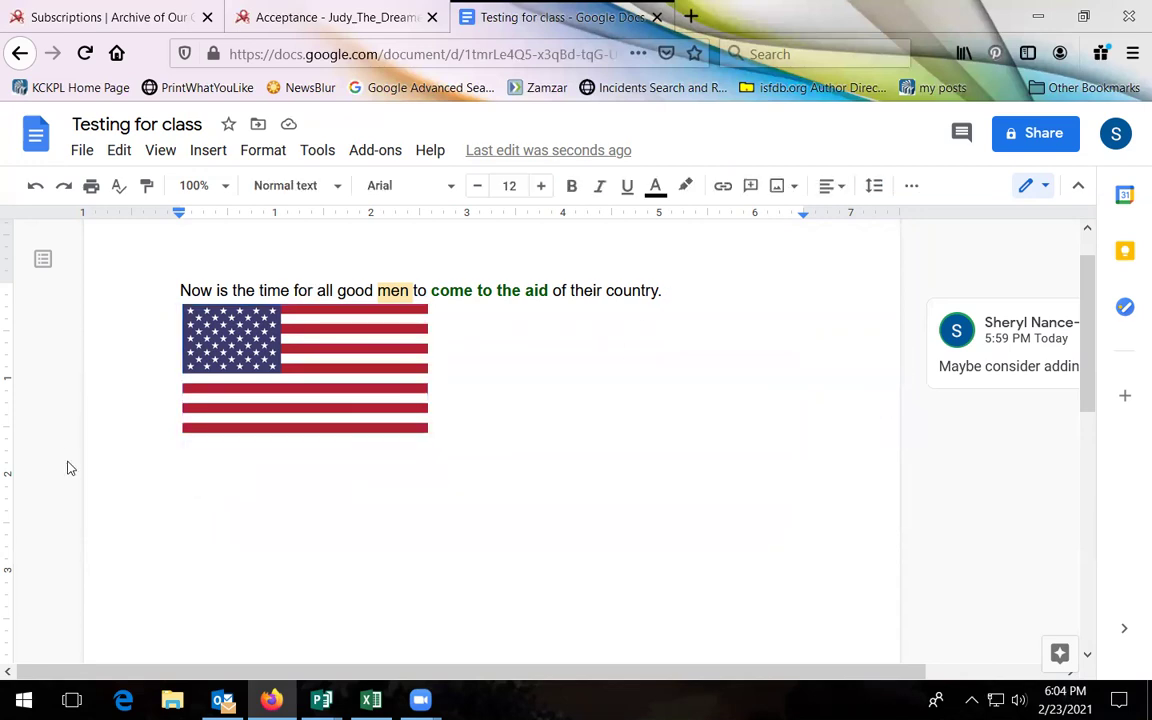
# - Copy the whole sentence and paste it repeatedly before and after the flag to build a longer paragraph
pyautogui.click(249, 419)
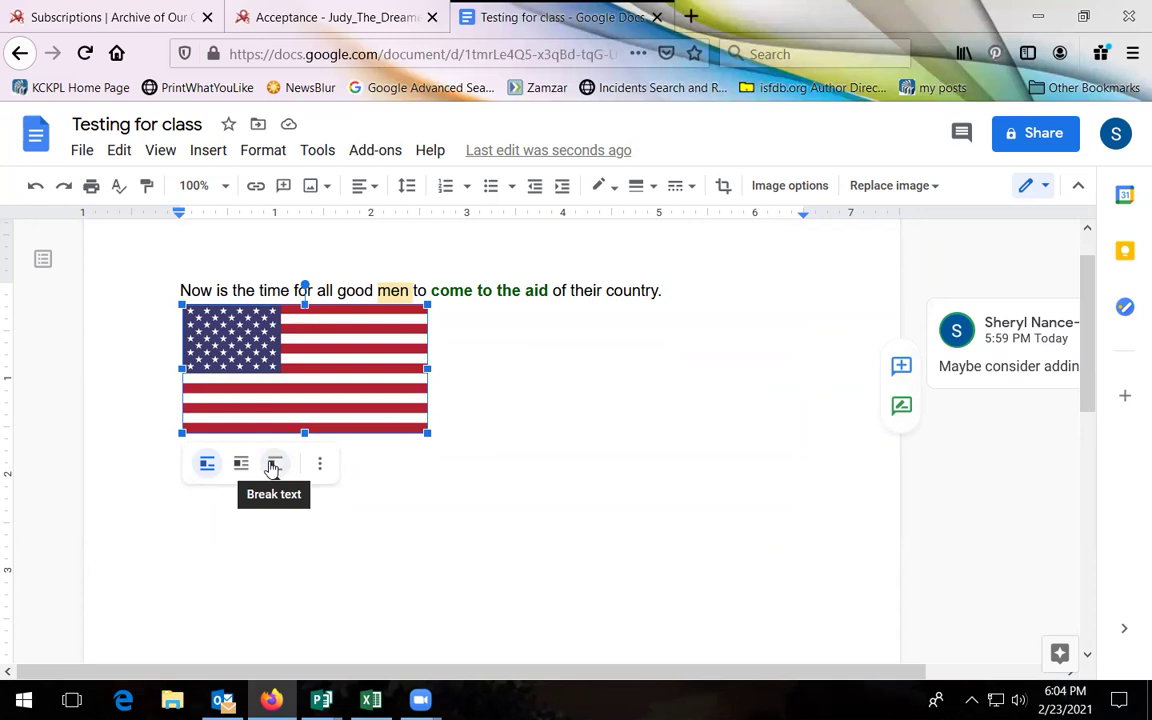
pyautogui.click(705, 291)
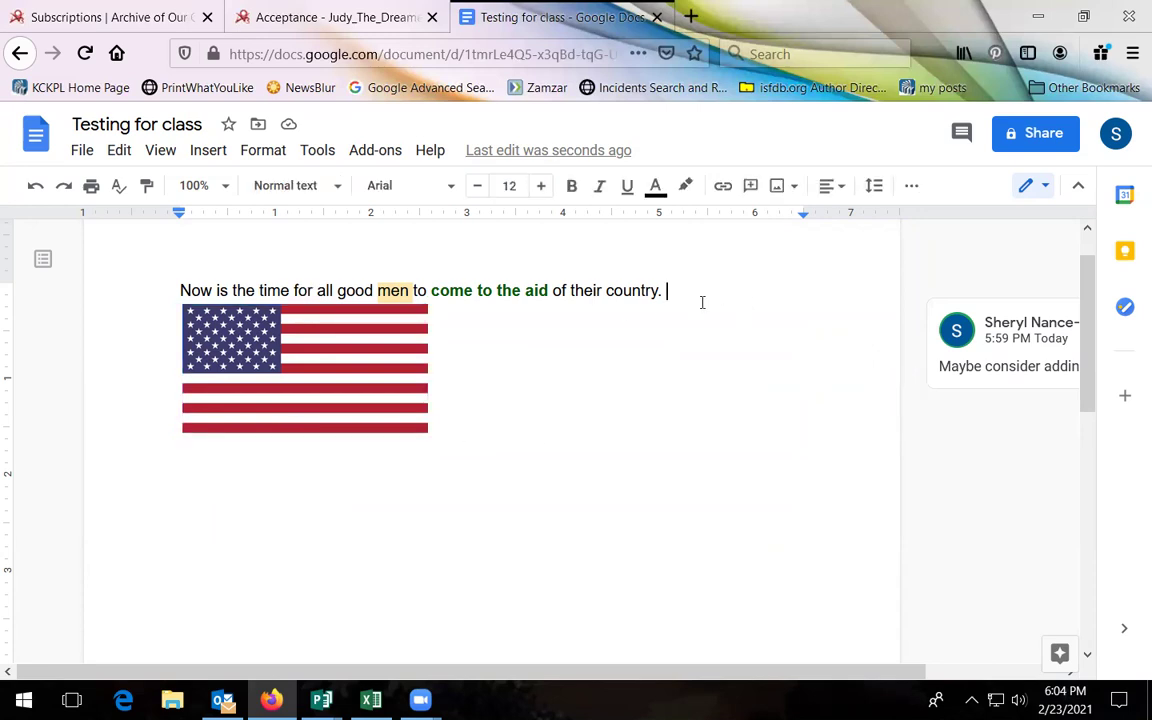
pyautogui.moveTo(692, 297); pyautogui.dragTo(176, 292)
pyautogui.hotkey('ctrl', 'c')
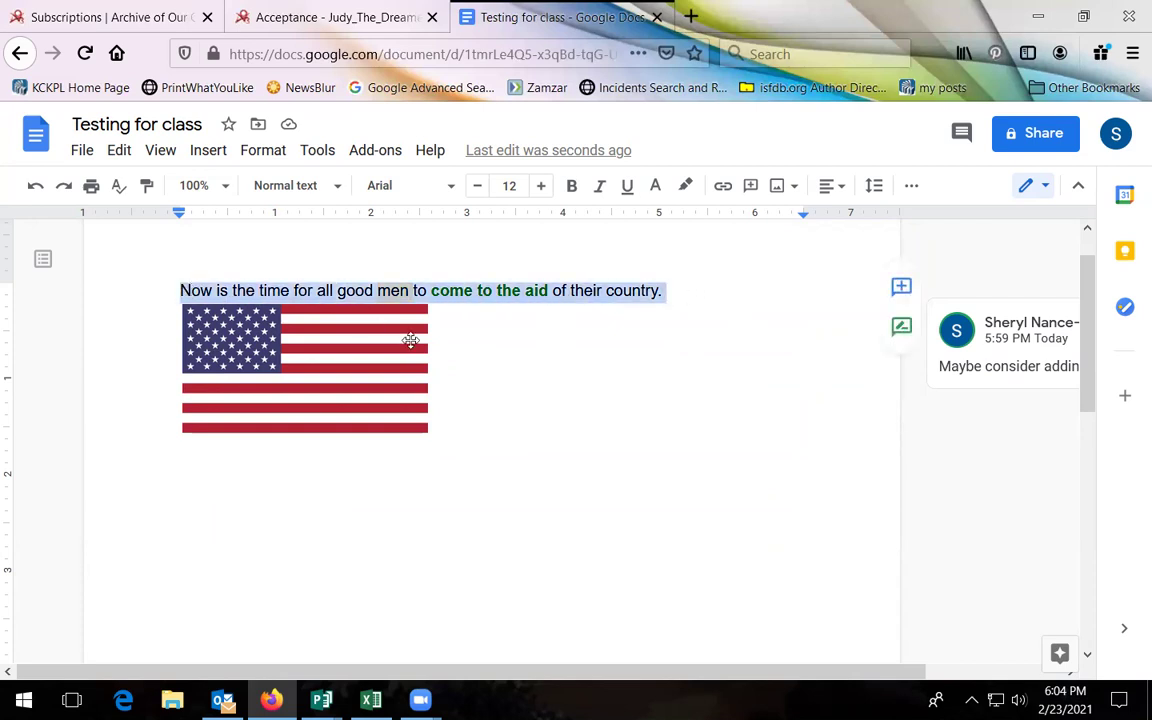
pyautogui.click(697, 299)
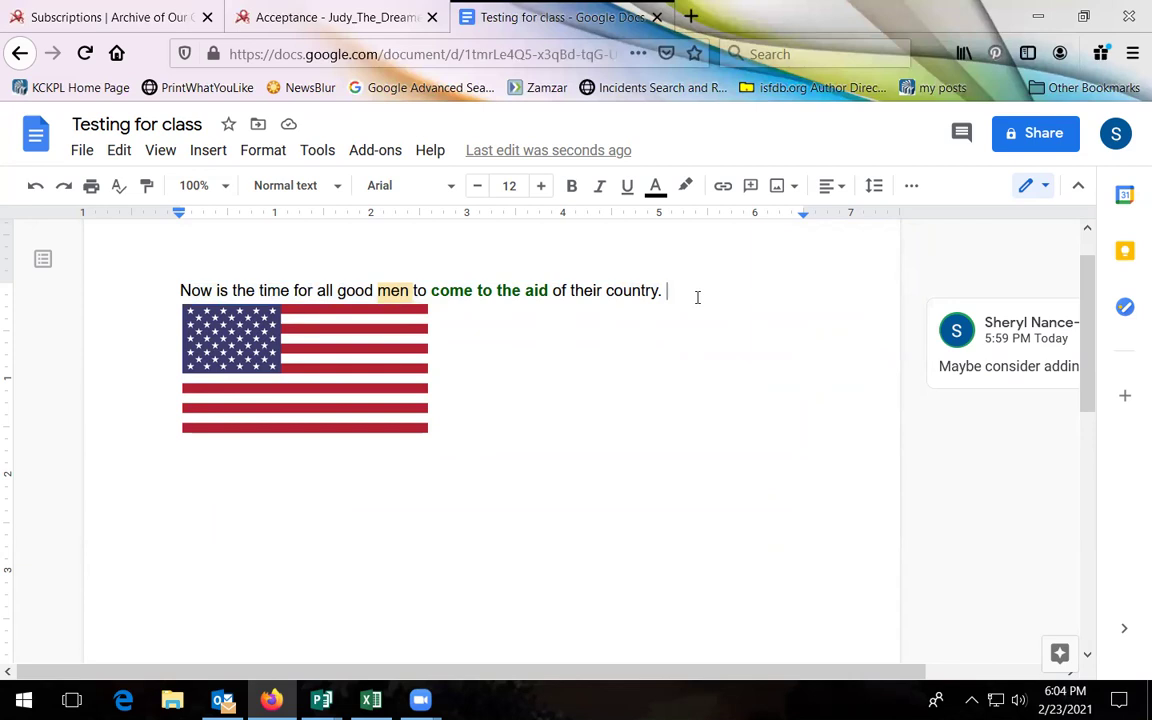
pyautogui.hotkey('ctrl', 'v')
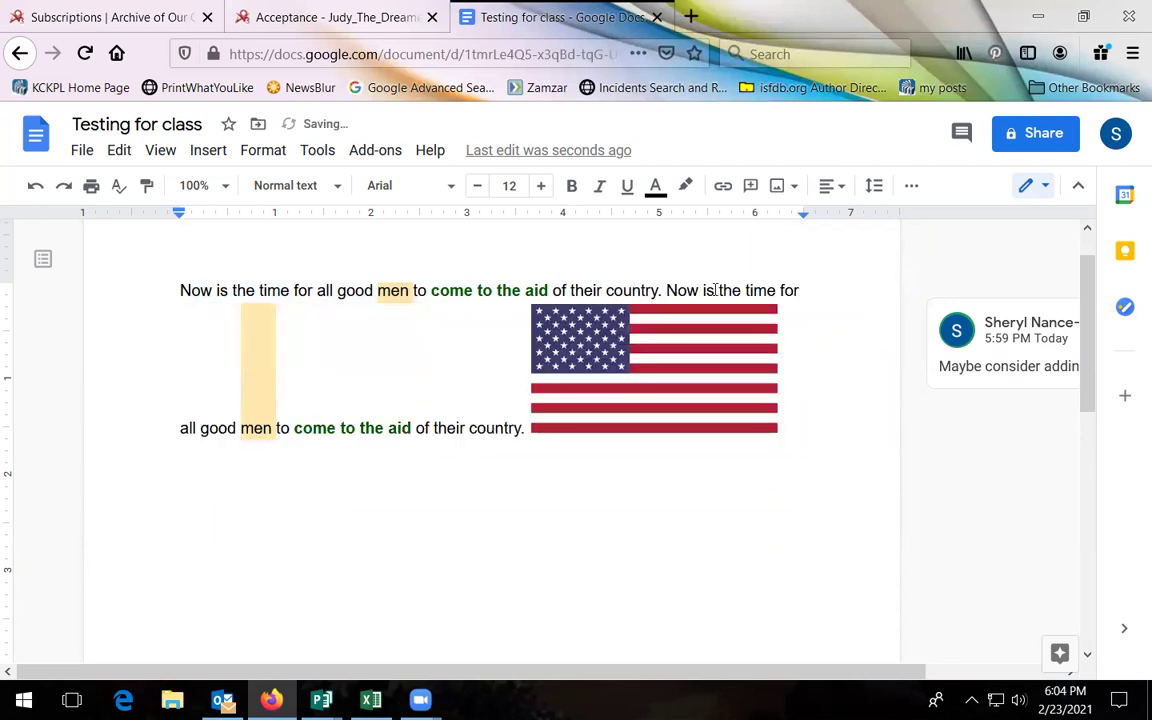
pyautogui.hotkey('ctrl', 'v')
pyautogui.hotkey('ctrl', 'v')
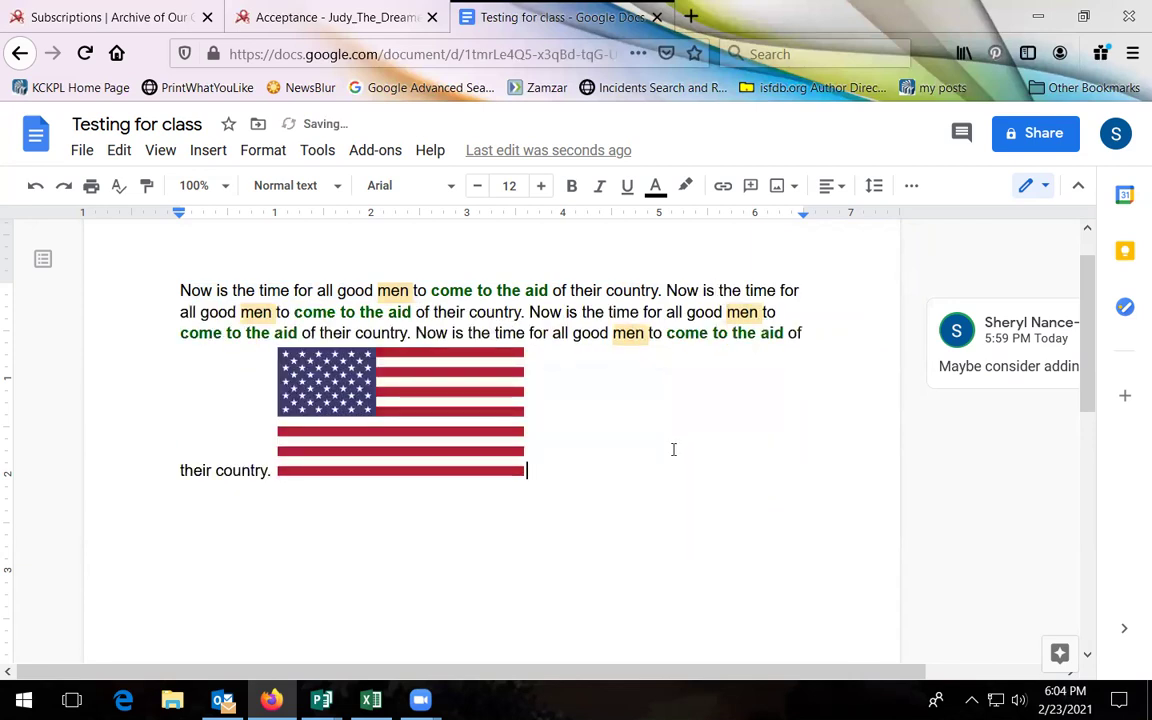
pyautogui.hotkey('ctrl', 'v')
pyautogui.hotkey('ctrl', 'v')
pyautogui.hotkey('ctrl', 'v')
# - Check the comment attached to the copied instances of "men" above and below the flag
pyautogui.click(469, 450)
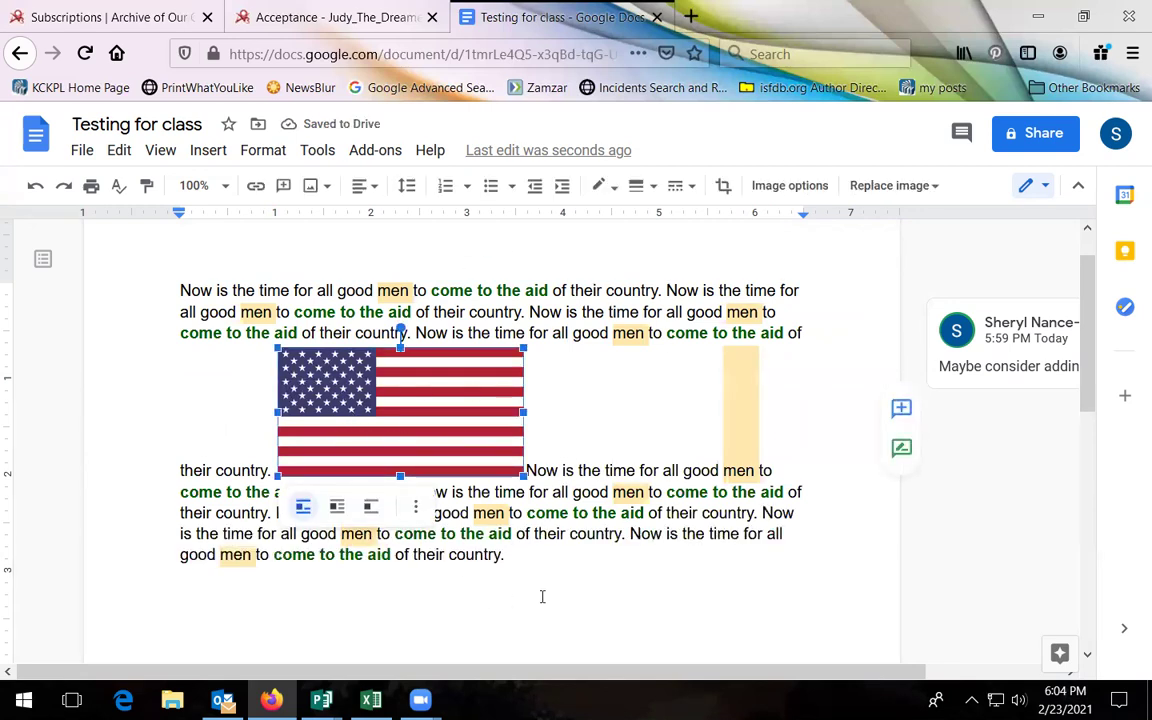
pyautogui.click(621, 333)
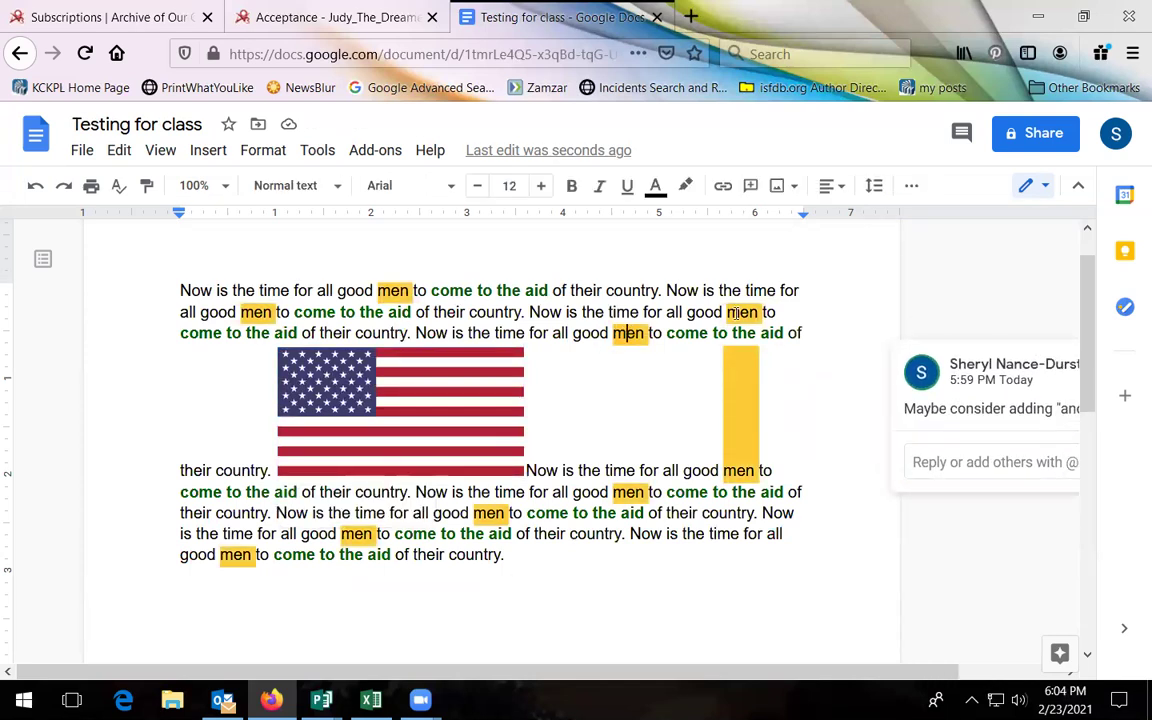
pyautogui.click(628, 492)
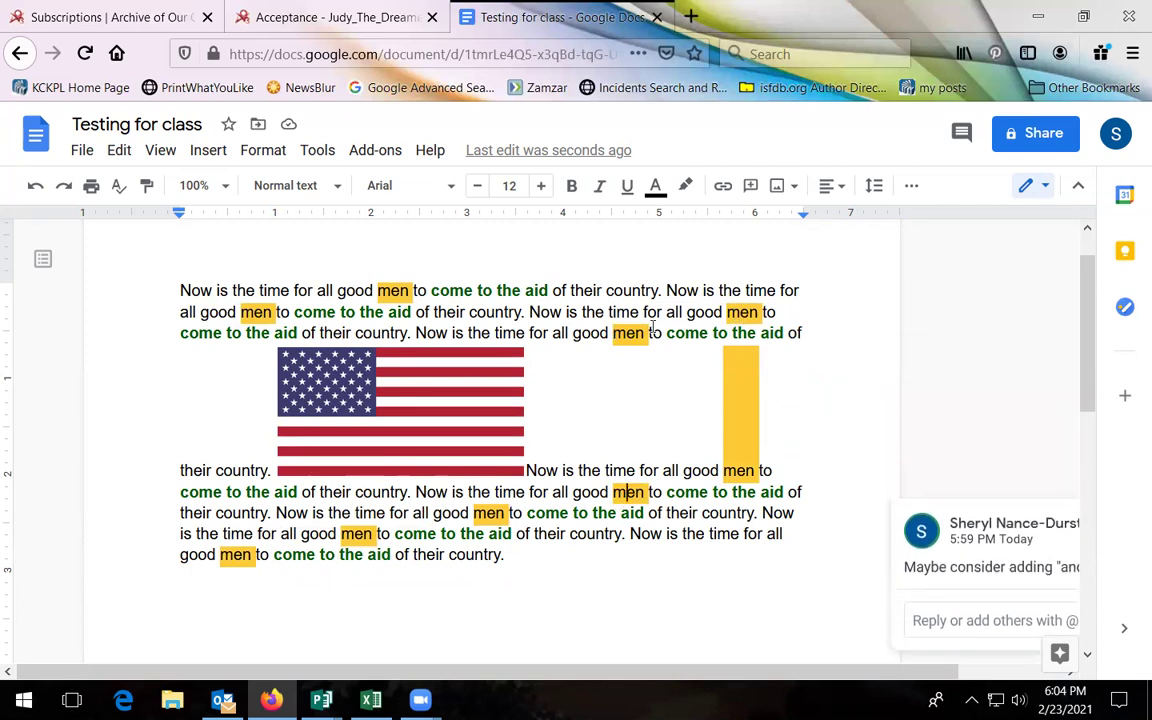
# - Wrap the paragraph text around the flag image
pyautogui.click(426, 452)
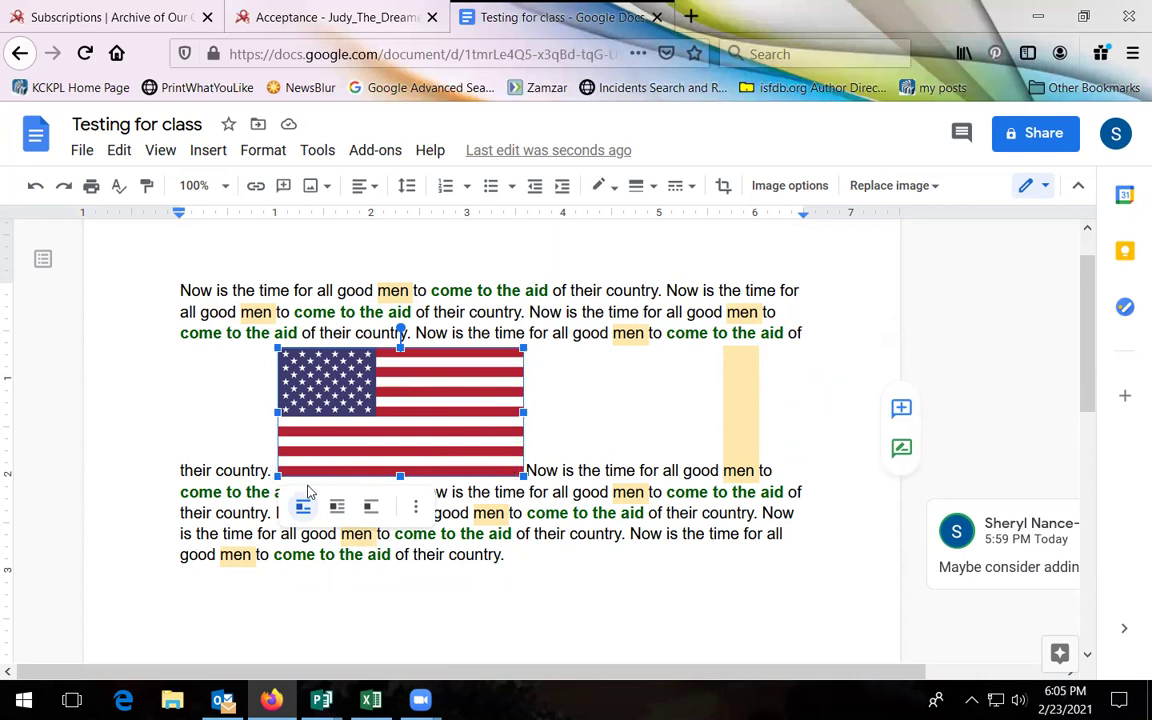
pyautogui.click(538, 469)
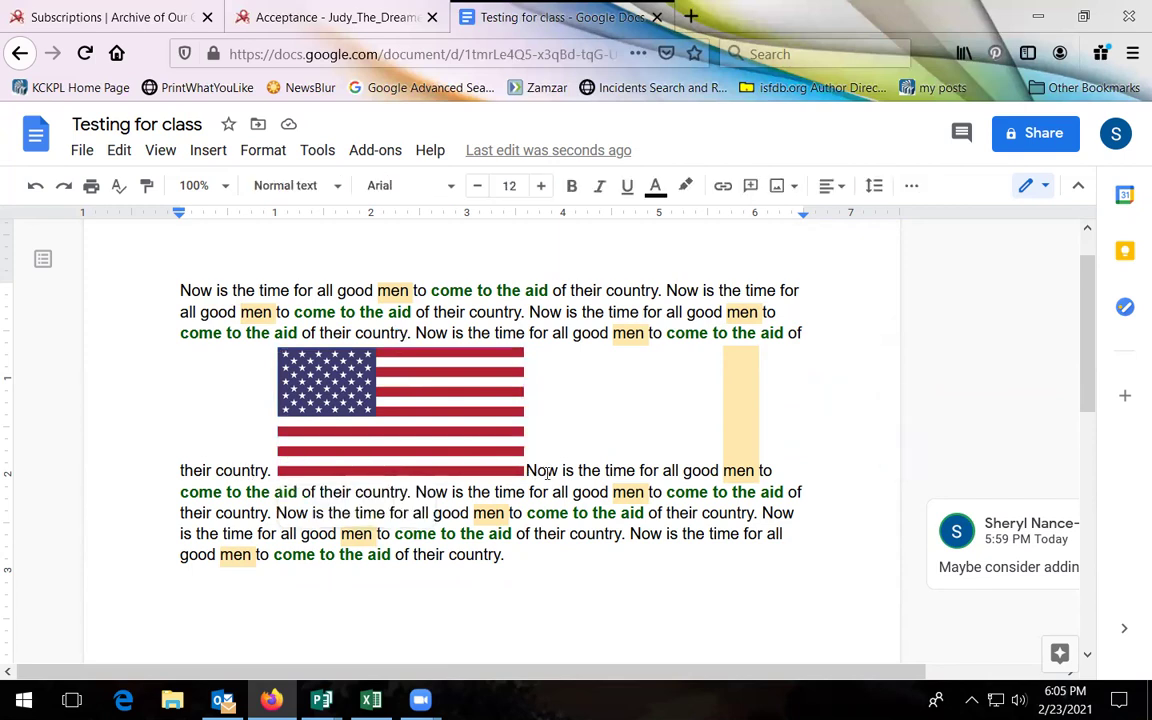
pyautogui.click(417, 420)
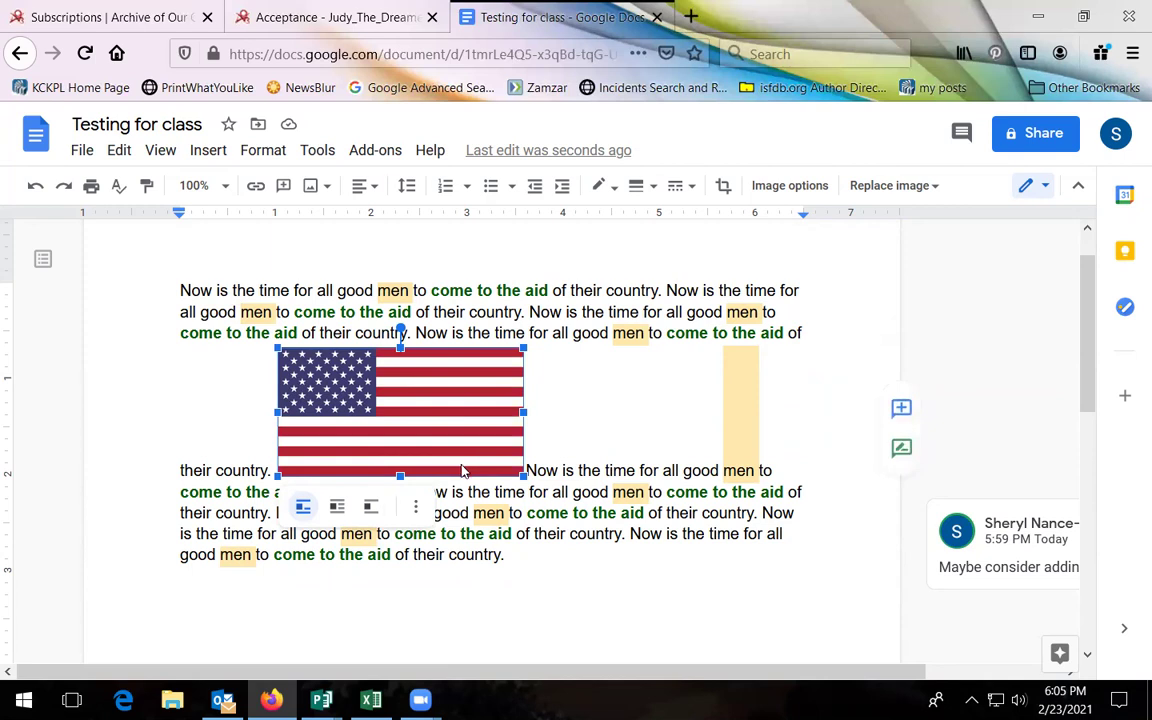
pyautogui.click(337, 507)
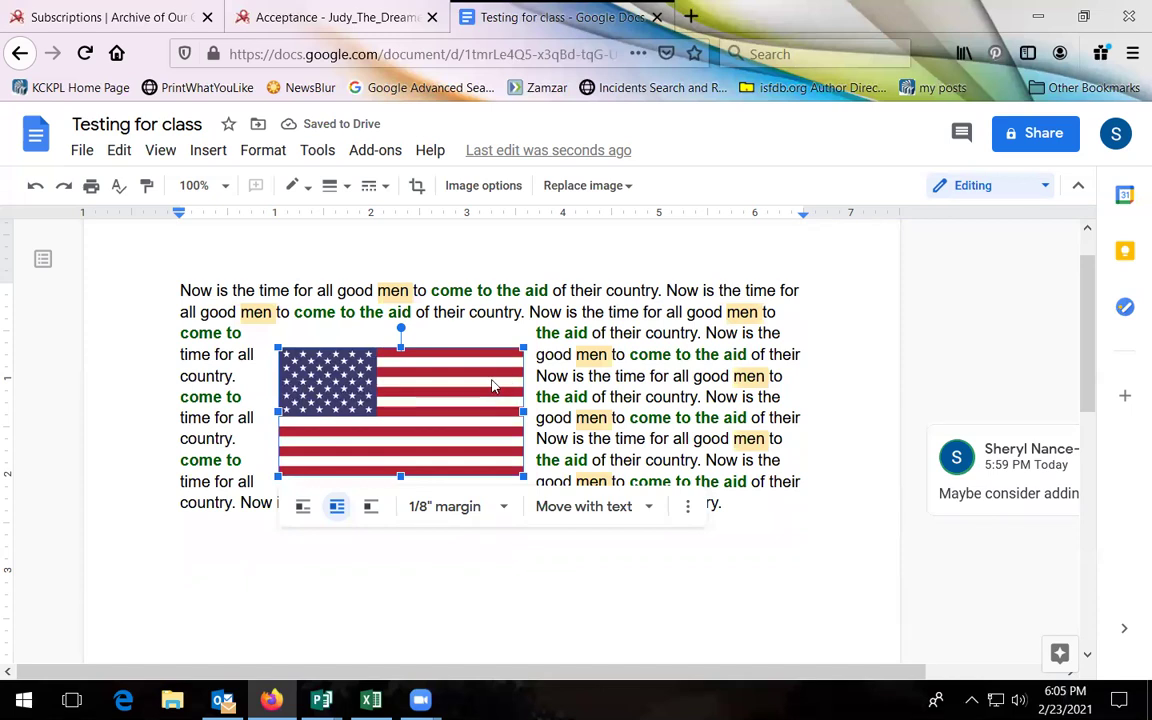
# - Try the Break text layout on the flag, viewing the paragraph with the image deselected, and reselect the flag
pyautogui.click(370, 510)
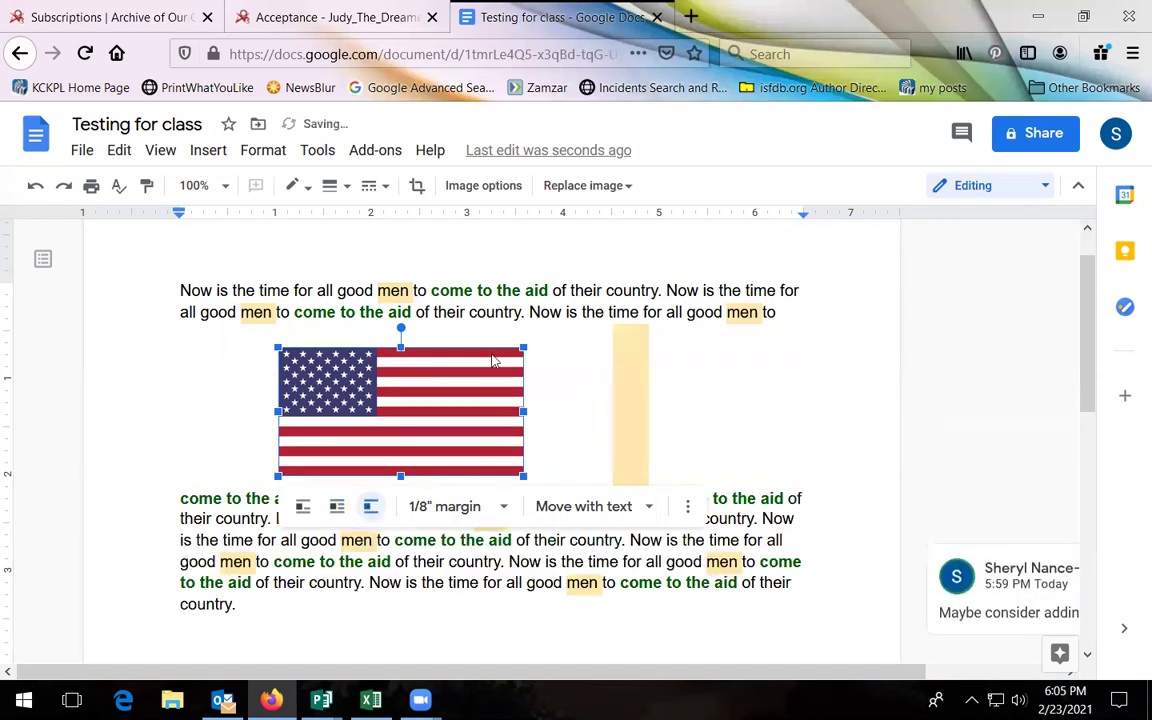
pyautogui.click(736, 498)
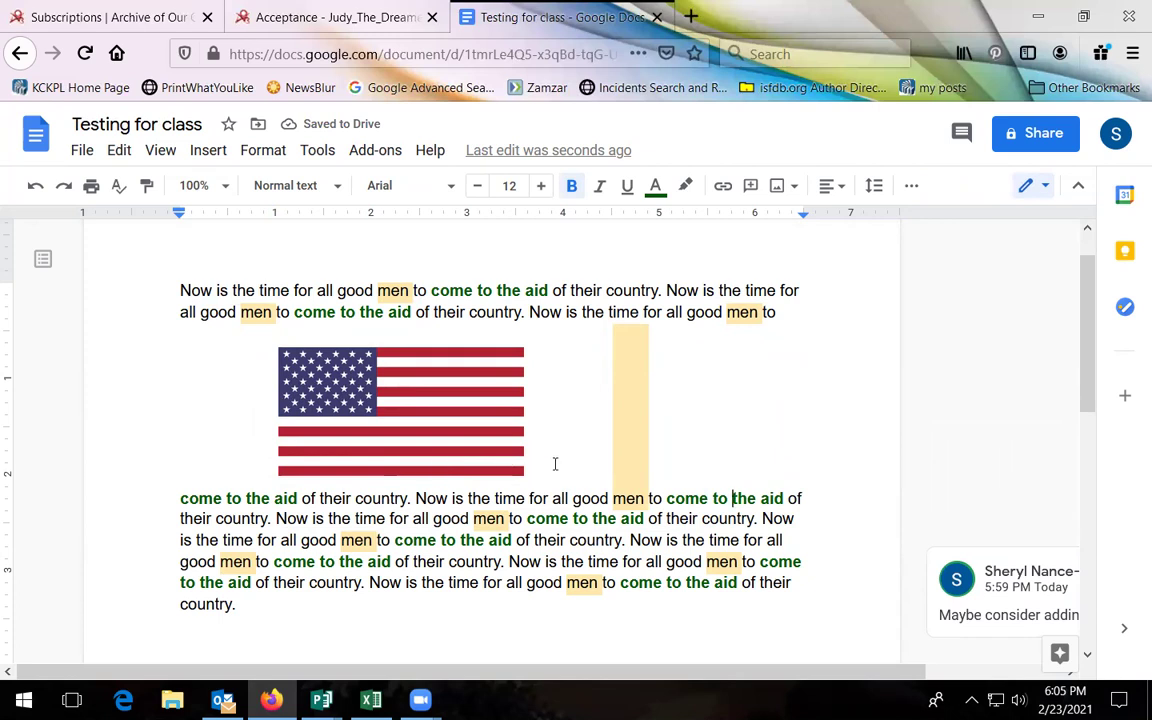
pyautogui.click(360, 452)
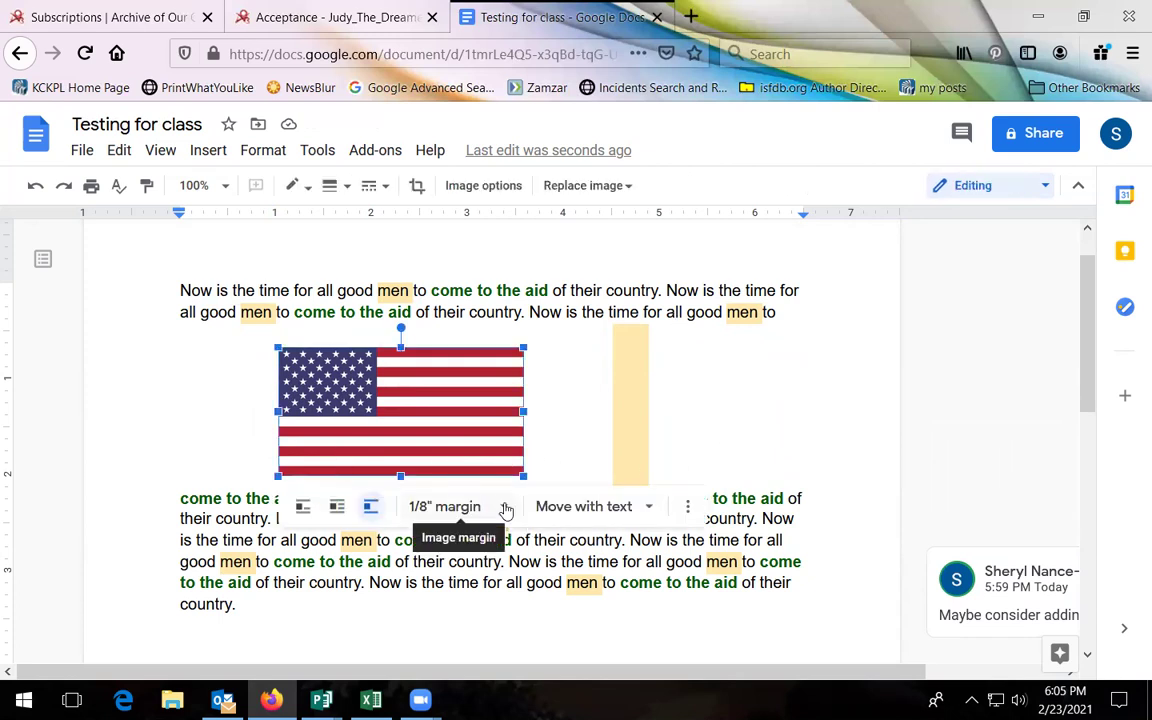
# - Set the flag back to wrapped text with a 3/8" margin
pyautogui.click(337, 506)
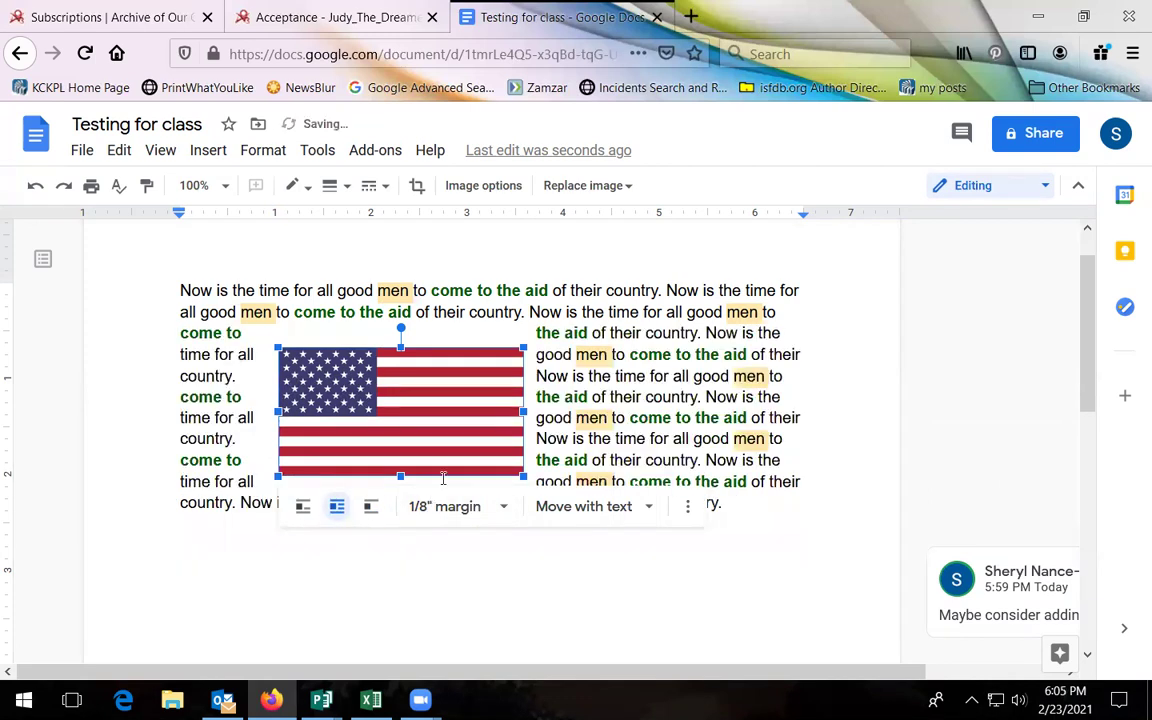
pyautogui.click(501, 508)
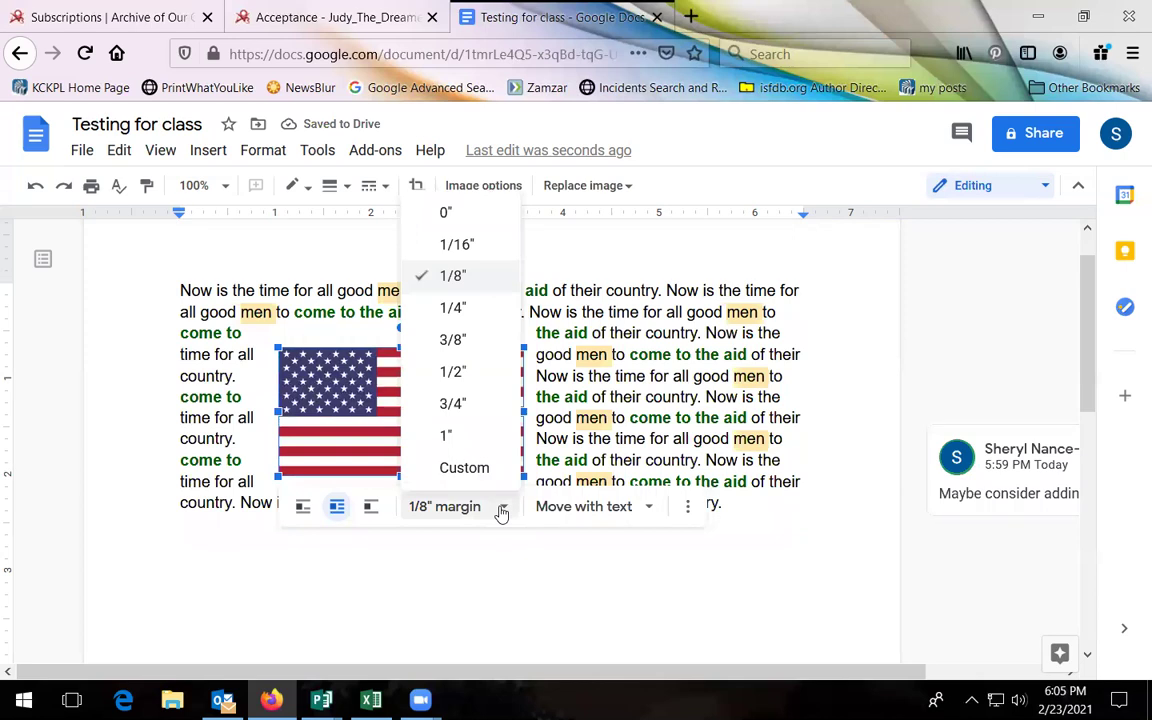
pyautogui.click(455, 340)
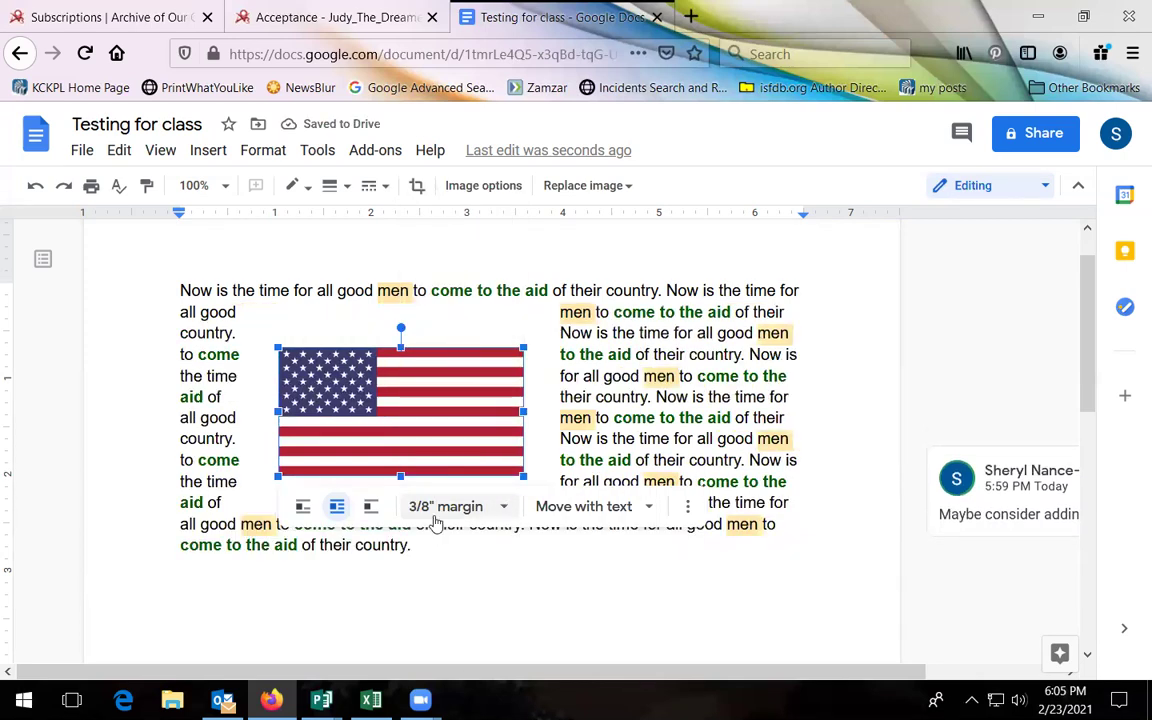
# - Look over the flag's Move with text and fixed-position choices without changing them, and move the flag slightly higher in the paragraph
pyautogui.click(651, 510)
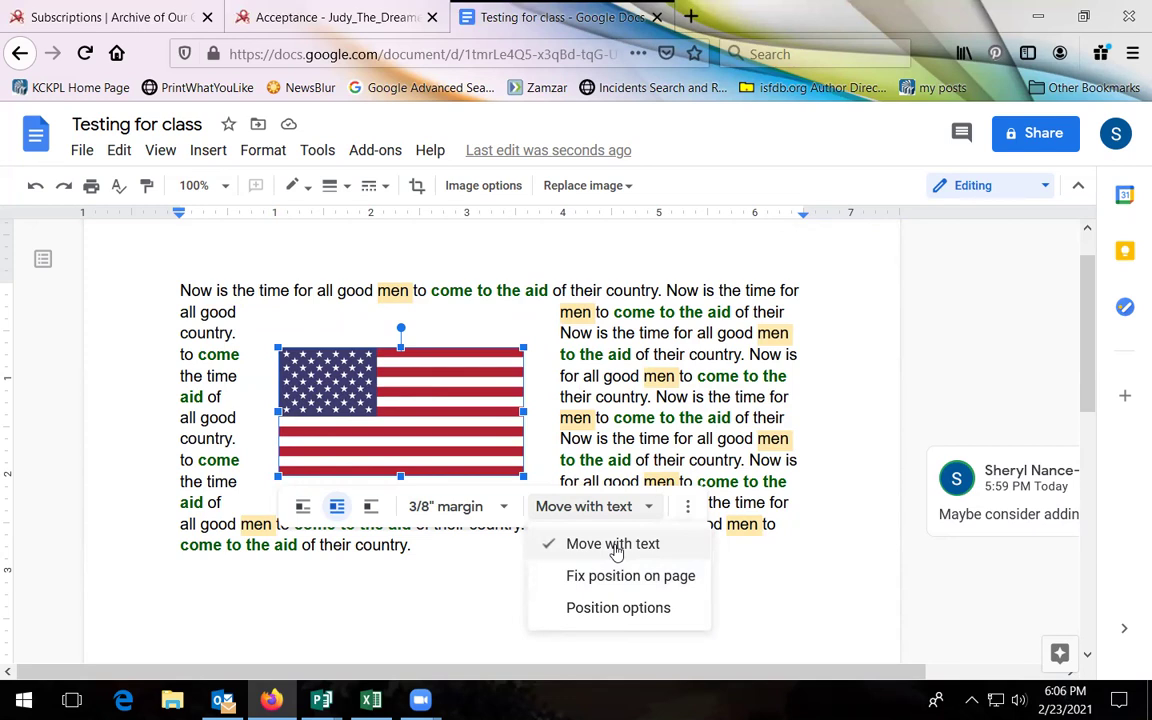
pyautogui.click(638, 458)
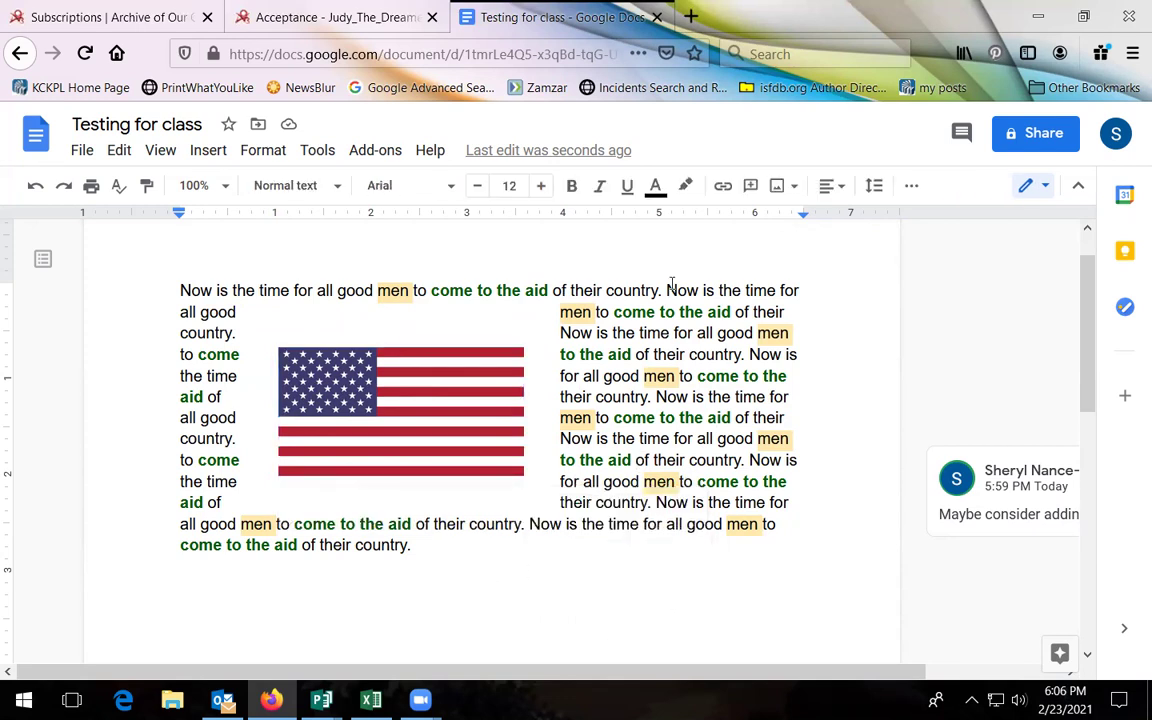
pyautogui.click(427, 409)
pyautogui.moveTo(427, 409); pyautogui.dragTo(485, 313)
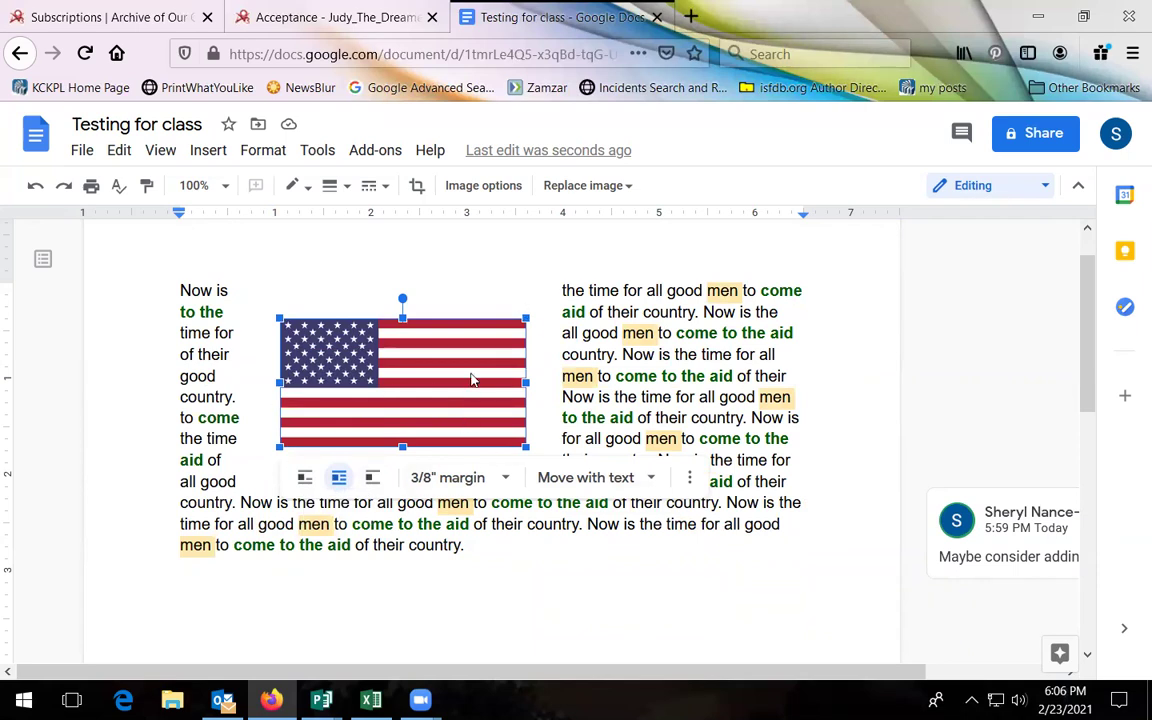
# - Reposition the flag in line within the paragraph's fourth text line and wrap the text around it again
pyautogui.click(305, 477)
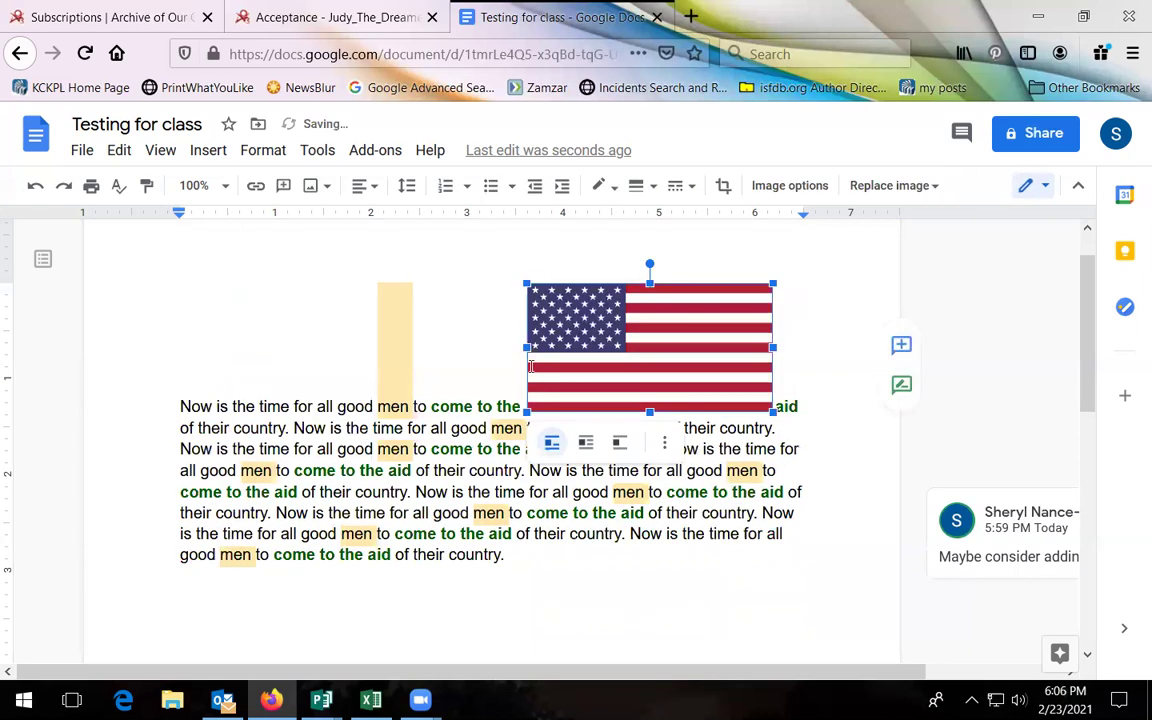
pyautogui.moveTo(660, 335); pyautogui.dragTo(428, 458)
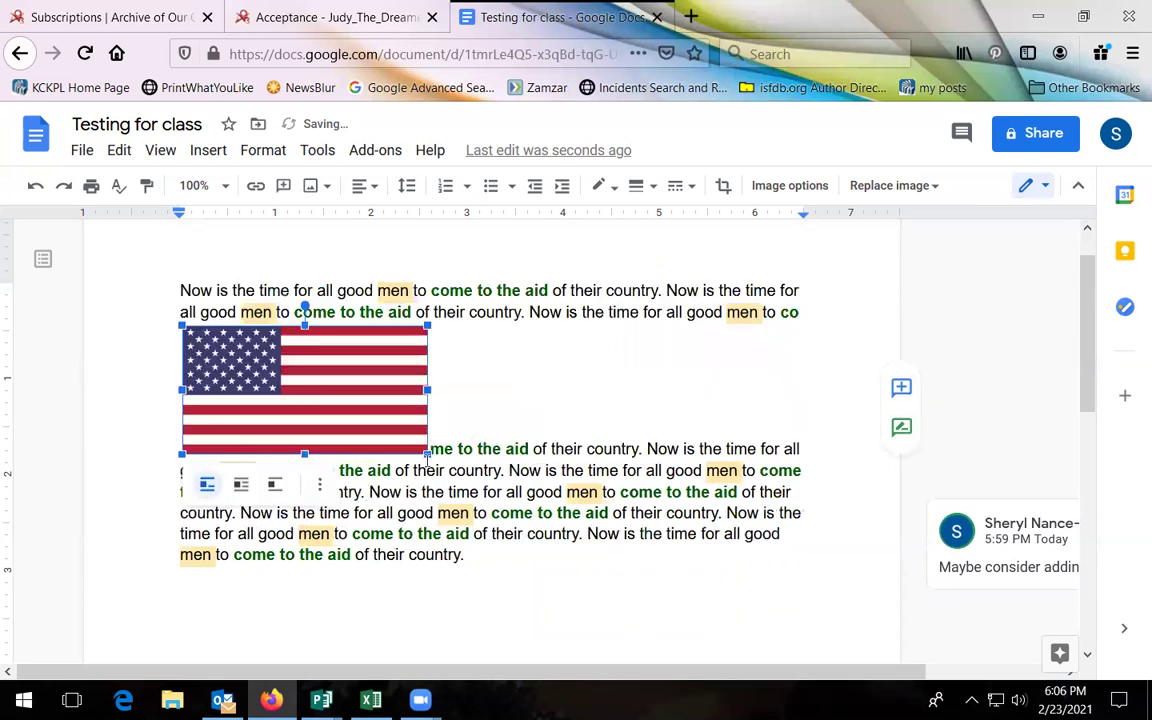
pyautogui.moveTo(522, 483); pyautogui.dragTo(522, 483)
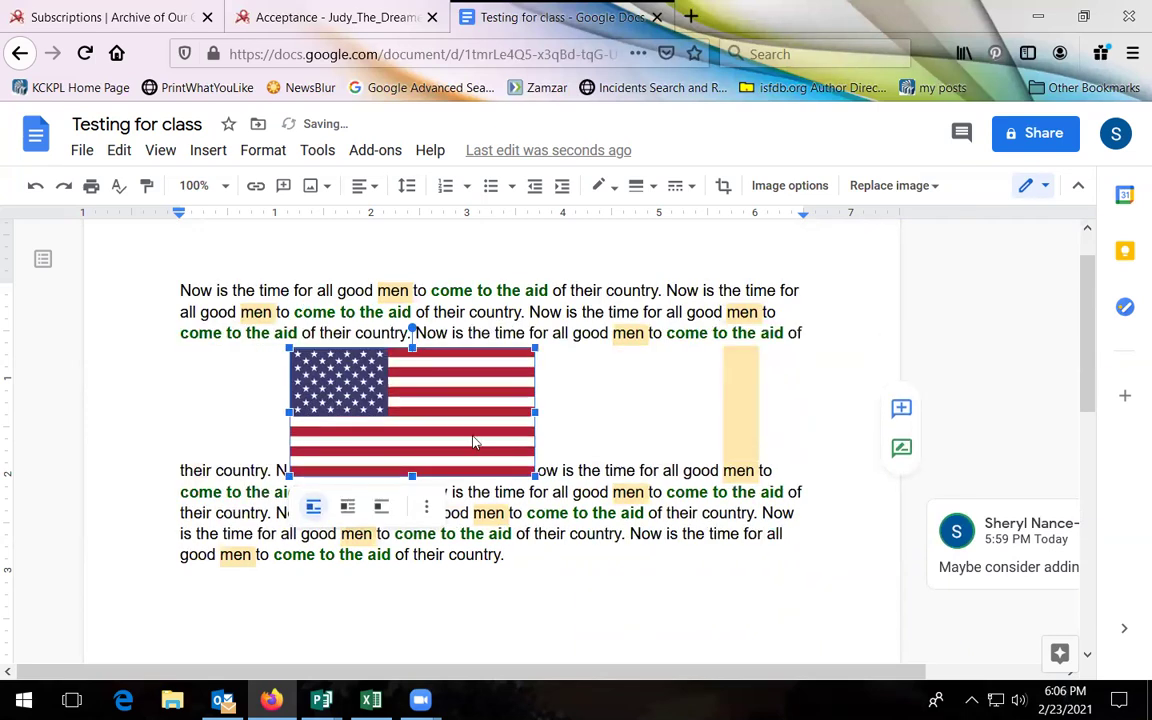
pyautogui.click(347, 506)
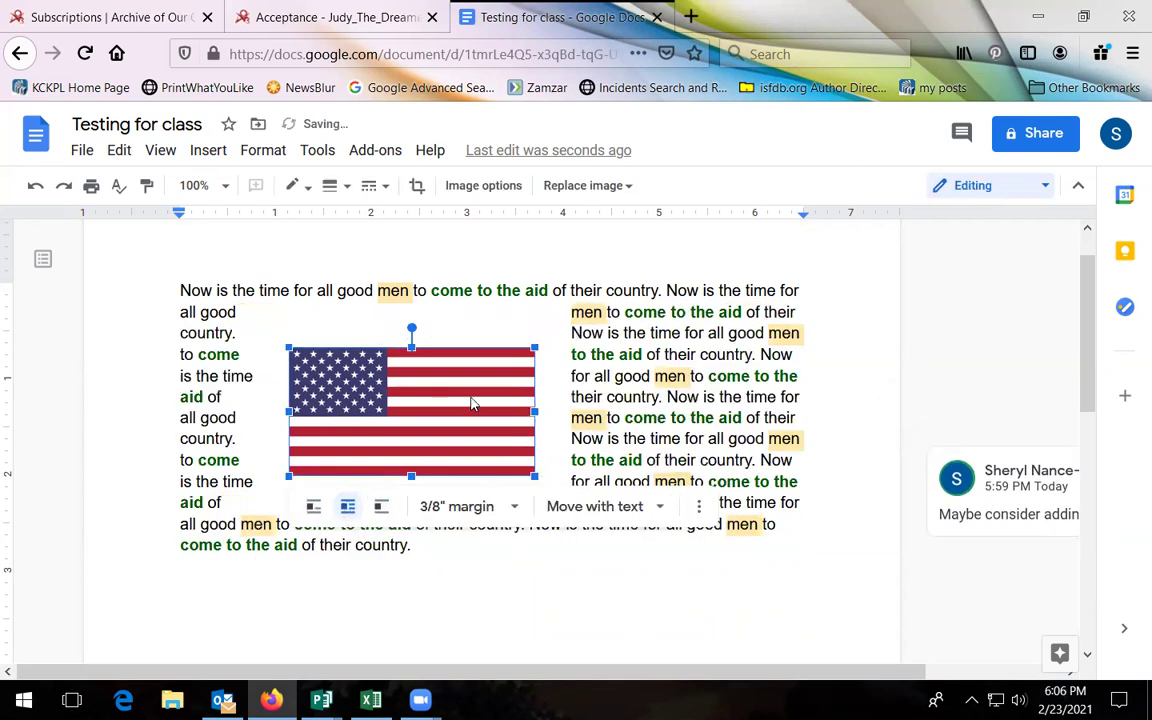
pyautogui.click(703, 490)
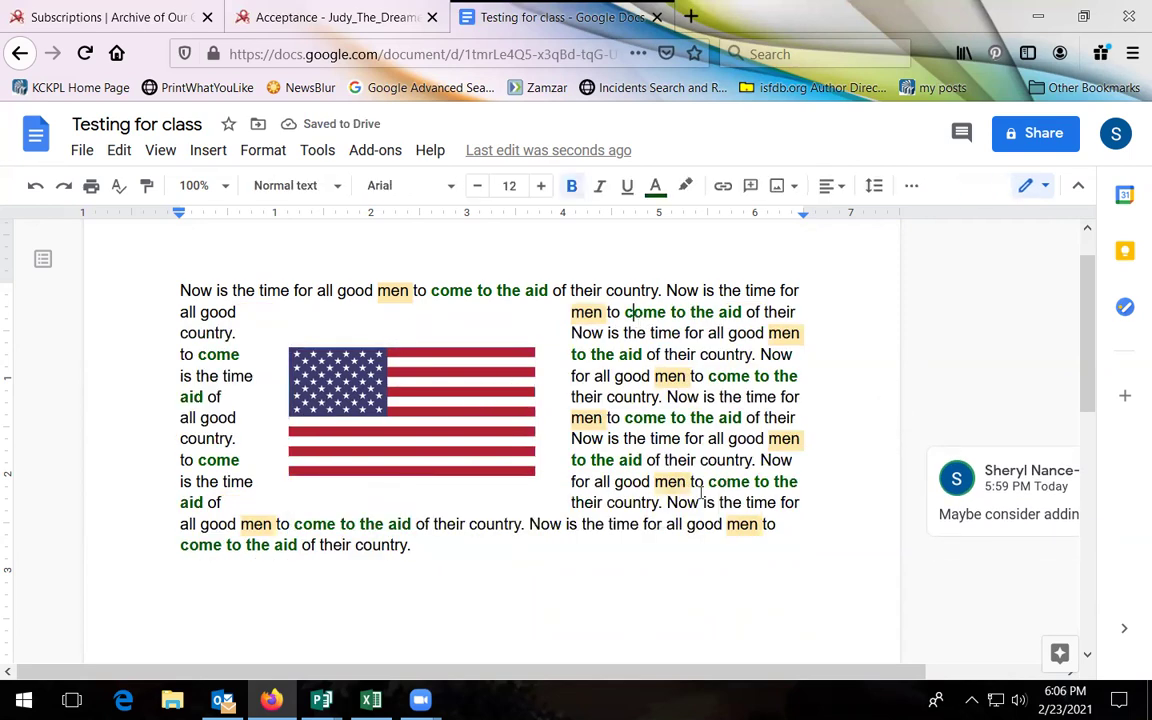
# - Look over the flag's border dash styles without choosing one and open its image options
pyautogui.click(483, 436)
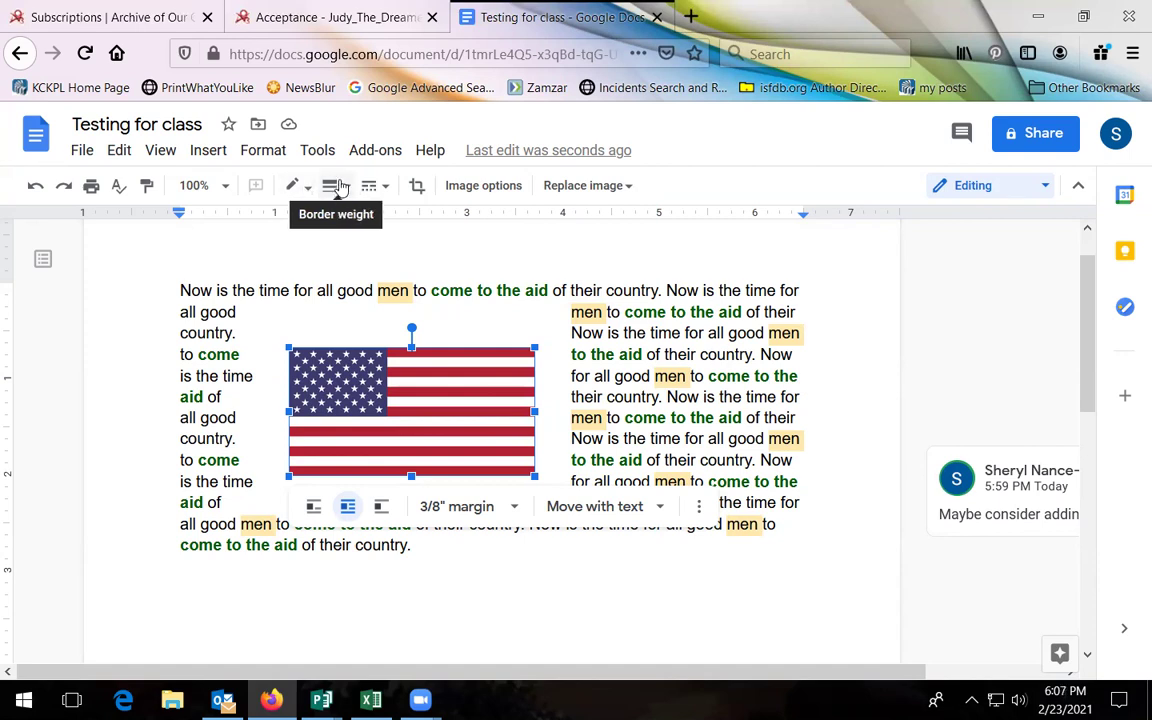
pyautogui.click(375, 187)
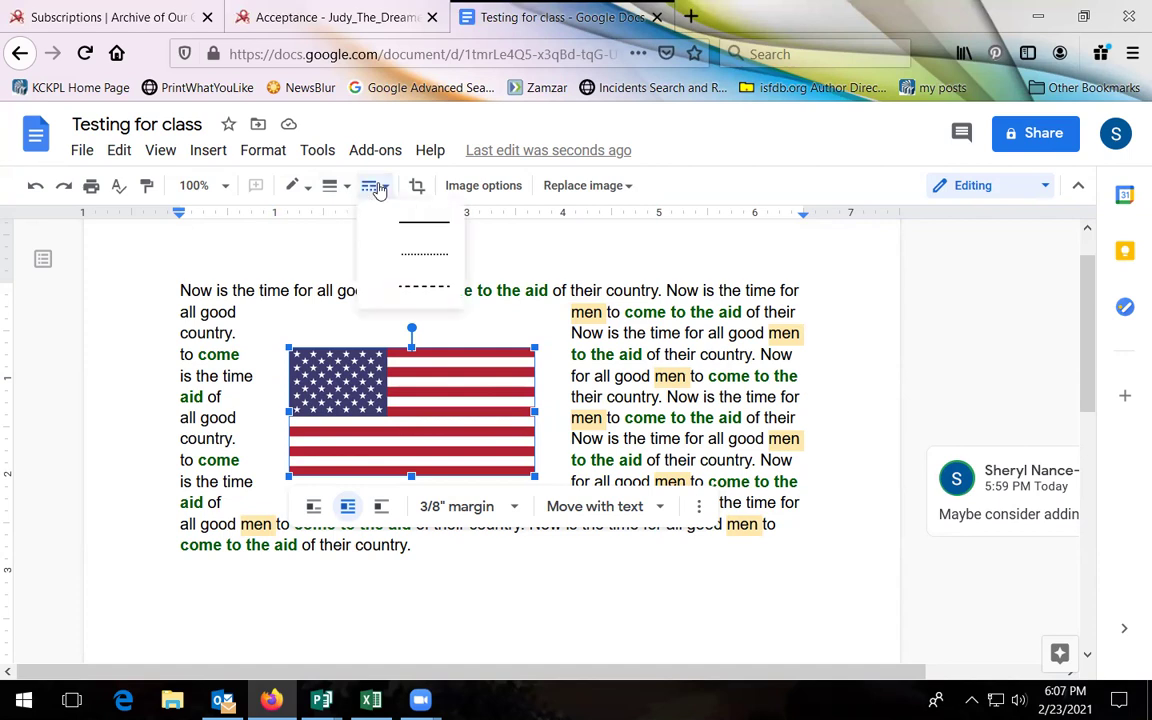
pyautogui.click(378, 189)
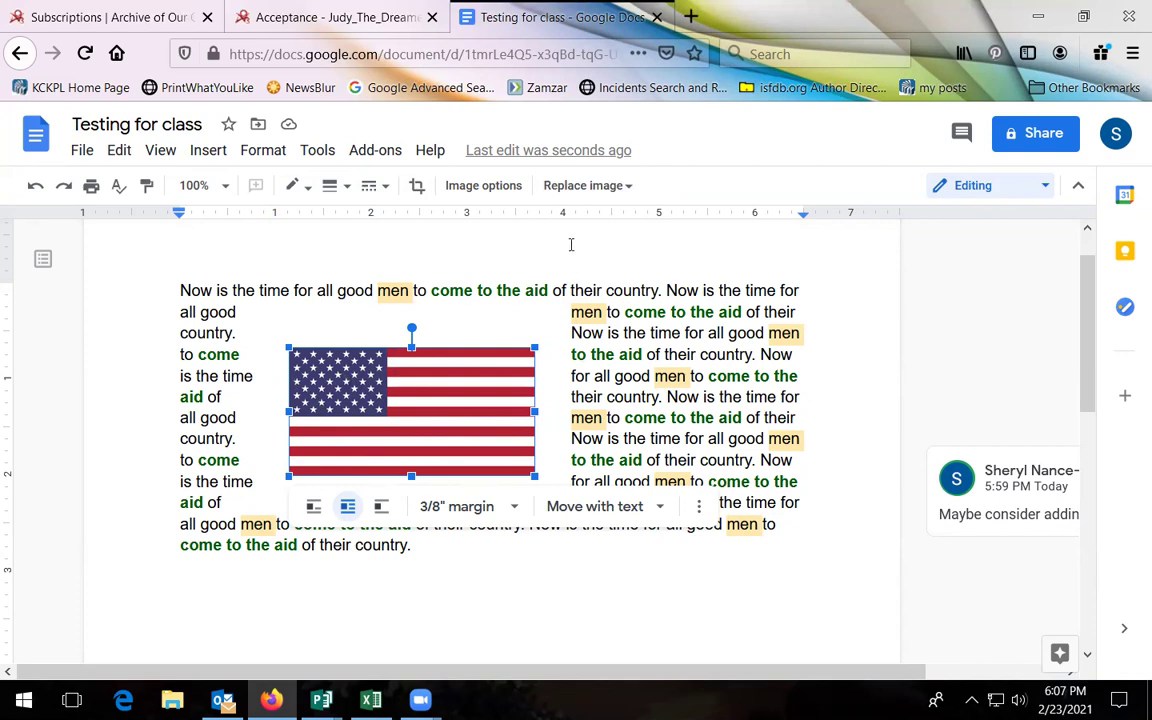
pyautogui.click(510, 187)
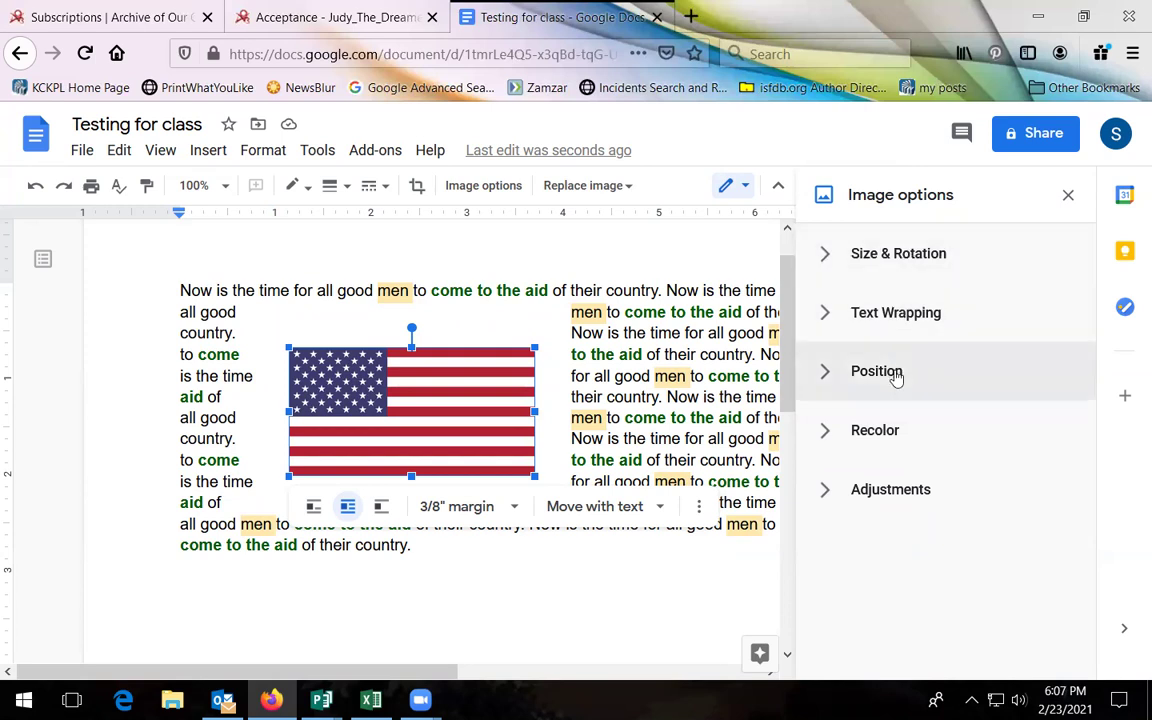
# - Look over the flag's text wrapping styles in the image options without changing them, and close the options
pyautogui.click(818, 315)
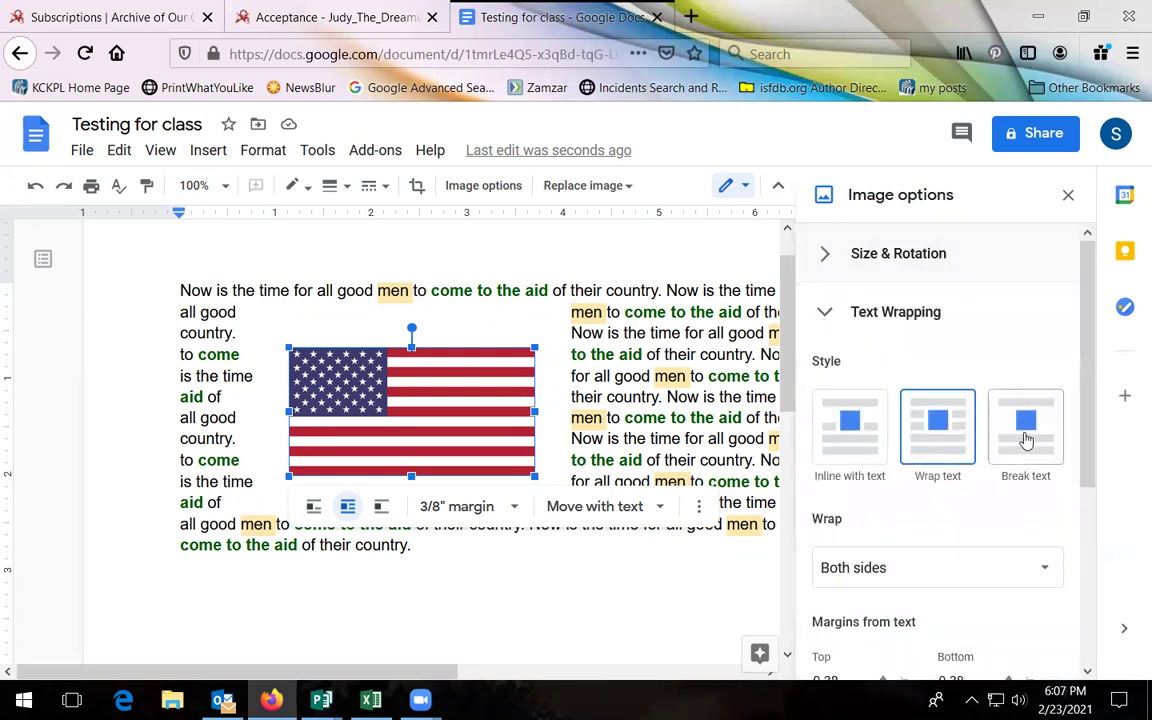
pyautogui.click(825, 315)
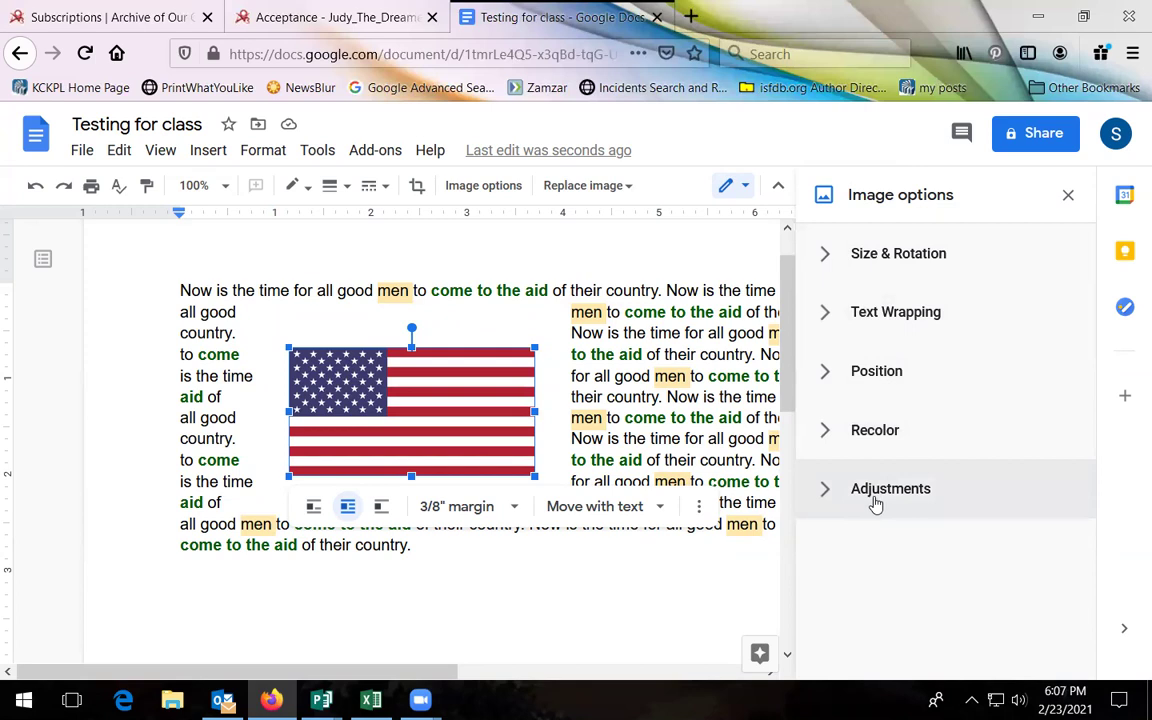
pyautogui.click(1067, 197)
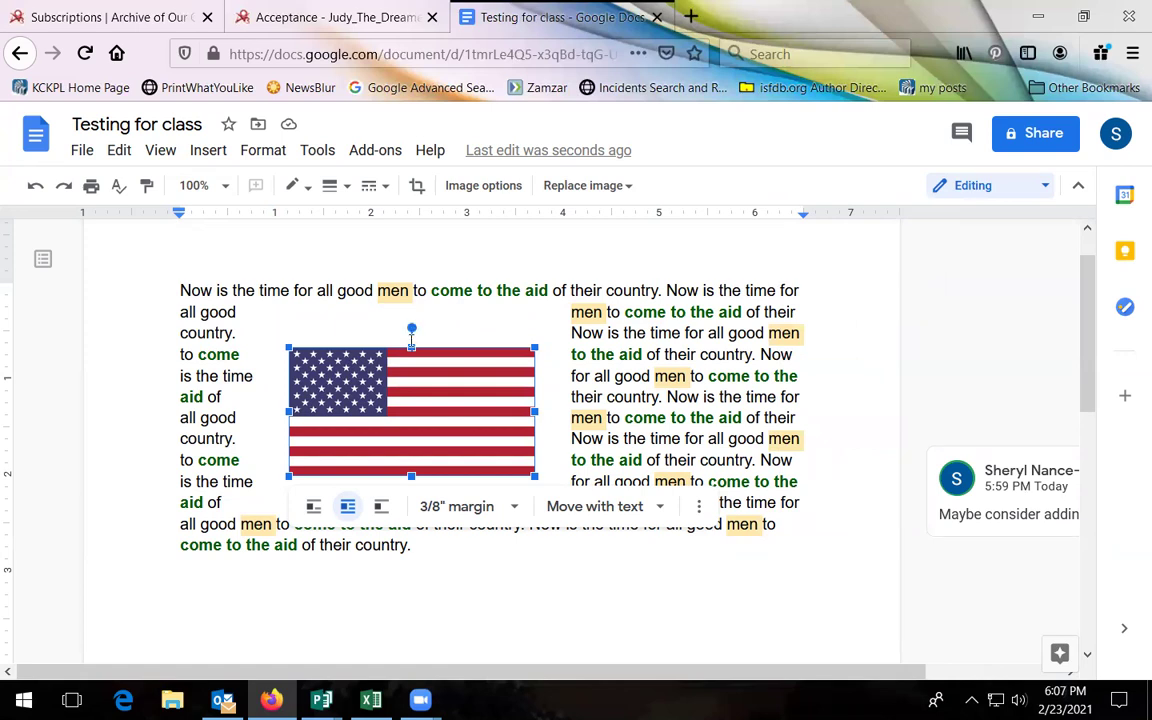
# - Set the flag's text margin to 0" while trying a clockwise tilt, and return the flag upright, slightly lower in the paragraph
pyautogui.moveTo(411, 323); pyautogui.dragTo(460, 316)
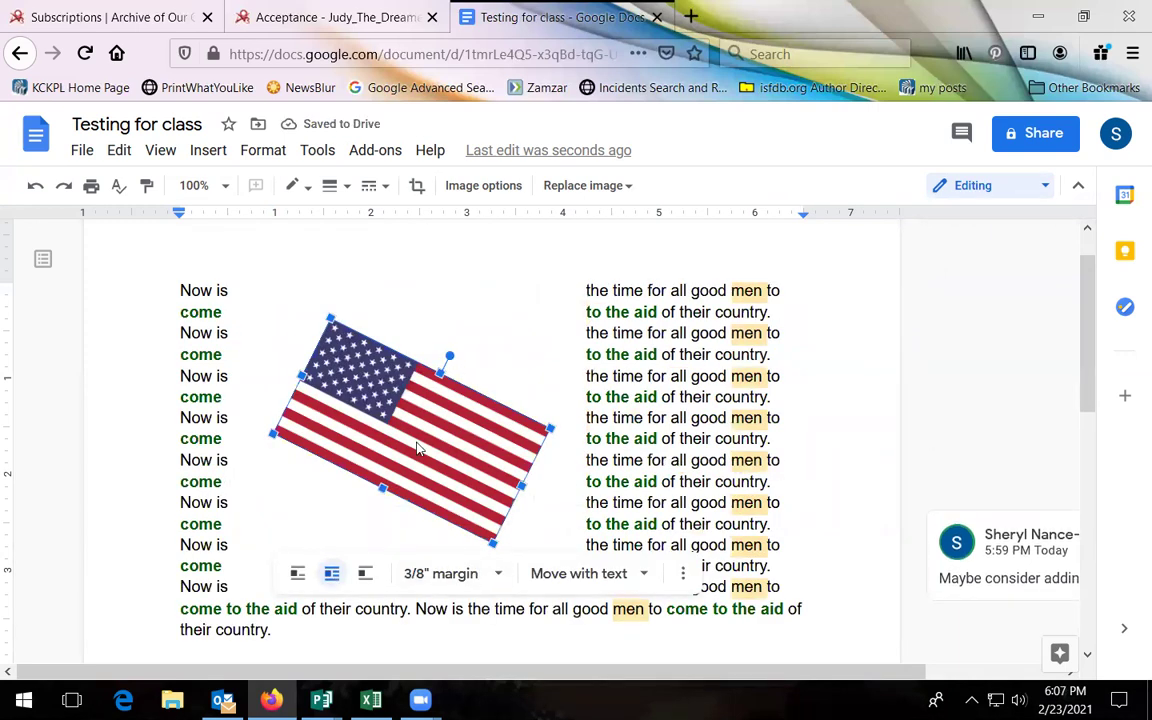
pyautogui.click(478, 578)
pyautogui.click(439, 283)
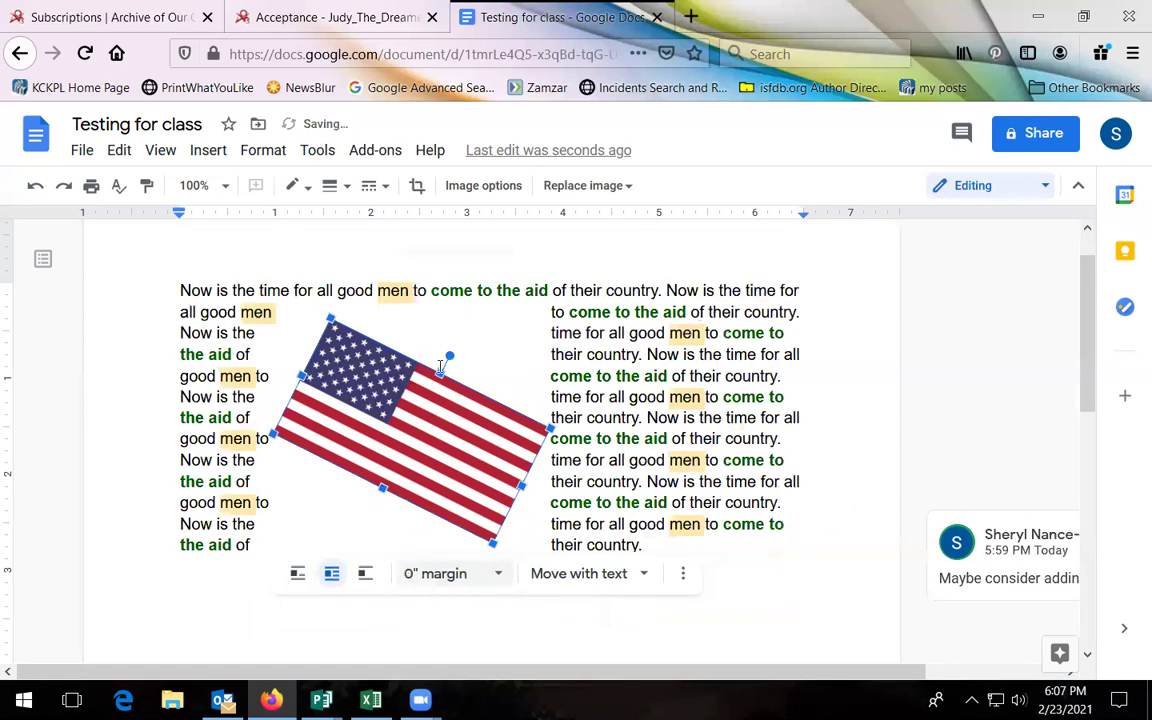
pyautogui.moveTo(449, 355); pyautogui.dragTo(411, 348)
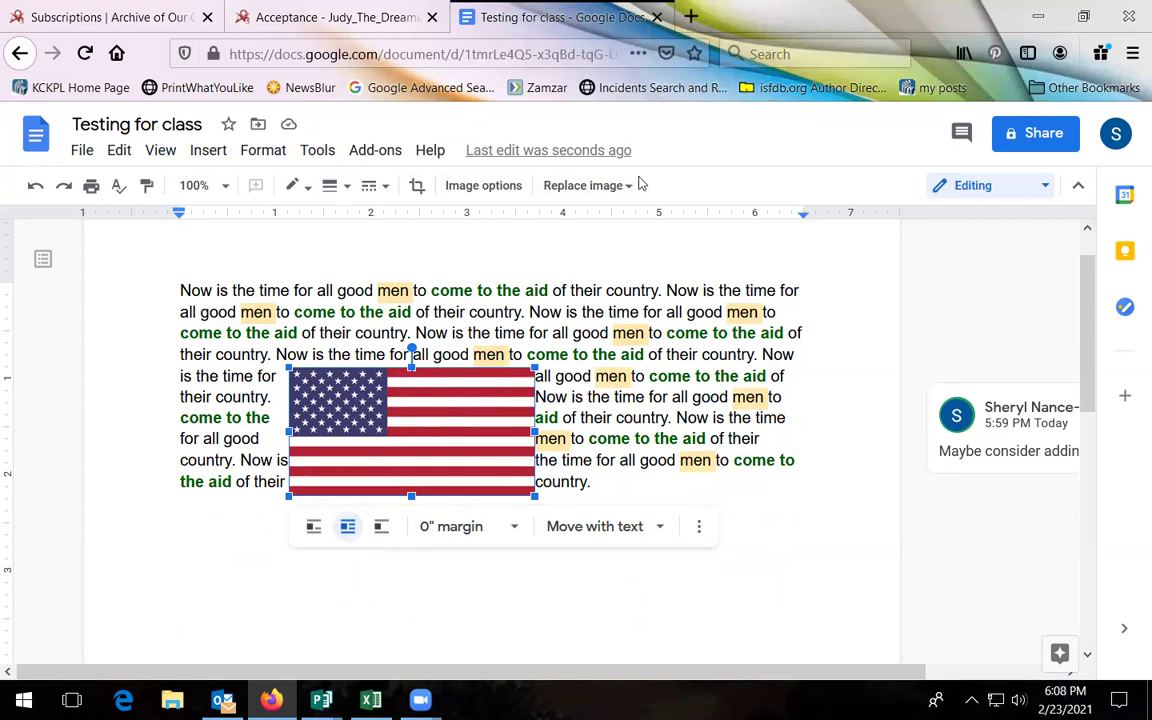
# - Center-align the paragraph around the flag, and switch it to right alignment
pyautogui.click(676, 312)
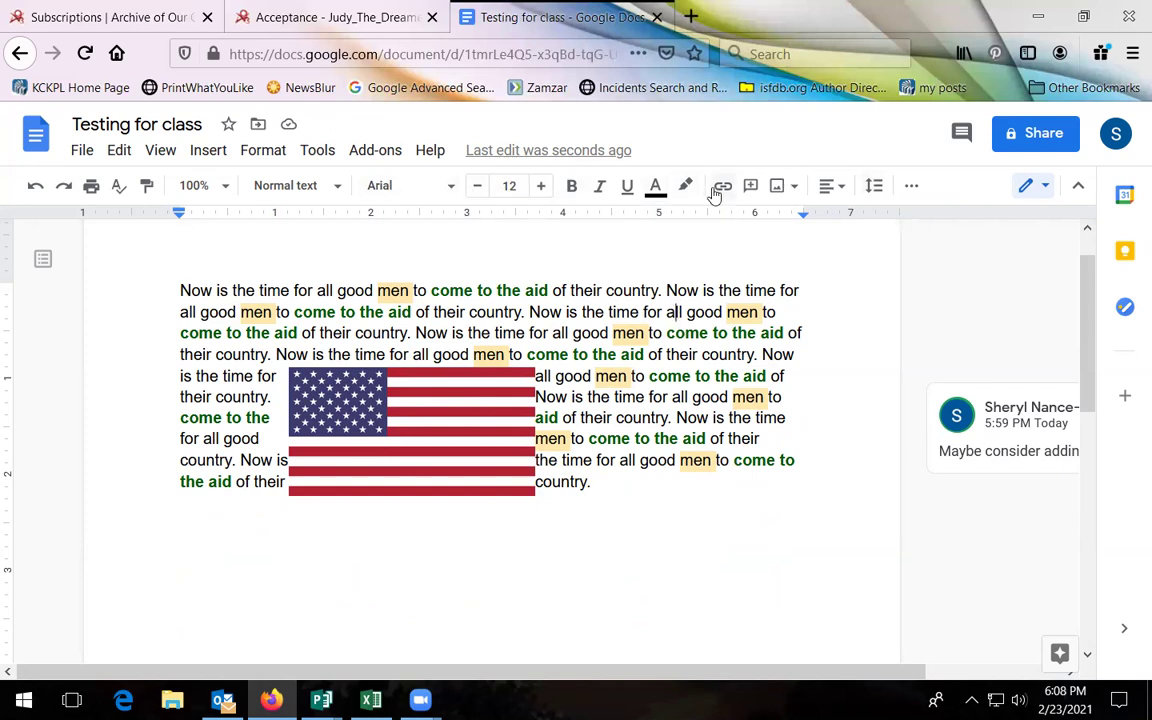
pyautogui.click(834, 190)
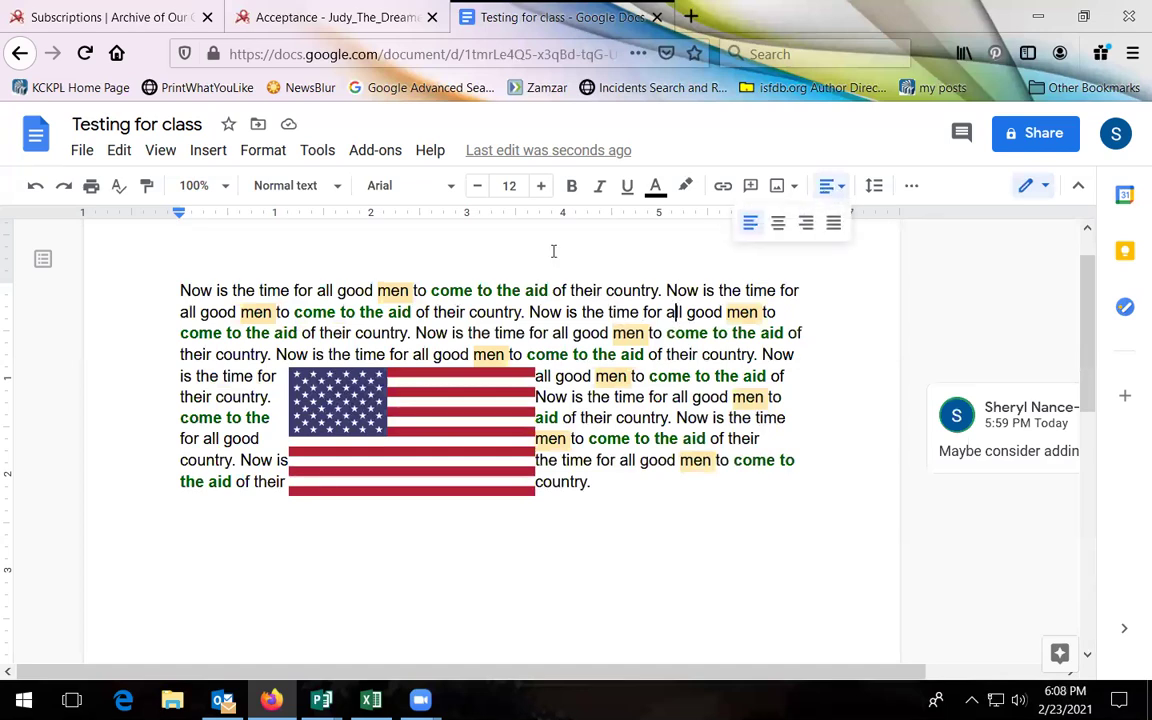
pyautogui.click(778, 223)
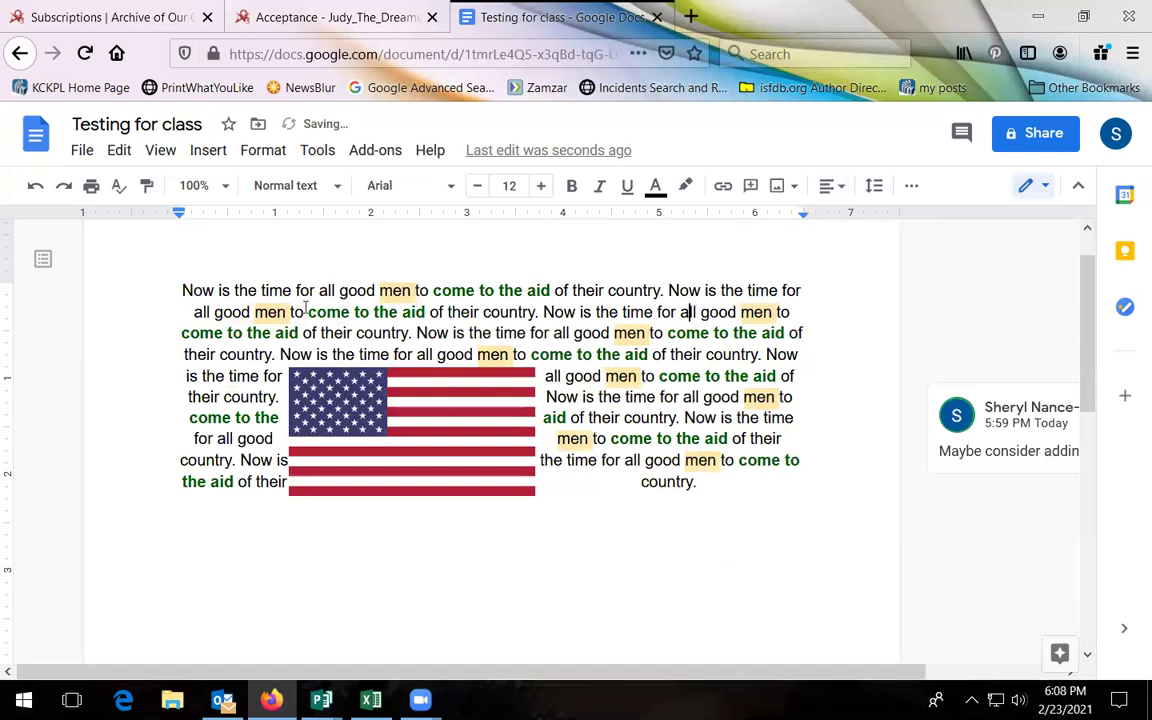
pyautogui.click(834, 186)
pyautogui.click(806, 225)
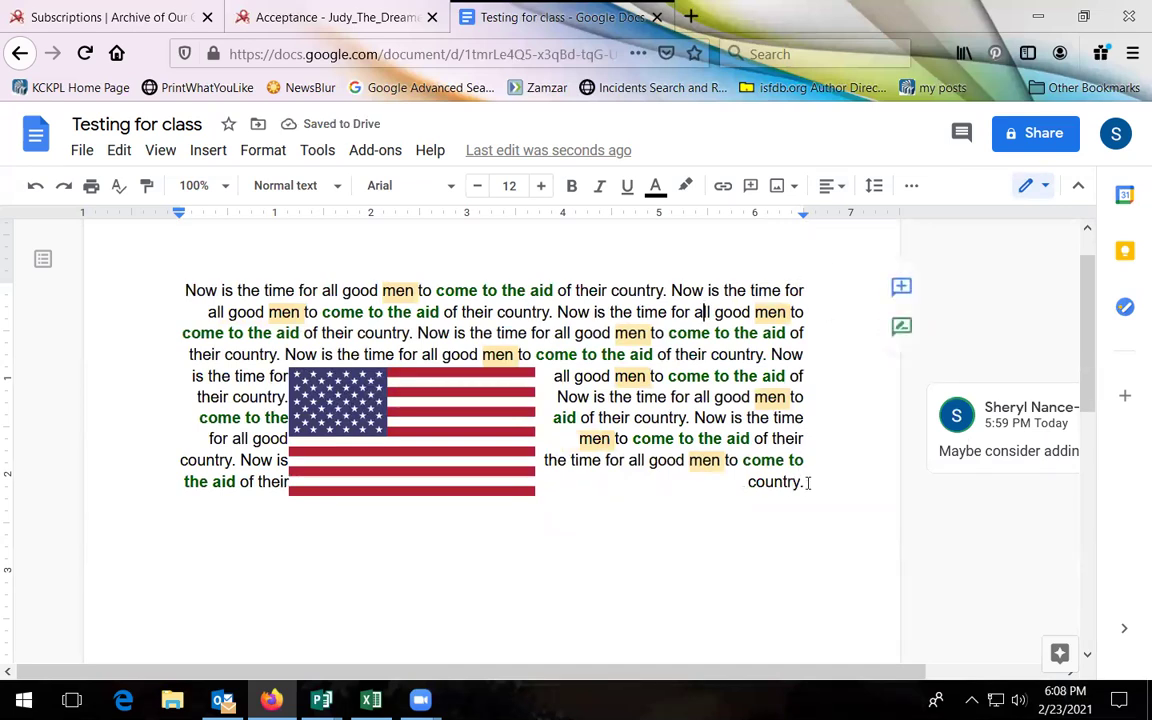
pyautogui.click(633, 312)
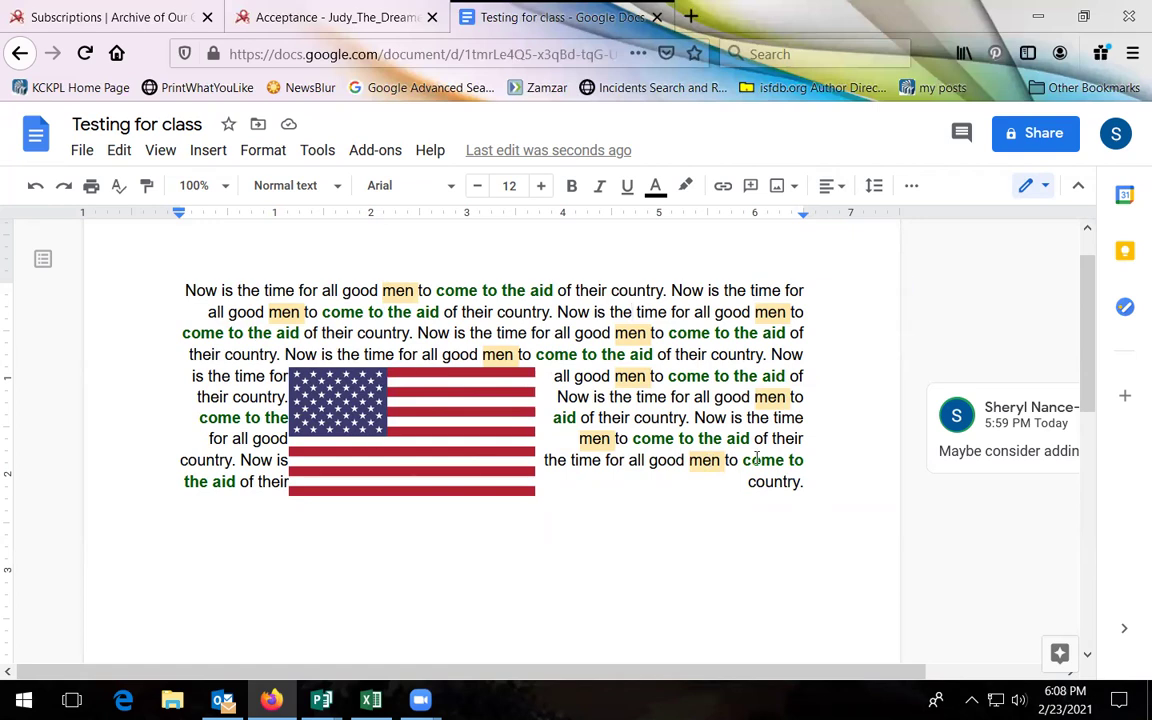
# - Add a new paragraph below the flag paragraph reading "Sdjsdjfsjoue wieuwe8r iweup we we iwe"
pyautogui.click(843, 481)
pyautogui.write('.')
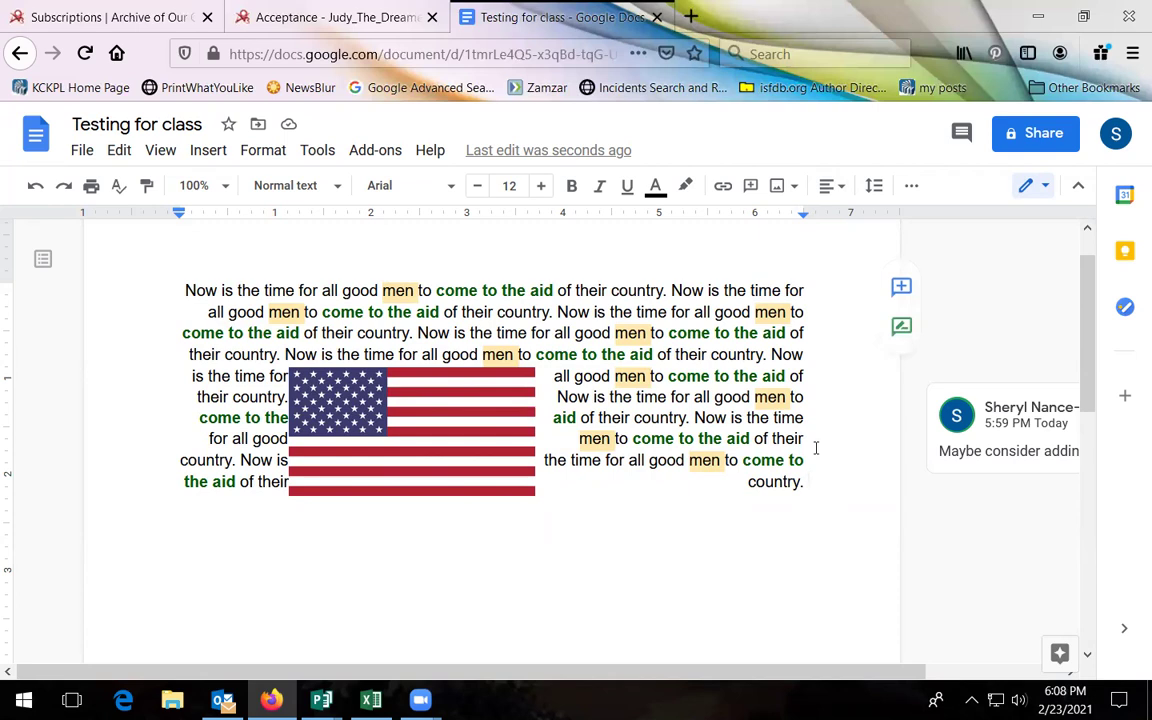
pyautogui.press('Return')
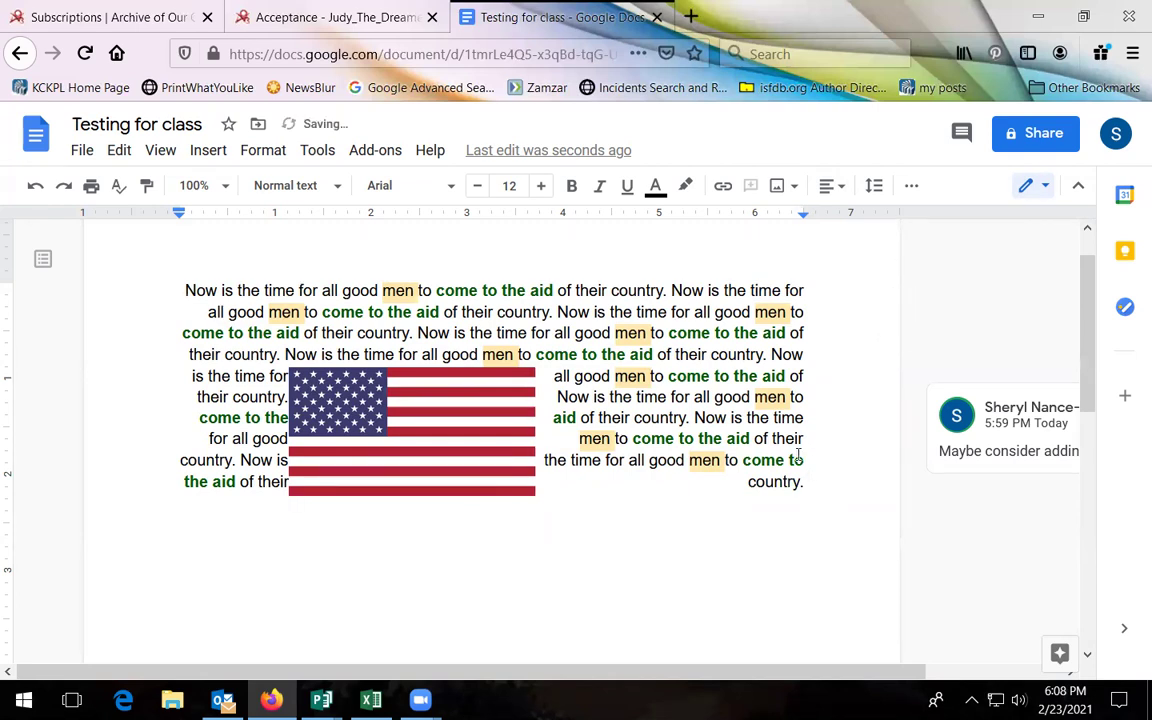
pyautogui.click(705, 354)
pyautogui.click(799, 531)
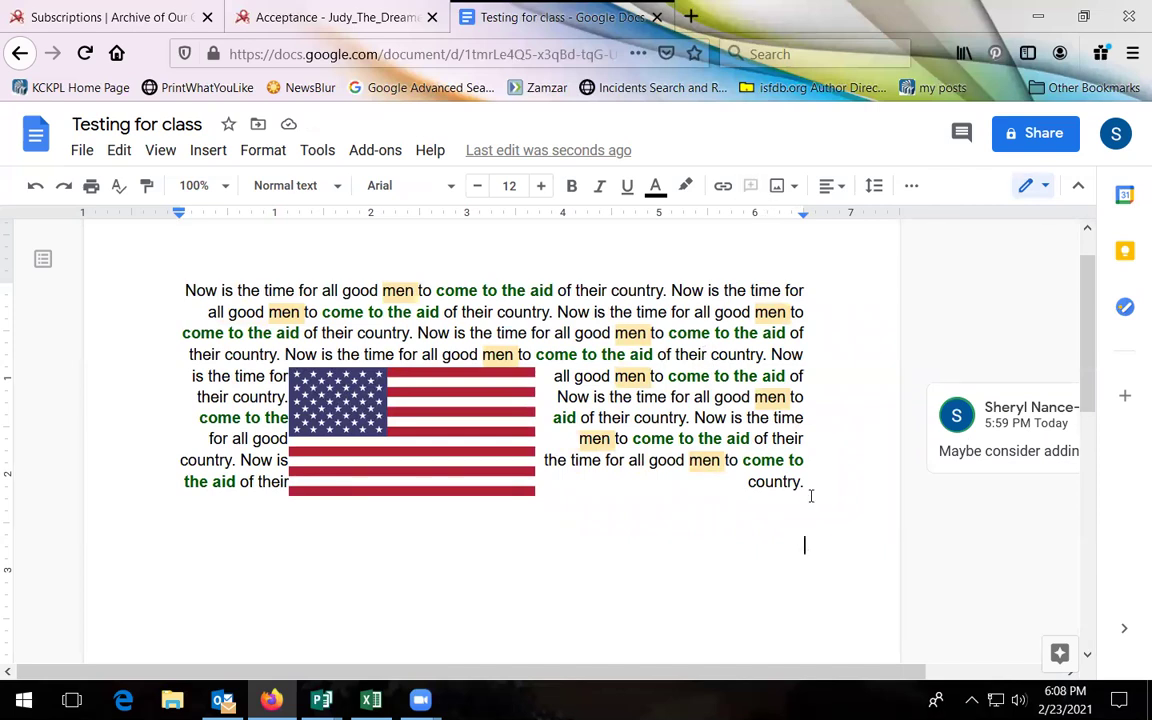
pyautogui.write('sdjsd')
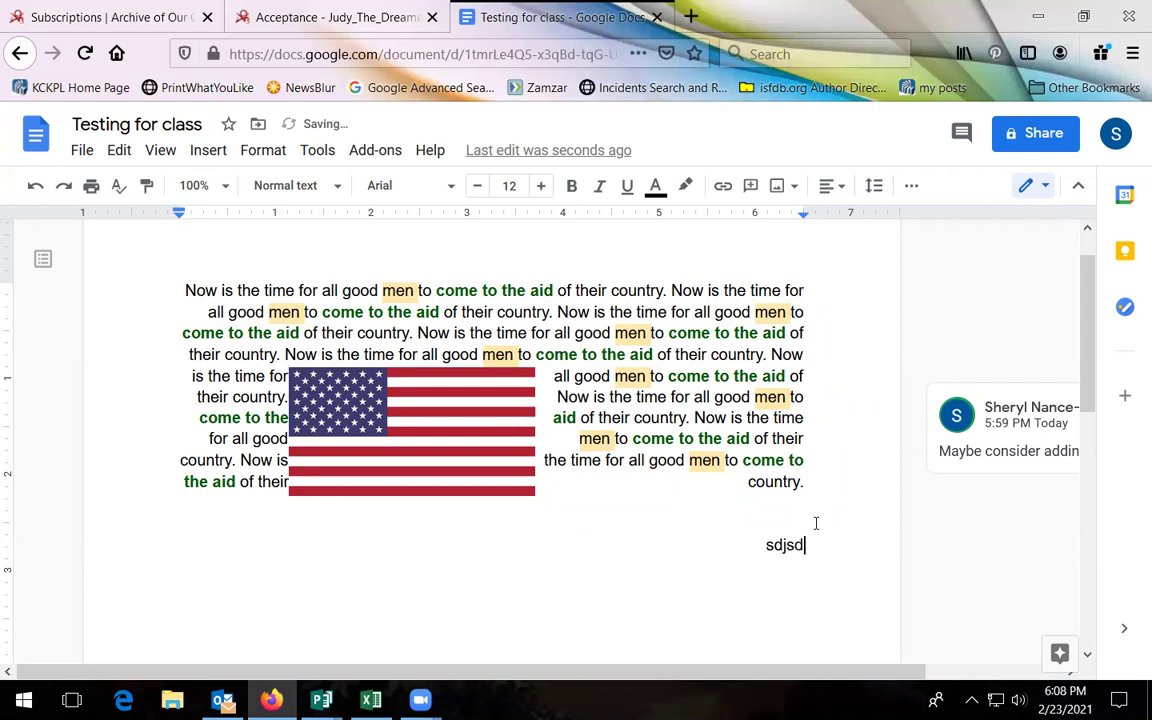
pyautogui.write('jfsjoue wieuwe8r ')
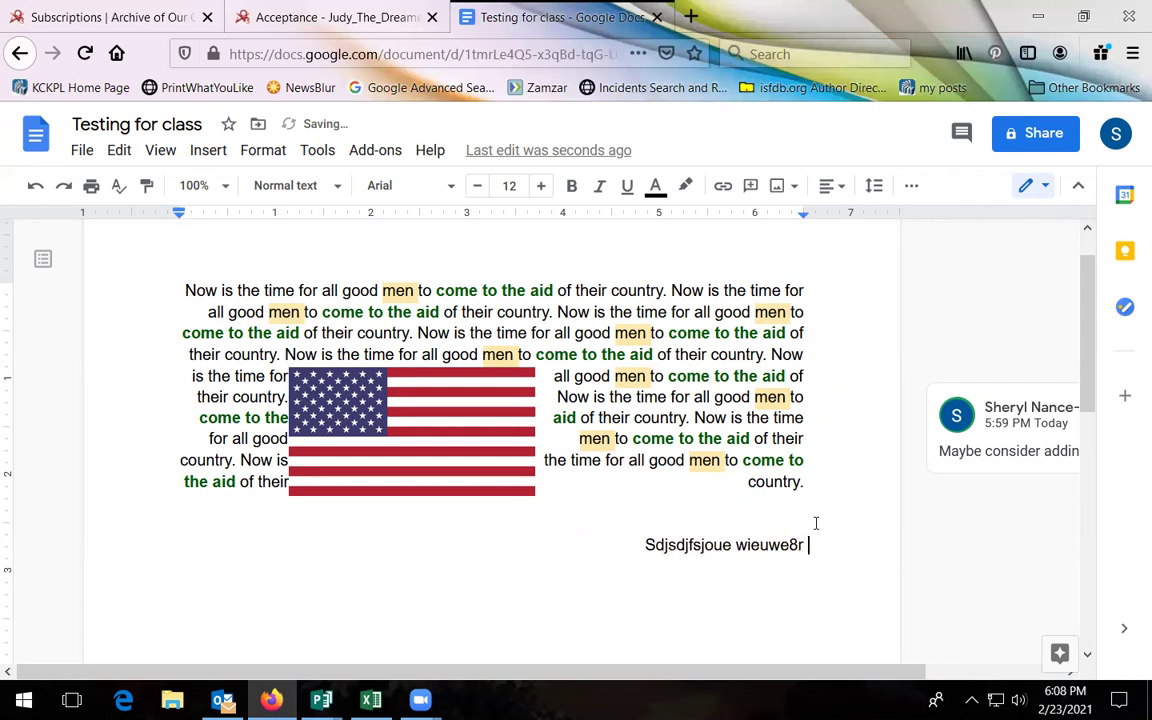
pyautogui.write('iweup we we iwe')
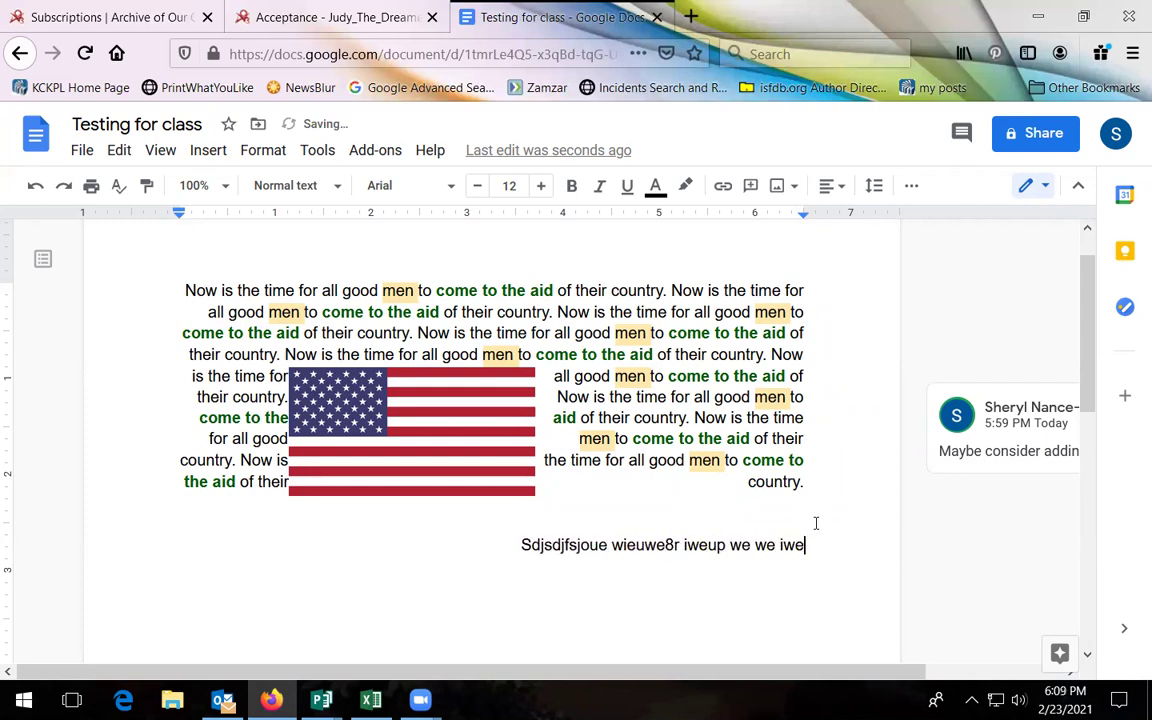
# - Left-align only the paragraph around the flag
pyautogui.click(653, 354)
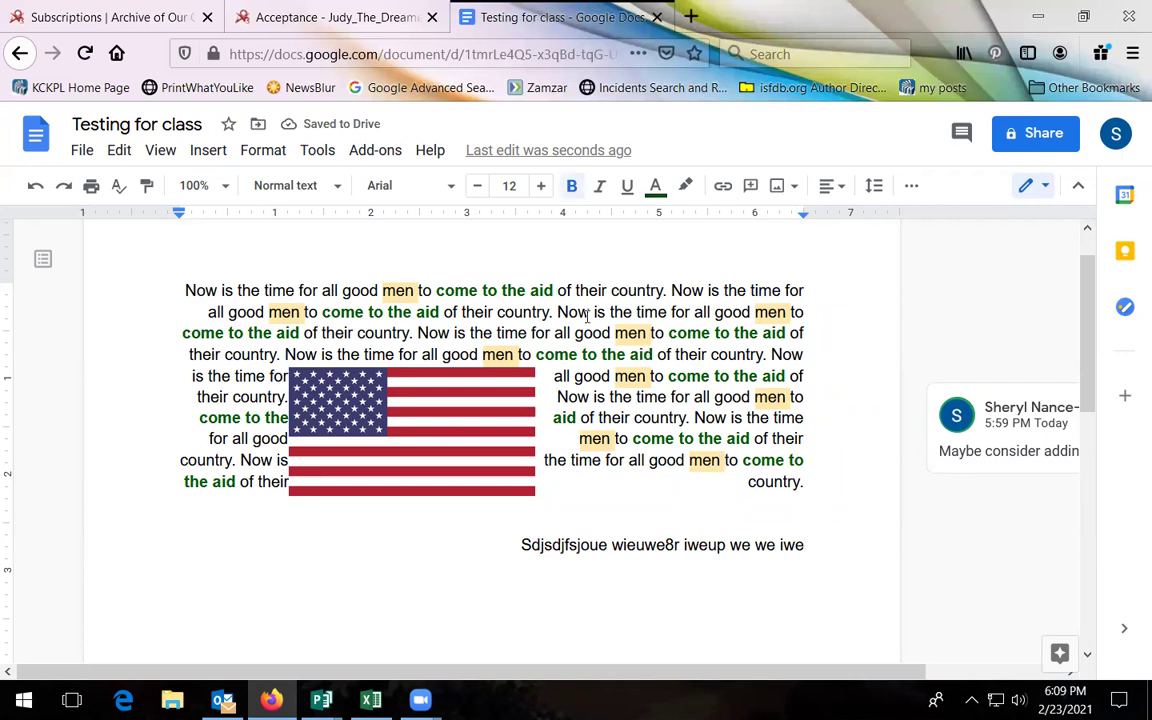
pyautogui.press('Up')
pyautogui.press('Up')
pyautogui.click(826, 186)
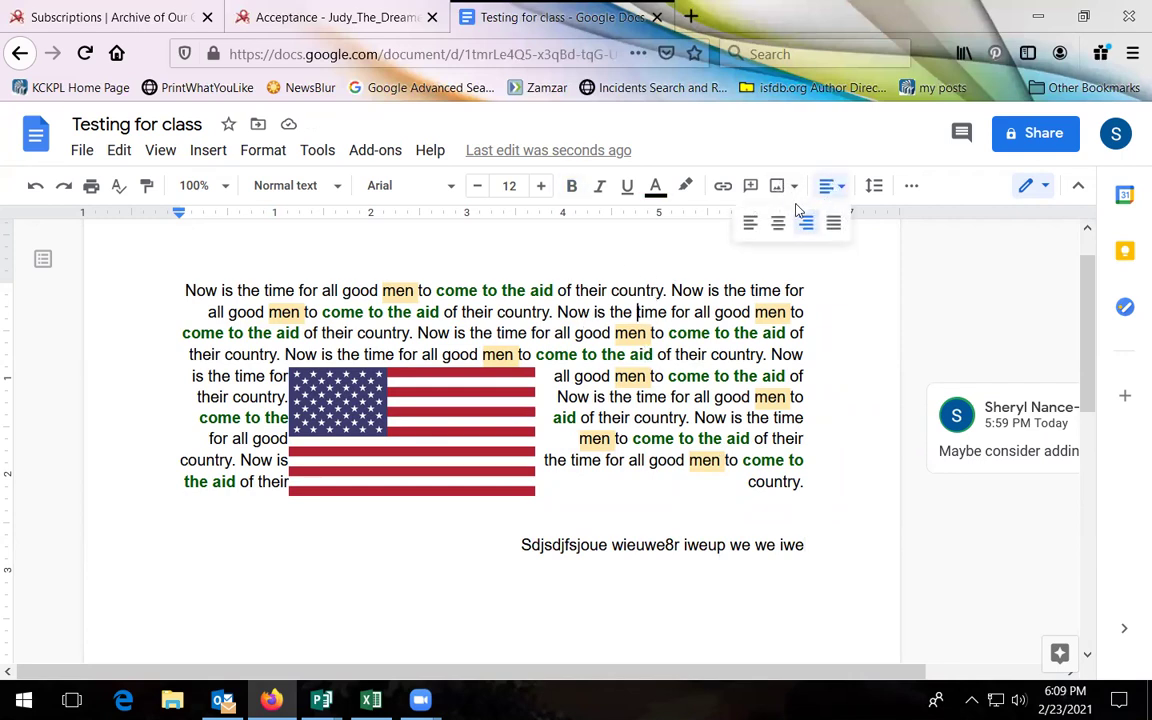
pyautogui.click(749, 224)
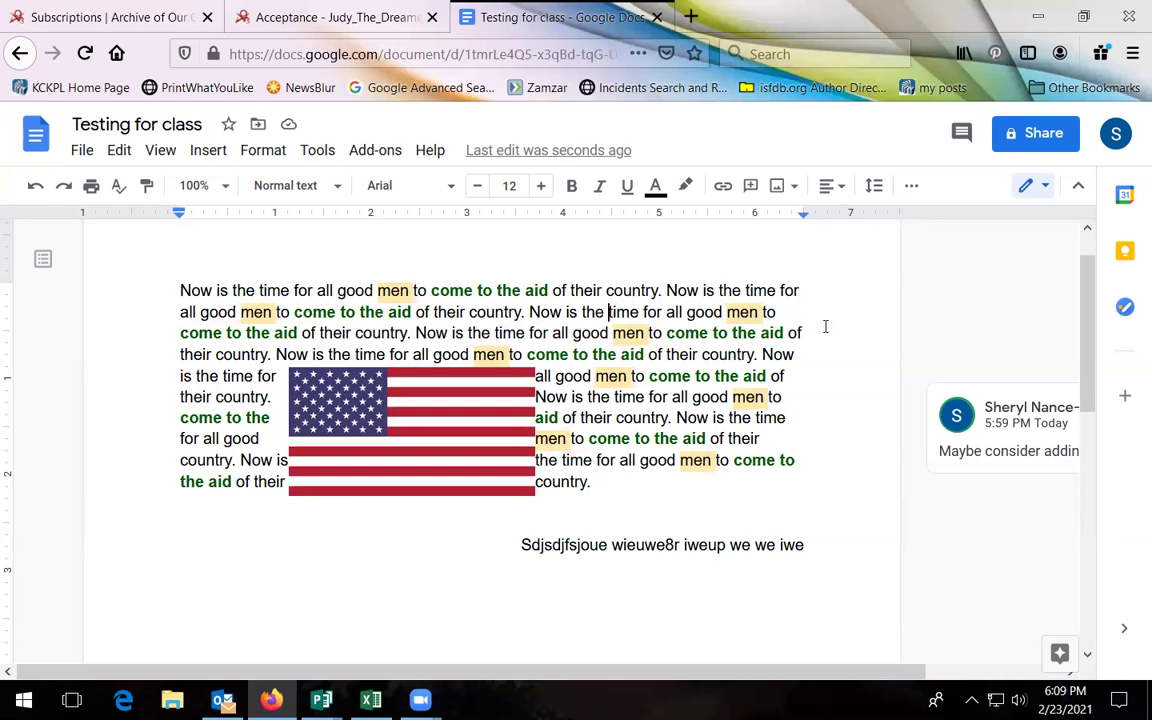
# - Justify the paragraph around the flag and look over the alignment choices again
pyautogui.click(634, 487)
pyautogui.moveTo(811, 546)
pyautogui.click(828, 187)
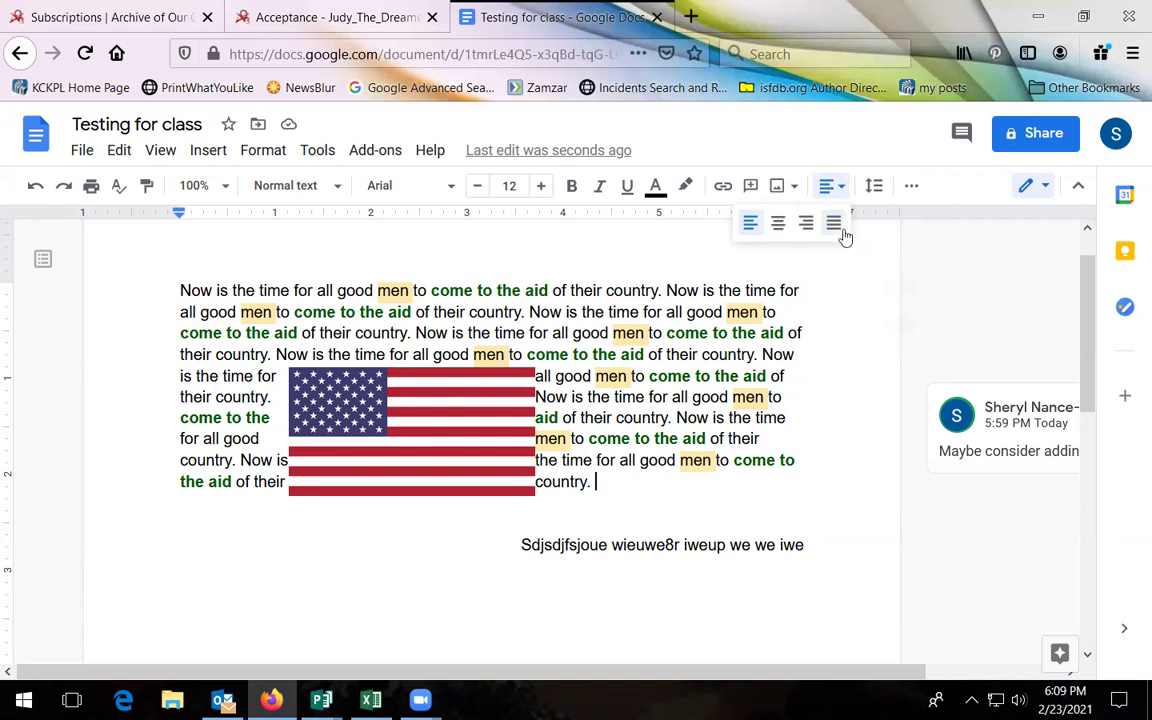
pyautogui.click(842, 230)
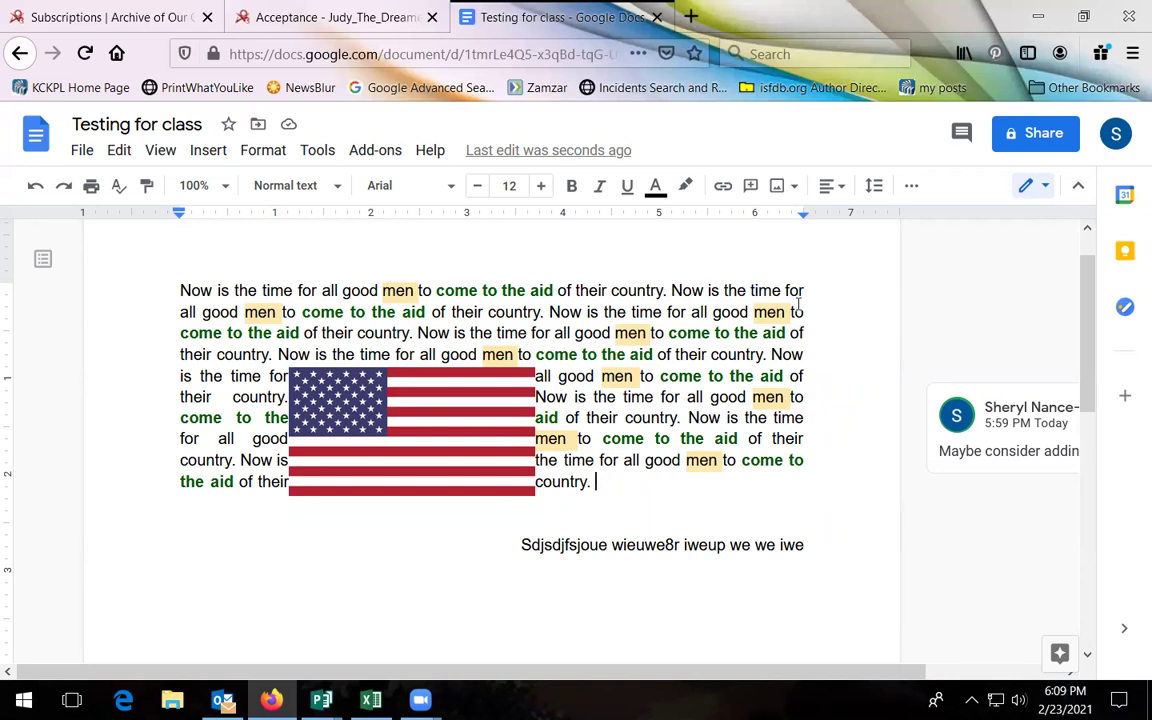
pyautogui.click(831, 188)
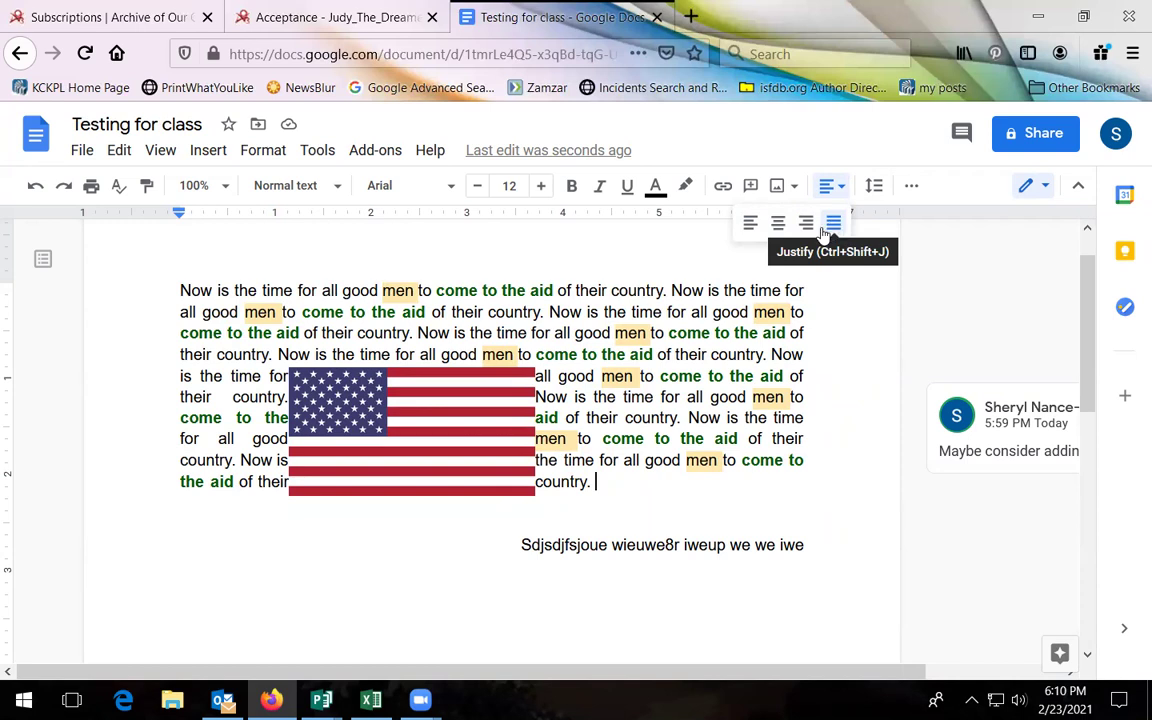
pyautogui.click(520, 305)
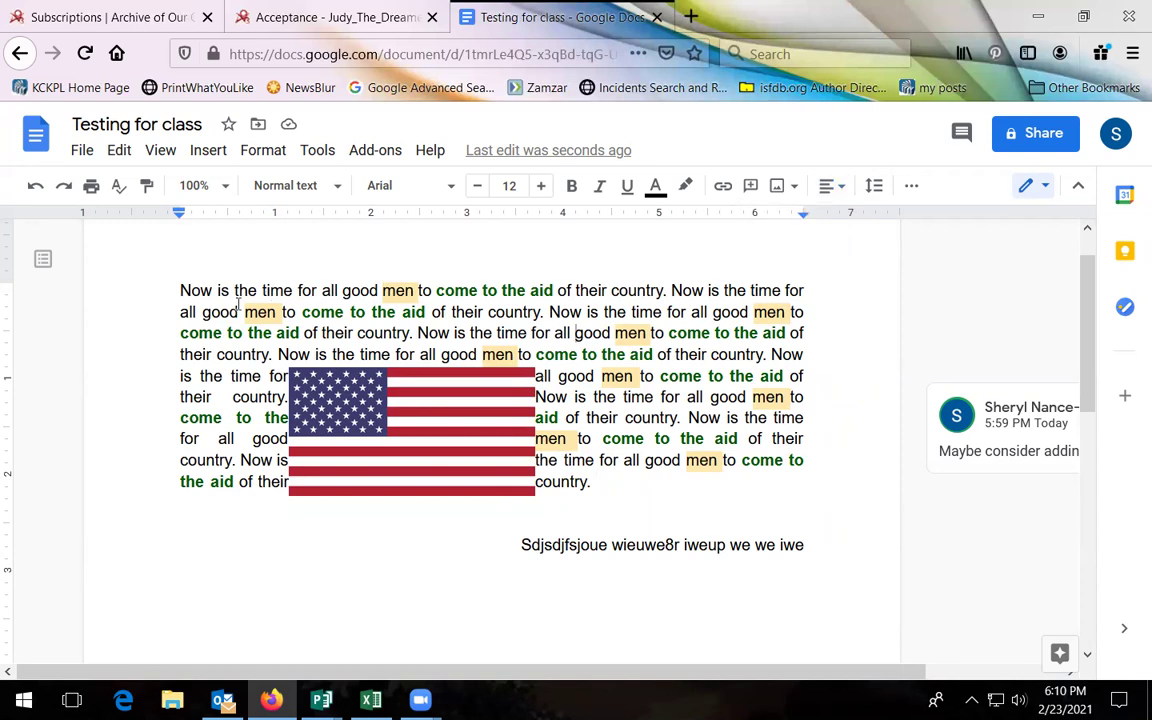
# - Select the whole document, left-align all of its text, and clear the selection
pyautogui.click(192, 290)
pyautogui.click(121, 155)
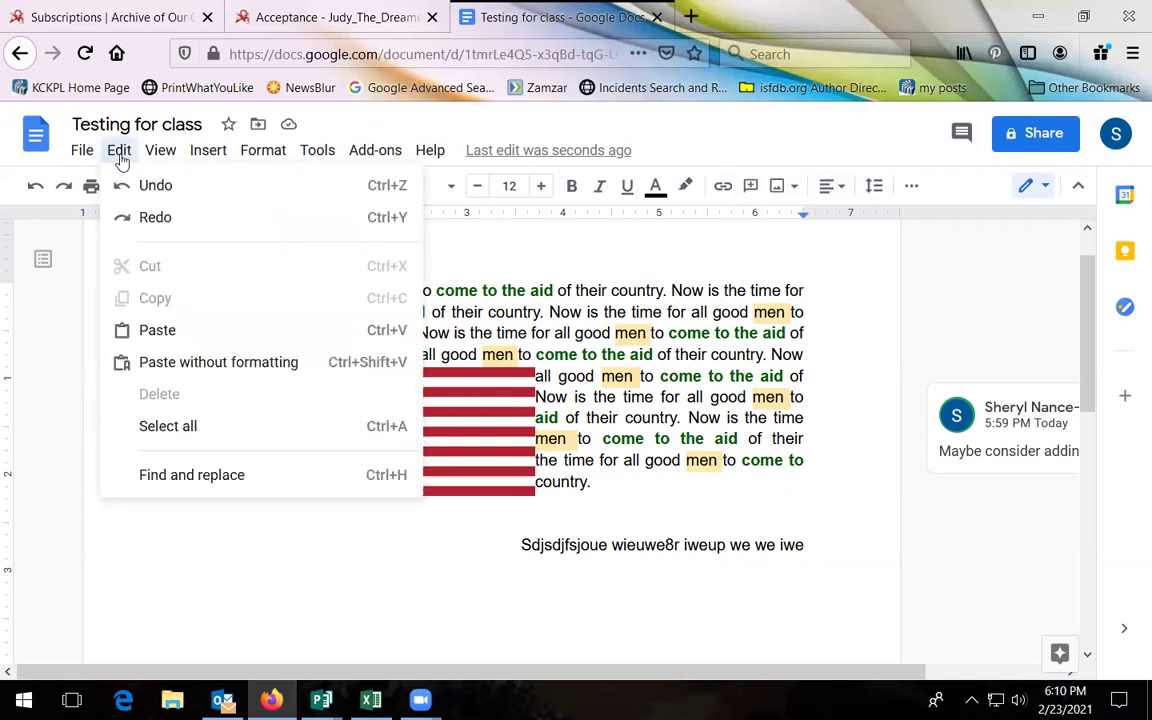
pyautogui.click(167, 426)
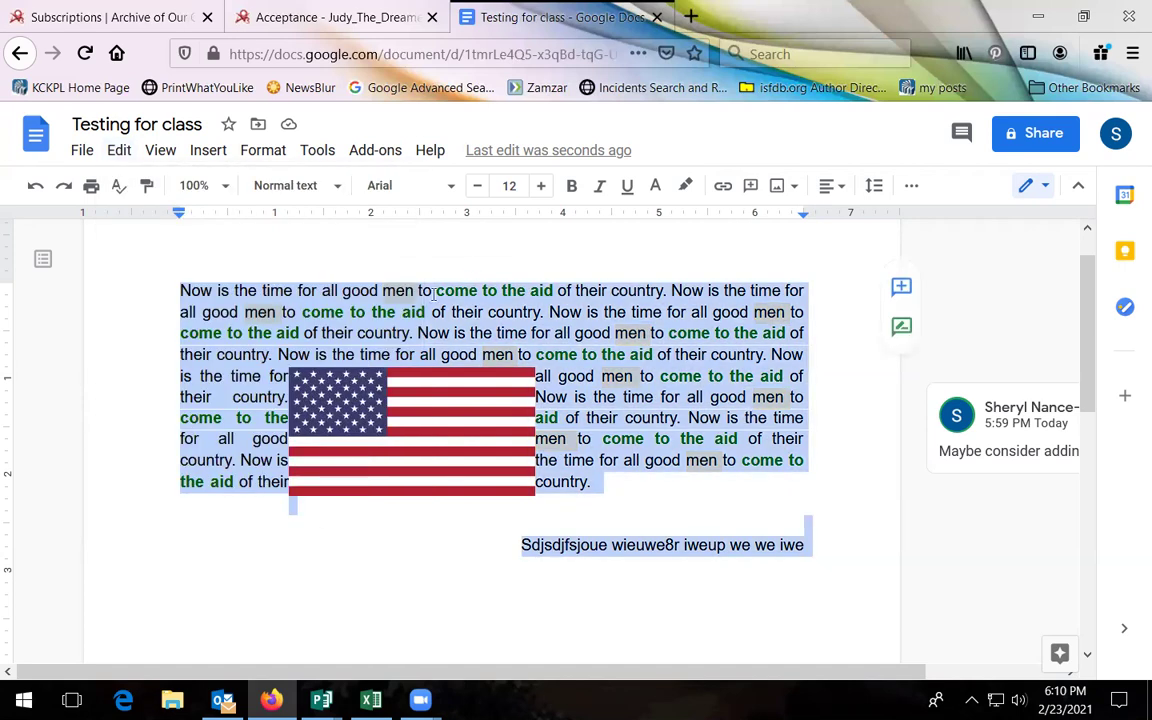
pyautogui.click(828, 186)
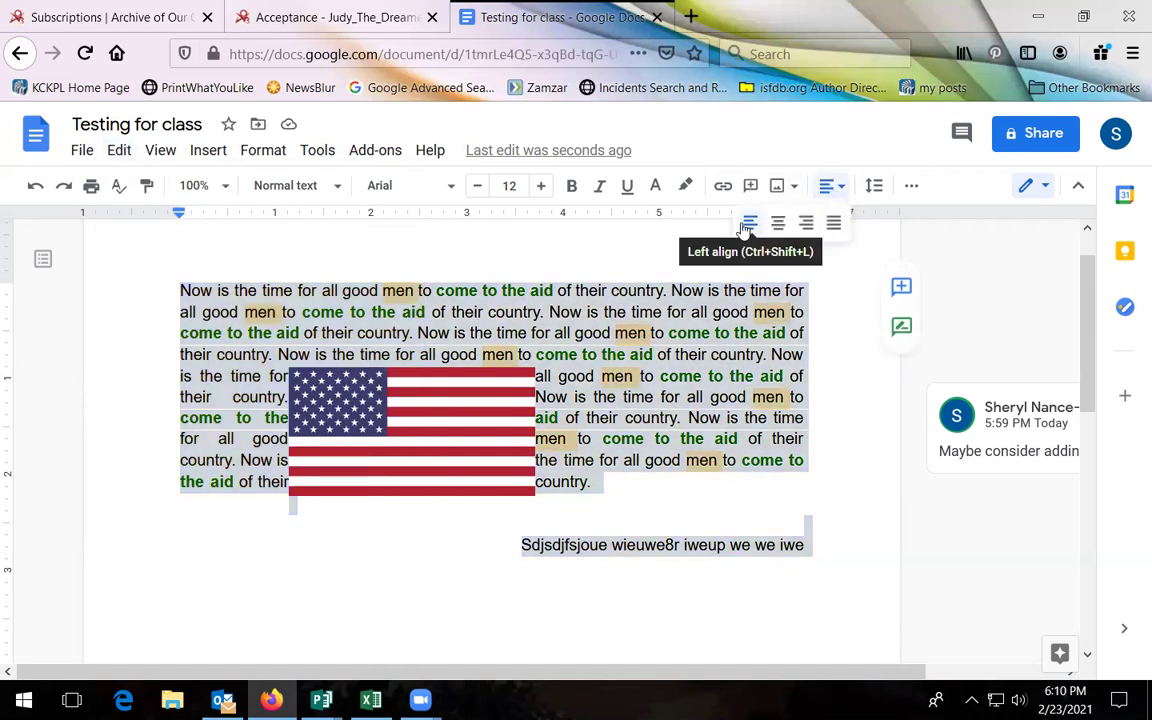
pyautogui.click(749, 222)
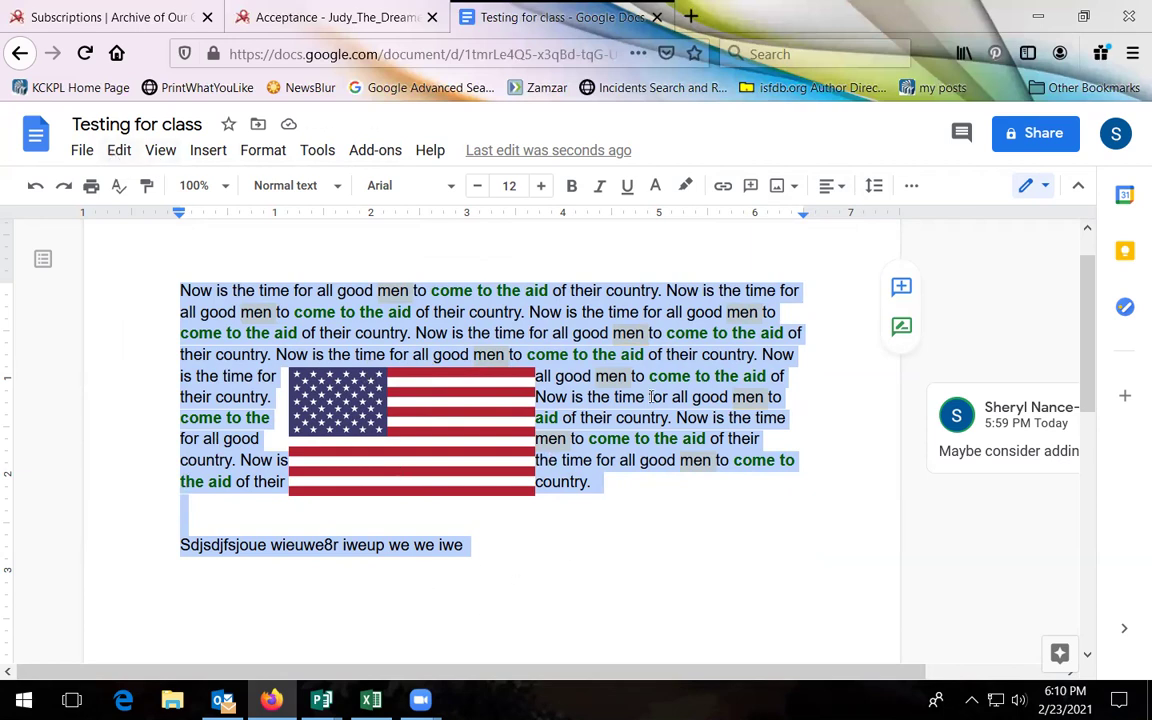
pyautogui.click(812, 295)
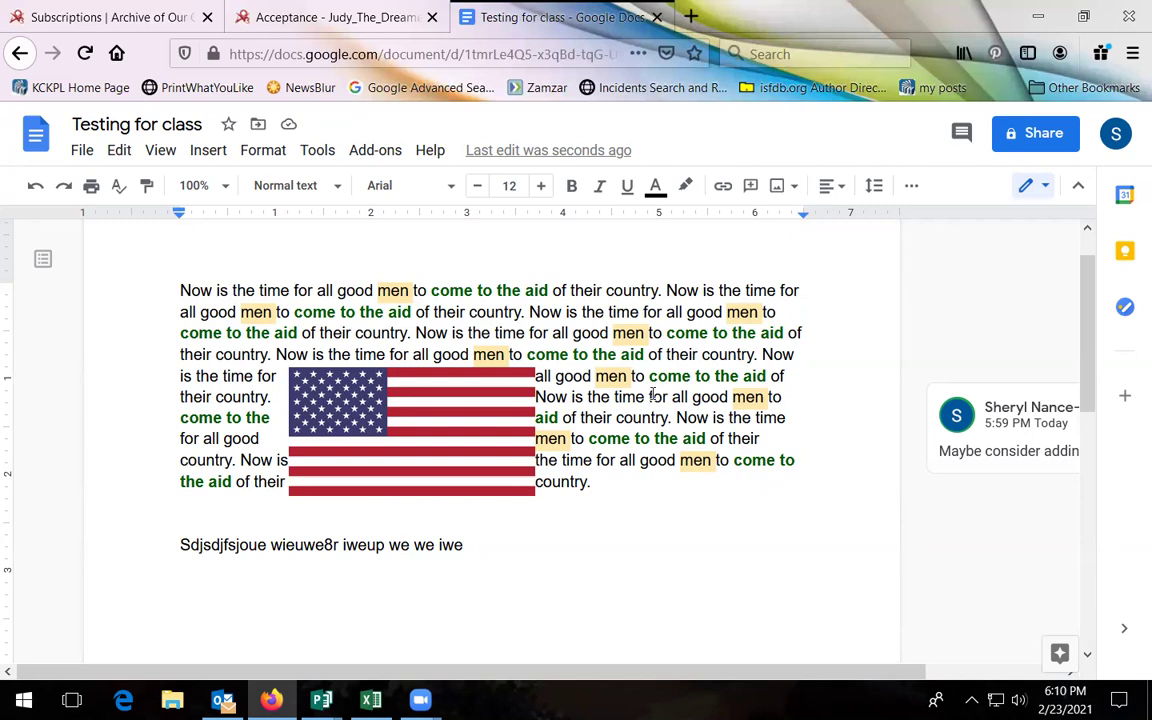
# - Lower the system volume to 32
pyautogui.press('XF86AudioLowerVolume')
pyautogui.press('XF86AudioLowerVolume')
pyautogui.press('XF86AudioLowerVolume')
pyautogui.press('XF86AudioLowerVolume')
pyautogui.press('XF86AudioLowerVolume')
pyautogui.press('XF86AudioLowerVolume')
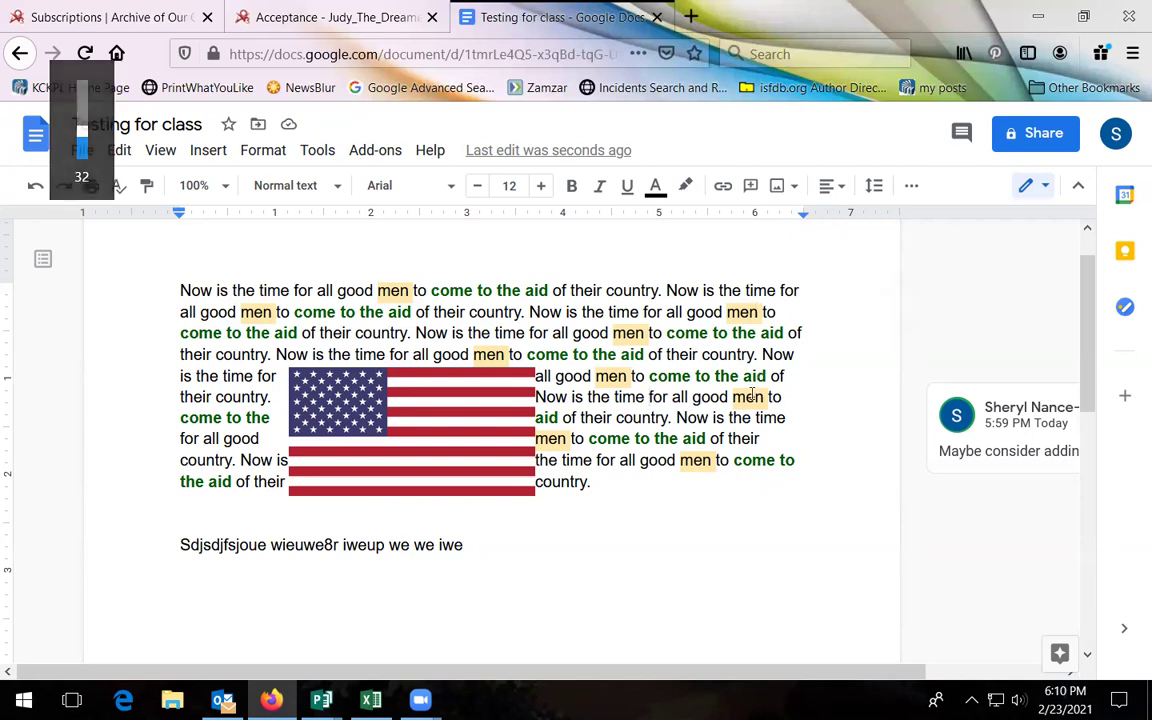
# - Set the flag paragraph's line spacing to single, and restore it to 1.15
pyautogui.click(873, 187)
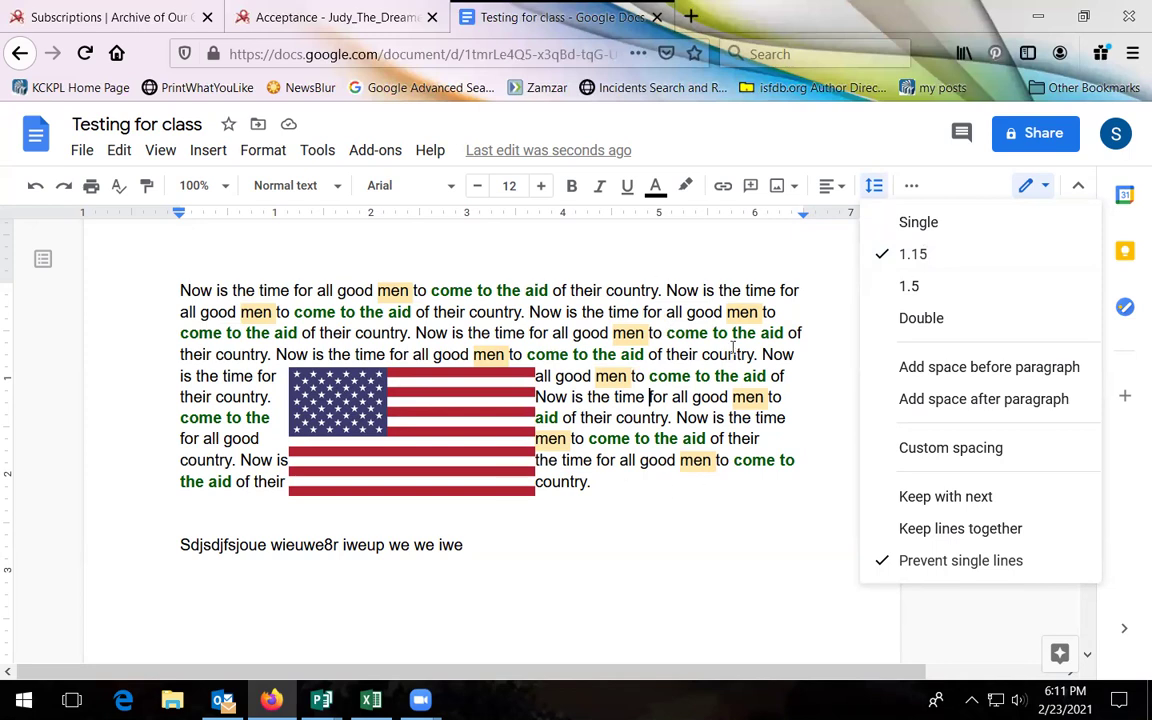
pyautogui.click(917, 222)
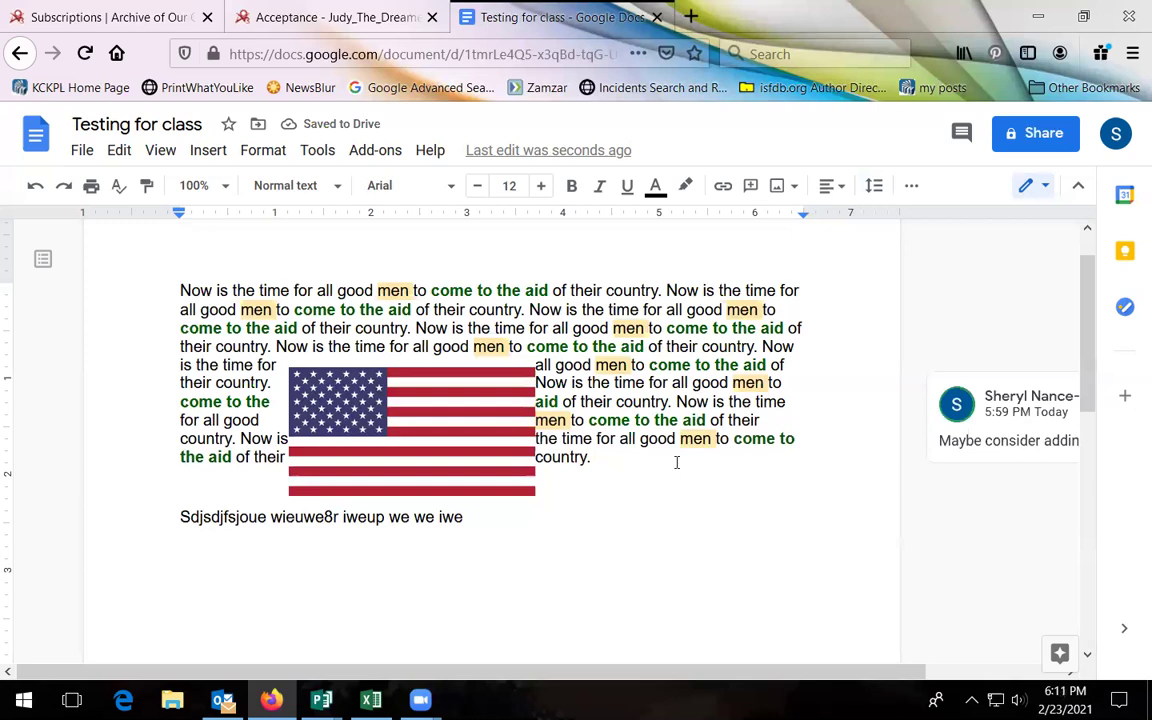
pyautogui.click(874, 186)
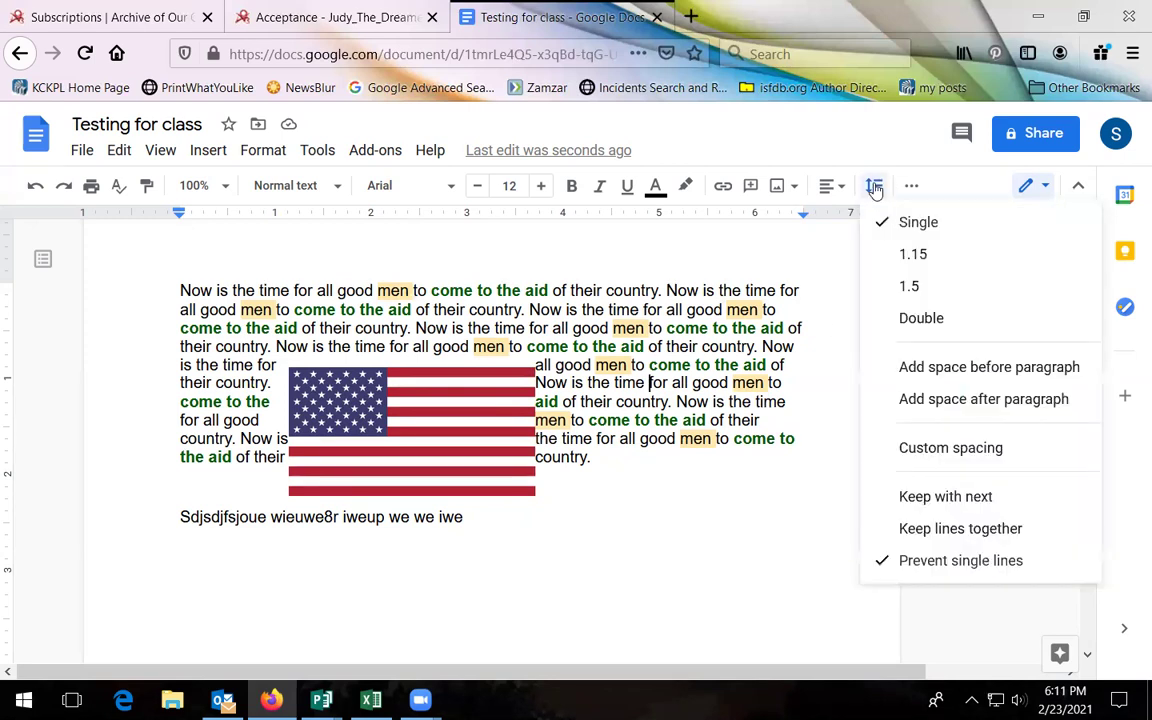
pyautogui.click(900, 254)
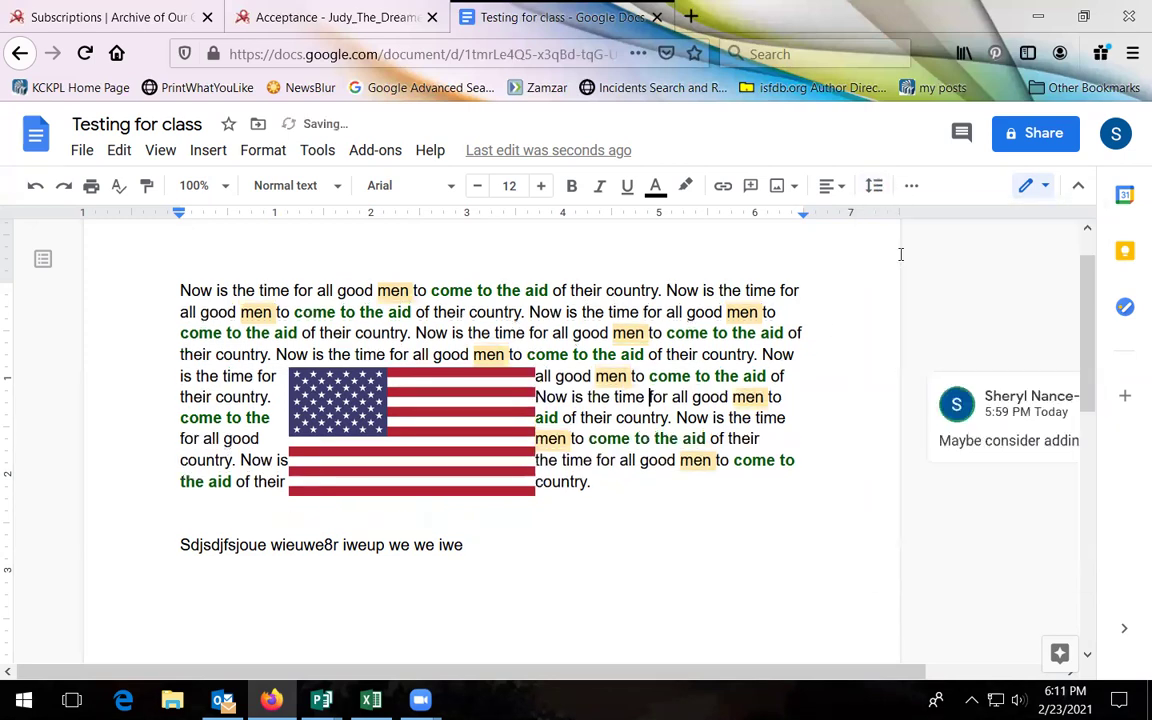
# - Look over the line and paragraph spacing options for the flag paragraph
pyautogui.click(883, 195)
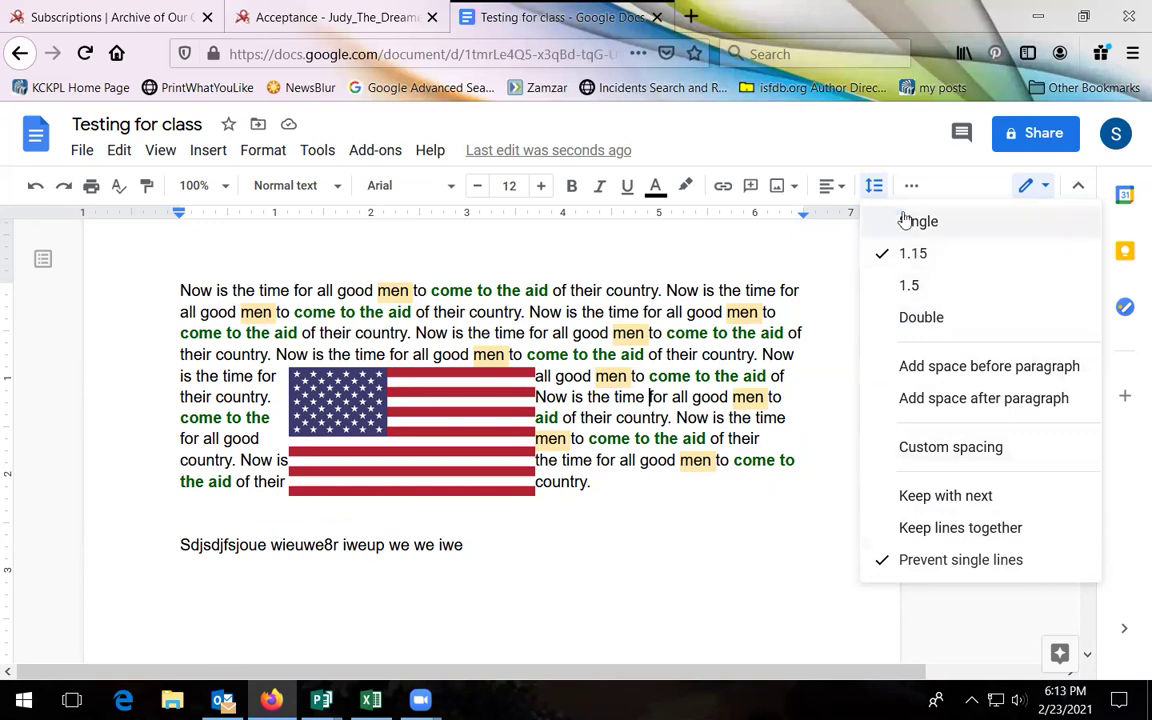
pyautogui.click(874, 185)
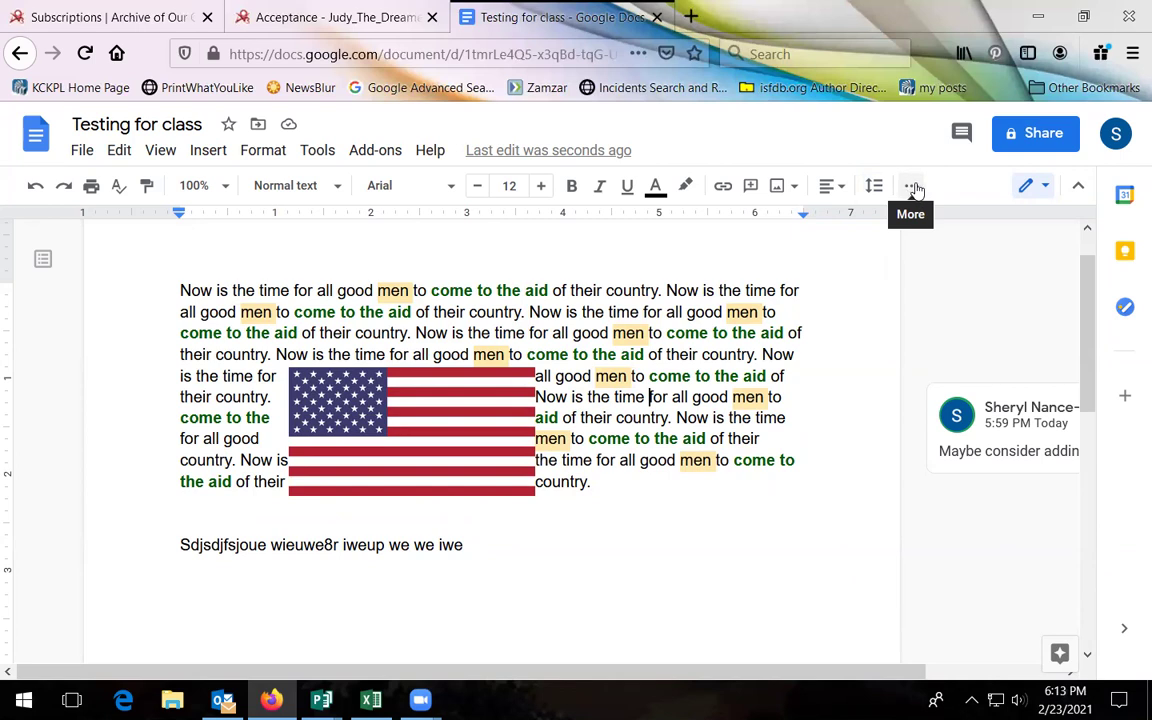
# - Start a numbered list on a new line below the document's last line of text
pyautogui.click(915, 189)
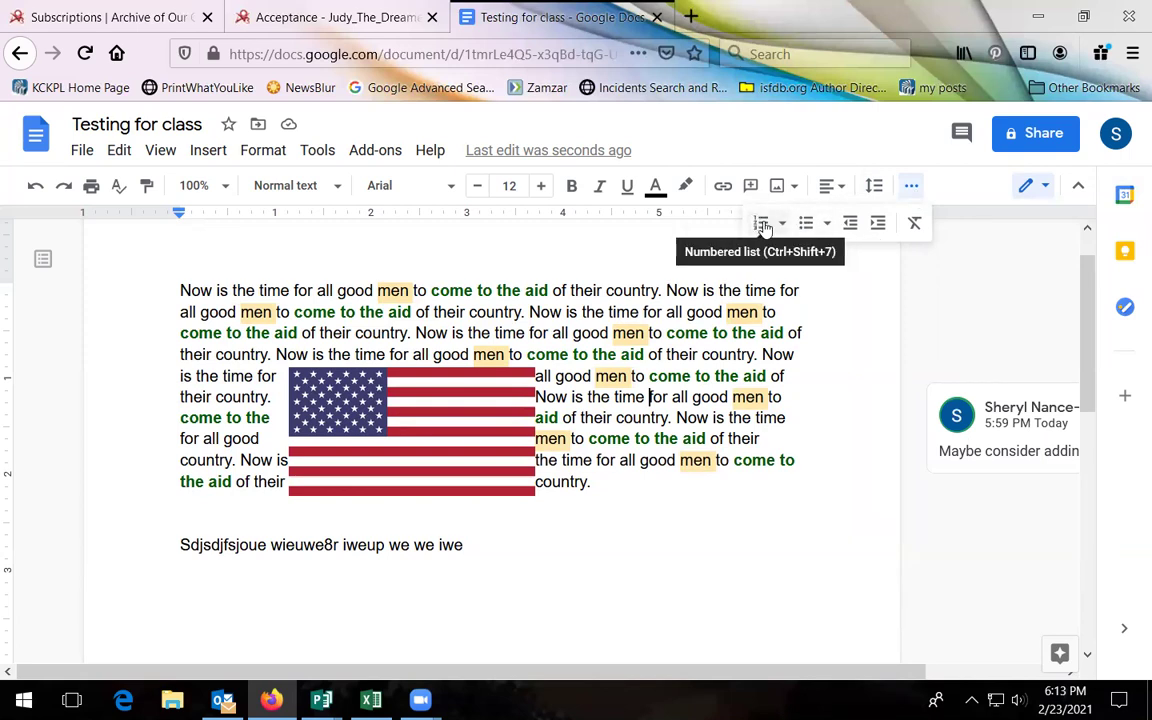
pyautogui.click(507, 545)
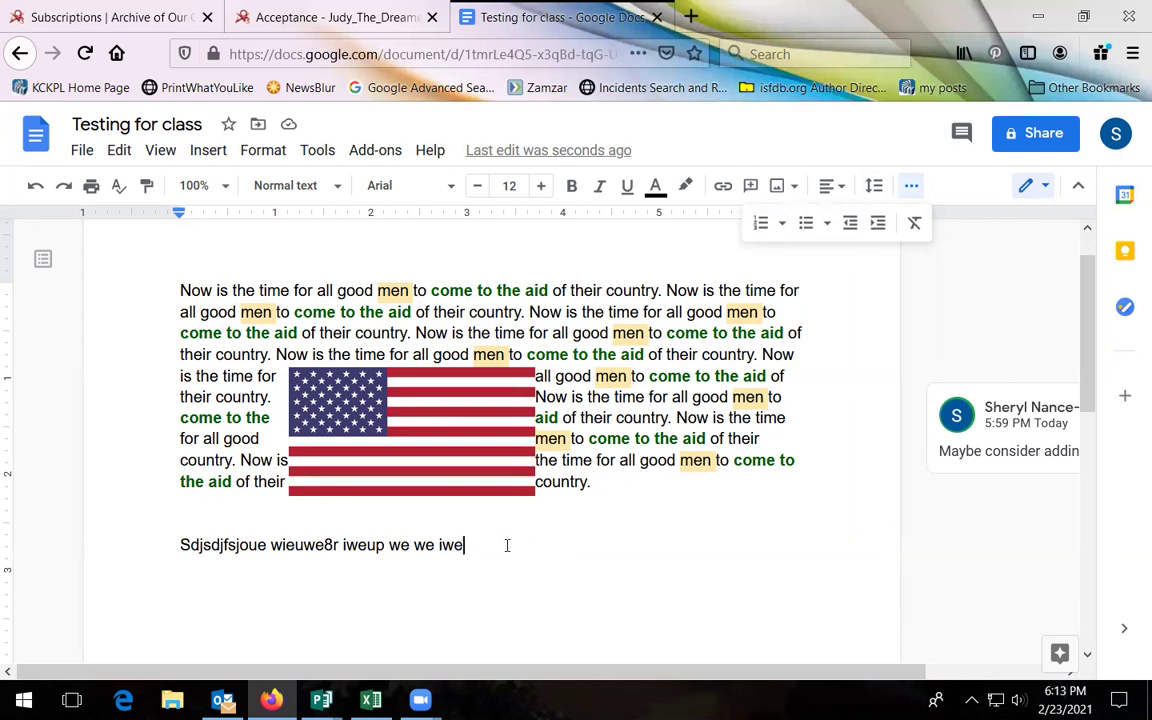
pyautogui.press('Return')
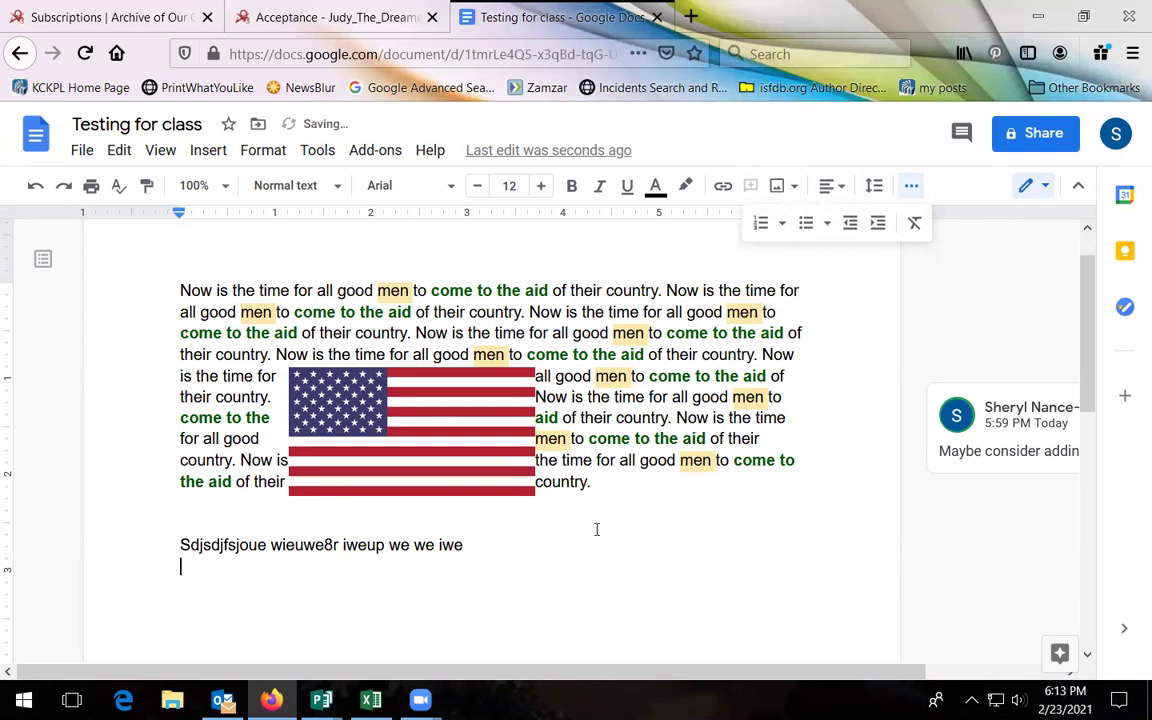
pyautogui.click(762, 224)
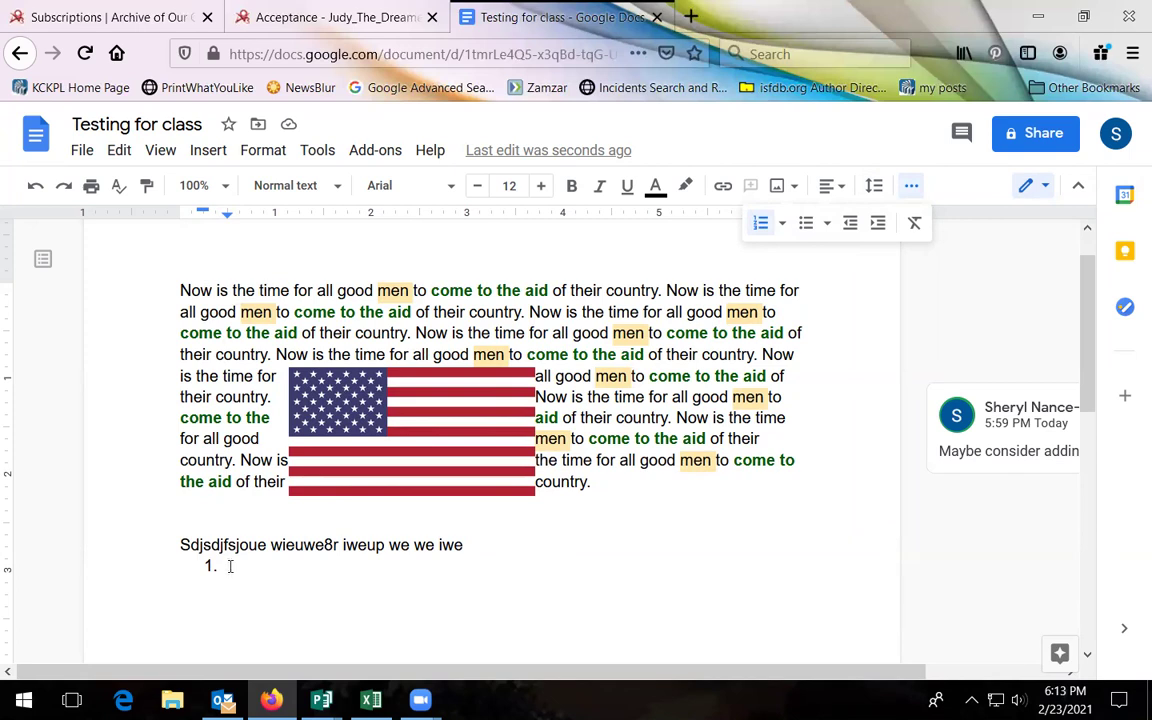
# - Enter Milk, Eggs and Bread as the numbered items, end the list, and leave a blank line below it
pyautogui.write('Milk')
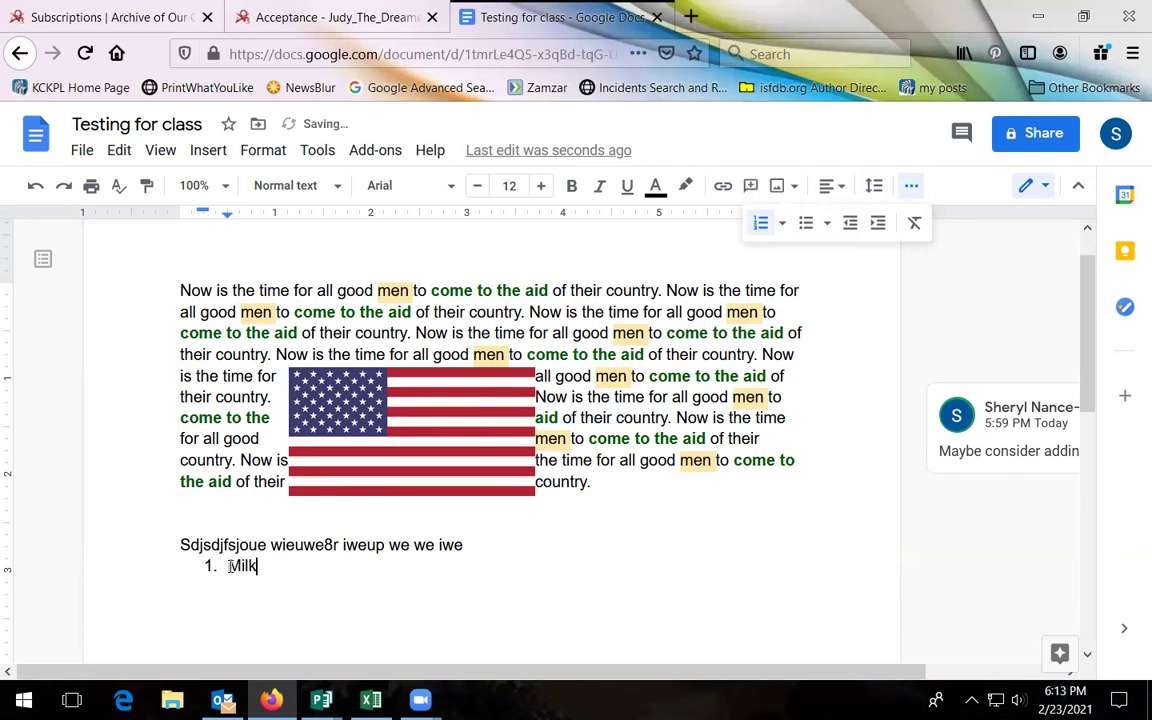
pyautogui.press('Return')
pyautogui.write('Eggs')
pyautogui.press('Return')
pyautogui.write('Bread')
pyautogui.press('Return')
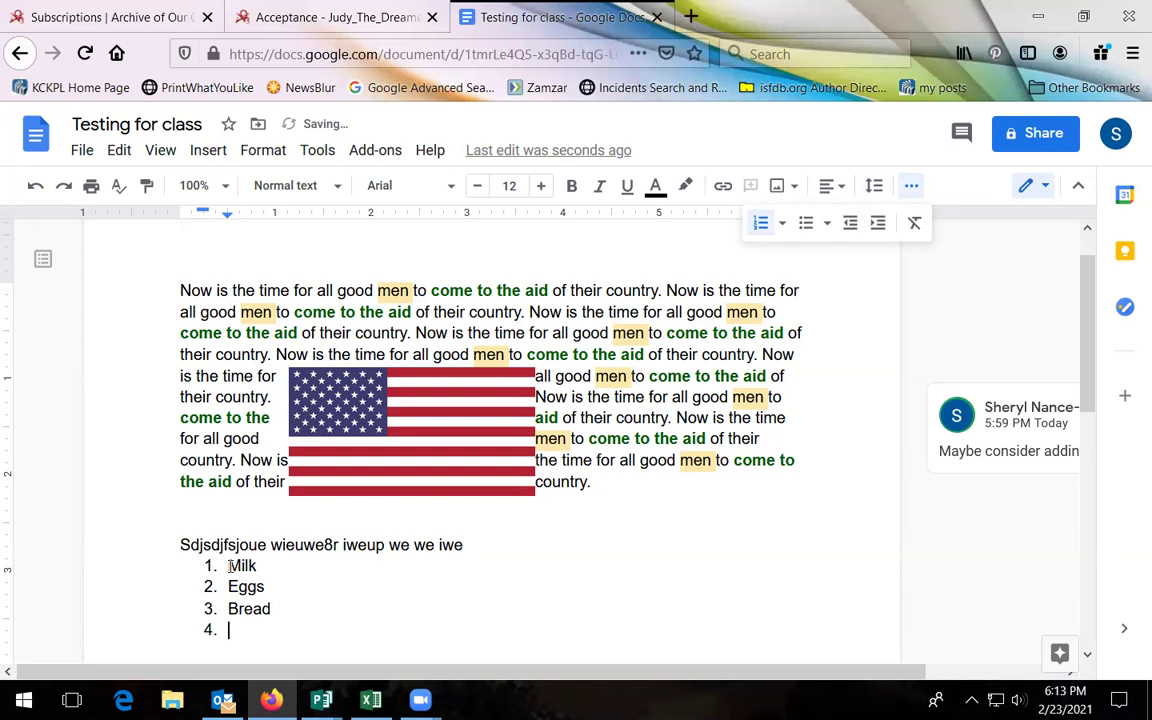
pyautogui.press('Return')
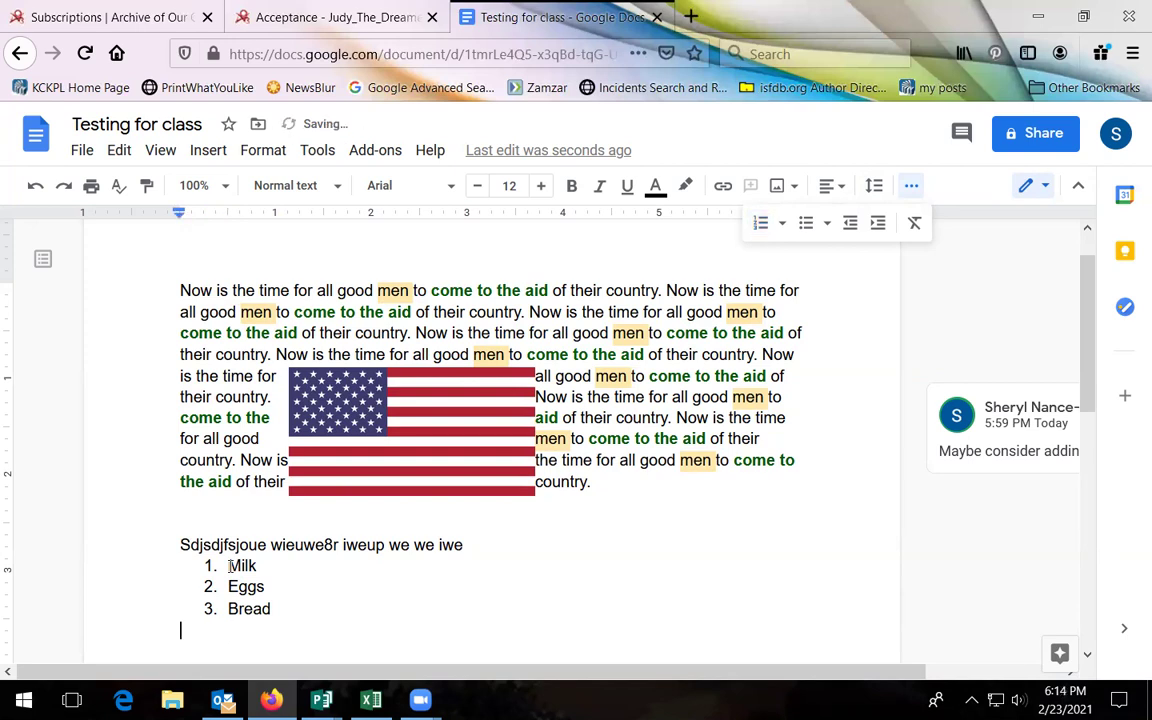
pyautogui.scroll(-3, 278, 607)
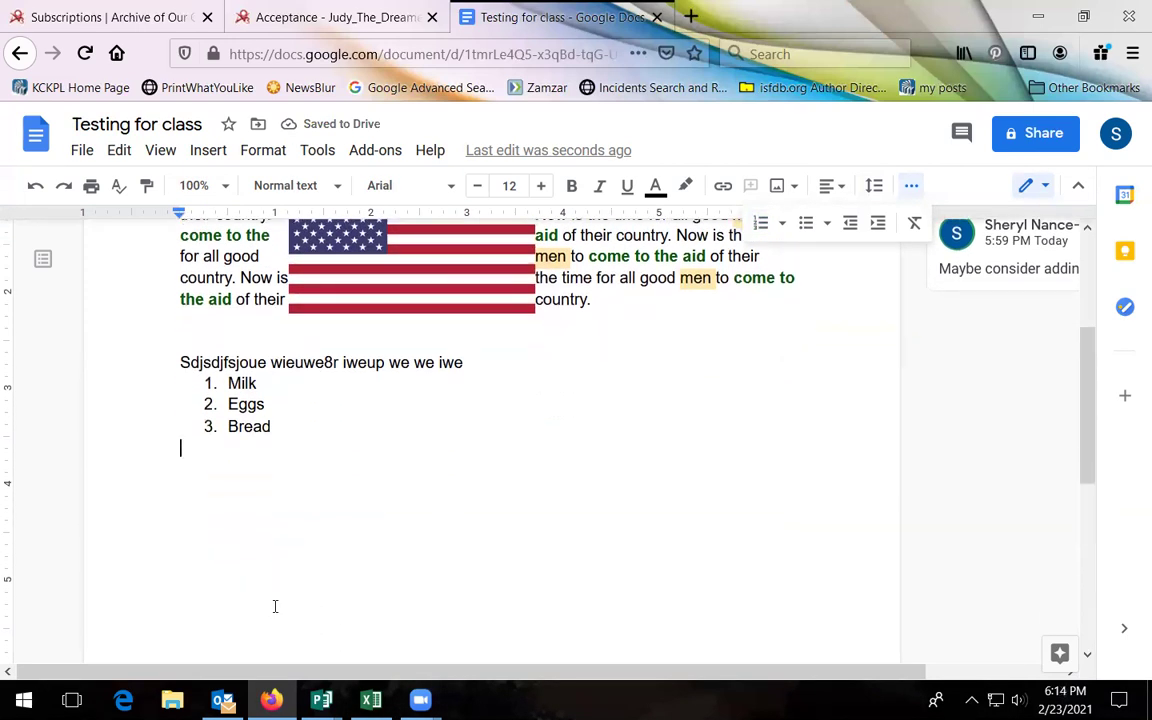
pyautogui.press('Return')
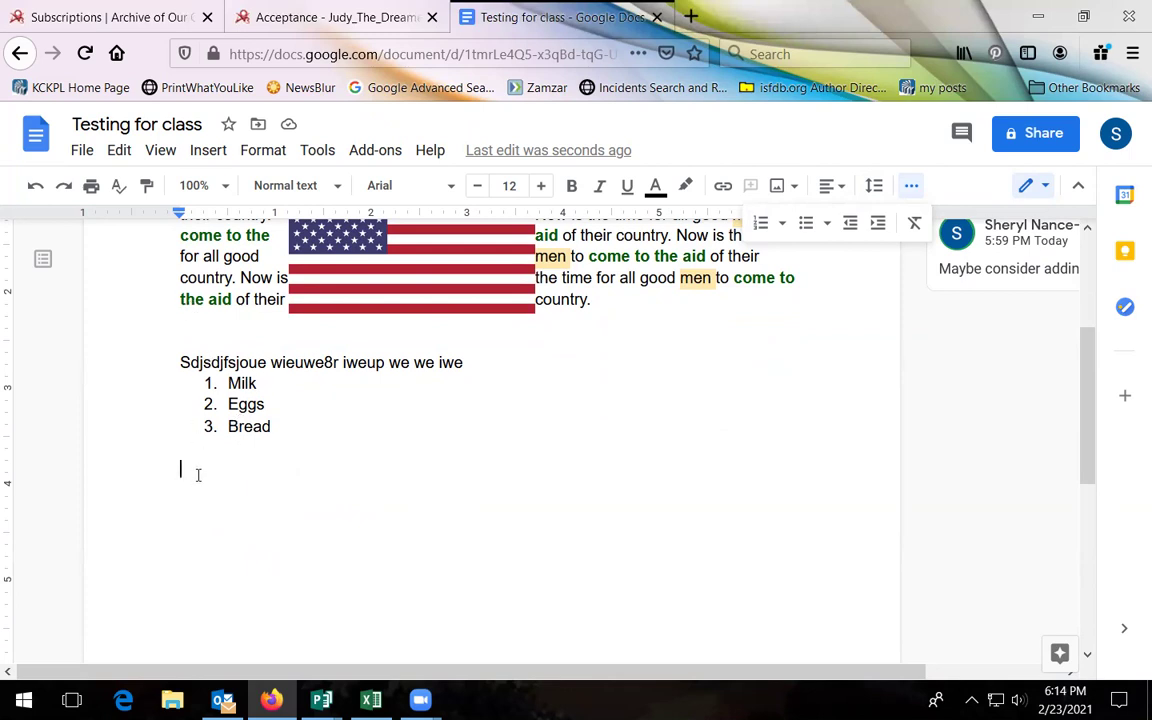
# - Start an empty numbered list below the grocery list, and add "Spaghetti" as the item after Bread
pyautogui.press('Return')
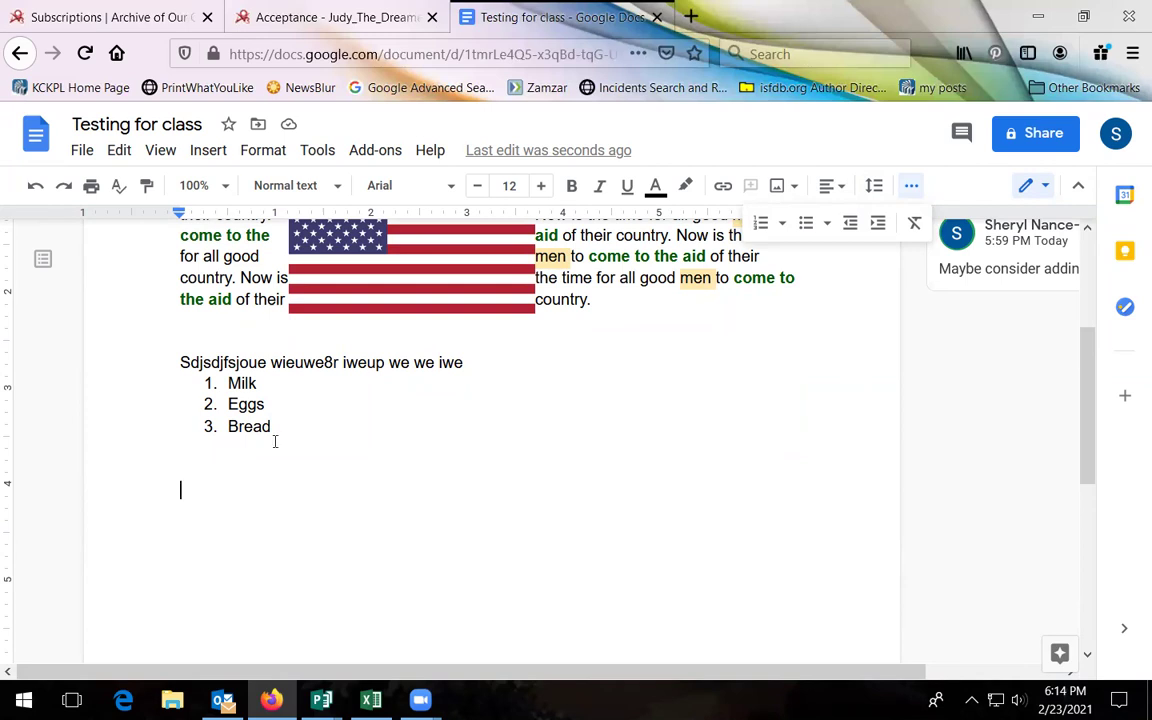
pyautogui.click(762, 224)
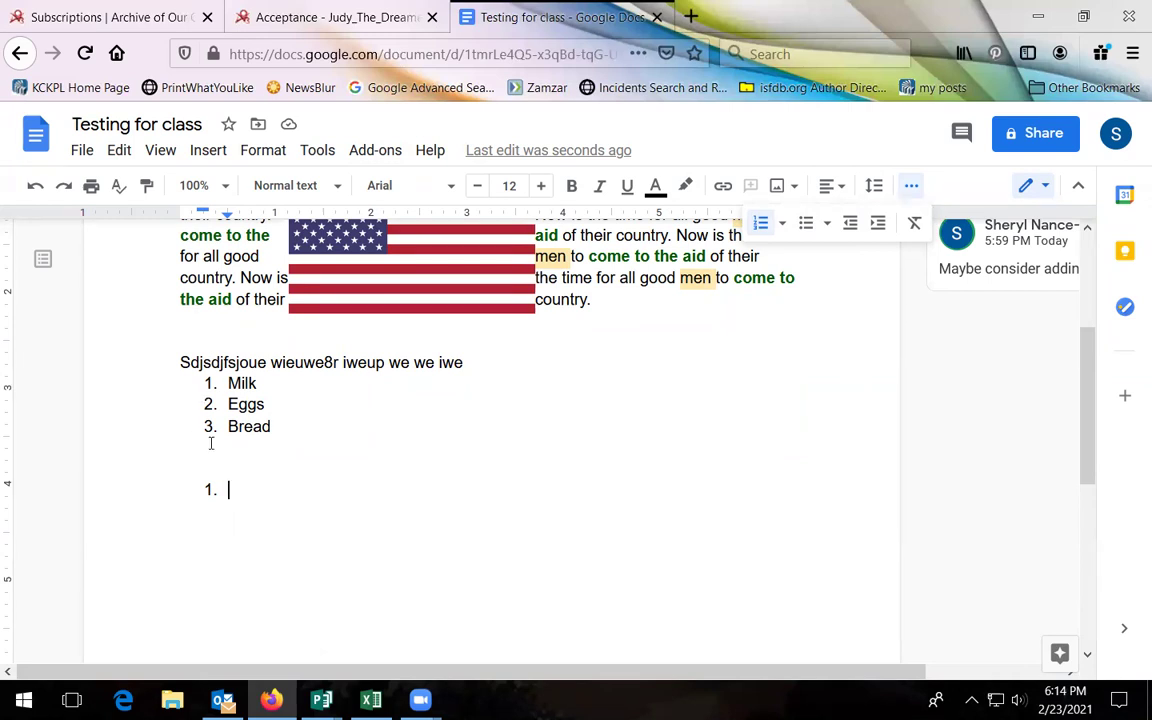
pyautogui.click(274, 426)
pyautogui.press('Return')
pyautogui.write('Spaghetti')
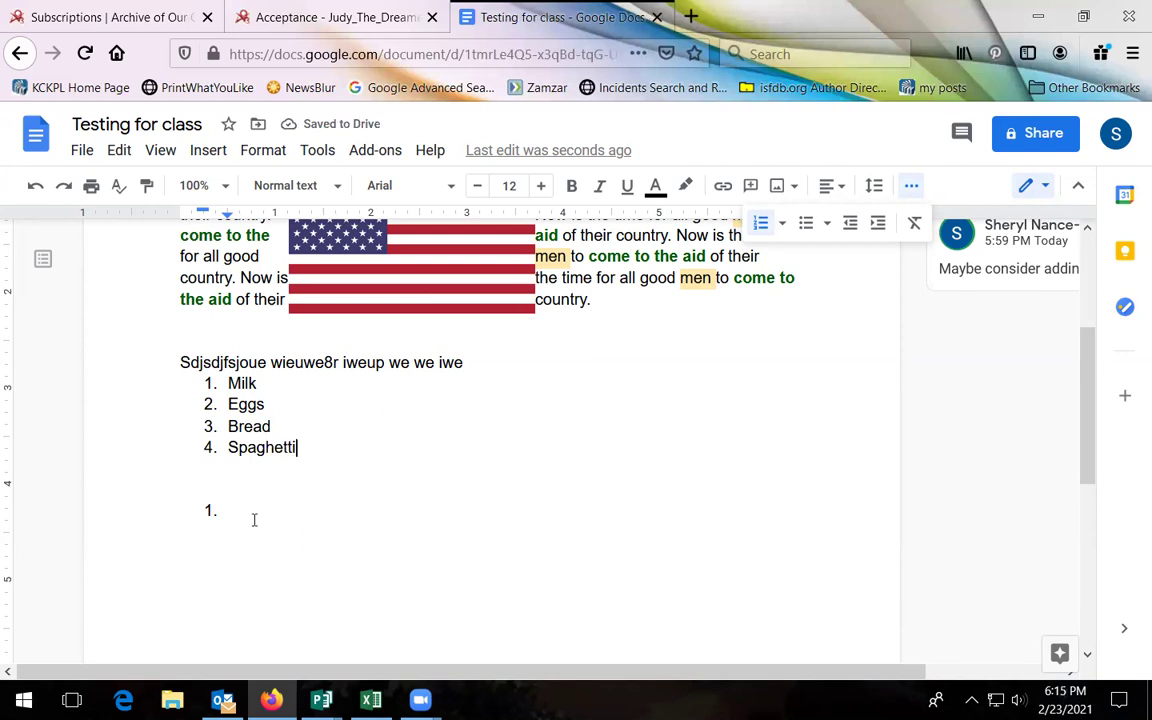
# - Convert the numbered grocery list to a bulleted list
pyautogui.click(254, 520)
pyautogui.click(808, 229)
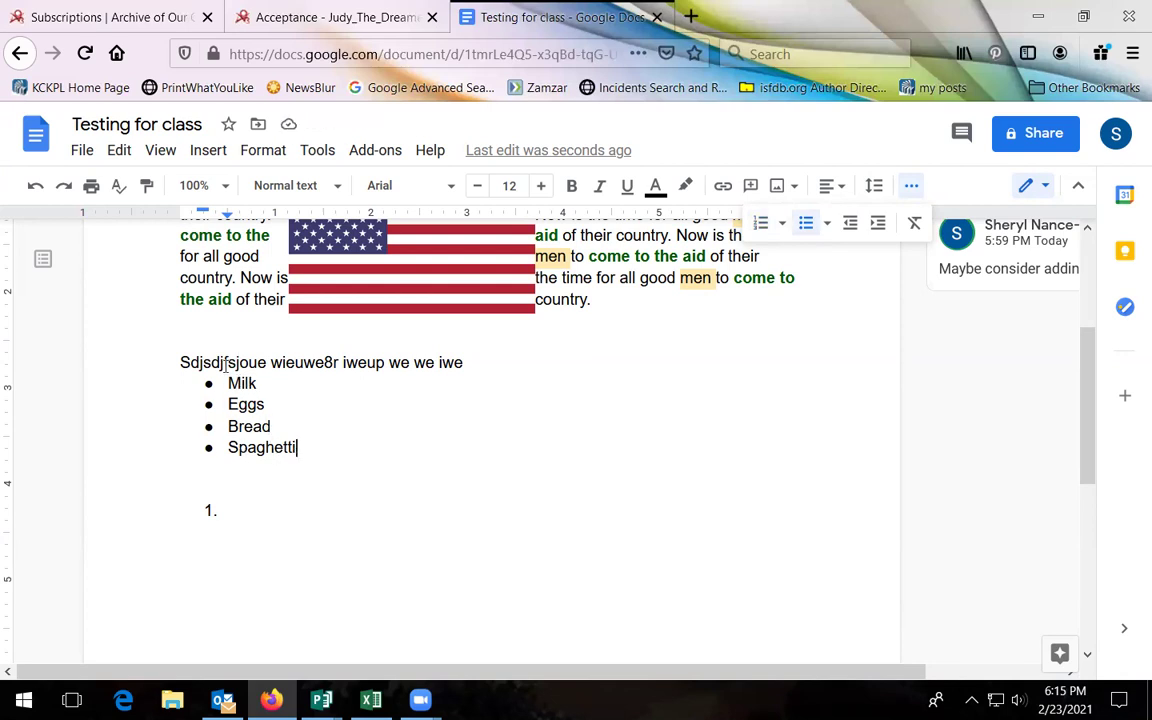
pyautogui.click(758, 226)
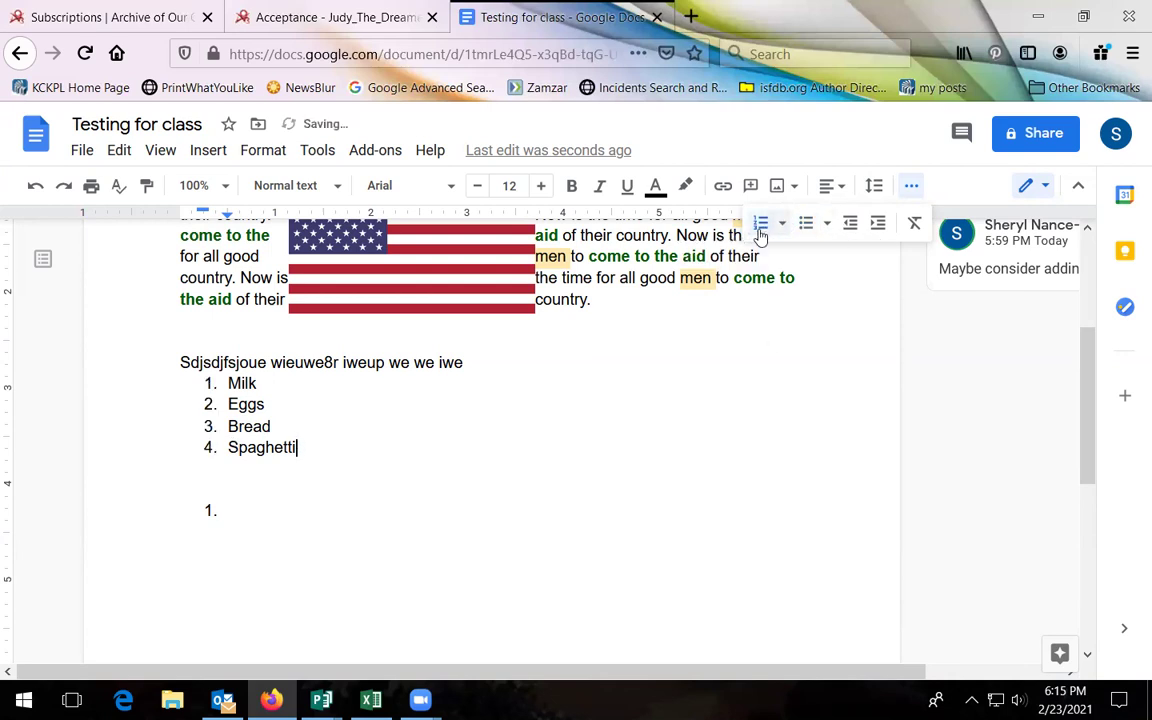
pyautogui.click(808, 228)
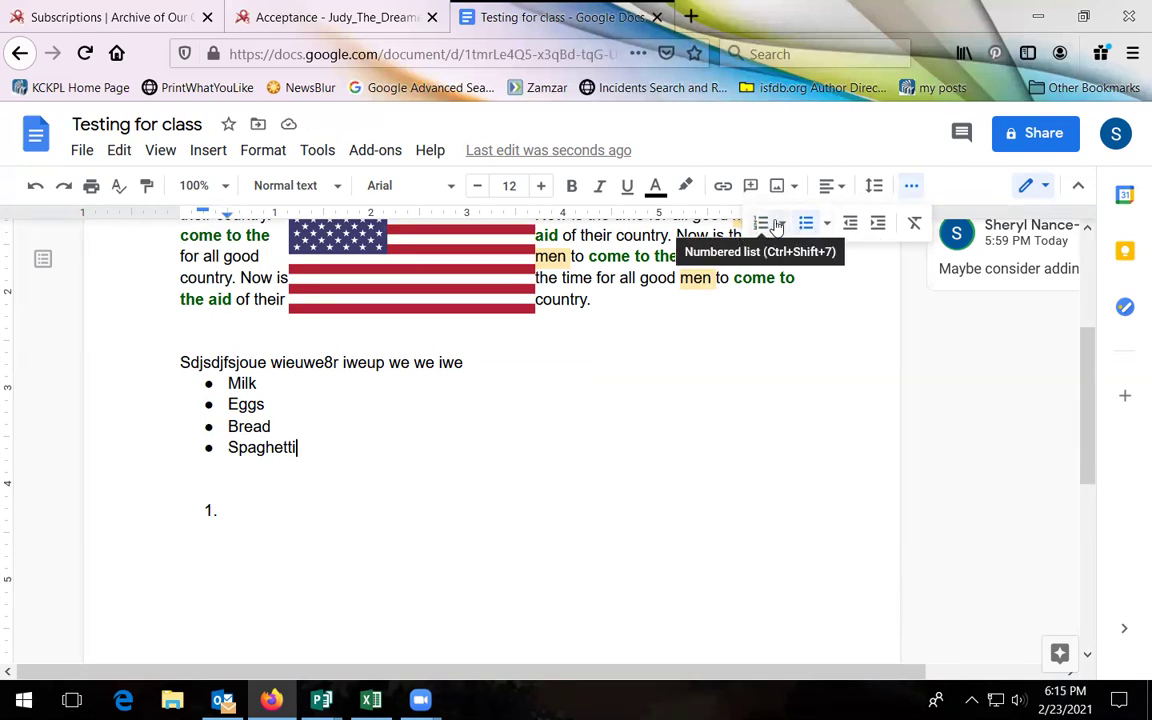
# - Examine the available style presets for numbered and bulleted lists
pyautogui.click(784, 224)
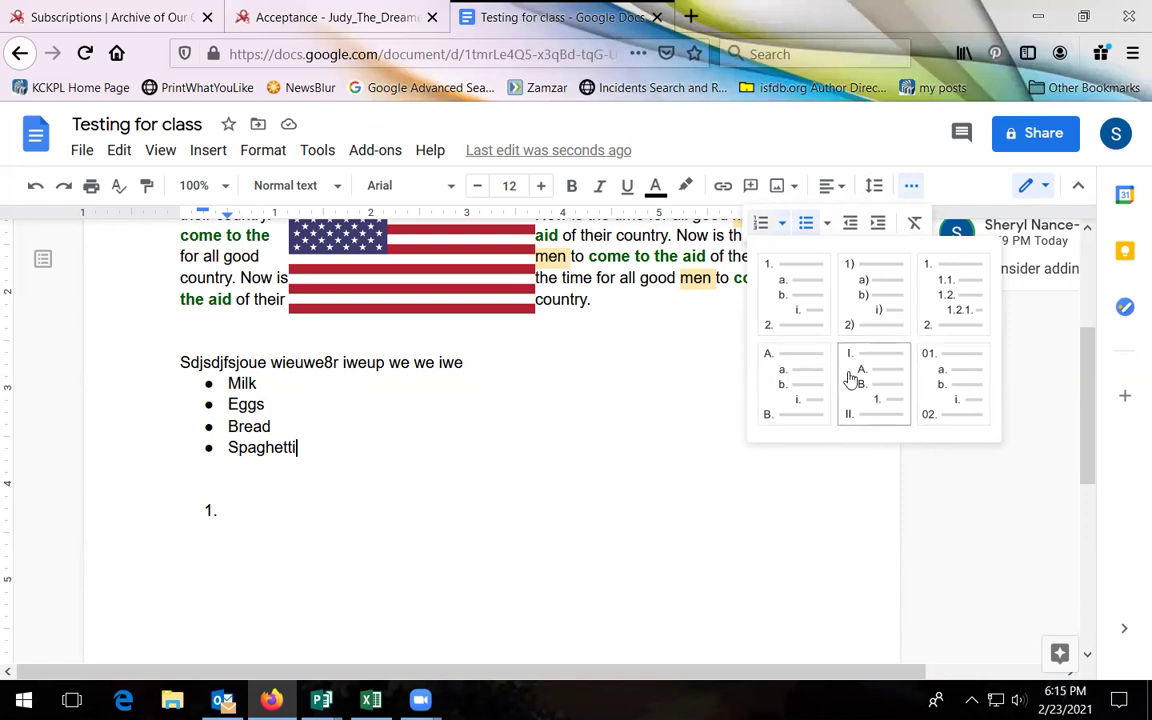
pyautogui.click(828, 224)
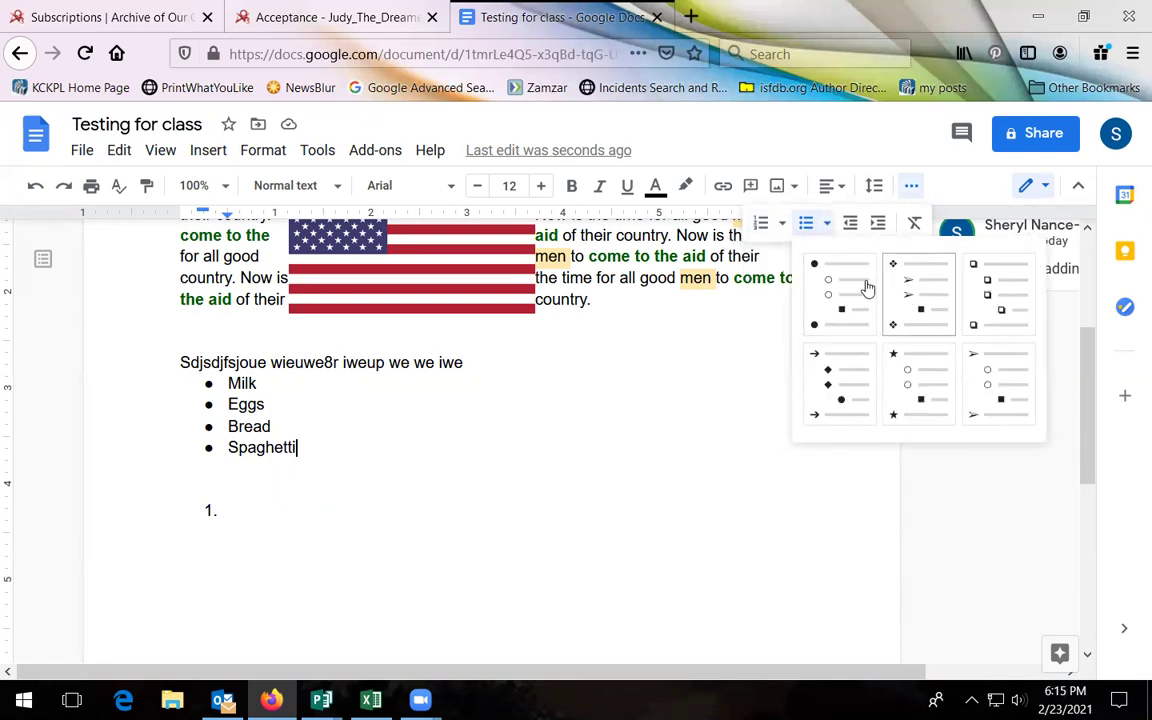
pyautogui.press('Escape')
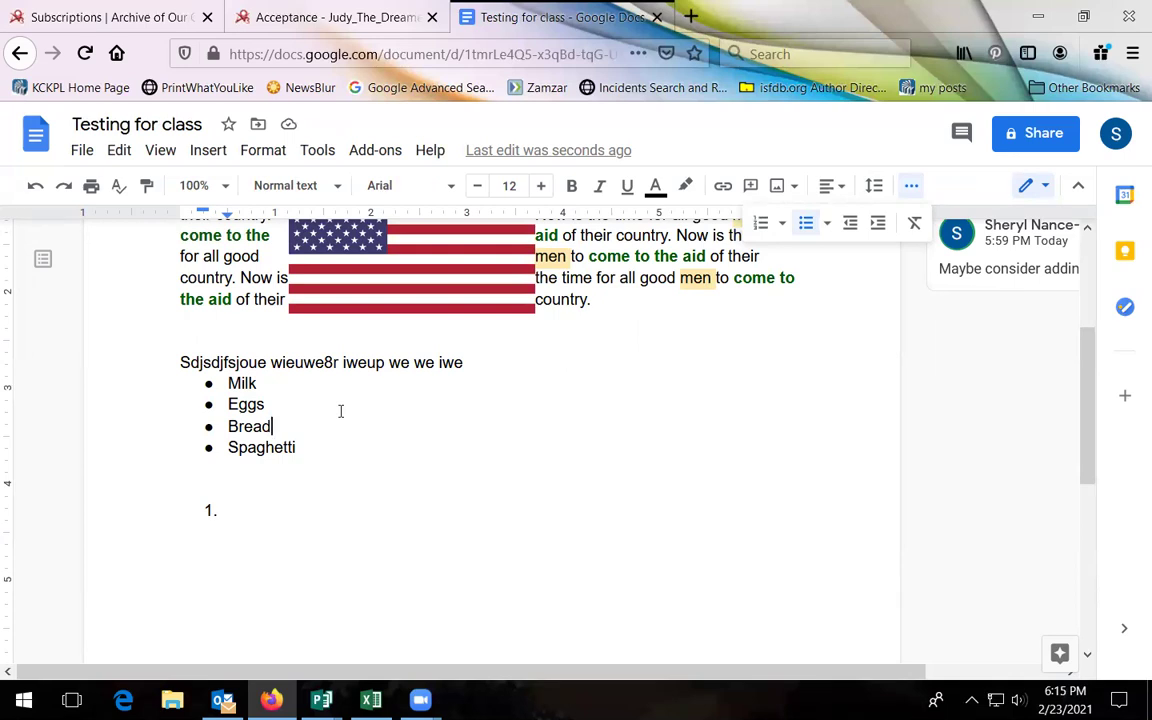
# - Add the indented sub-item "Whole Wheat" under Bread
pyautogui.press('Return')
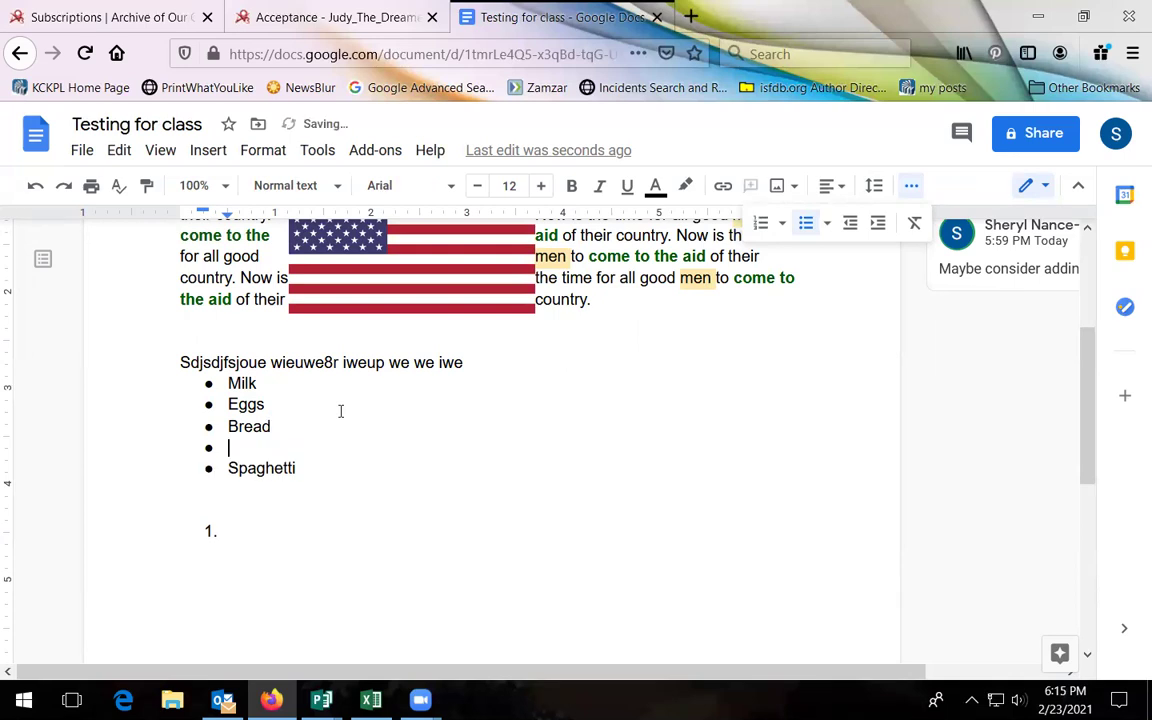
pyautogui.press('Tab')
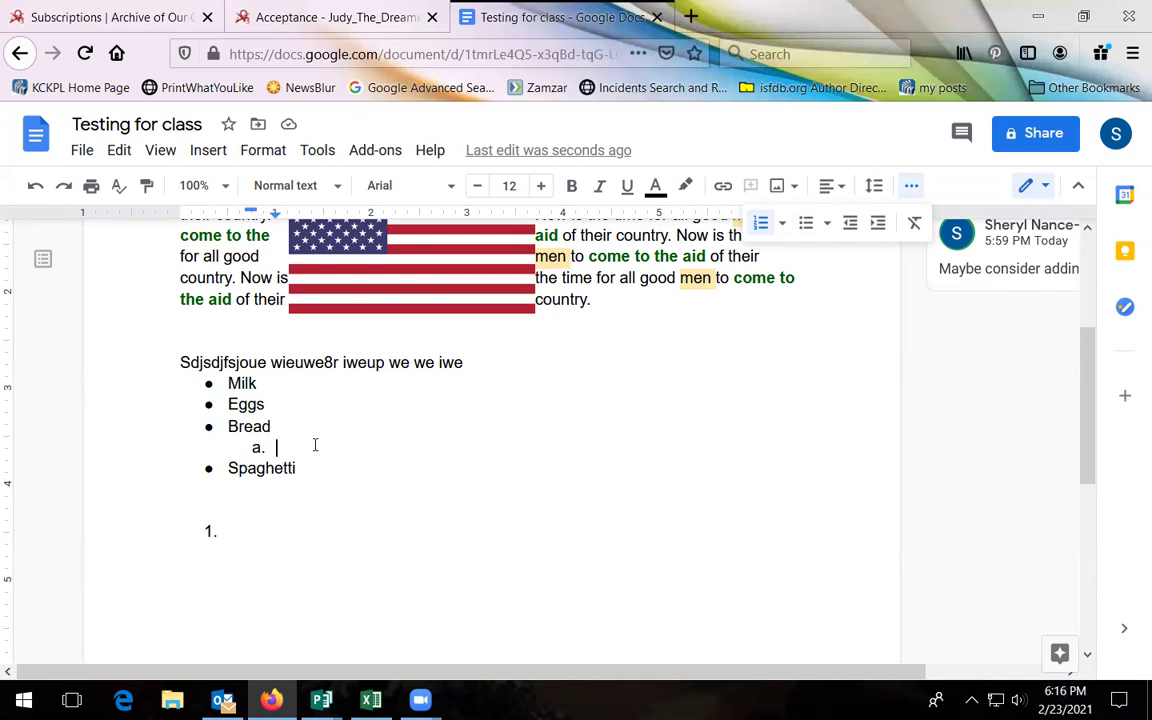
pyautogui.write('Whole Wheat')
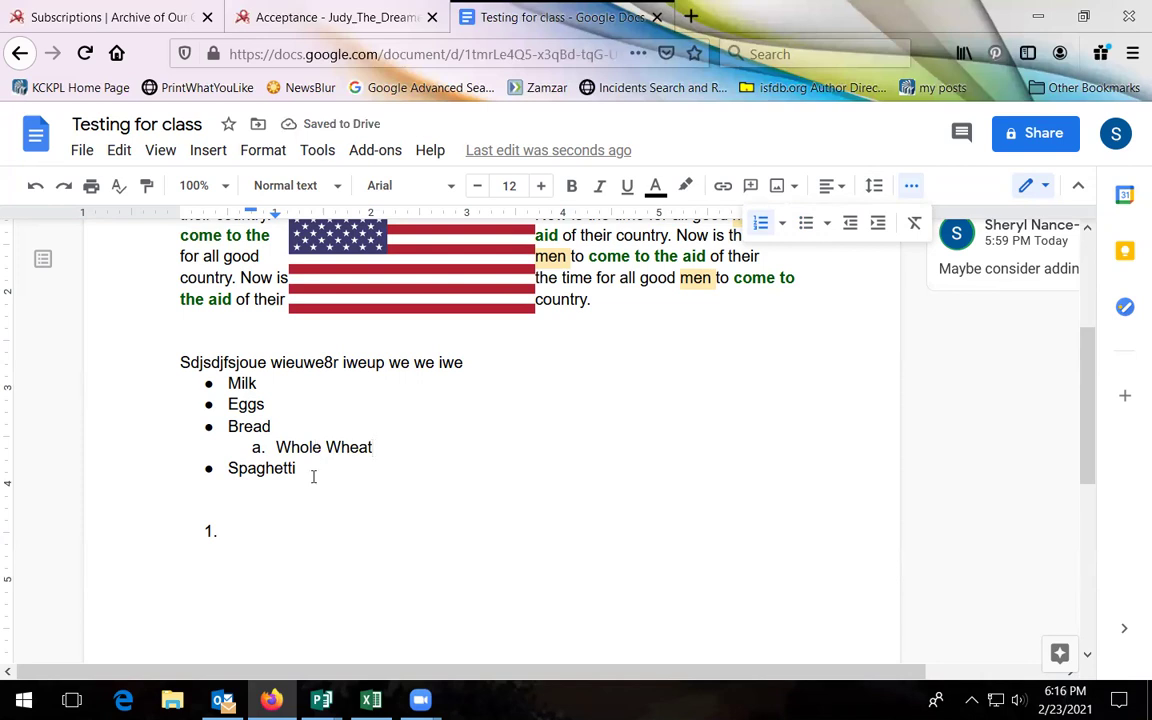
# - Add the indented sub-item "Not angel hair!" under Spaghetti, followed by an empty sub-item
pyautogui.click(317, 465)
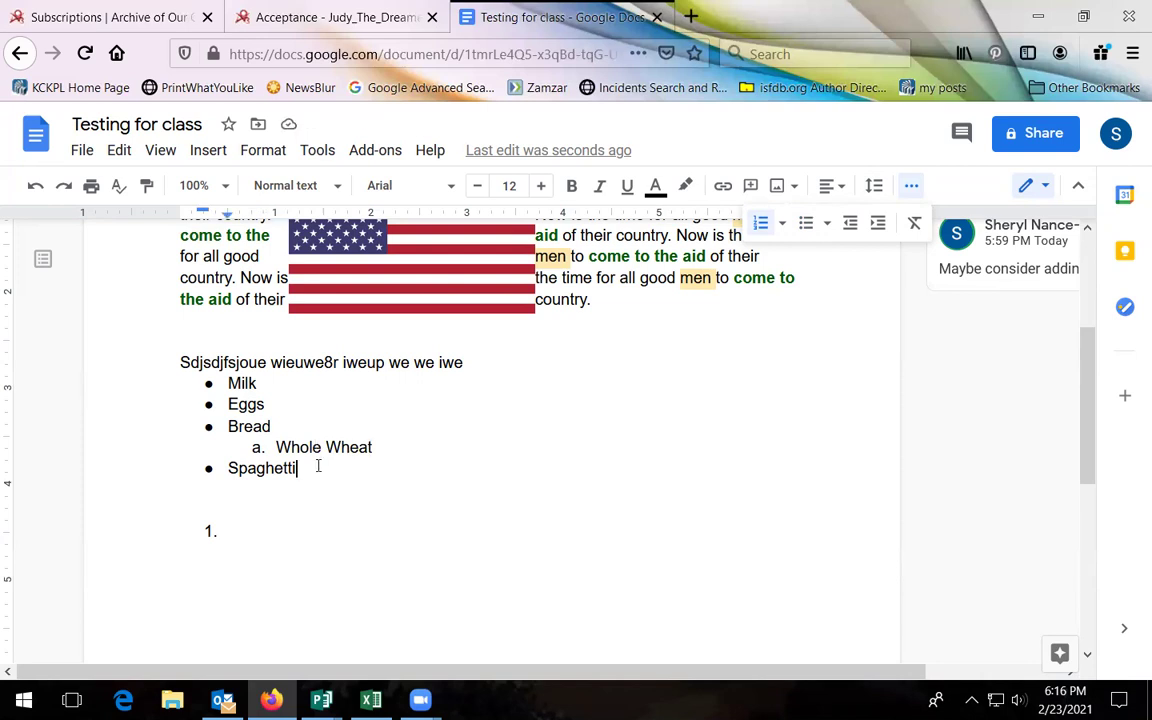
pyautogui.press('Return')
pyautogui.press('Tab')
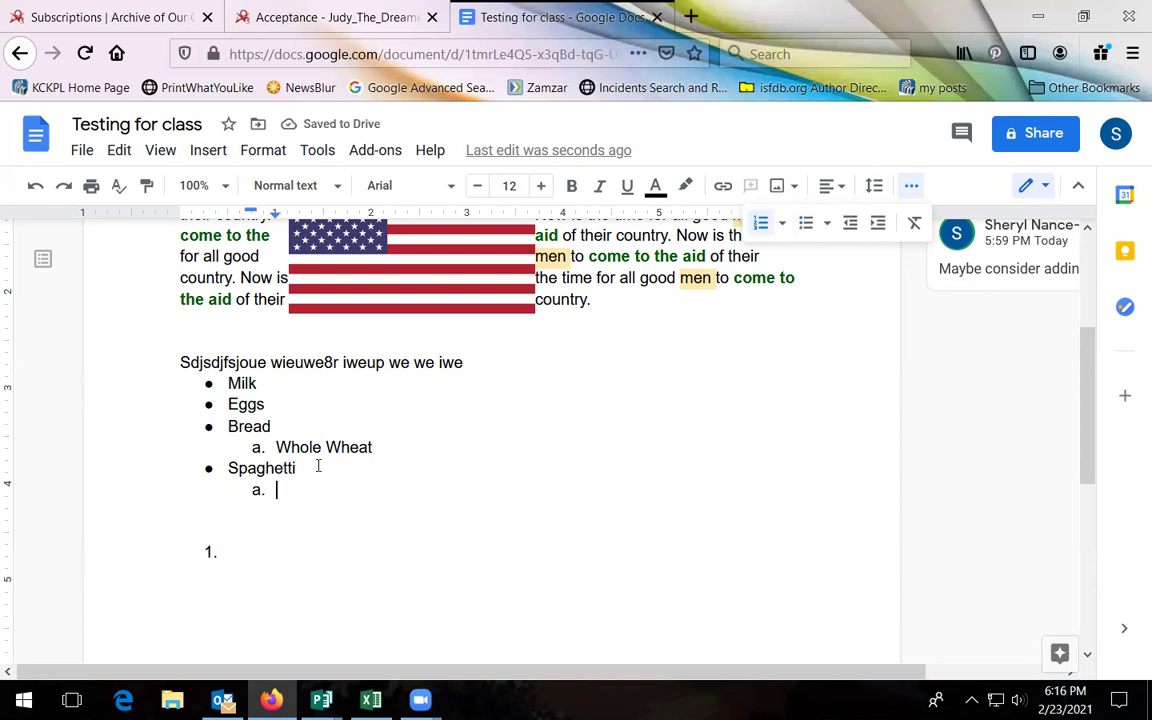
pyautogui.write('Not angel hair!')
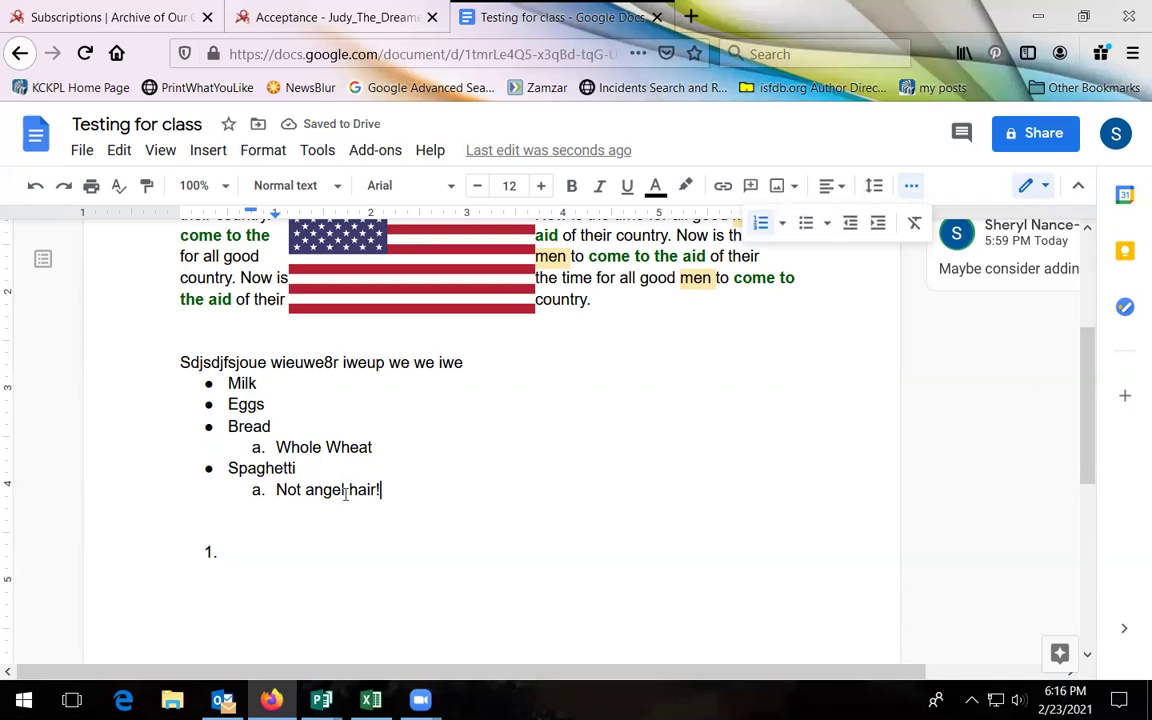
pyautogui.press('Return')
# - Try switching the list between numbers and bullets from the Bread item, and undo the removal of Bread's bullet
pyautogui.moveTo(232, 426); pyautogui.dragTo(274, 427)
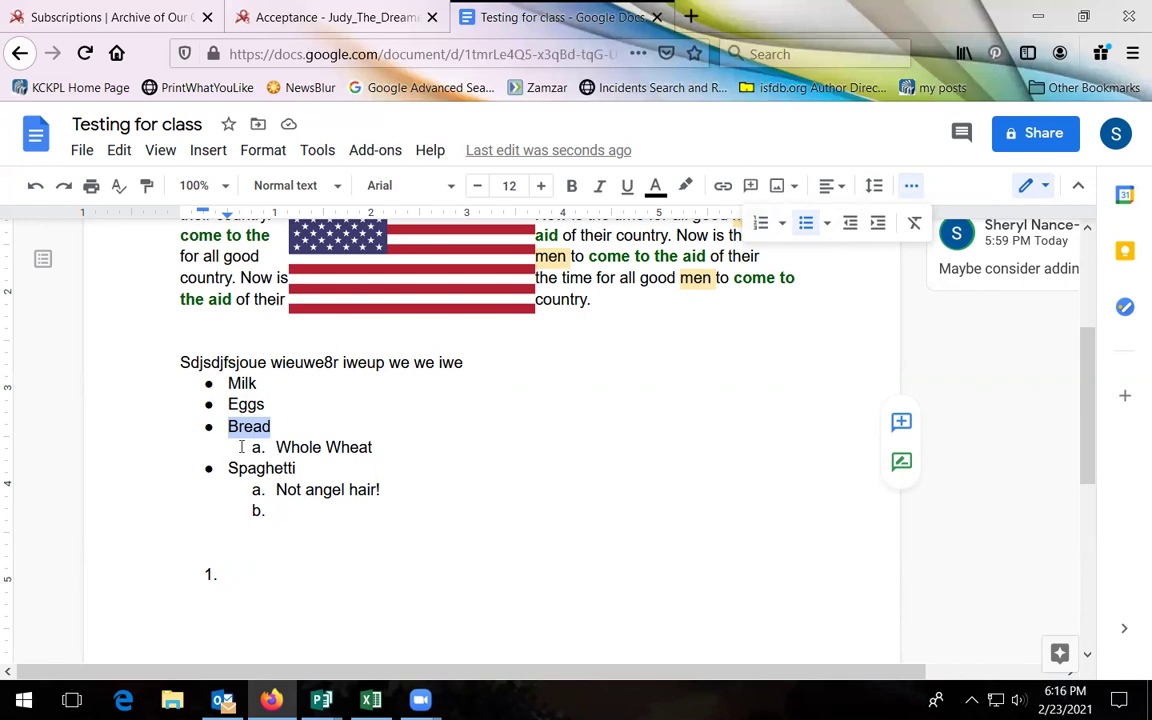
pyautogui.click(764, 228)
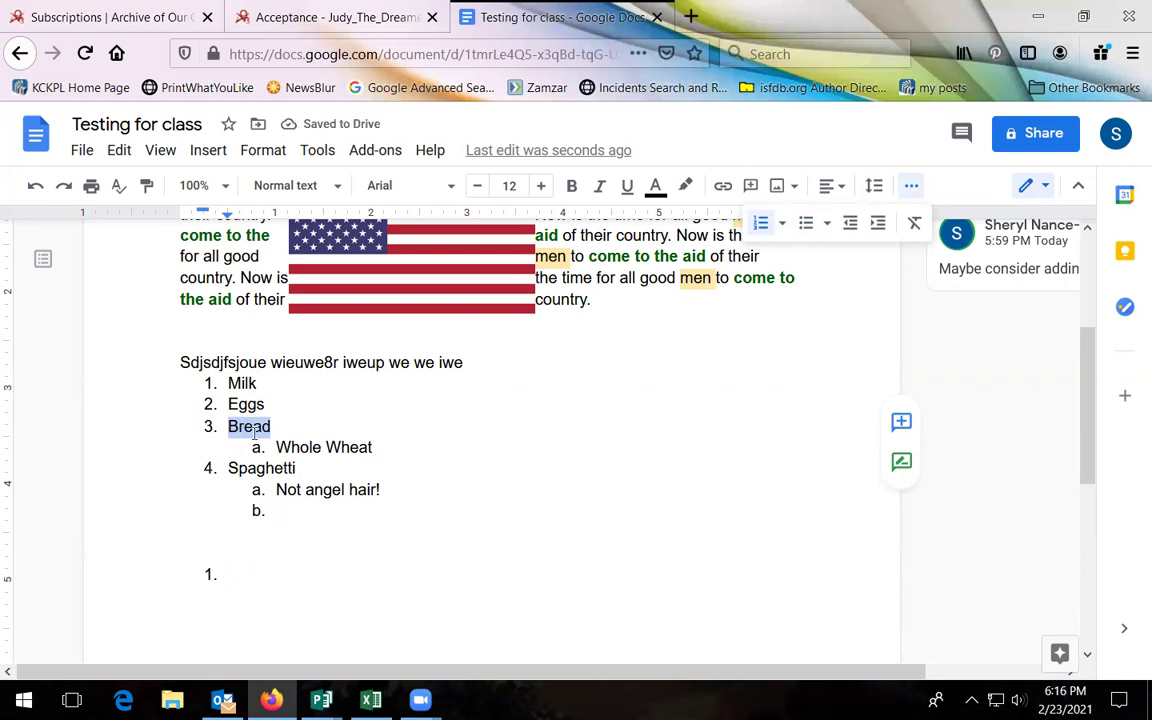
pyautogui.click(814, 226)
pyautogui.click(814, 226)
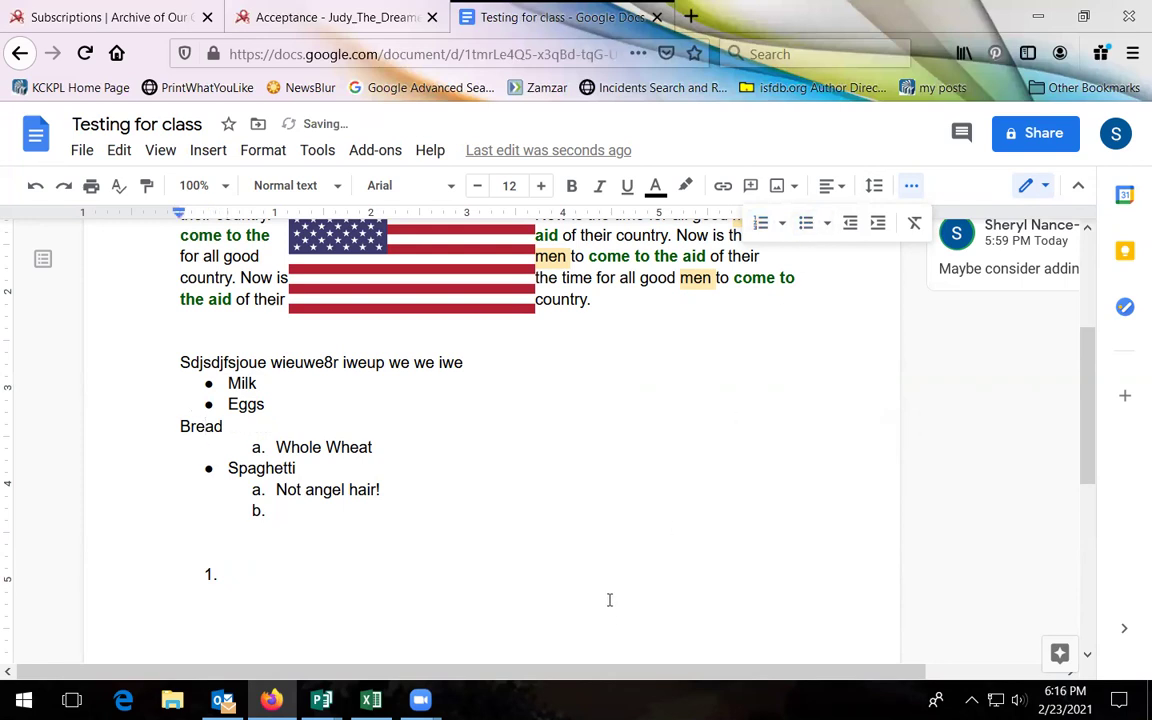
pyautogui.click(35, 185)
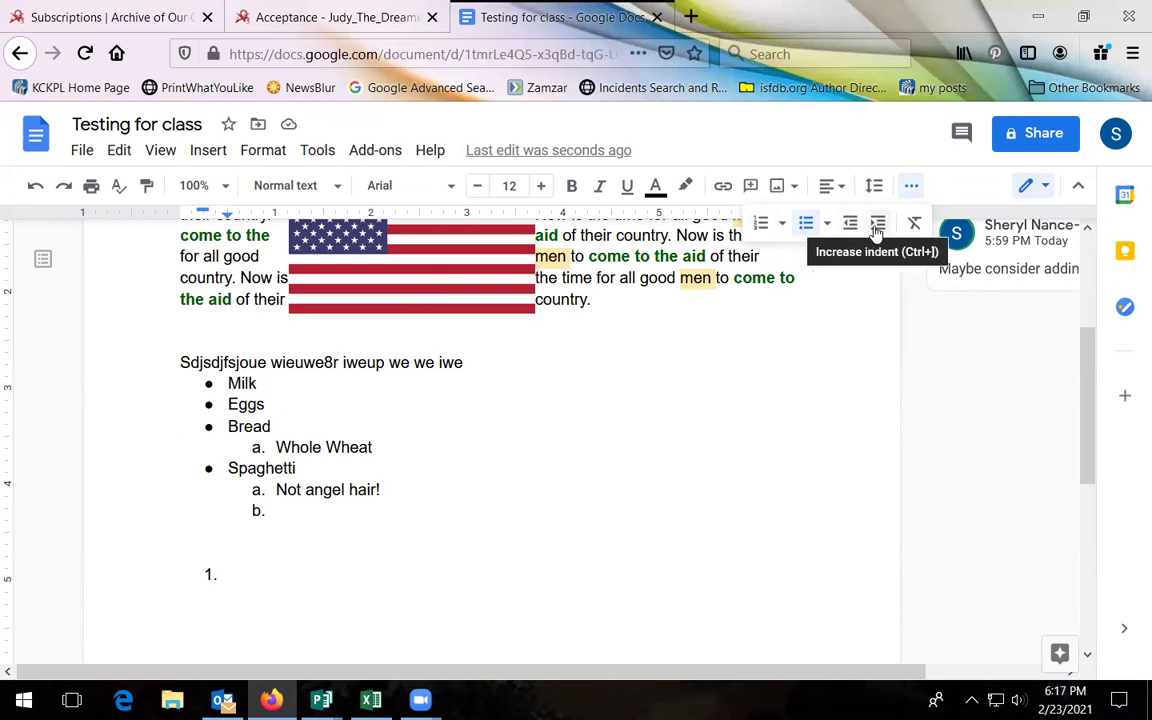
# - Indent the Bread item one level and return it to its original level
pyautogui.click(877, 227)
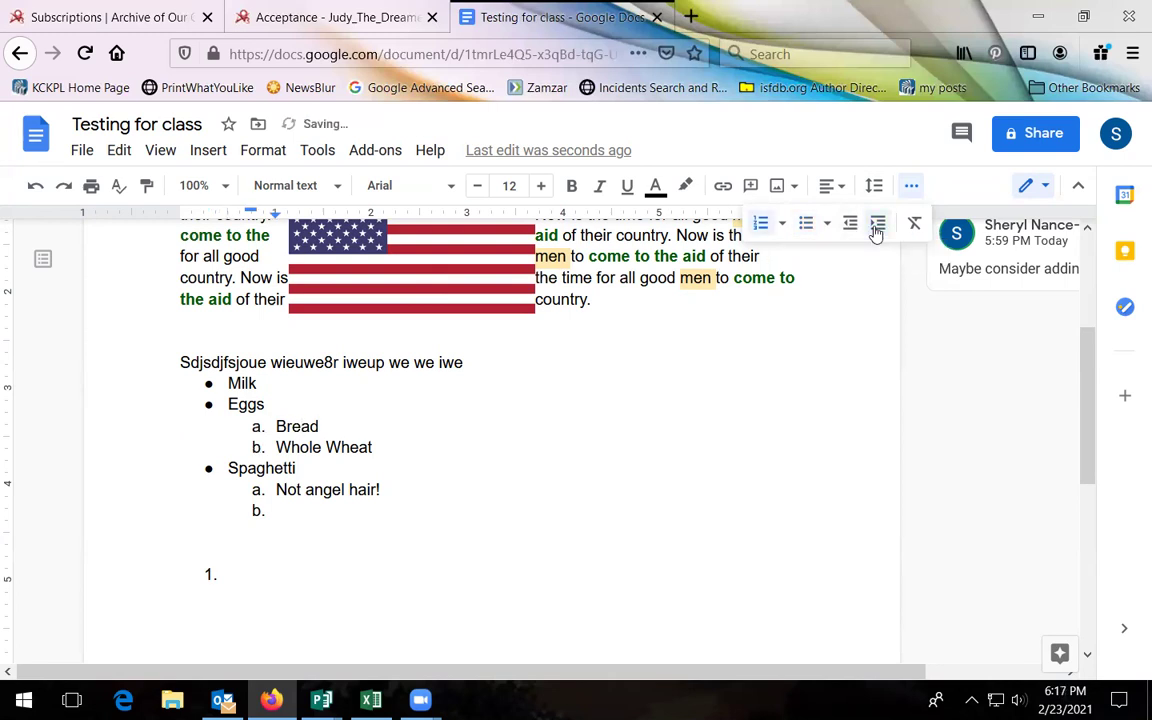
pyautogui.click(850, 224)
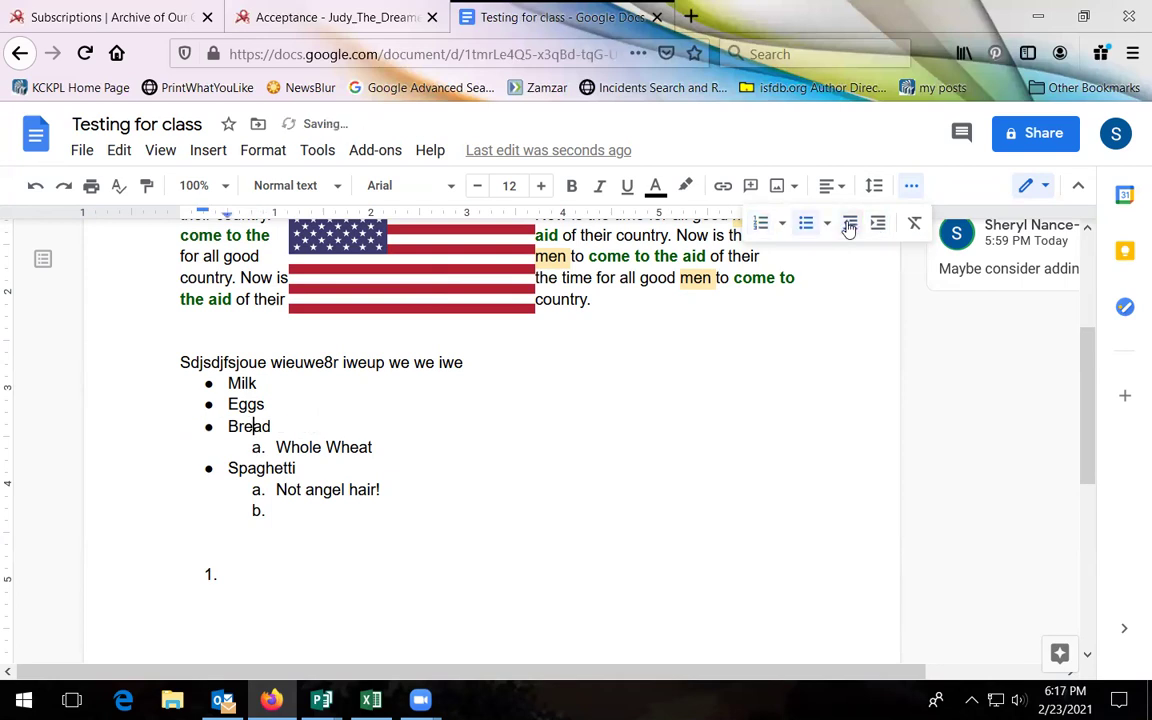
# - Indent the line above the grocery list five levels and bring it back to the margin
pyautogui.click(166, 335)
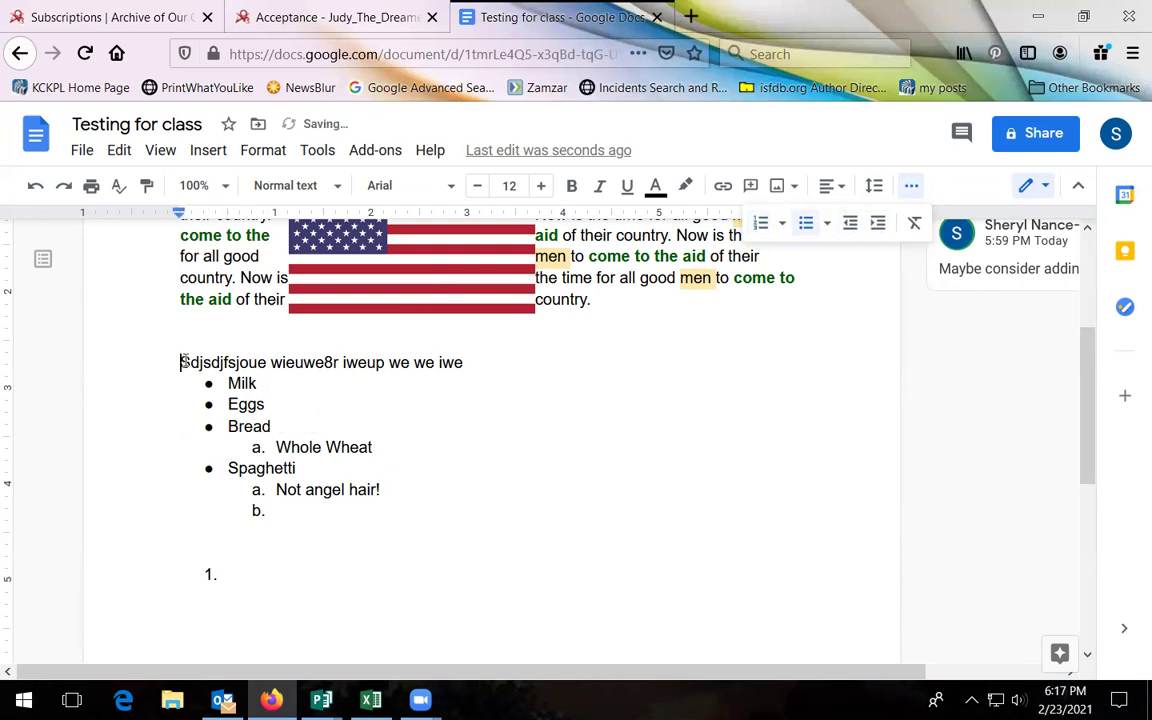
pyautogui.click(876, 224)
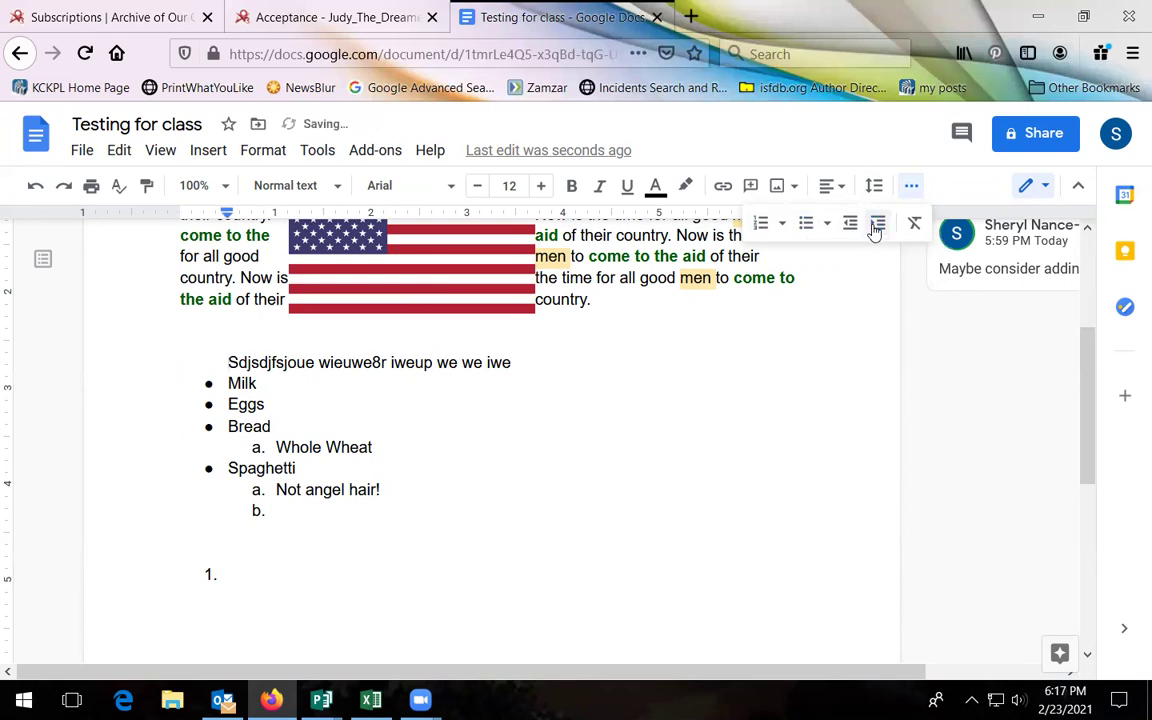
pyautogui.click(876, 224)
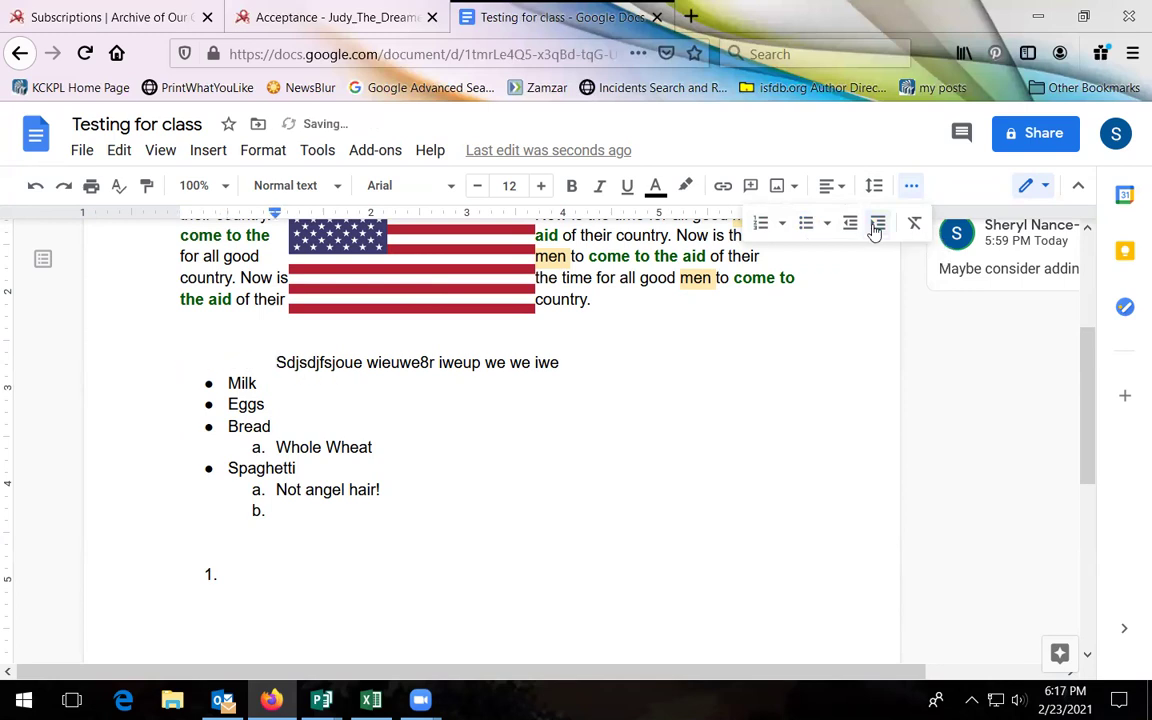
pyautogui.click(876, 224)
pyautogui.click(876, 224)
pyautogui.click(876, 224)
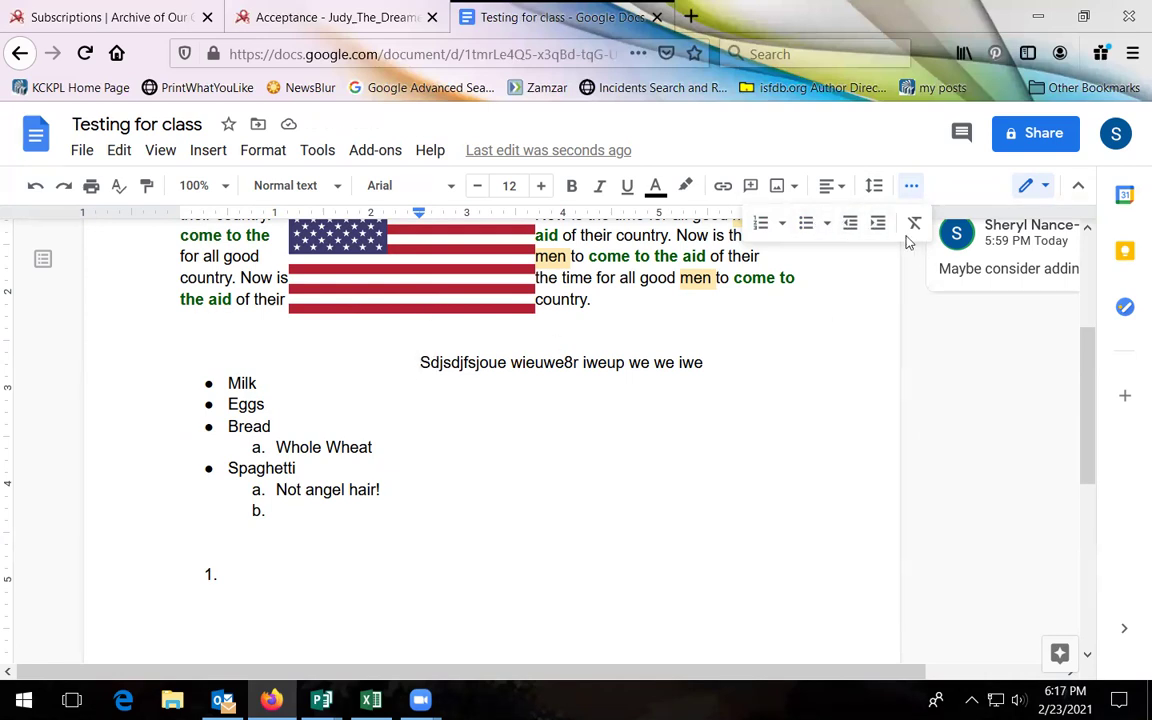
pyautogui.click(851, 222)
pyautogui.click(851, 222)
pyautogui.click(851, 222)
pyautogui.click(851, 222)
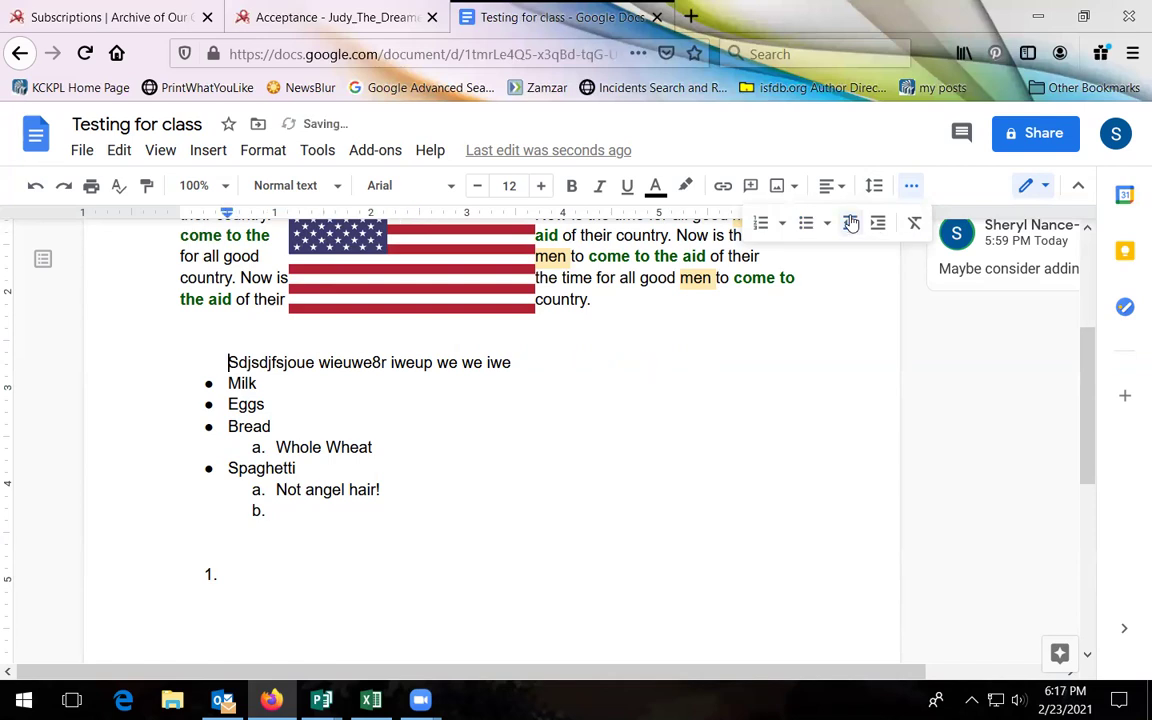
pyautogui.click(851, 222)
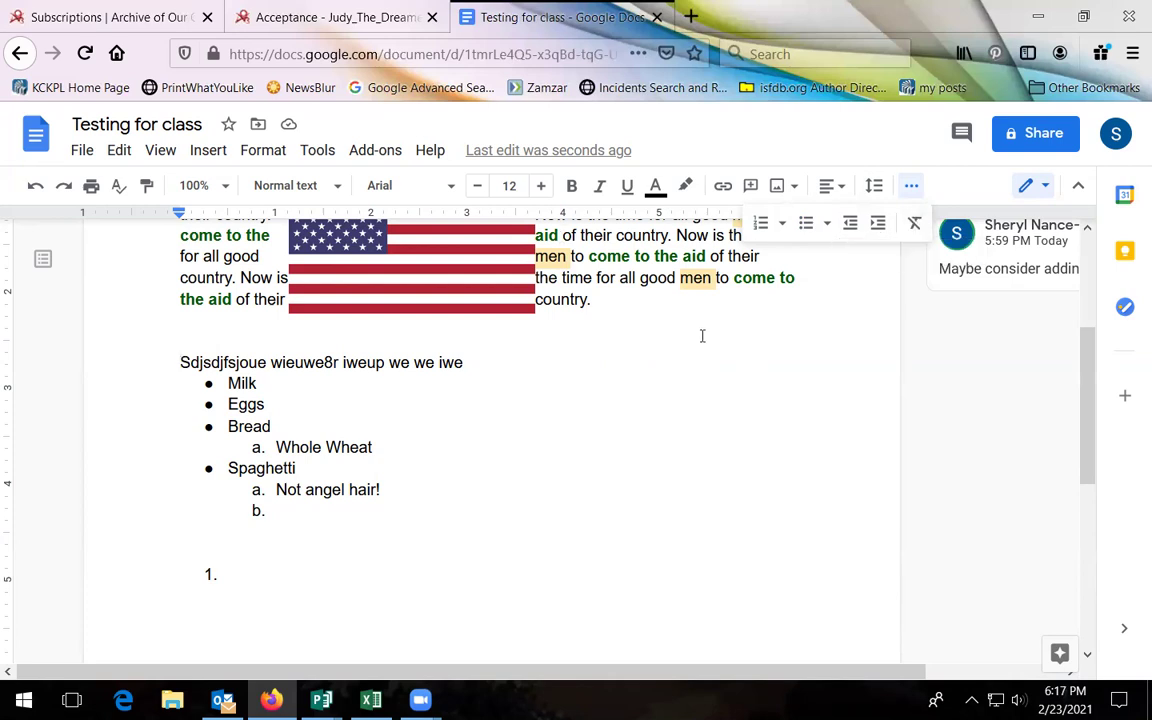
# - Clear the formatting of the whole "Now is the time" paragraph around the flag, and undo the clearing
pyautogui.scroll(2, 710, 370)
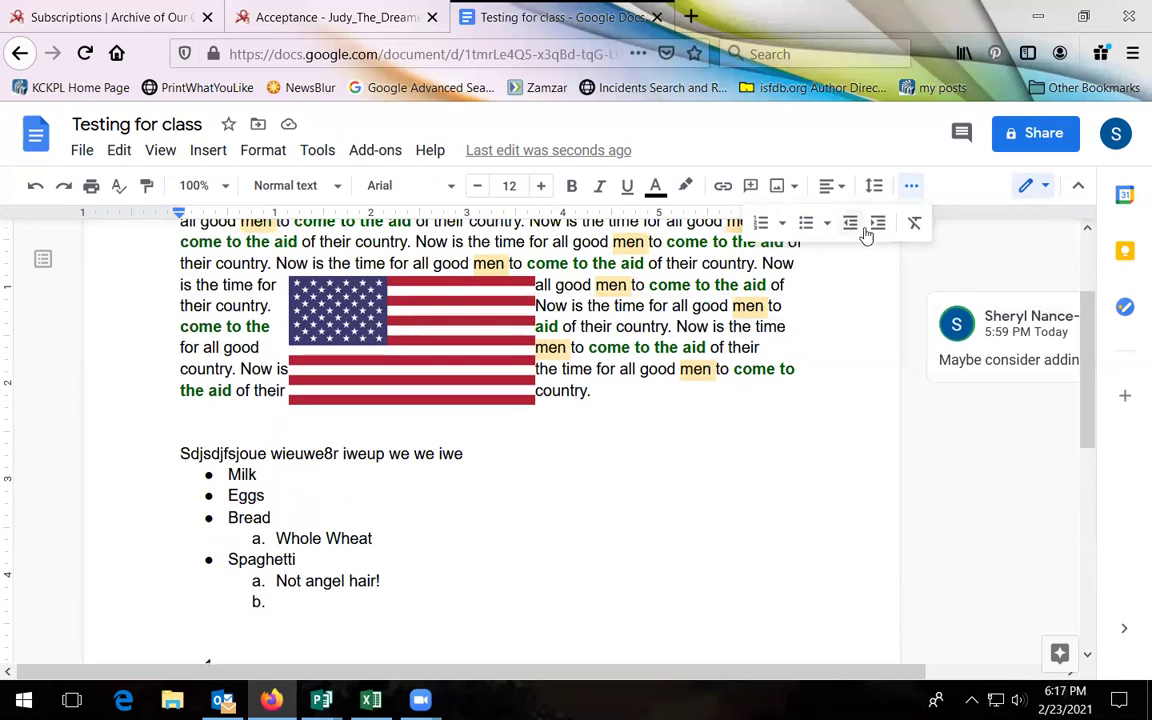
pyautogui.moveTo(613, 401); pyautogui.dragTo(168, 270)
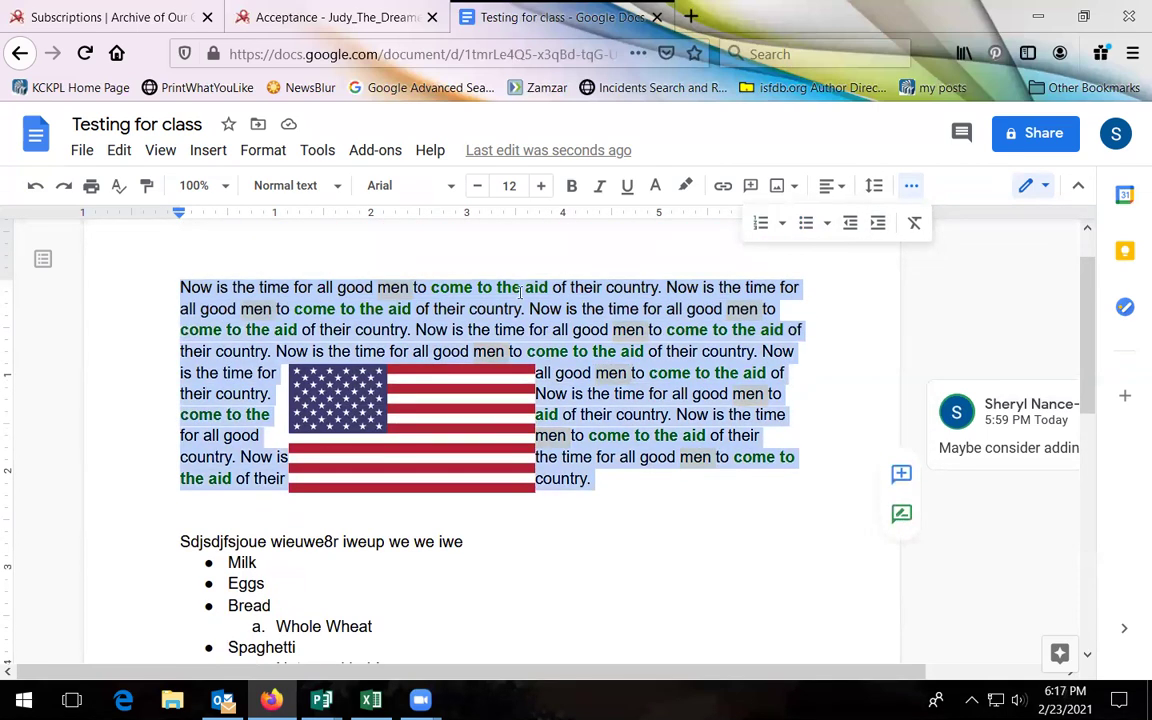
pyautogui.click(522, 287)
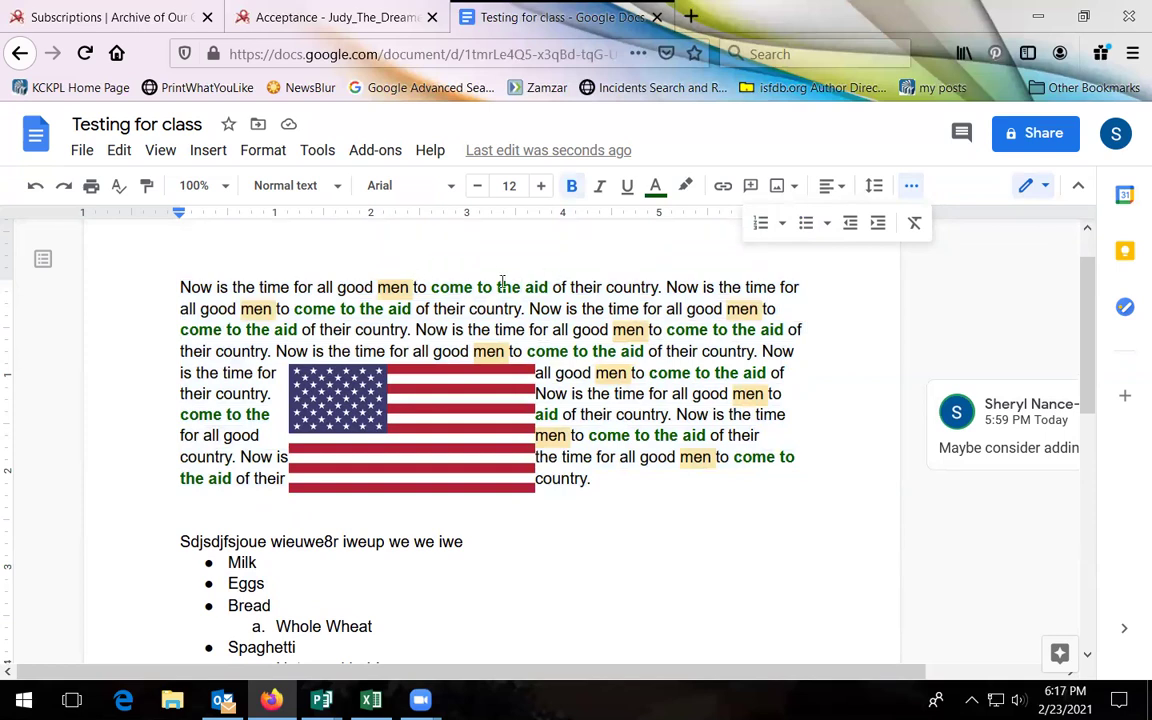
pyautogui.moveTo(431, 287); pyautogui.dragTo(548, 287)
pyautogui.click(556, 309)
pyautogui.moveTo(620, 488); pyautogui.dragTo(277, 360)
pyautogui.click(643, 487)
pyautogui.moveTo(643, 487); pyautogui.dragTo(170, 262)
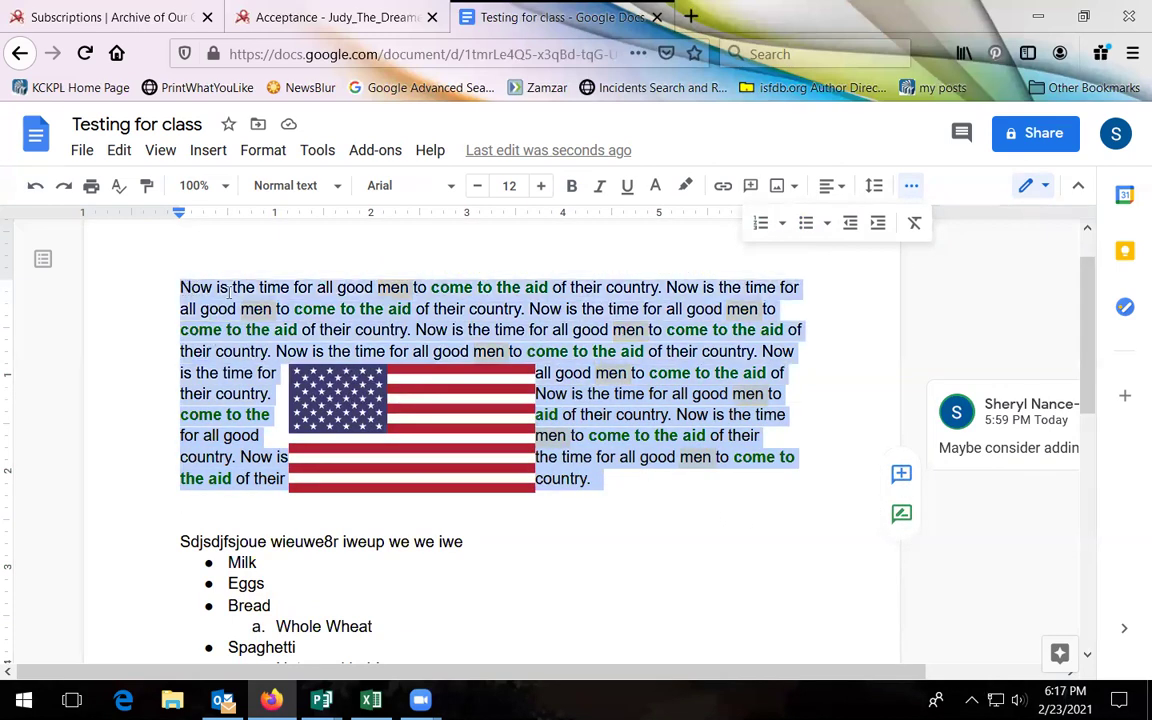
pyautogui.click(914, 222)
pyautogui.click(725, 492)
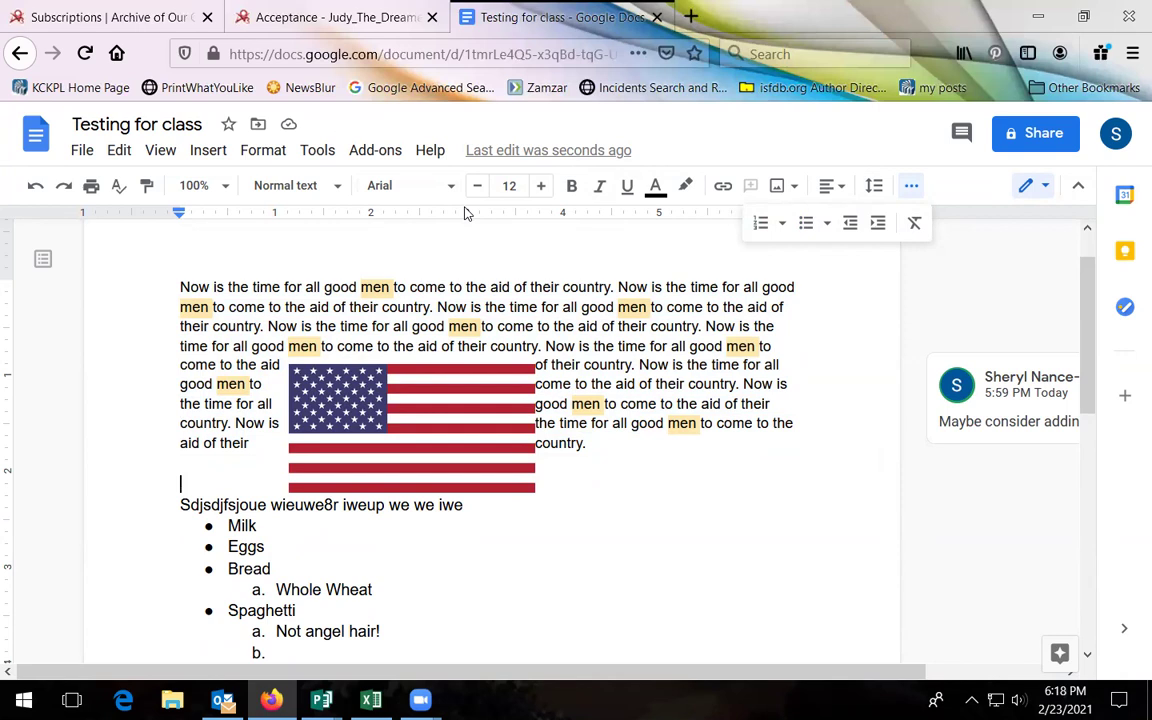
pyautogui.click(35, 185)
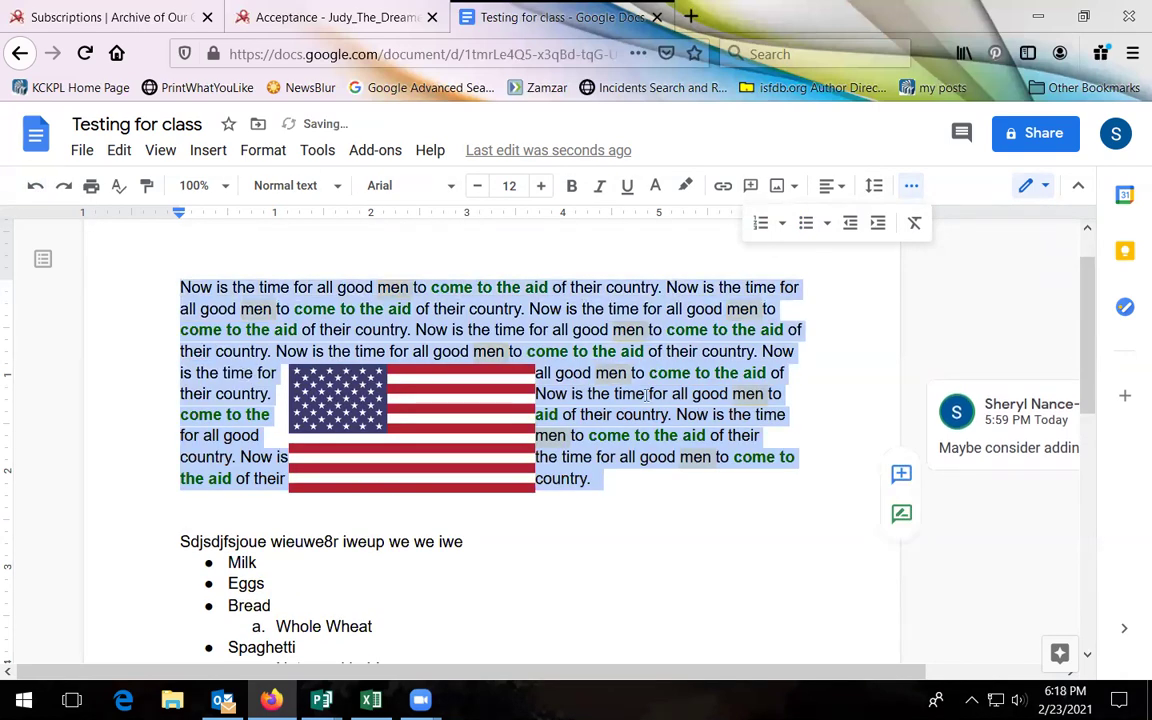
# - Change the first "come to the aid" in the paragraph to Comic Sans MS at size 14
pyautogui.click(558, 372)
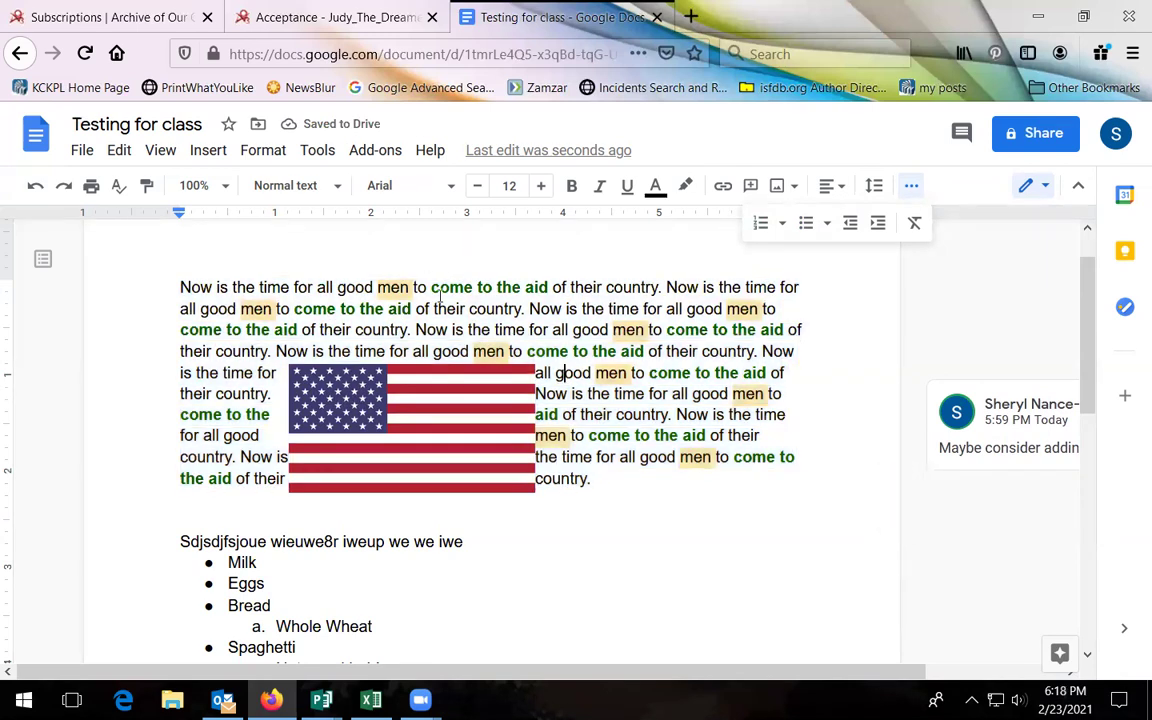
pyautogui.moveTo(430, 288); pyautogui.dragTo(549, 288)
pyautogui.click(450, 190)
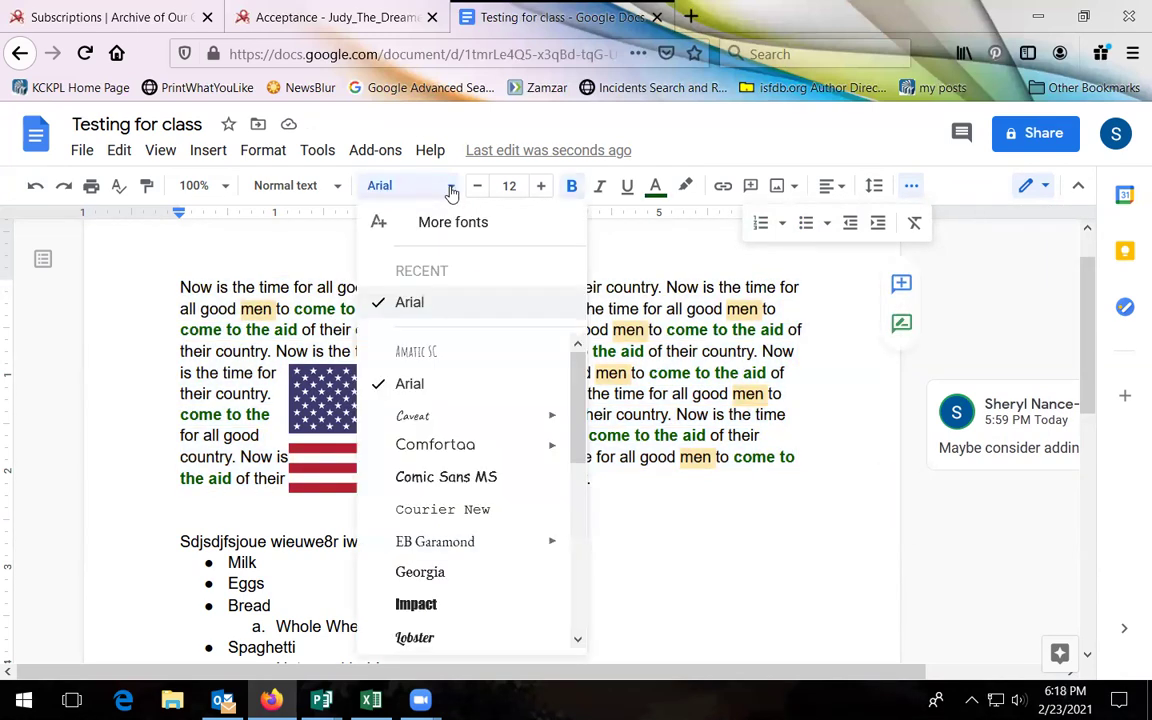
pyautogui.click(440, 476)
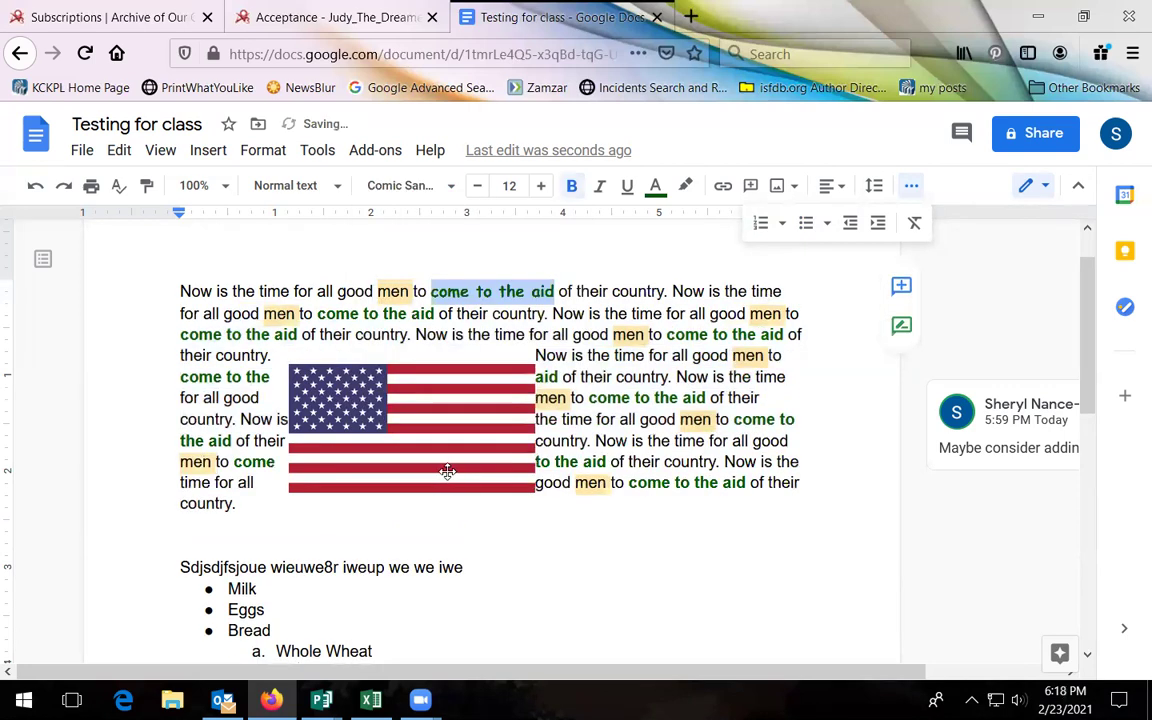
pyautogui.click(540, 185)
pyautogui.click(540, 185)
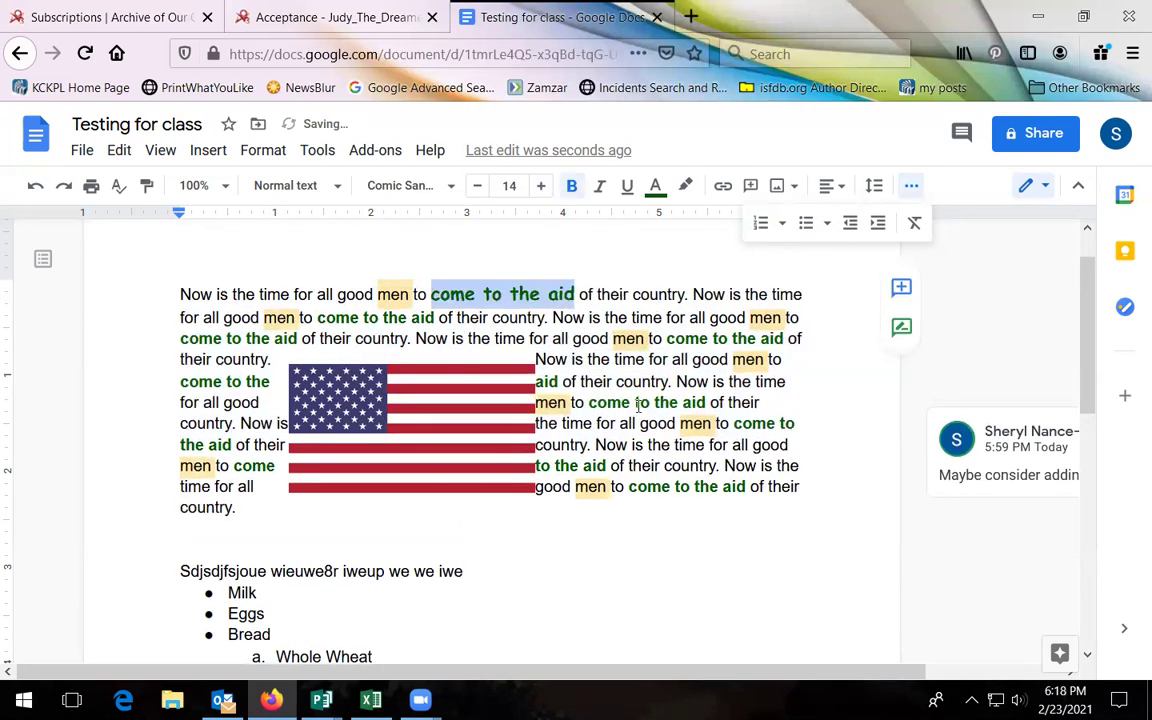
pyautogui.click(635, 402)
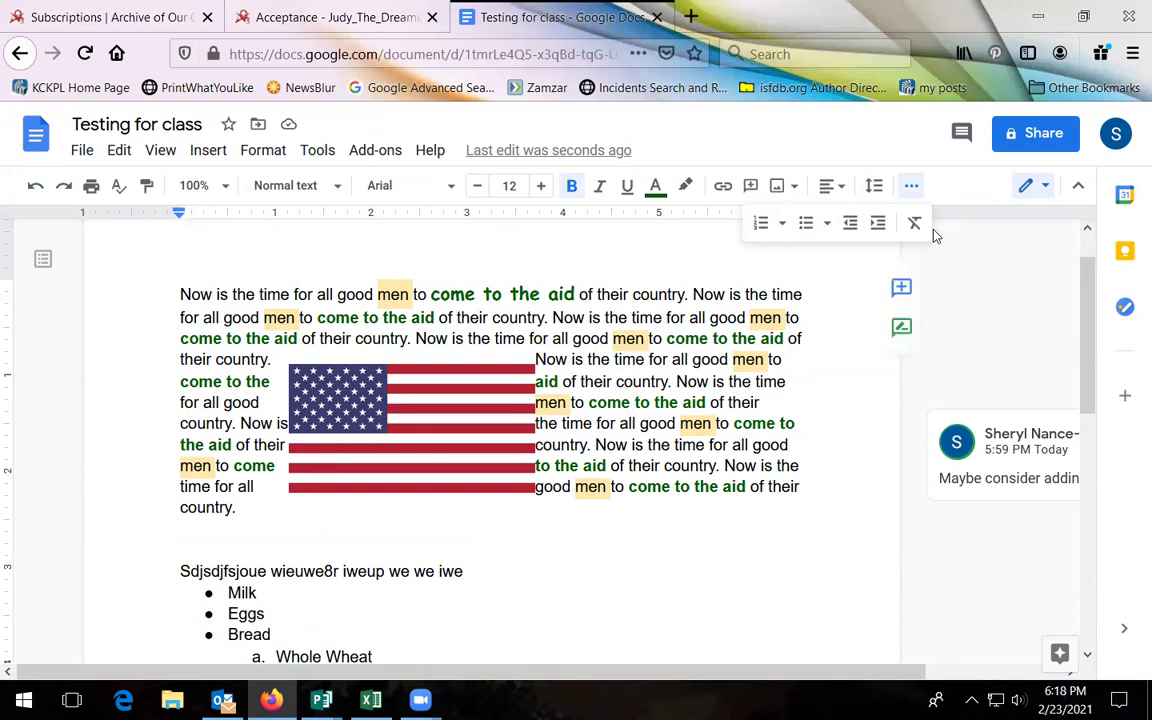
pyautogui.click(913, 187)
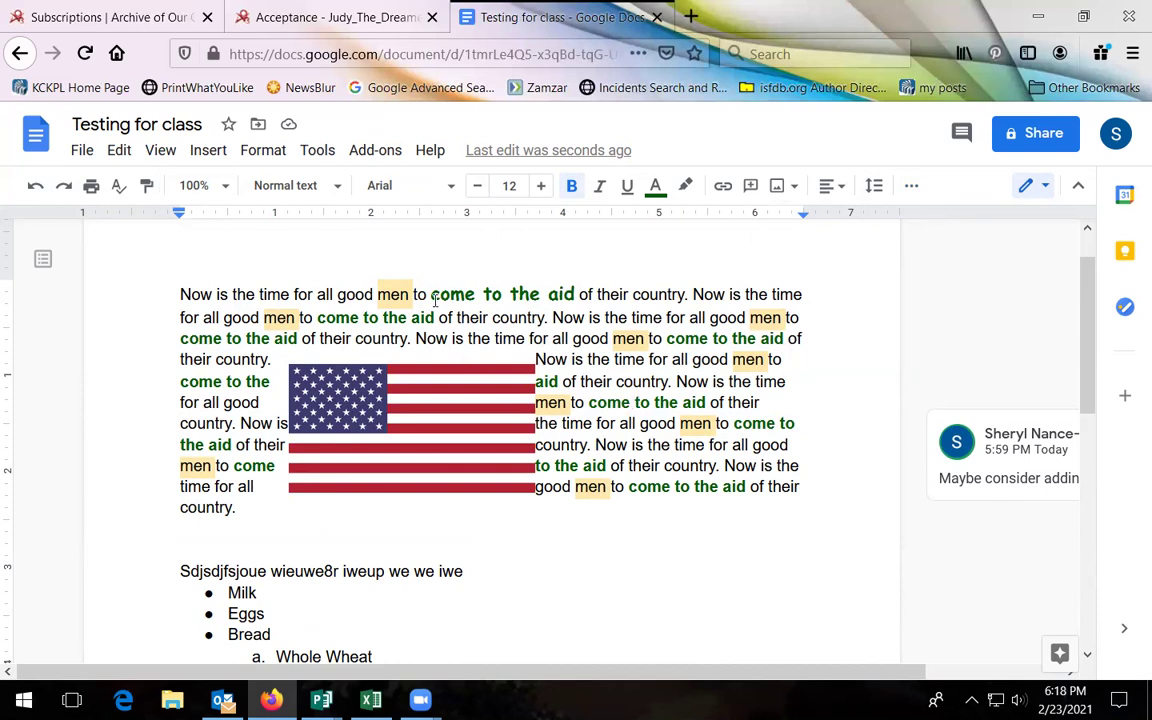
# - Enlarge the first "come to the aid" to size 19 and change its font to Impact
pyautogui.moveTo(487, 293); pyautogui.dragTo(578, 289)
pyautogui.hotkey('ctrl', 'shift', '.')
pyautogui.hotkey('ctrl', 'shift', '.')
pyautogui.hotkey('ctrl', 'shift', '.')
pyautogui.hotkey('ctrl', 'shift', '.')
pyautogui.hotkey('ctrl', 'shift', '.')
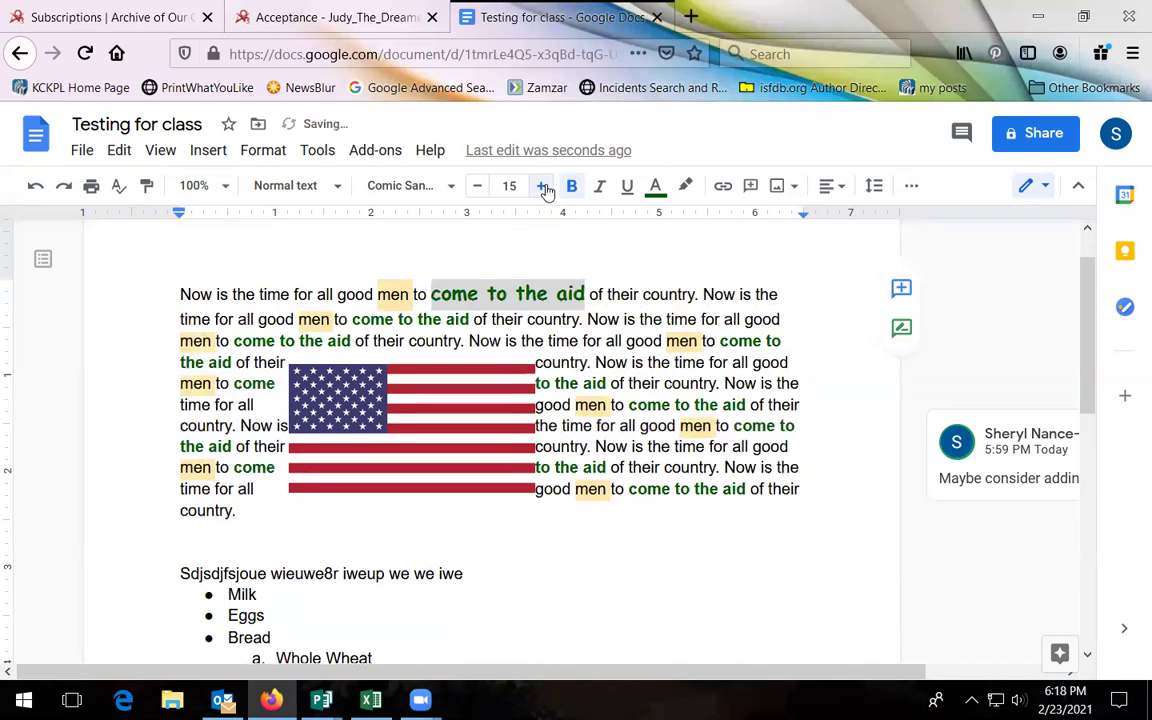
pyautogui.click(450, 186)
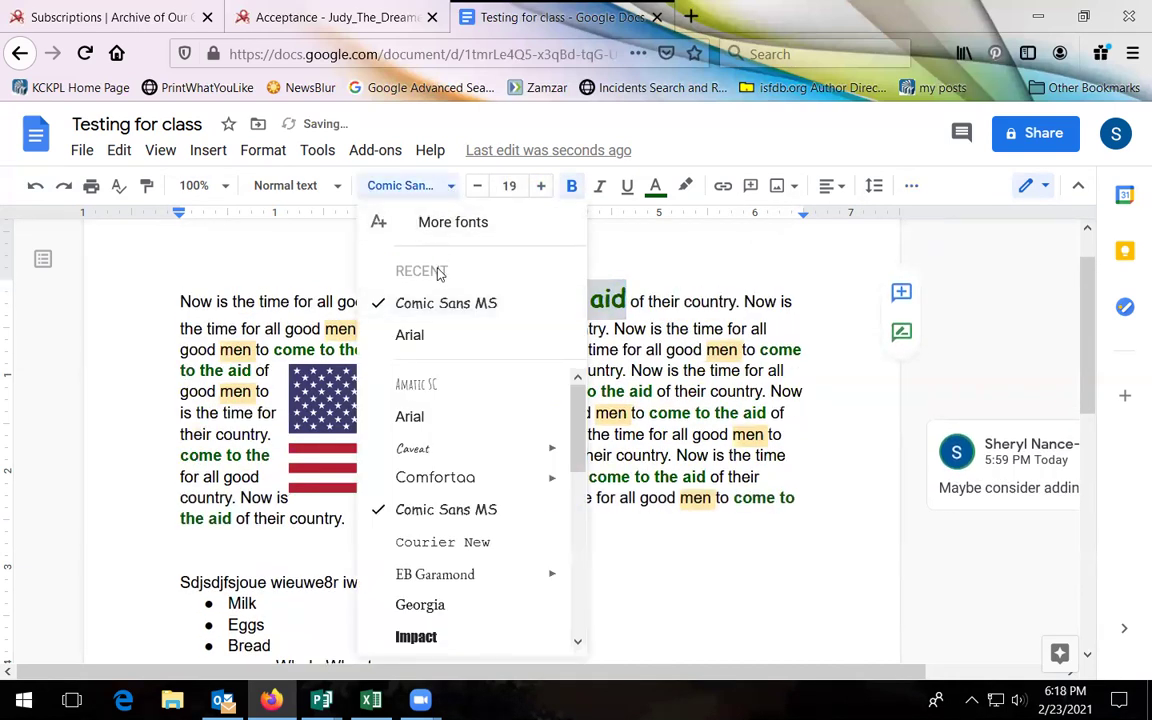
pyautogui.click(416, 635)
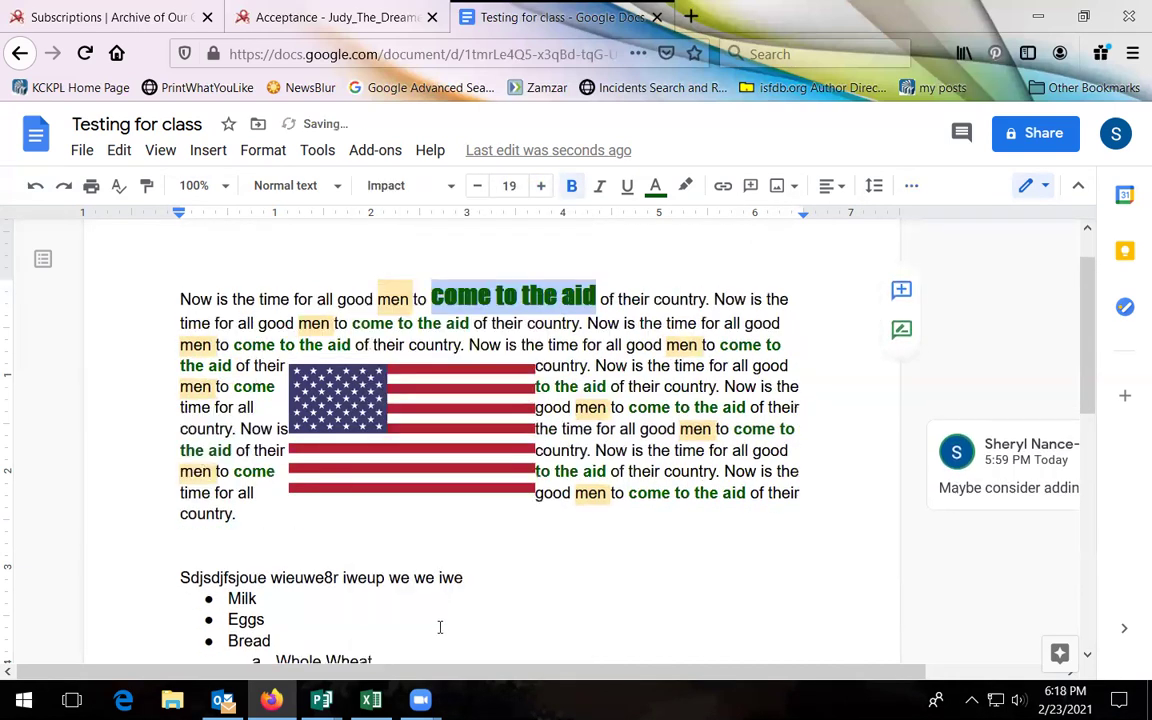
pyautogui.click(563, 590)
# - Copy the first "come to the aid" formatting onto one "Now is the time" sentence beside the flag, and undo it
pyautogui.moveTo(437, 291); pyautogui.dragTo(594, 288)
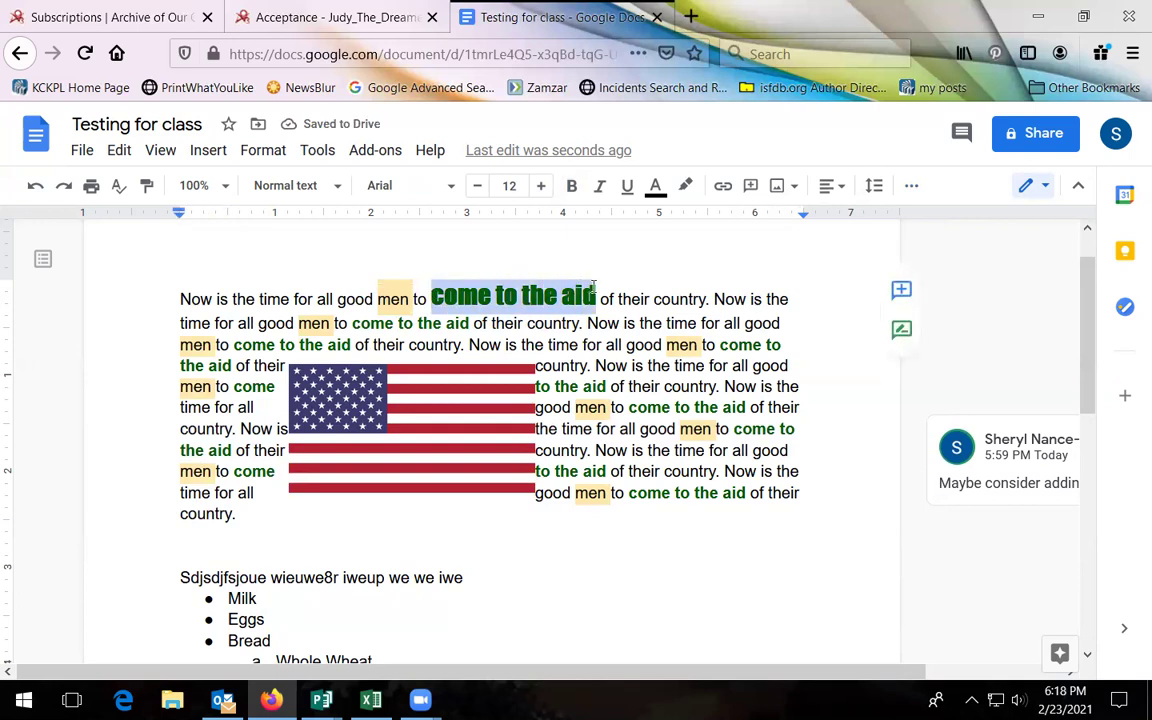
pyautogui.click(148, 189)
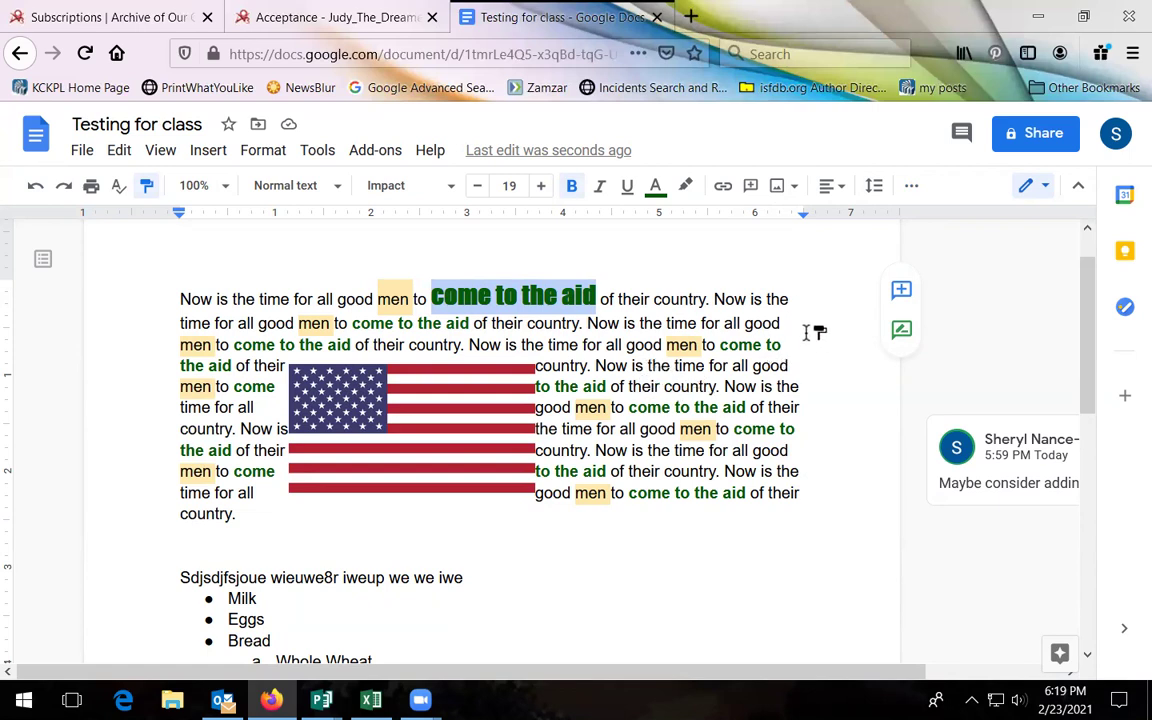
pyautogui.moveTo(600, 364)
pyautogui.mouseDown()
pyautogui.moveTo(666, 392)
pyautogui.moveTo(735, 389)
pyautogui.moveTo(724, 388)
pyautogui.mouseUp()
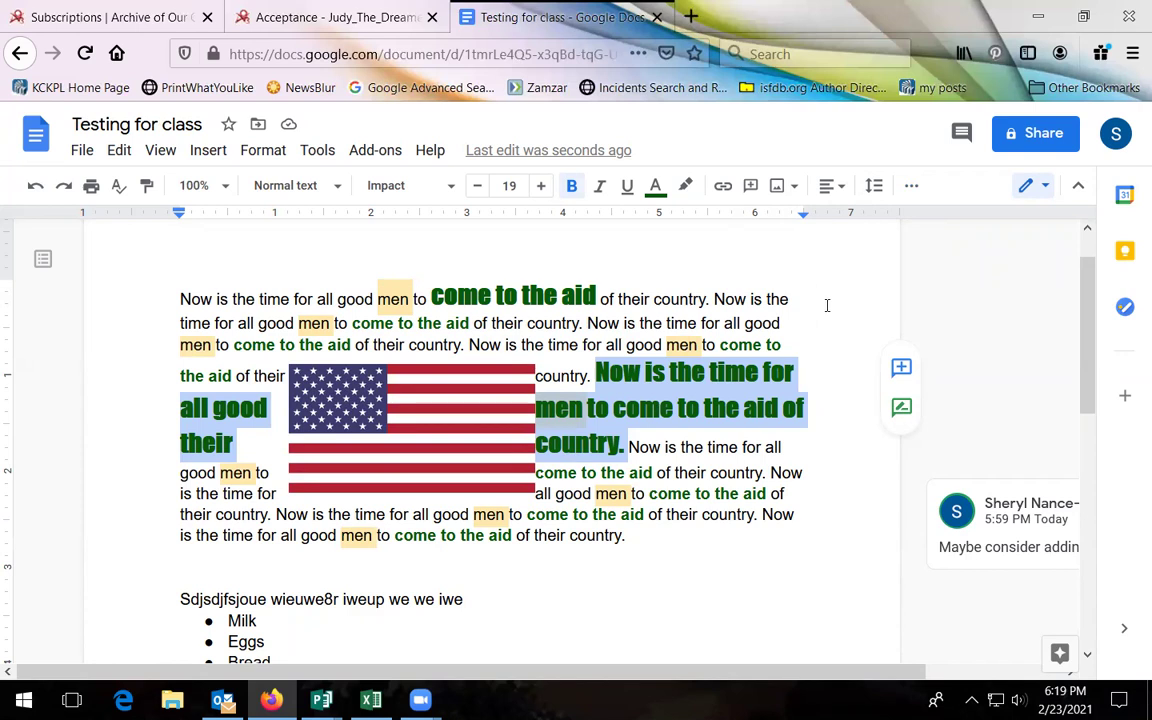
pyautogui.click(35, 185)
# - Paint the first "come to the aid" formatting onto three separate passages beside and below the flag, and turn Paint format off
pyautogui.moveTo(433, 298); pyautogui.dragTo(596, 298)
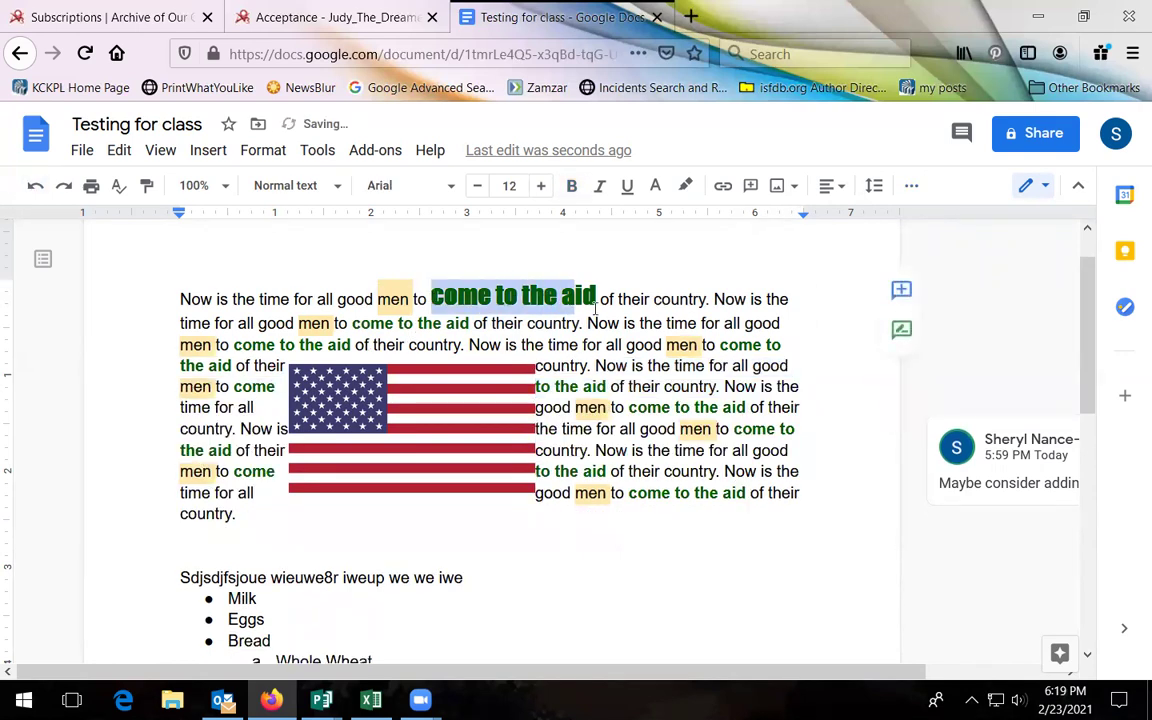
pyautogui.click(146, 187)
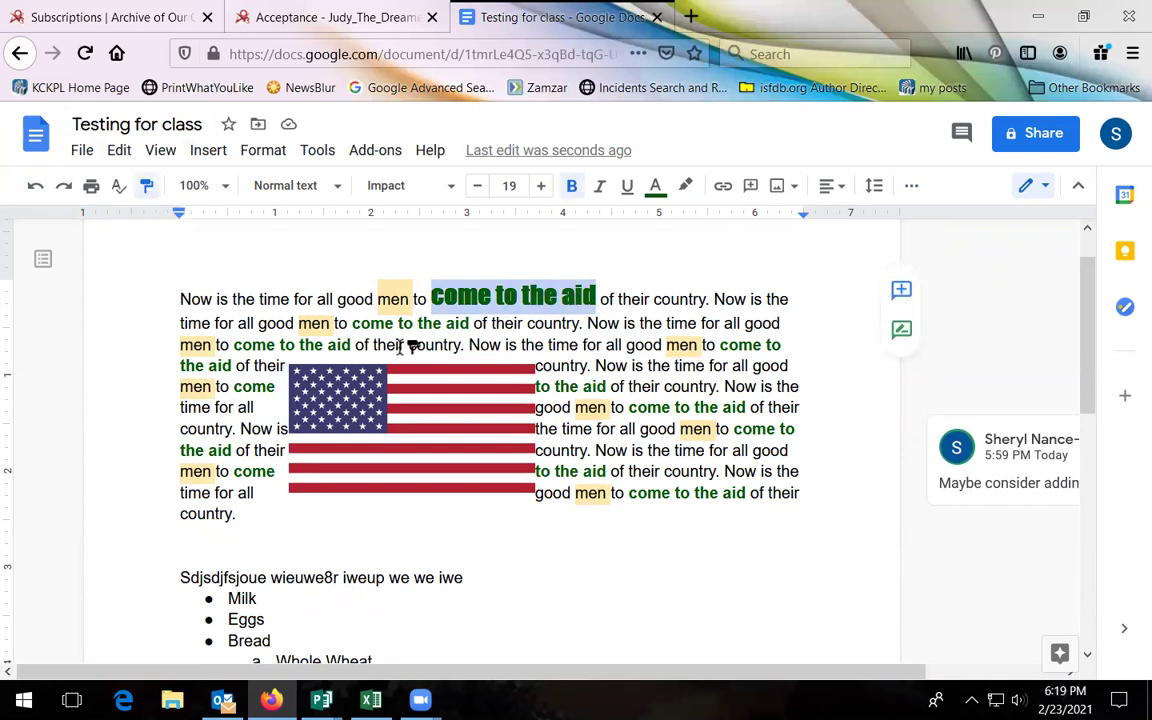
pyautogui.moveTo(469, 345)
pyautogui.mouseDown()
pyautogui.moveTo(617, 363)
pyautogui.moveTo(607, 366)
pyautogui.mouseUp()
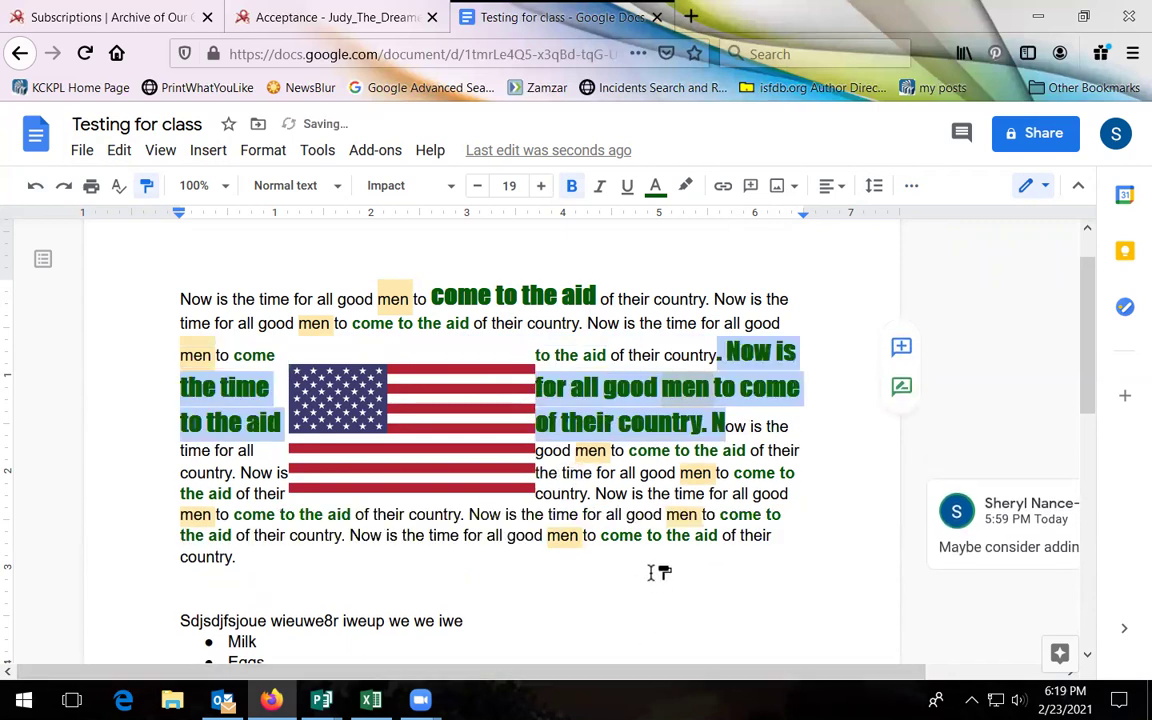
pyautogui.moveTo(560, 473); pyautogui.dragTo(697, 514)
pyautogui.moveTo(526, 590); pyautogui.dragTo(652, 591)
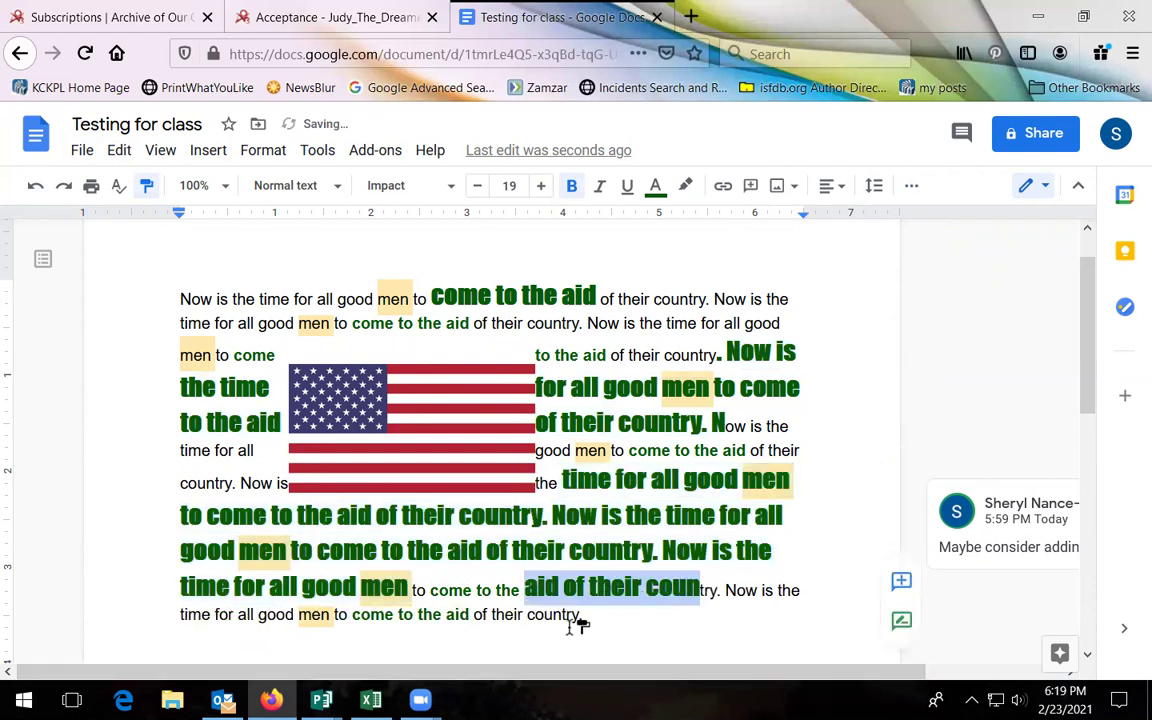
pyautogui.click(147, 185)
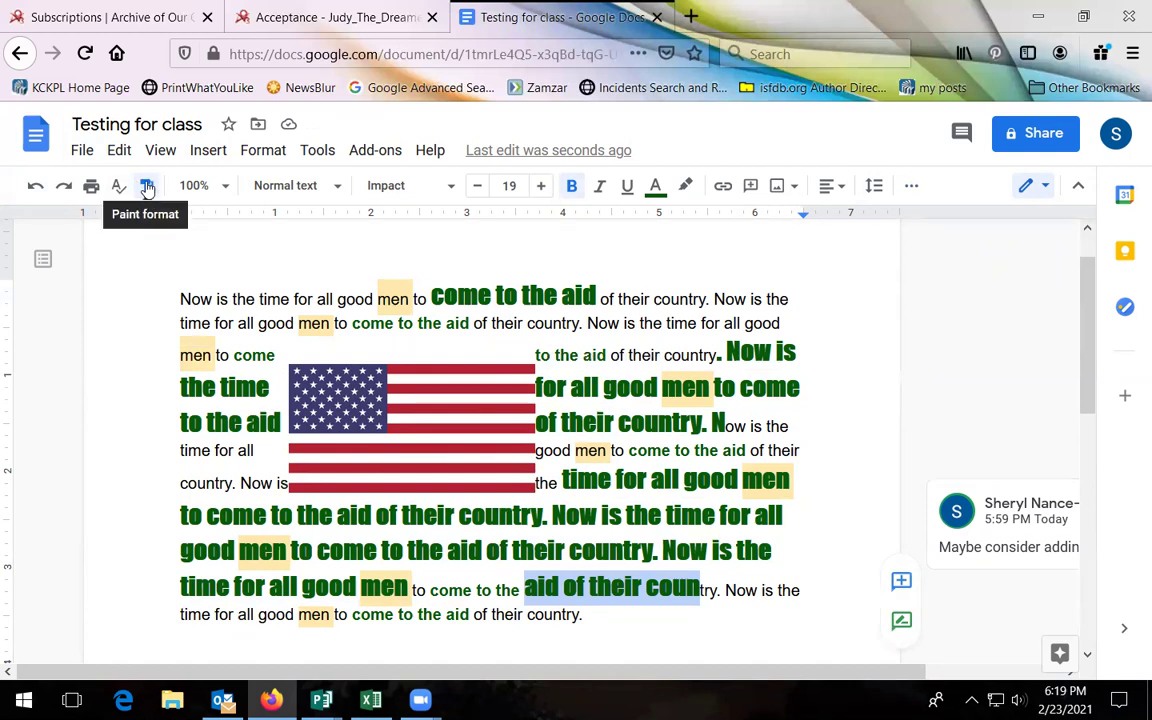
pyautogui.click(147, 185)
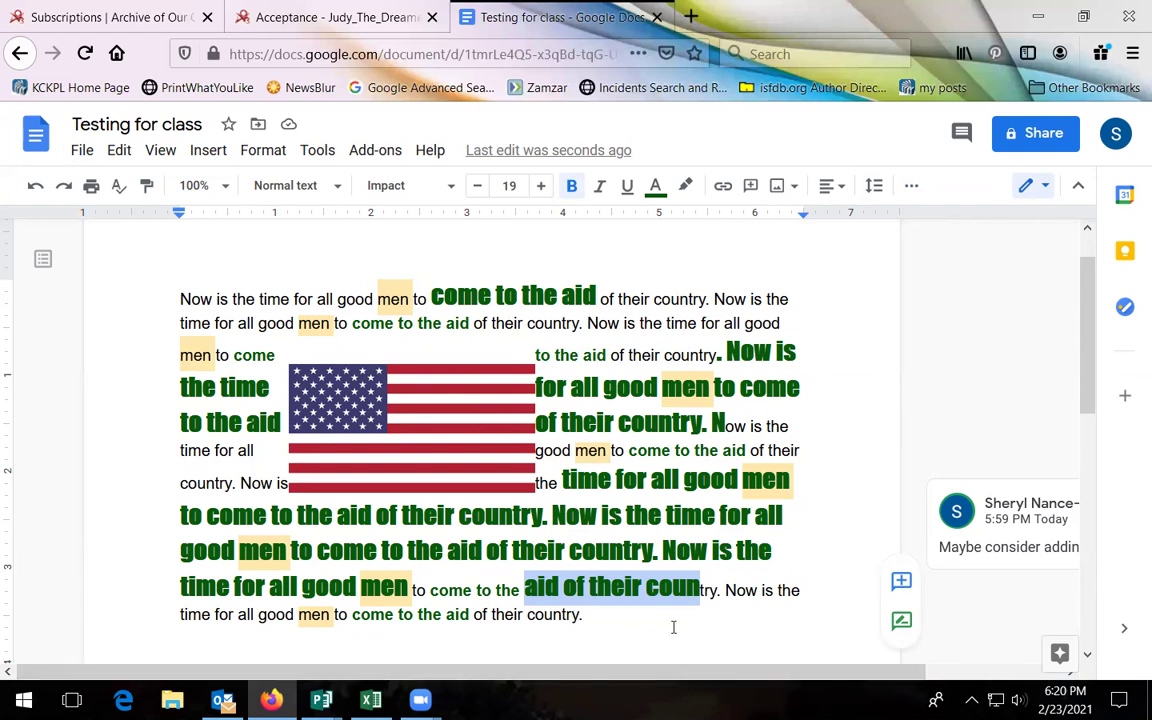
# - Copy the formatting of "aid of their coun" onto the Milk list item
pyautogui.scroll(-3, 673, 627)
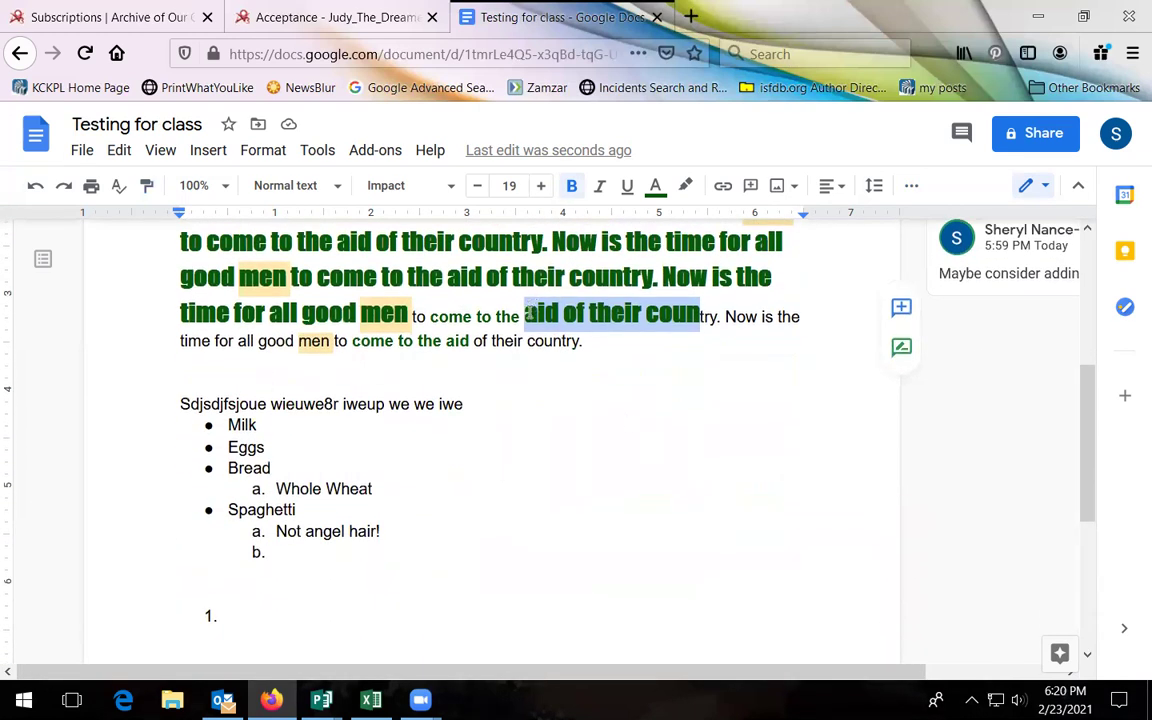
pyautogui.click(527, 314)
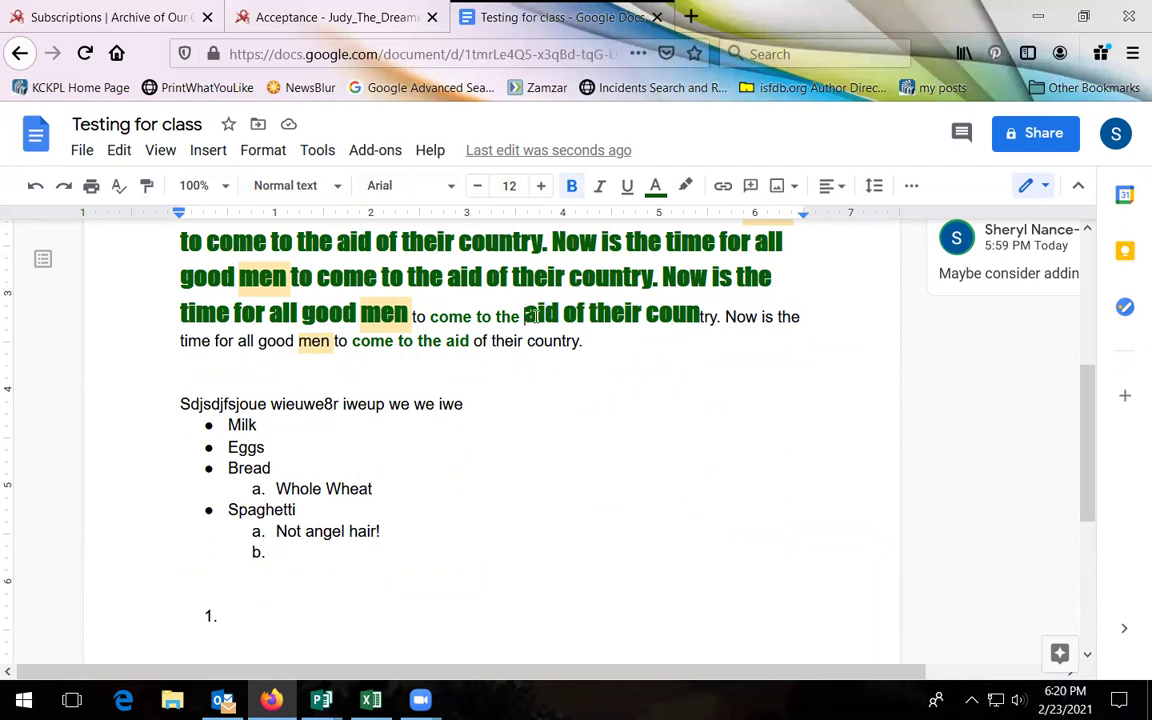
pyautogui.moveTo(533, 316); pyautogui.dragTo(645, 316)
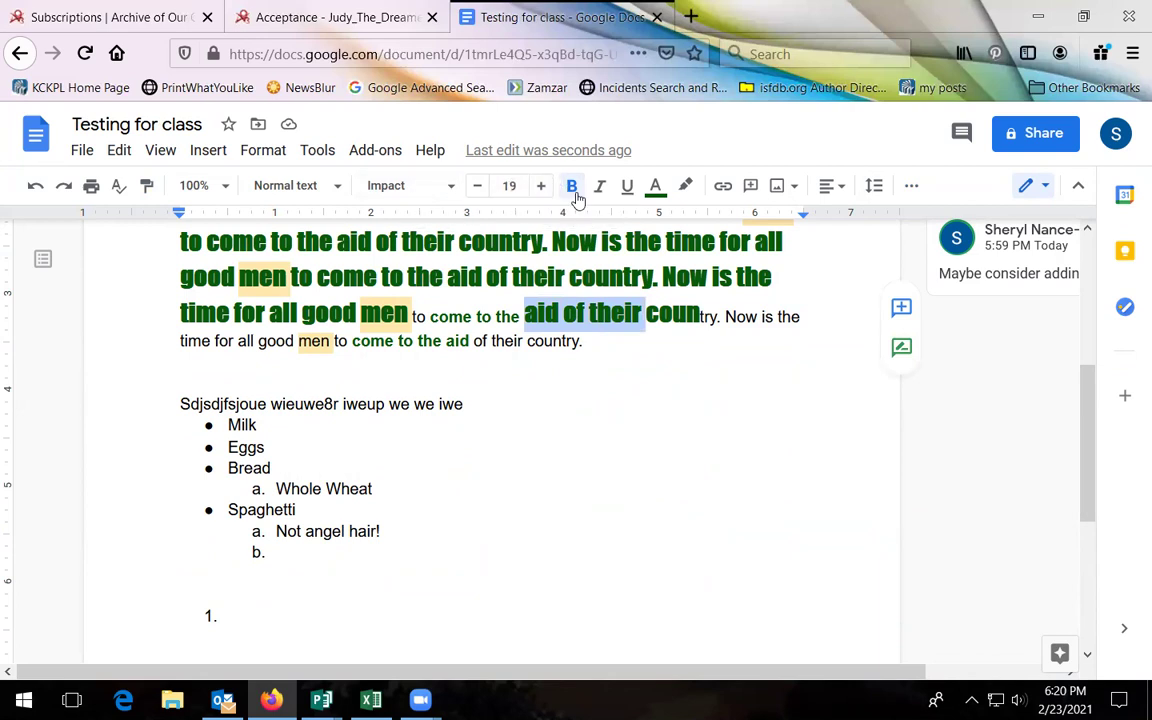
pyautogui.moveTo(700, 316); pyautogui.dragTo(528, 314)
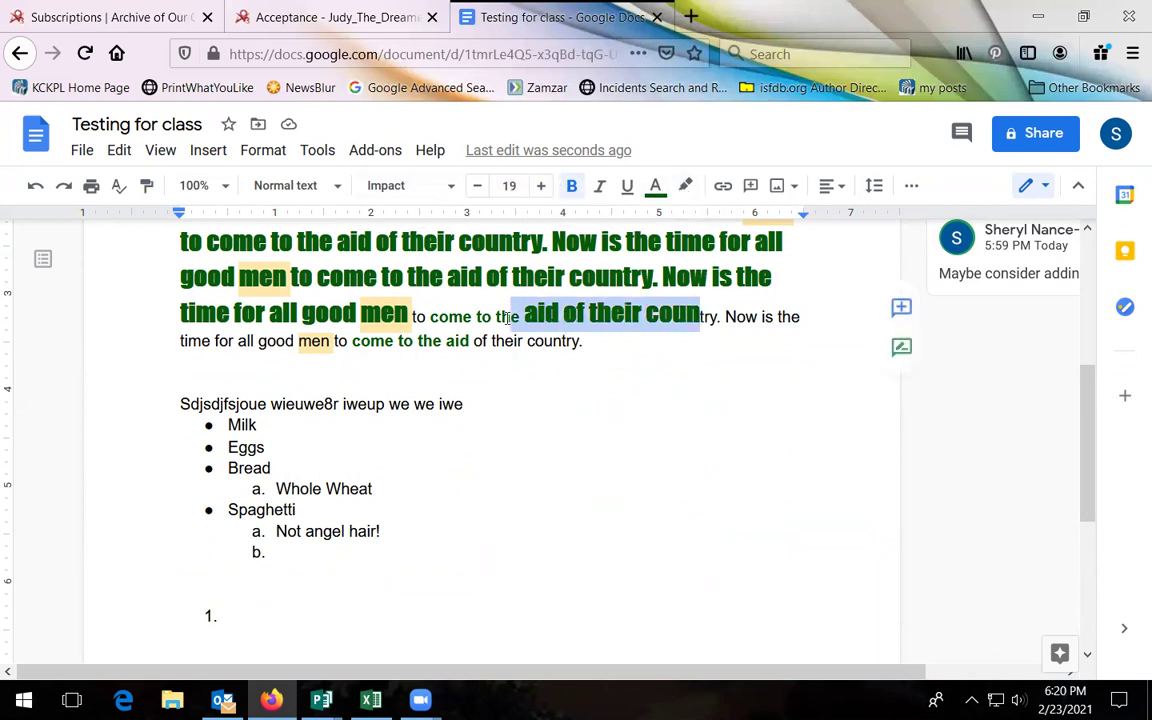
pyautogui.click(147, 186)
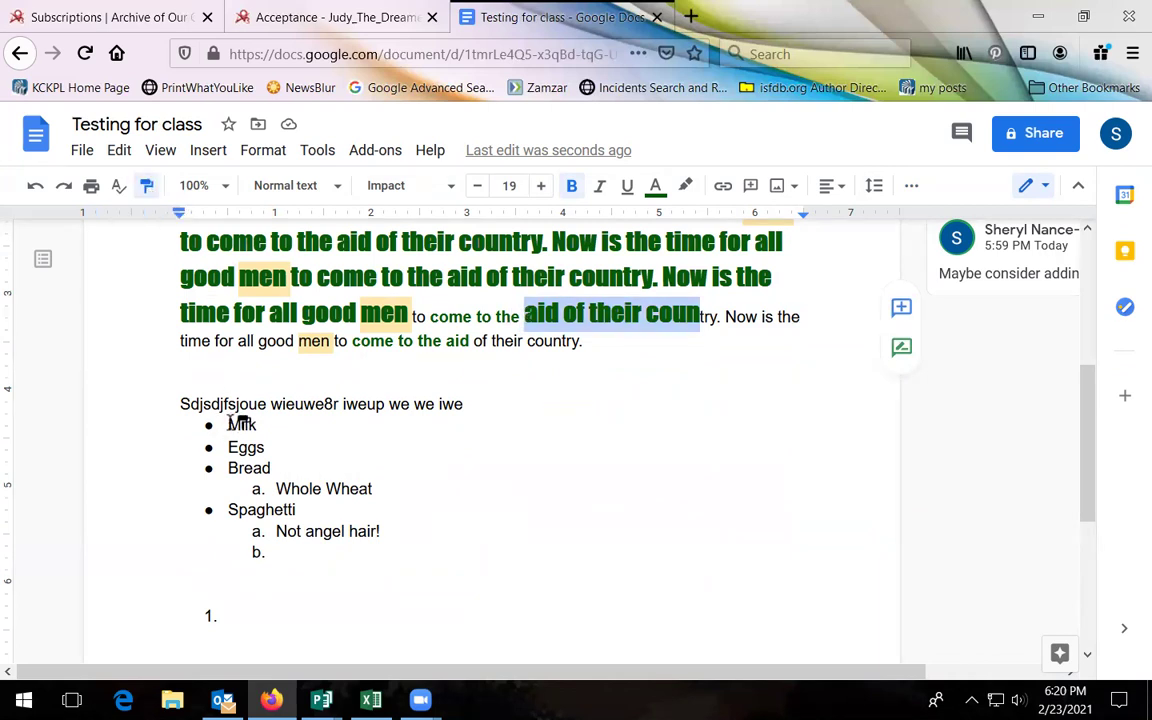
pyautogui.moveTo(230, 425); pyautogui.dragTo(268, 425)
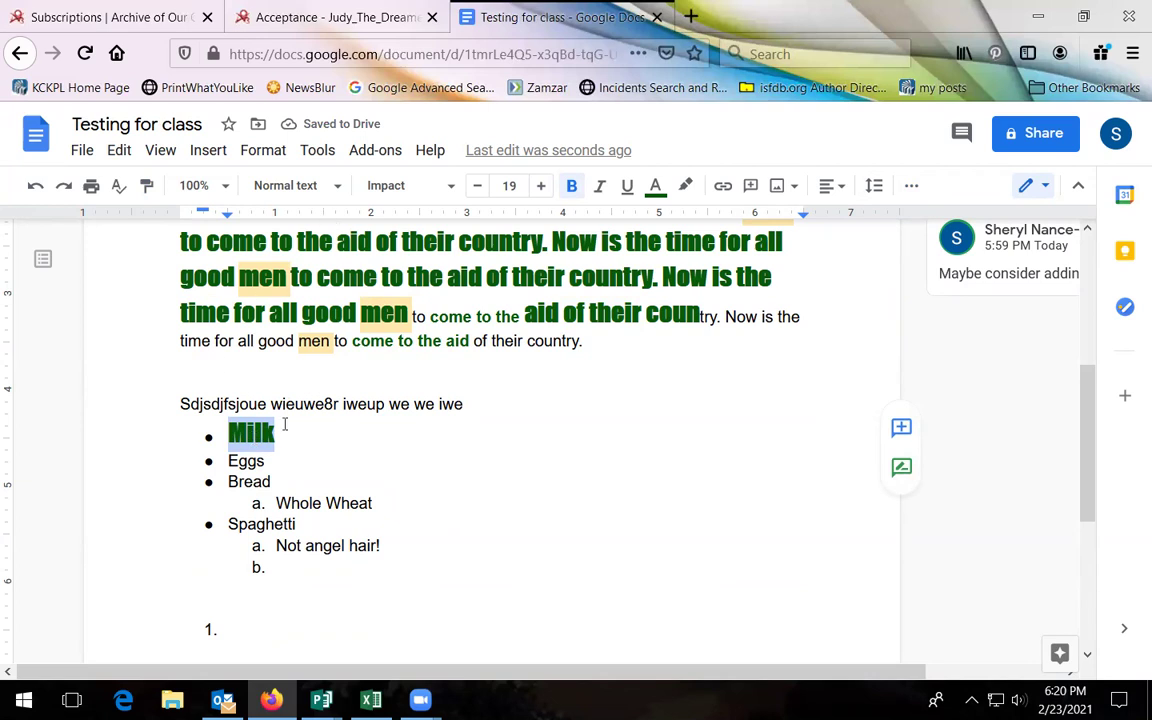
pyautogui.click(260, 432)
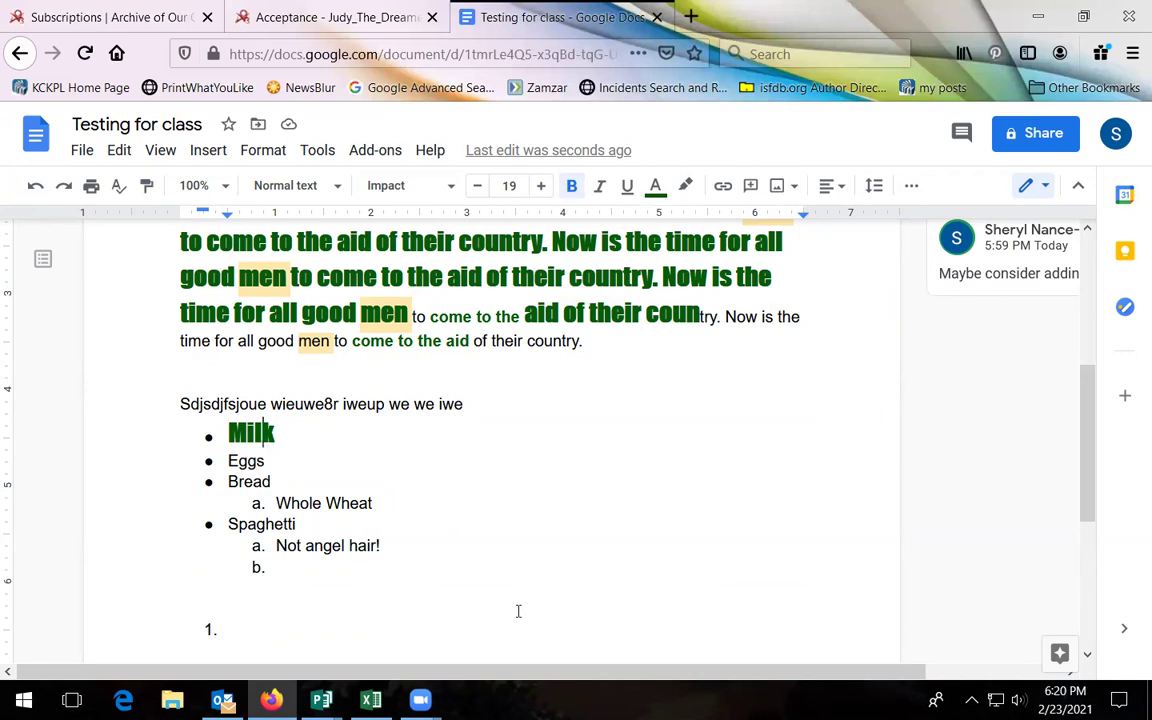
# - Clear the text formatting of the entire document
pyautogui.click(120, 156)
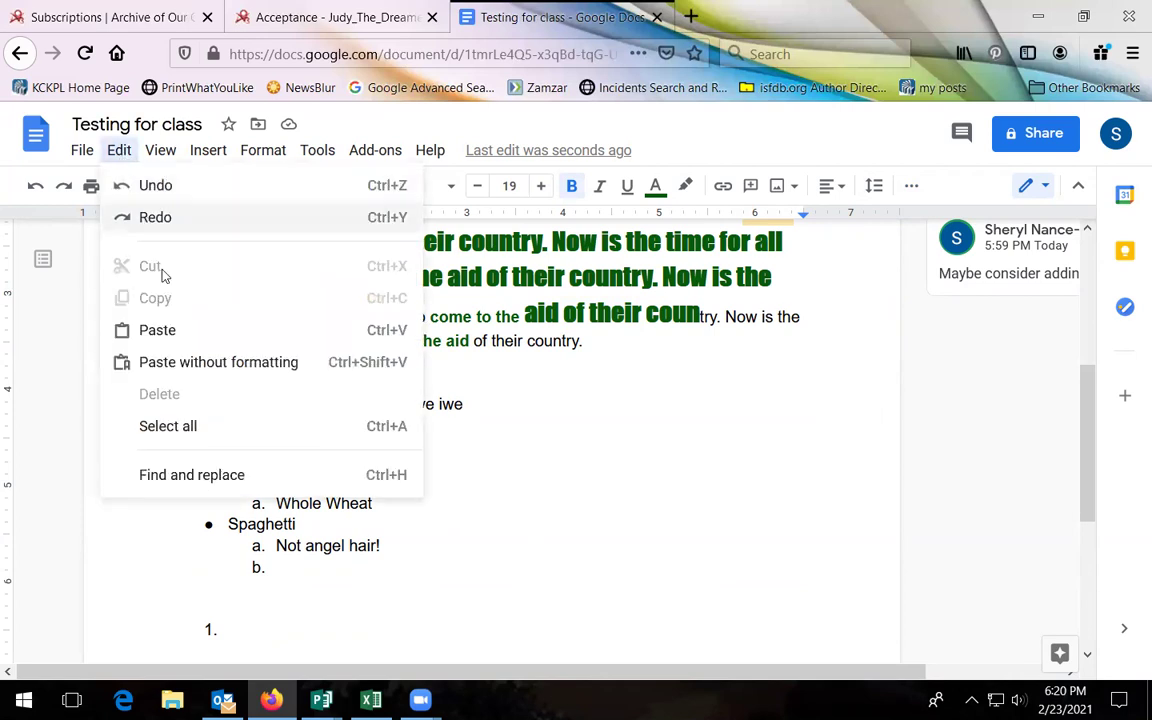
pyautogui.click(172, 426)
pyautogui.click(911, 186)
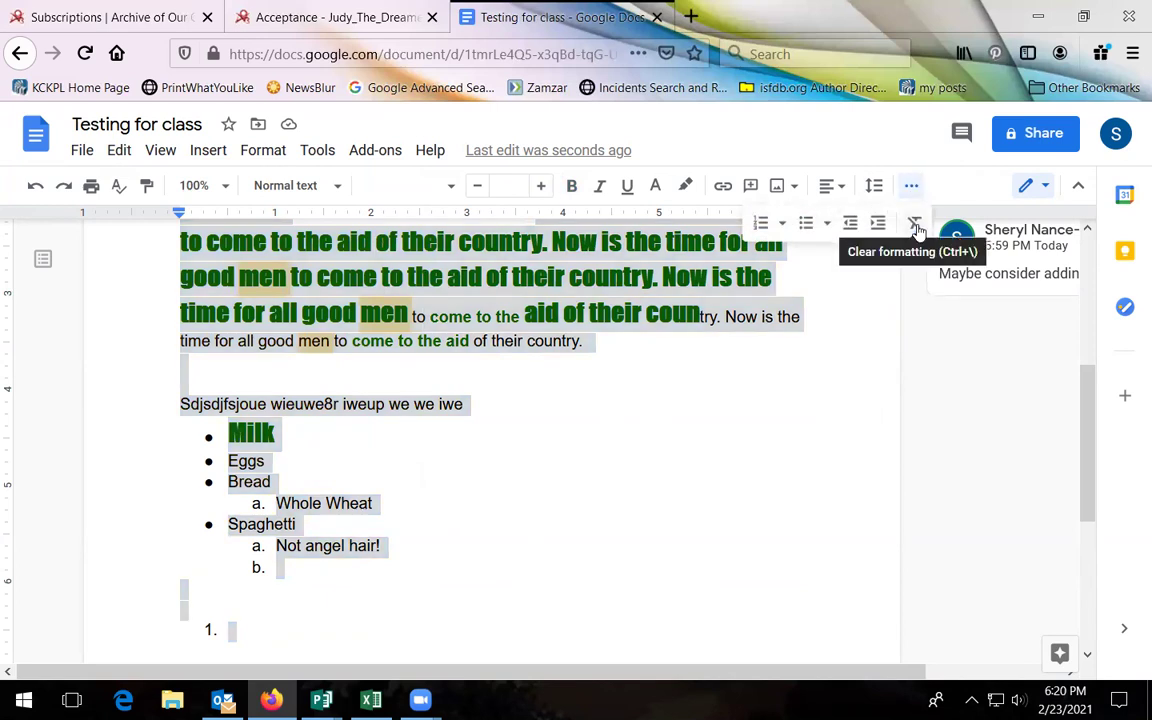
pyautogui.click(914, 223)
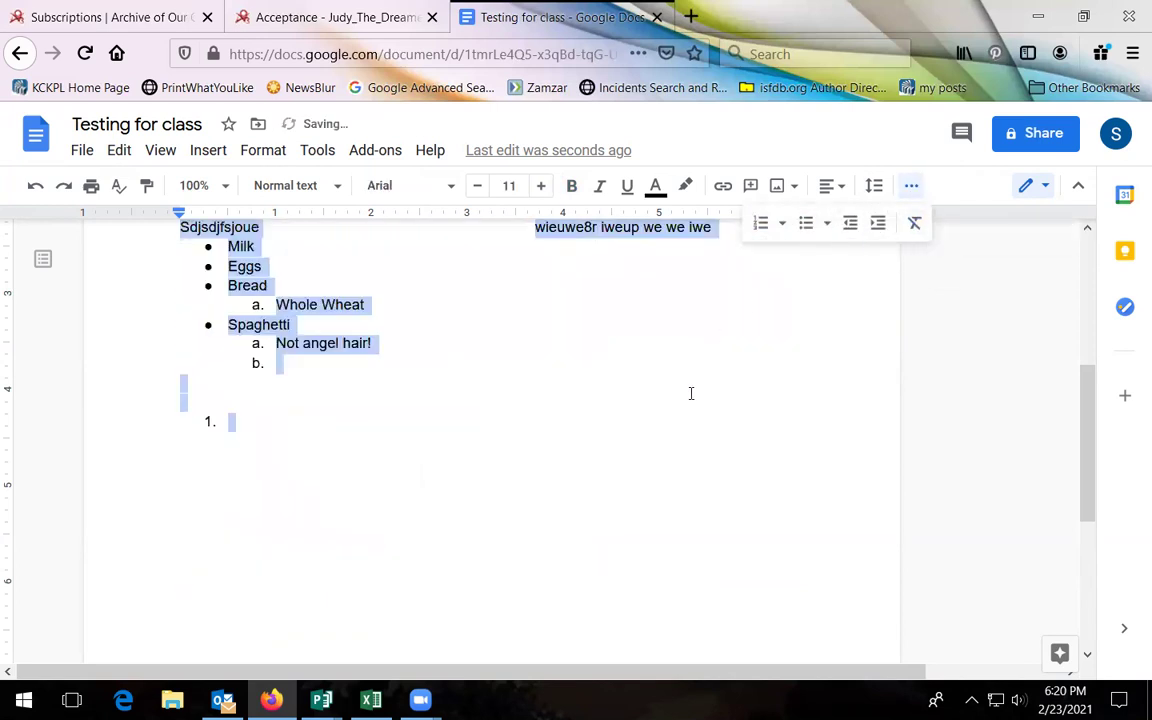
pyautogui.scroll(3, 689, 394)
pyautogui.click(847, 621)
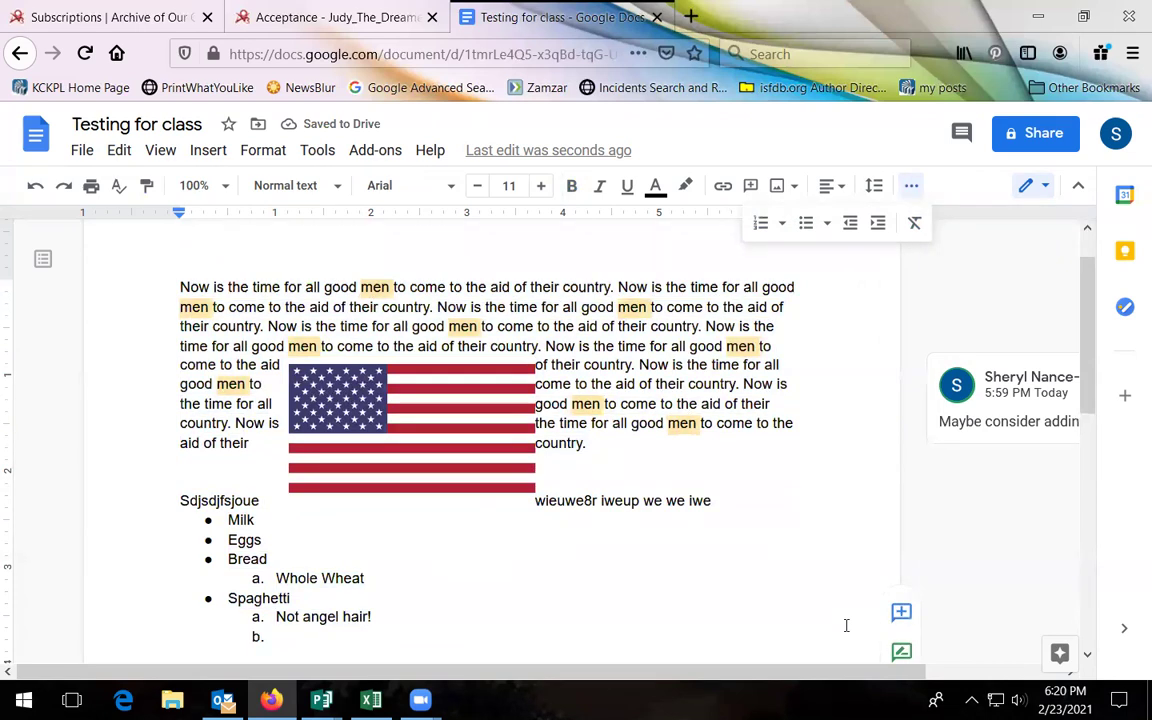
# - Delete the comment thread attached to the word "men" that suggests adding "and women"
pyautogui.click(689, 404)
pyautogui.click(686, 428)
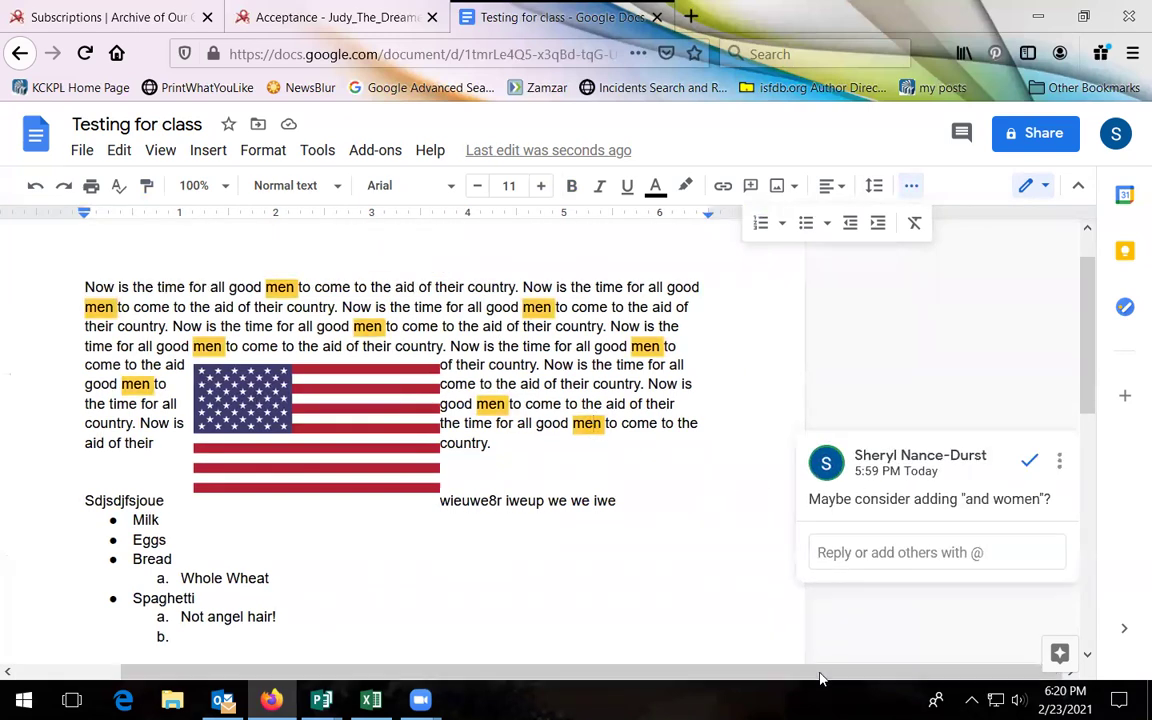
pyautogui.click(1060, 466)
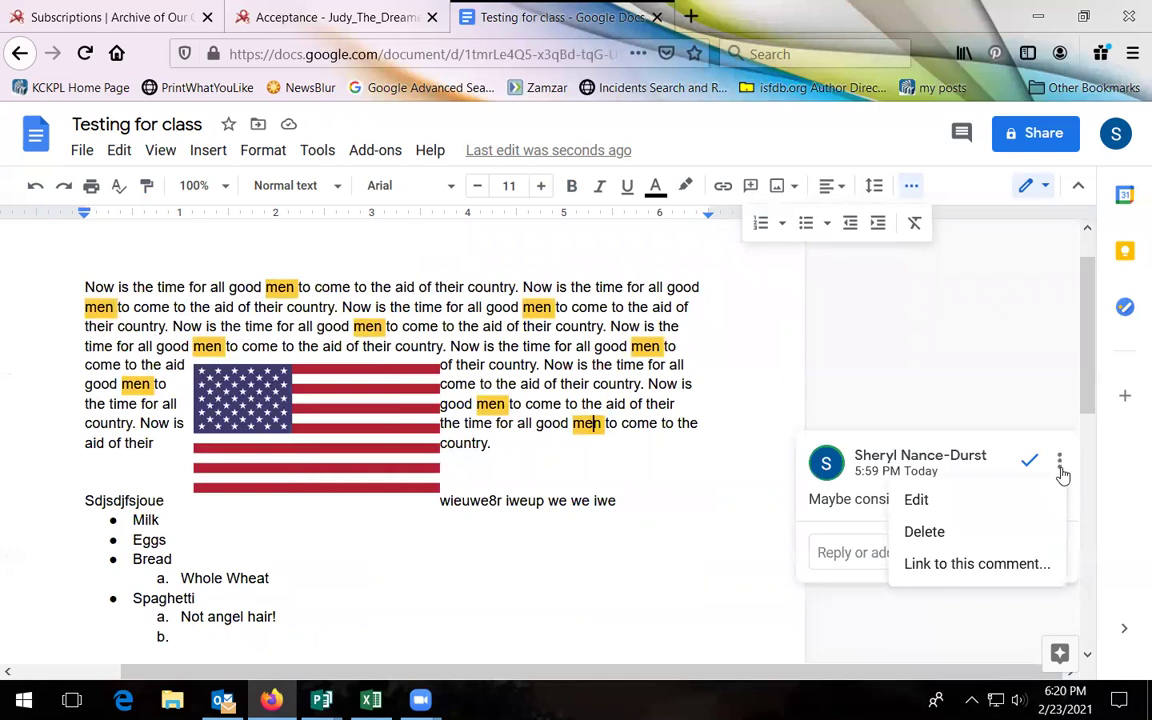
pyautogui.click(1063, 474)
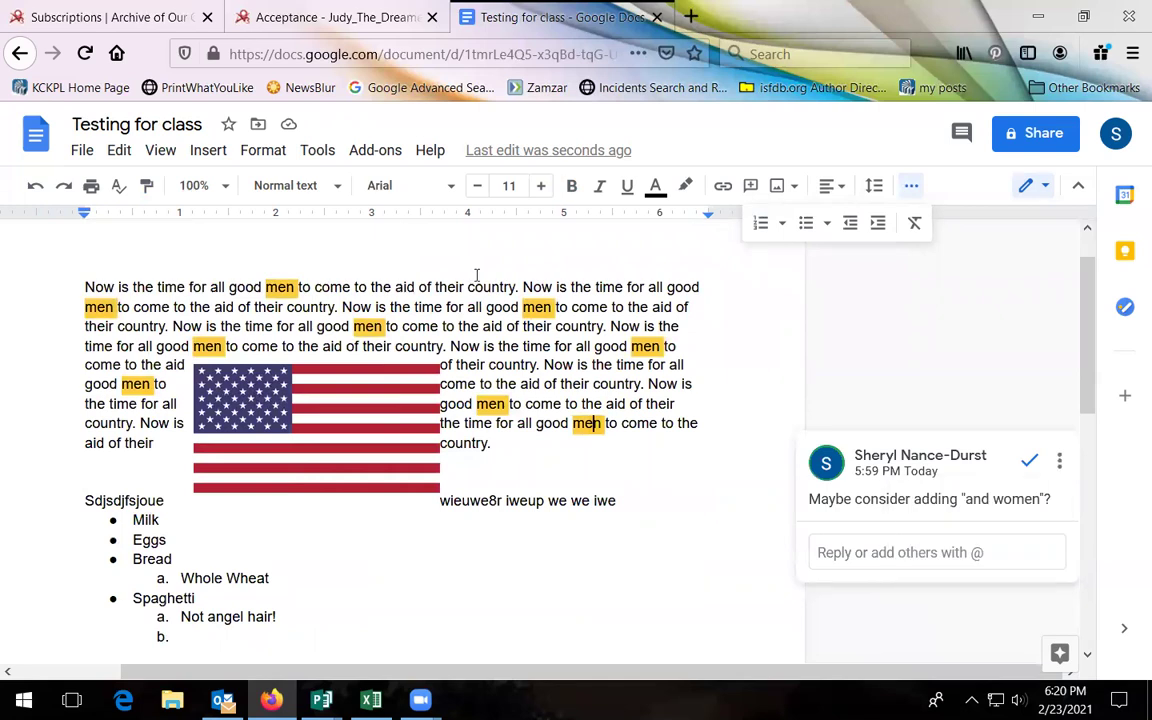
pyautogui.click(276, 290)
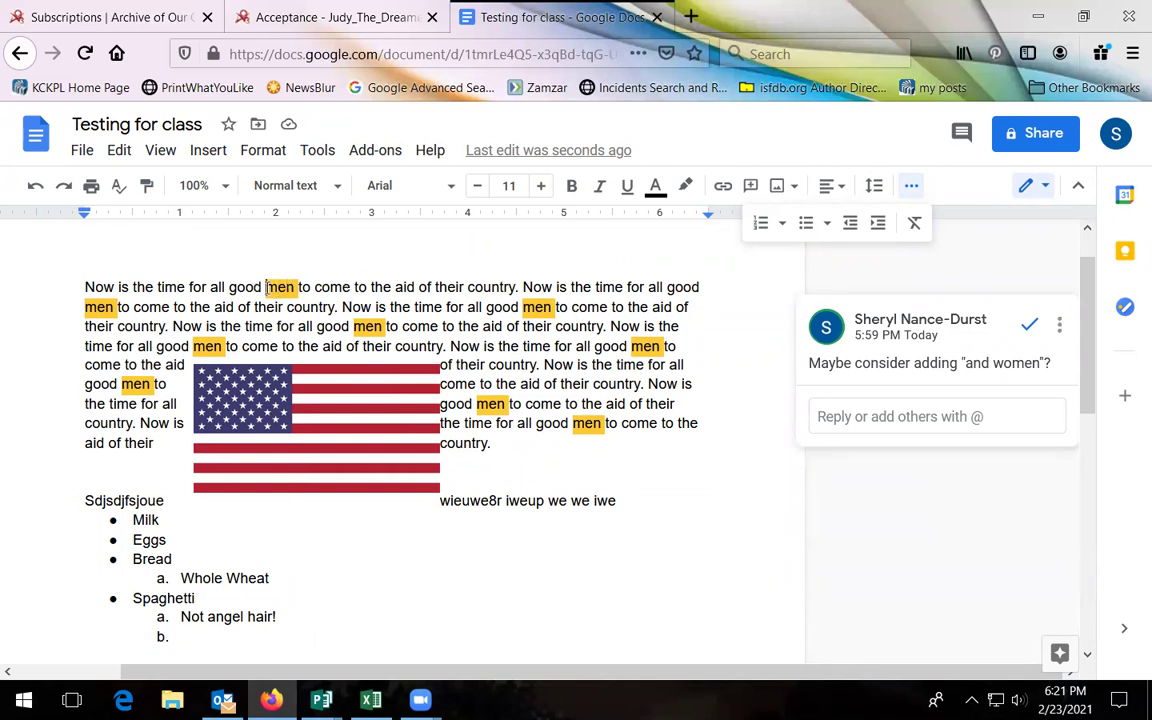
pyautogui.click(1060, 328)
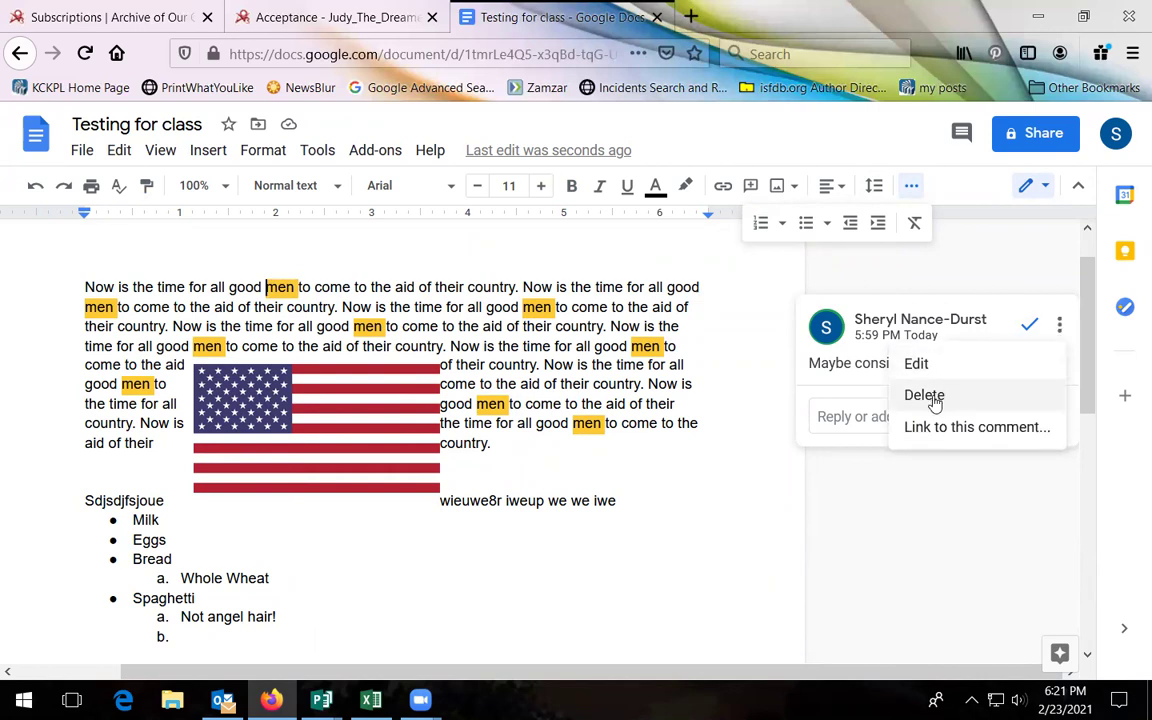
pyautogui.click(933, 397)
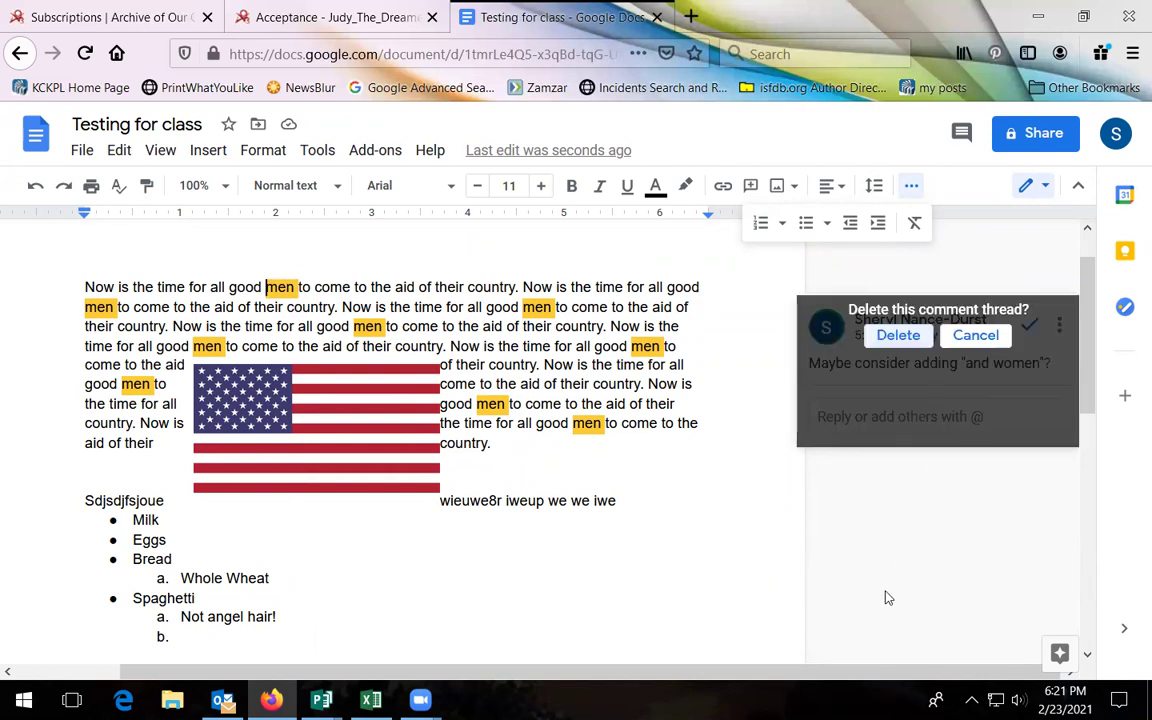
pyautogui.click(897, 336)
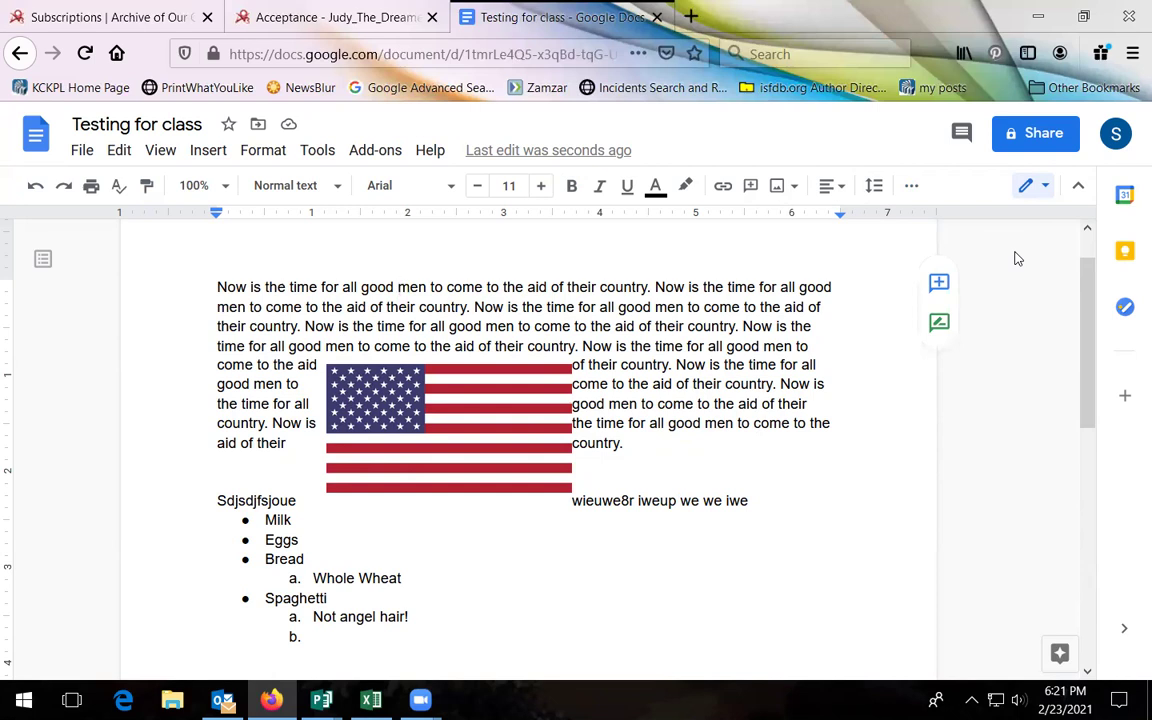
# - Look through the document in Viewing mode, and return it to Editing mode
pyautogui.click(1045, 188)
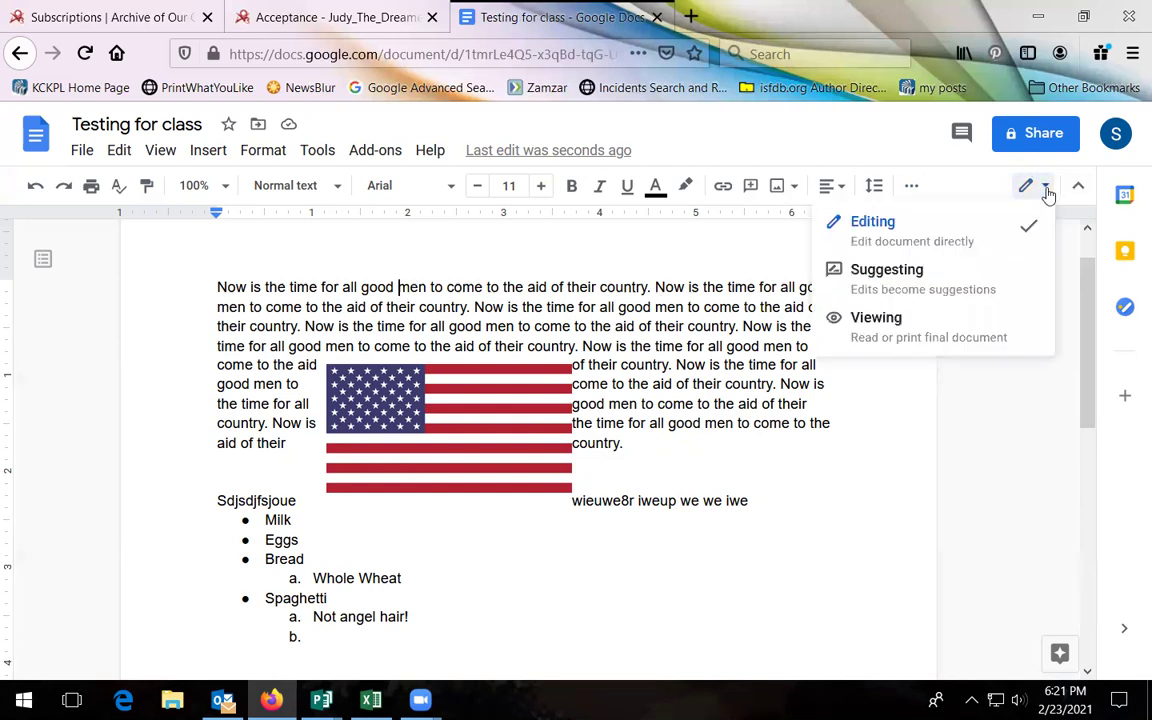
pyautogui.click(876, 318)
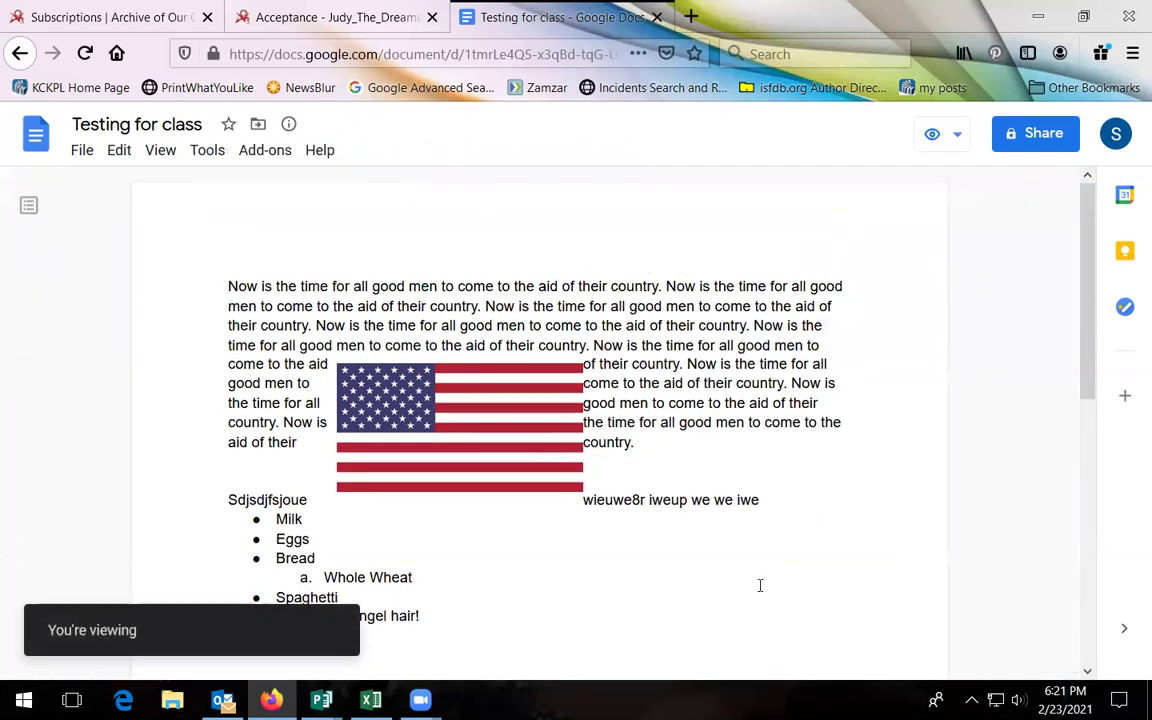
pyautogui.scroll(-3, 884, 458)
pyautogui.scroll(-2, 894, 454)
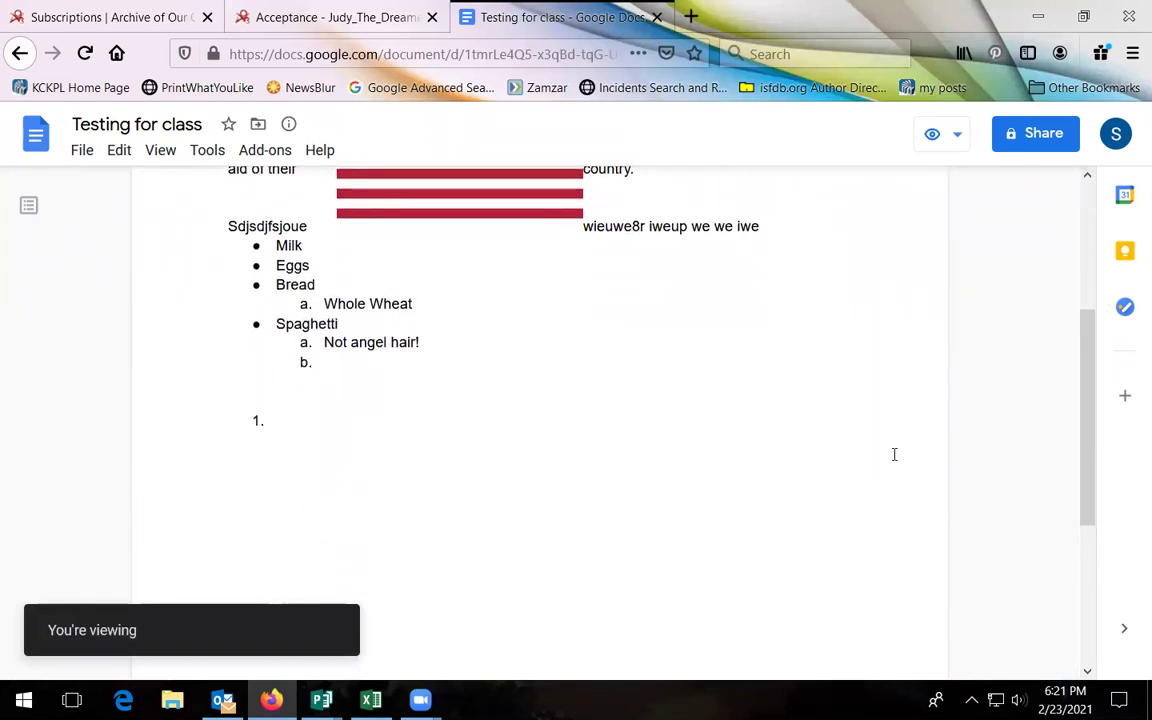
pyautogui.scroll(-1, 894, 454)
pyautogui.scroll(6, 894, 454)
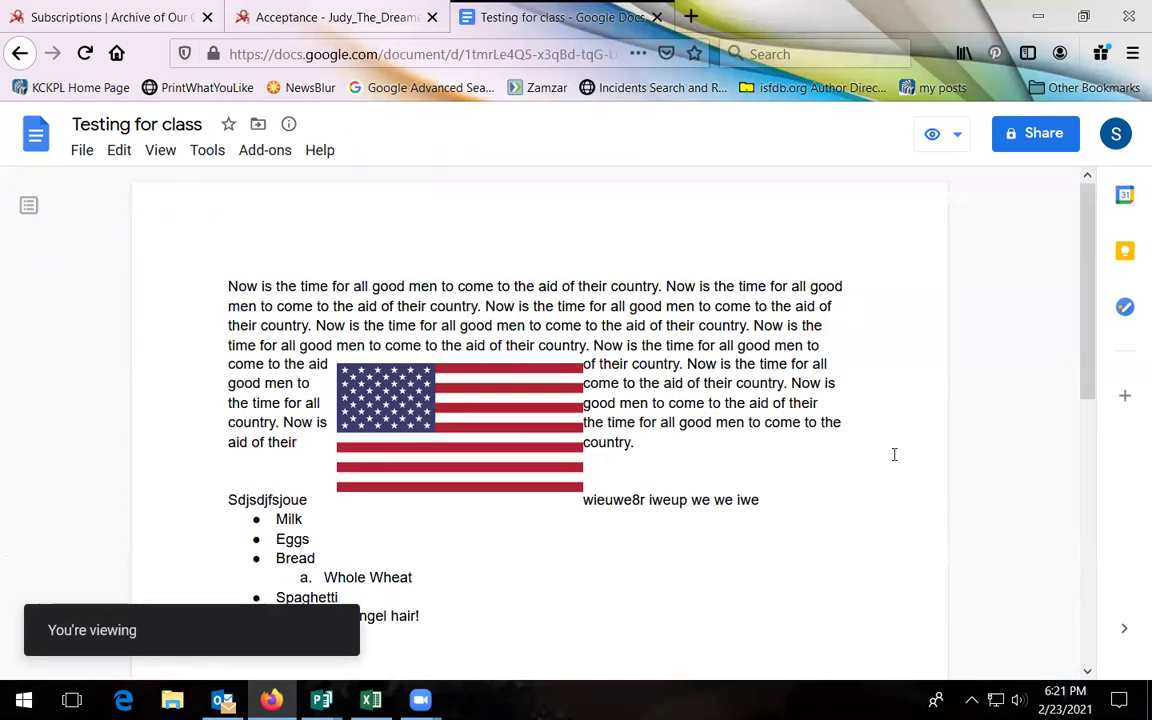
pyautogui.click(162, 152)
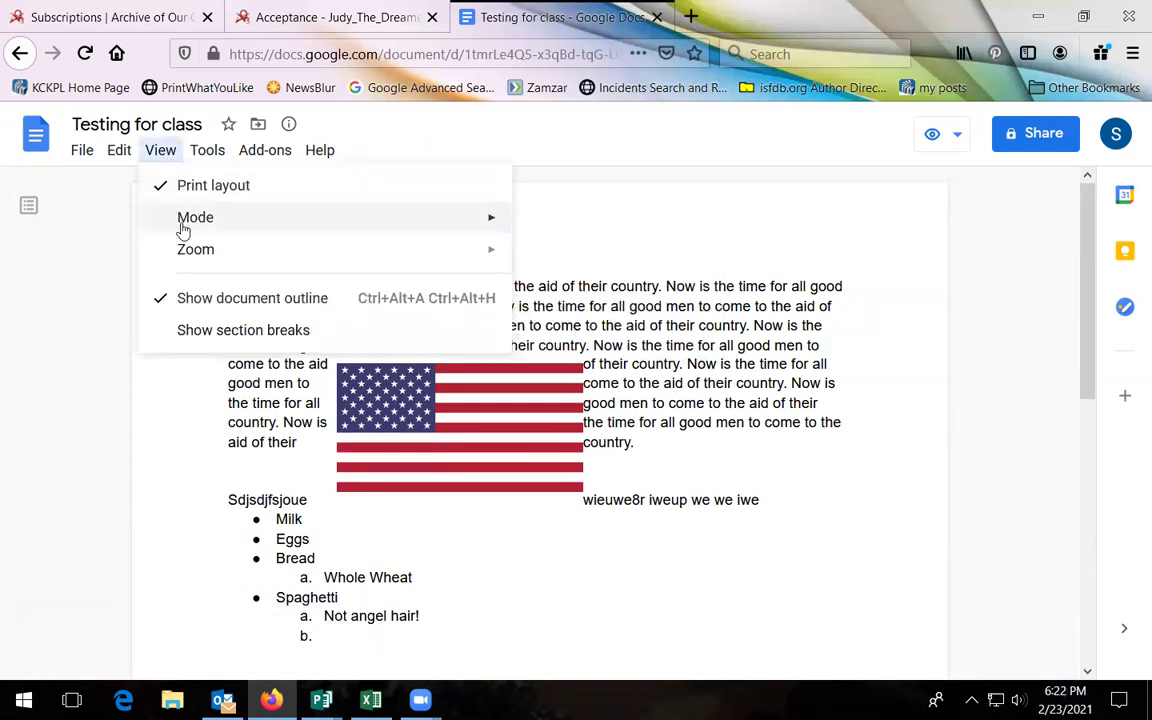
pyautogui.click(524, 220)
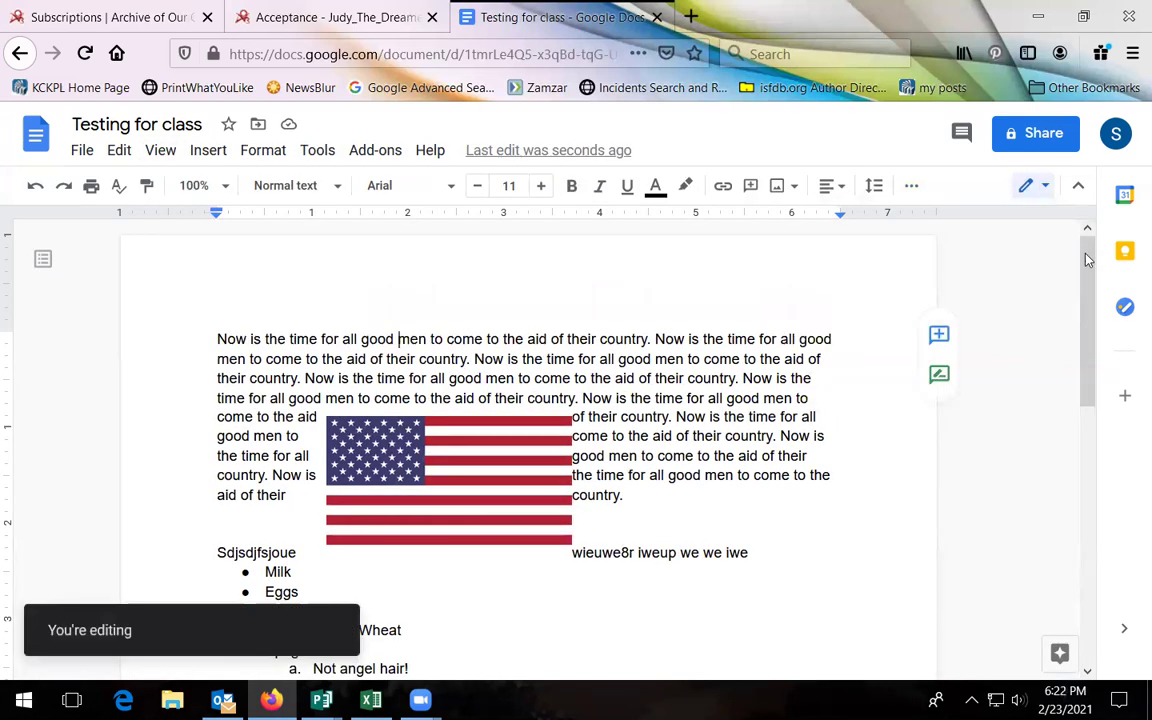
# - Switch to Suggesting mode and suggest adding "and women" after "good men" in the first sentence
pyautogui.click(1048, 188)
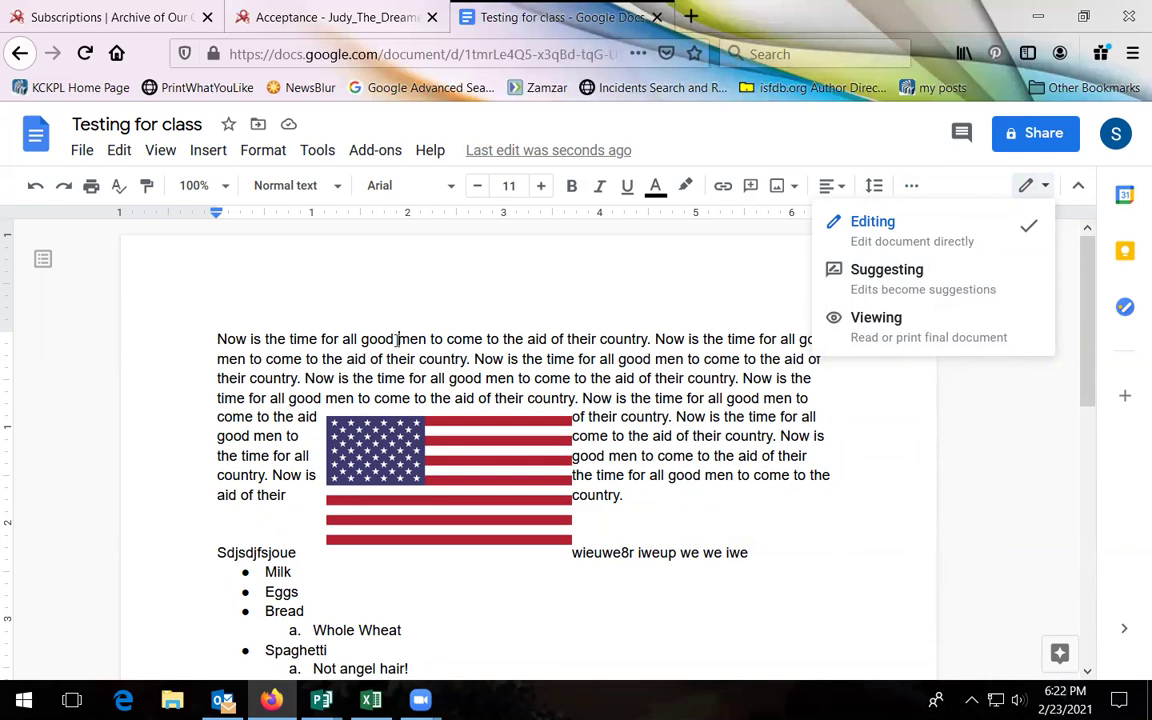
pyautogui.click(886, 272)
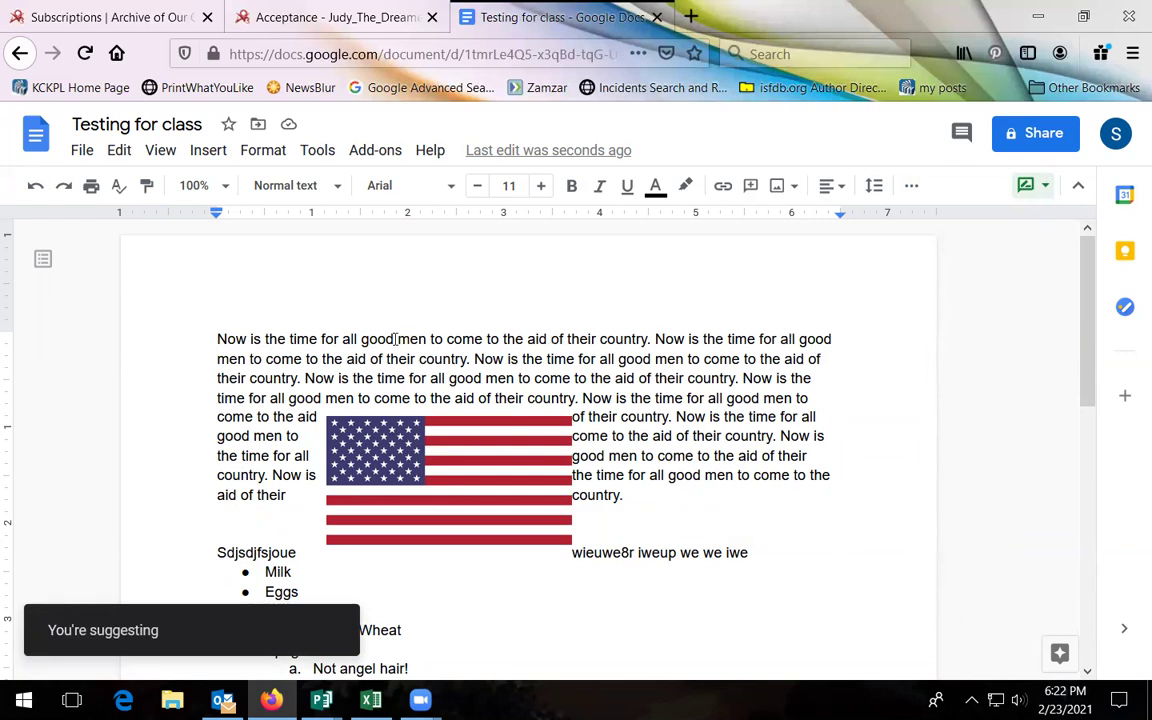
pyautogui.moveTo(361, 339); pyautogui.dragTo(424, 339)
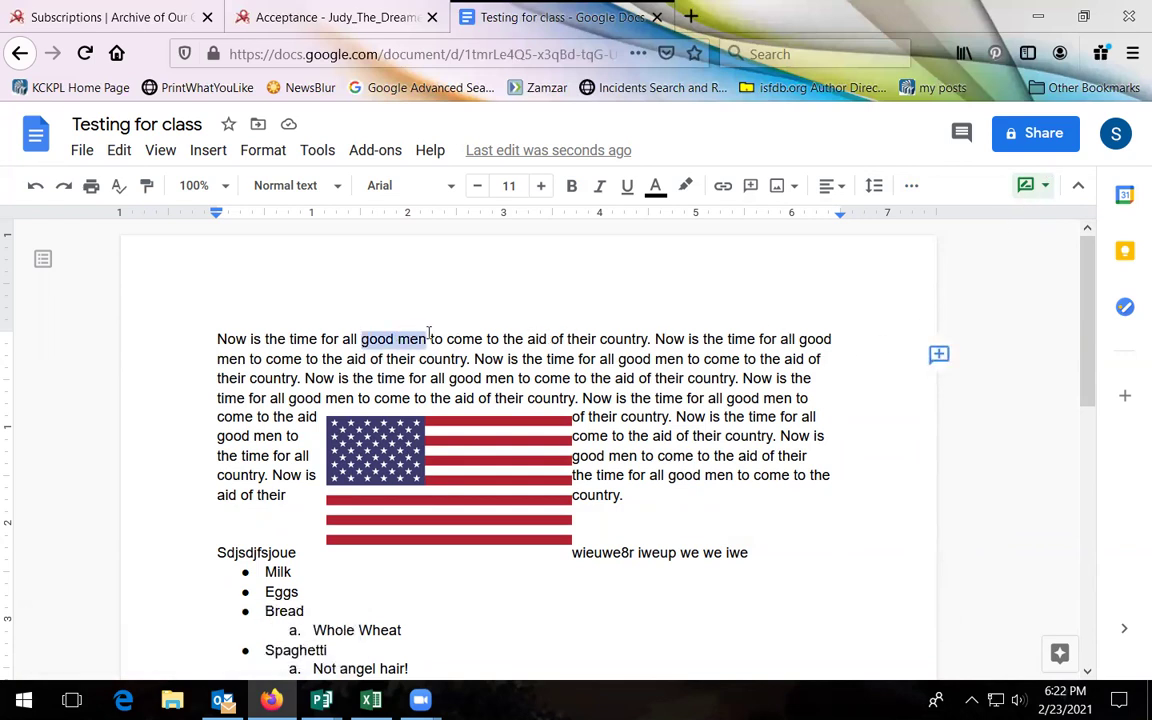
pyautogui.click(429, 337)
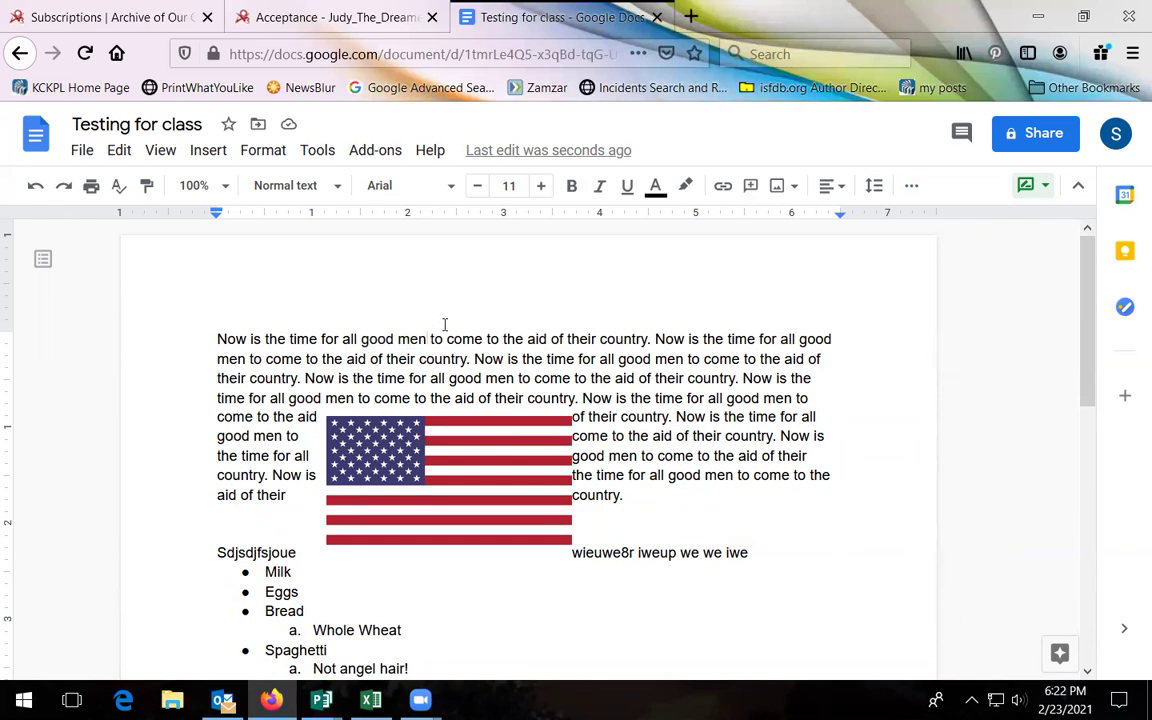
pyautogui.write('and women')
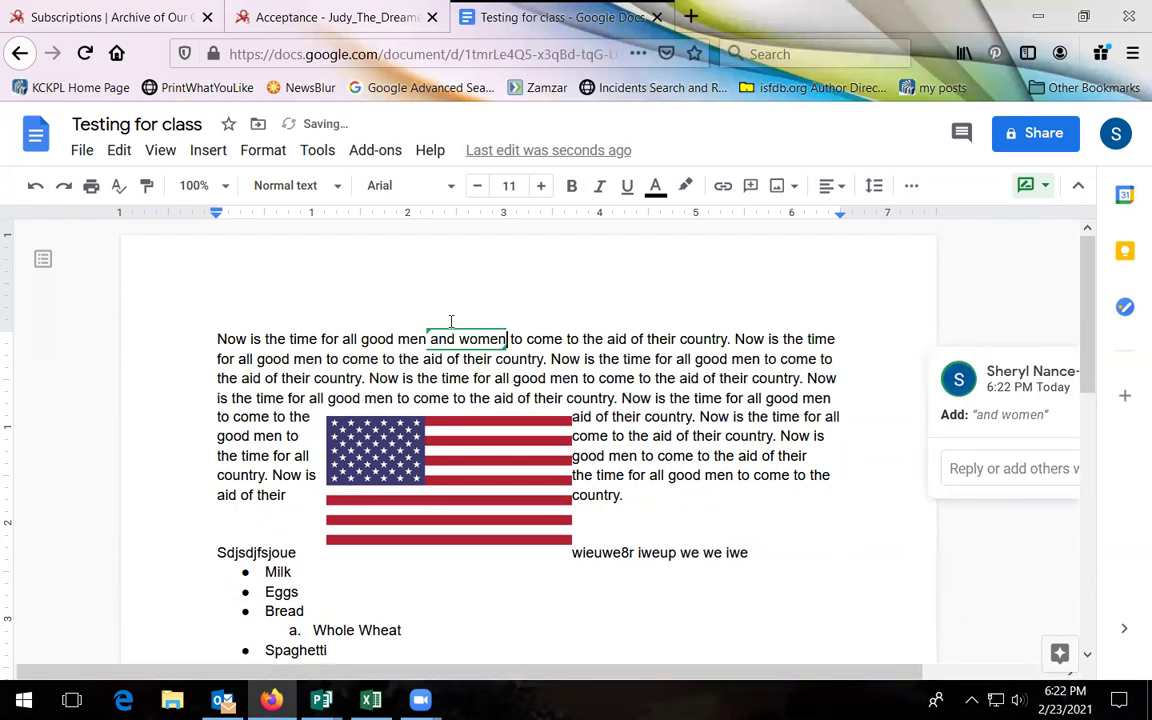
pyautogui.click(720, 398)
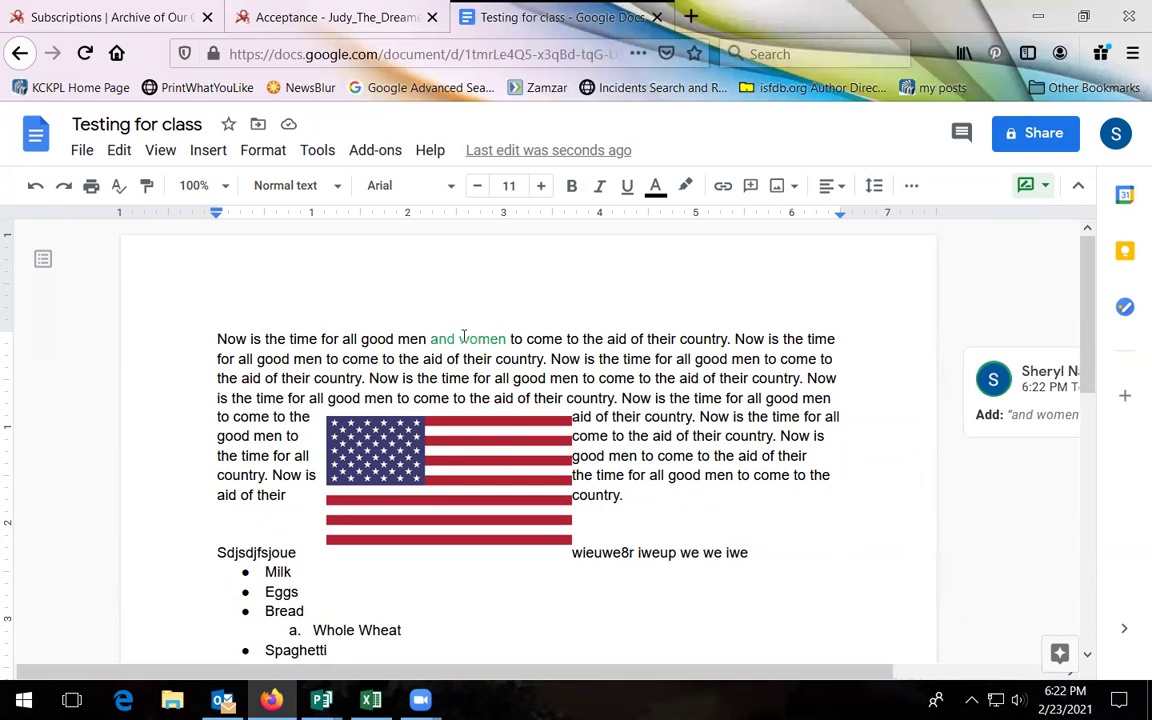
# - Examine the suggestion card for the added "and women" text and its accept and reject options
pyautogui.click(462, 338)
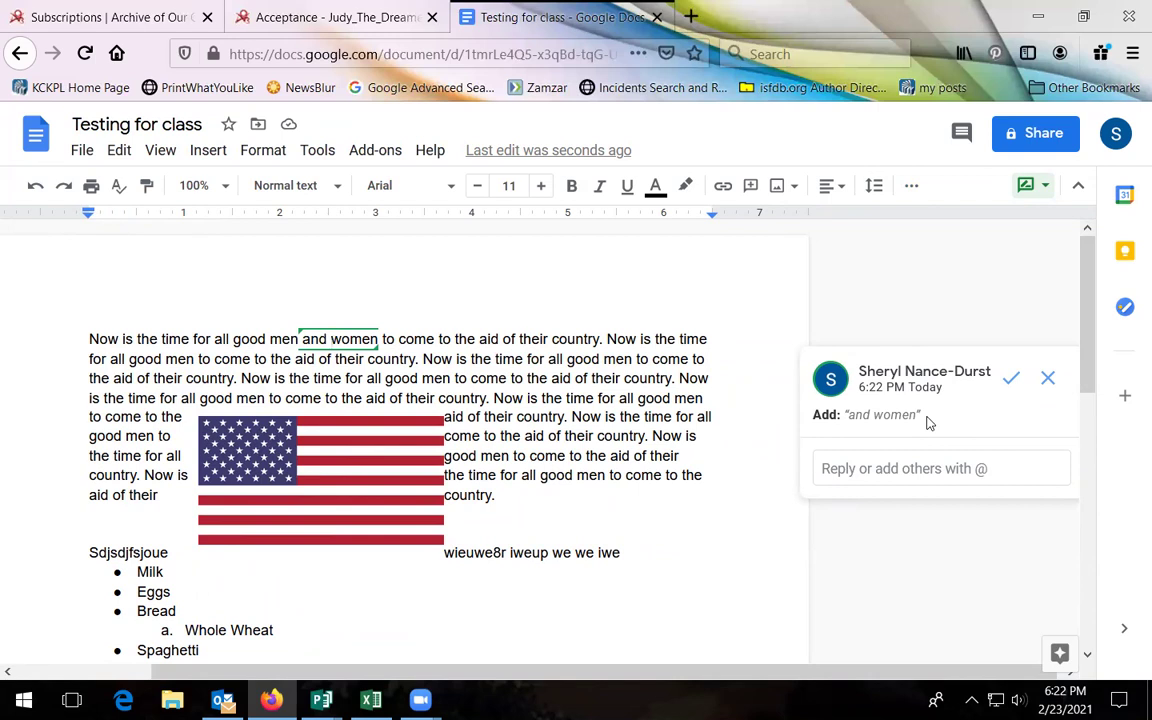
pyautogui.click(524, 320)
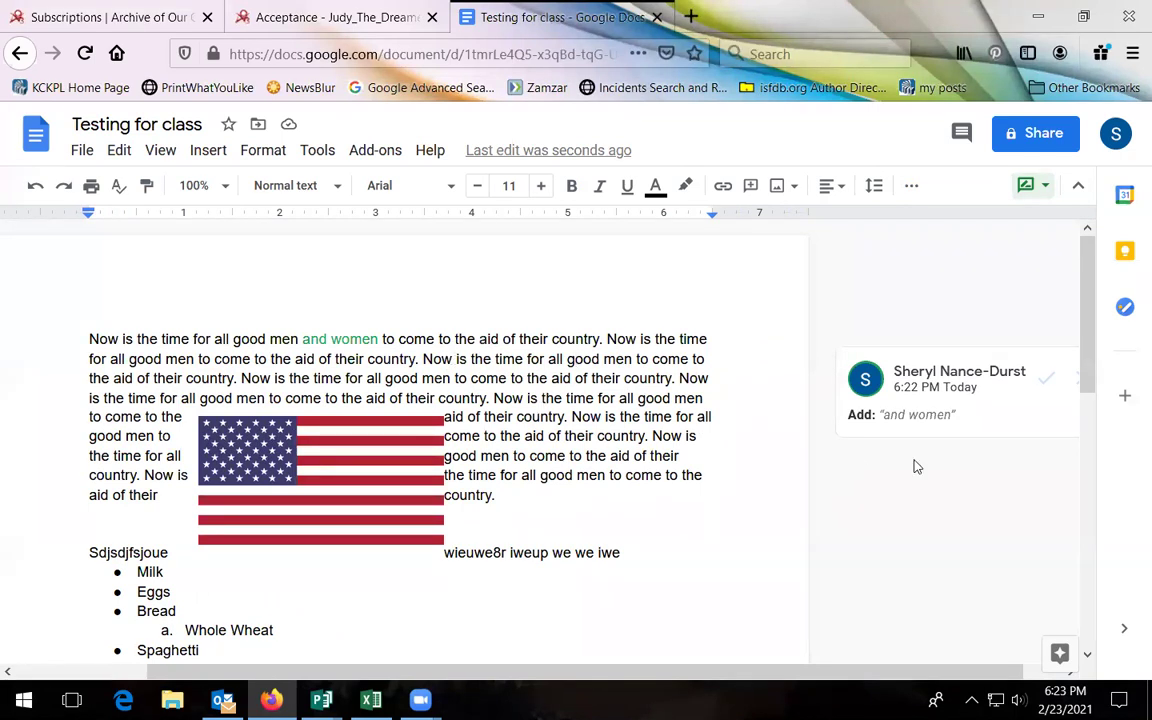
pyautogui.click(305, 343)
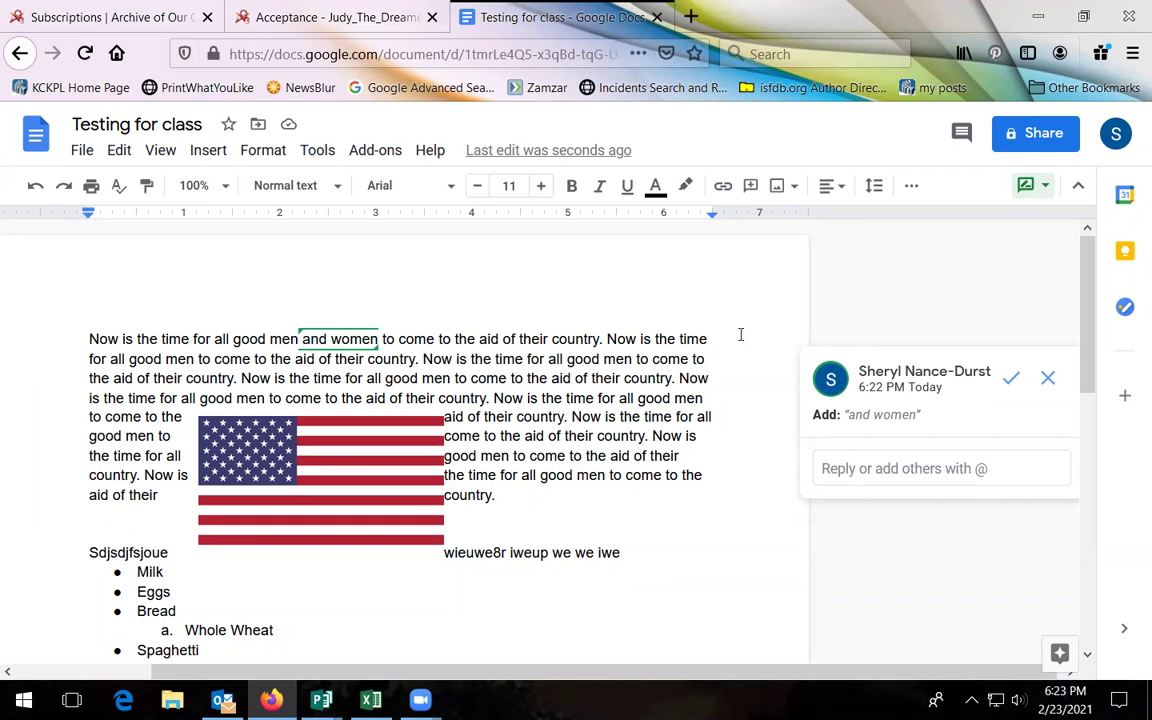
pyautogui.click(631, 334)
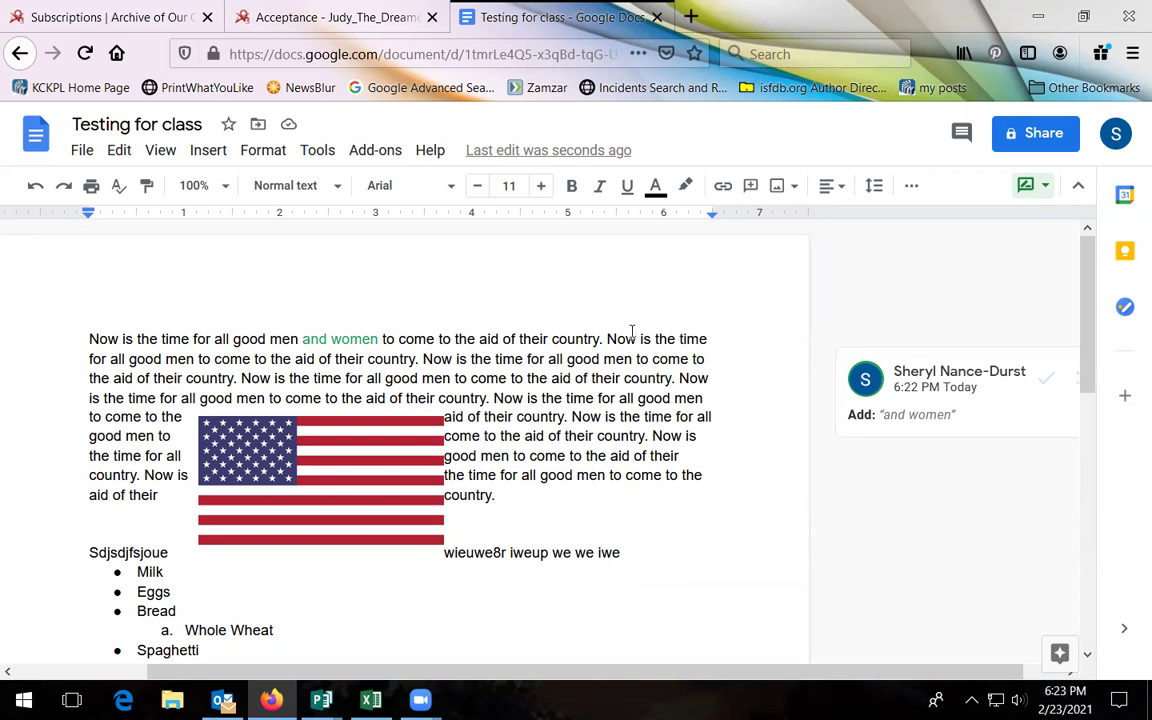
pyautogui.click(338, 339)
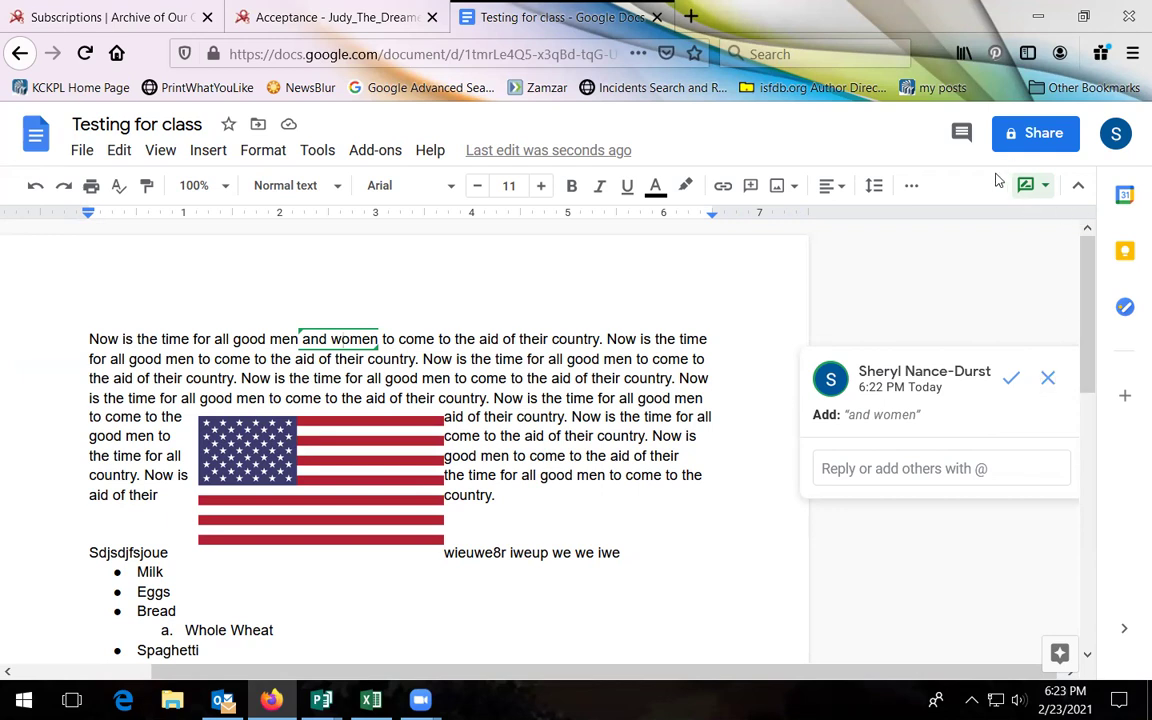
# - Switch the document between Editing and Suggesting modes, and leave it in Editing mode
pyautogui.click(1046, 188)
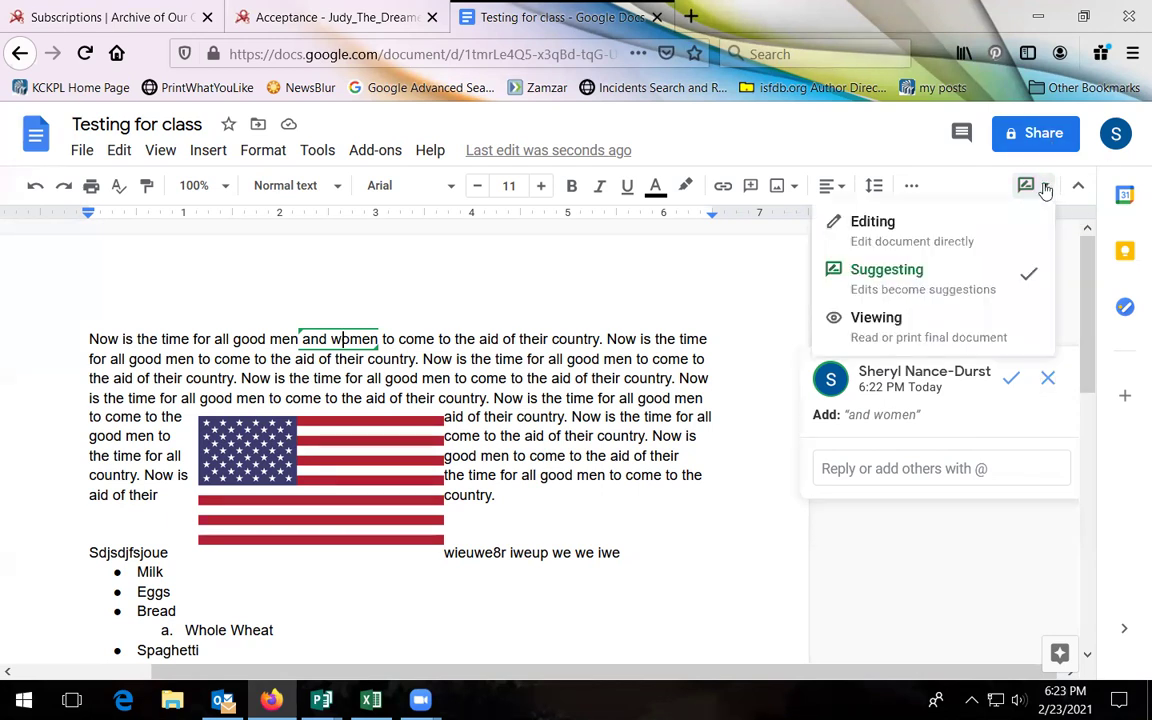
pyautogui.click(920, 234)
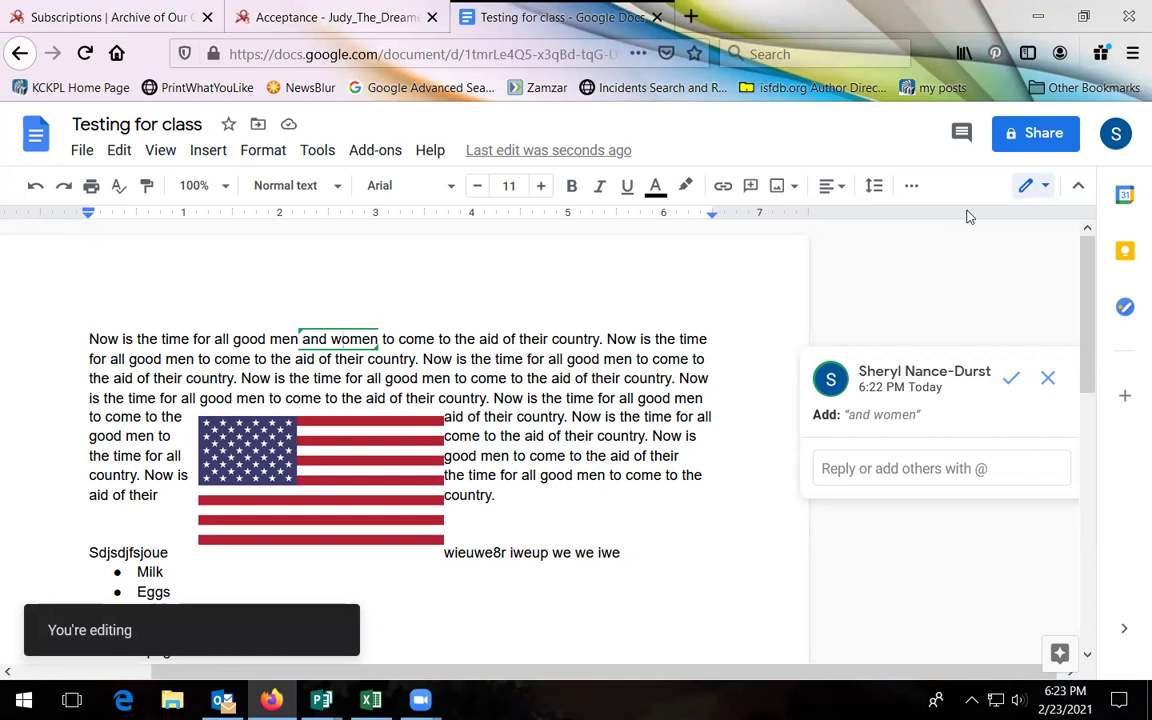
pyautogui.click(1040, 187)
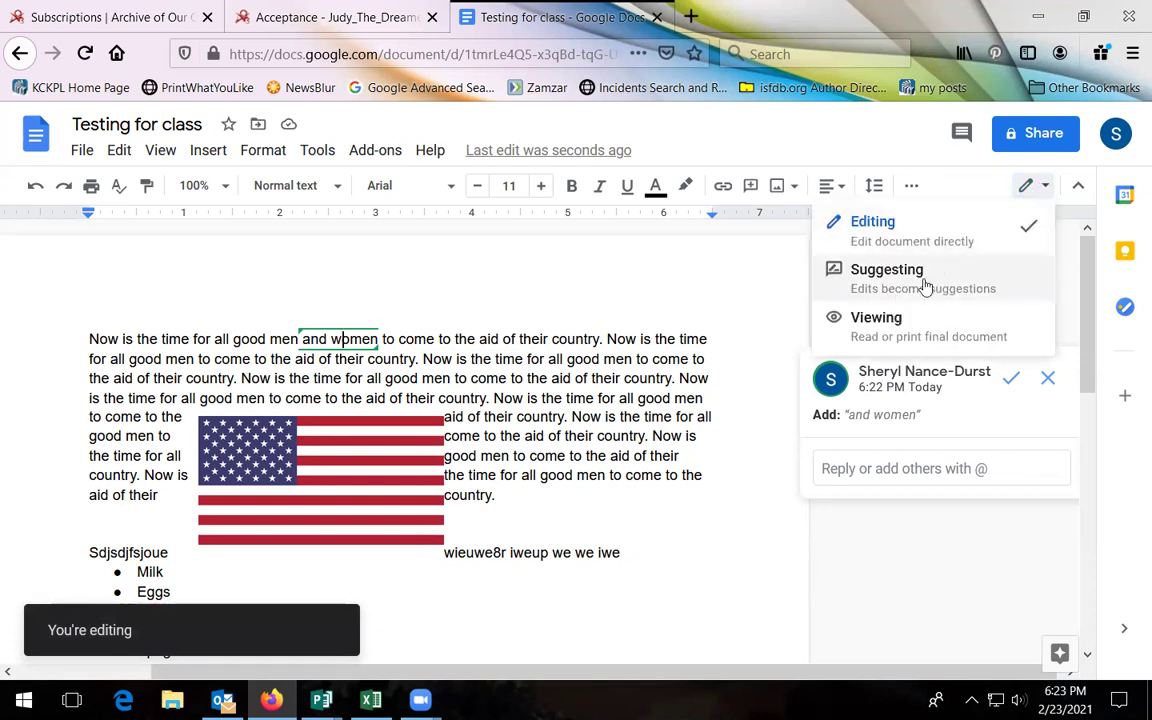
pyautogui.click(925, 285)
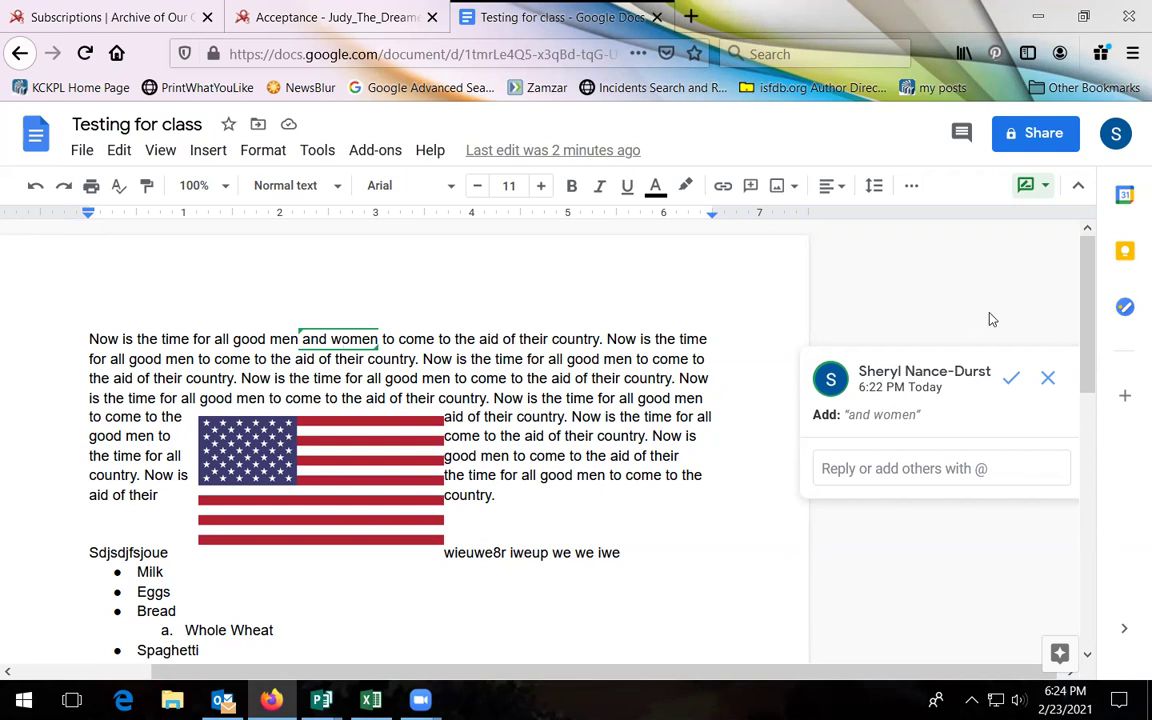
pyautogui.click(1025, 187)
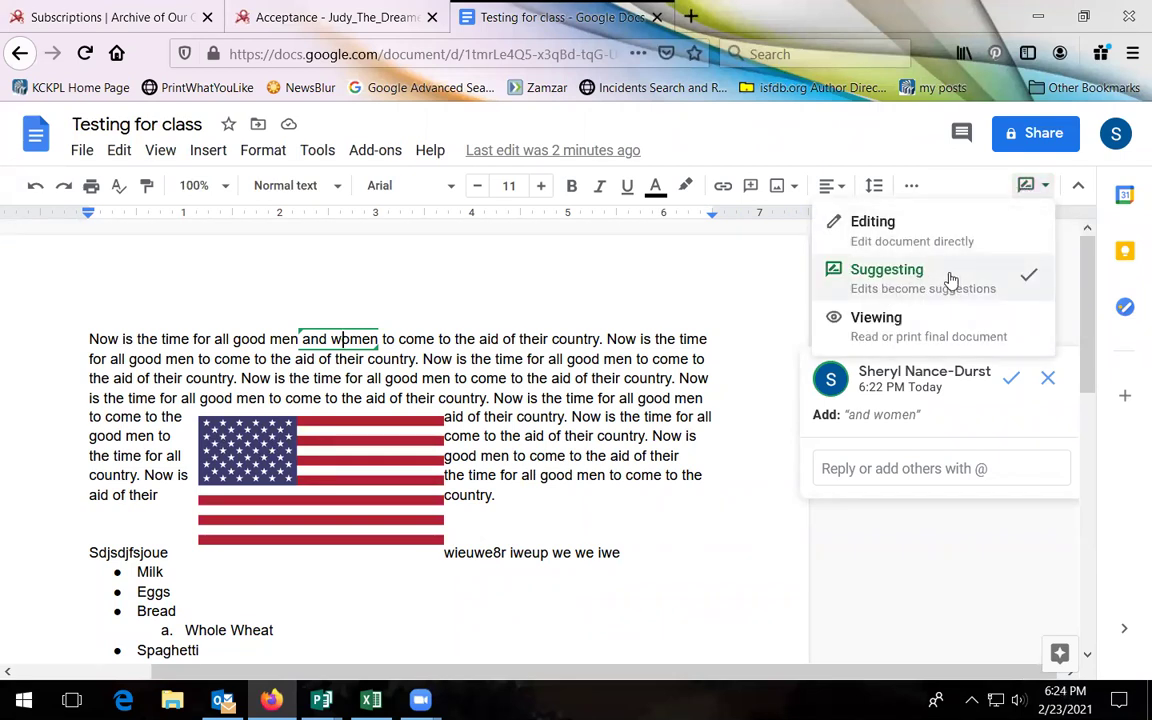
pyautogui.click(958, 238)
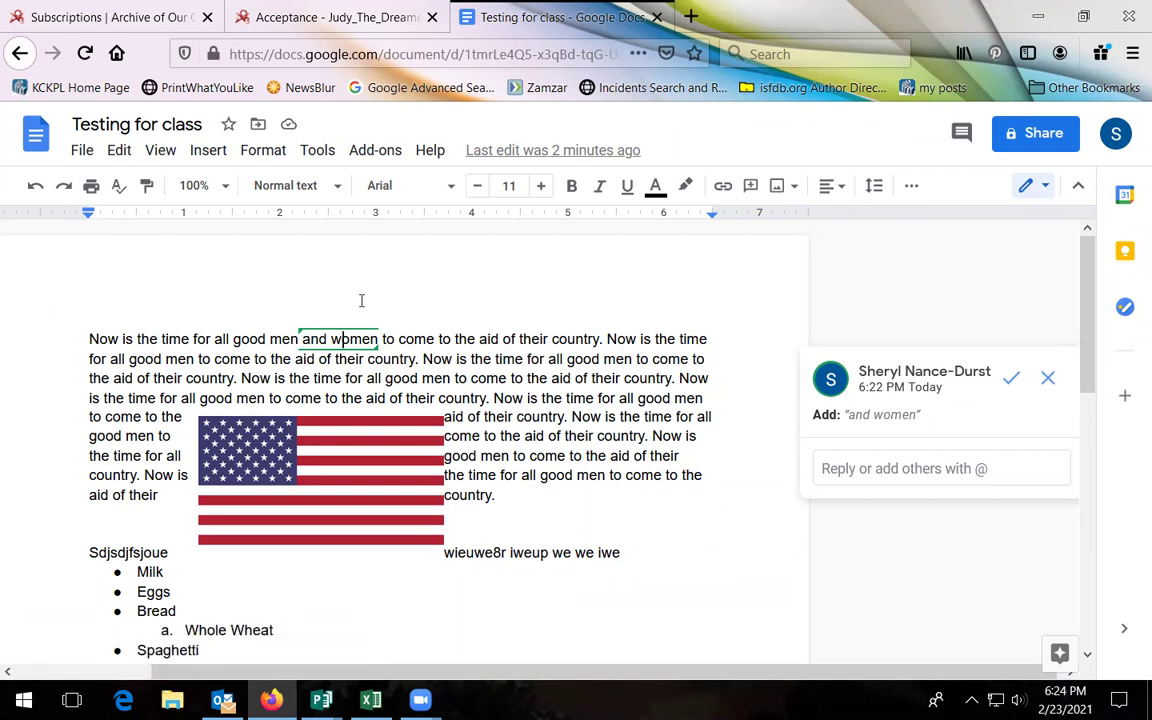
# - Reject the "and women" suggestion and undo the rejection, and accept the suggestion instead
pyautogui.click(1048, 379)
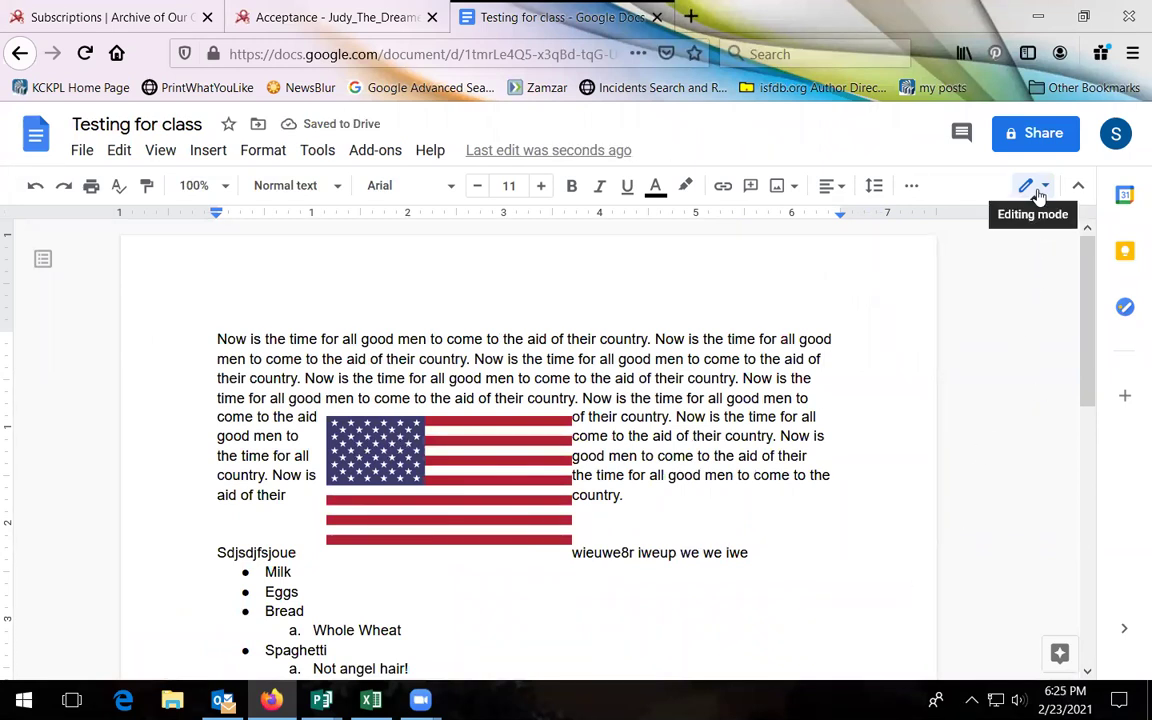
pyautogui.click(32, 192)
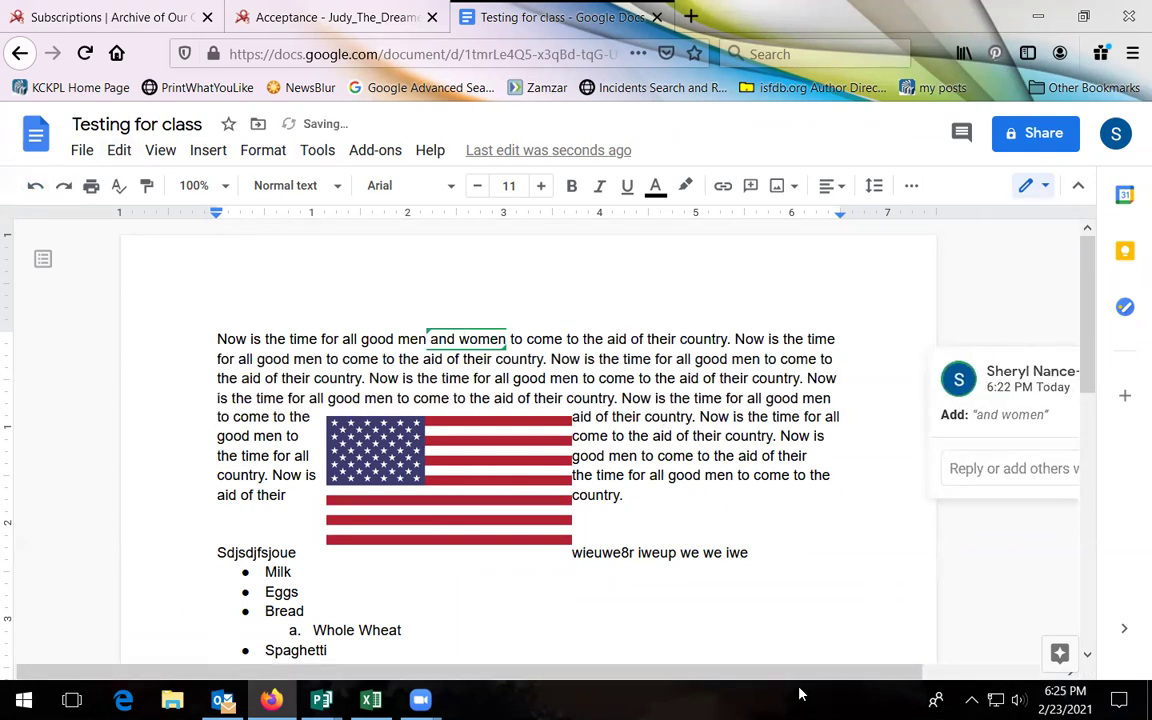
pyautogui.hscroll(3, 783, 610)
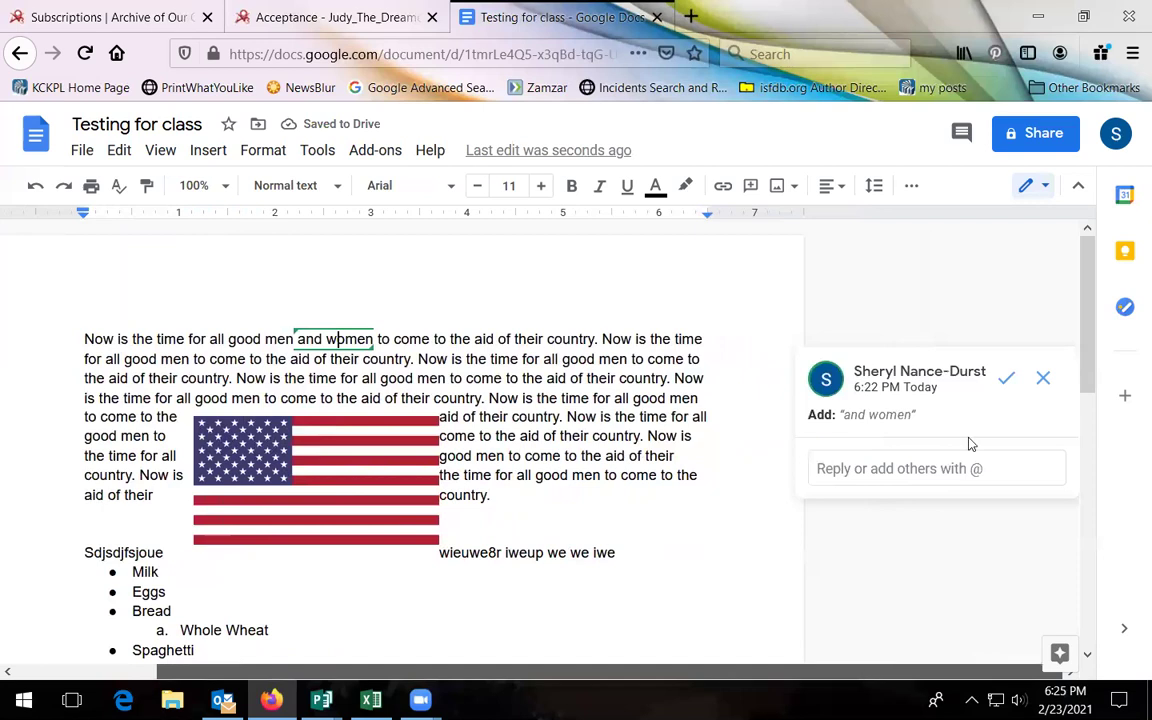
pyautogui.click(1005, 382)
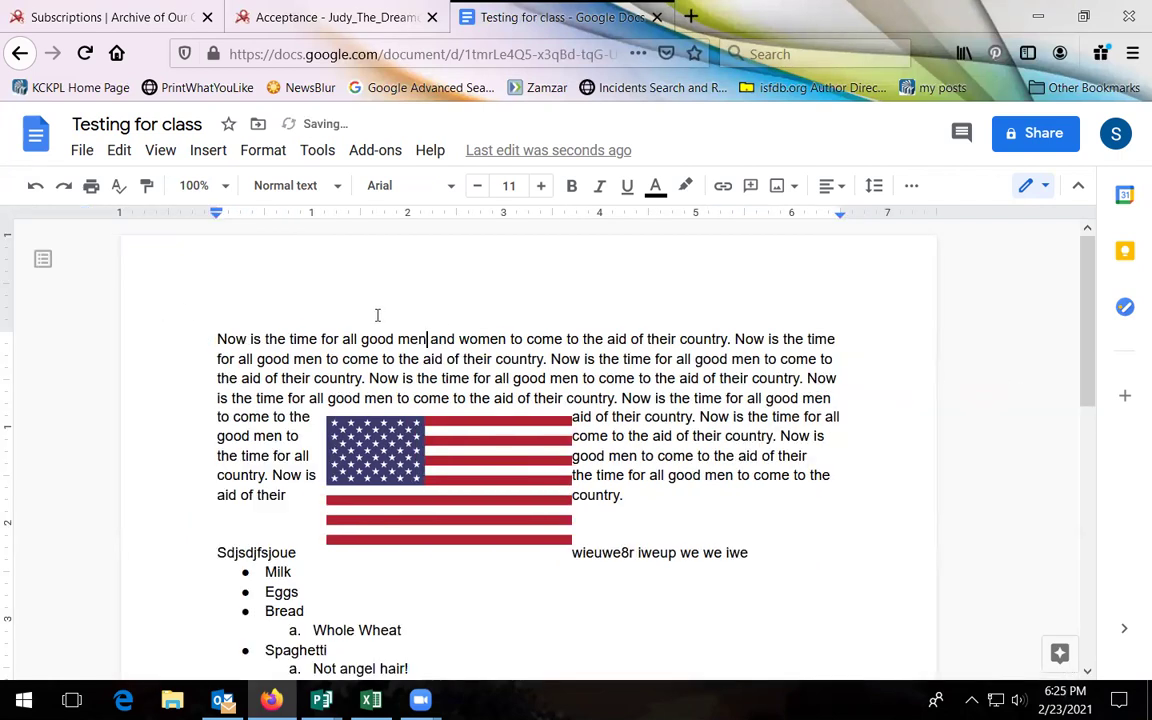
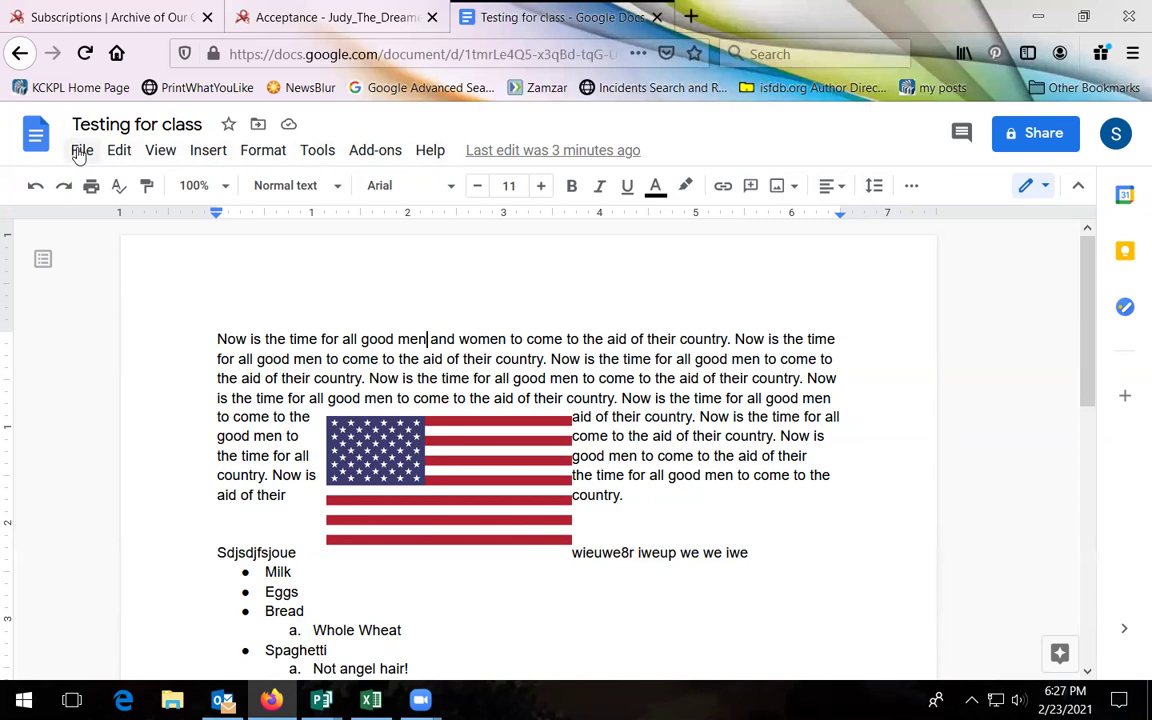
# - Examine the document's sharing options, including the permission settings for editors, viewers and commenters and the general link access
pyautogui.click(80, 151)
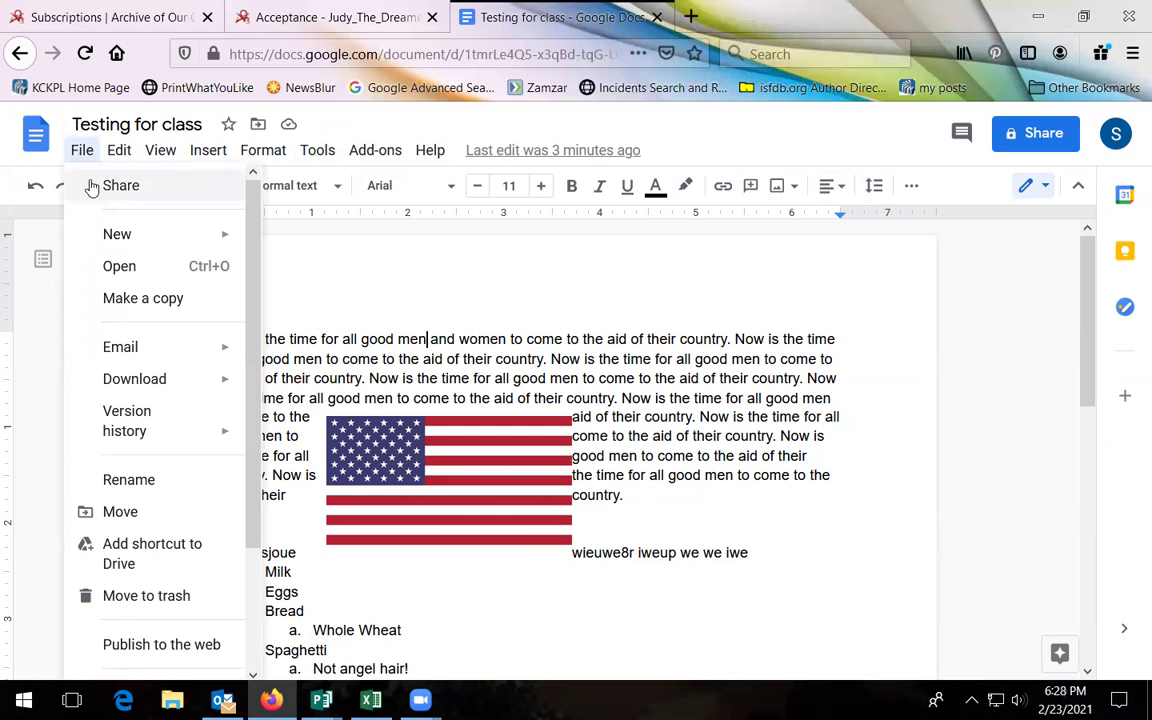
pyautogui.click(91, 187)
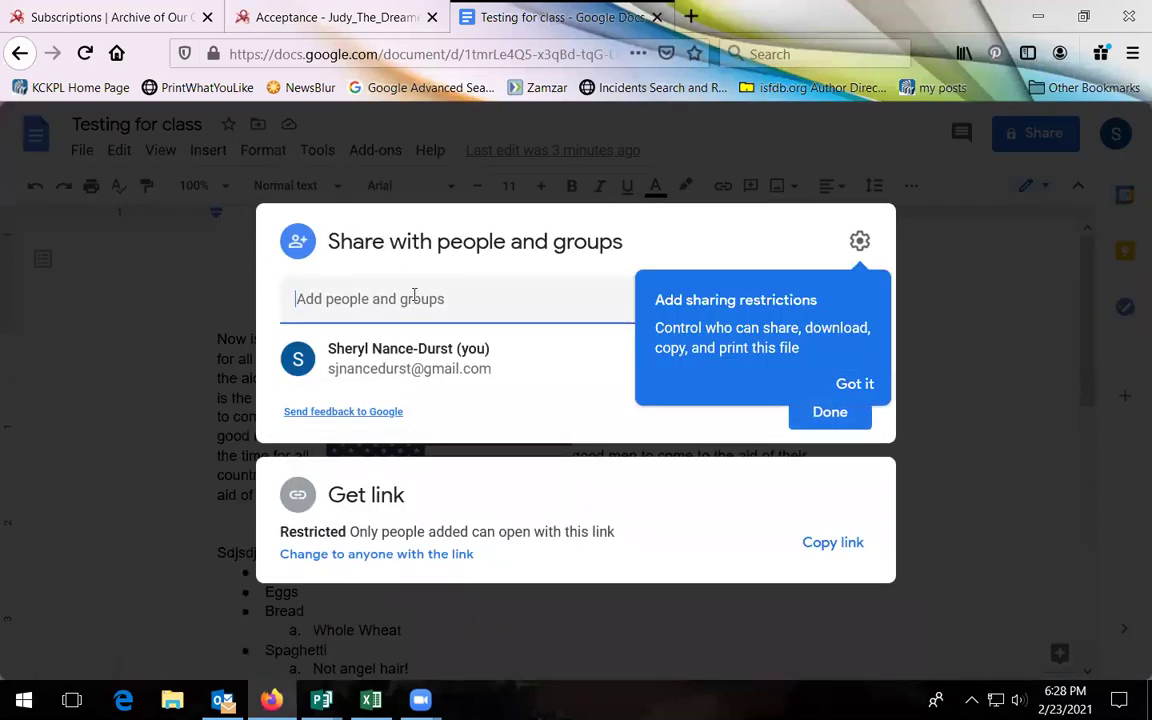
pyautogui.click(859, 240)
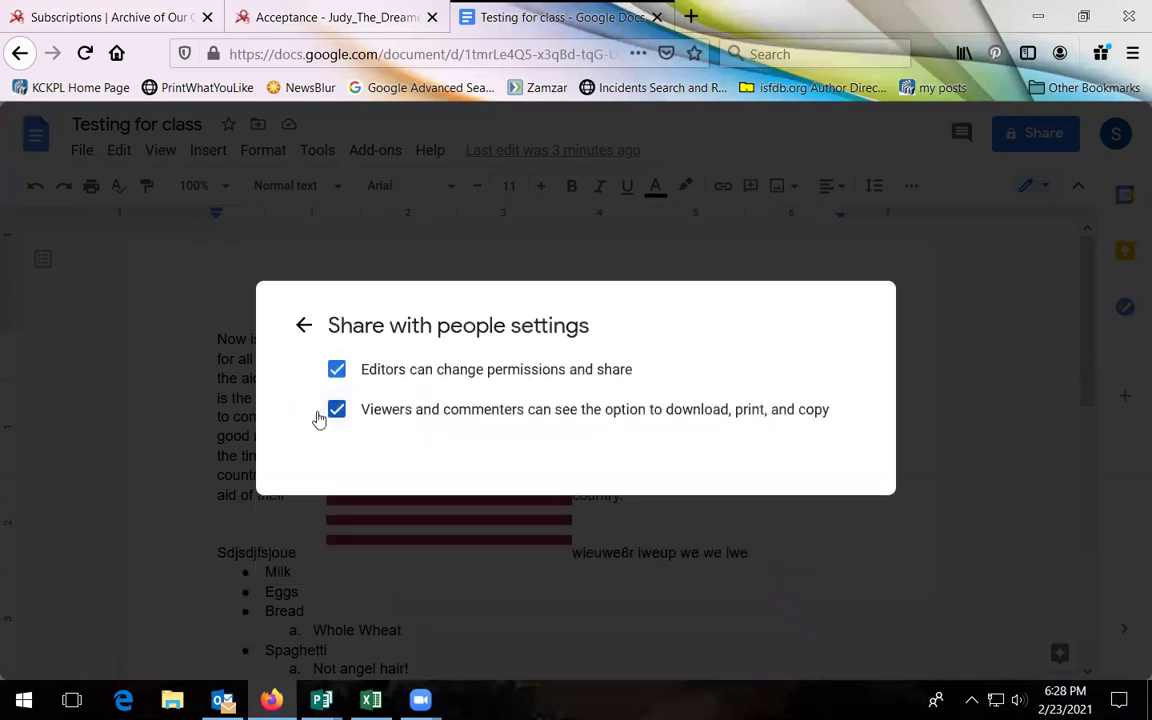
pyautogui.click(301, 326)
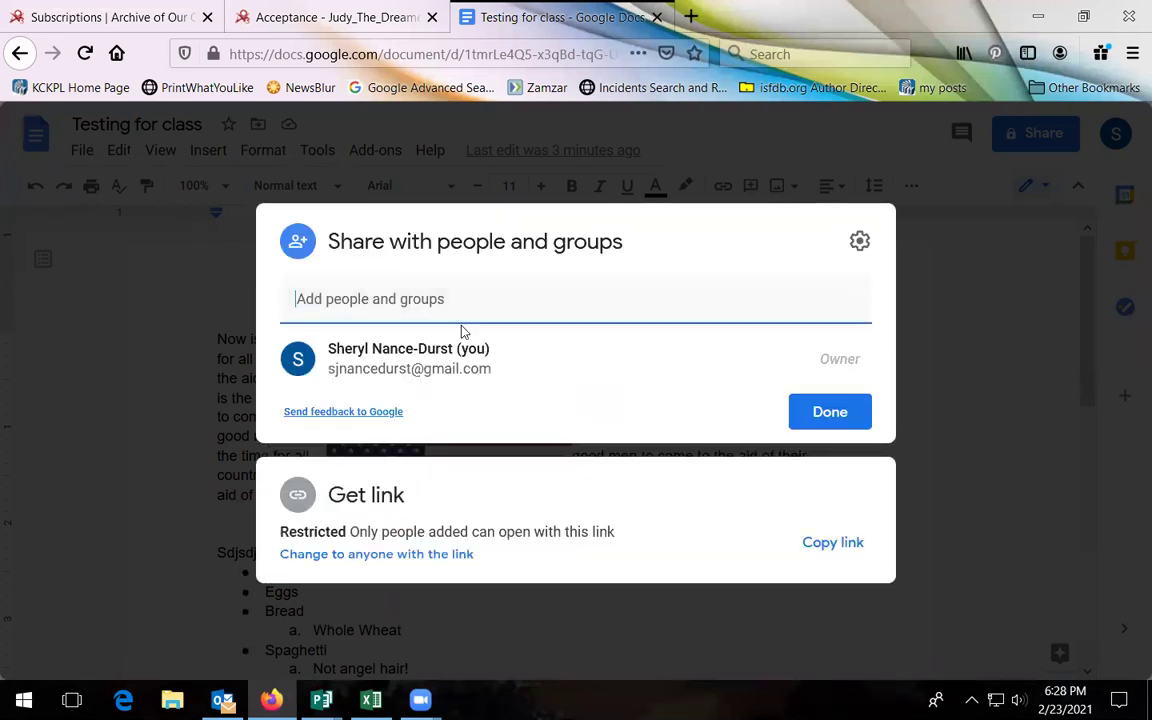
pyautogui.click(860, 240)
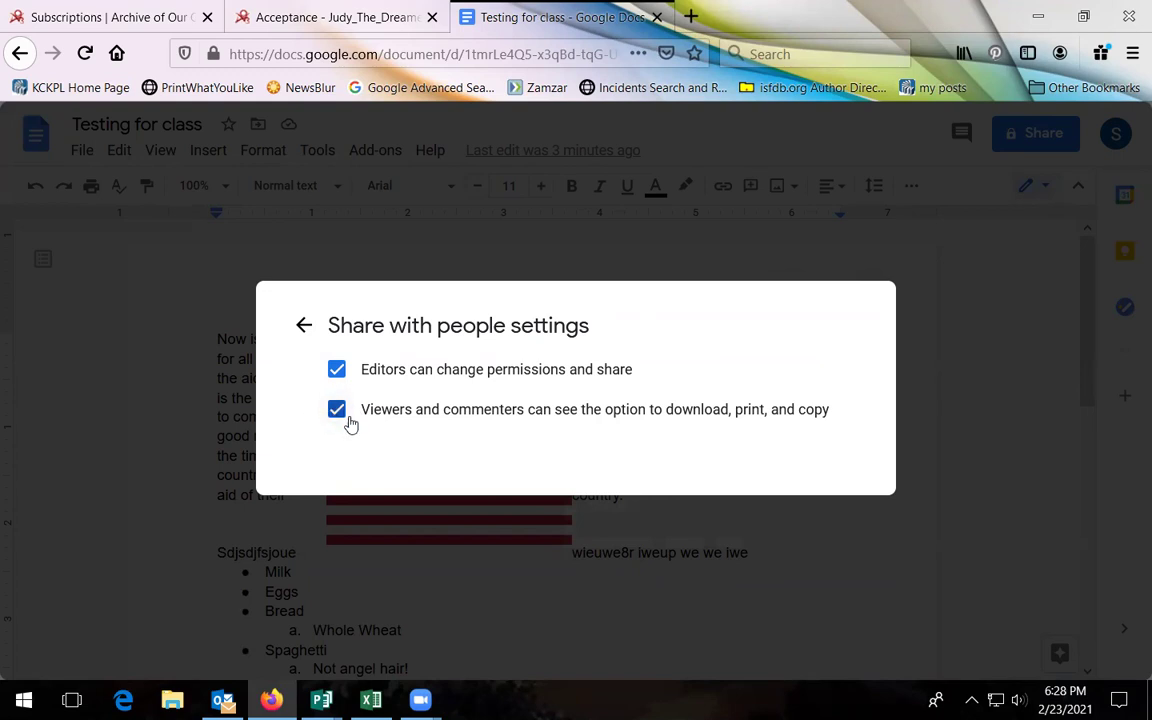
pyautogui.click(309, 334)
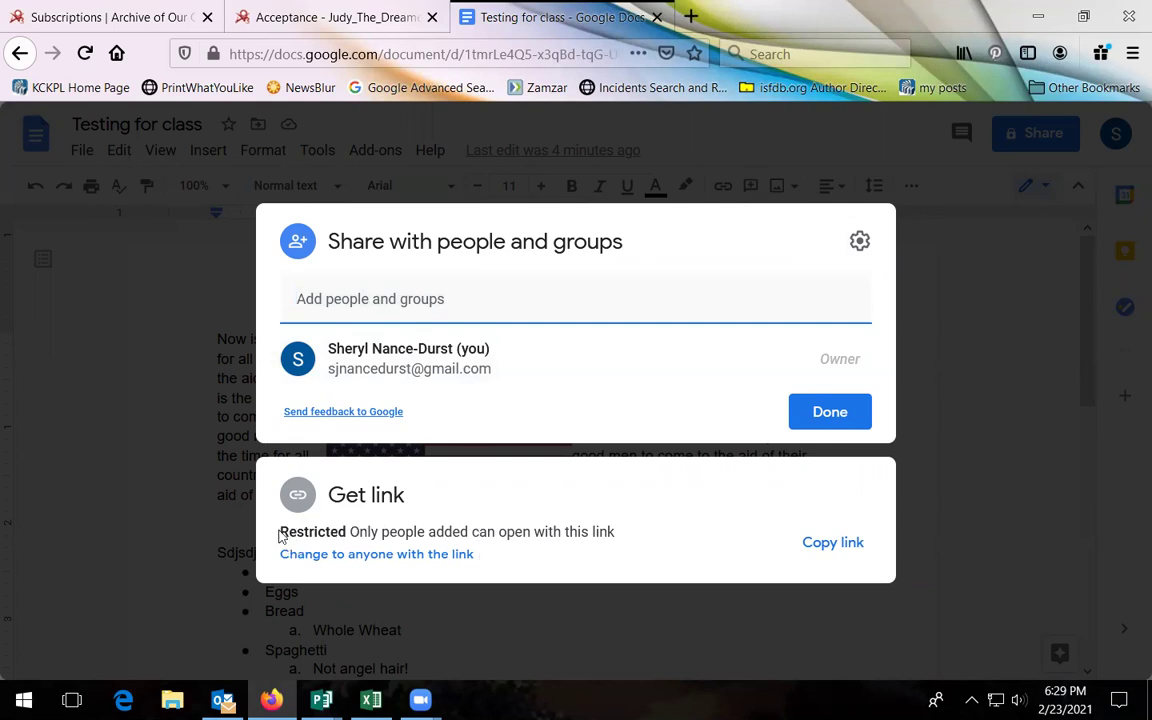
pyautogui.moveTo(281, 532); pyautogui.dragTo(620, 515)
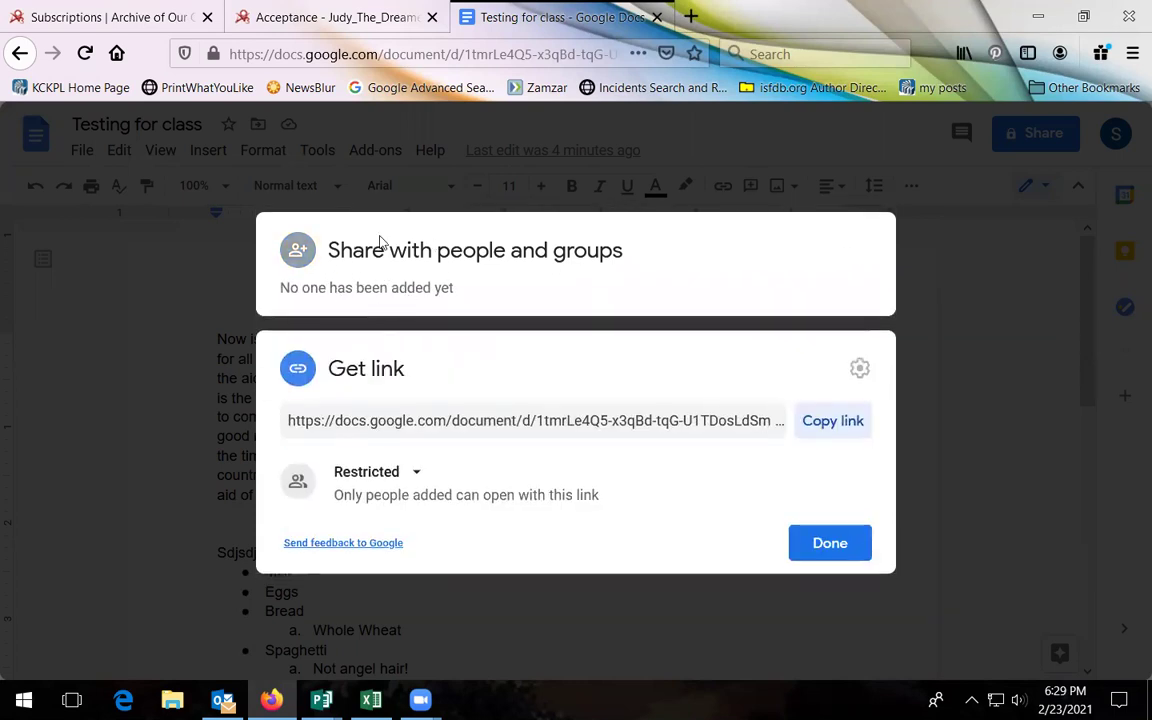
pyautogui.click(815, 556)
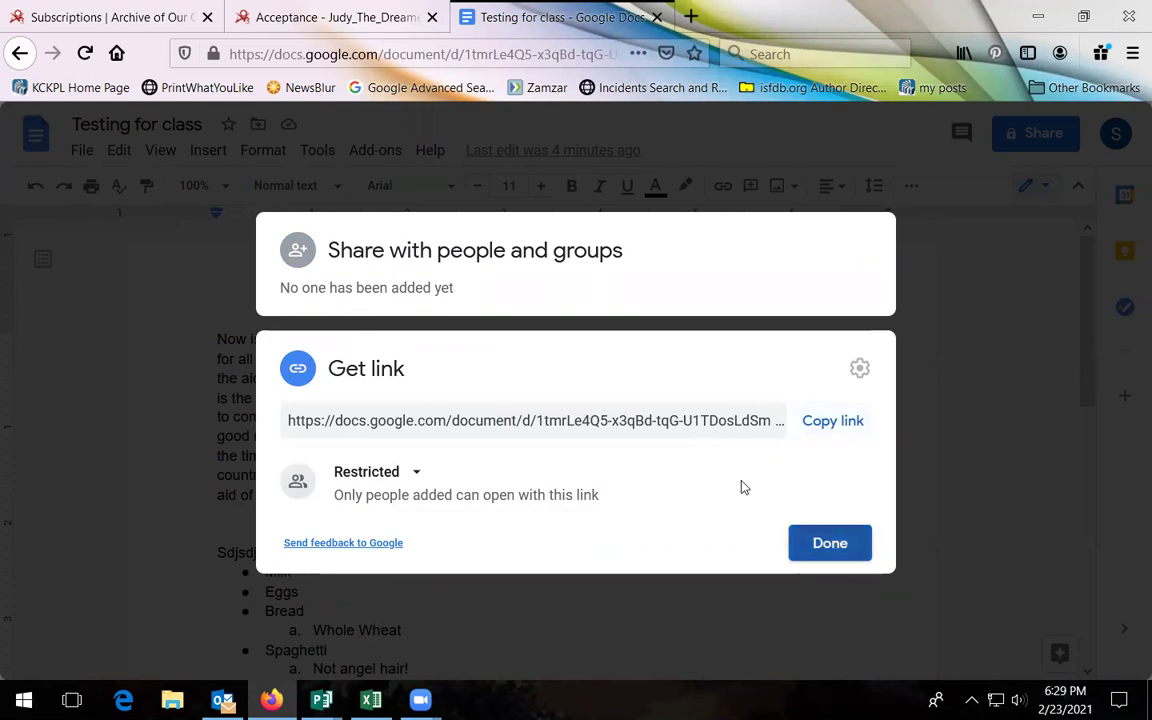
# - Set the document's link access to anyone with the link
pyautogui.click(82, 152)
pyautogui.click(118, 186)
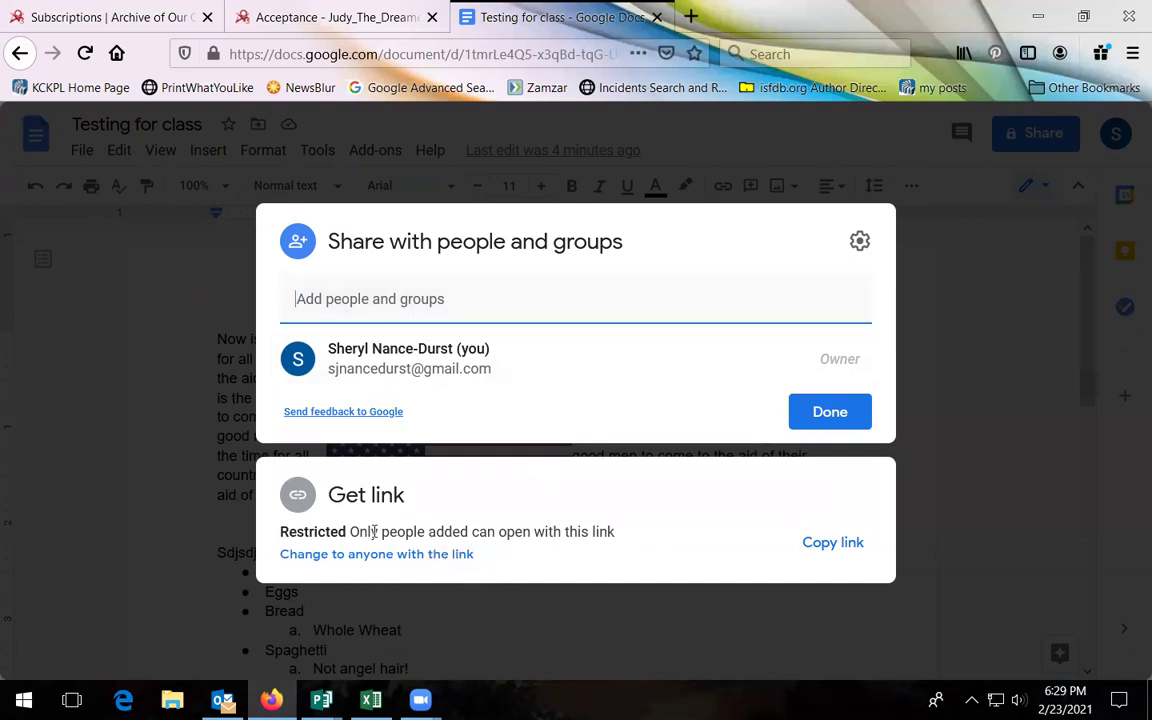
pyautogui.click(313, 560)
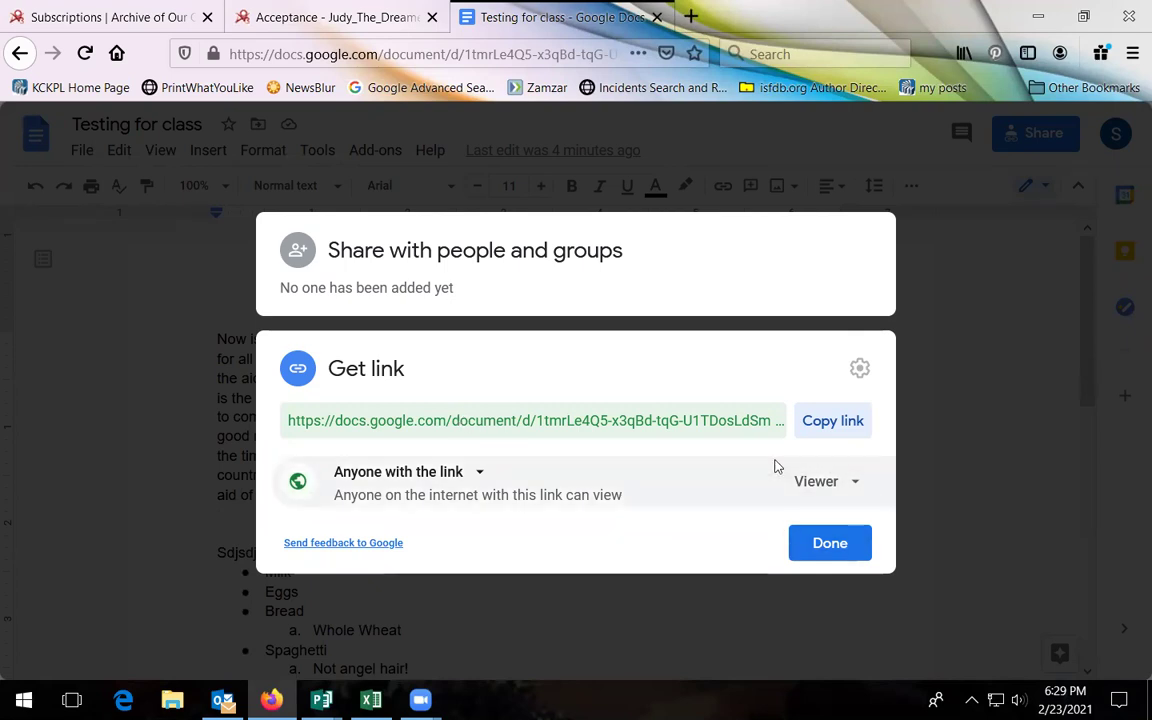
# - Check the Viewer, Commenter and Editor roles available for the link, keep Viewer, and copy the link
pyautogui.click(855, 488)
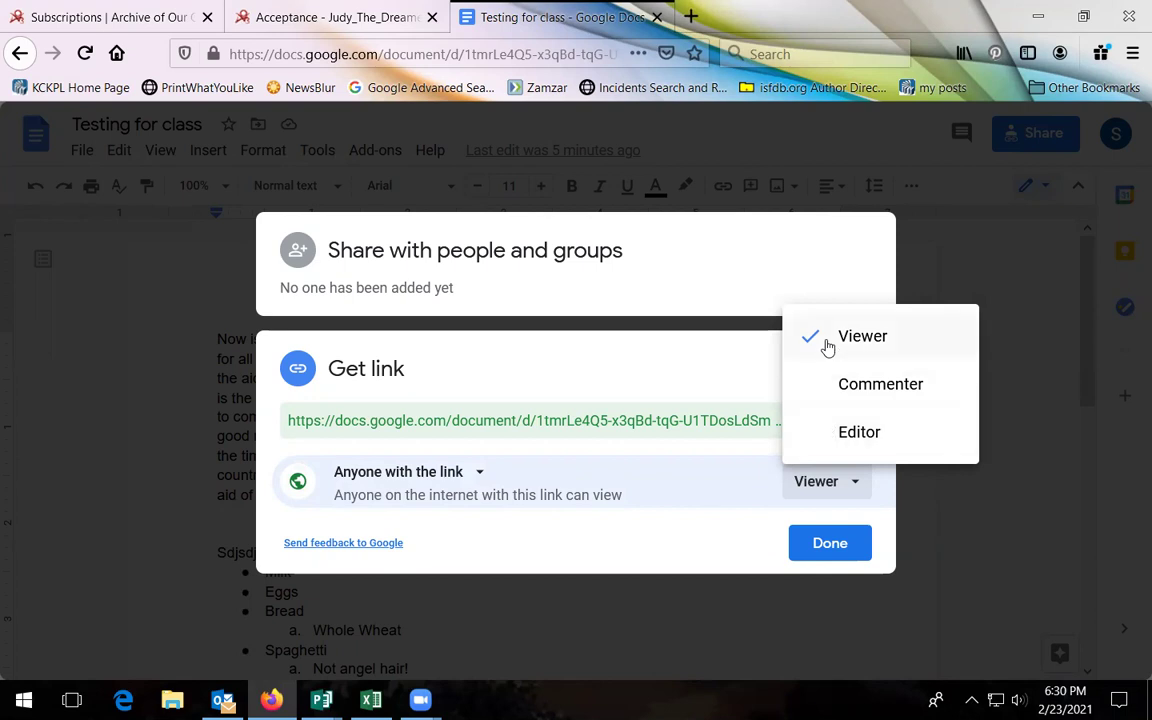
pyautogui.click(812, 483)
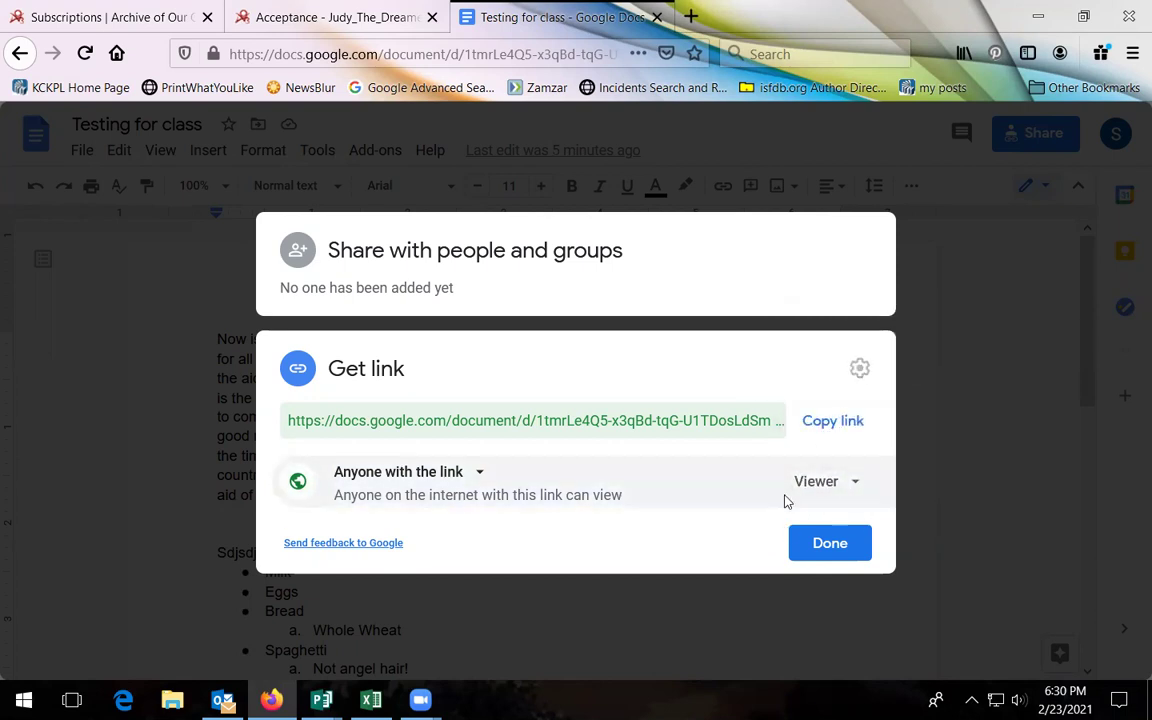
pyautogui.click(855, 480)
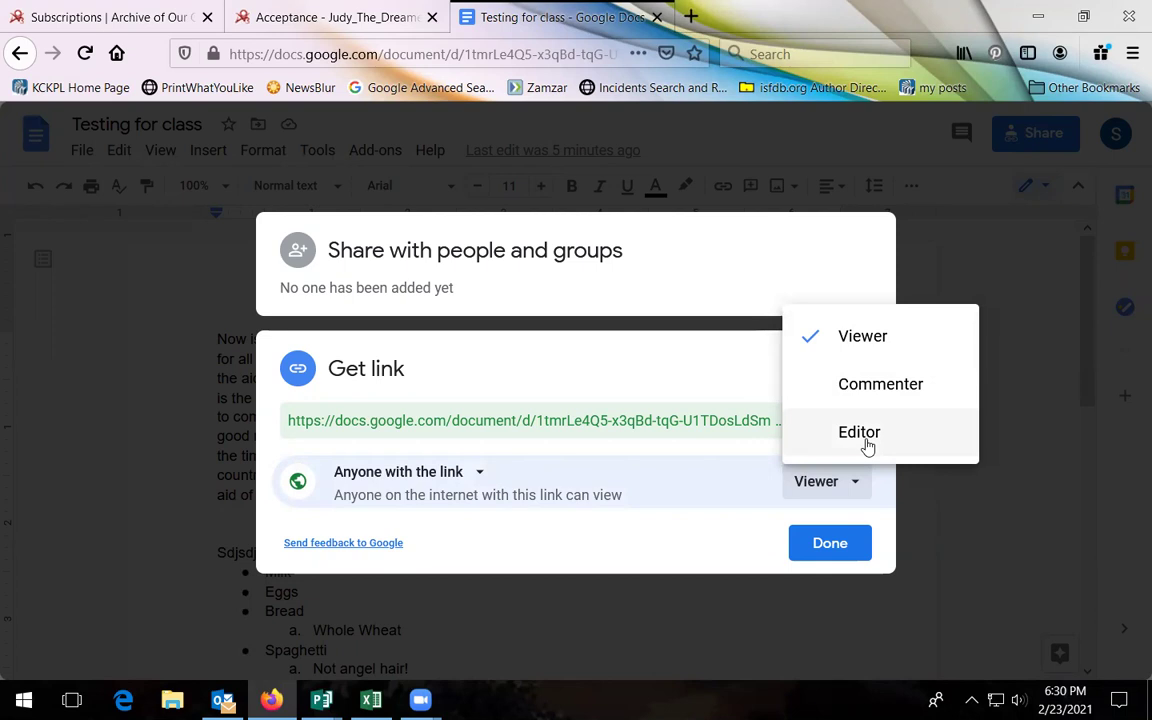
pyautogui.click(720, 445)
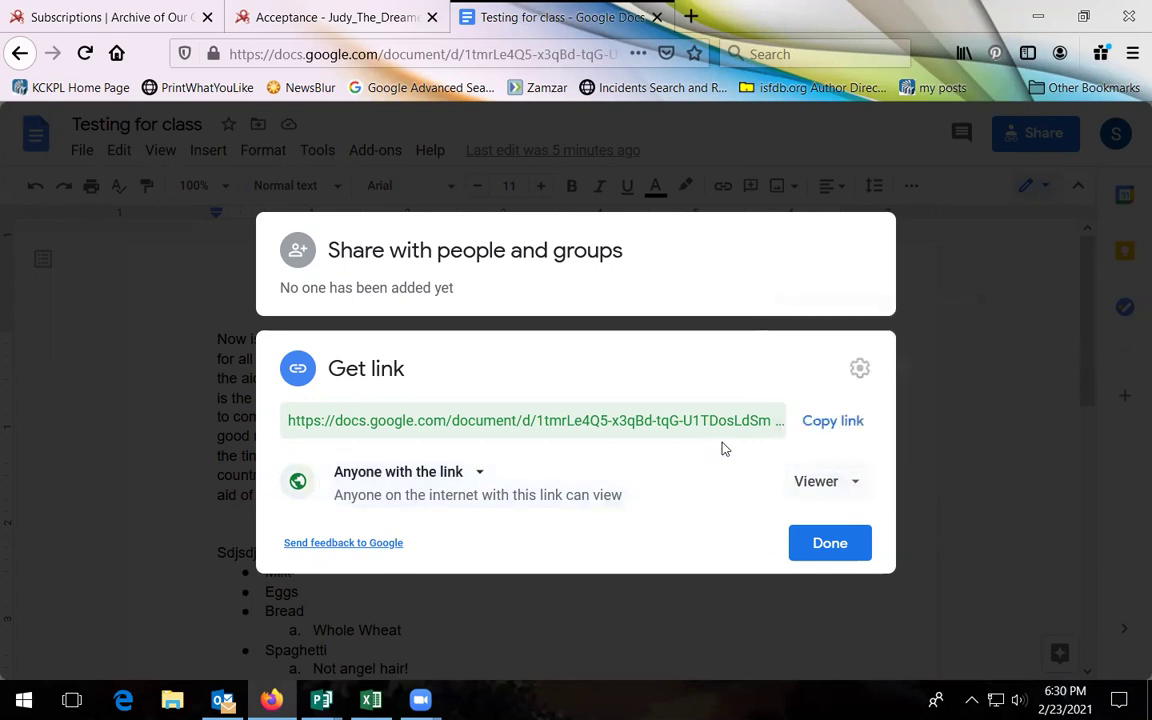
pyautogui.click(827, 424)
# - Try preparing an invitation for a suggested contact's email with the Commenter role, and leave the sharing dialog without sending it
pyautogui.click(372, 256)
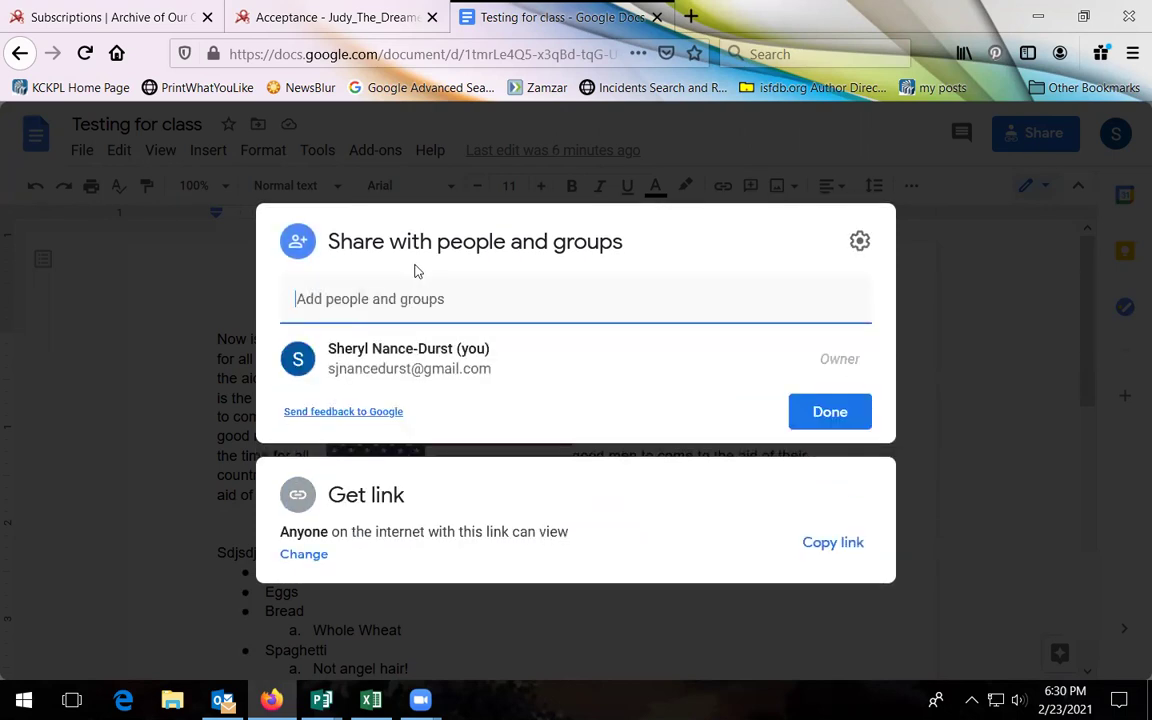
pyautogui.click(357, 293)
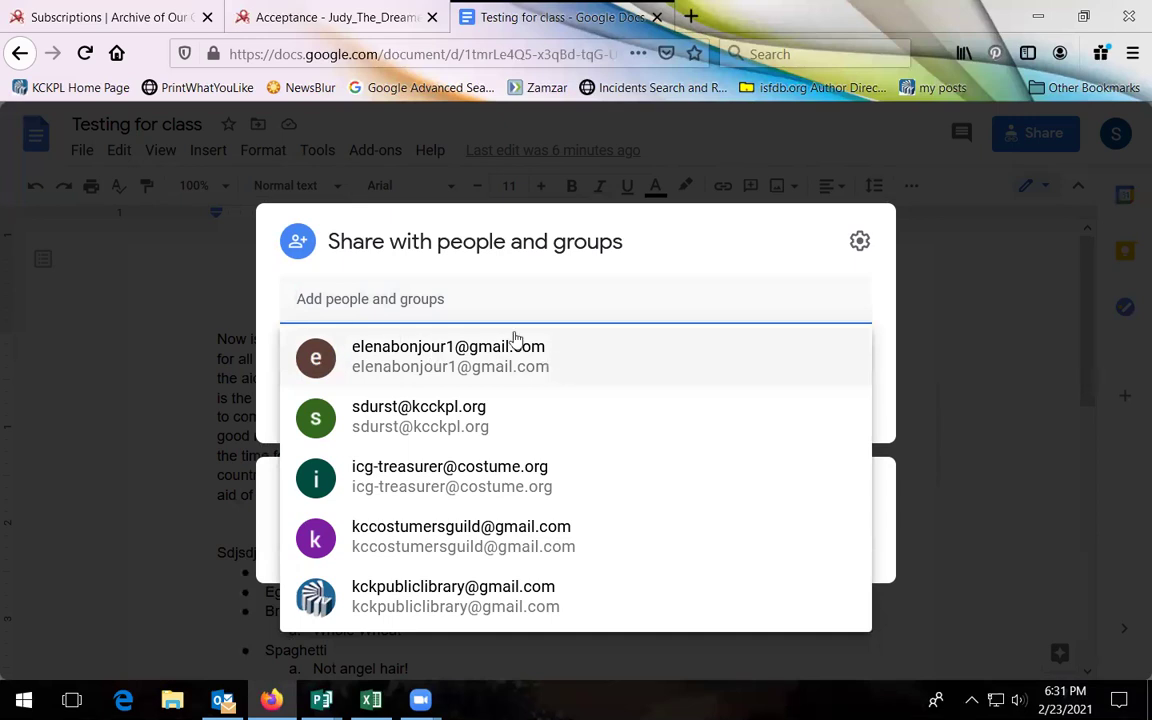
pyautogui.write('e')
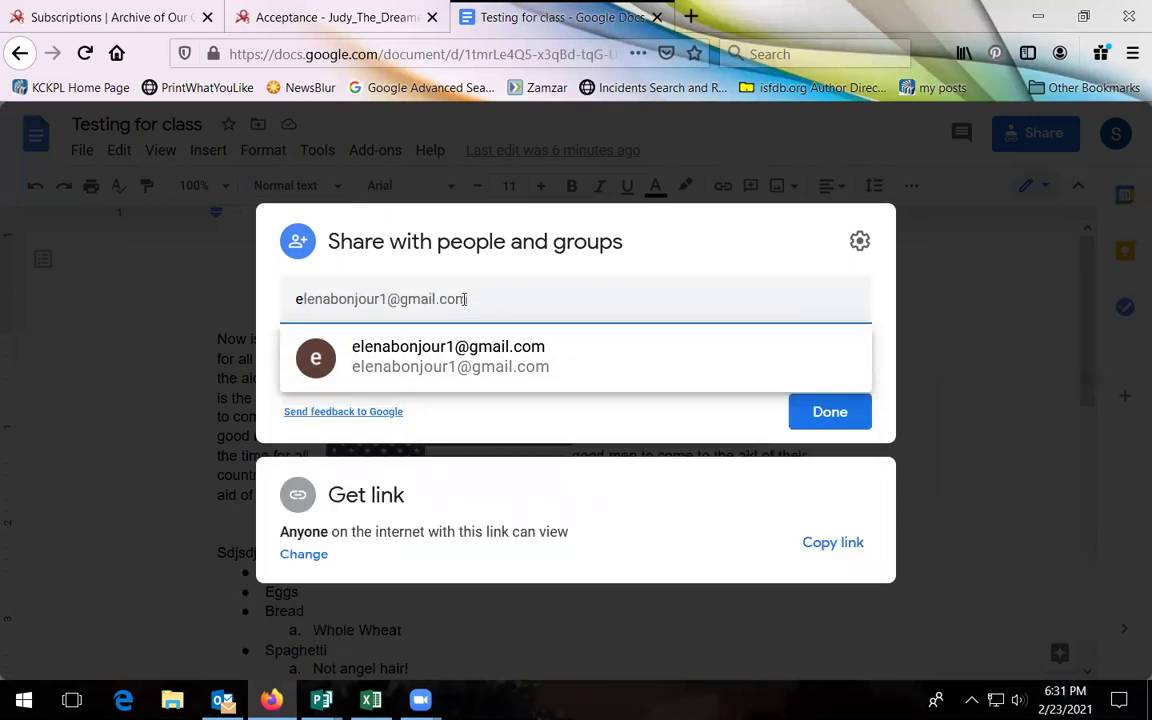
pyautogui.click(533, 353)
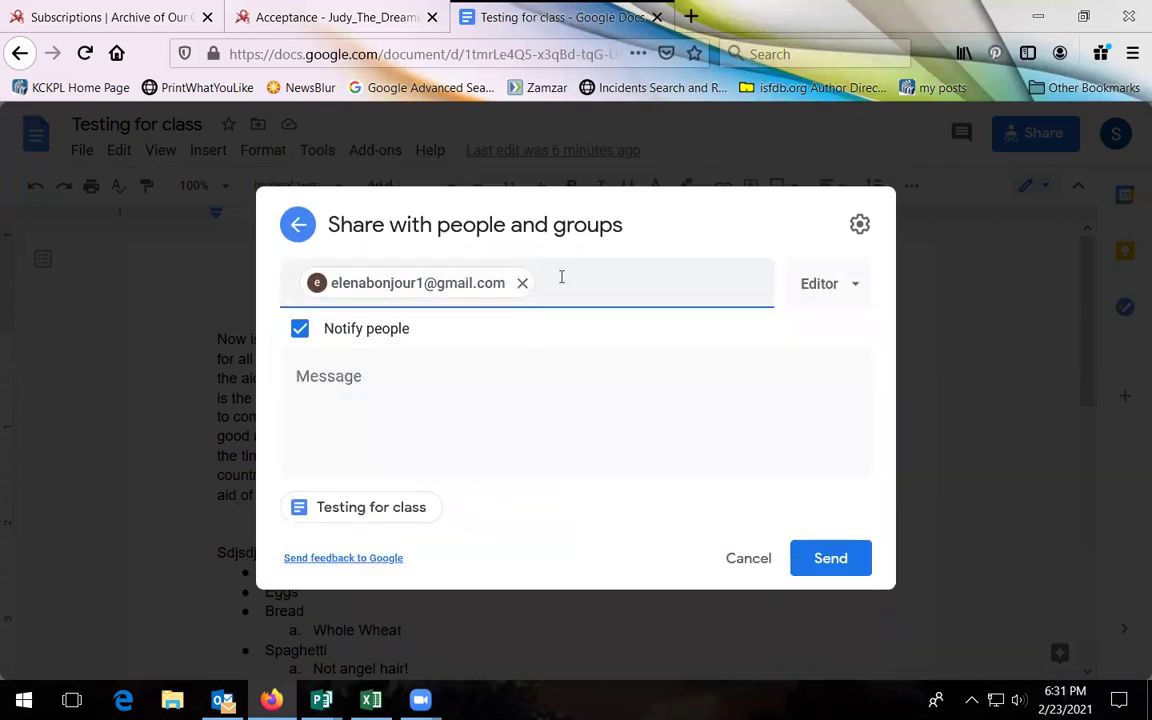
pyautogui.click(850, 290)
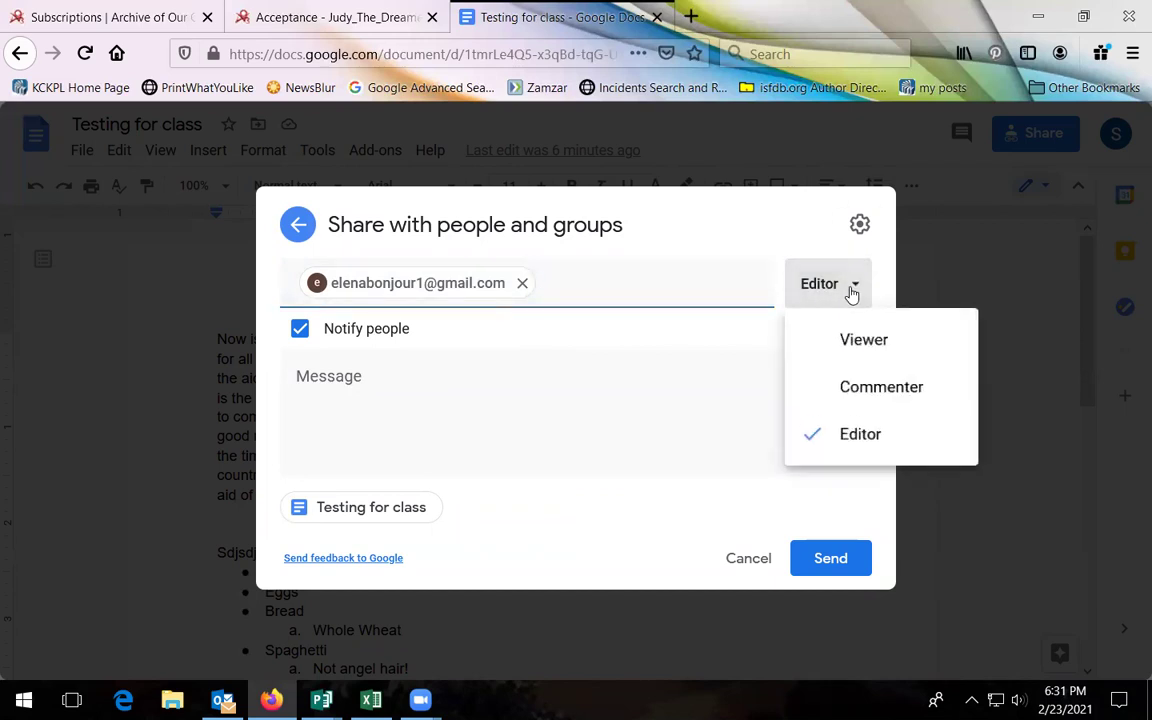
pyautogui.click(847, 390)
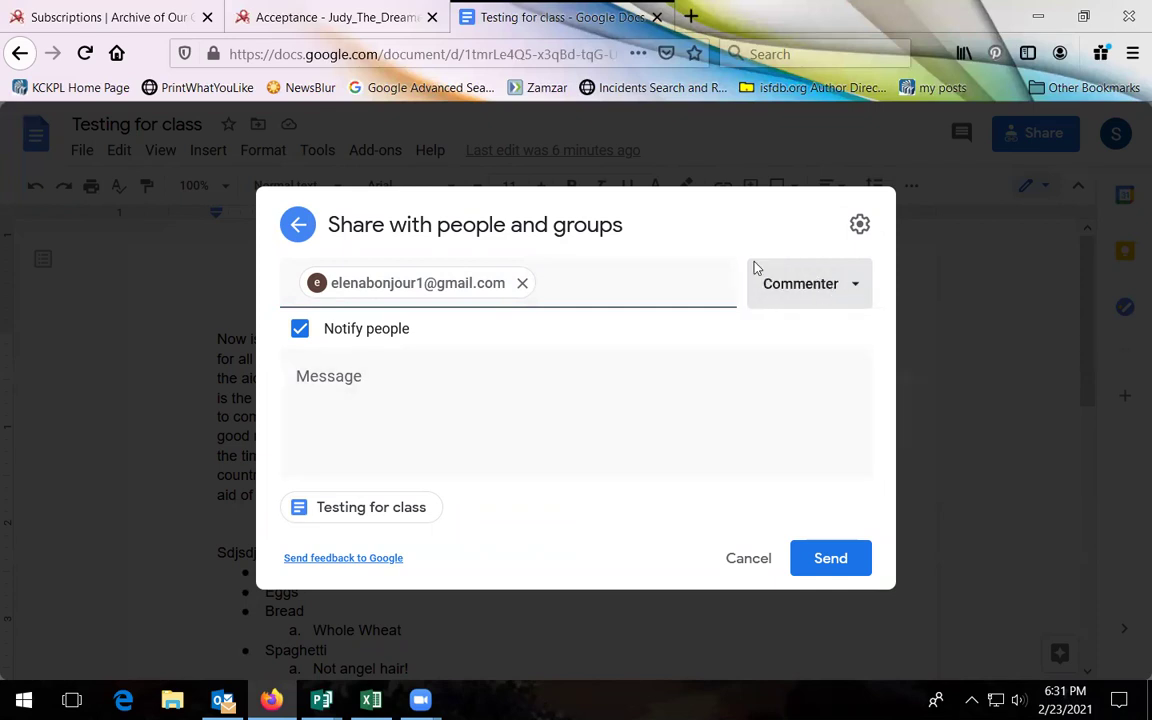
pyautogui.click(857, 290)
pyautogui.click(836, 390)
pyautogui.click(364, 377)
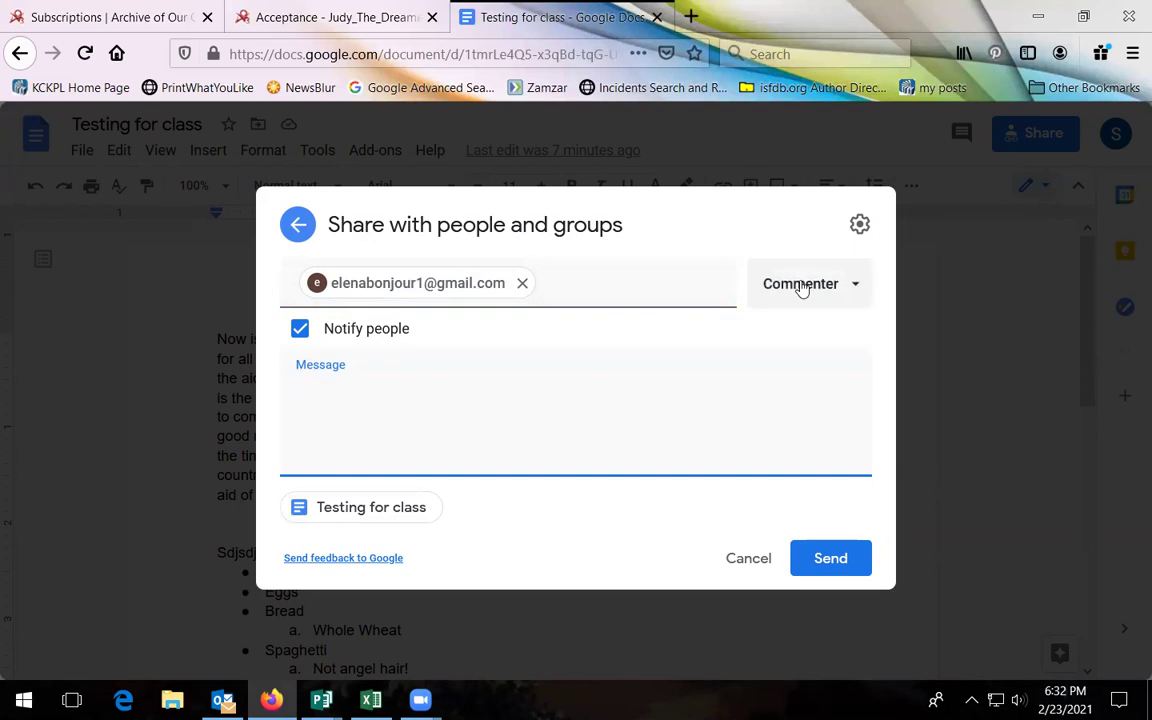
pyautogui.click(287, 225)
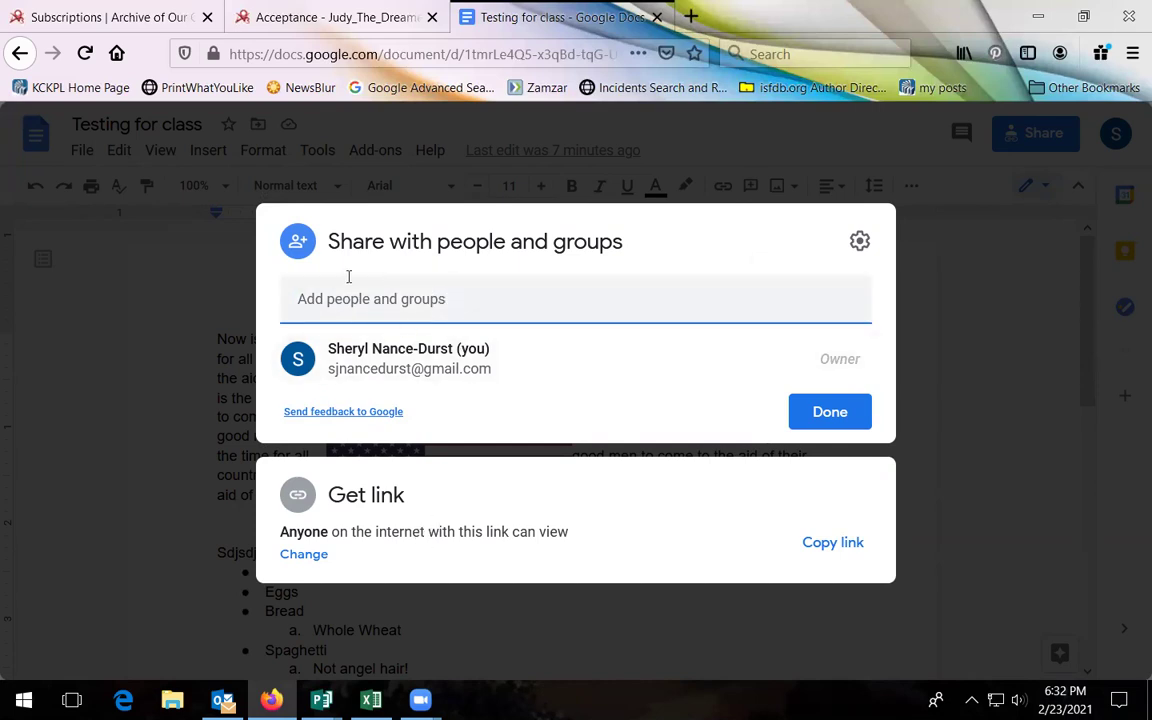
pyautogui.click(484, 309)
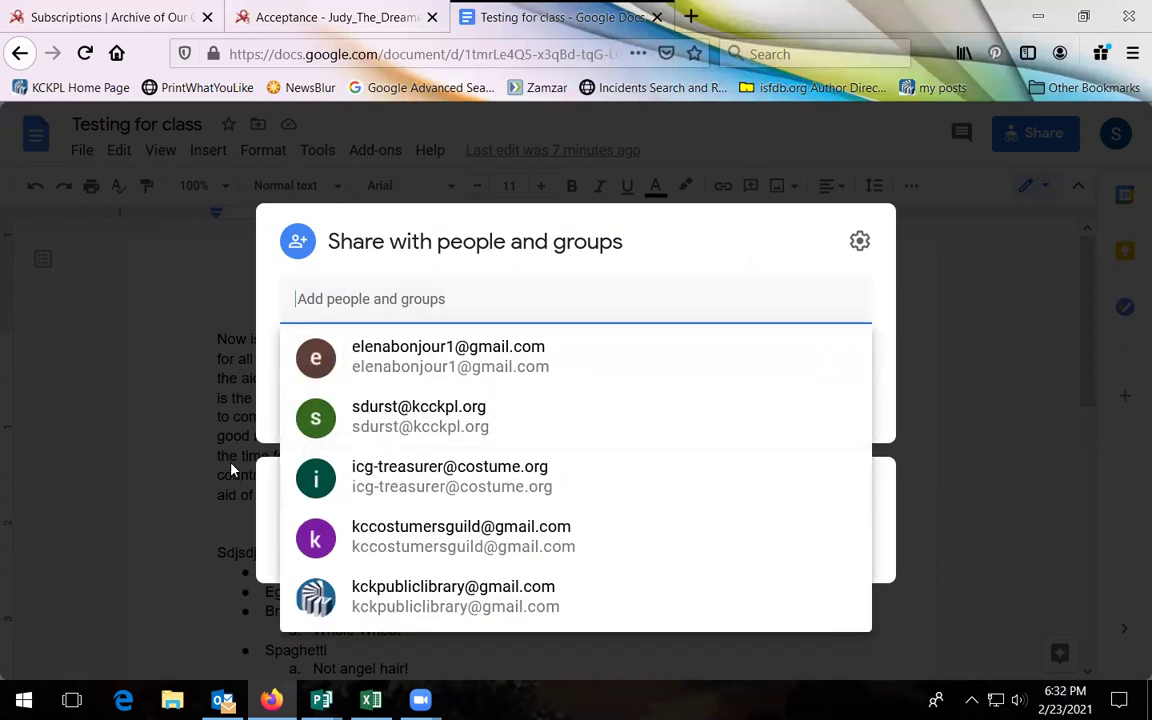
pyautogui.click(199, 425)
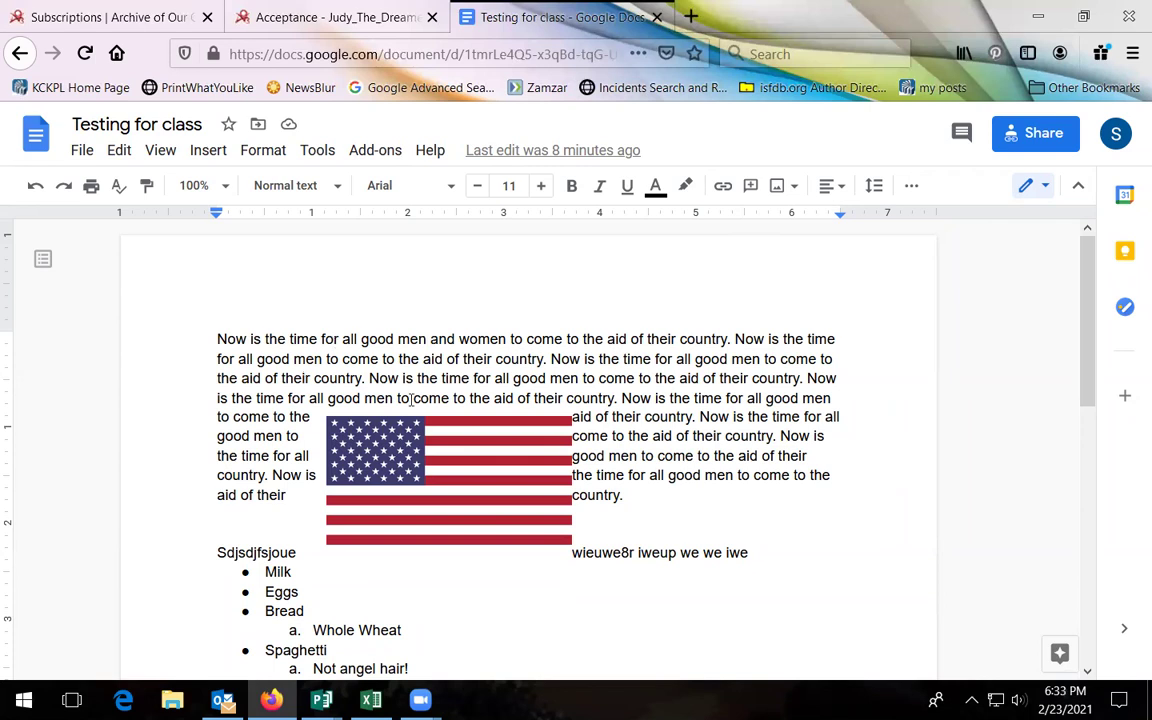
pyautogui.click(82, 152)
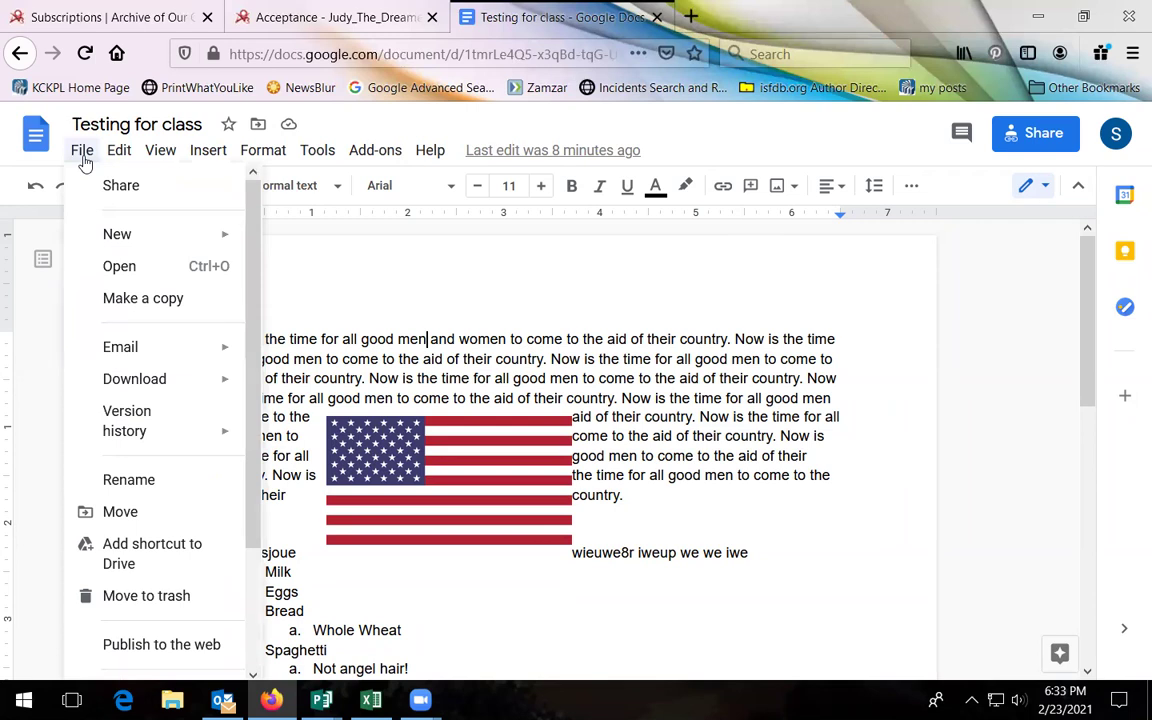
pyautogui.moveTo(148, 243)
pyautogui.click(160, 150)
# - Start emailing the file as a PDF with the option to send yourself a copy, and cancel the email
pyautogui.click(72, 150)
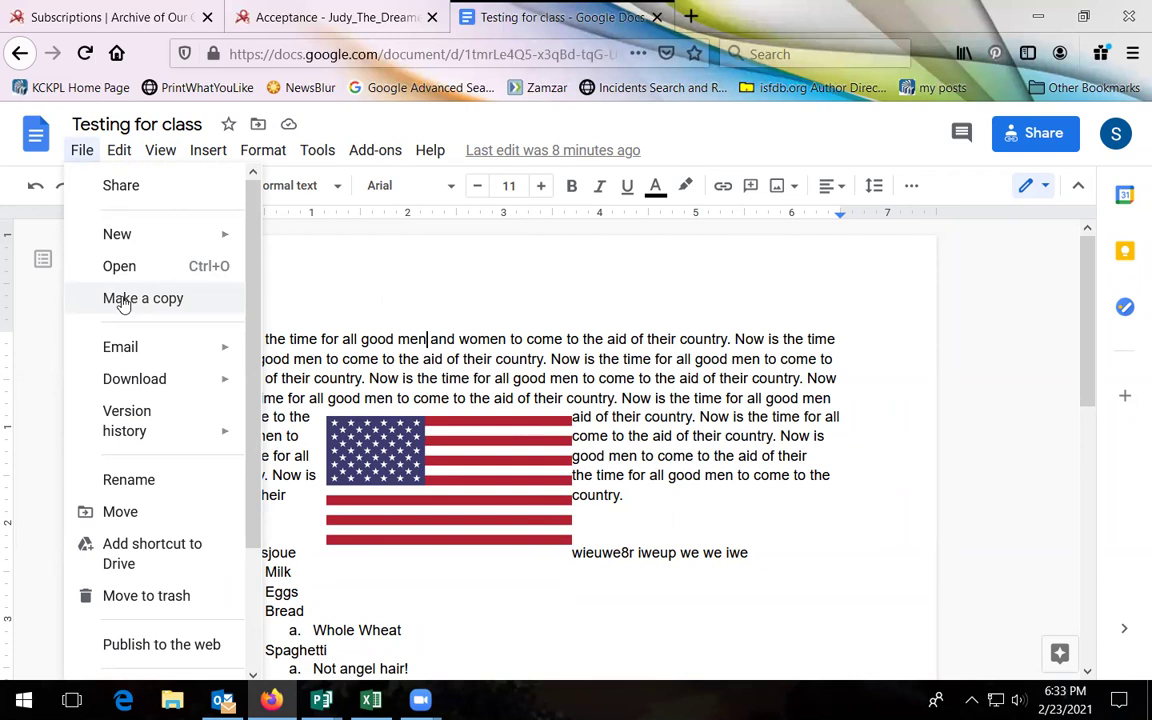
pyautogui.moveTo(140, 347)
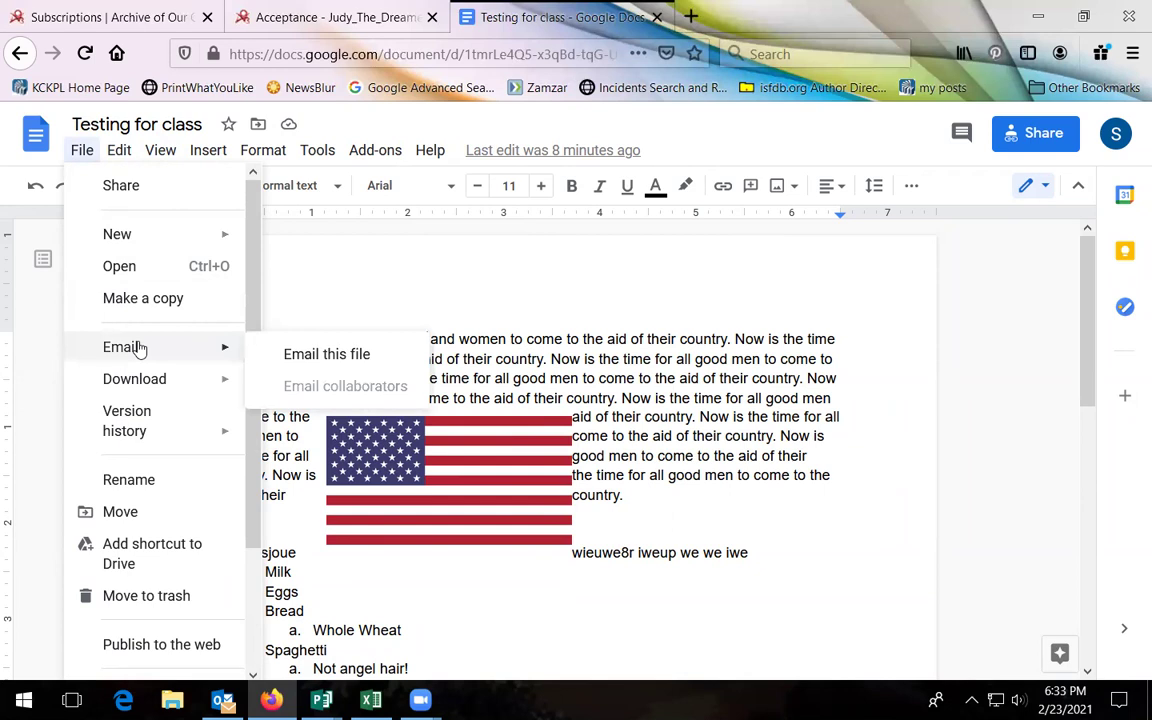
pyautogui.click(323, 356)
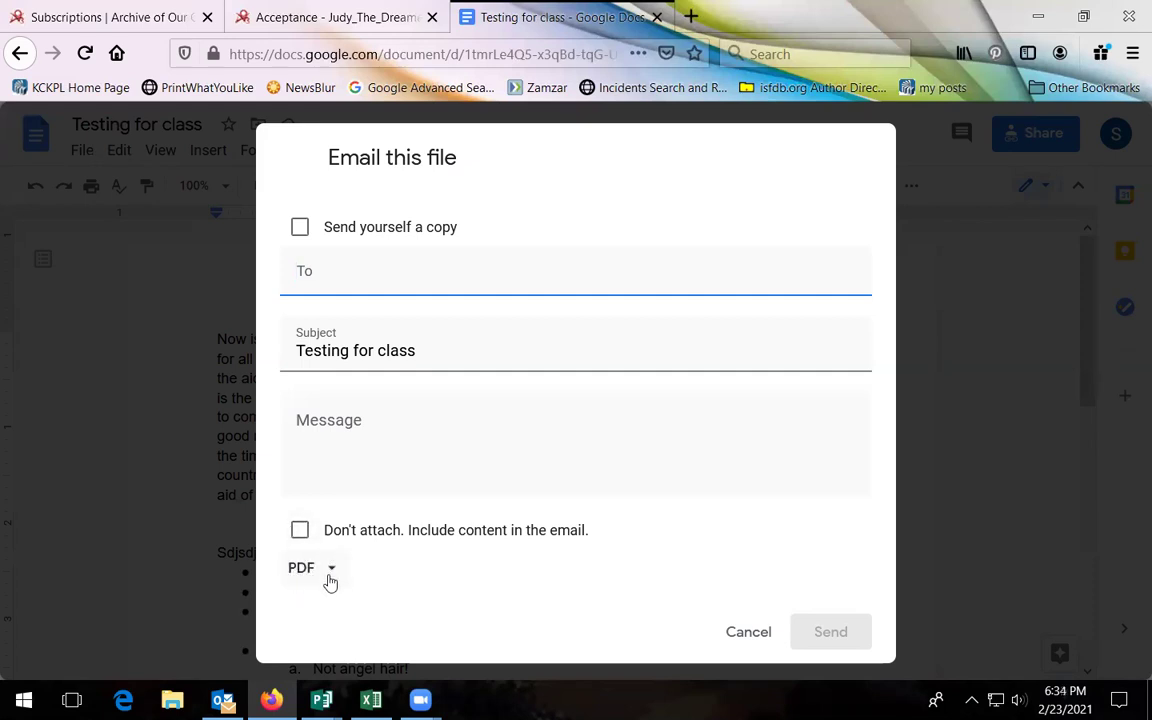
pyautogui.click(300, 227)
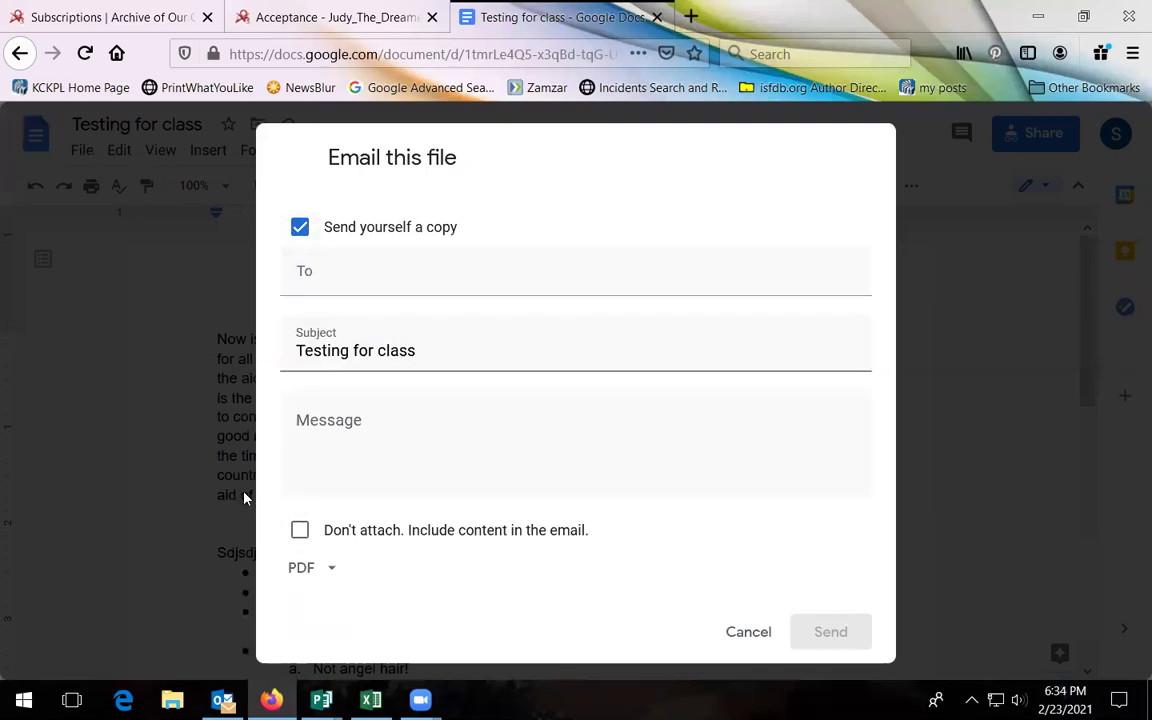
pyautogui.click(748, 633)
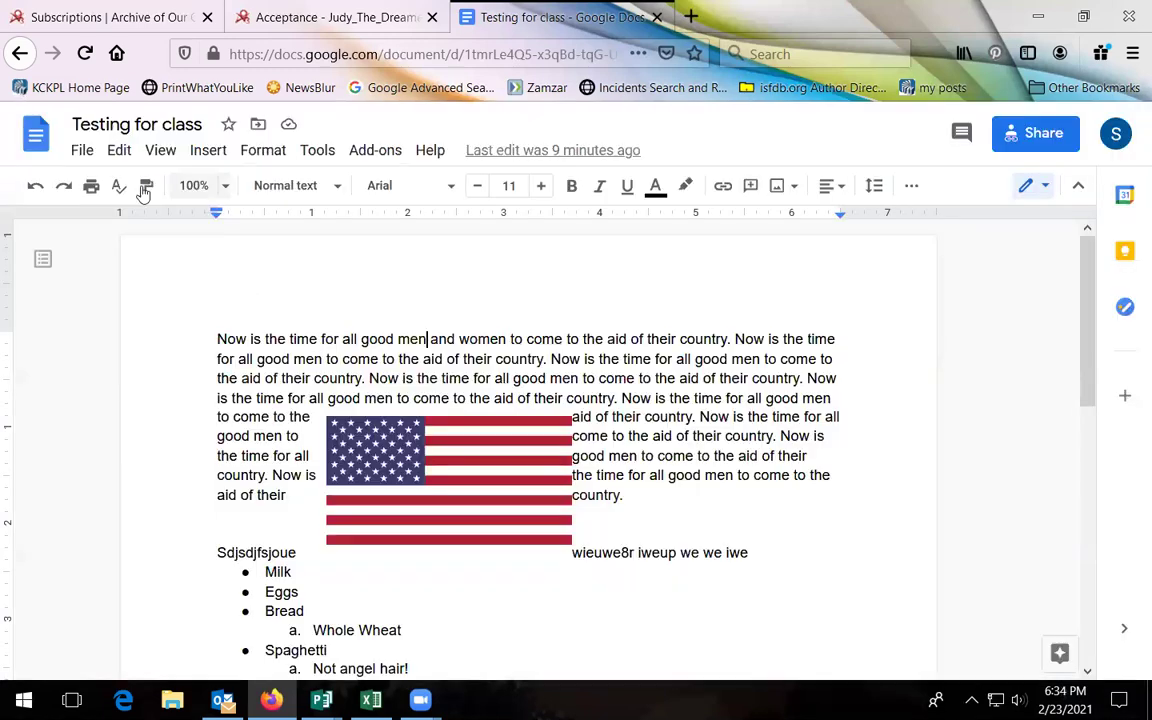
# - Examine the file's email options, available download formats and other file management commands
pyautogui.click(84, 152)
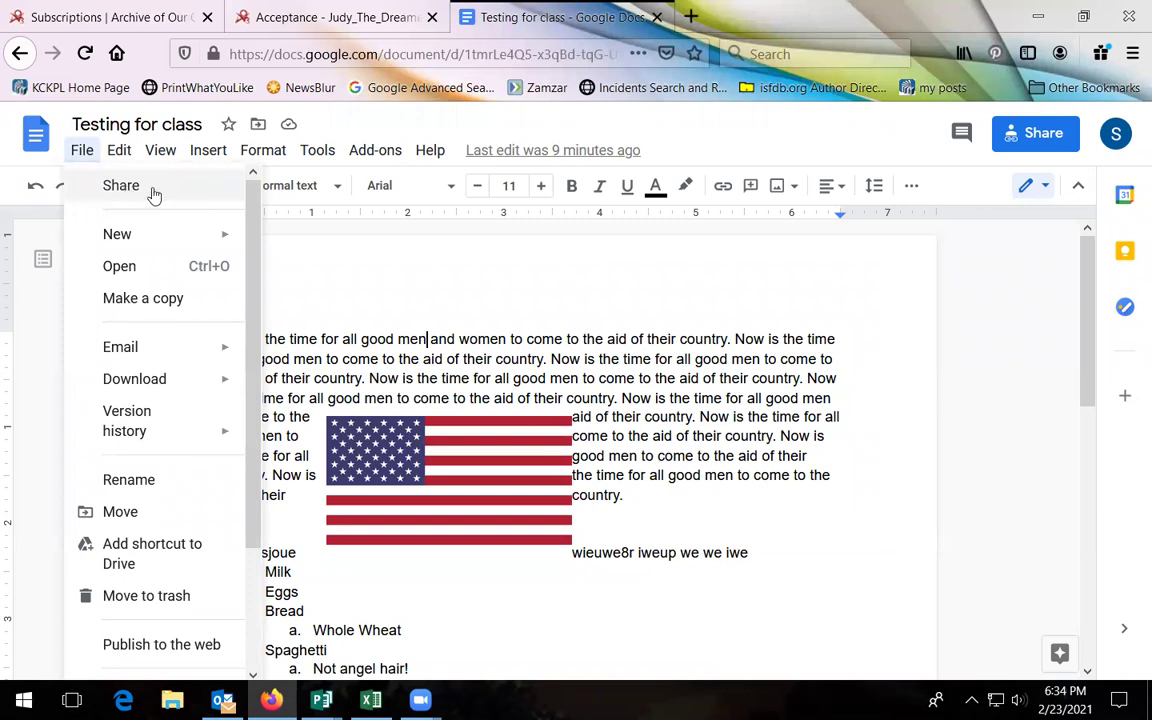
pyautogui.moveTo(205, 352)
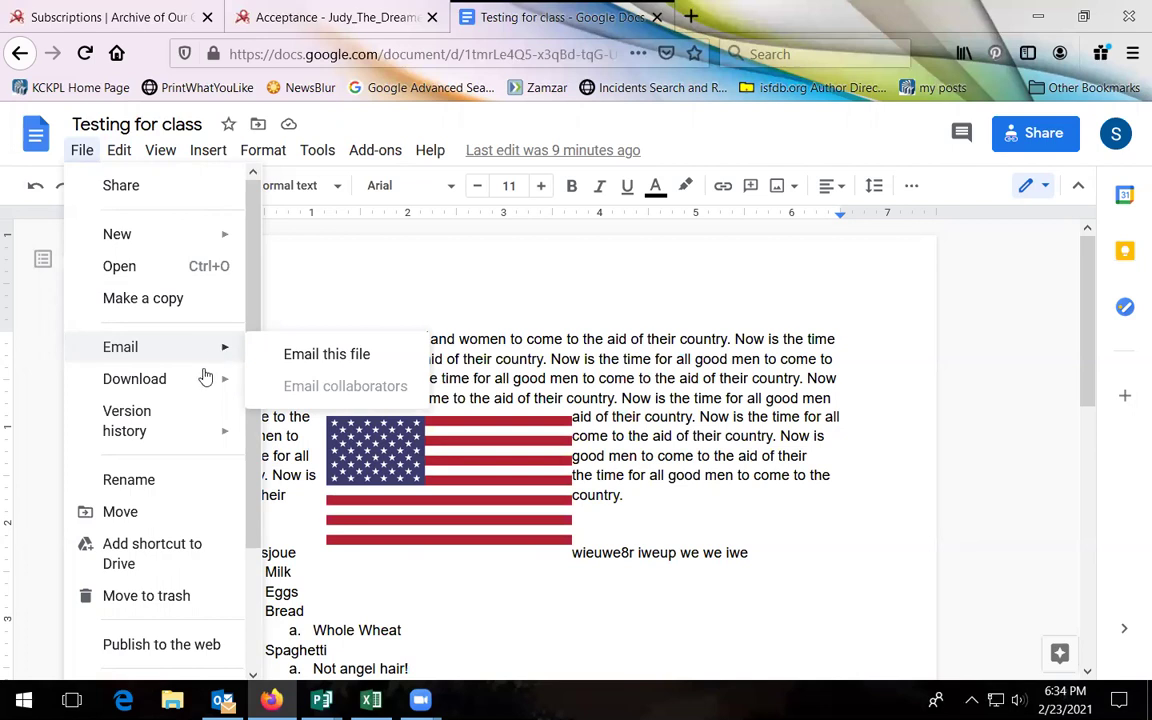
pyautogui.moveTo(211, 378)
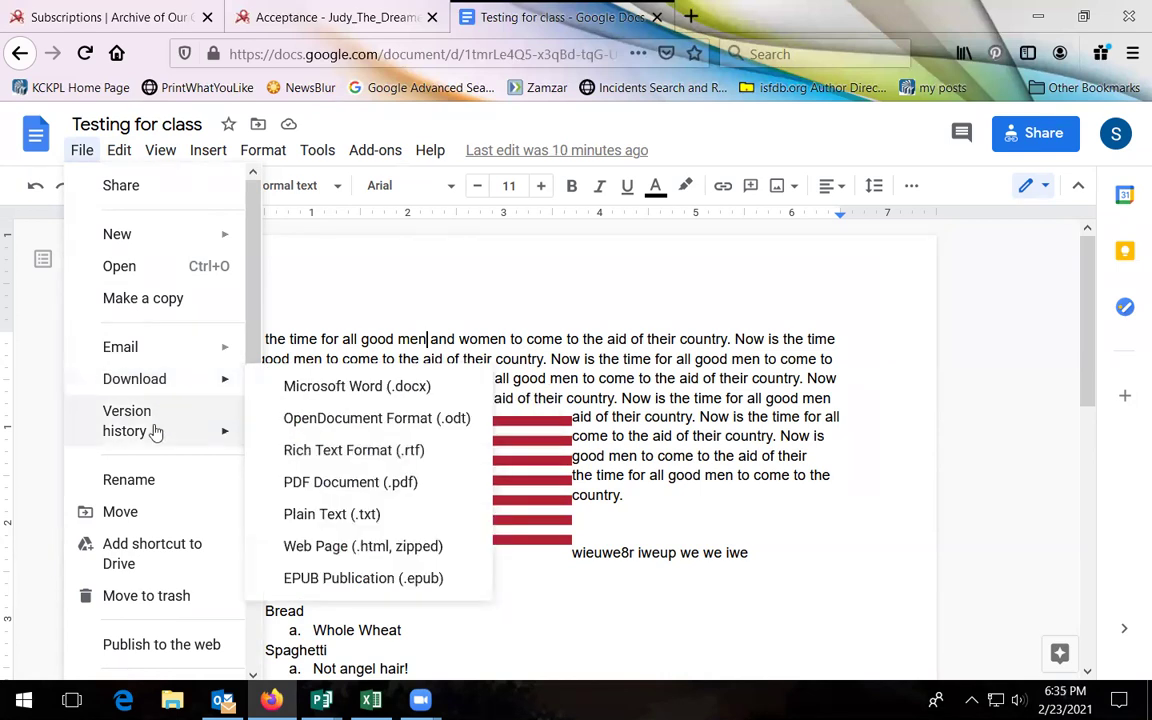
pyautogui.moveTo(155, 431)
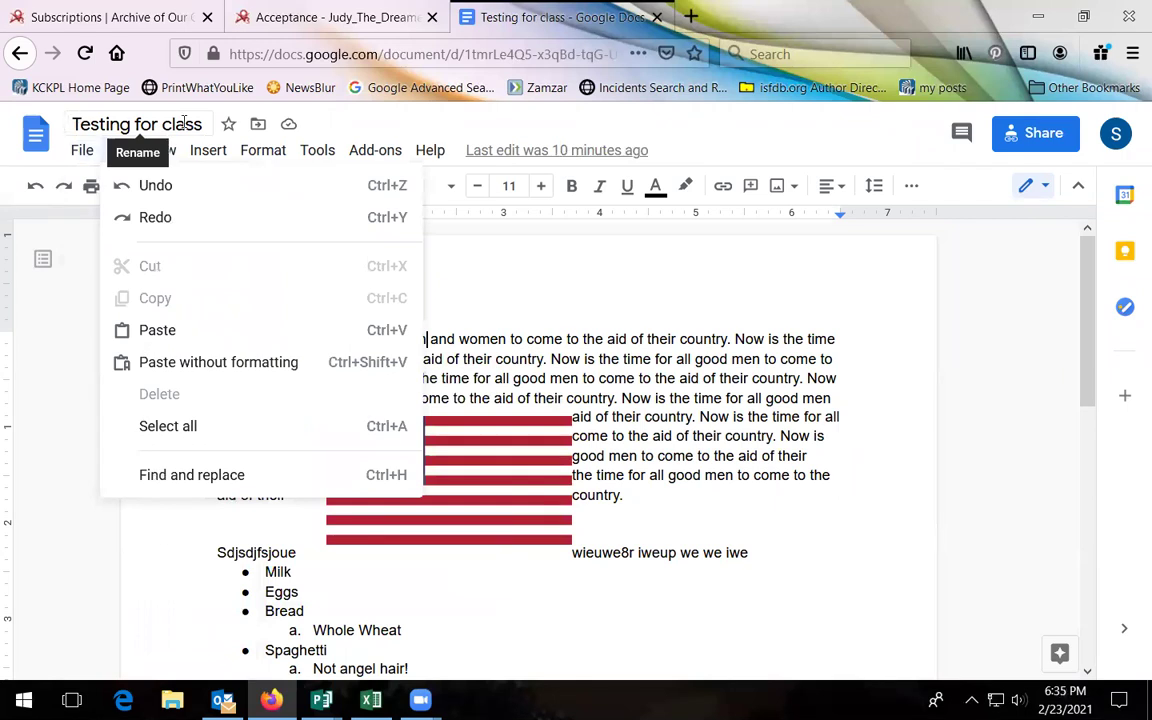
pyautogui.moveTo(86, 155)
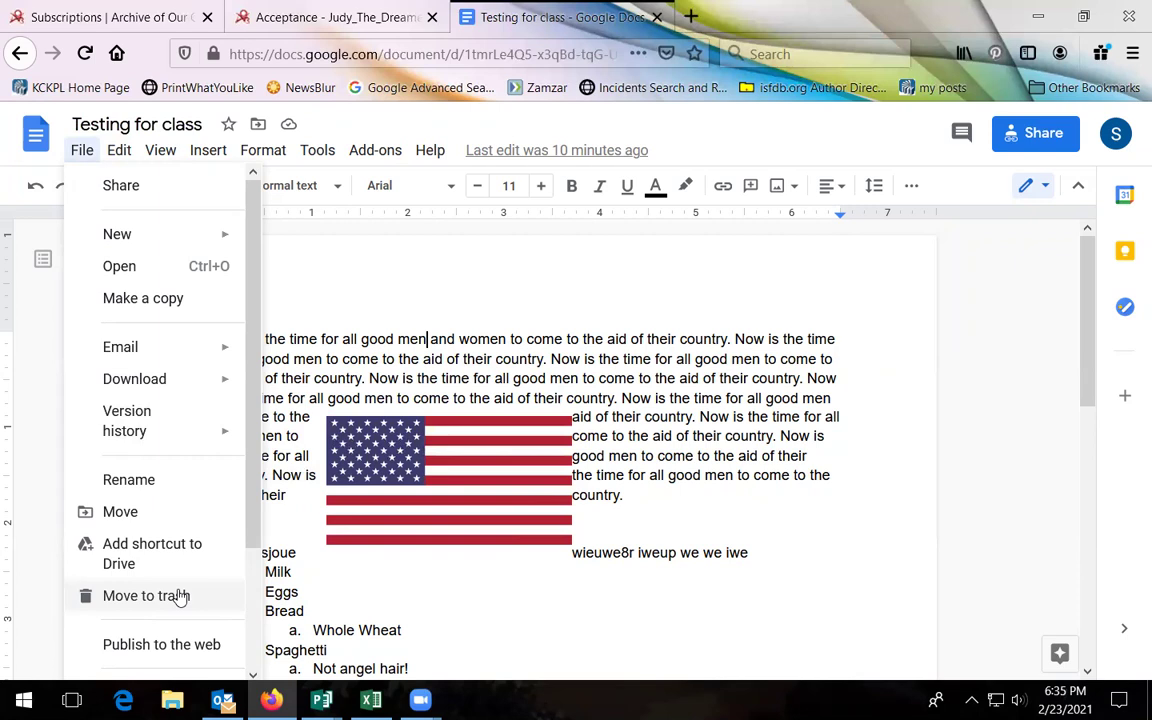
# - Look through the available editing commands and the document's view options
pyautogui.click(119, 150)
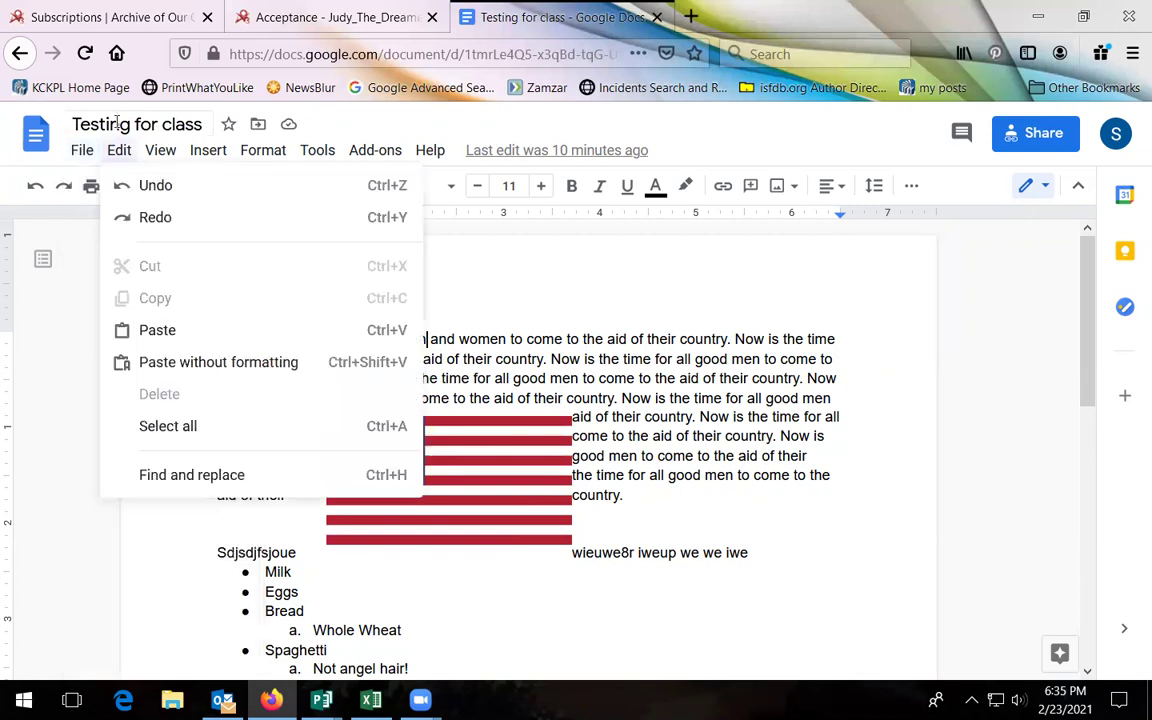
pyautogui.click(340, 127)
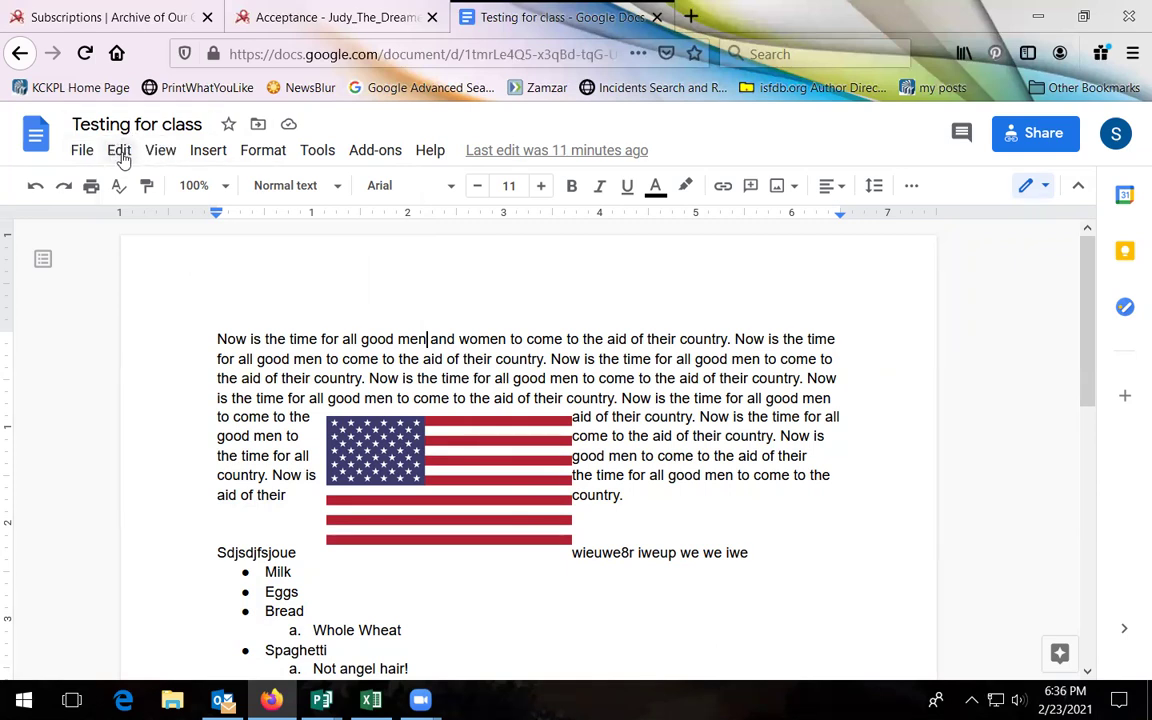
pyautogui.click(119, 152)
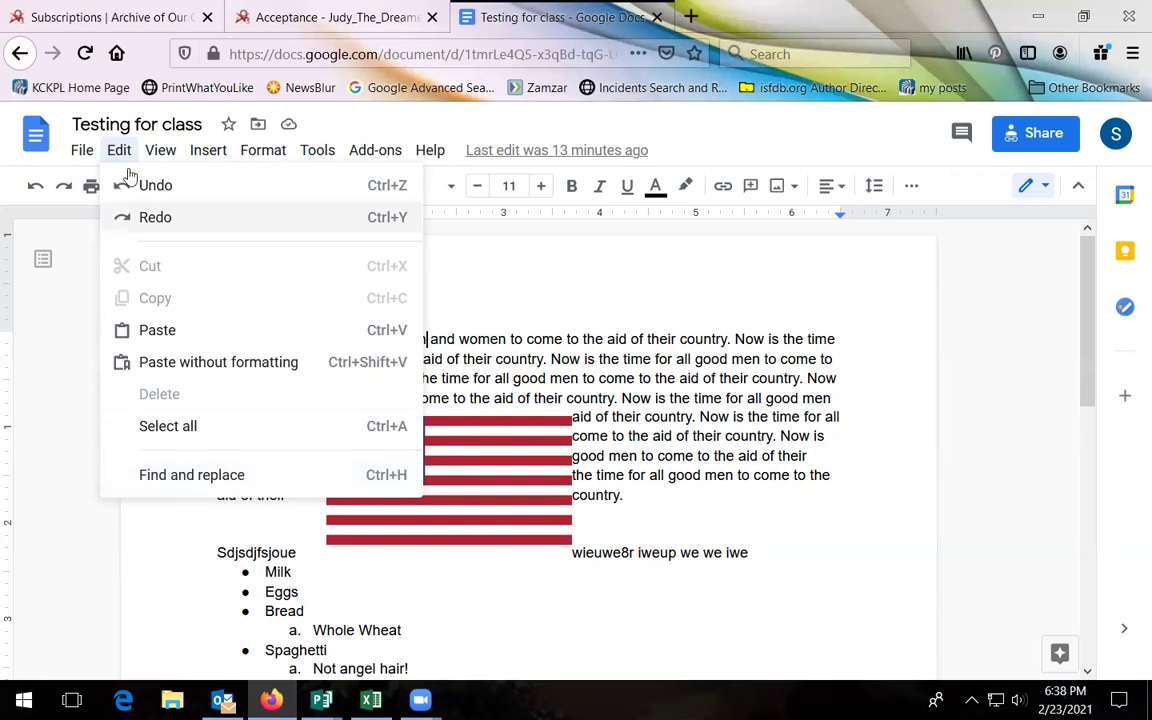
pyautogui.moveTo(157, 153)
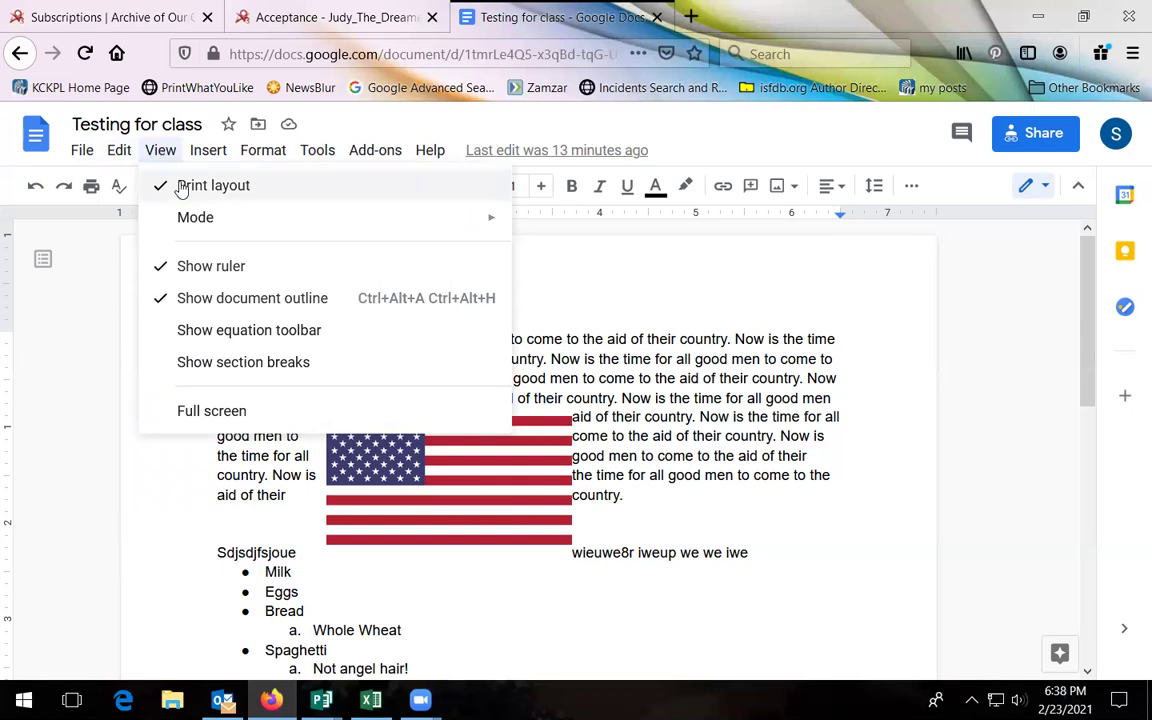
pyautogui.moveTo(398, 228)
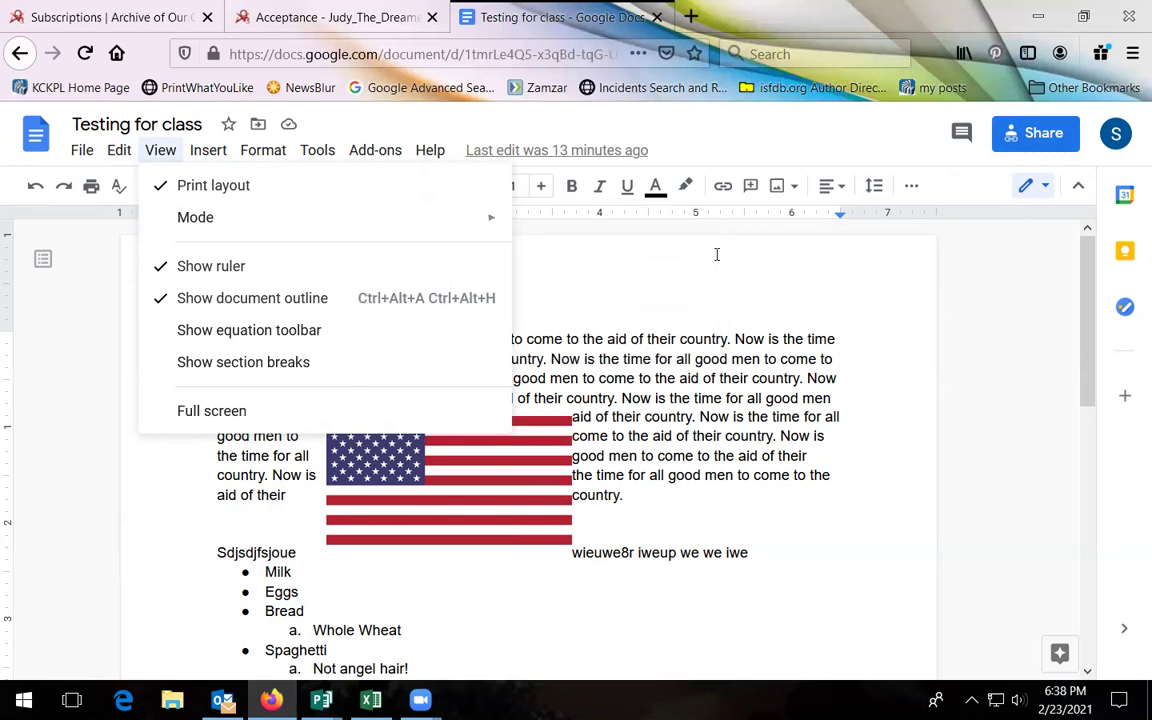
# - Switch the print layout off and back on, and look over the page
pyautogui.click(181, 188)
pyautogui.click(160, 156)
pyautogui.click(176, 188)
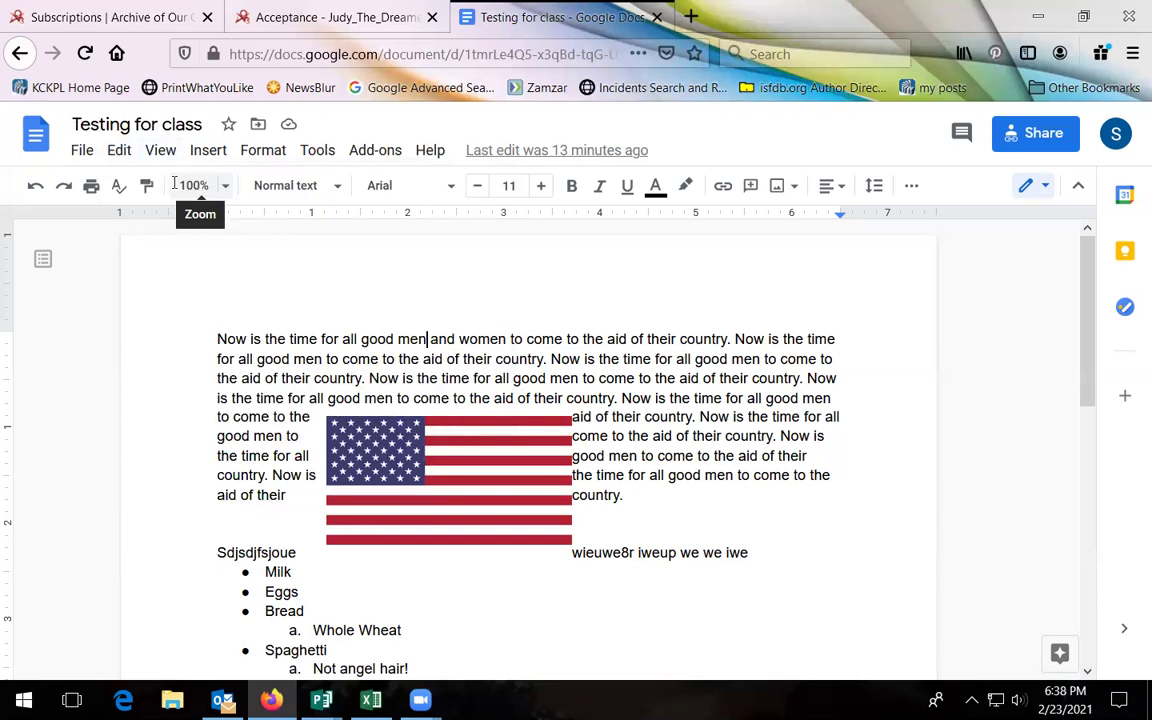
pyautogui.scroll(-4, 936, 427)
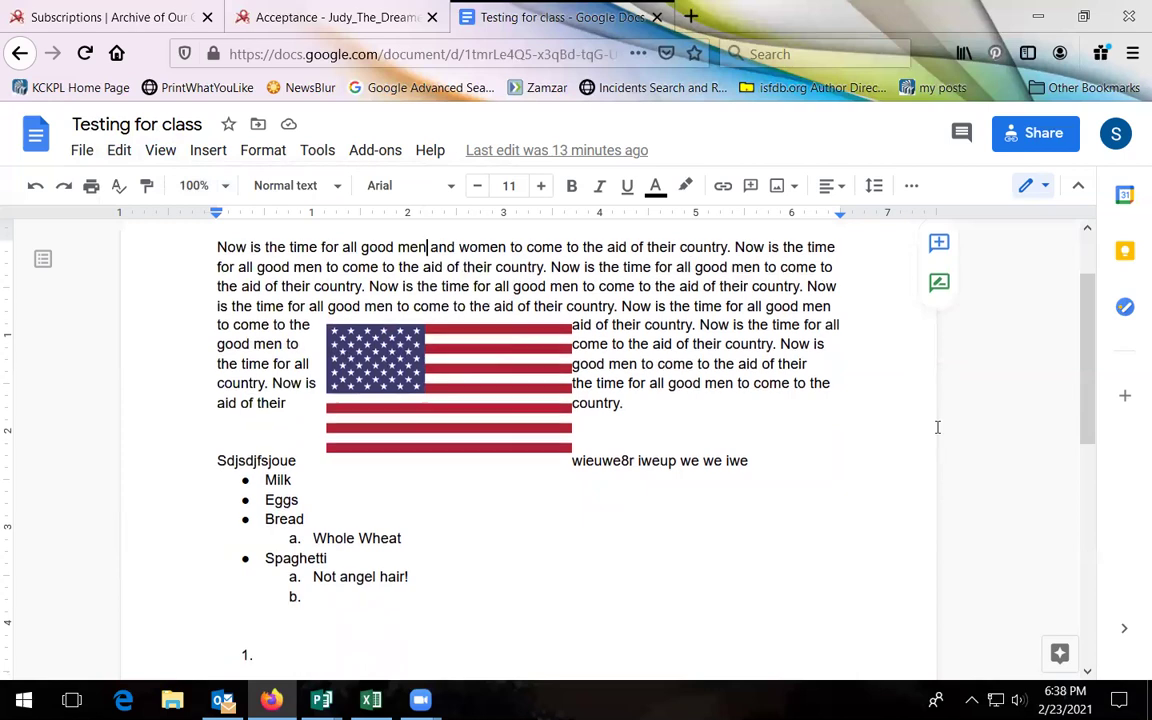
pyautogui.scroll(4, 936, 427)
# - Turn off the document outline, and show and hide the equation toolbar
pyautogui.click(151, 159)
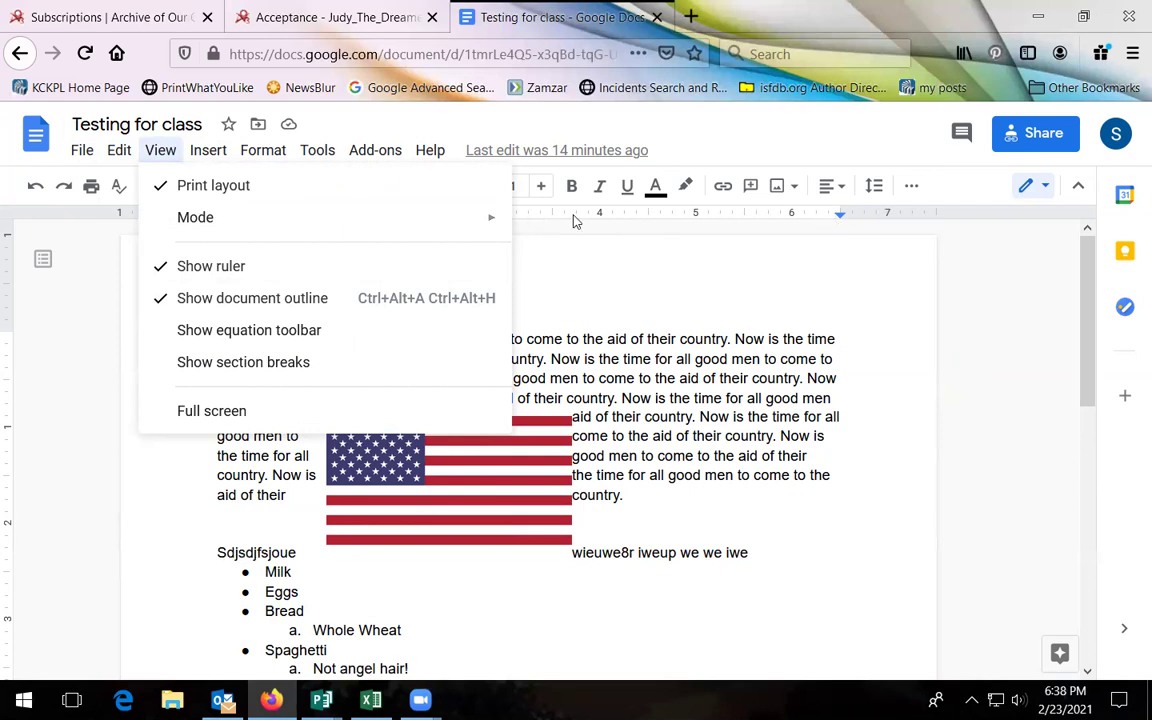
pyautogui.click(197, 302)
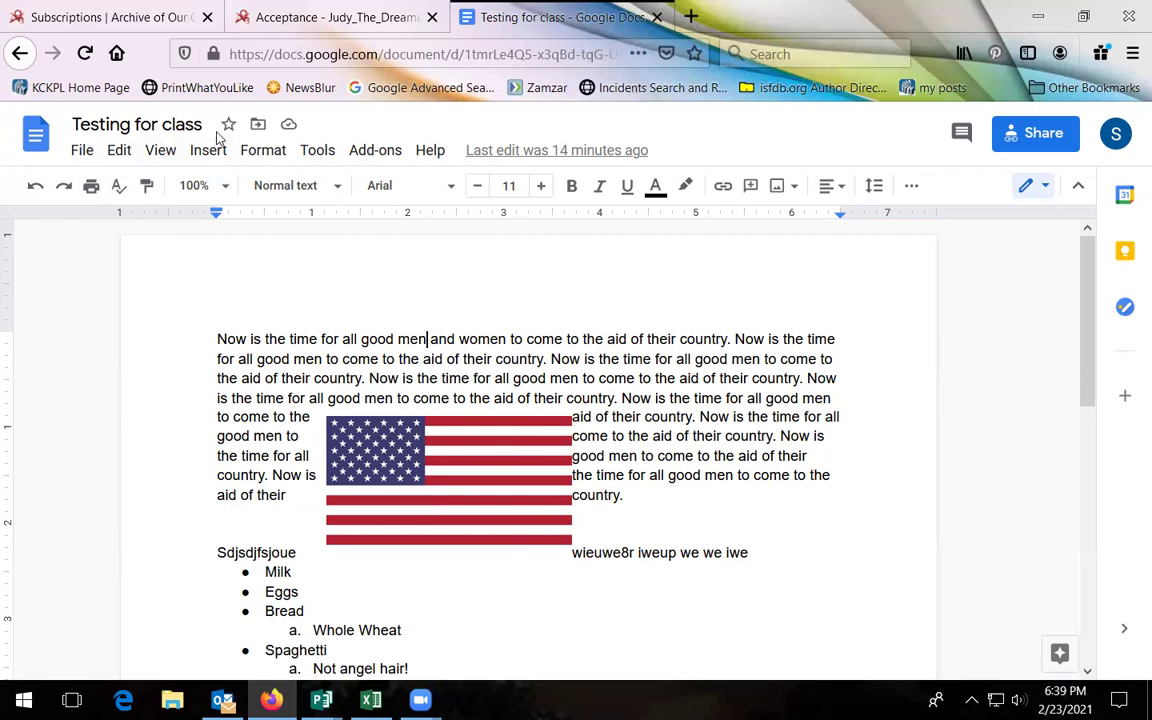
pyautogui.click(164, 156)
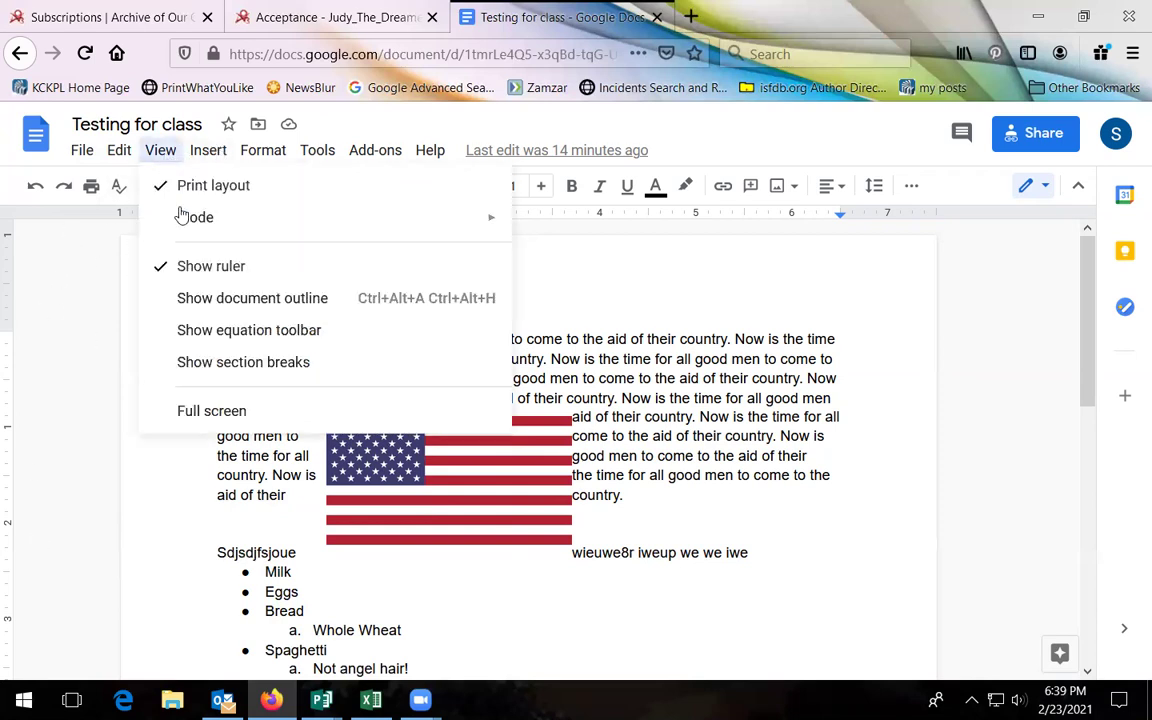
pyautogui.click(228, 331)
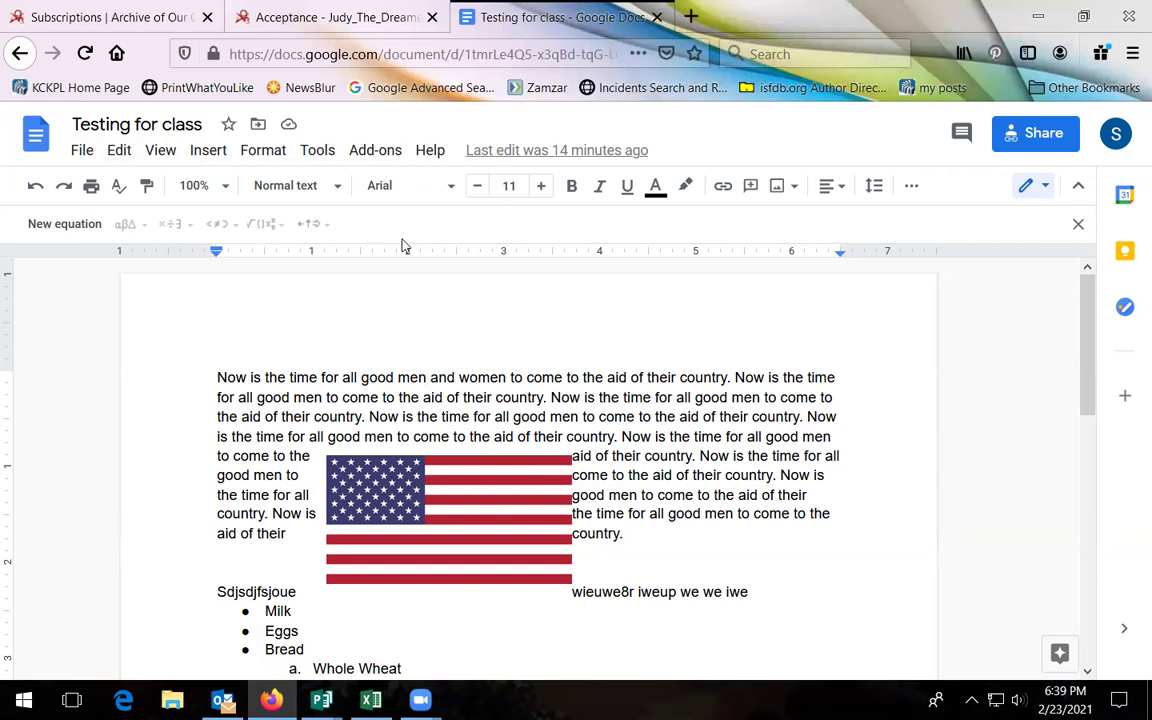
pyautogui.click(160, 150)
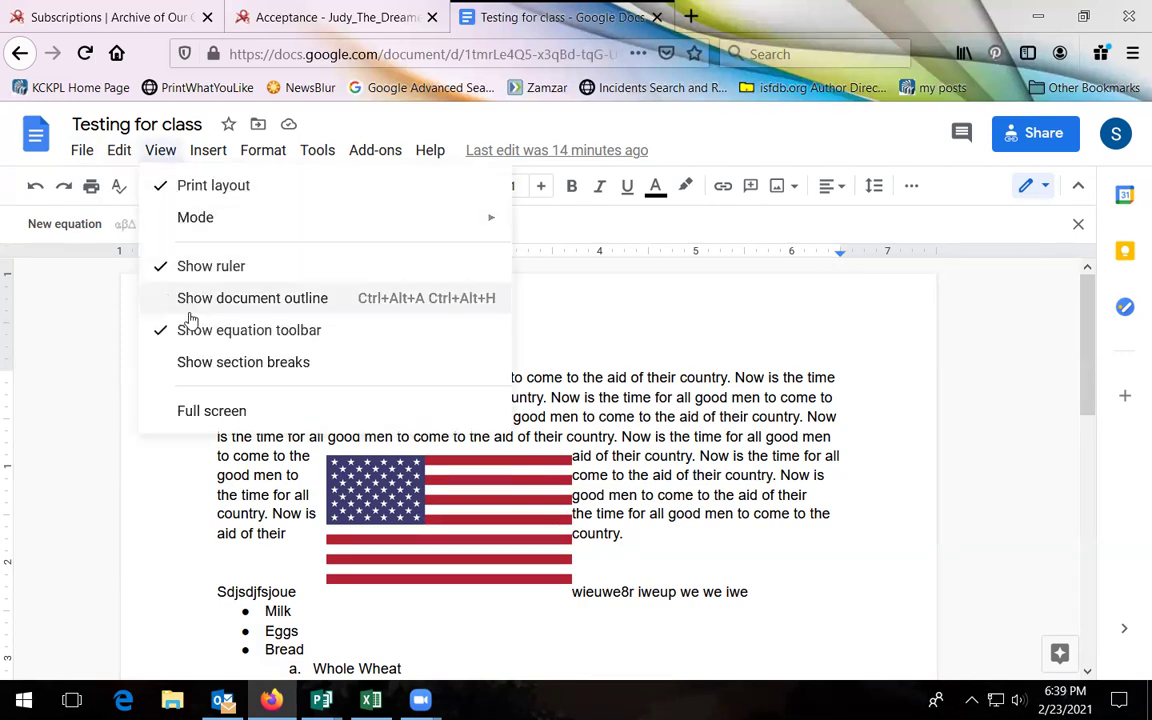
pyautogui.click(193, 338)
# - View the document in full screen and bring the controls back
pyautogui.click(162, 151)
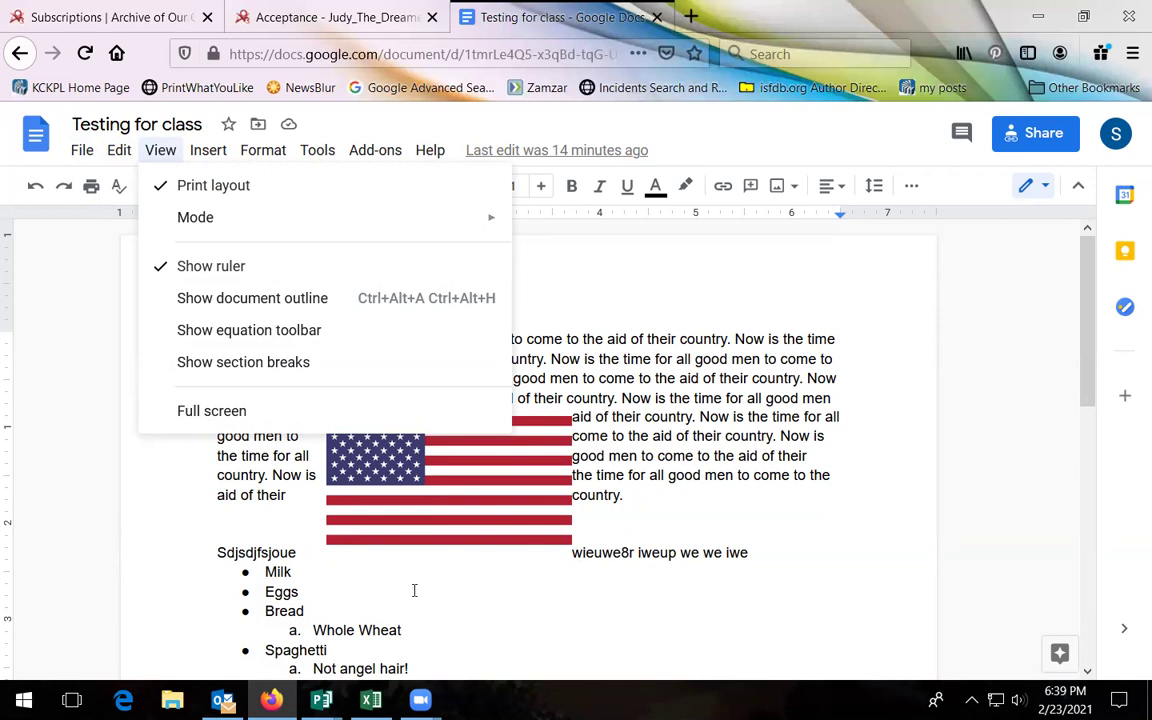
pyautogui.click(213, 412)
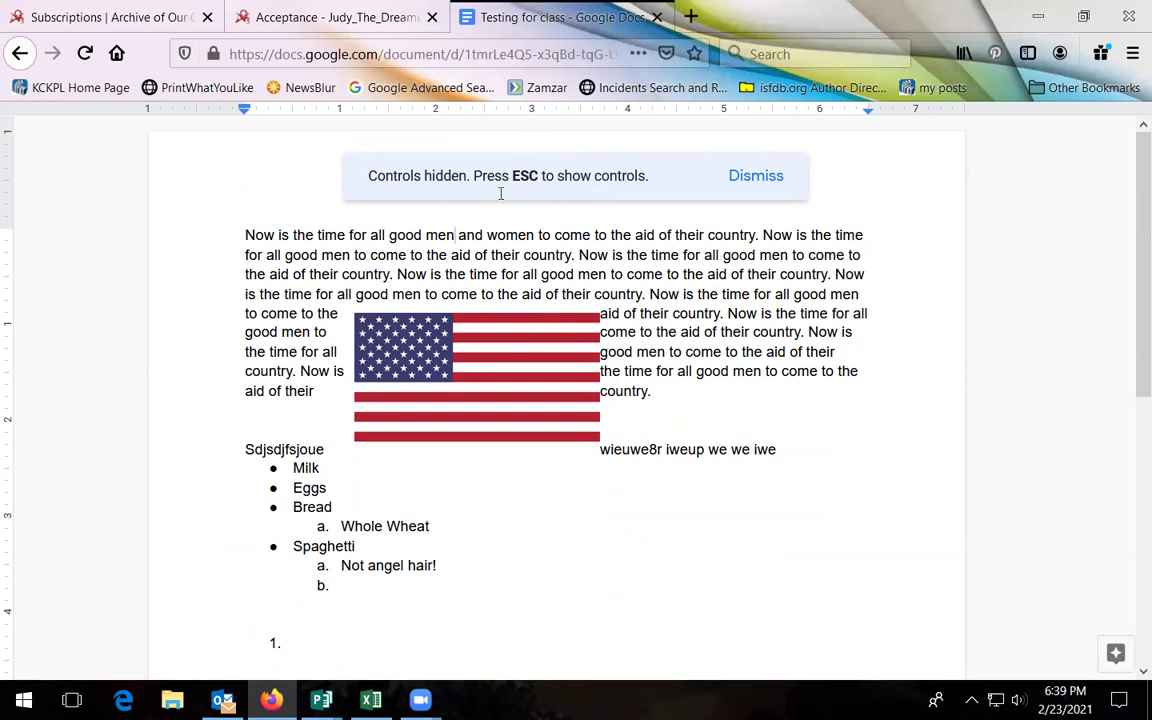
pyautogui.press('Escape')
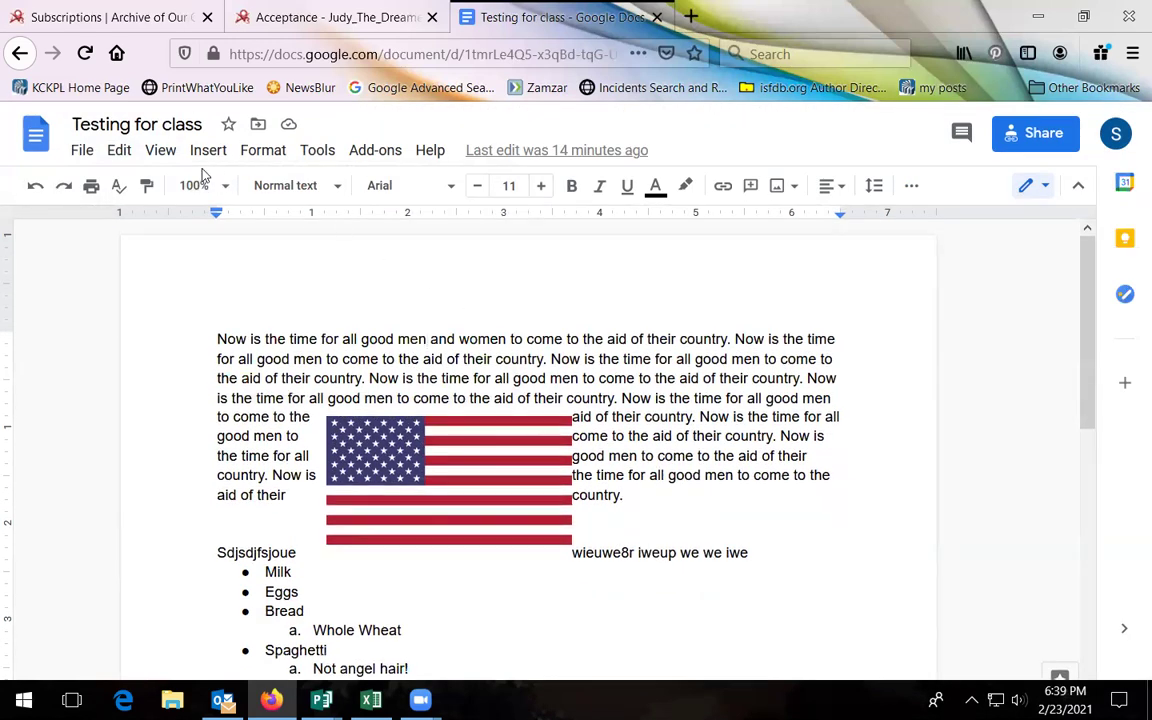
# - Look through the options for inserting images, tables, drawings, charts and horizontal lines
pyautogui.click(207, 151)
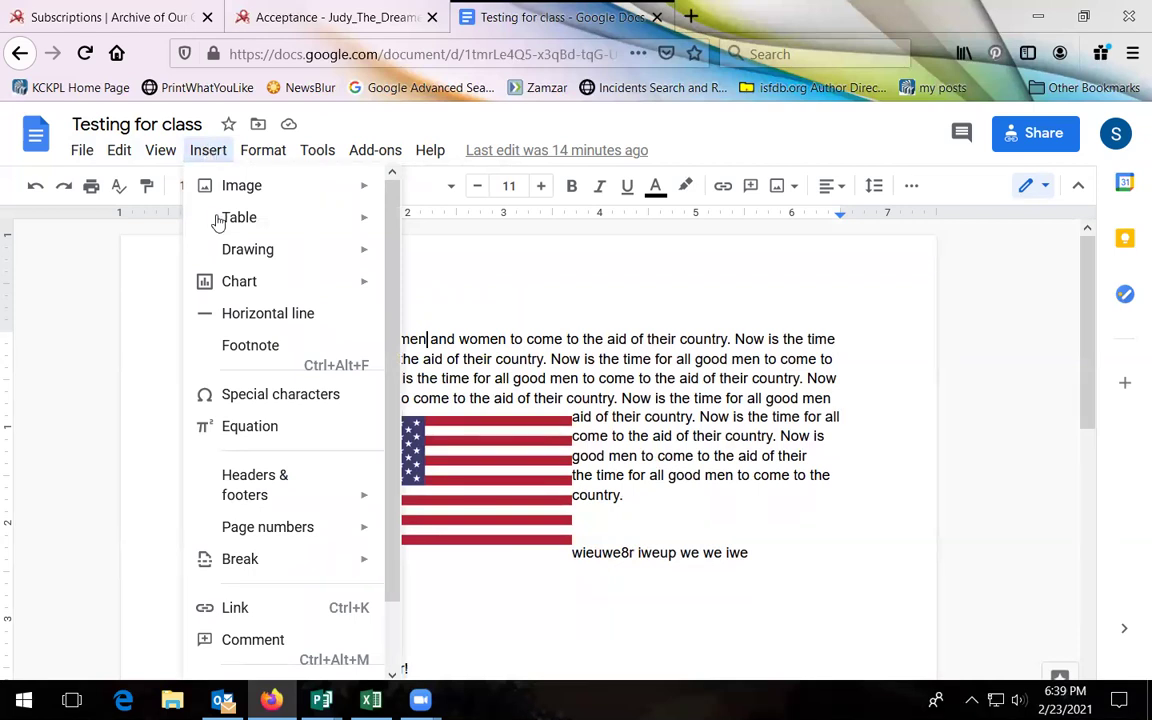
pyautogui.moveTo(350, 186)
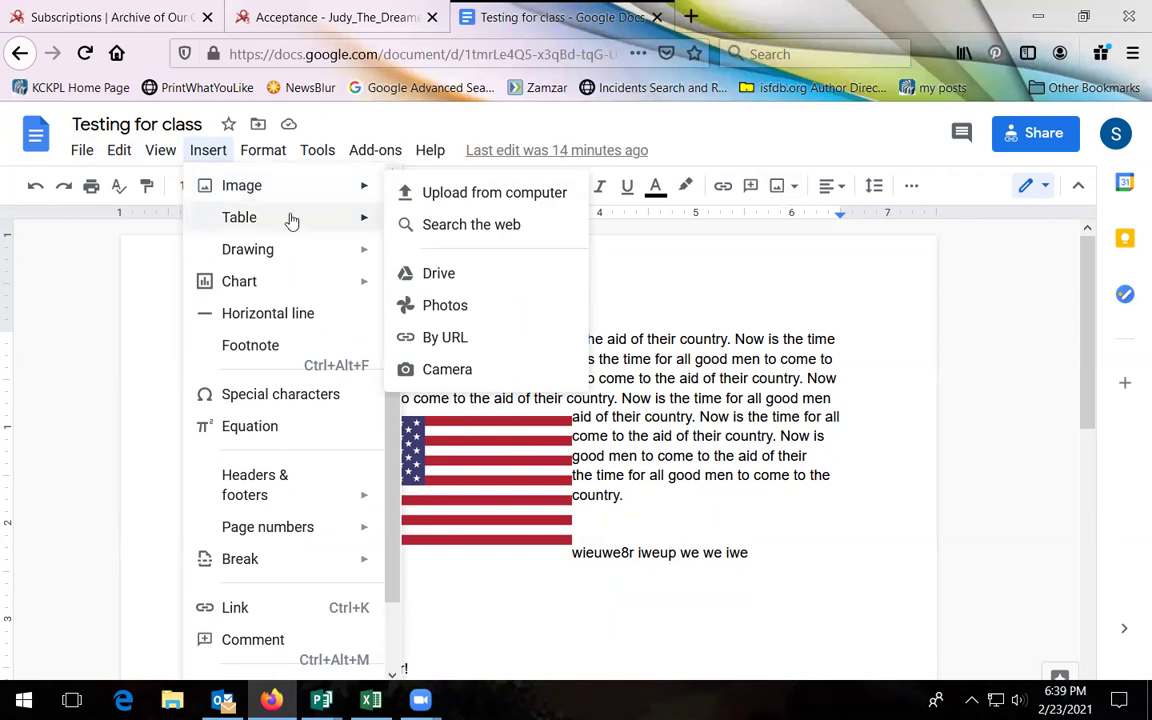
pyautogui.moveTo(267, 226)
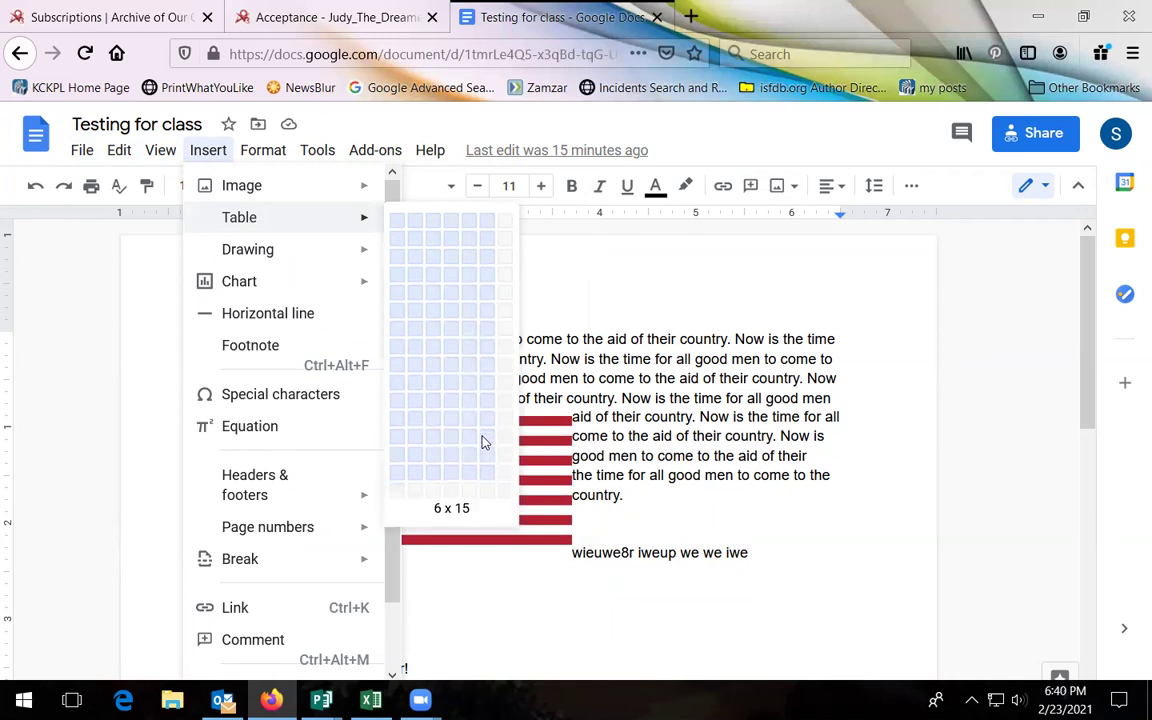
pyautogui.moveTo(287, 263)
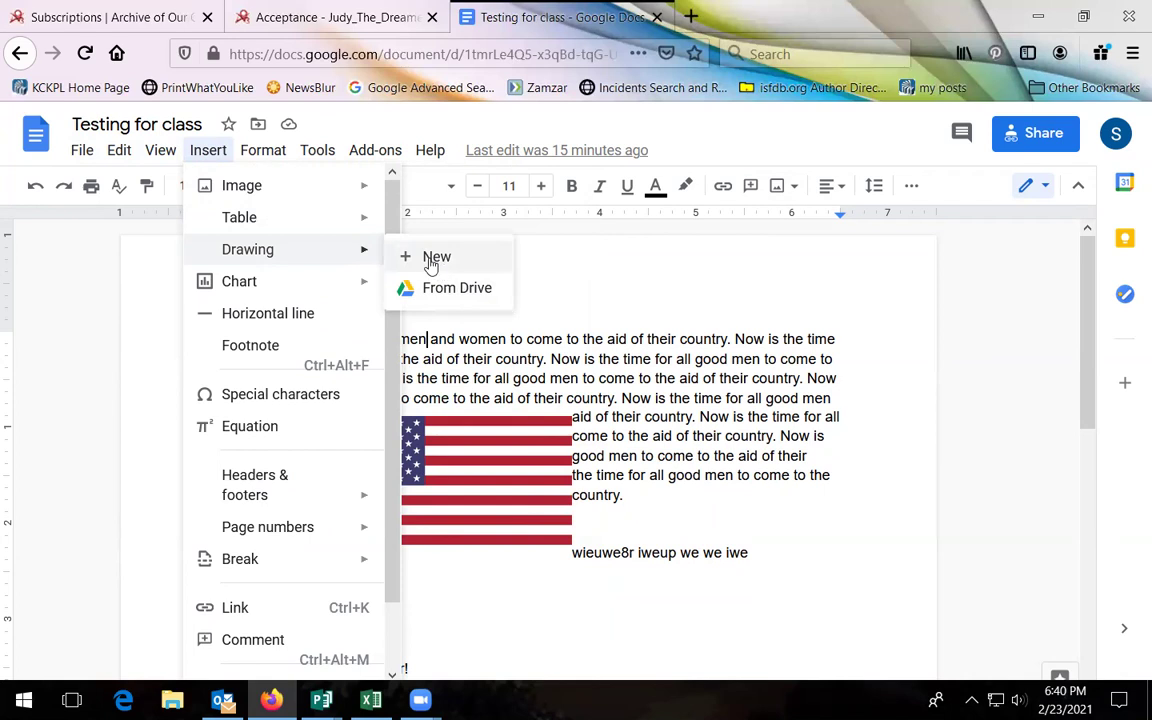
pyautogui.moveTo(216, 290)
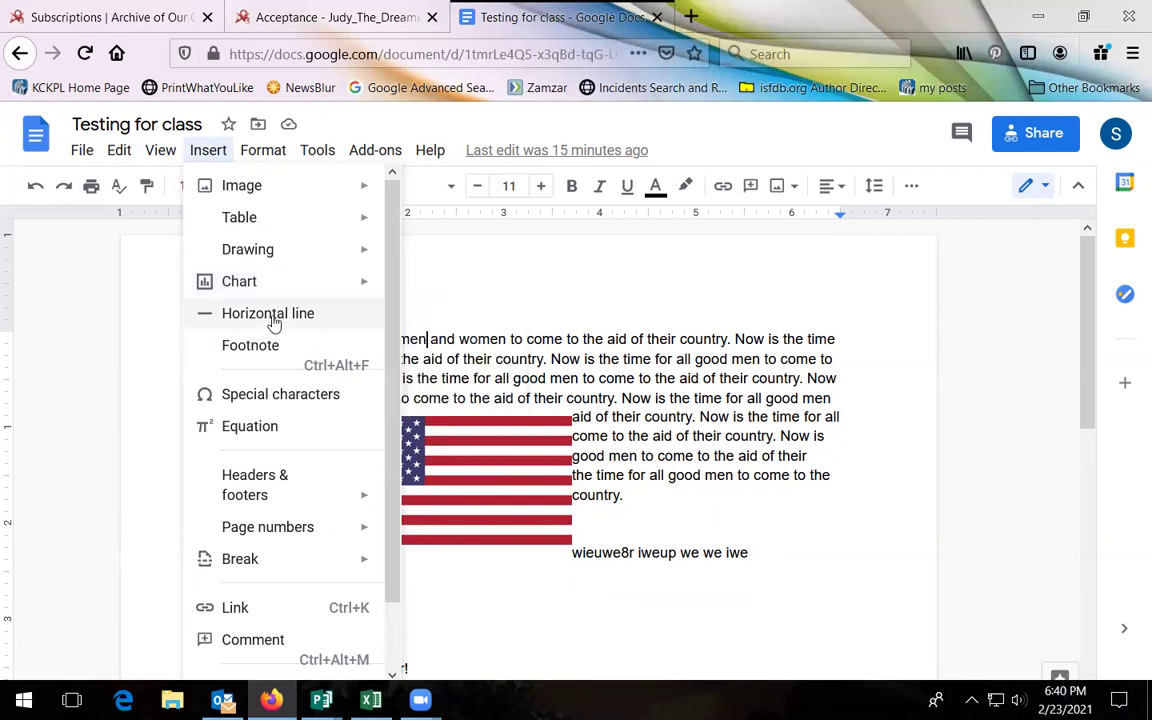
pyautogui.click(679, 579)
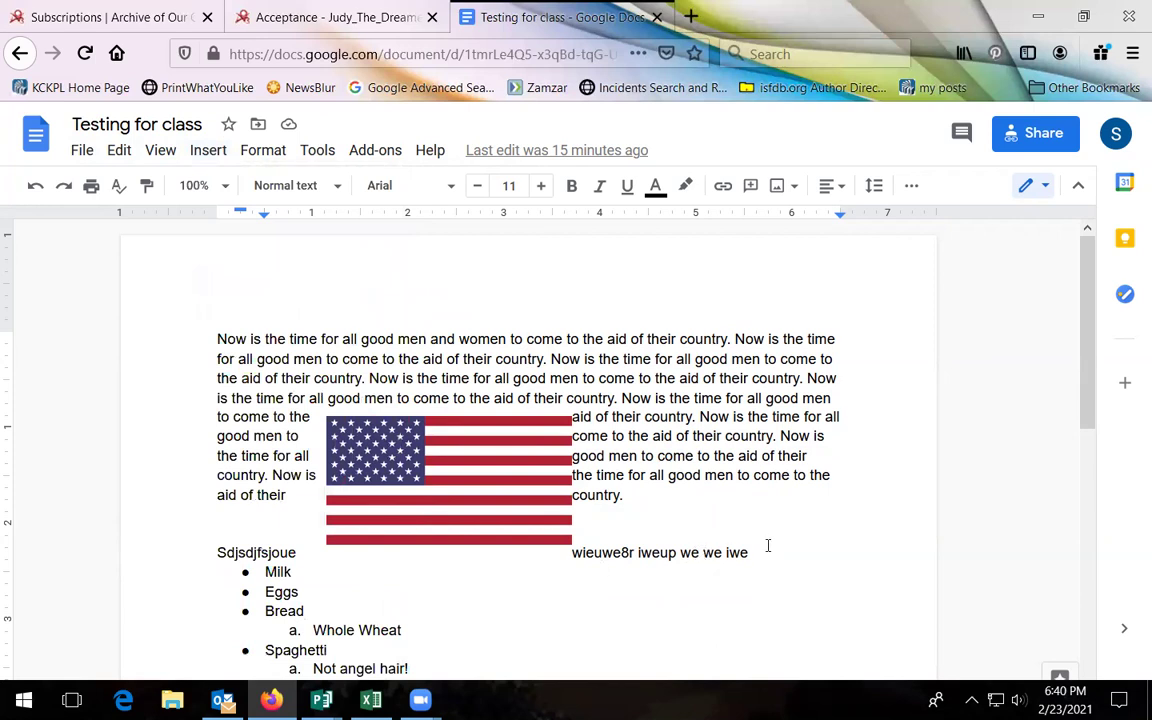
# - Insert a horizontal line directly before the Milk item in the bulleted list
pyautogui.click(725, 516)
pyautogui.press('Down')
pyautogui.press('Down')
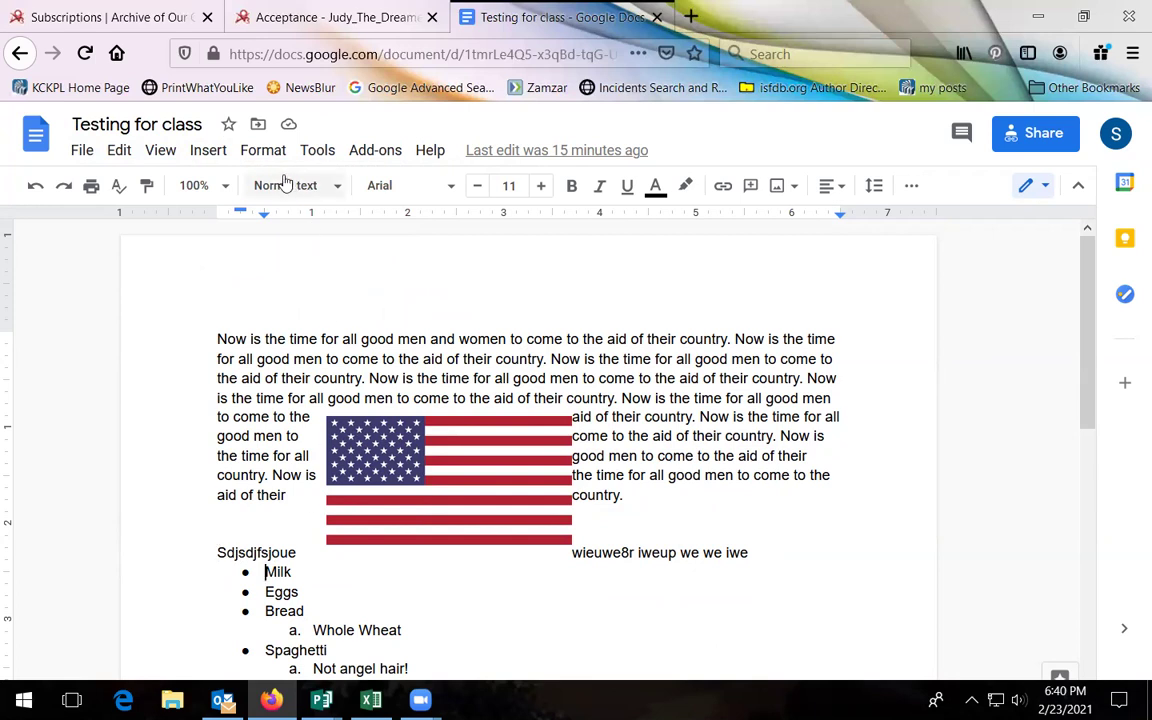
pyautogui.click(218, 160)
pyautogui.click(228, 312)
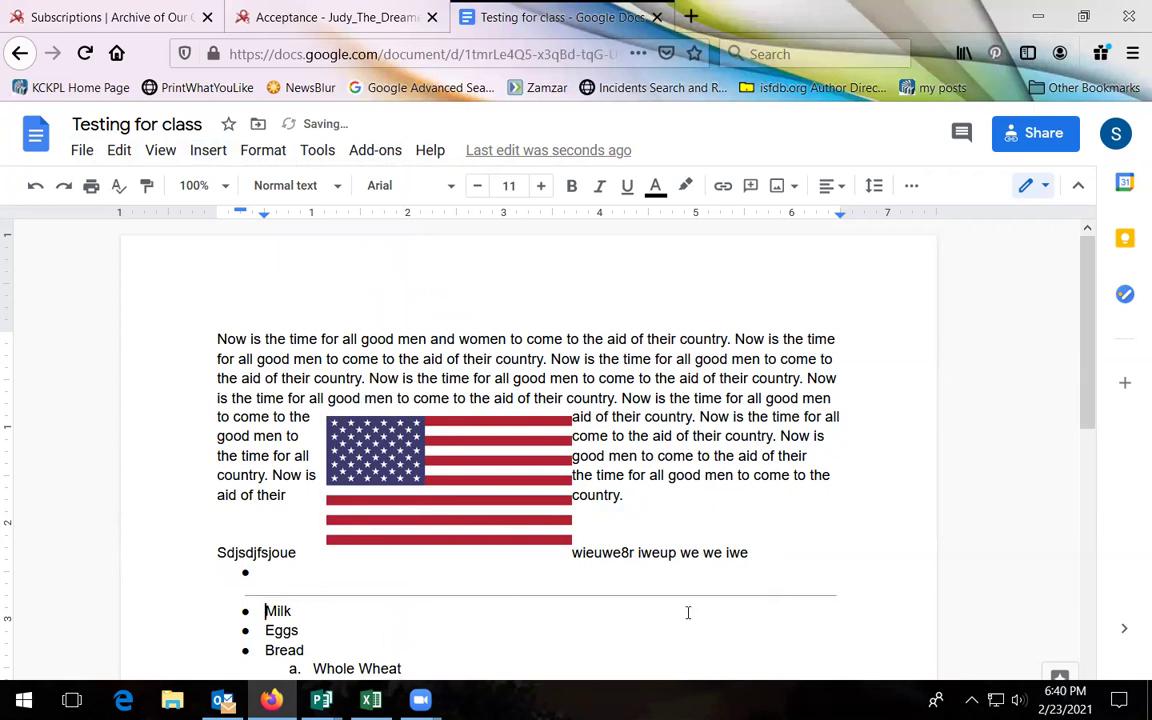
pyautogui.scroll(-2, 766, 600)
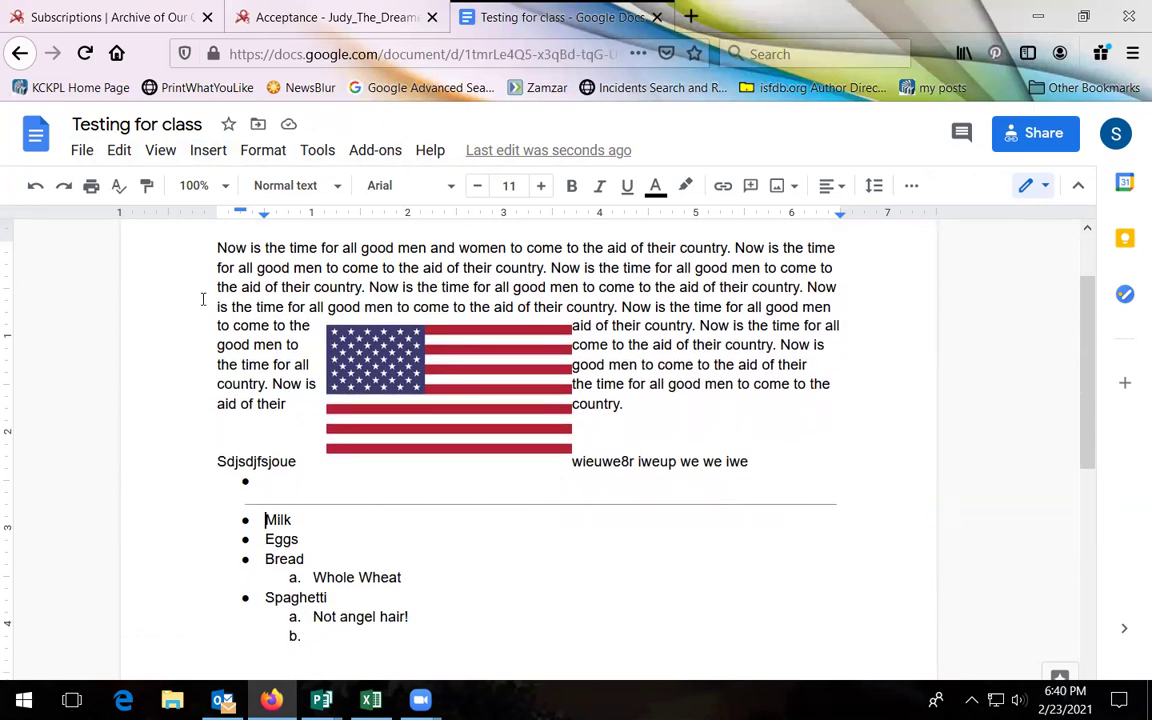
# - Open the page header, check its formatting, page number and removal options, and leave it without entering text
pyautogui.click(216, 150)
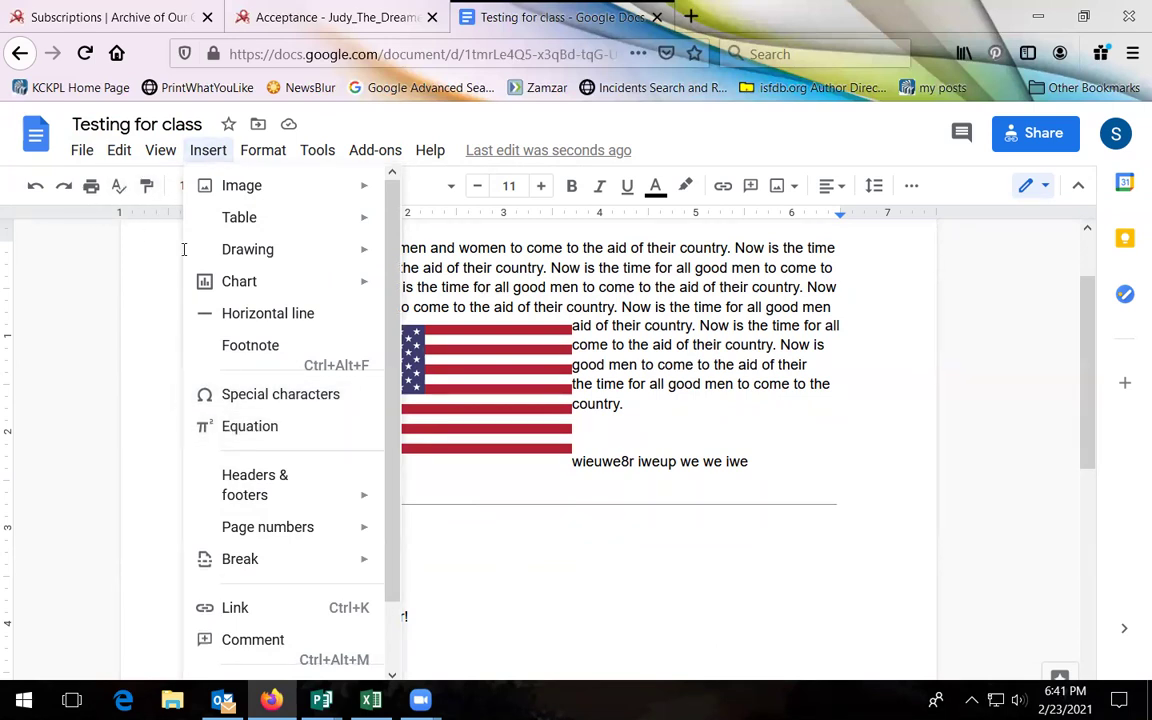
pyautogui.moveTo(290, 488)
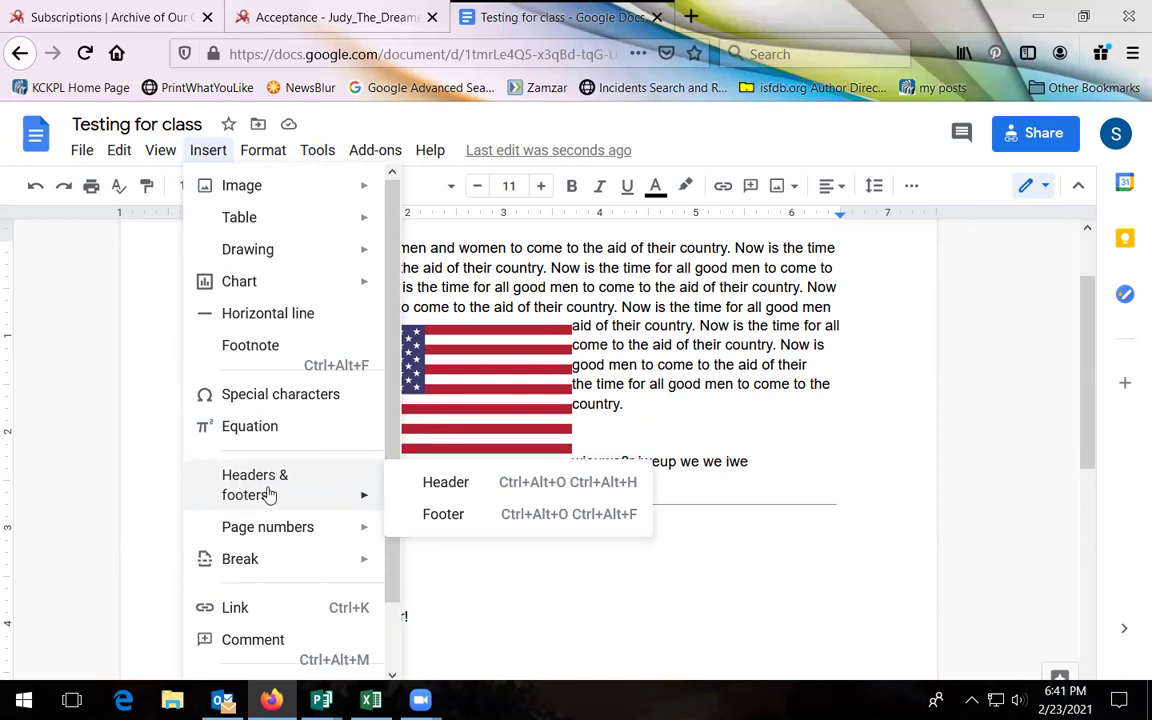
pyautogui.click(481, 483)
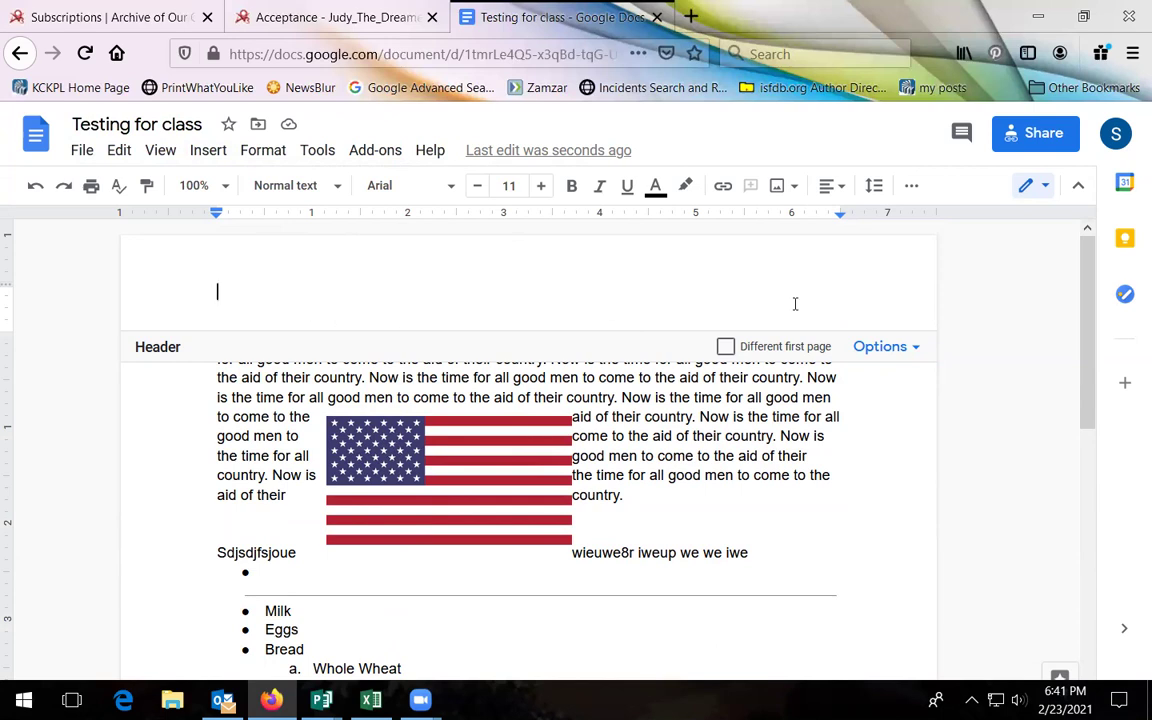
pyautogui.scroll(-5, 806, 300)
pyautogui.scroll(5, 680, 313)
pyautogui.click(880, 348)
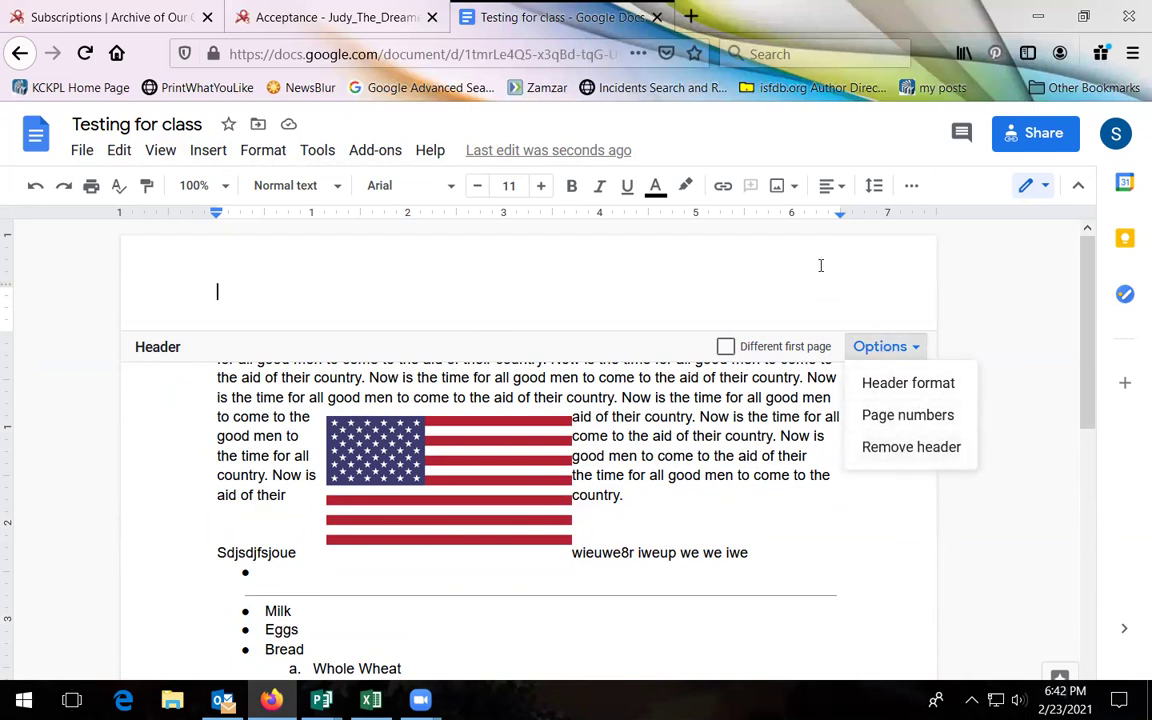
pyautogui.click(455, 323)
pyautogui.press('Escape')
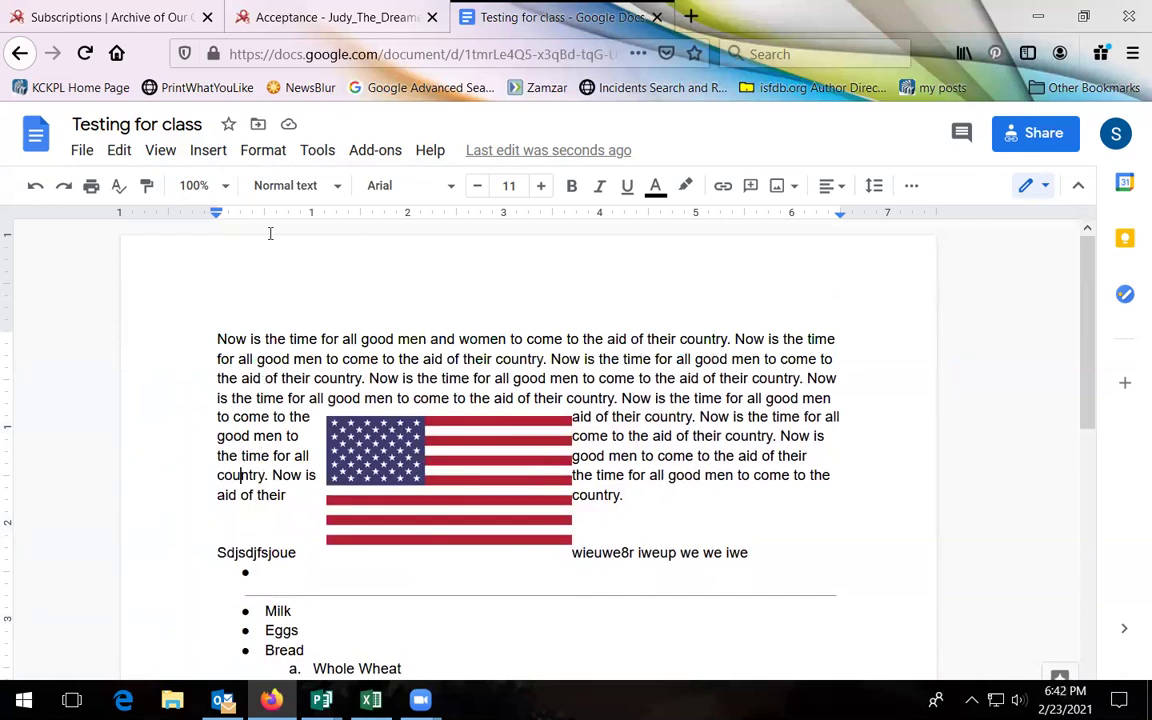
# - Add page numbers in the footer's right corner starting from the first page, and return to the document's beginning
pyautogui.click(209, 151)
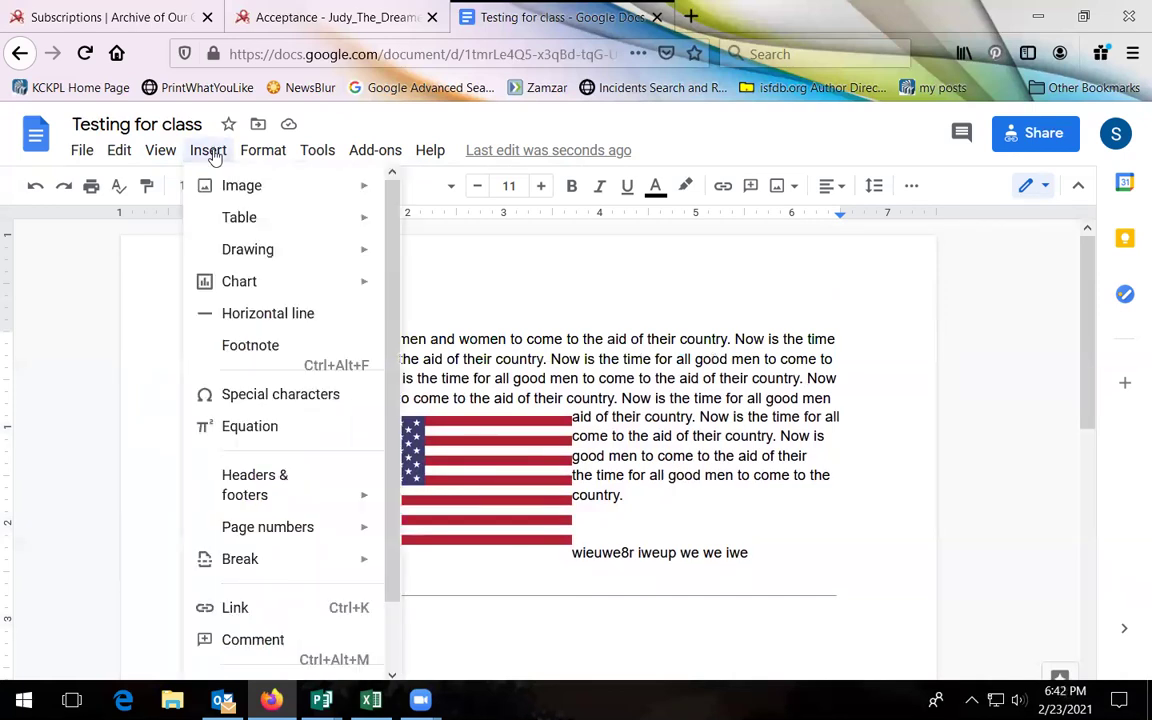
pyautogui.moveTo(314, 490)
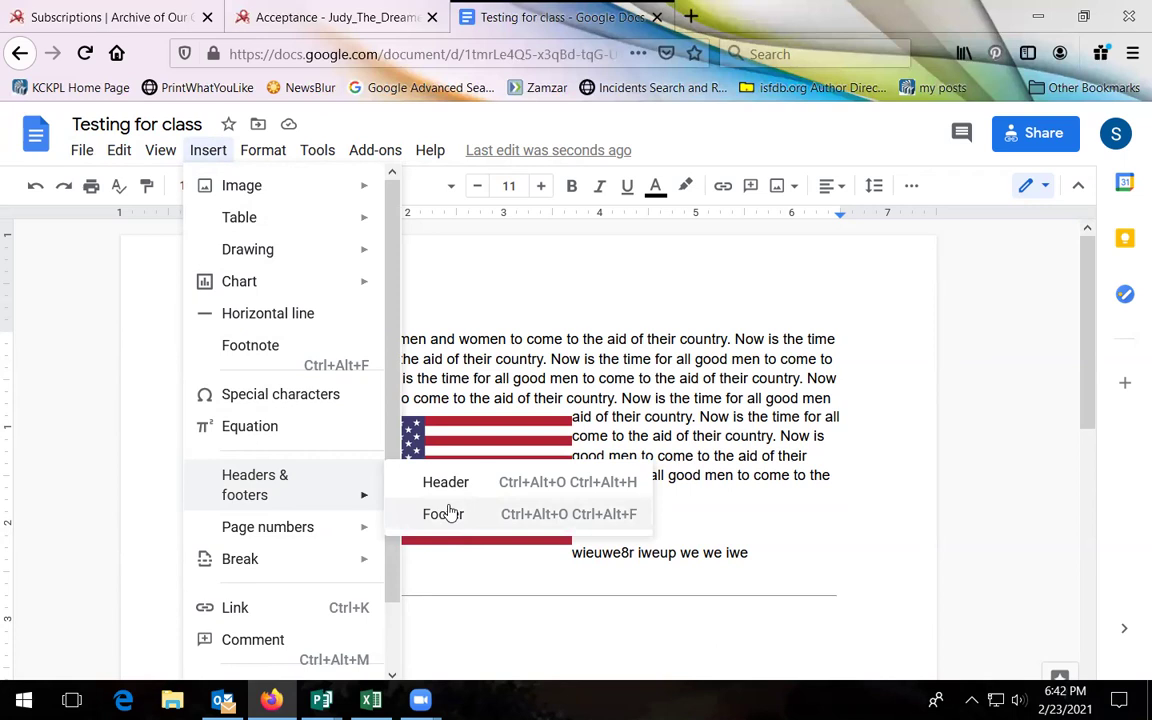
pyautogui.moveTo(301, 533)
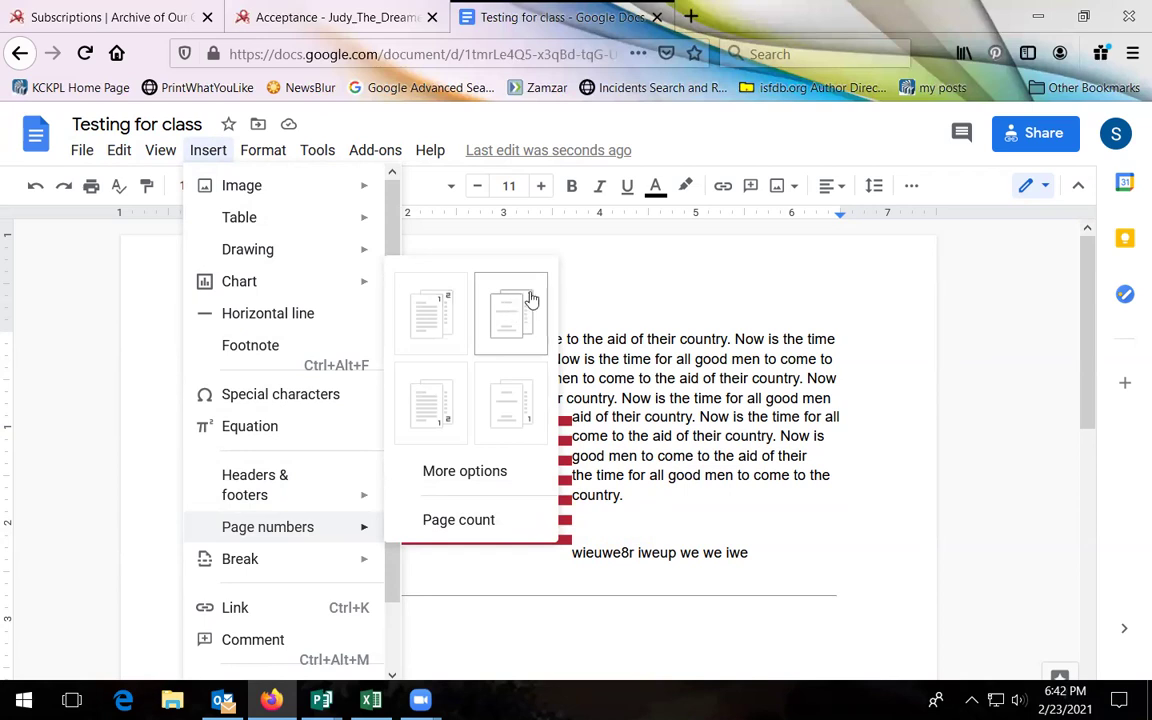
pyautogui.click(430, 422)
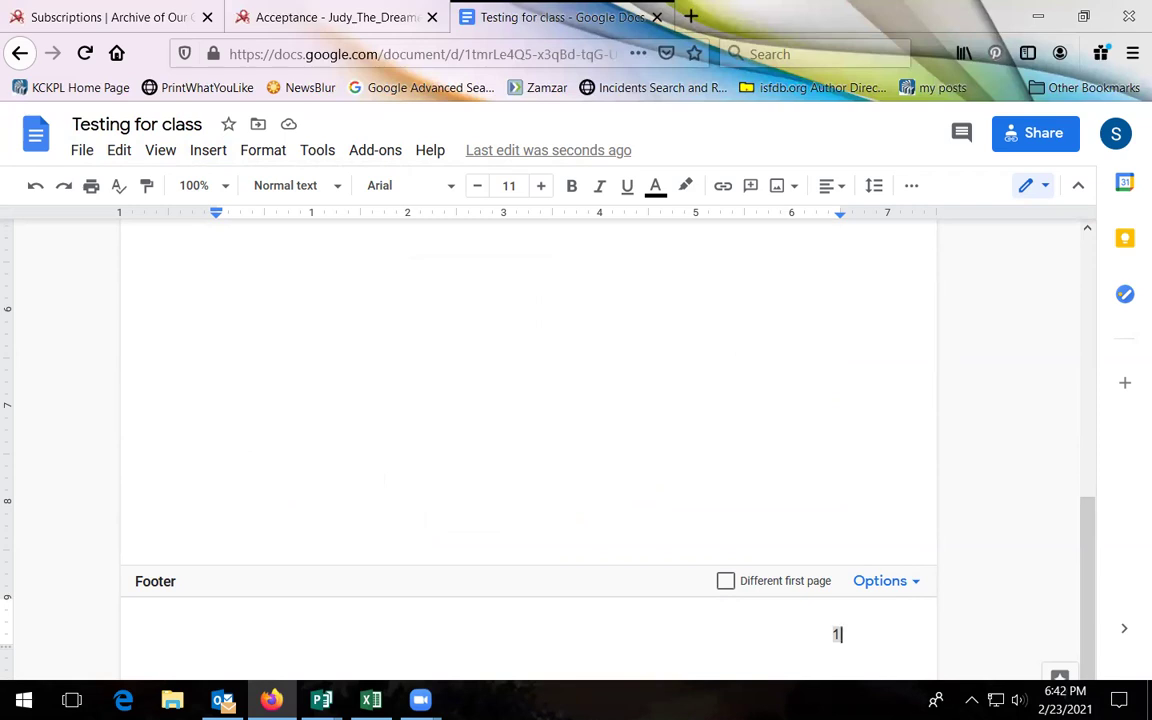
pyautogui.click(636, 433)
pyautogui.scroll(10, 653, 417)
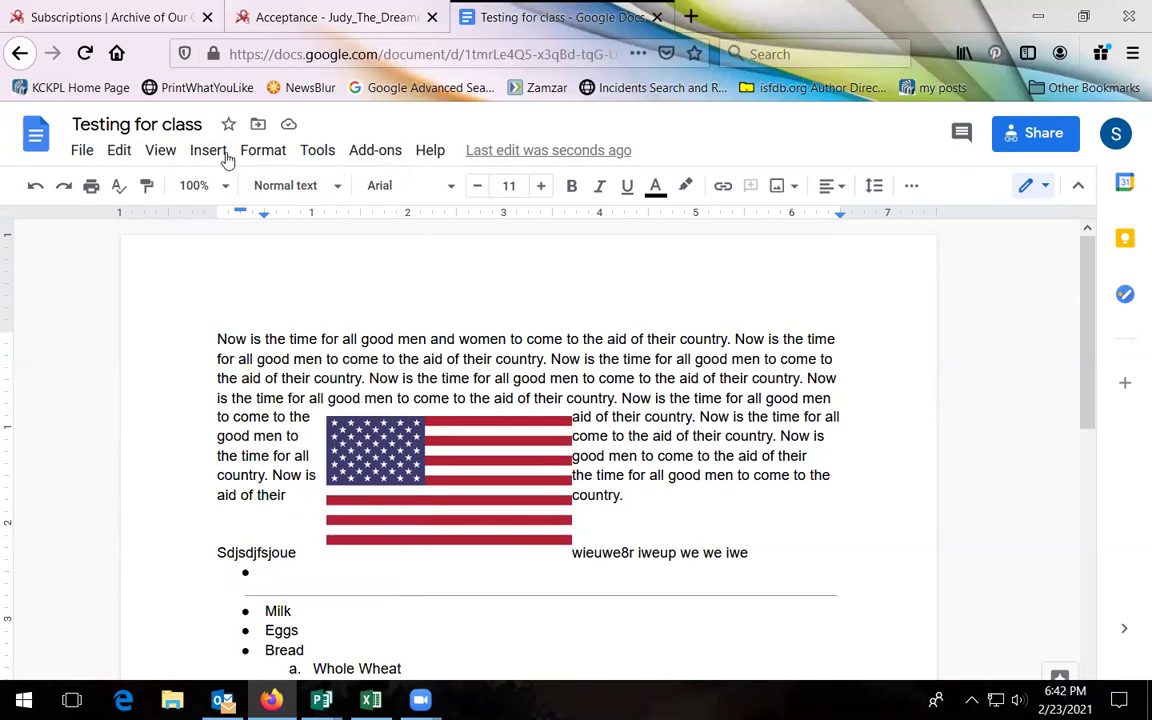
# - Open the page footer, remove it together with its page number, and return to the document's beginning
pyautogui.click(227, 158)
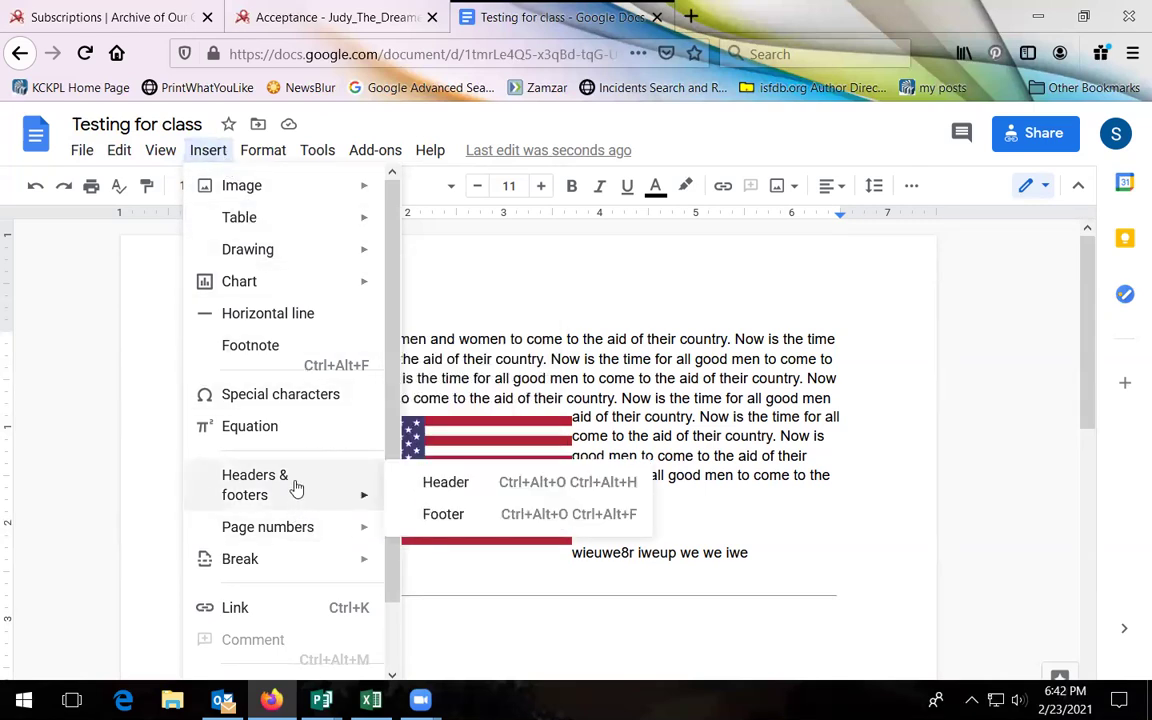
pyautogui.scroll(-5, 926, 476)
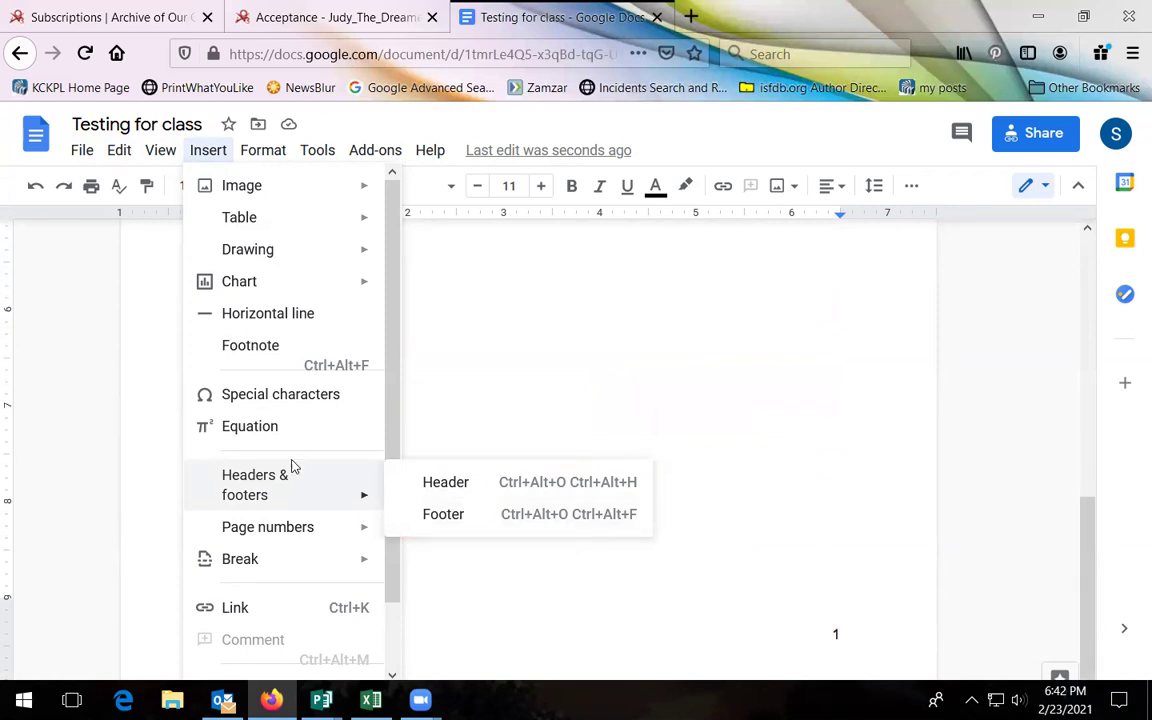
pyautogui.click(430, 514)
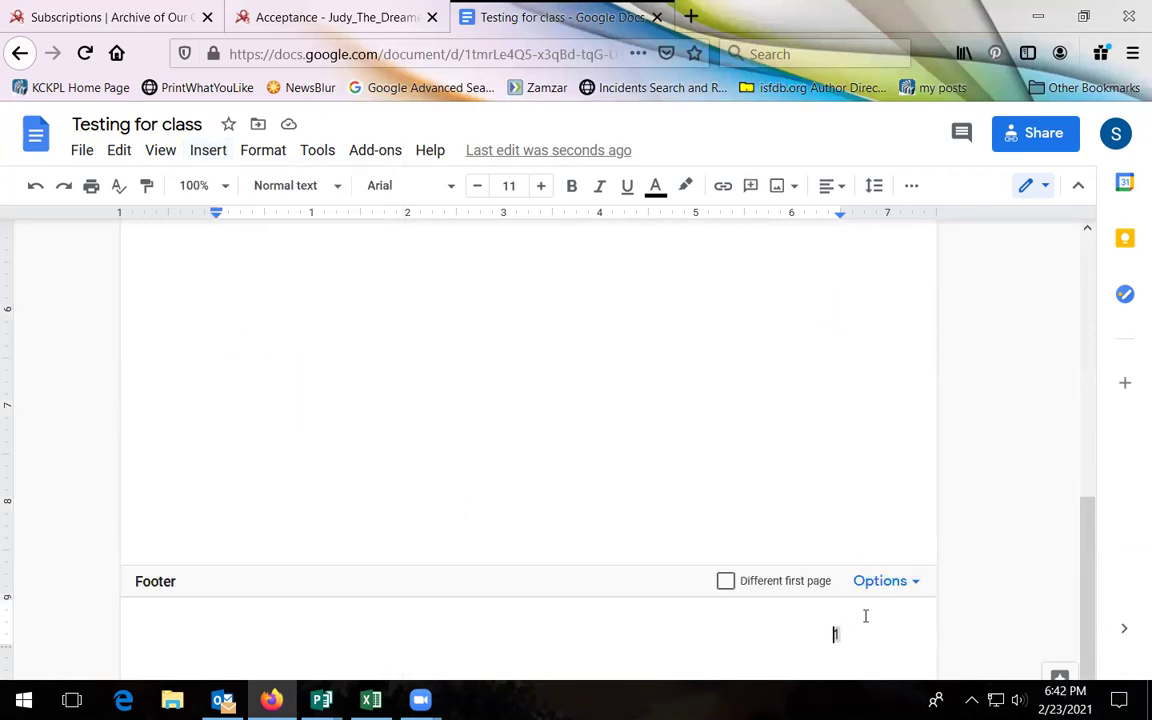
pyautogui.click(903, 590)
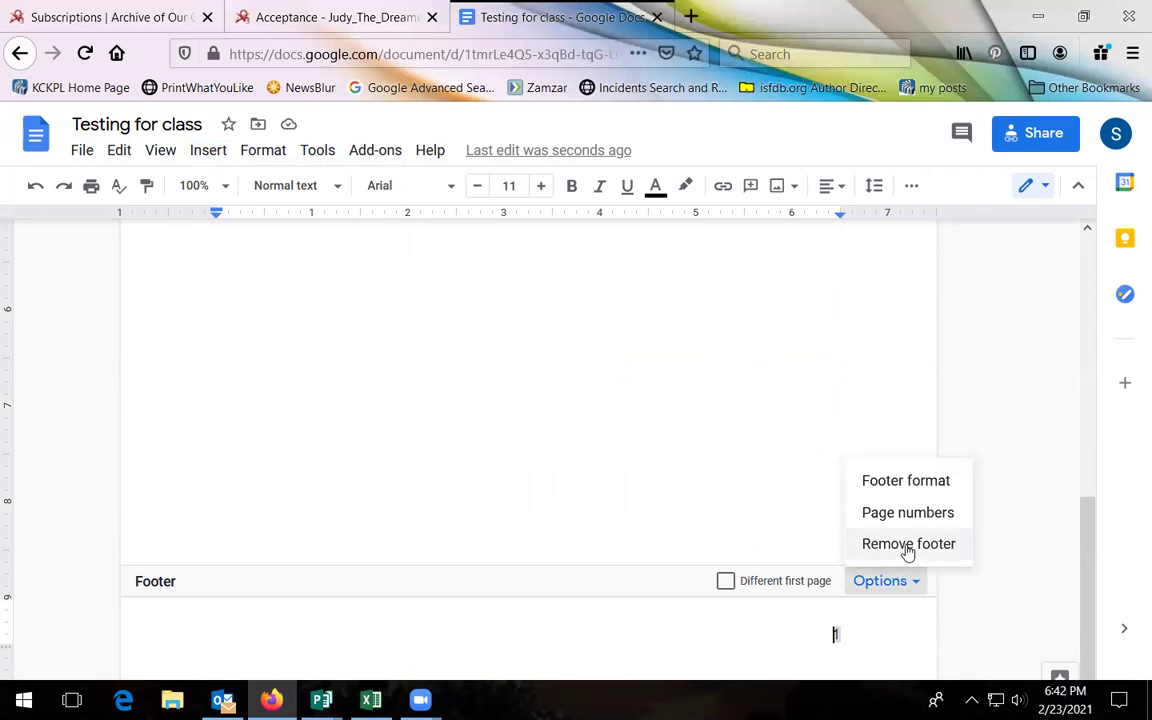
pyautogui.click(907, 545)
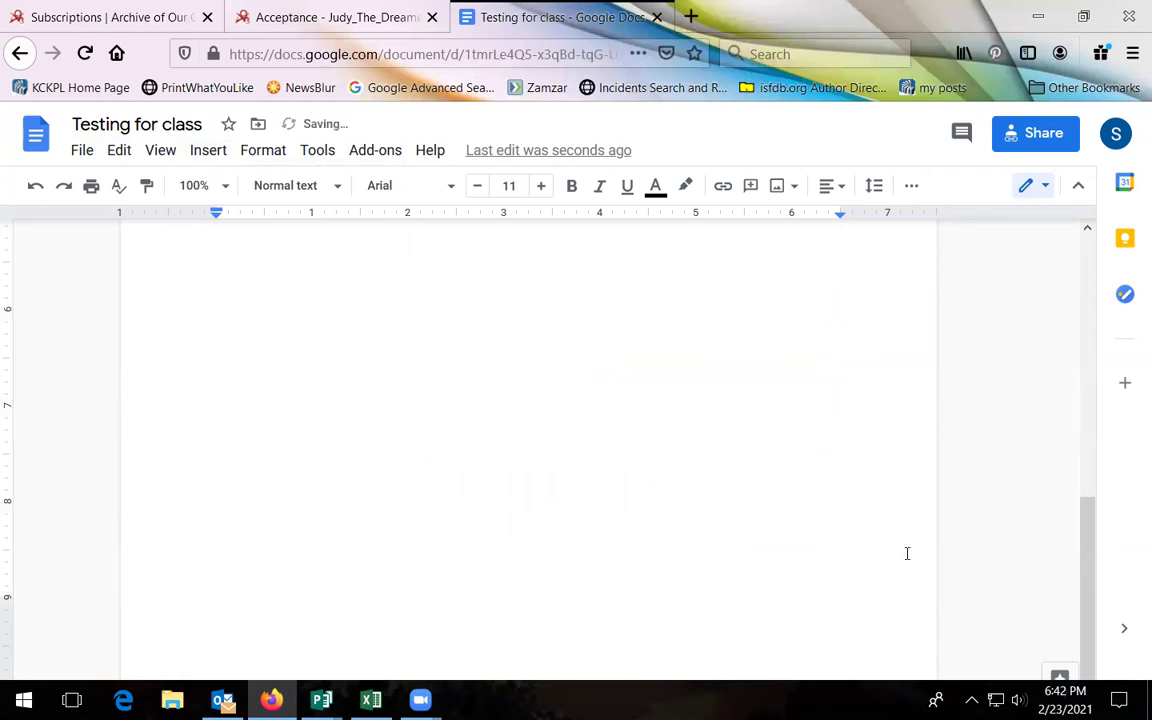
pyautogui.scroll(5, 764, 505)
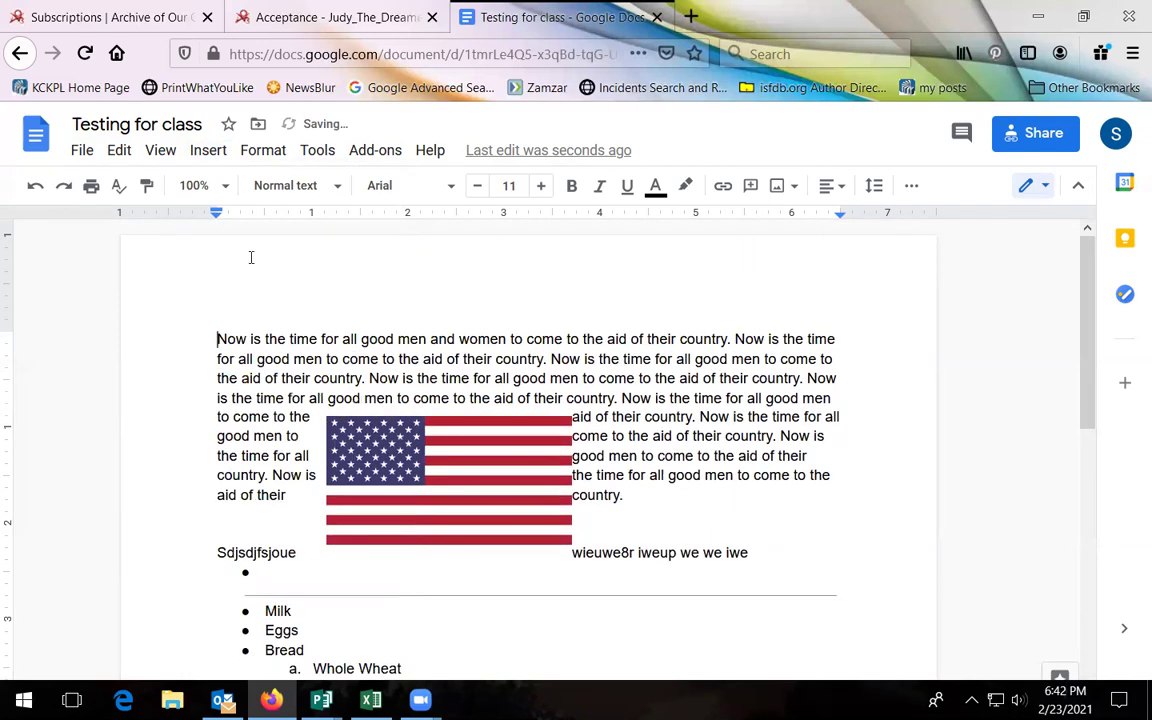
# - Insert a page break at the end of the bulleted list, below the sub-items under Spaghetti
pyautogui.click(216, 155)
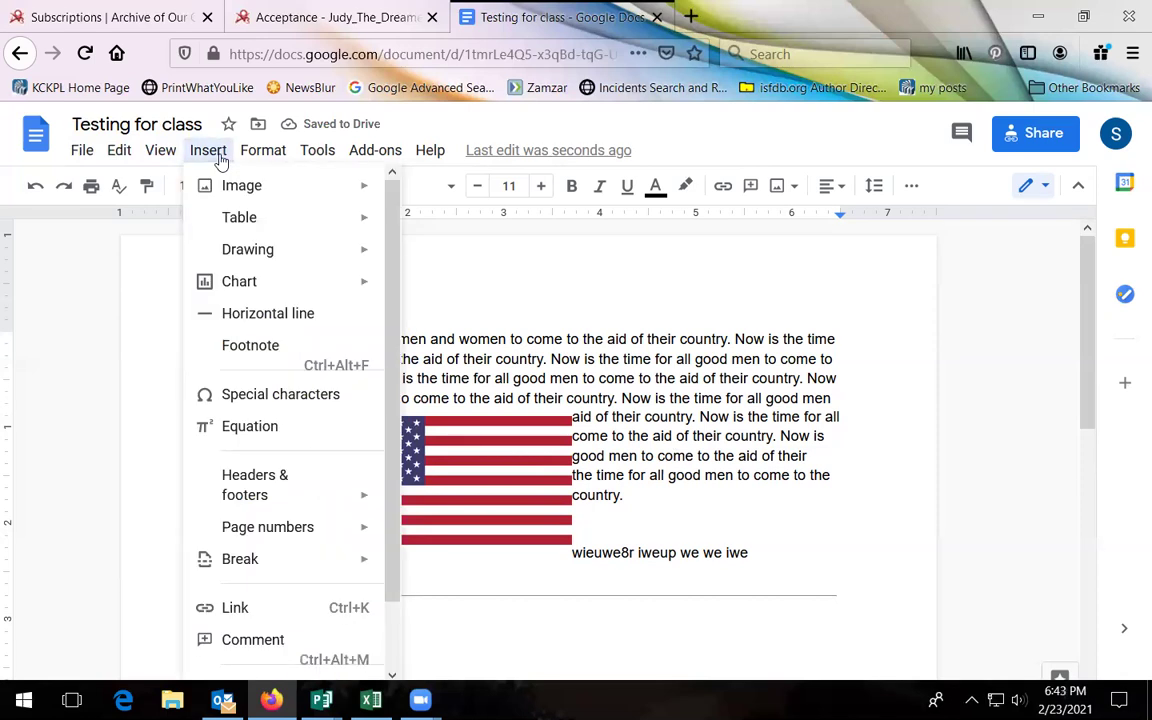
pyautogui.moveTo(226, 557)
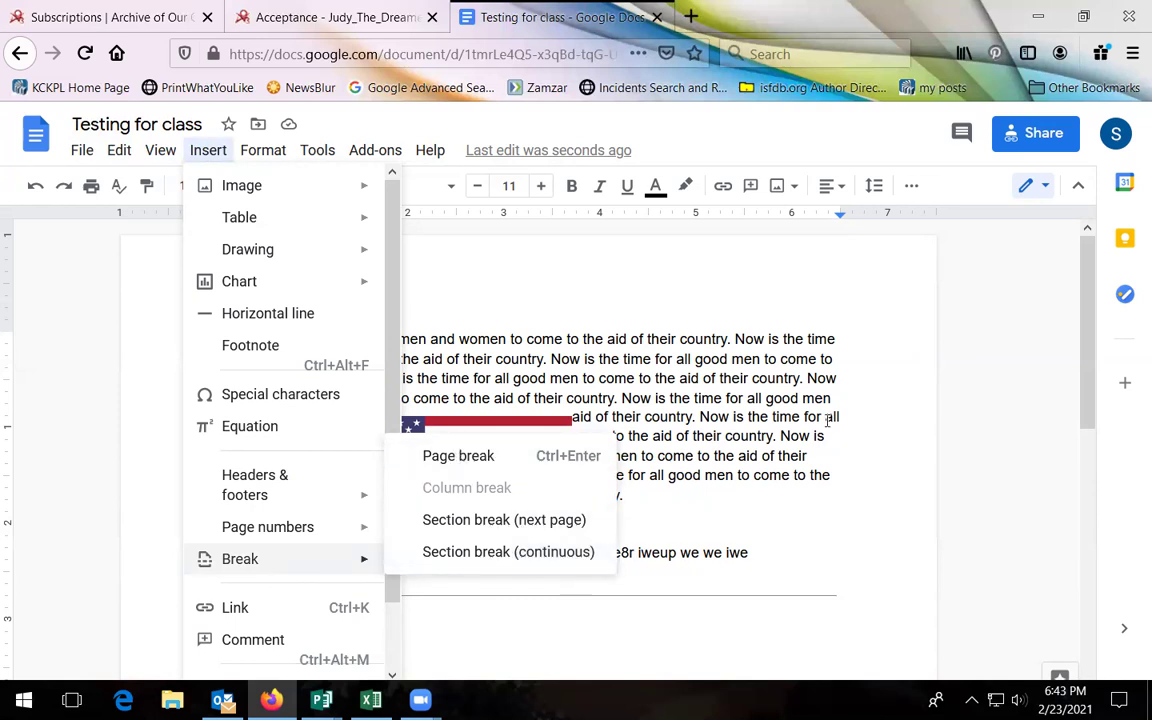
pyautogui.click(684, 527)
pyautogui.scroll(-3, 419, 584)
pyautogui.scroll(-1, 419, 584)
pyautogui.click(324, 336)
pyautogui.press('BackSpace')
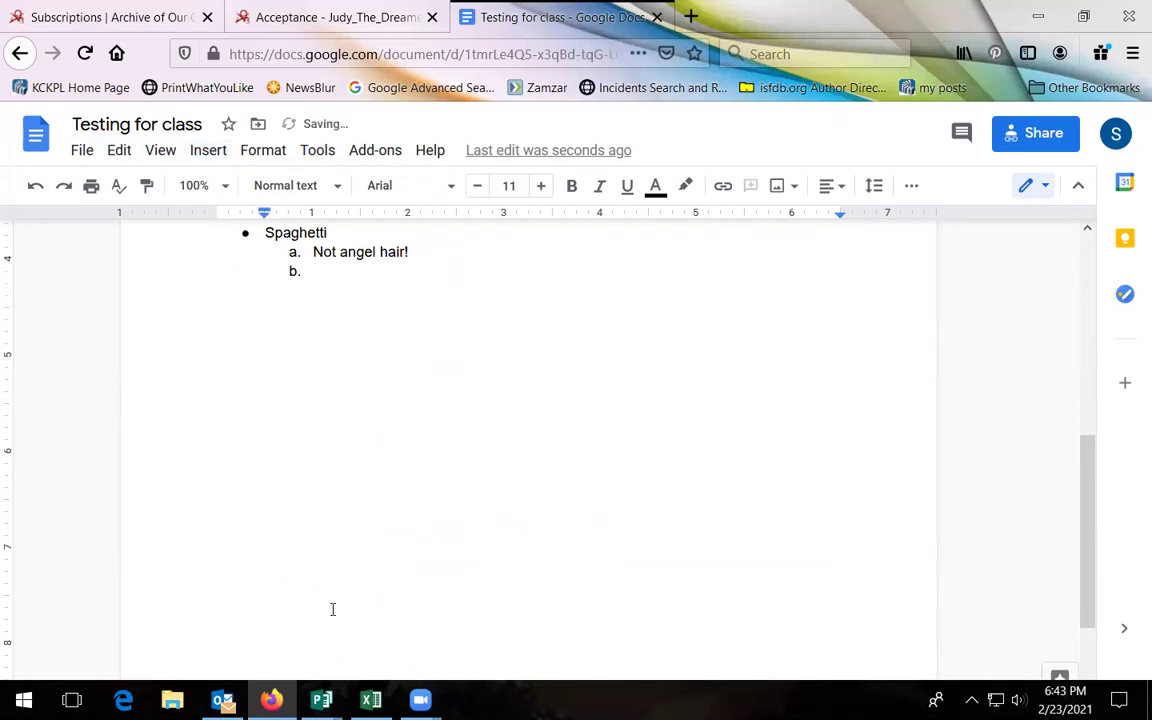
pyautogui.click(208, 150)
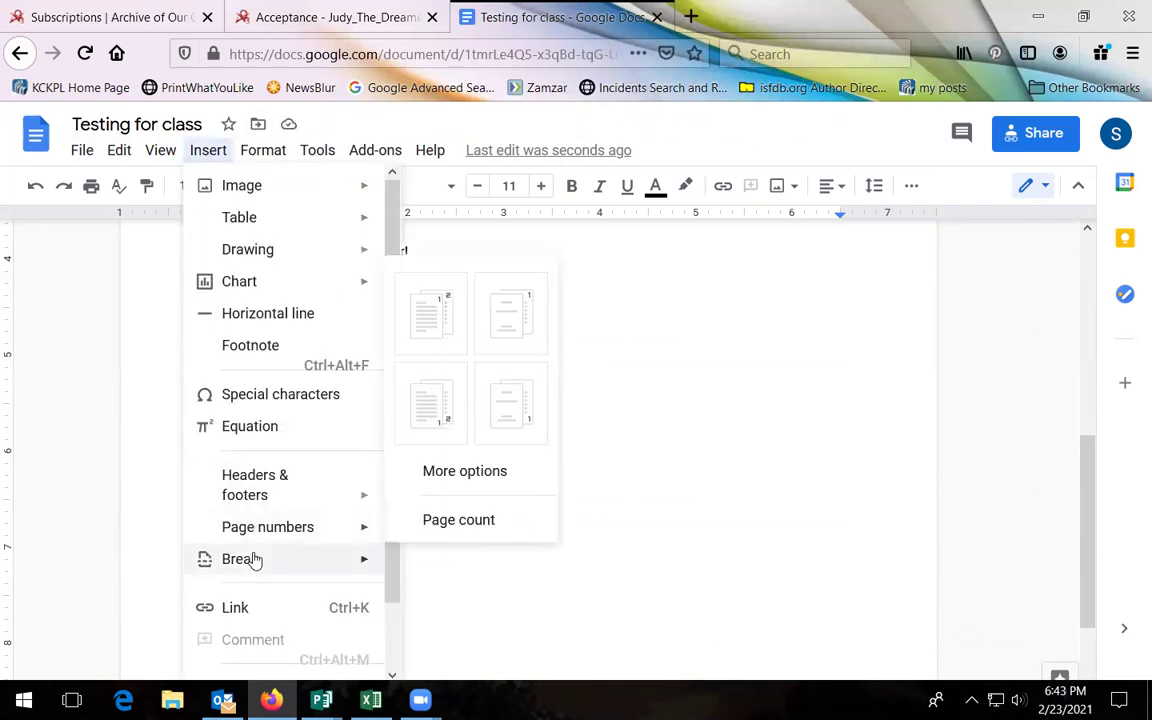
pyautogui.moveTo(366, 557)
pyautogui.click(437, 456)
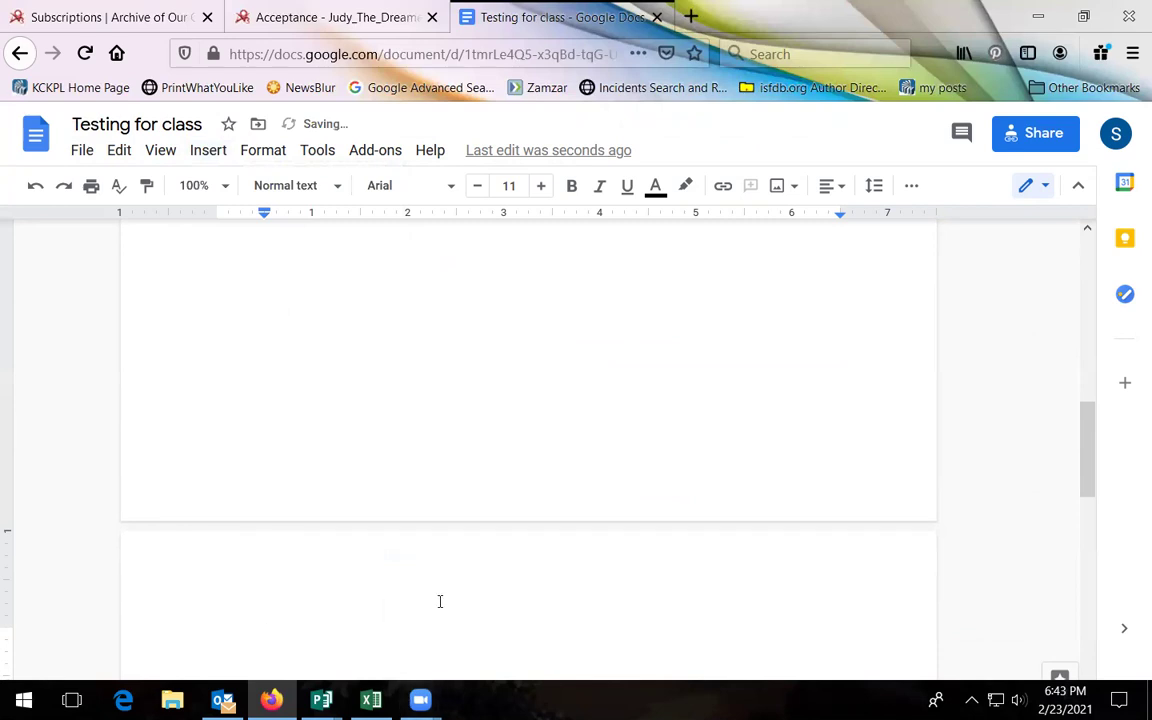
pyautogui.scroll(-3, 424, 548)
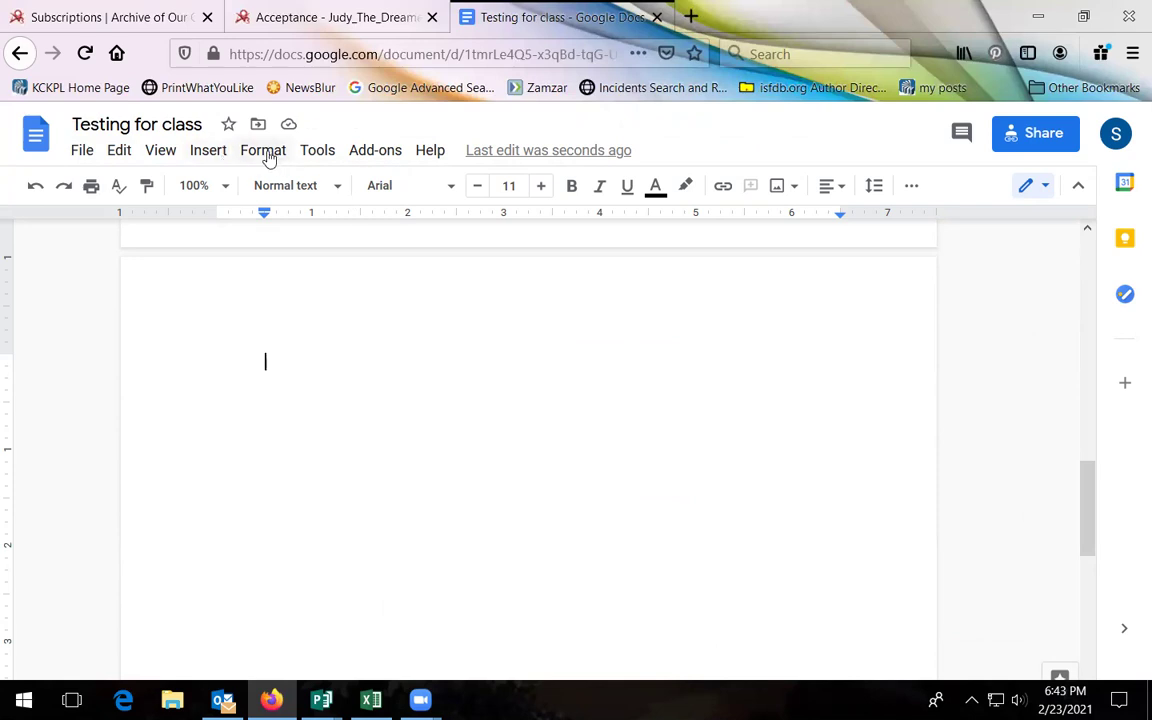
# - Apply strikethrough to the opening paragraph from its second line through its end, and clear the selection
pyautogui.scroll(10, 492, 428)
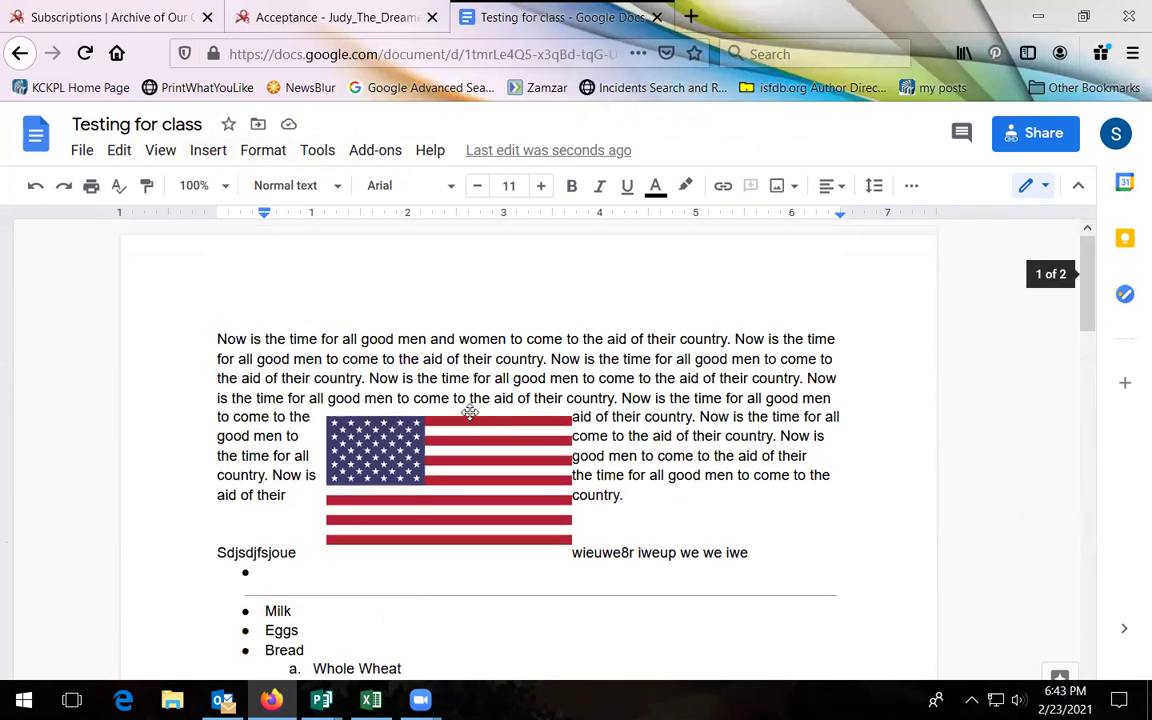
pyautogui.click(285, 158)
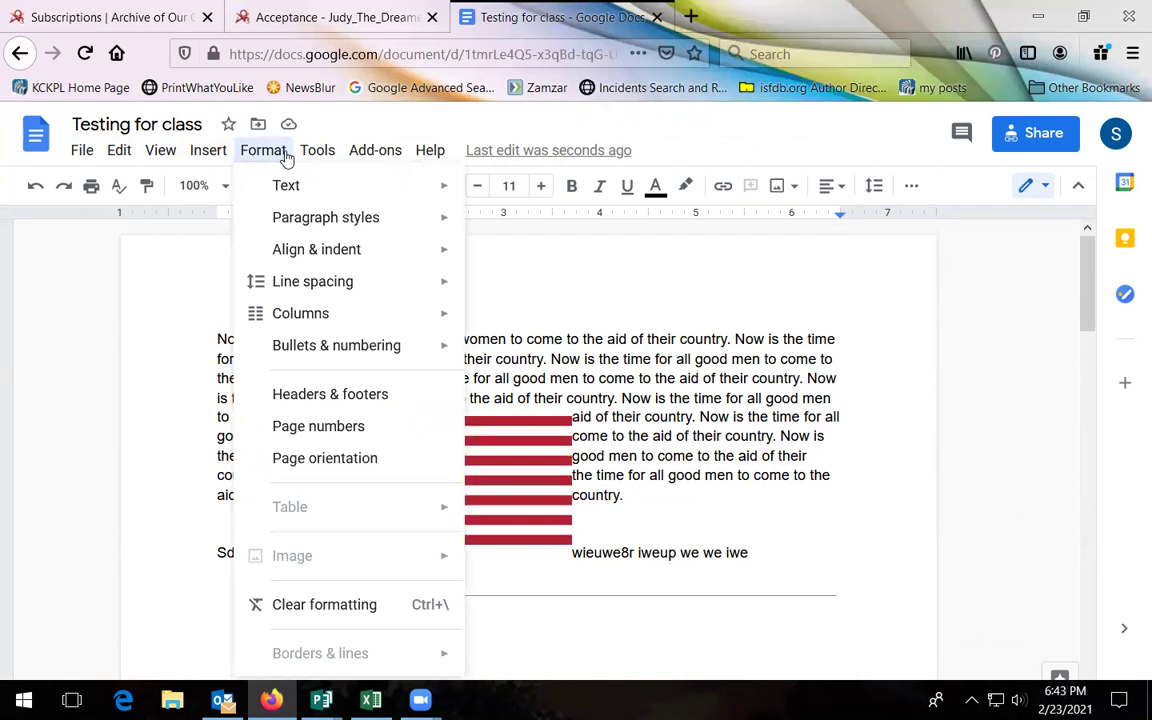
pyautogui.click(608, 136)
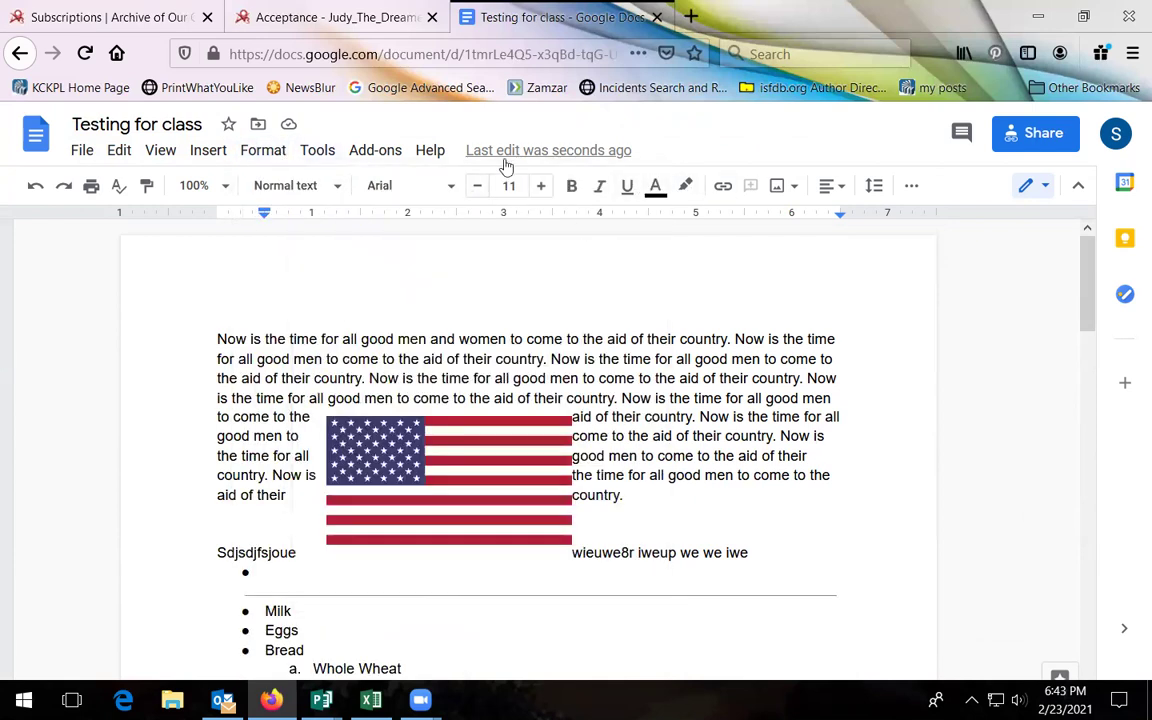
pyautogui.click(288, 160)
pyautogui.moveTo(290, 193)
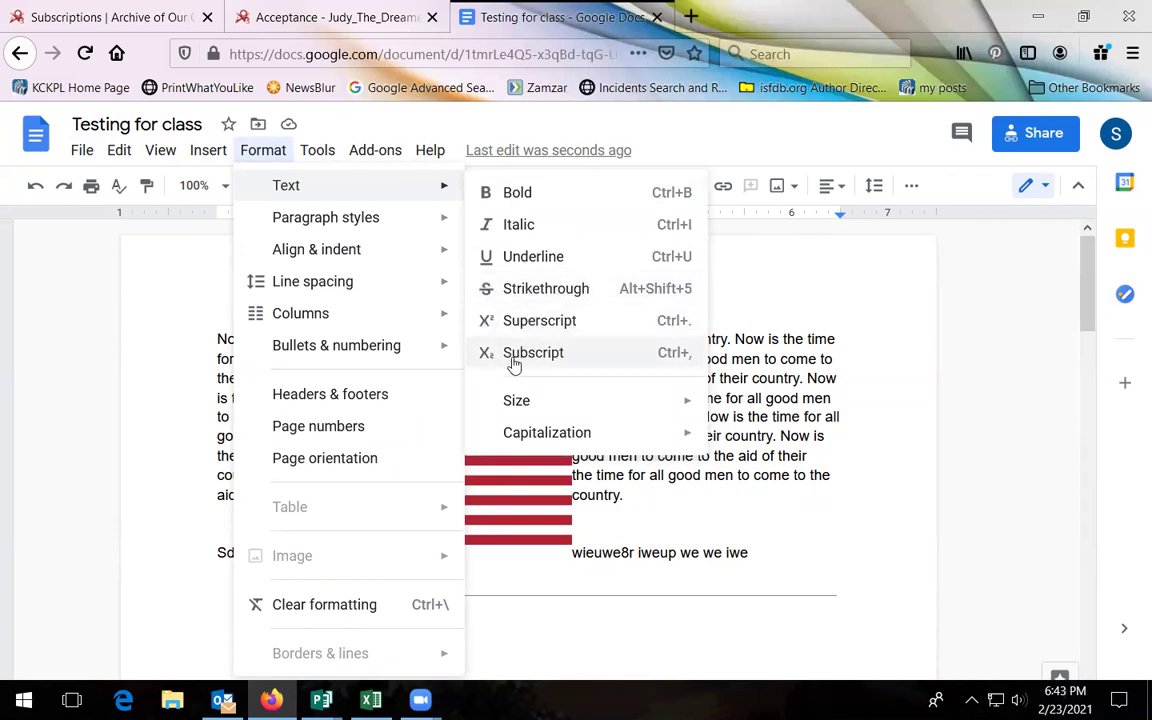
pyautogui.click(512, 289)
pyautogui.moveTo(216, 358); pyautogui.dragTo(625, 484)
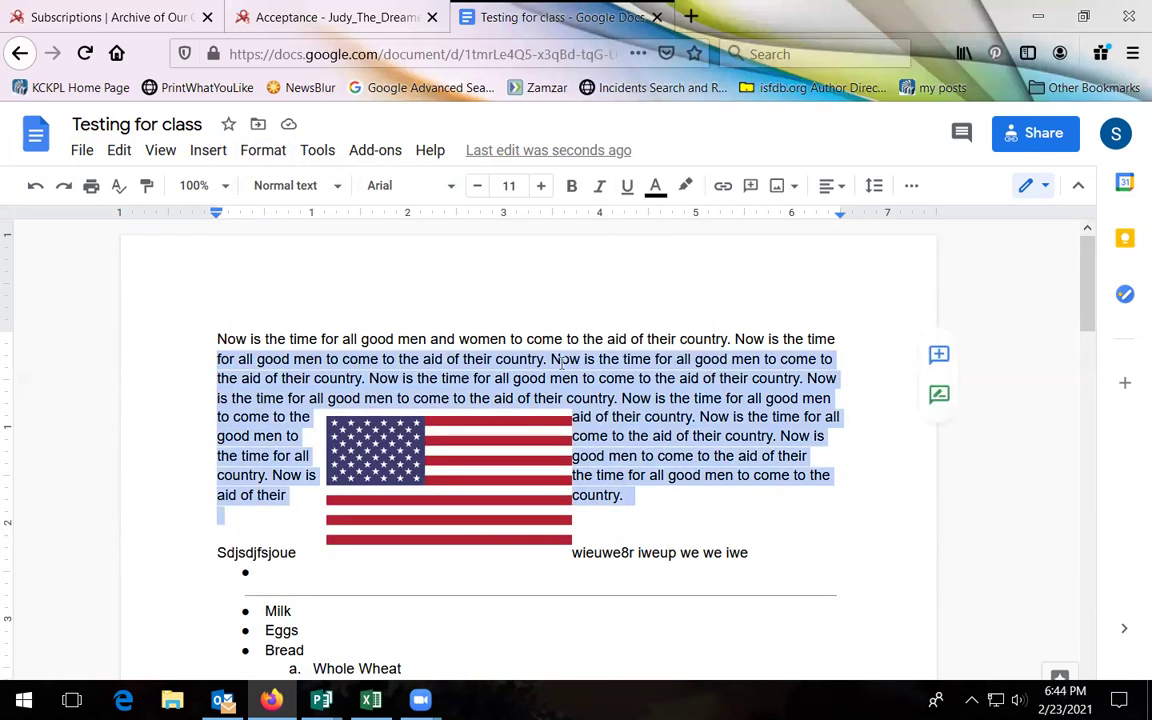
pyautogui.click(257, 152)
pyautogui.moveTo(391, 190)
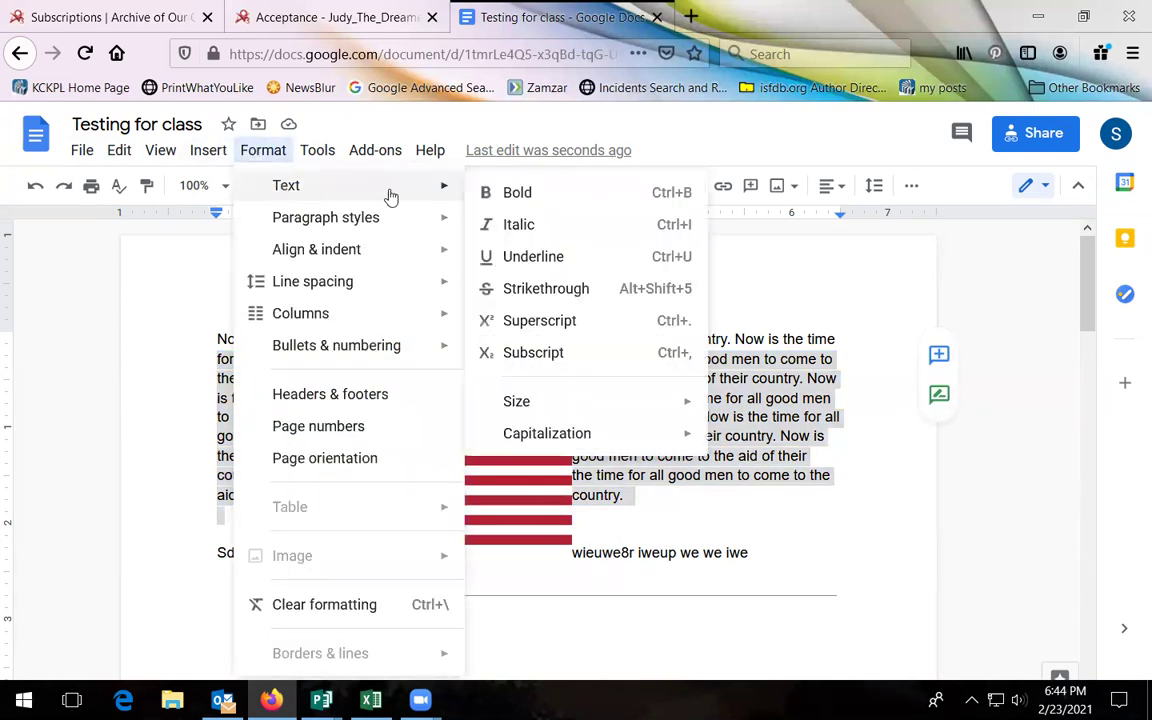
pyautogui.click(509, 288)
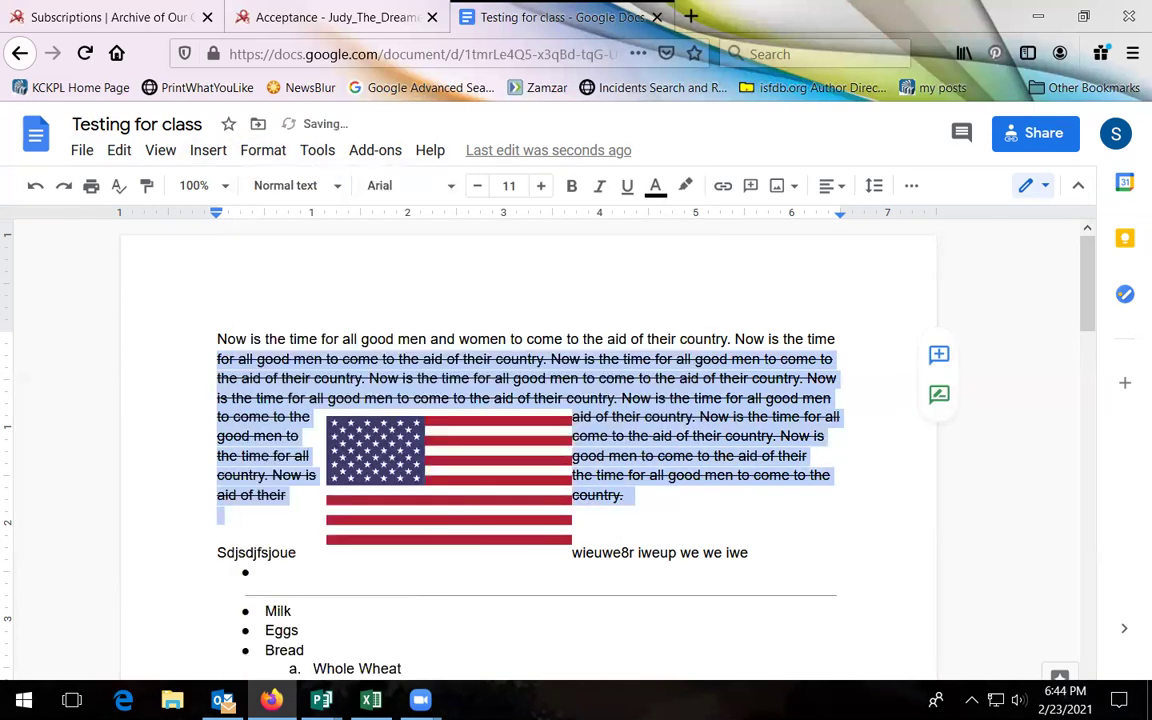
pyautogui.click(689, 563)
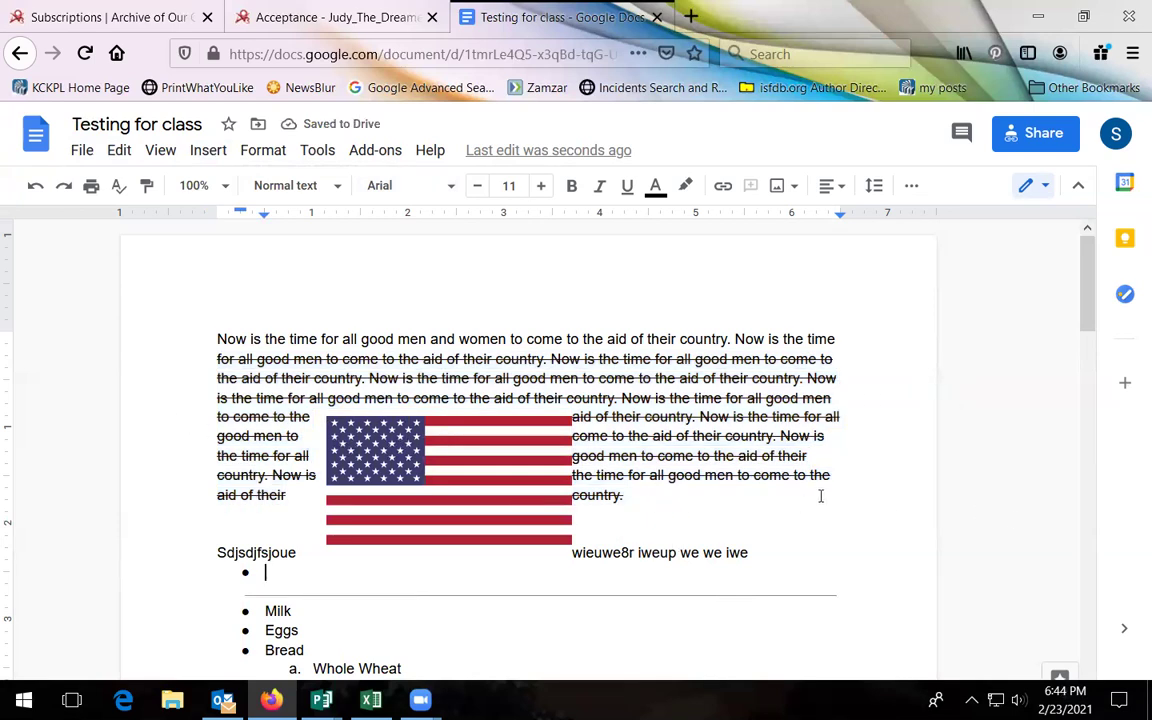
# - Look through the paragraph style options and the alignment and indentation options, comparing them with their toolbar equivalents
pyautogui.click(258, 152)
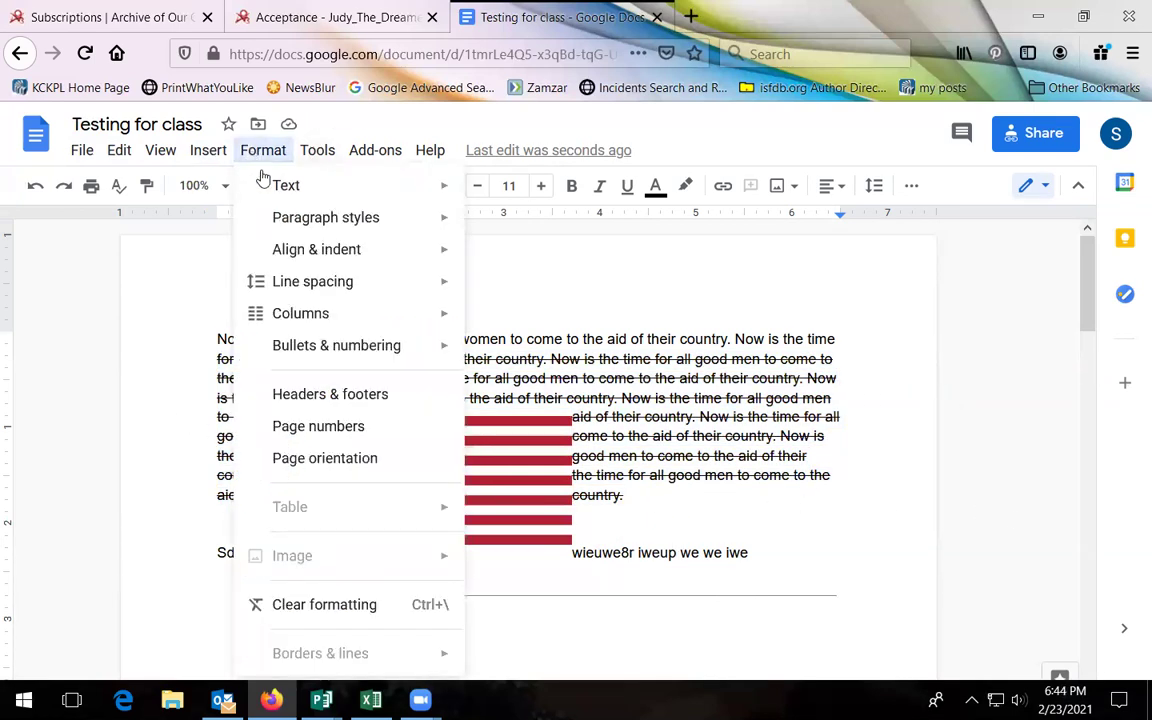
pyautogui.moveTo(298, 228)
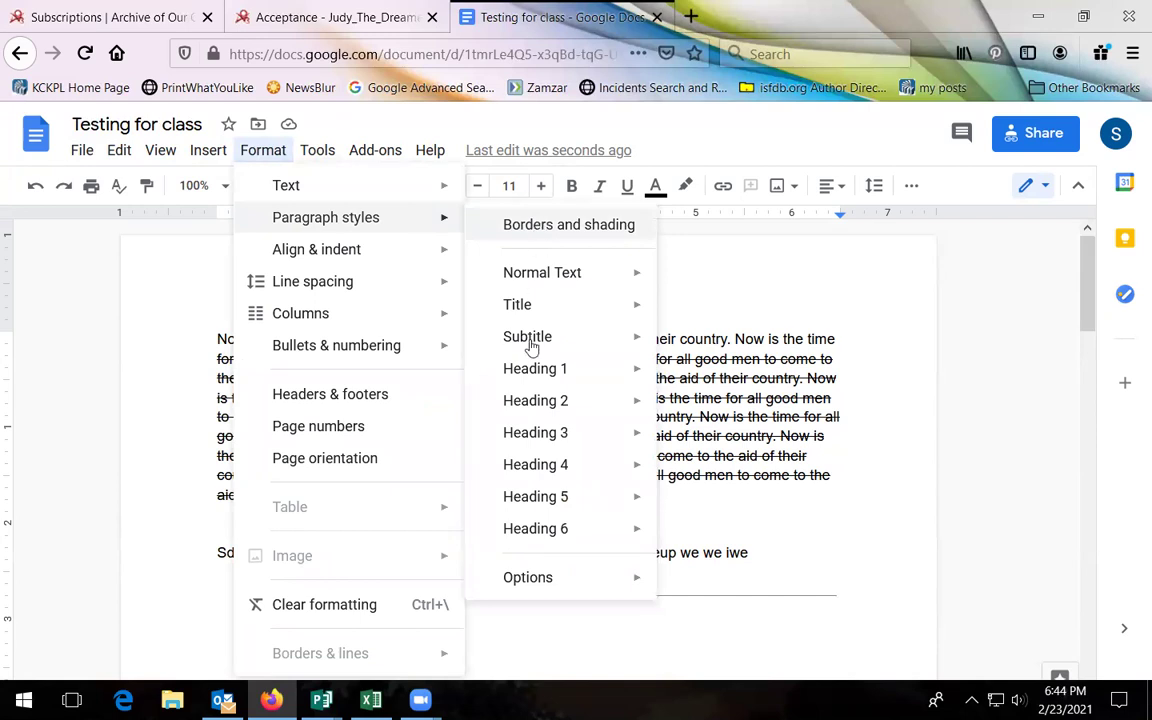
pyautogui.click(676, 260)
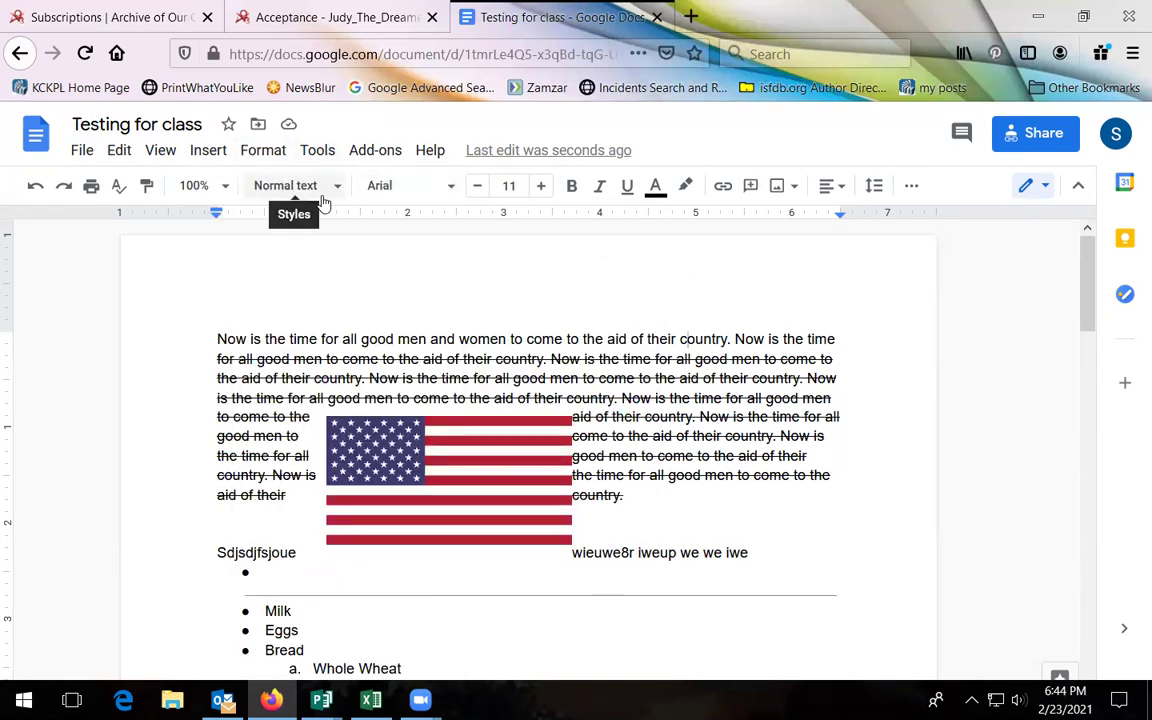
pyautogui.click(268, 185)
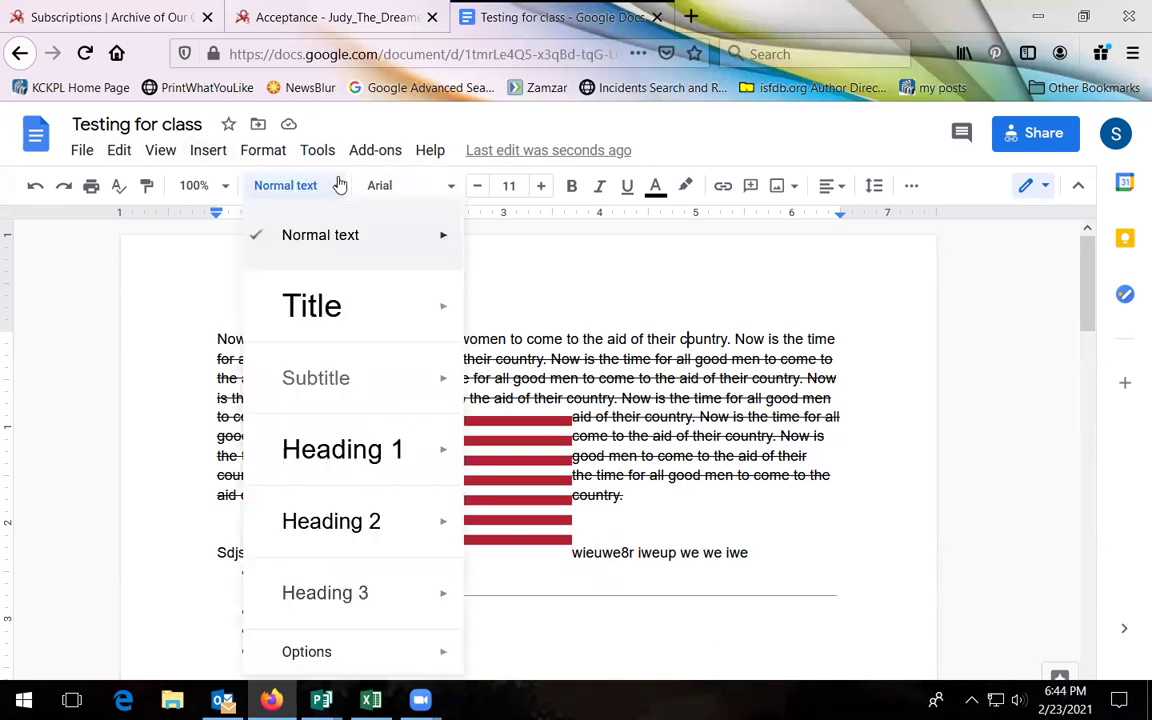
pyautogui.click(270, 185)
pyautogui.click(207, 149)
pyautogui.click(209, 150)
pyautogui.click(262, 150)
pyautogui.moveTo(303, 216)
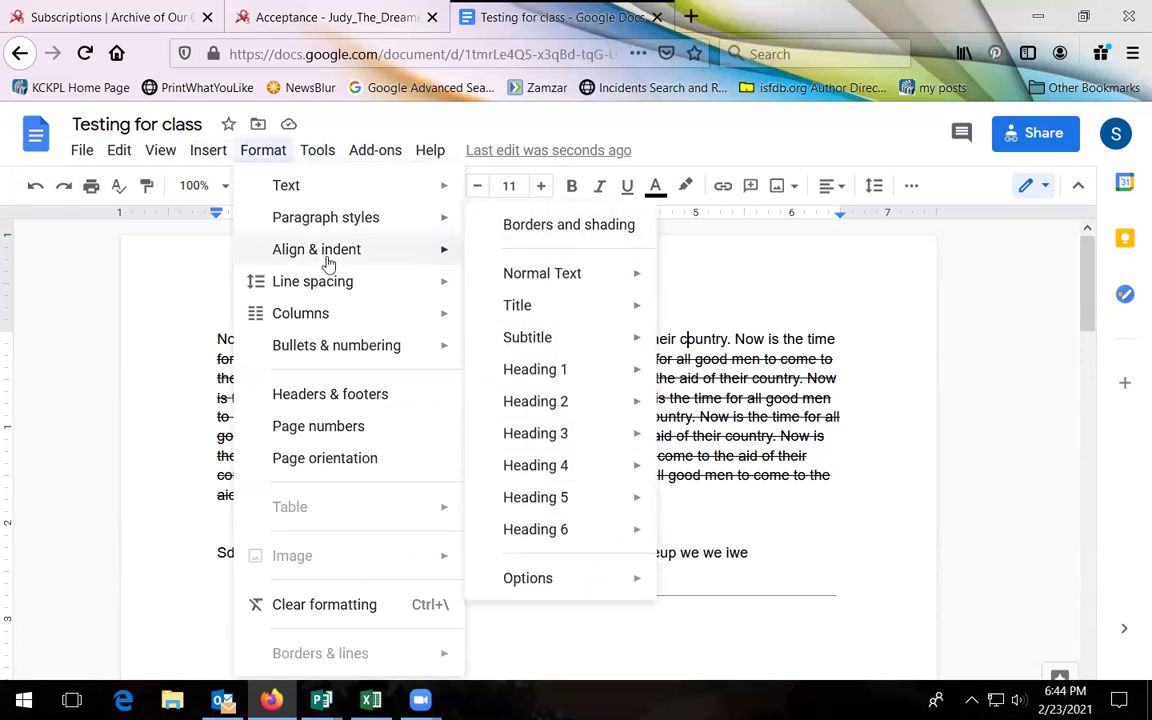
pyautogui.moveTo(331, 254)
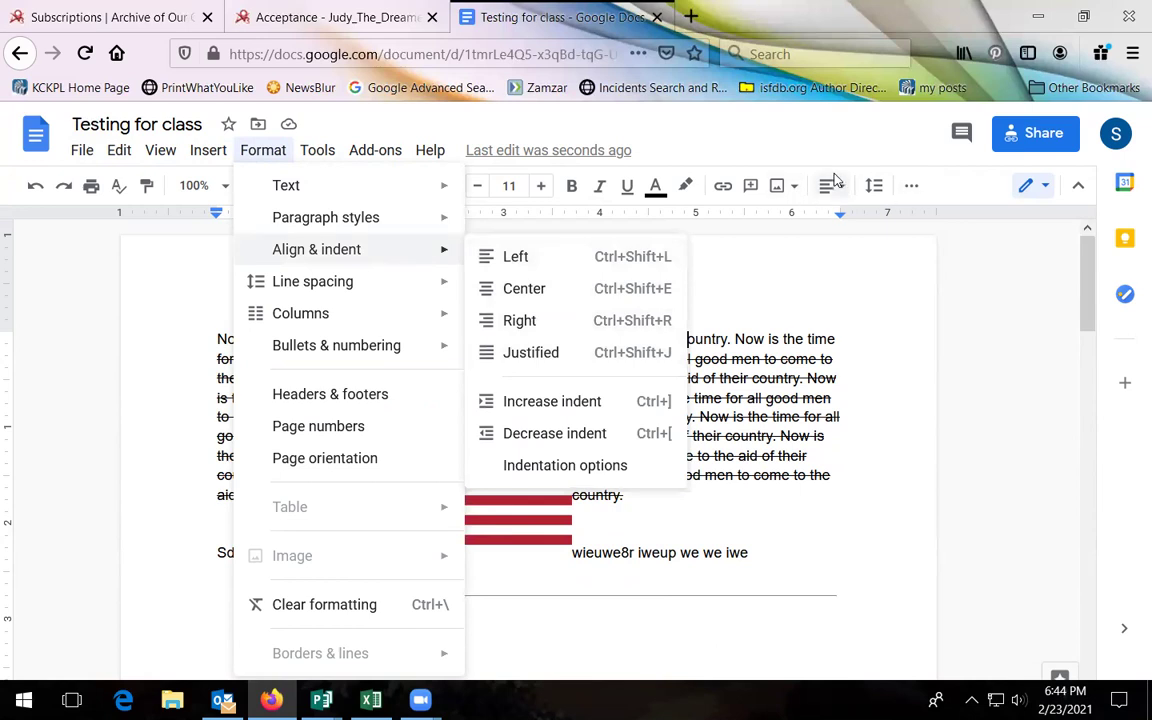
pyautogui.click(911, 186)
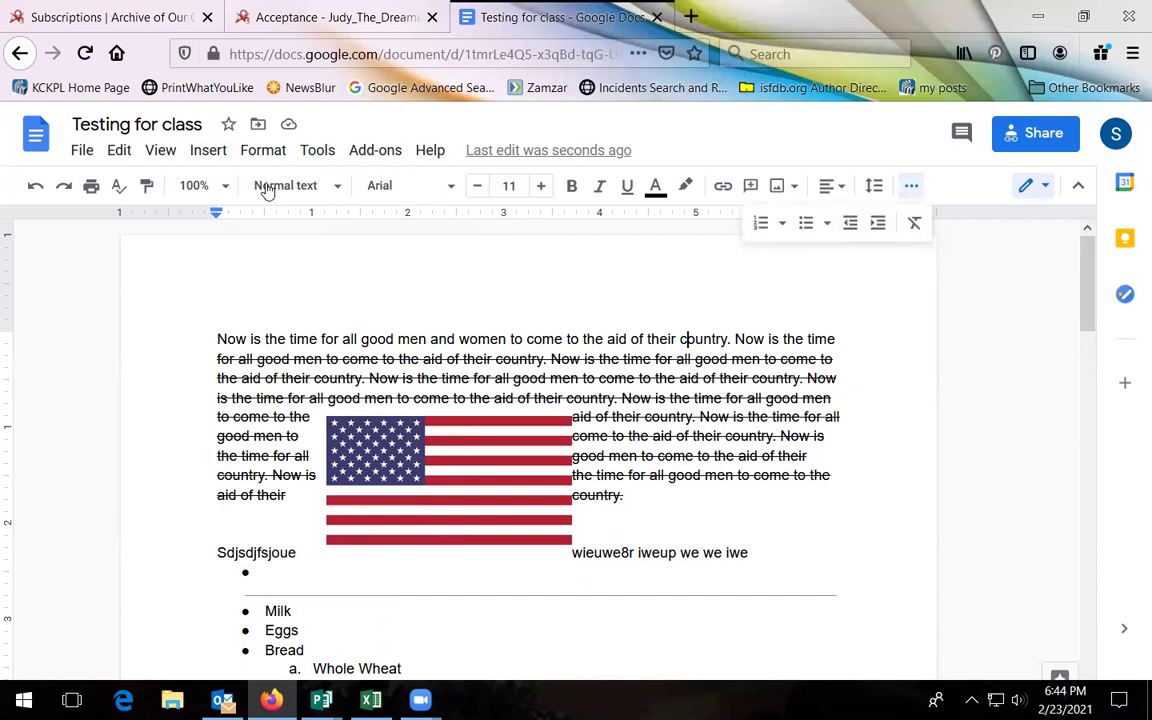
# - Try laying the document out in two columns without a text selection, and undo the column change
pyautogui.click(258, 152)
pyautogui.moveTo(326, 290)
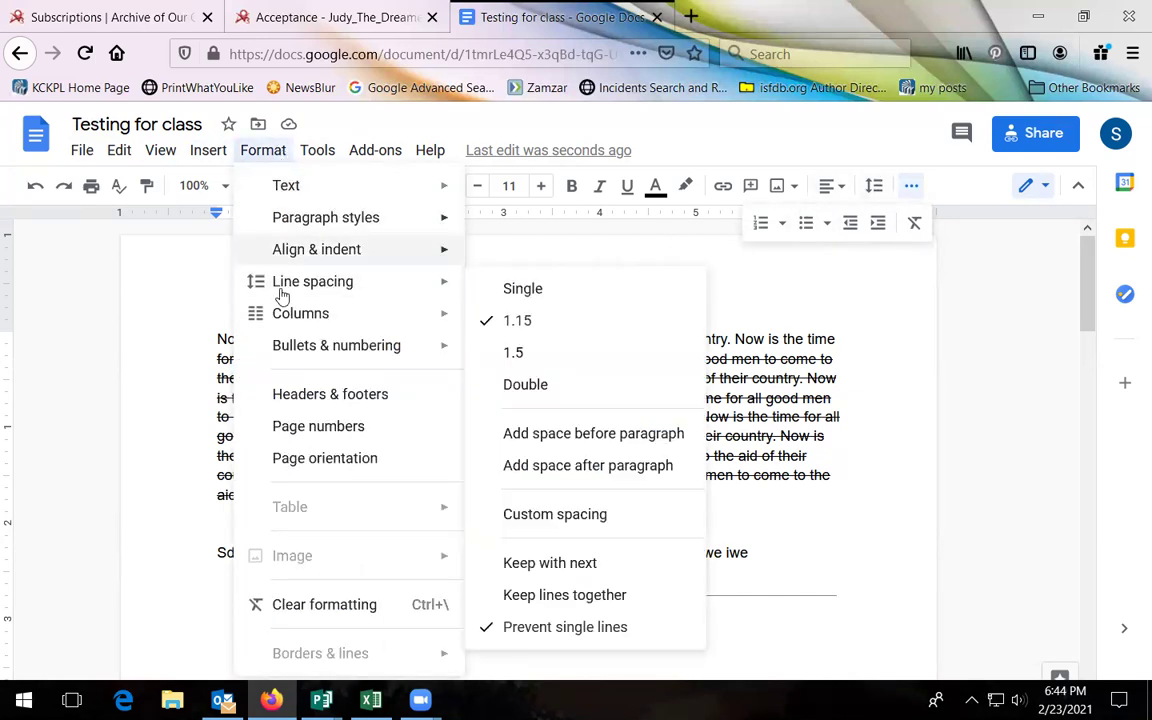
pyautogui.moveTo(330, 316)
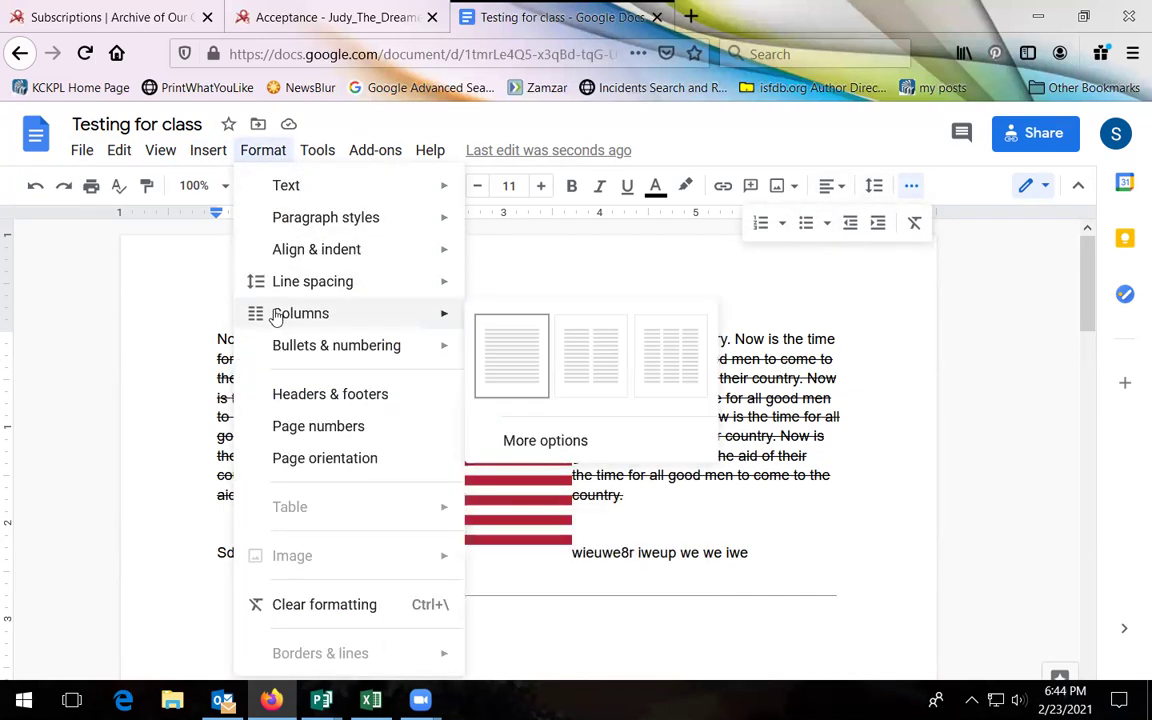
pyautogui.click(585, 360)
pyautogui.scroll(-5, 614, 362)
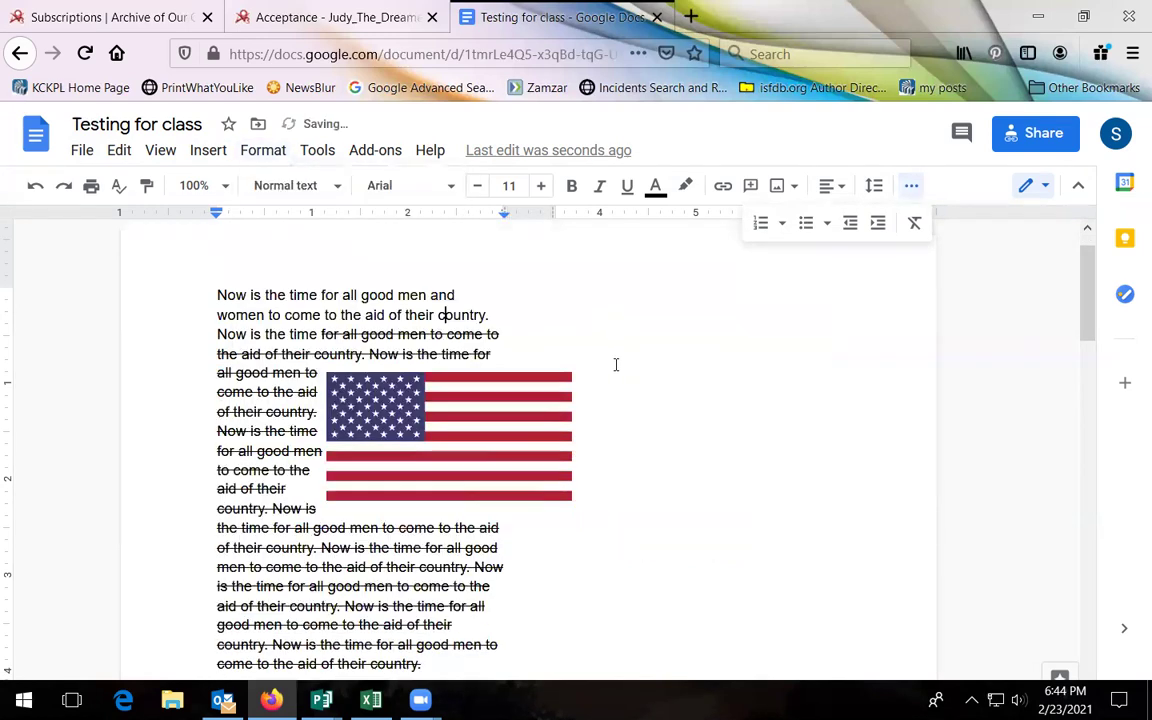
pyautogui.click(35, 185)
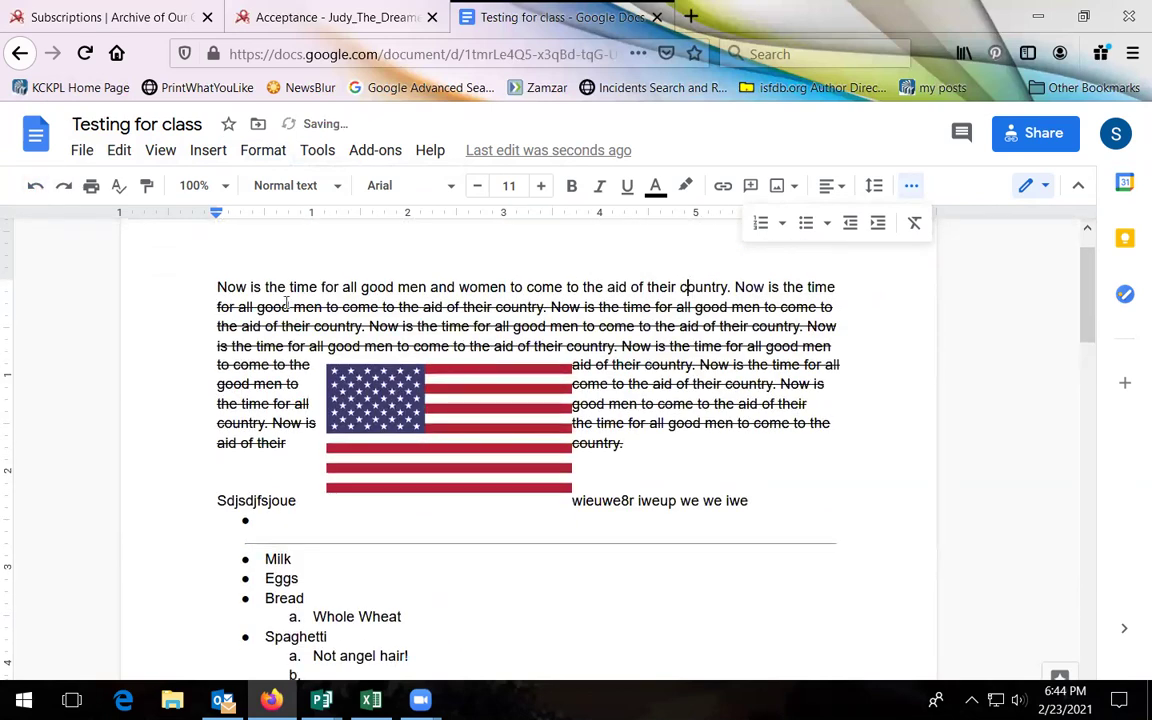
# - Select the entire opening paragraph, lay out only that paragraph in two columns, and clear the selection
pyautogui.scroll(-3, 555, 406)
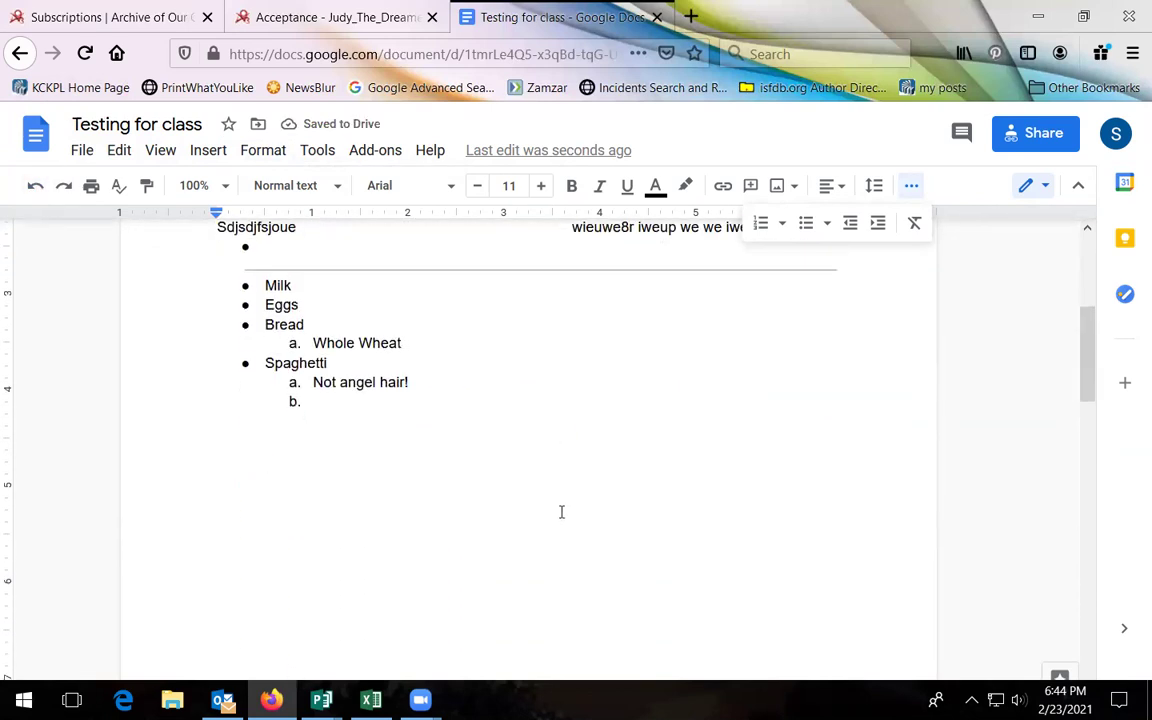
pyautogui.scroll(4, 560, 509)
pyautogui.moveTo(217, 359); pyautogui.dragTo(648, 497)
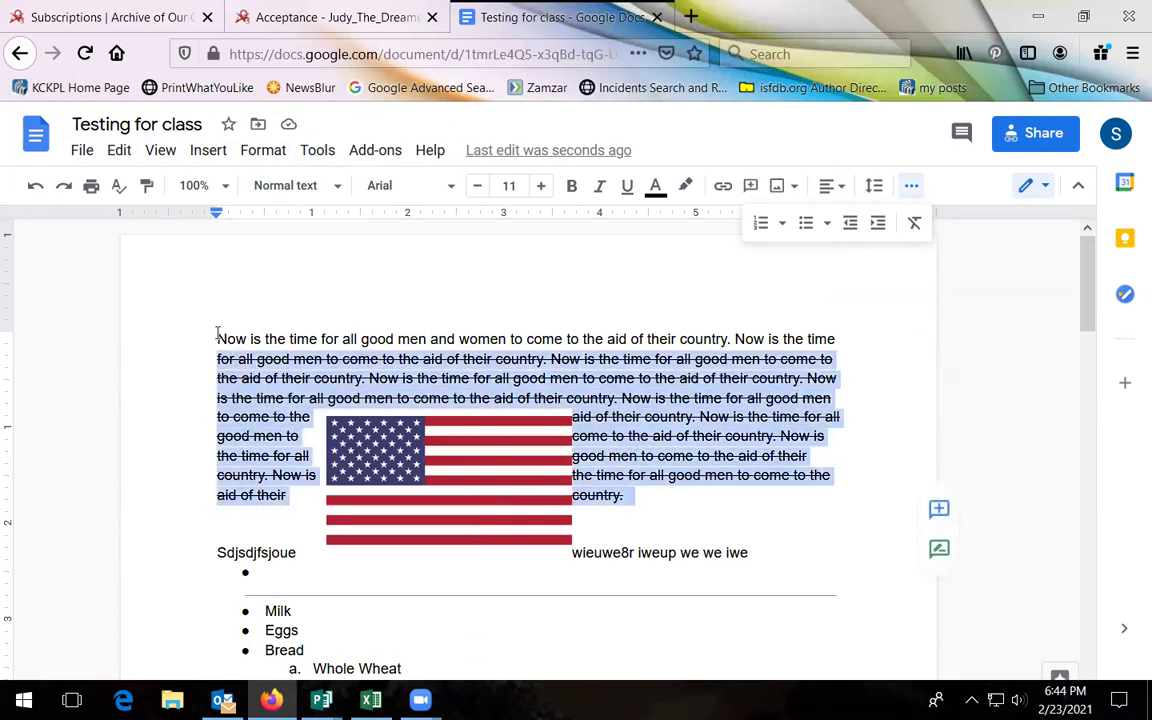
pyautogui.moveTo(213, 321); pyautogui.dragTo(213, 313)
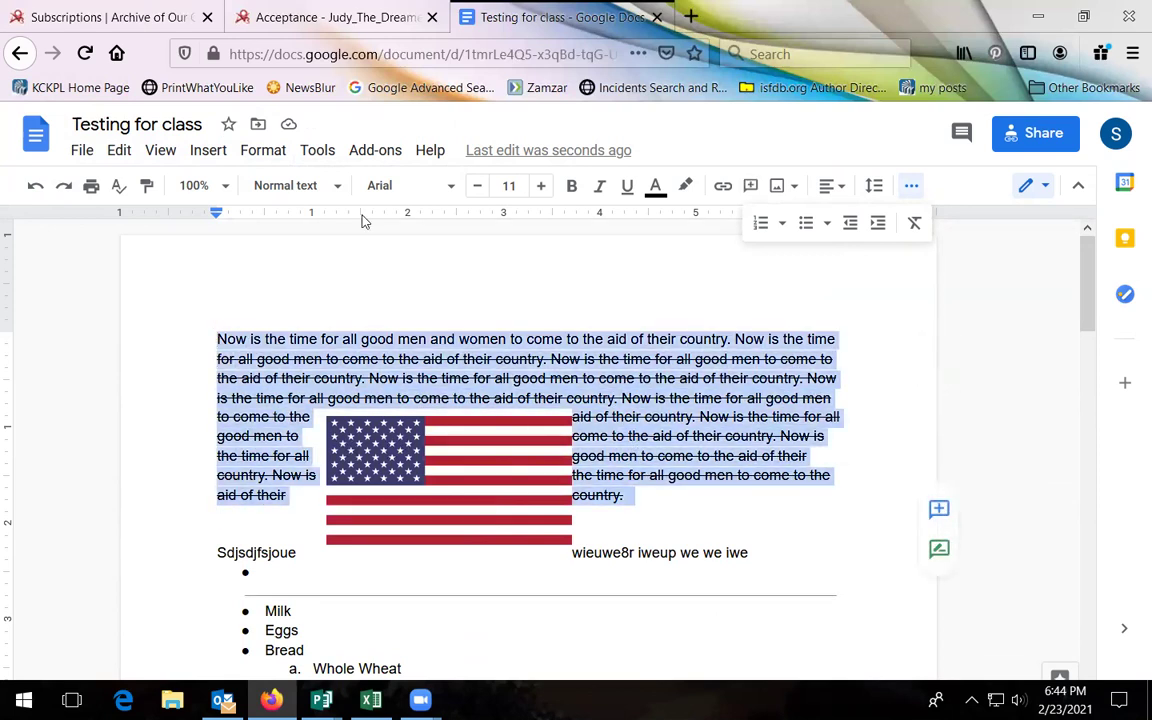
pyautogui.click(274, 156)
pyautogui.moveTo(343, 316)
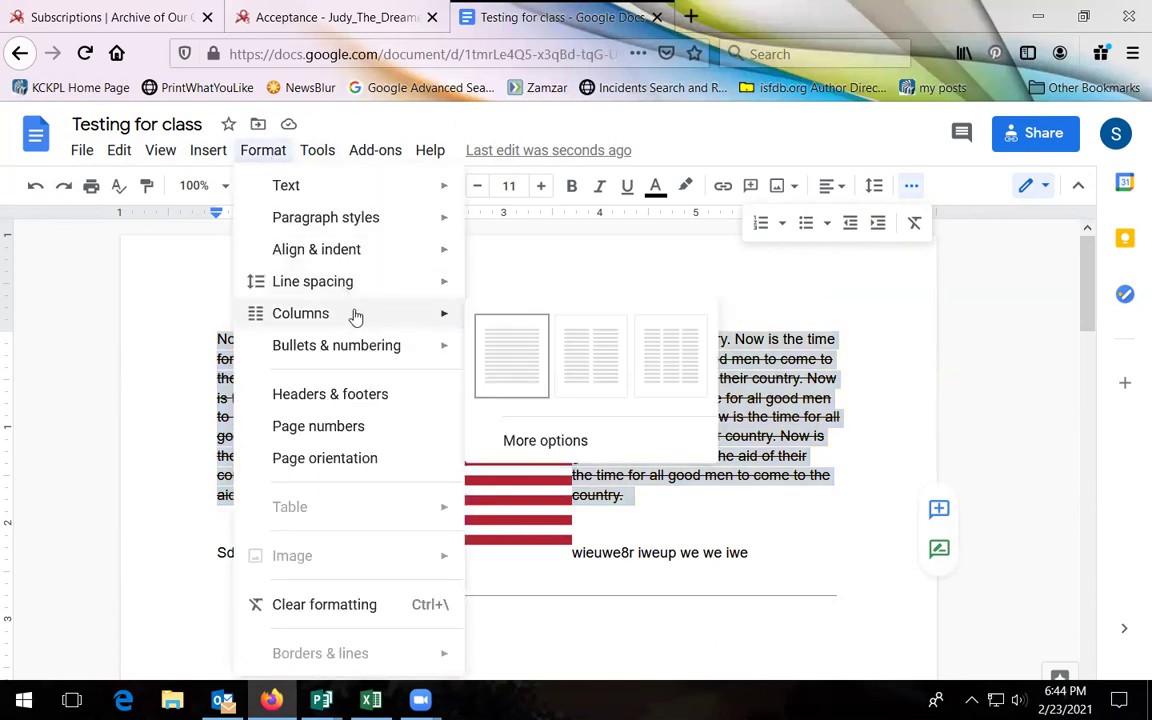
pyautogui.click(583, 358)
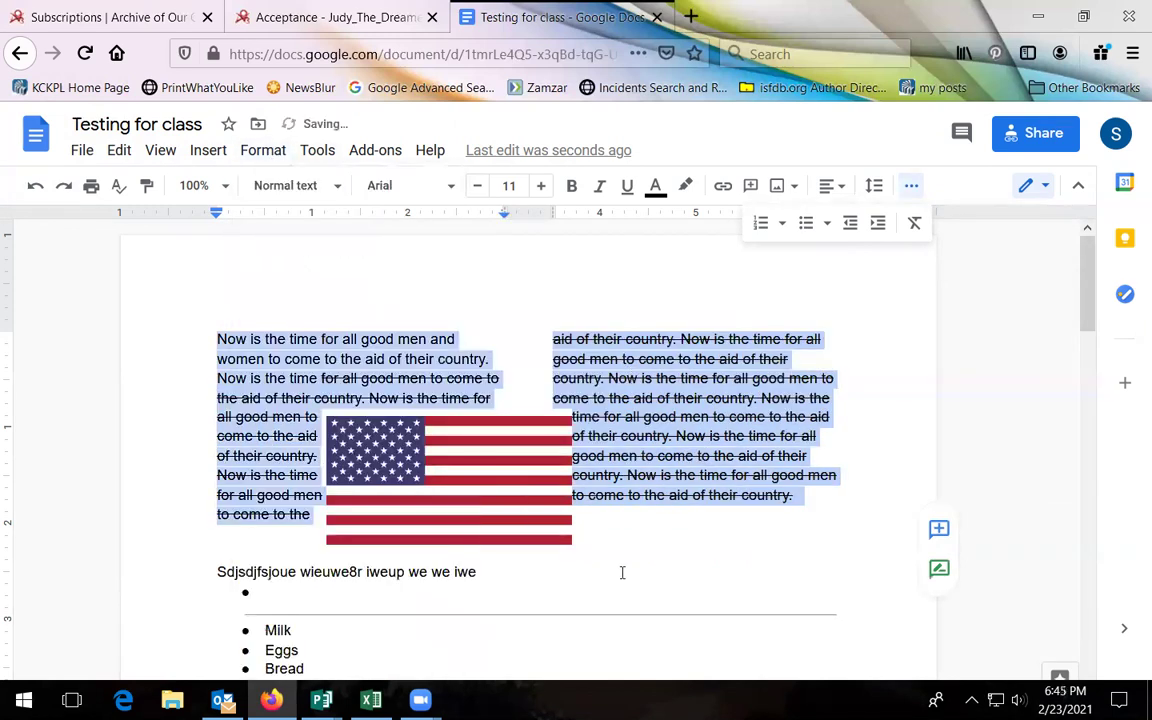
pyautogui.click(405, 609)
pyautogui.scroll(-5, 405, 560)
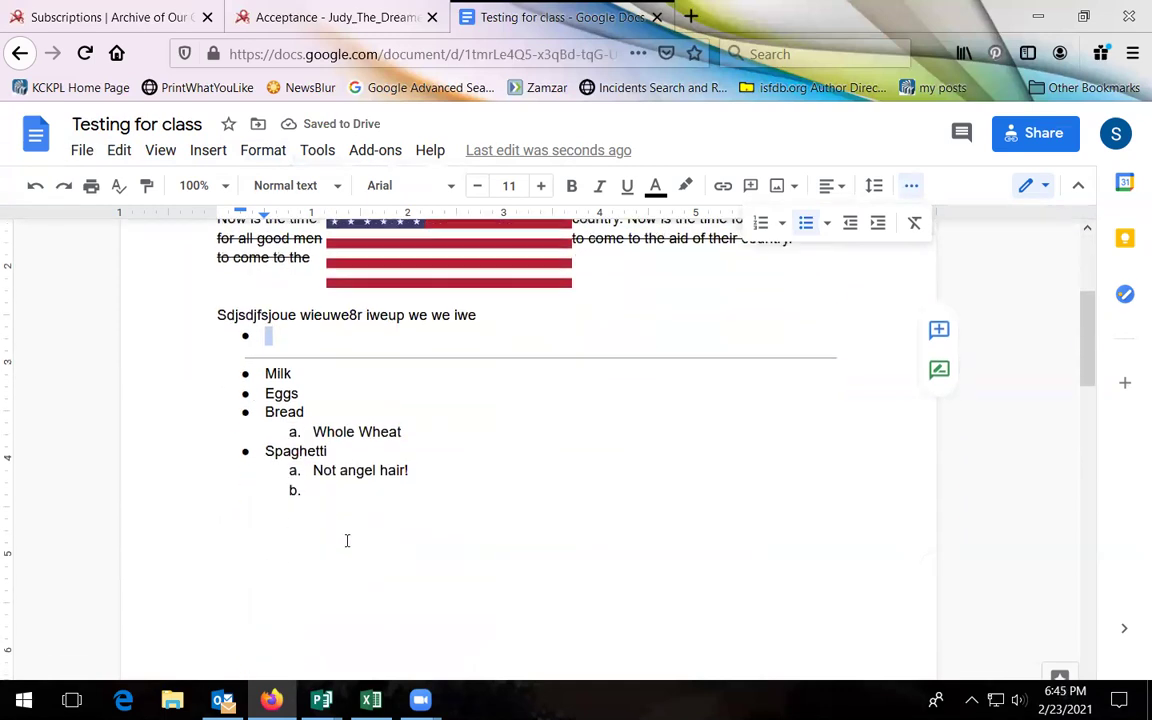
pyautogui.scroll(5, 410, 520)
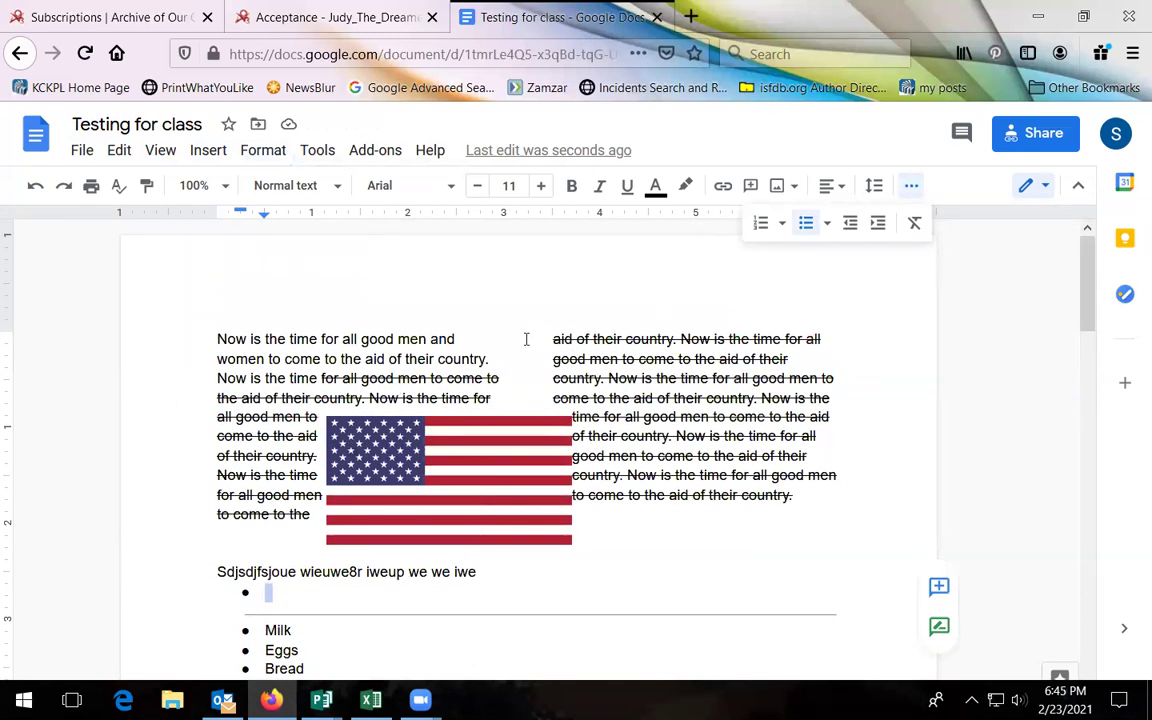
# - Move the flag image up and to the right so it sits between the two text columns, and deselect it
pyautogui.click(540, 442)
pyautogui.moveTo(540, 442); pyautogui.dragTo(580, 423)
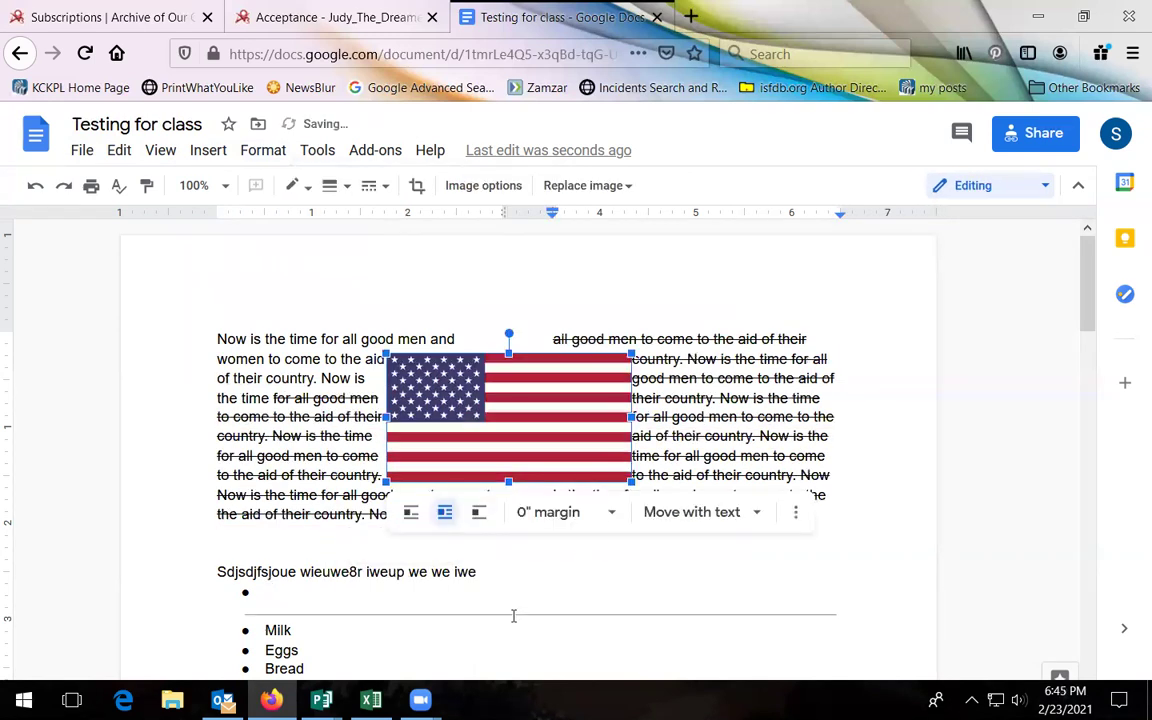
pyautogui.click(827, 569)
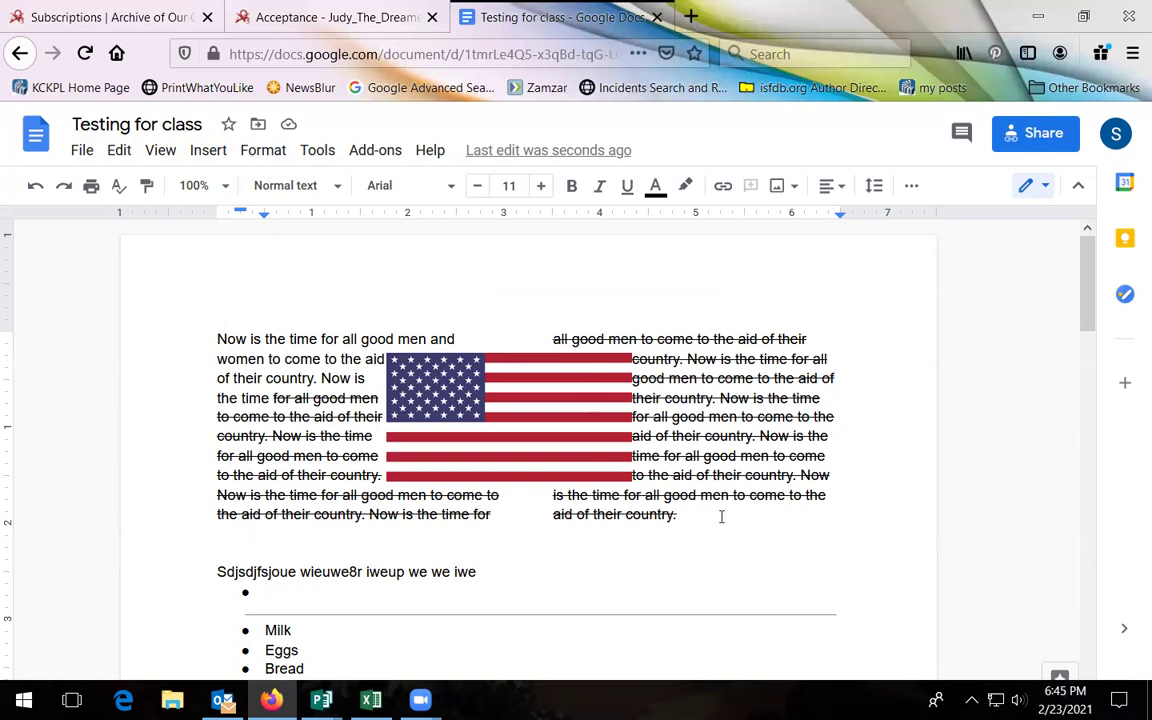
# - Look through the column layouts and the bullets and numbering options, and show the additional list and indentation controls
pyautogui.click(268, 153)
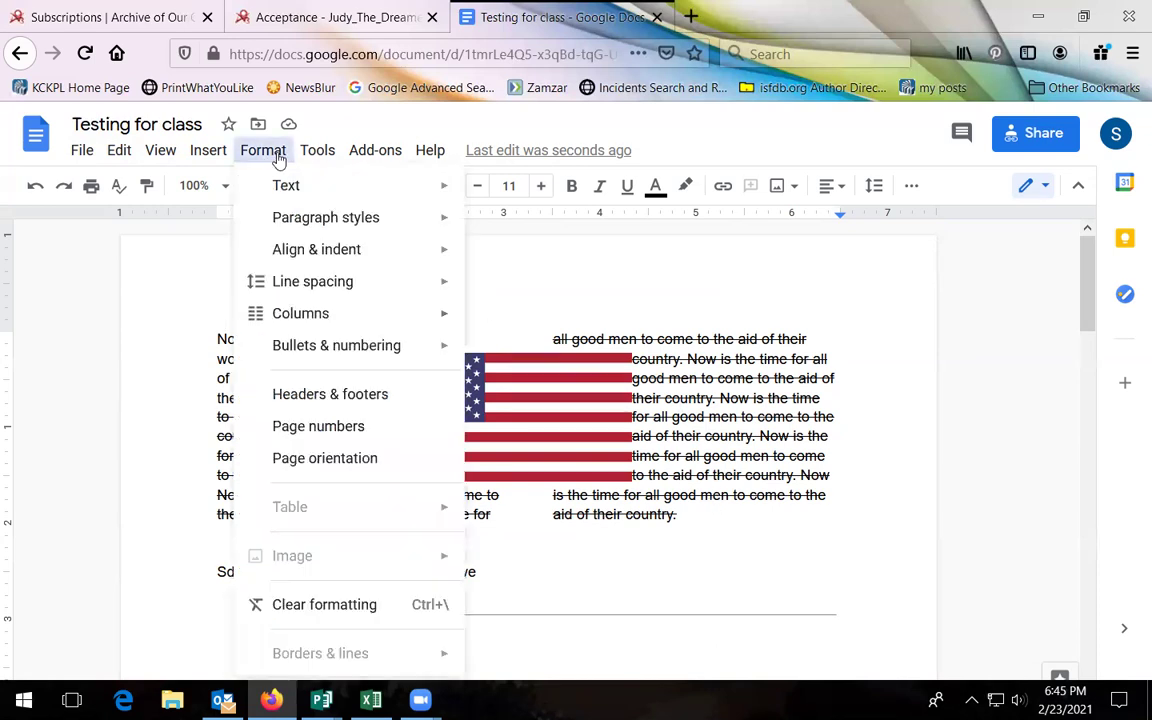
pyautogui.moveTo(319, 314)
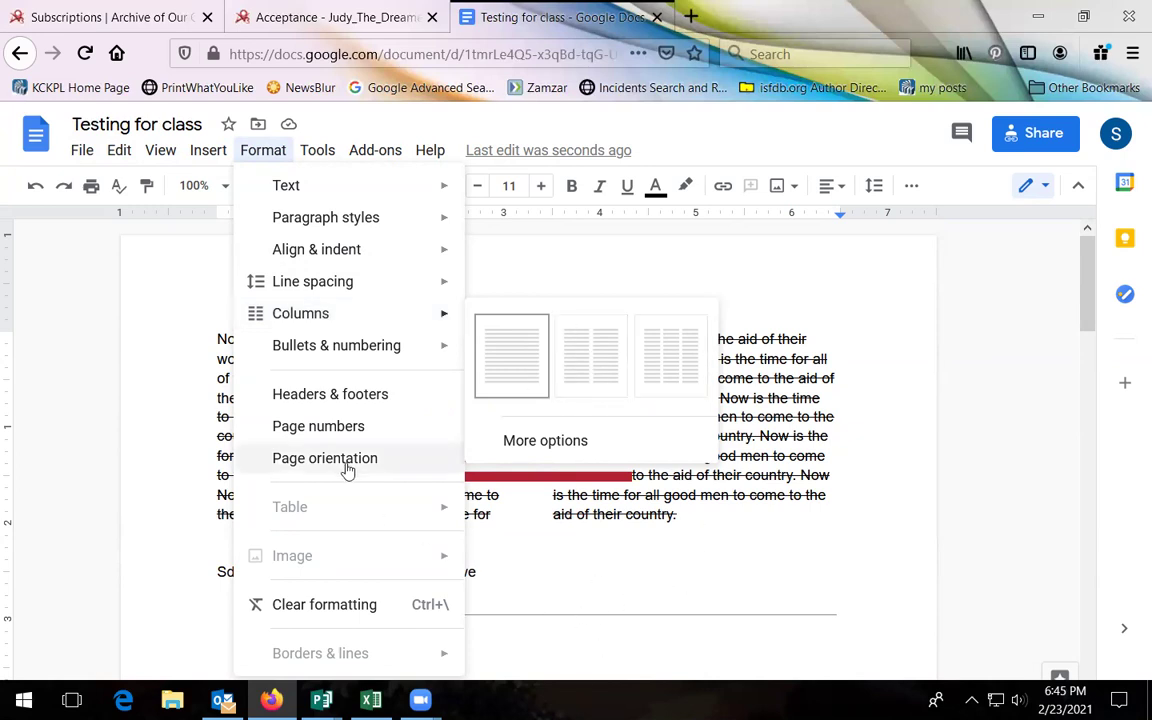
pyautogui.moveTo(356, 348)
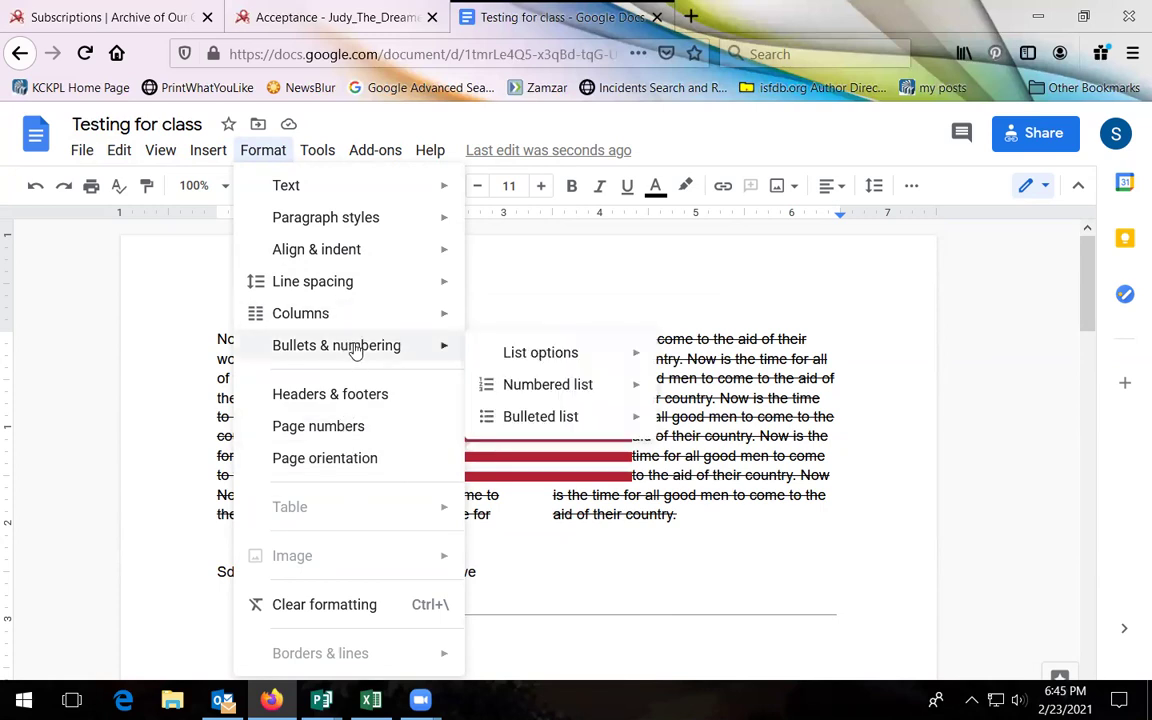
pyautogui.click(912, 186)
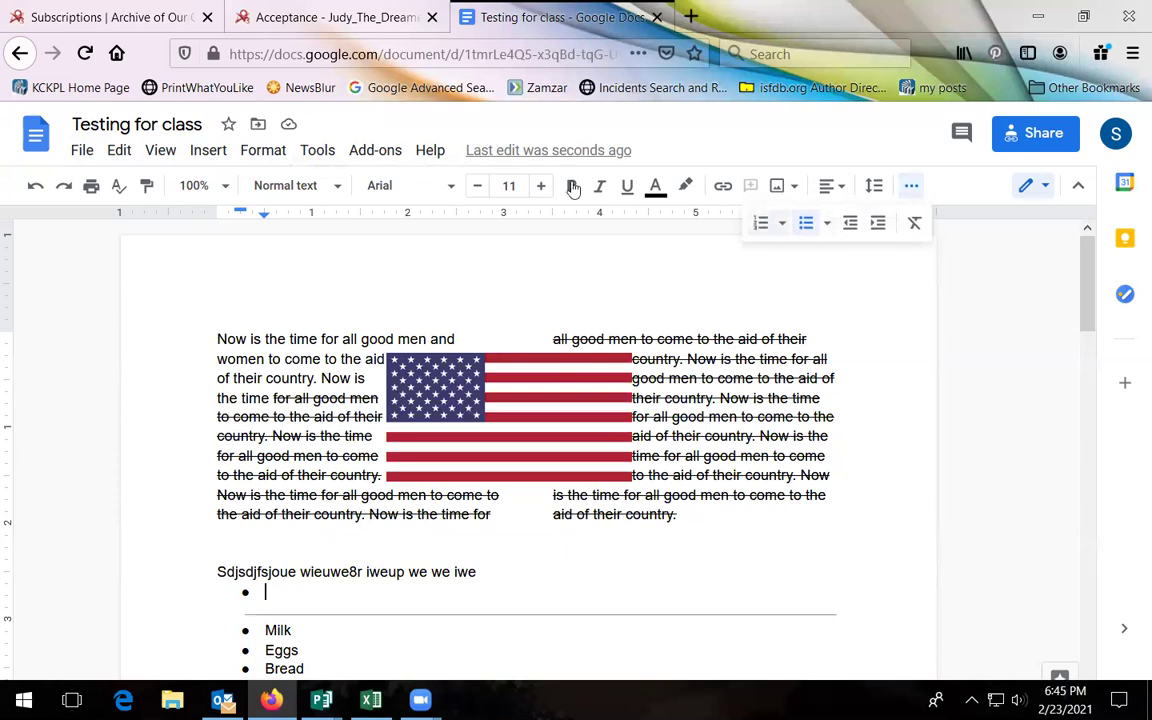
# - Review the header and footer margin and layout settings for the current section, and close them without applying changes
pyautogui.click(258, 152)
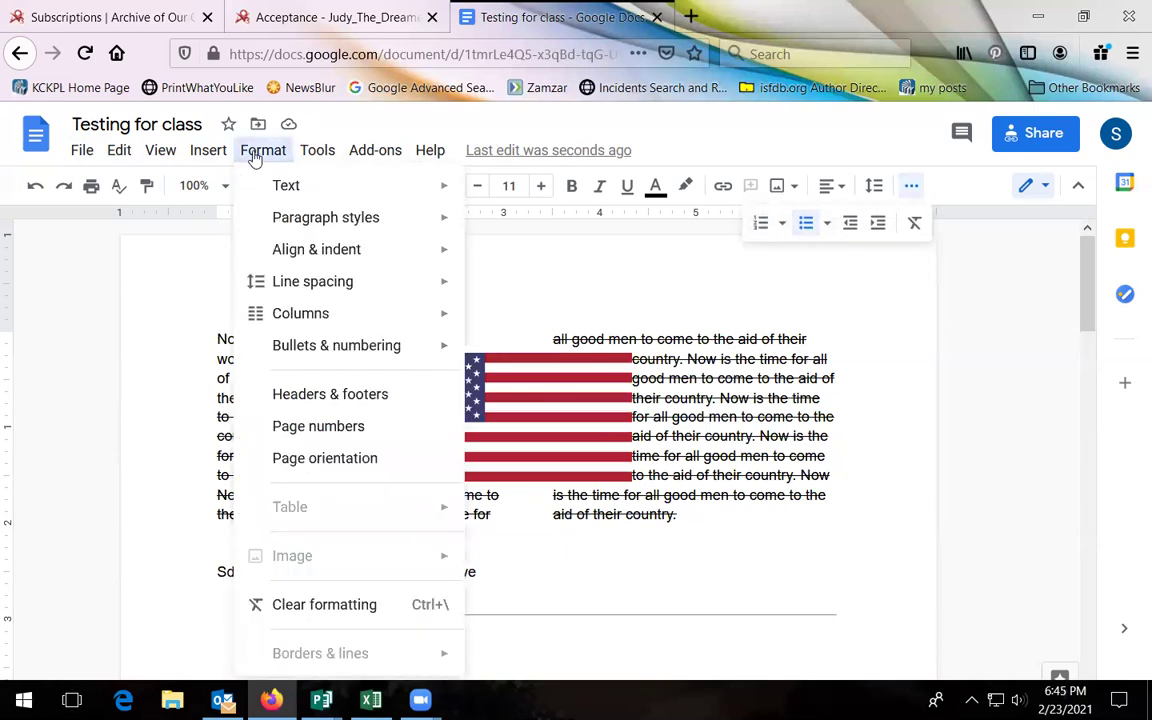
pyautogui.click(345, 396)
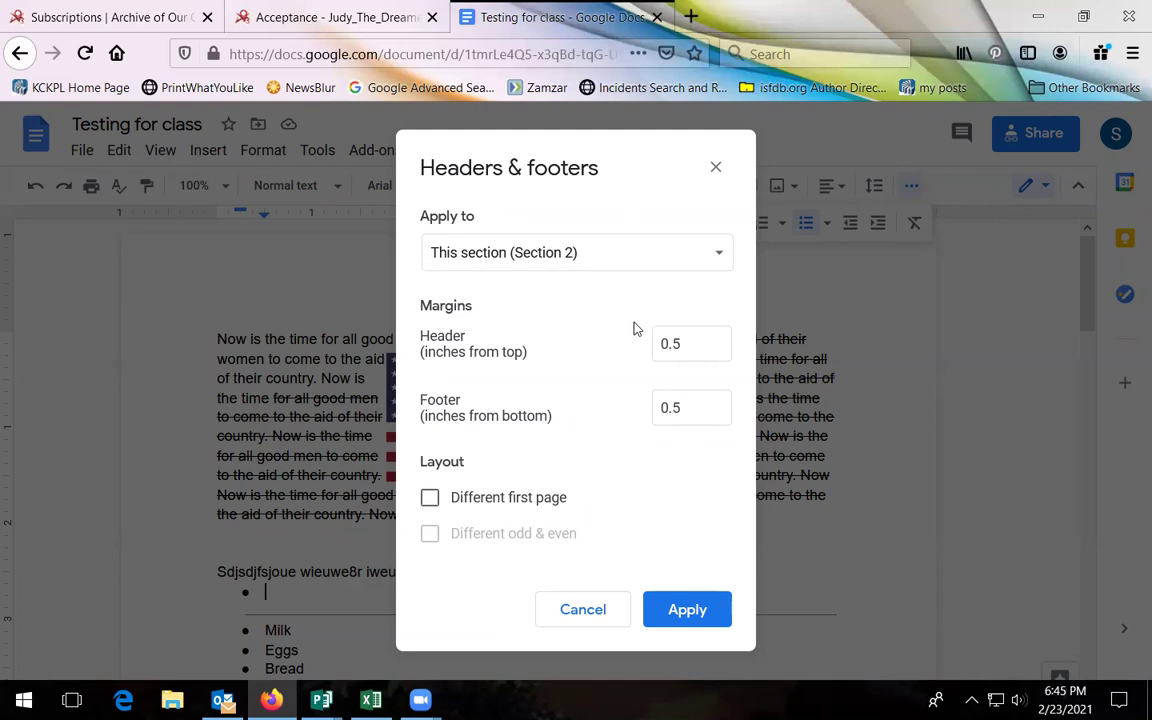
pyautogui.click(679, 411)
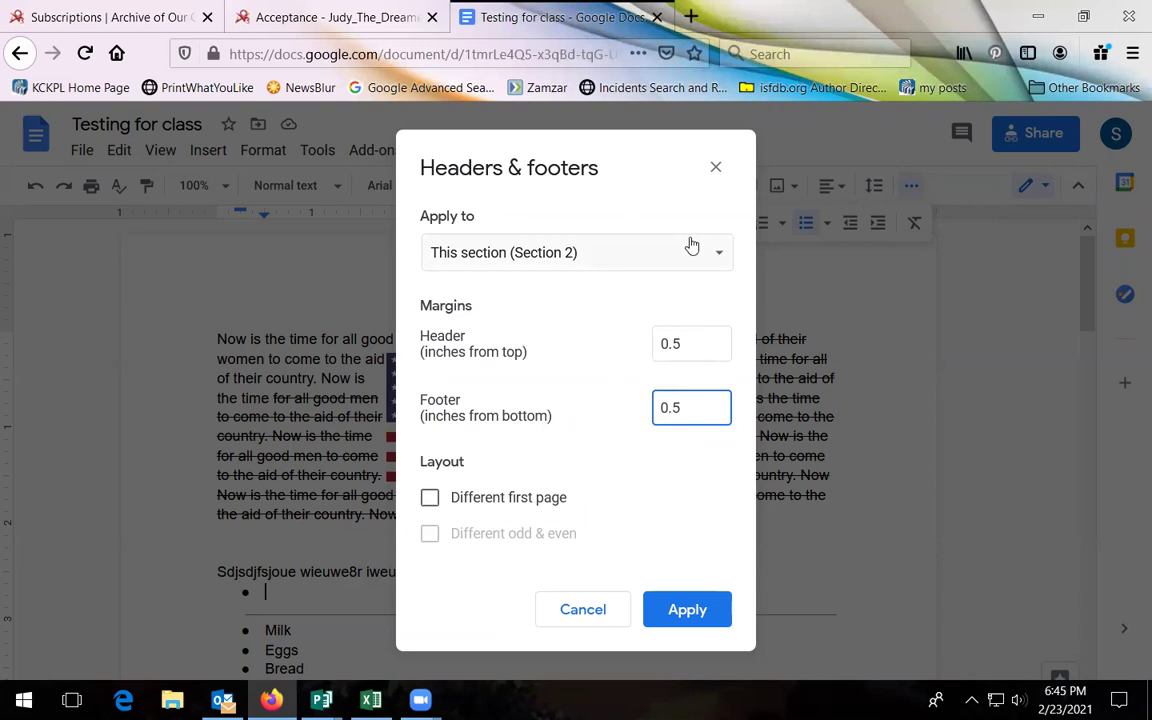
pyautogui.click(715, 168)
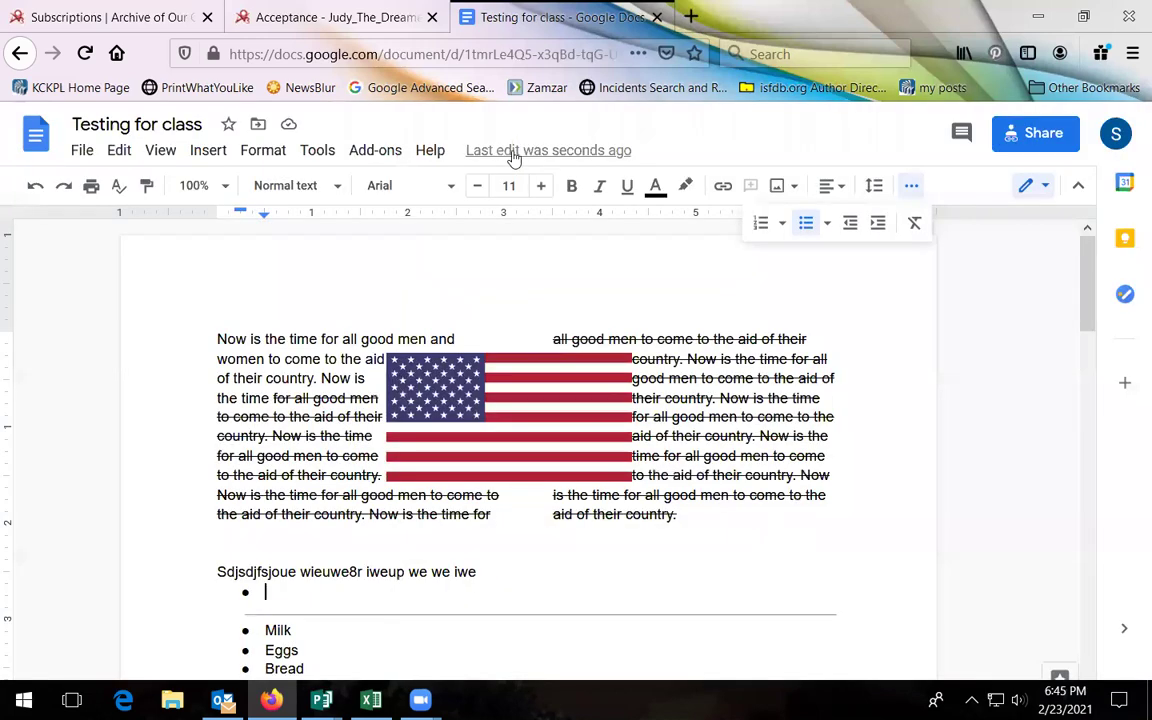
# - Review the page number settings, trying the Start at numbering option for this section, and close them without applying
pyautogui.click(264, 150)
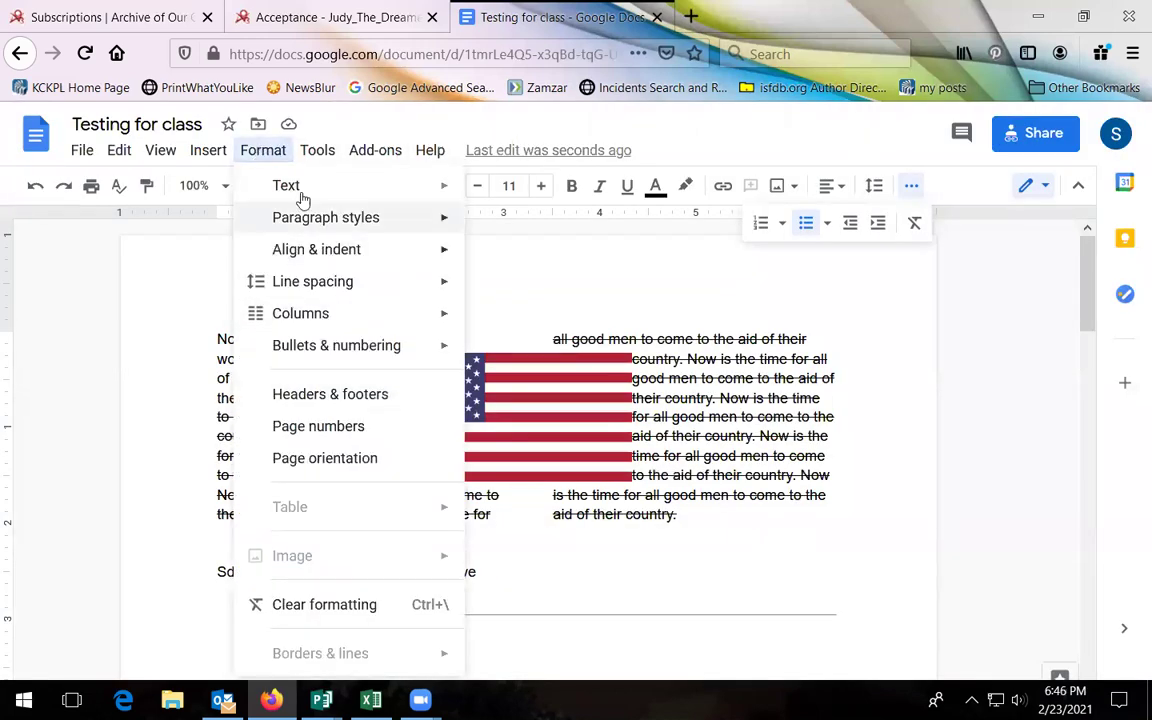
pyautogui.click(335, 436)
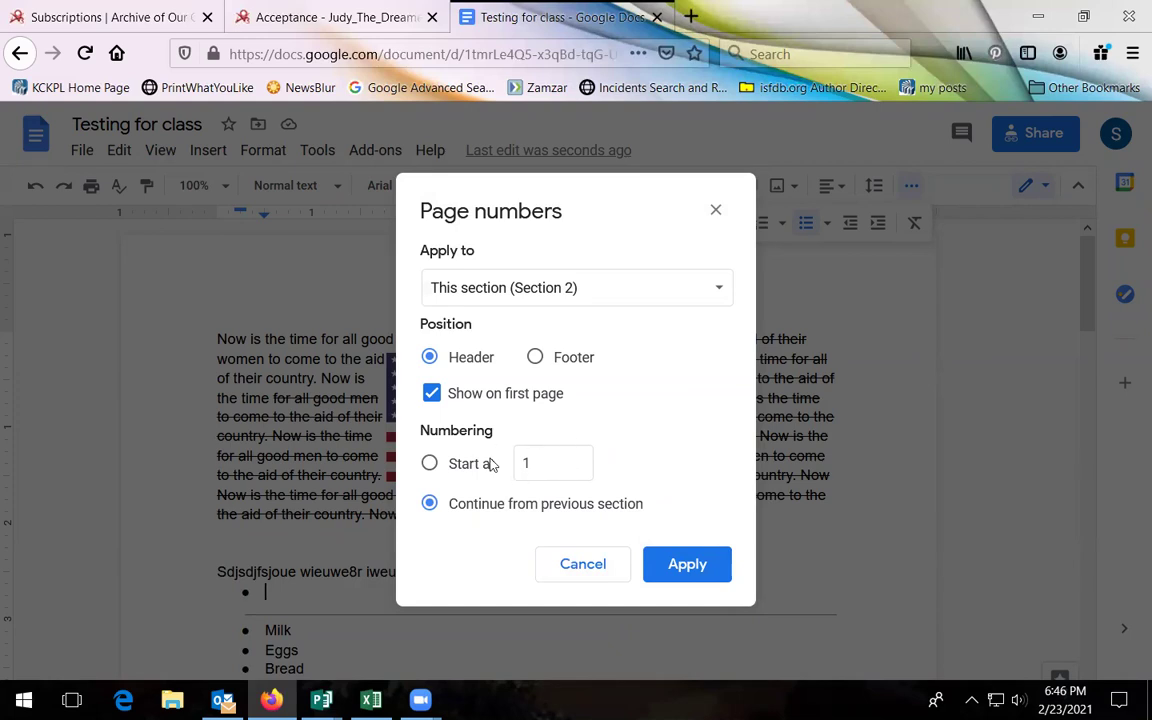
pyautogui.click(545, 463)
pyautogui.moveTo(540, 463); pyautogui.dragTo(514, 470)
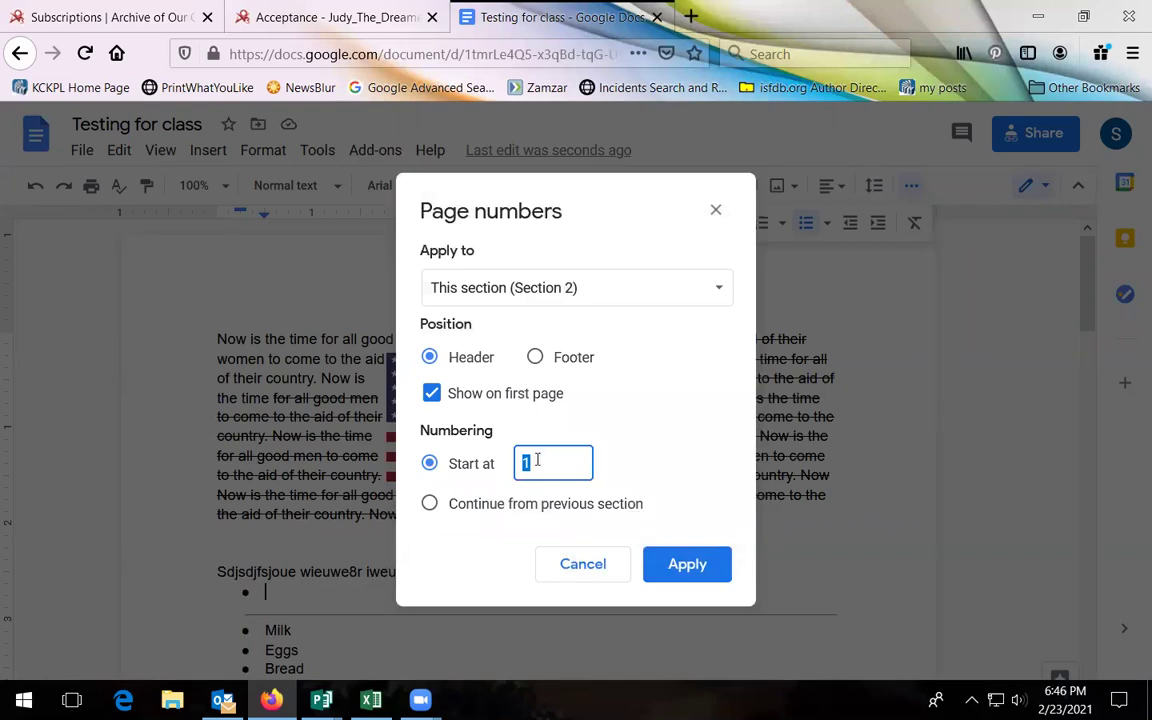
pyautogui.click(715, 213)
# - Examine the formatting options for the selected flag image, including cropping, replacing and image options, and compare them with their toolbar equivalents
pyautogui.click(278, 154)
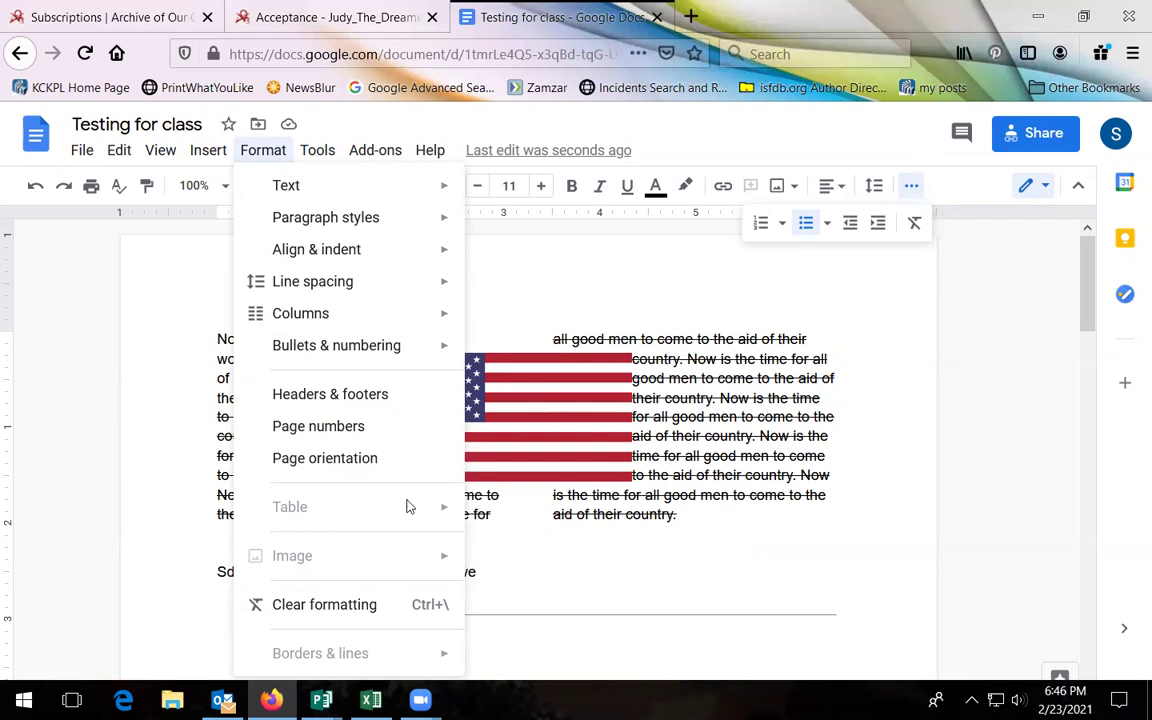
pyautogui.click(532, 414)
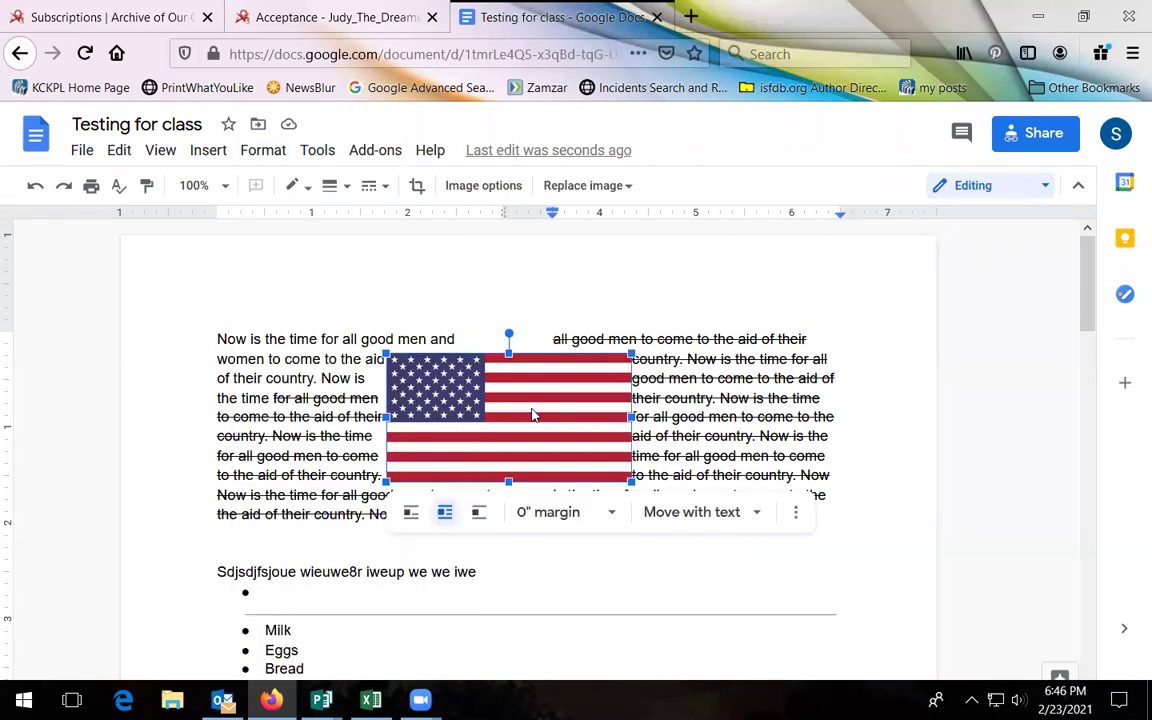
pyautogui.click(263, 150)
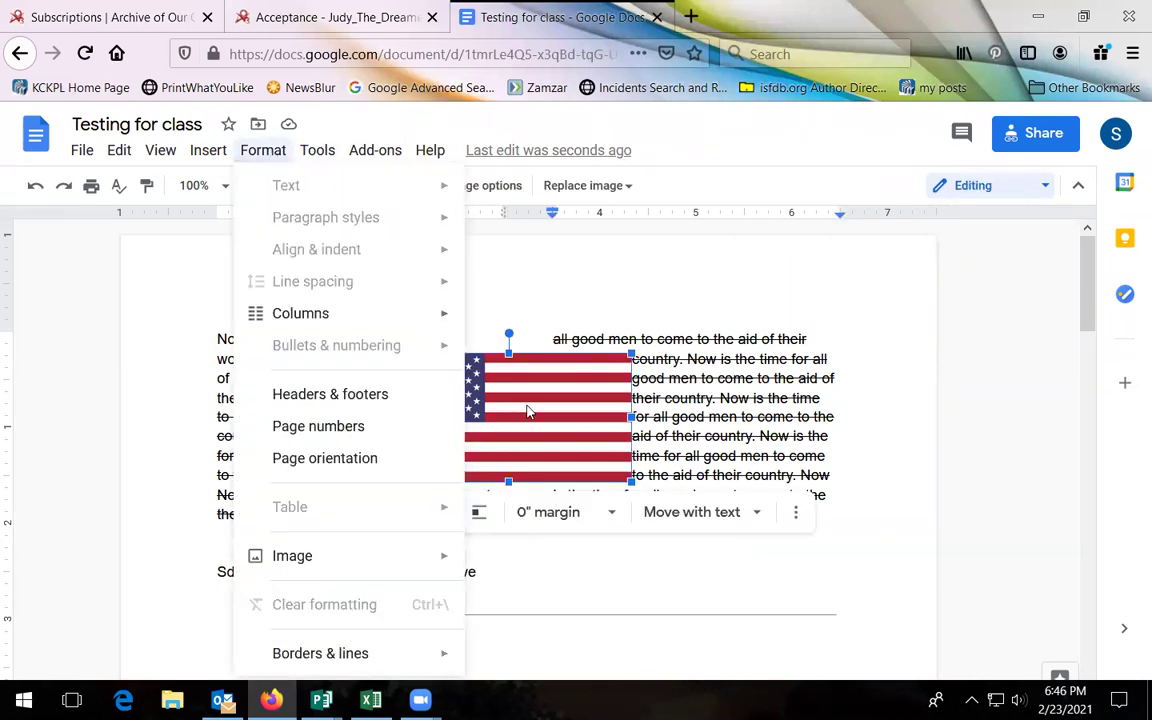
pyautogui.moveTo(352, 560)
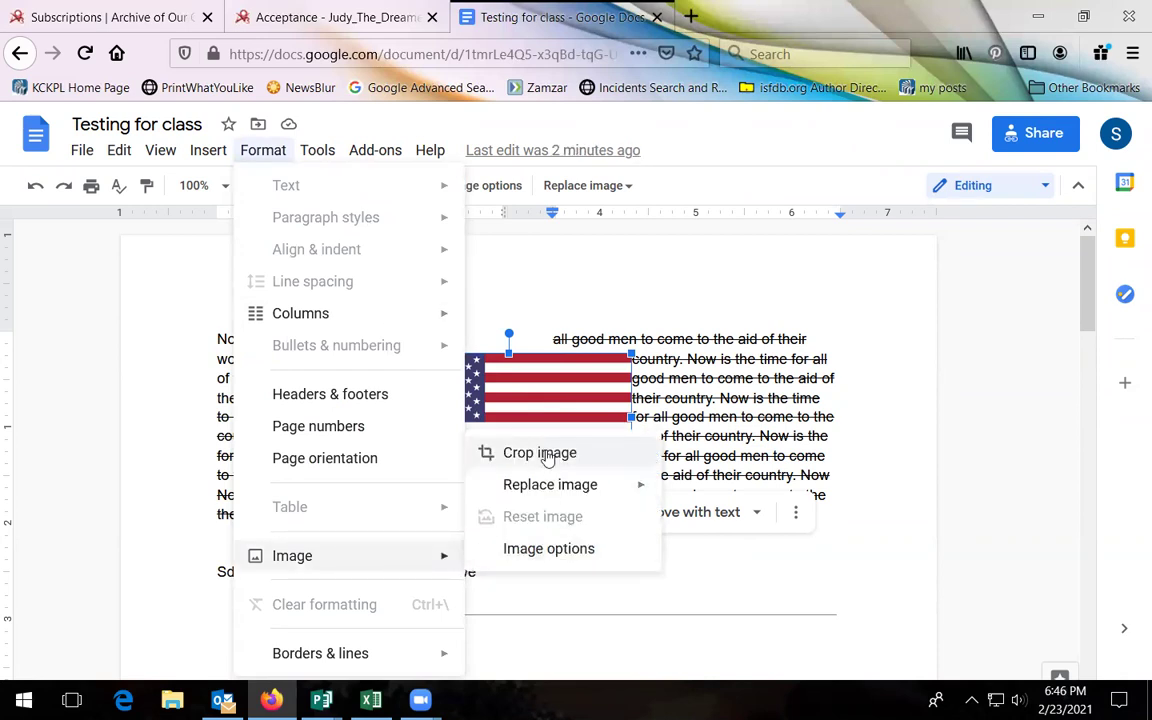
pyautogui.click(567, 294)
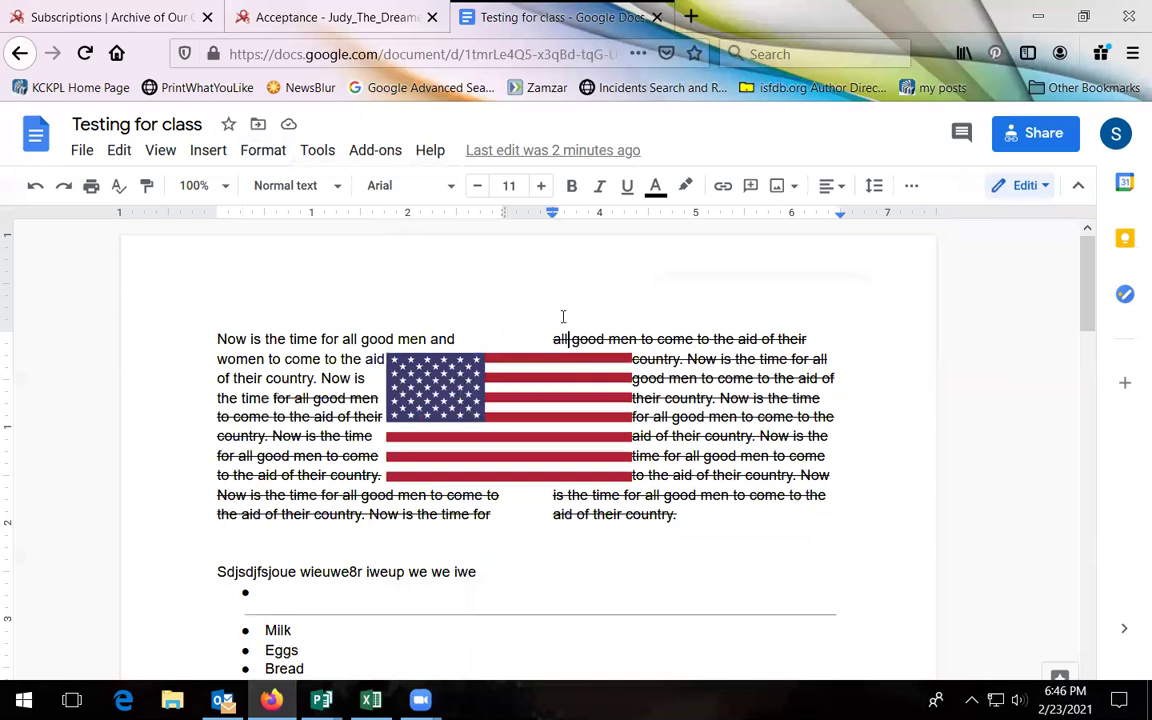
pyautogui.click(487, 383)
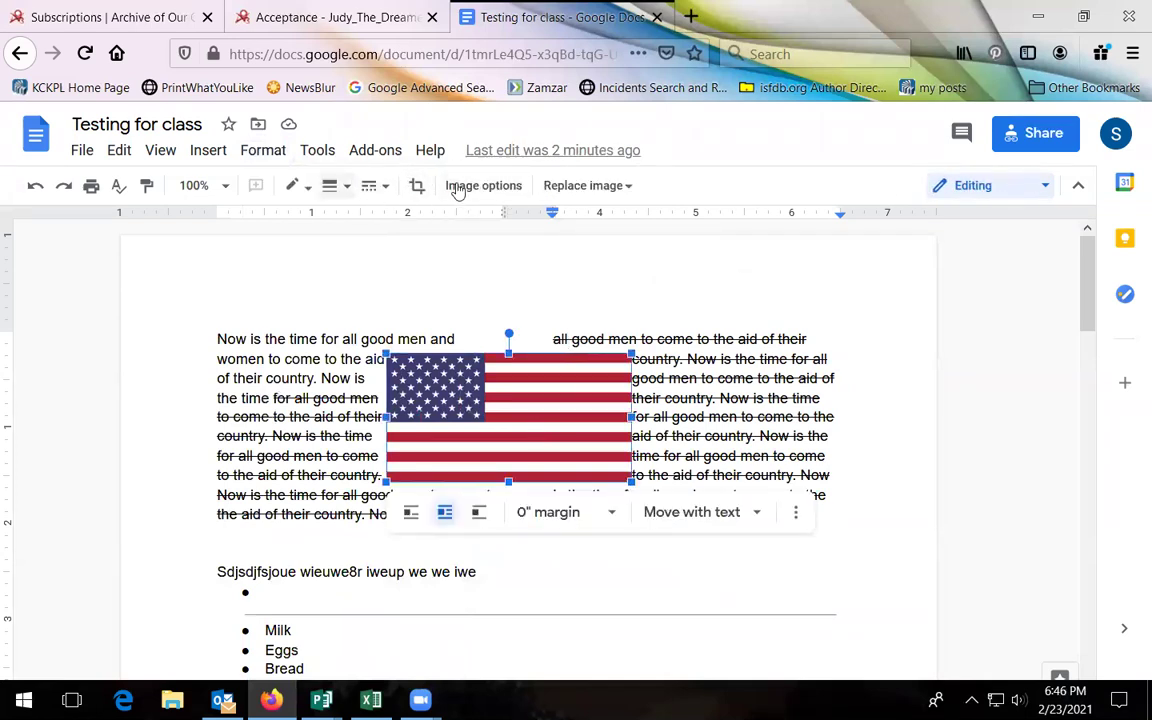
pyautogui.click(261, 150)
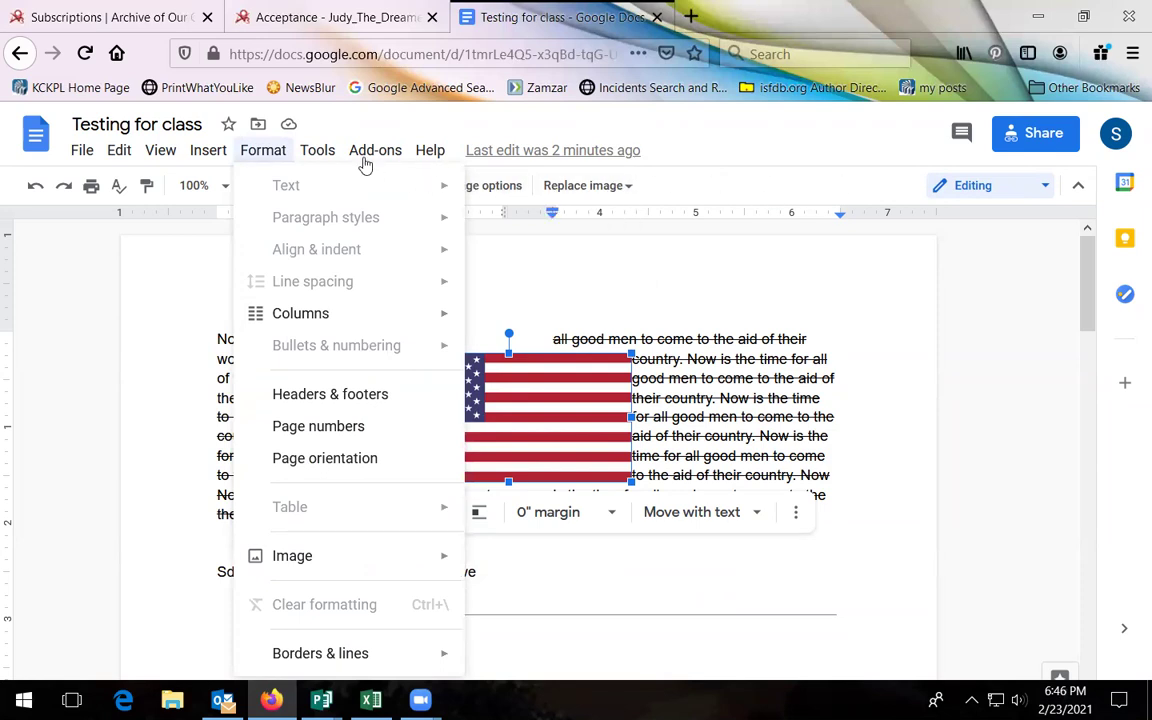
# - Look through the document tools, such as spelling and grammar and word count, and the options for getting add-ons
pyautogui.click(312, 152)
pyautogui.moveTo(340, 192)
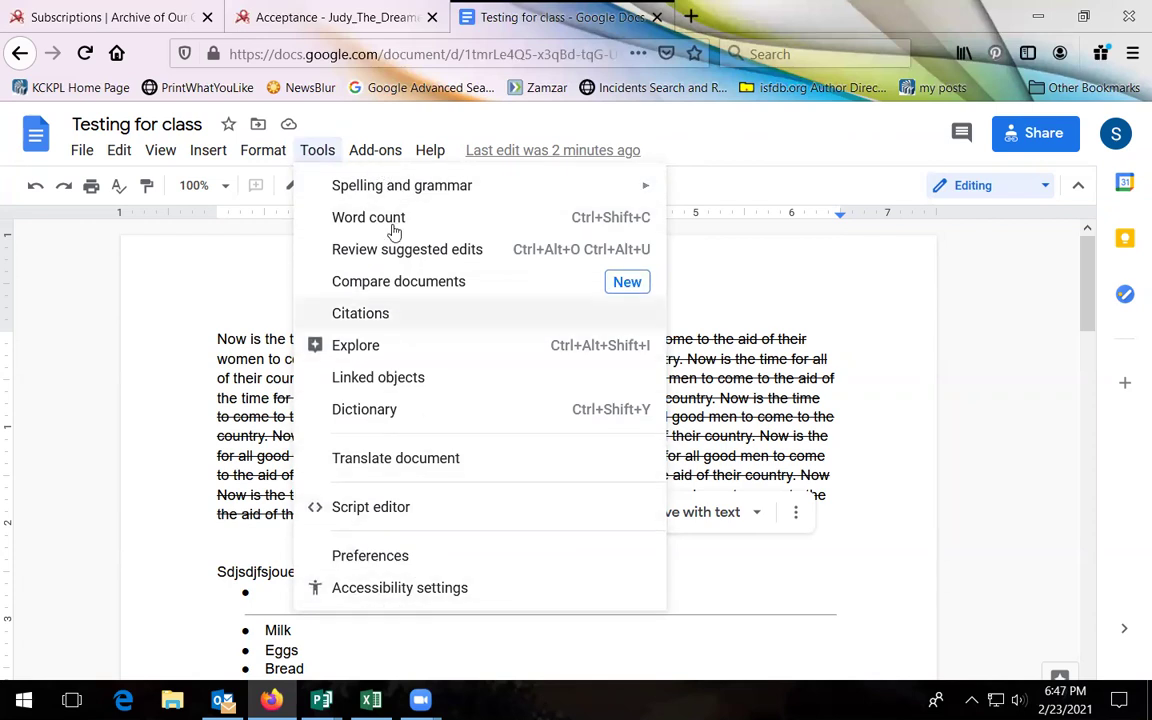
pyautogui.click(369, 128)
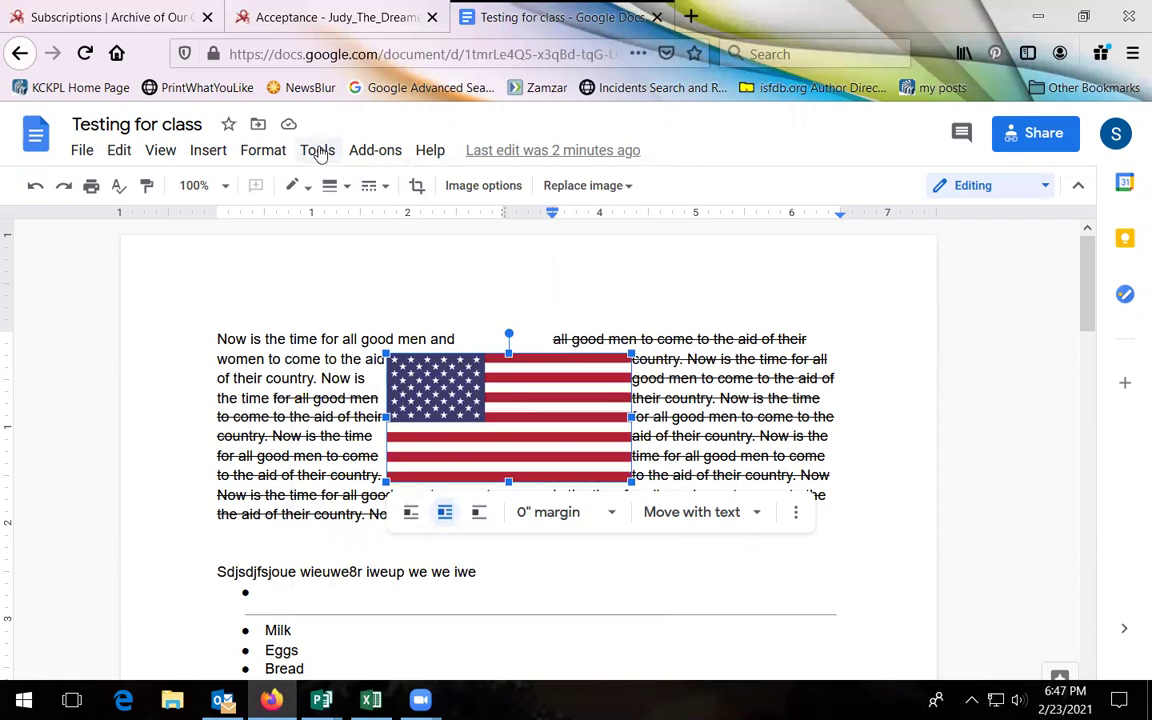
pyautogui.click(385, 152)
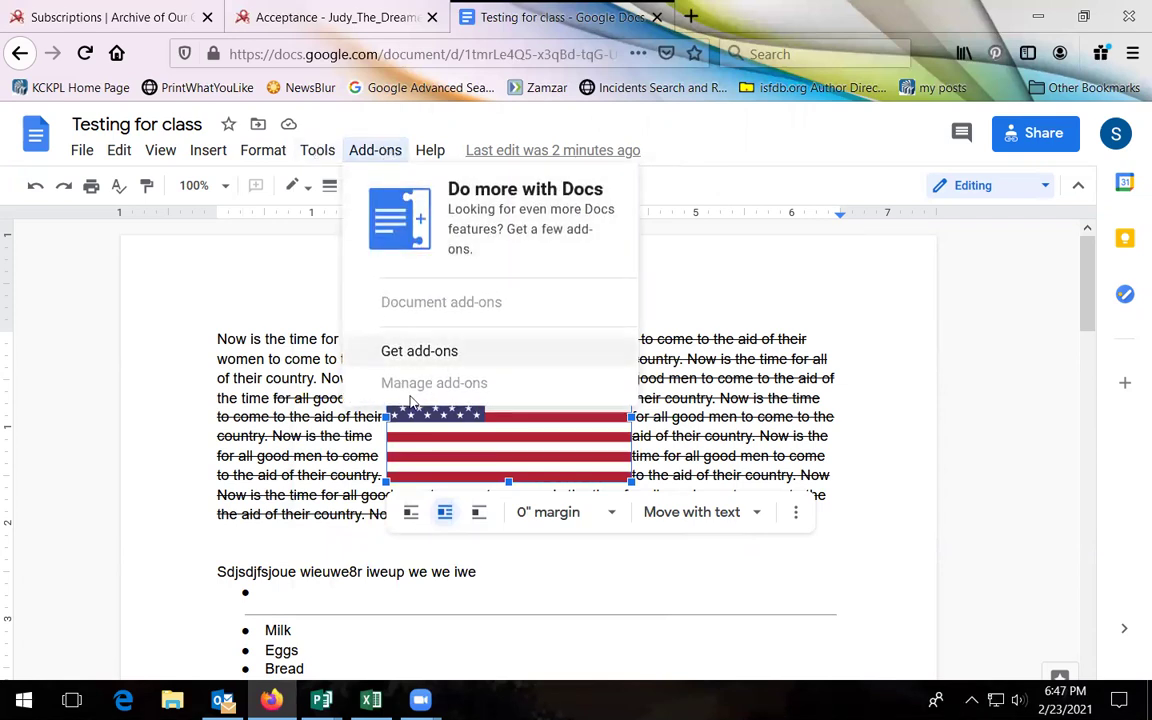
pyautogui.click(321, 357)
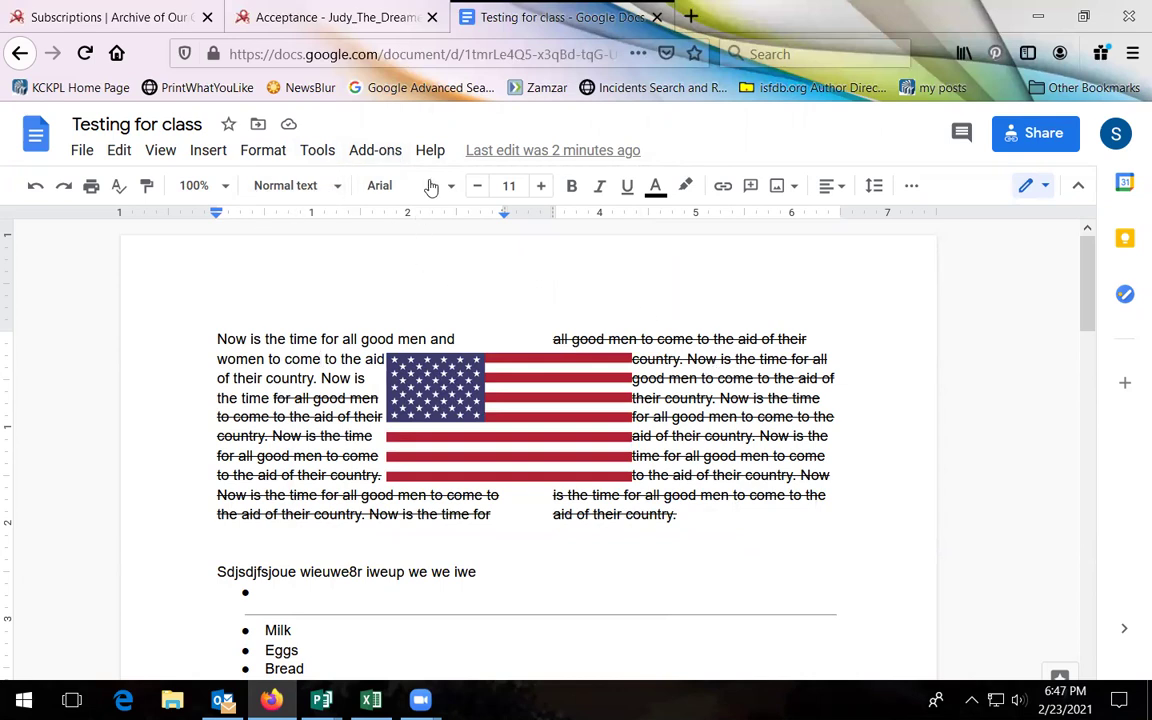
pyautogui.click(380, 157)
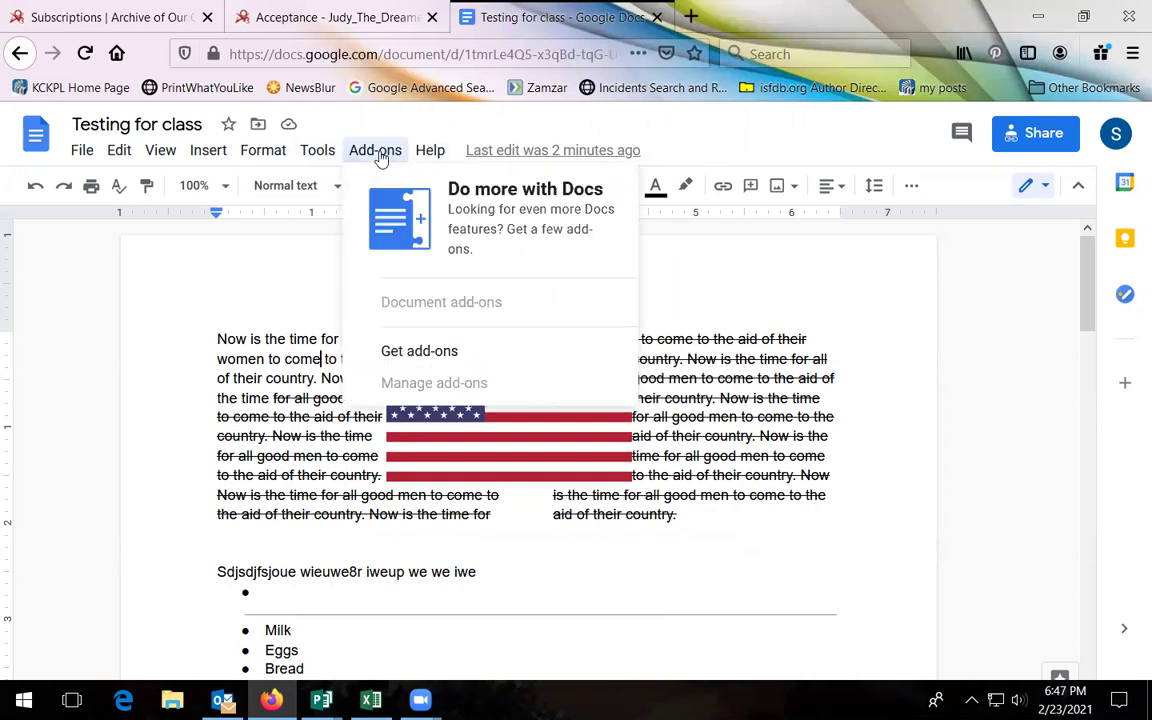
pyautogui.click(380, 157)
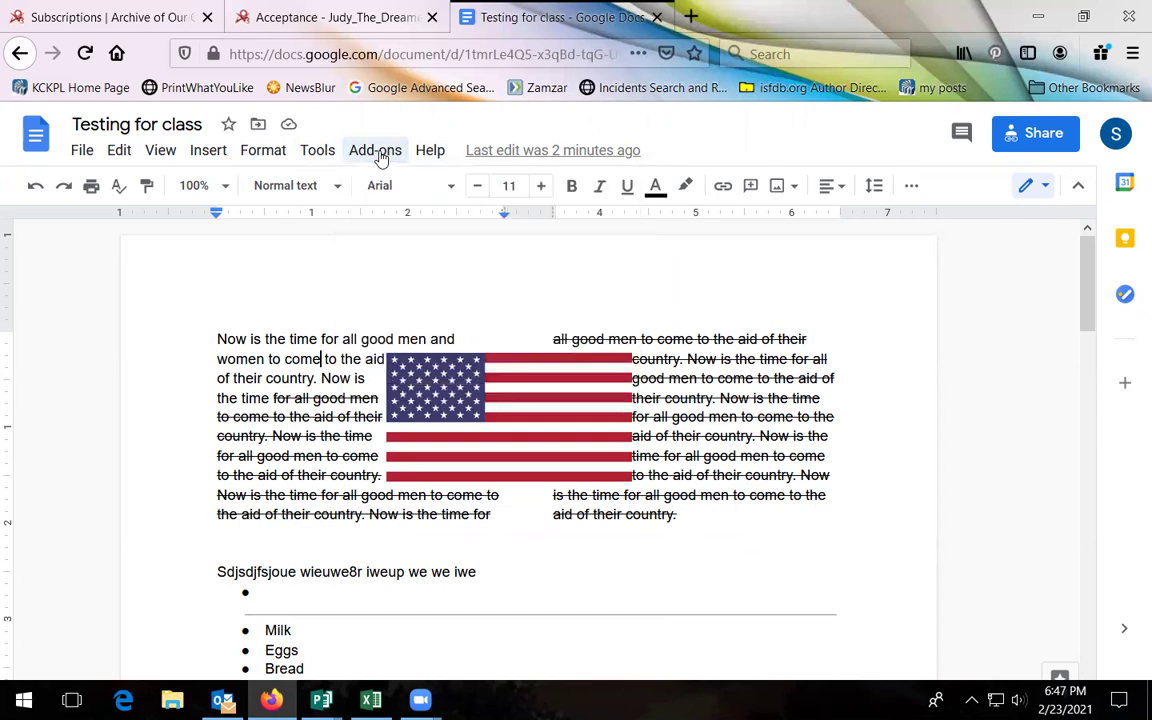
pyautogui.click(1005, 323)
pyautogui.scroll(-4, 1015, 437)
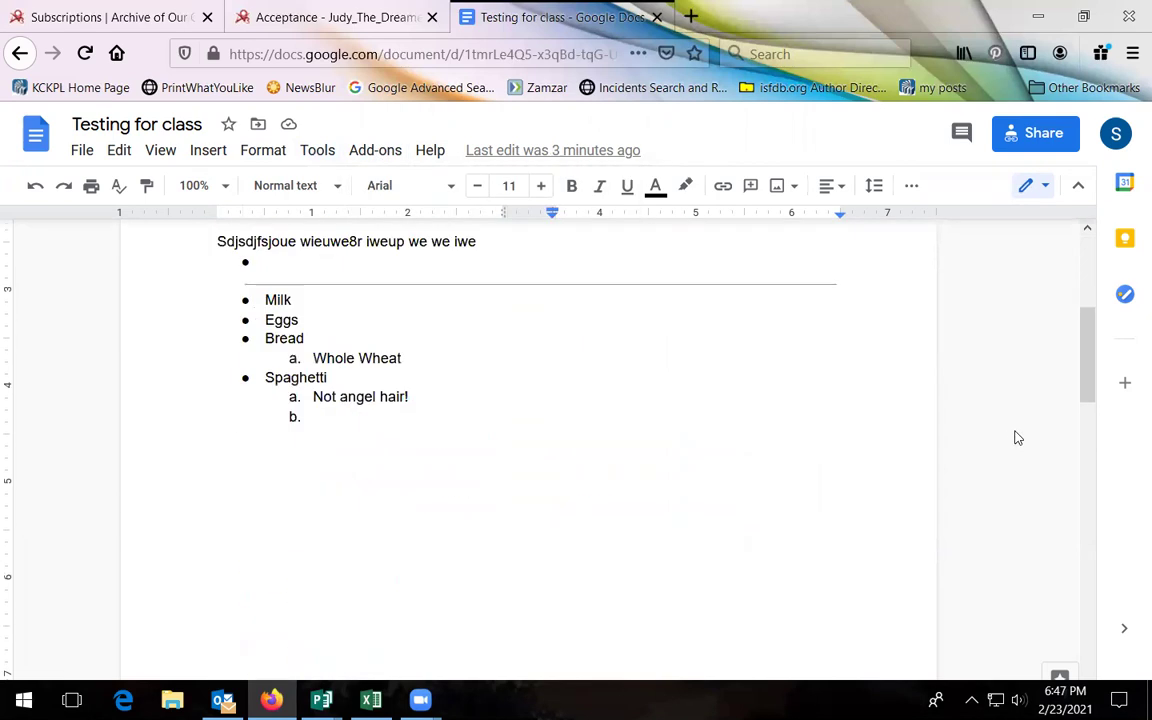
pyautogui.scroll(4, 1015, 434)
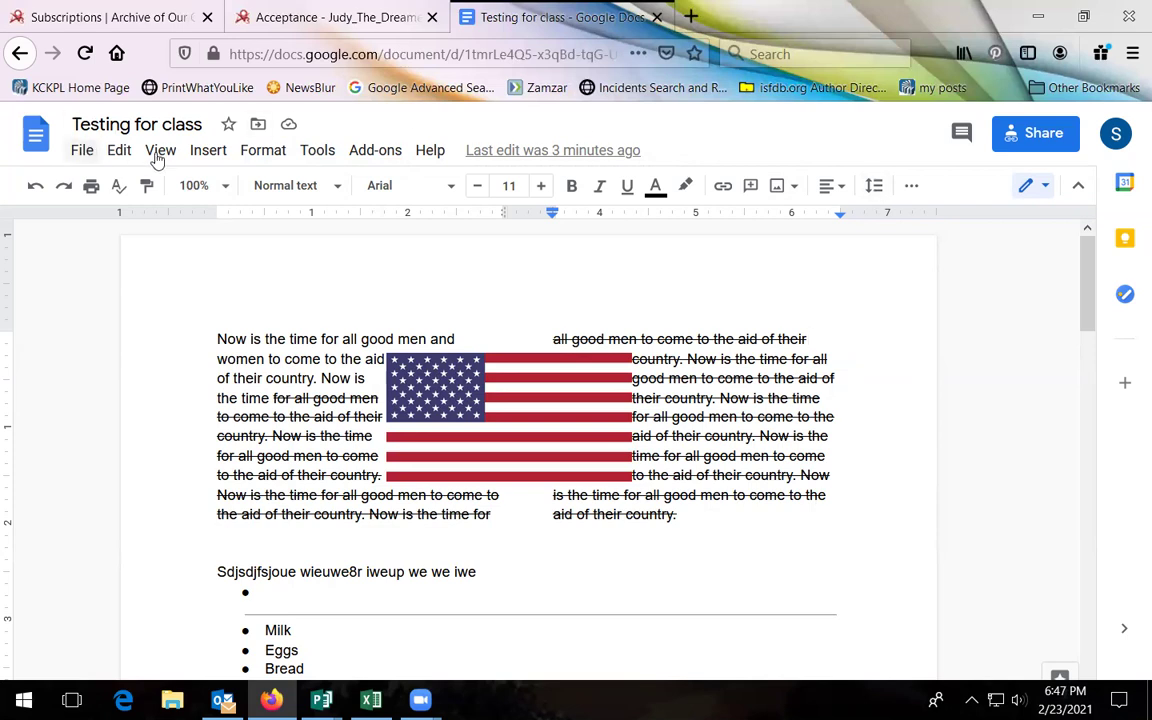
# - Return from the practice document to the Docs home page and look over the recent documents
pyautogui.click(28, 140)
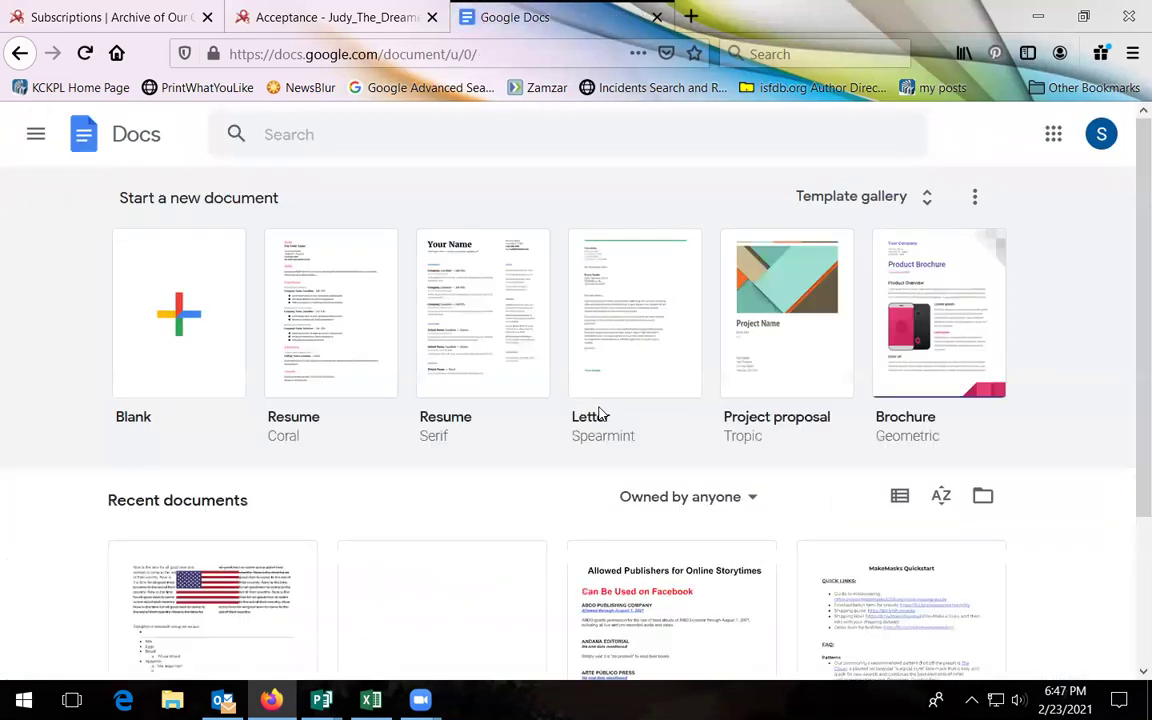
pyautogui.scroll(-2, 595, 410)
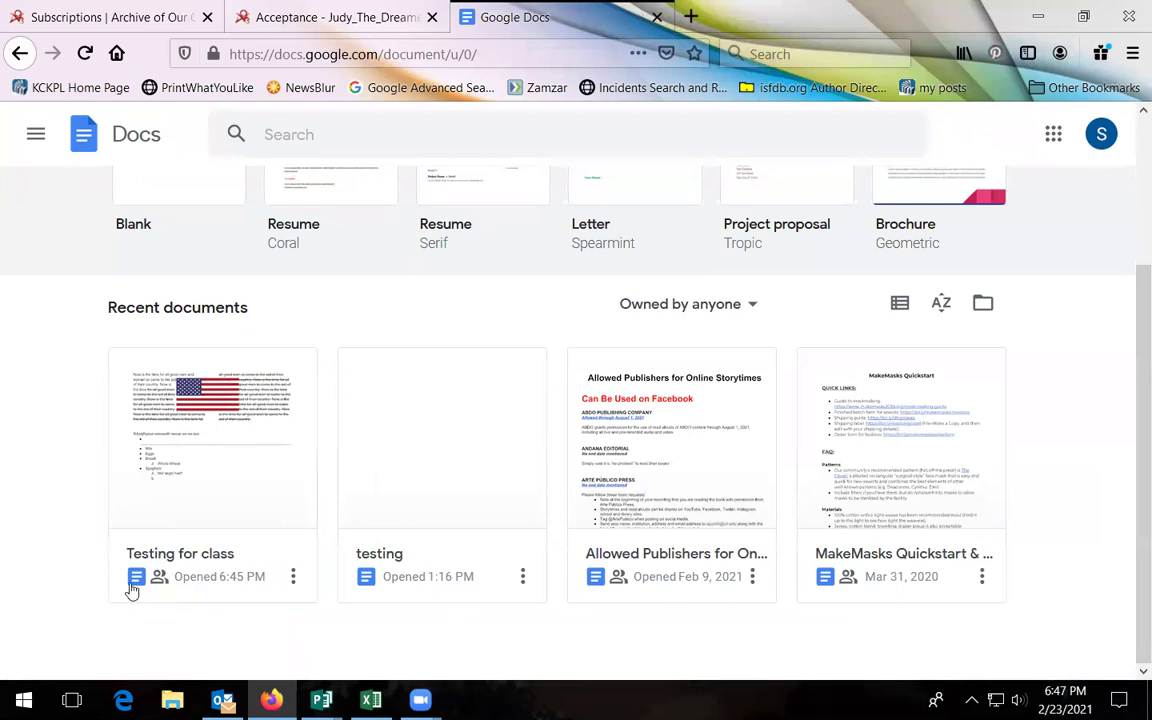
pyautogui.click(250, 392)
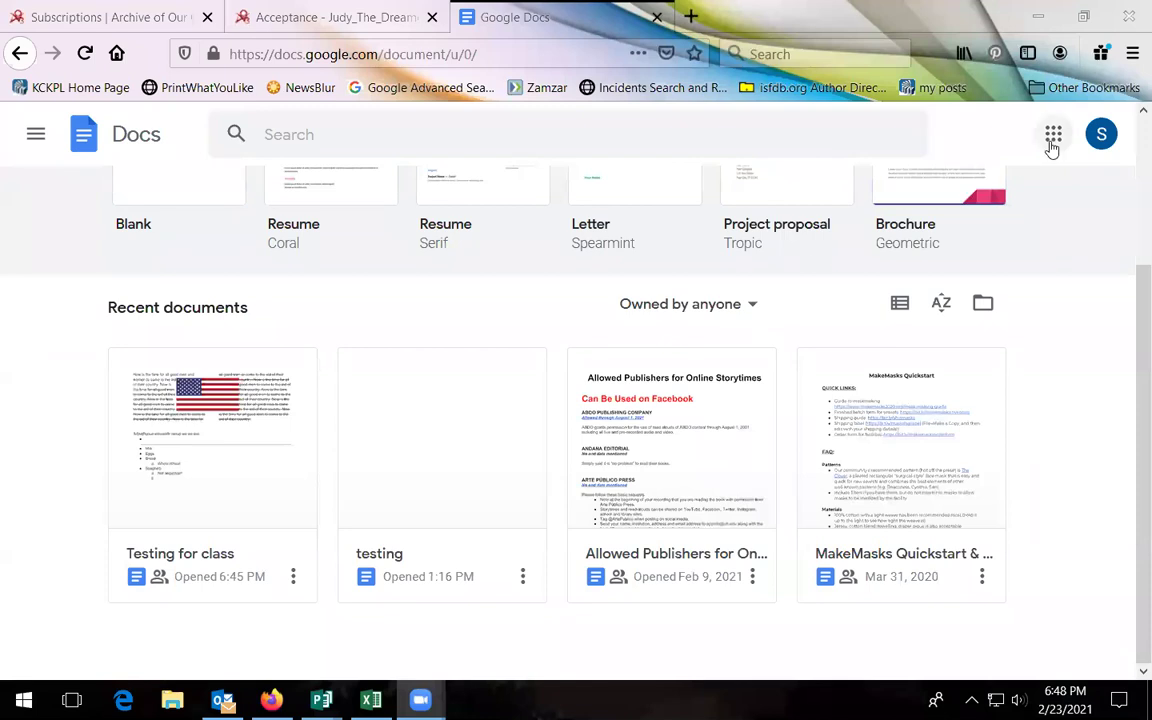
# - Go to google.com and open Docs from the Google apps list, down to the recent documents
pyautogui.hotkey('ctrl', 'l')
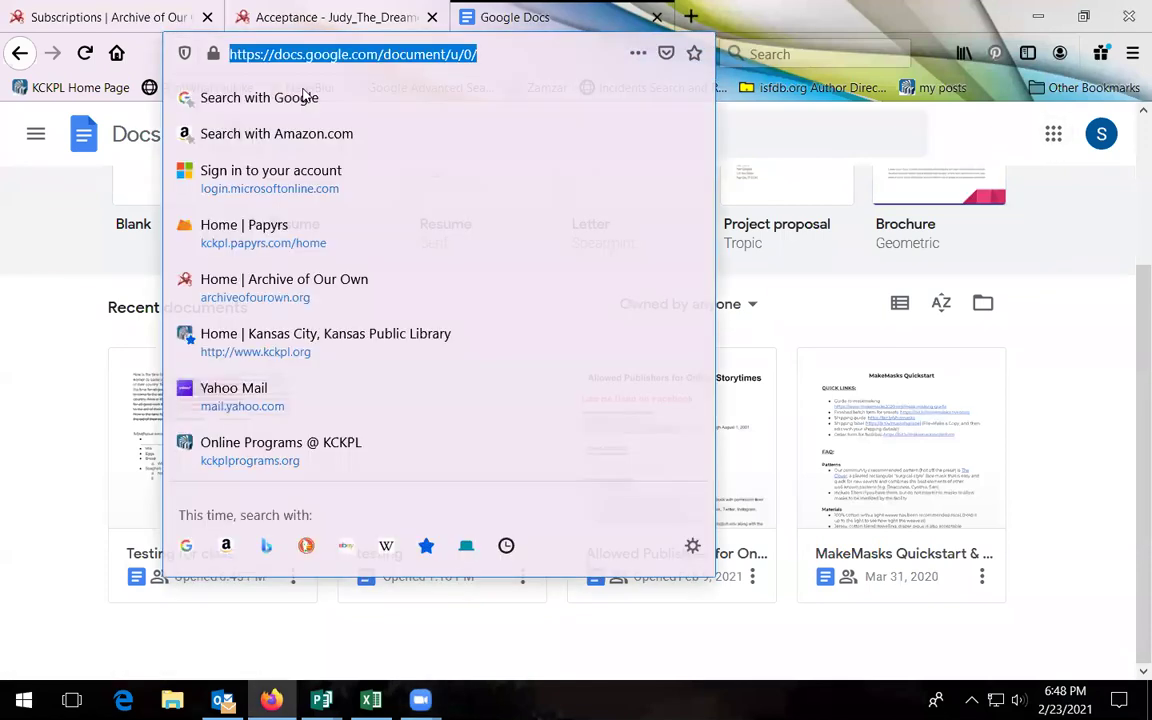
pyautogui.write('google.com/')
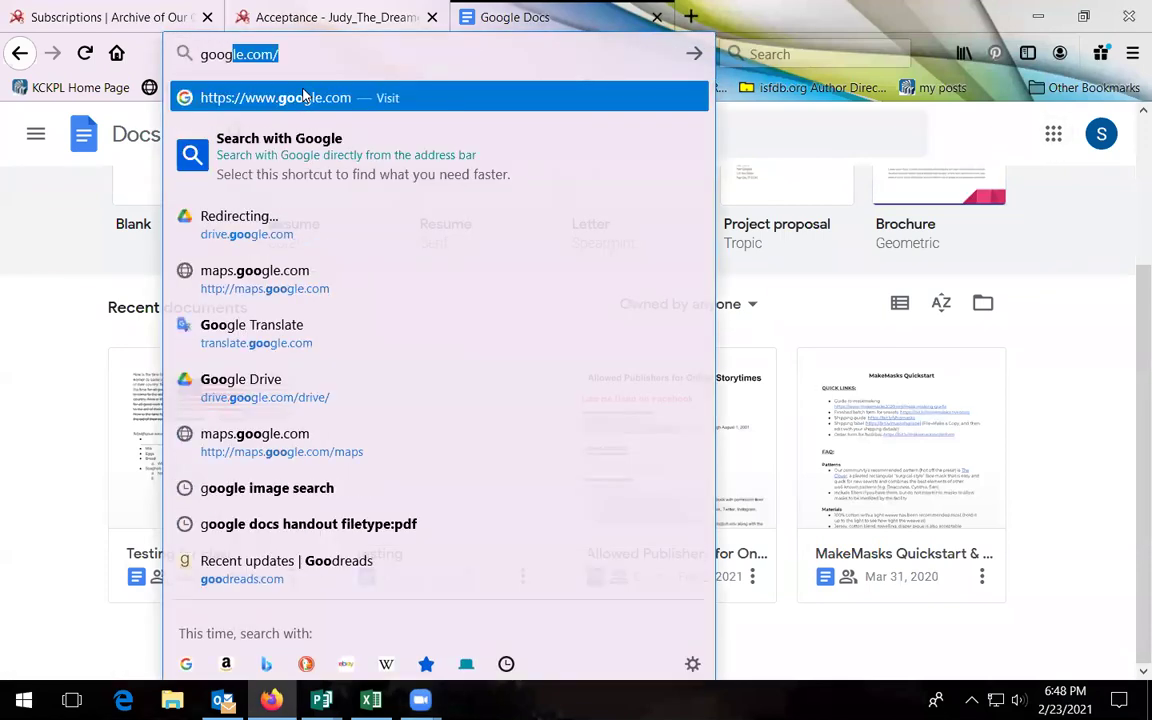
pyautogui.press('Return')
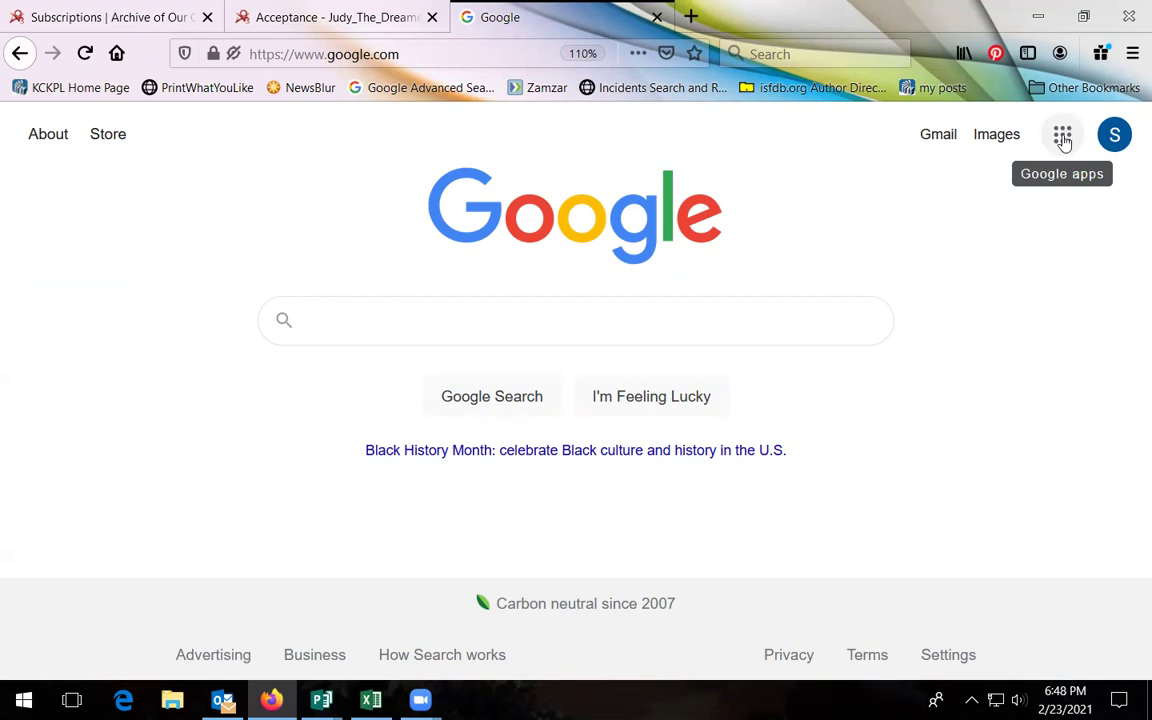
pyautogui.click(1061, 135)
pyautogui.scroll(-5, 1065, 300)
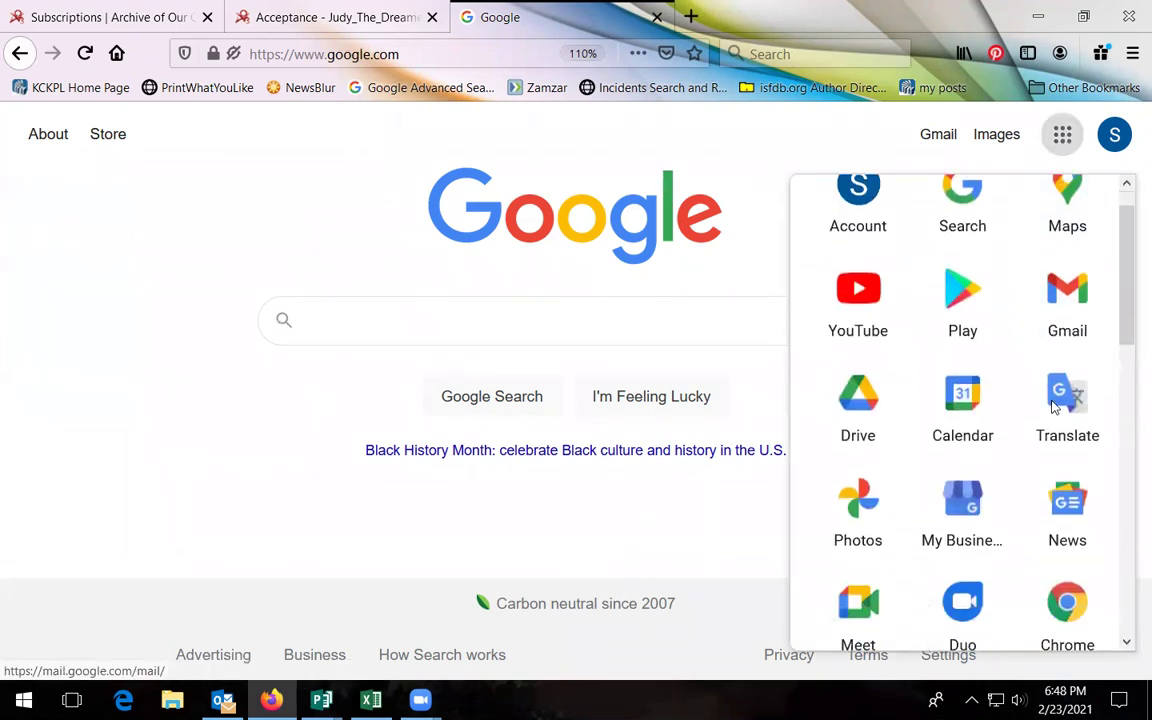
pyautogui.click(1068, 396)
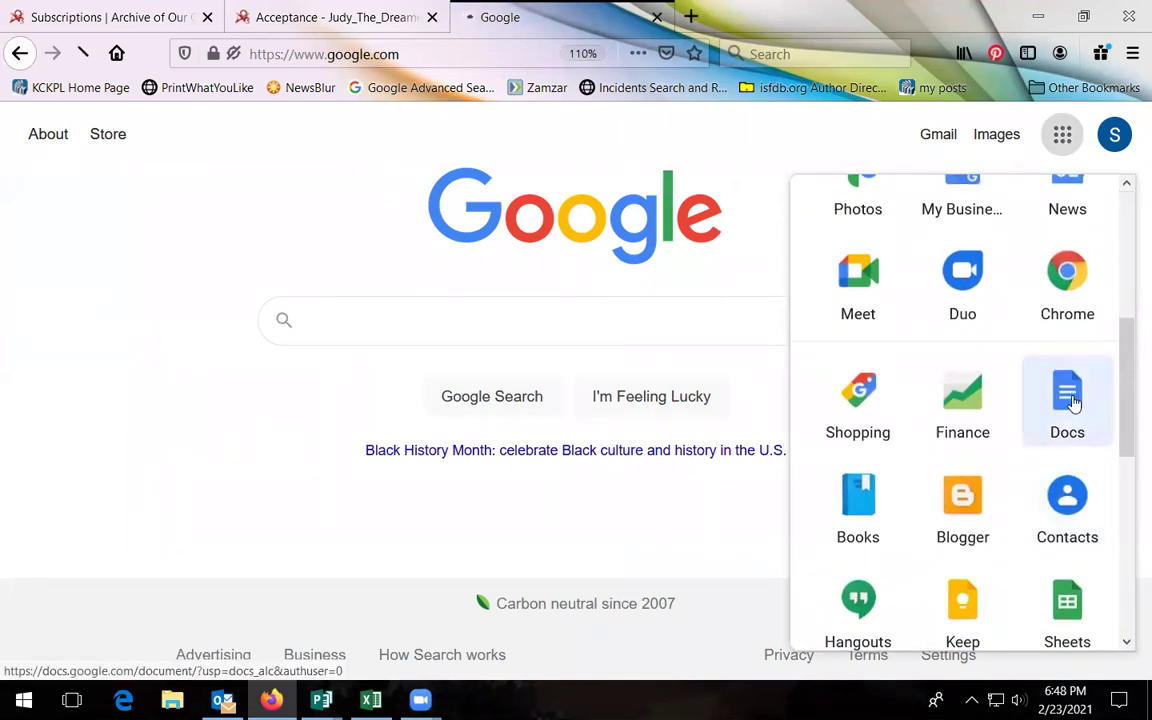
pyautogui.scroll(-2, 827, 492)
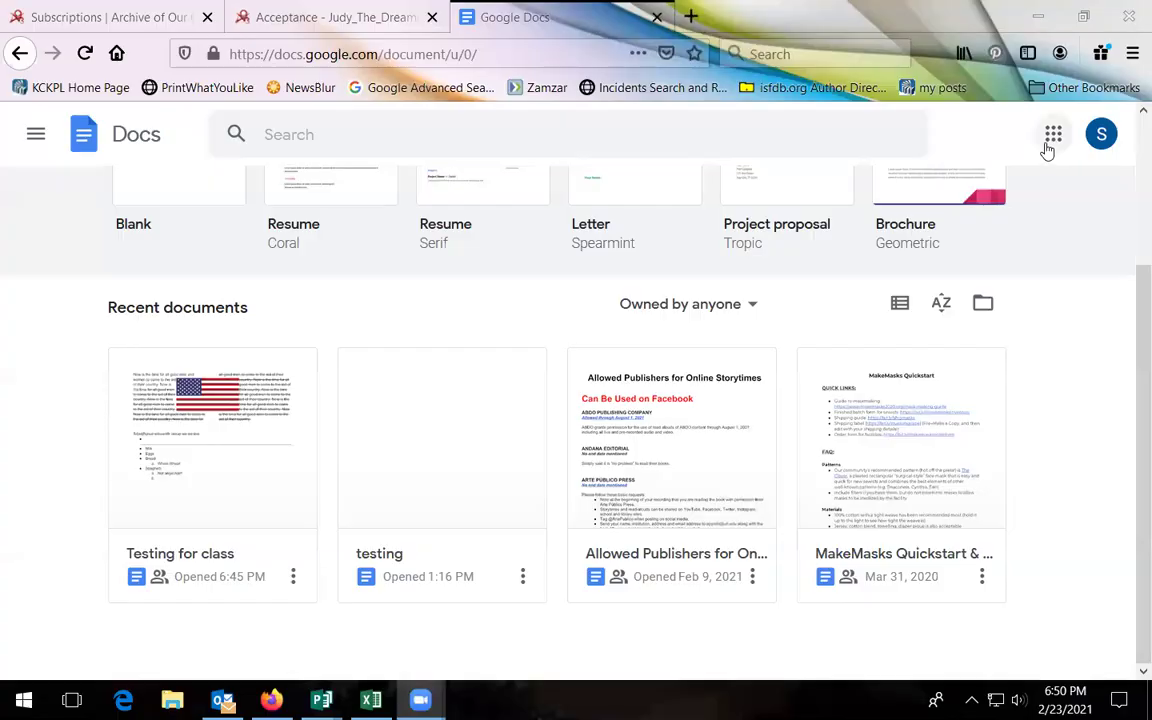
# - Switch to Google Drive through the list of Google apps
pyautogui.click(1052, 136)
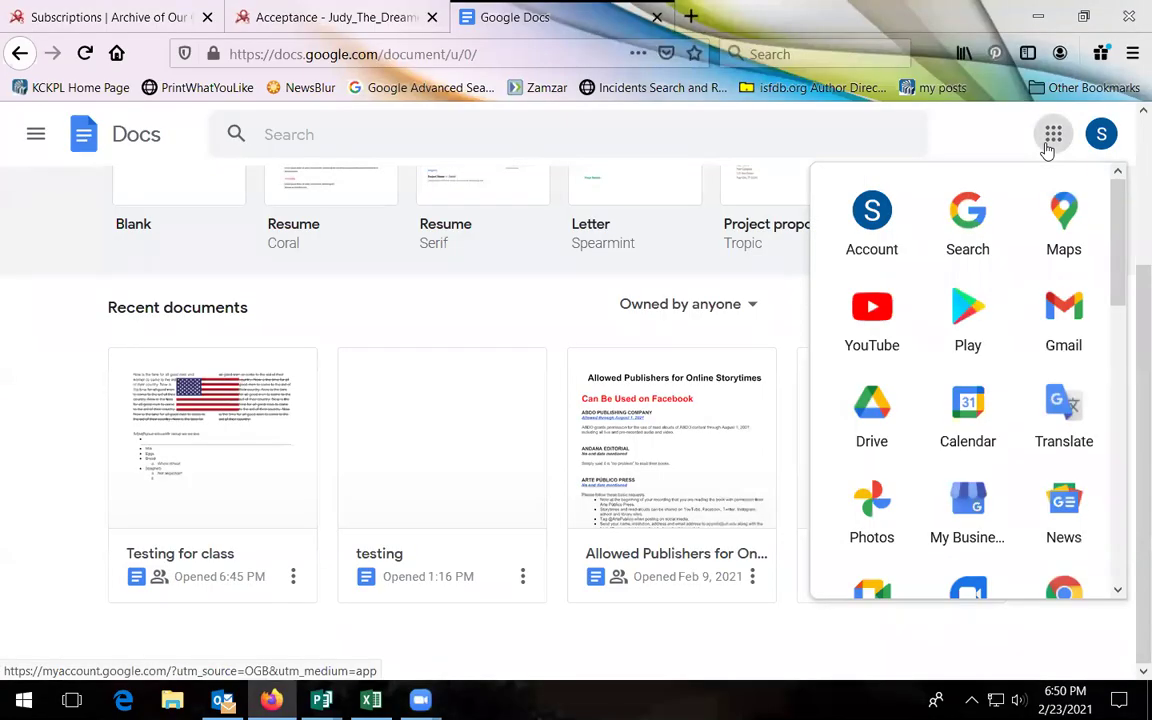
pyautogui.moveTo(1118, 213)
pyautogui.mouseDown()
pyautogui.moveTo(1120, 232)
pyautogui.moveTo(1118, 188)
pyautogui.mouseUp()
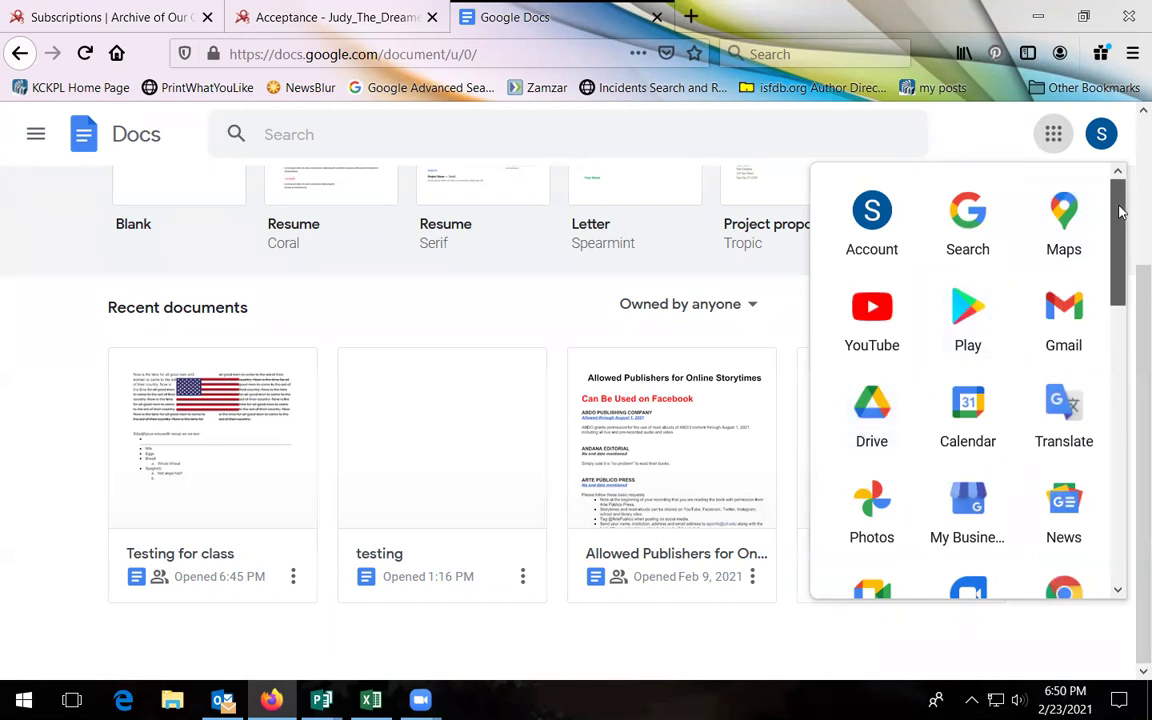
pyautogui.moveTo(1120, 212); pyautogui.dragTo(1120, 234)
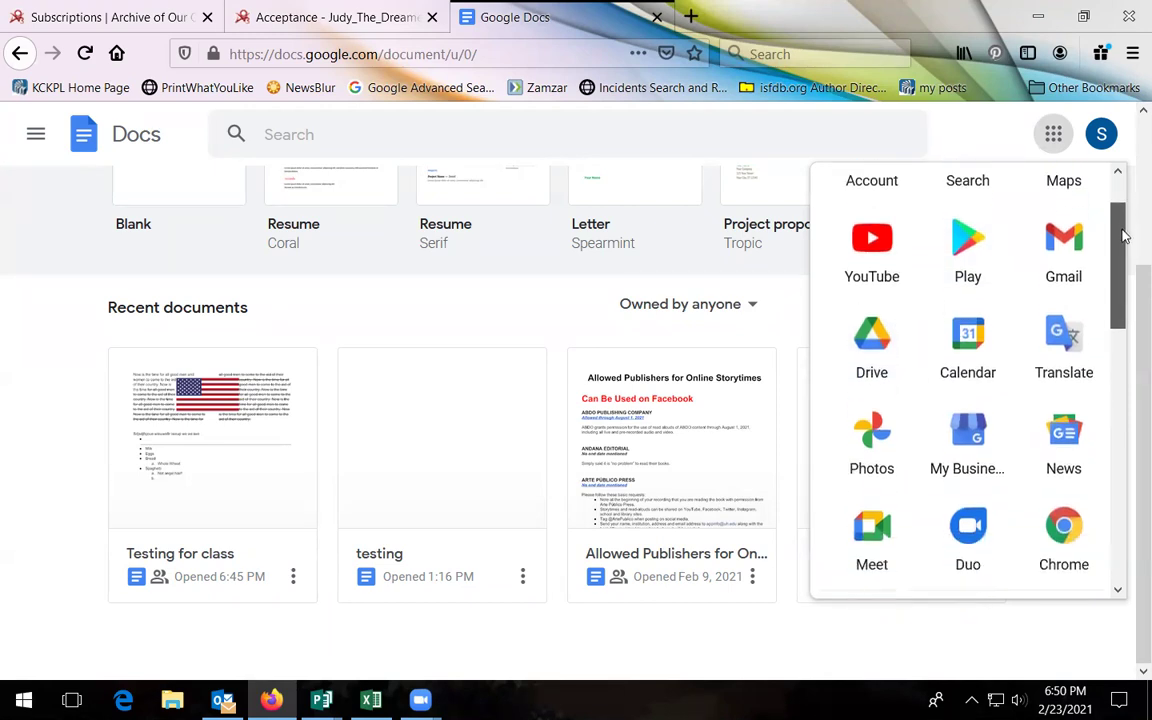
pyautogui.click(873, 345)
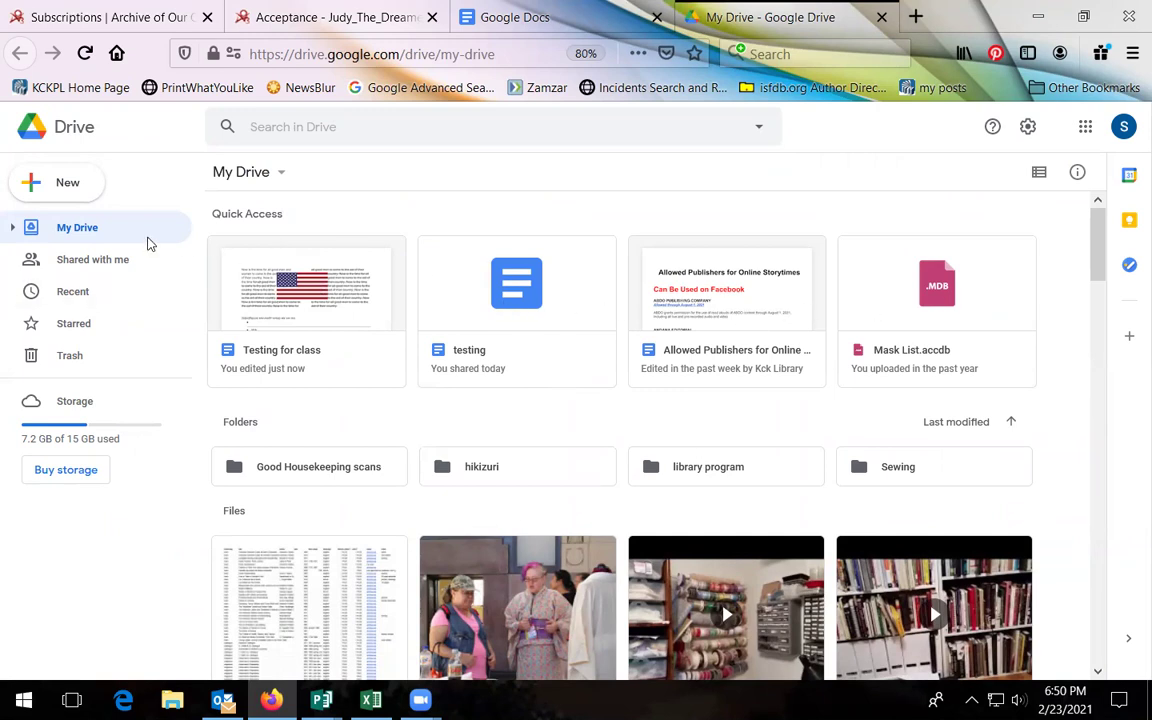
# - Look through the folders and files stored in My Drive, down to the end of the list and back
pyautogui.scroll(-3, 595, 375)
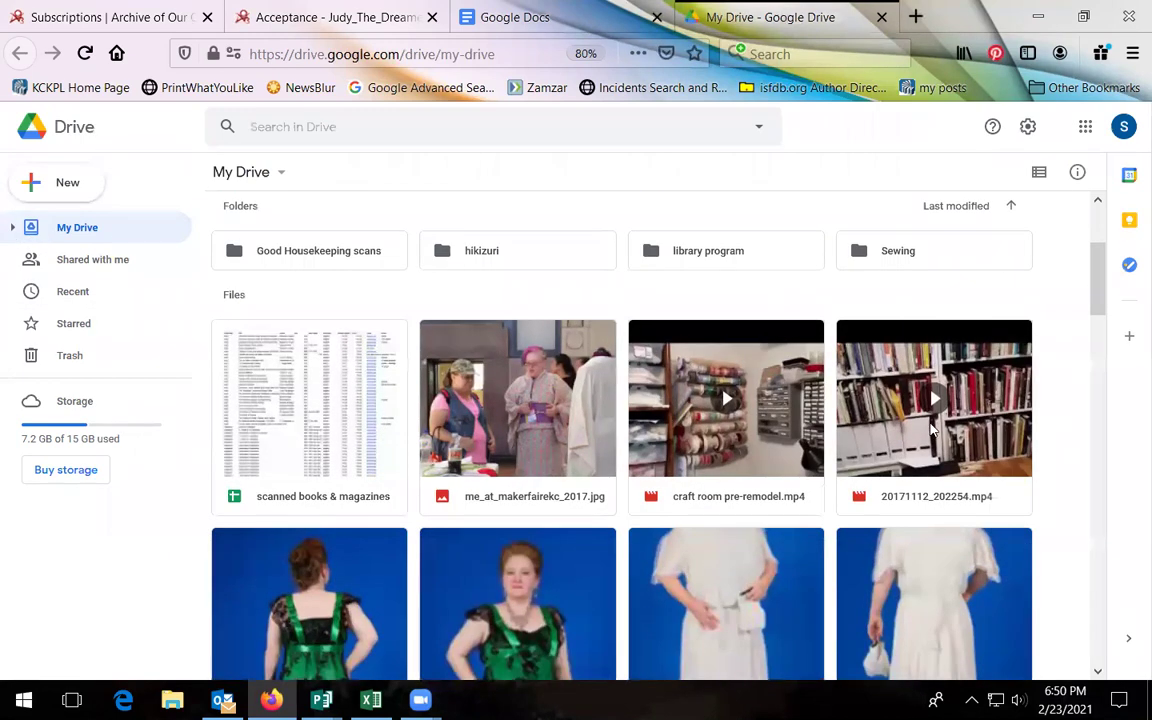
pyautogui.moveTo(1098, 270)
pyautogui.mouseDown()
pyautogui.moveTo(1098, 355)
pyautogui.moveTo(1130, 527)
pyautogui.moveTo(1126, 638)
pyautogui.moveTo(1098, 614)
pyautogui.moveTo(1100, 632)
pyautogui.mouseUp()
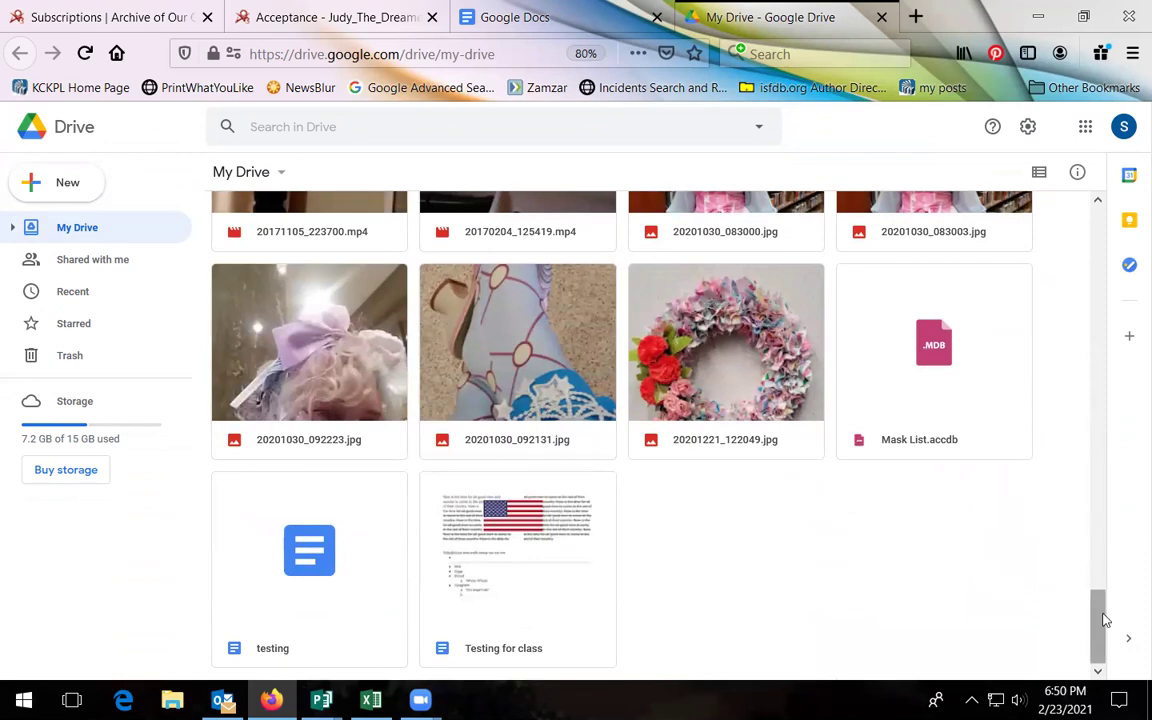
pyautogui.moveTo(1104, 621); pyautogui.dragTo(1100, 205)
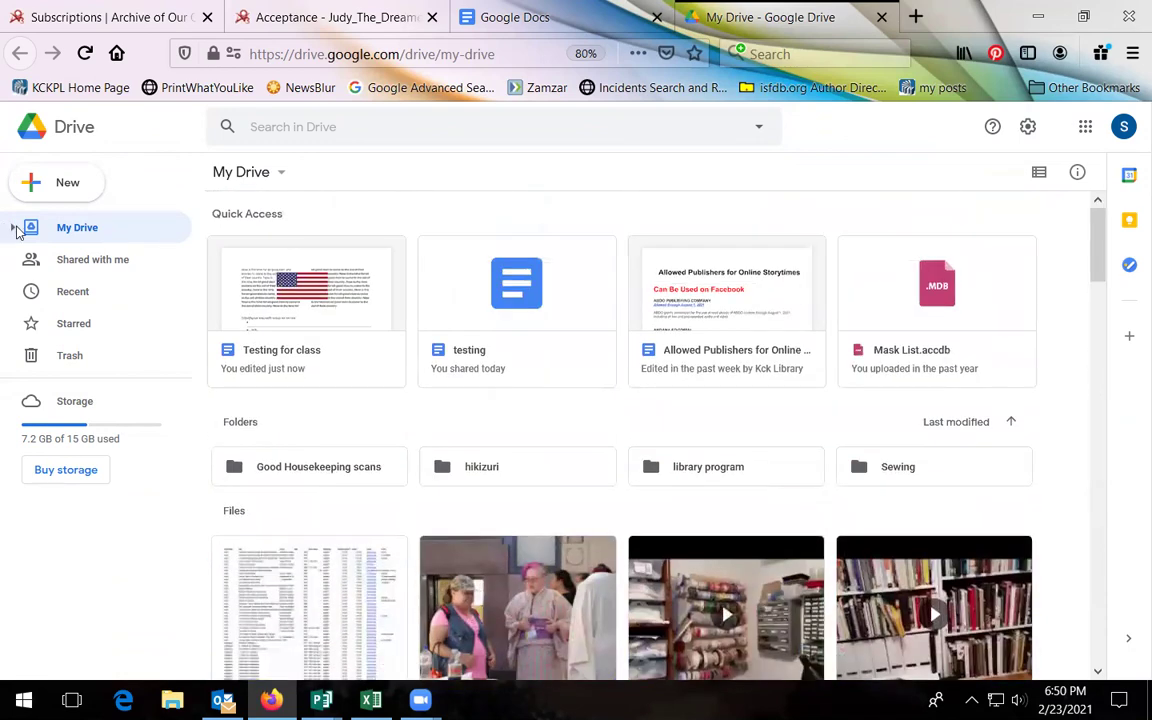
# - Open the list of Google apps from Drive and look through the available apps as far as Docs and Sheets
pyautogui.click(1085, 127)
pyautogui.moveTo(1130, 197); pyautogui.dragTo(1130, 290)
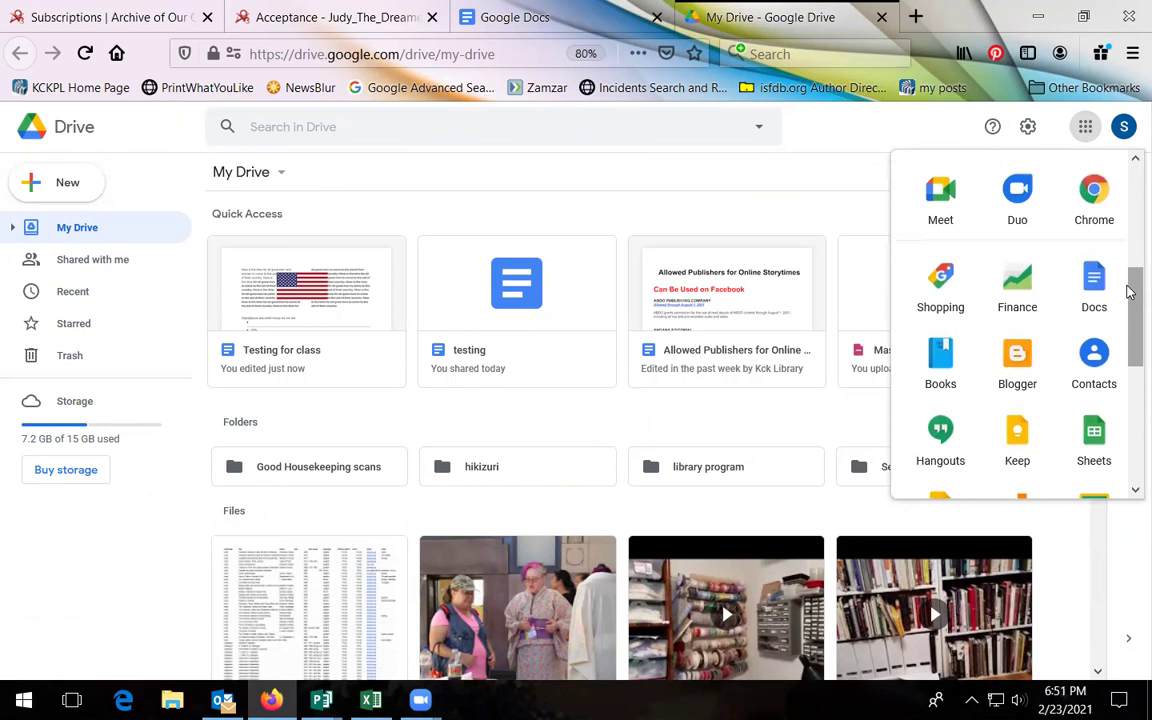